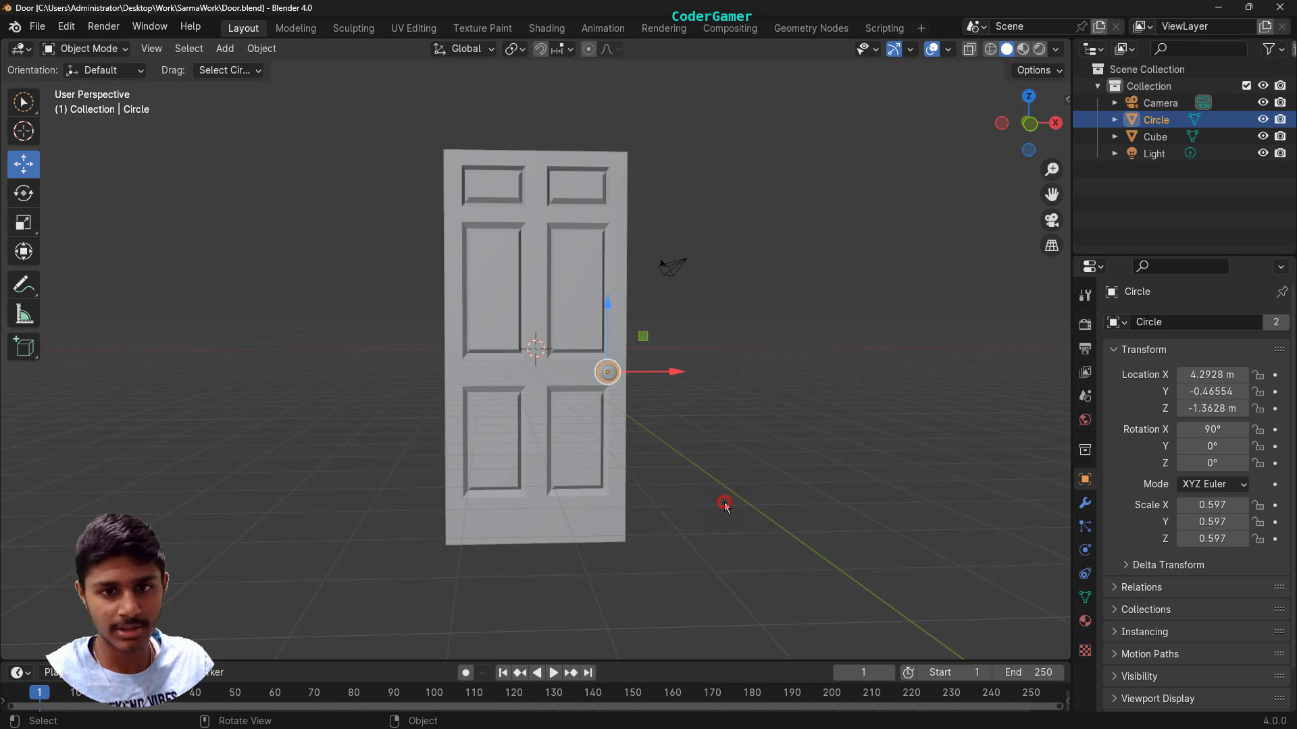
left_click(701, 418)
middle_click_drag(701, 419, 382, 423)
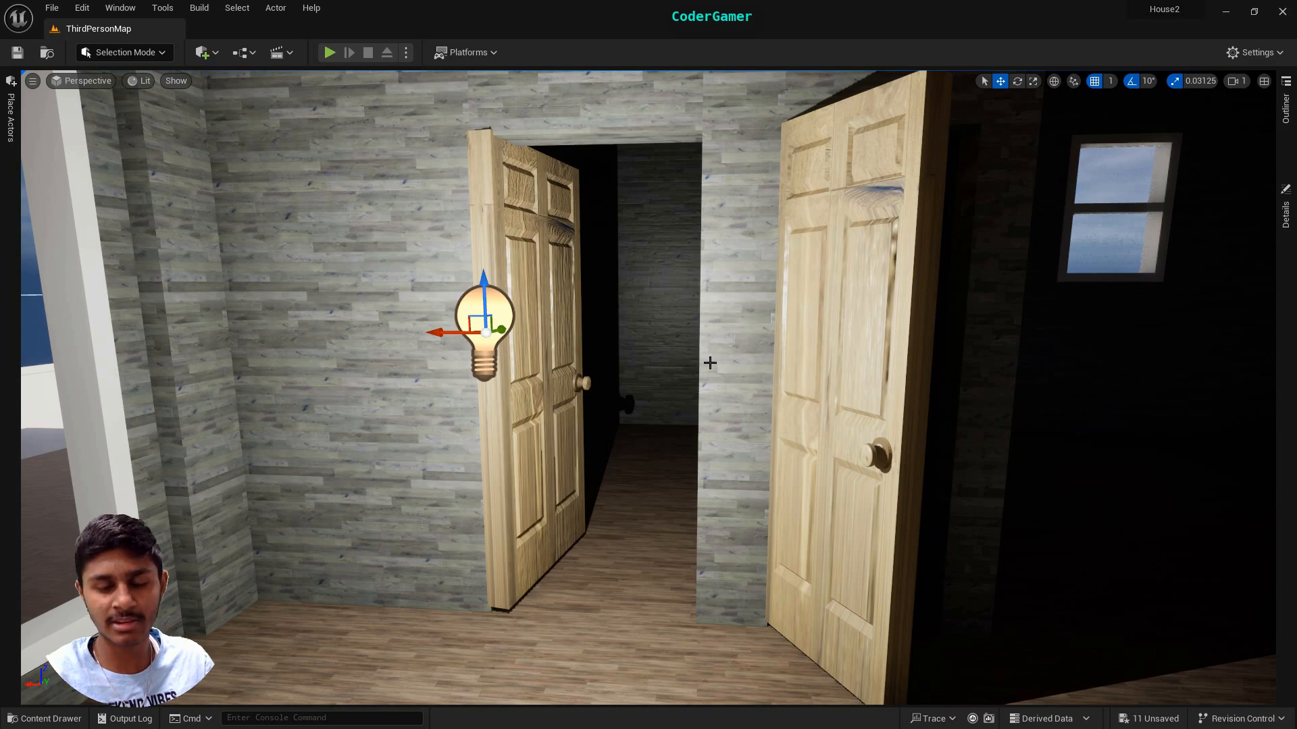
right_click_drag(710, 363, 662, 356)
key("w")
key("s")
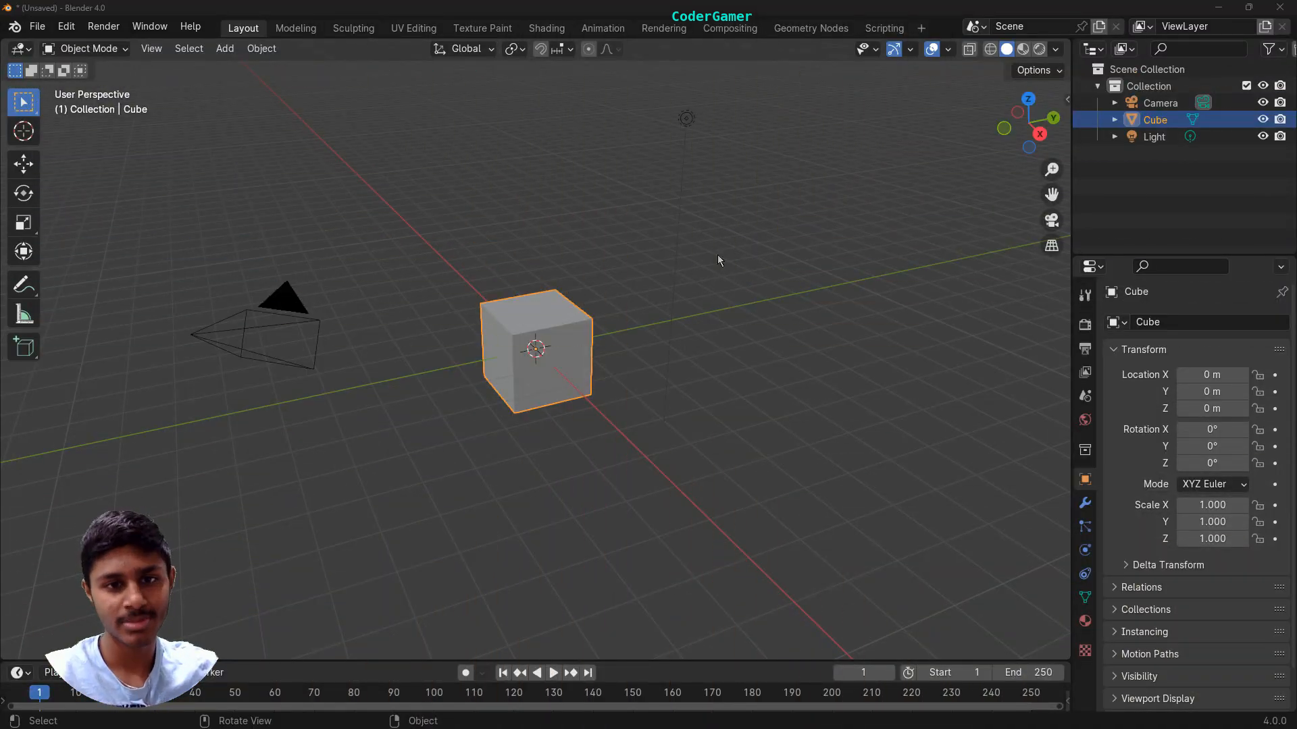
Deselect the default cube and switch to the circle selection tool
right_click(761, 419)
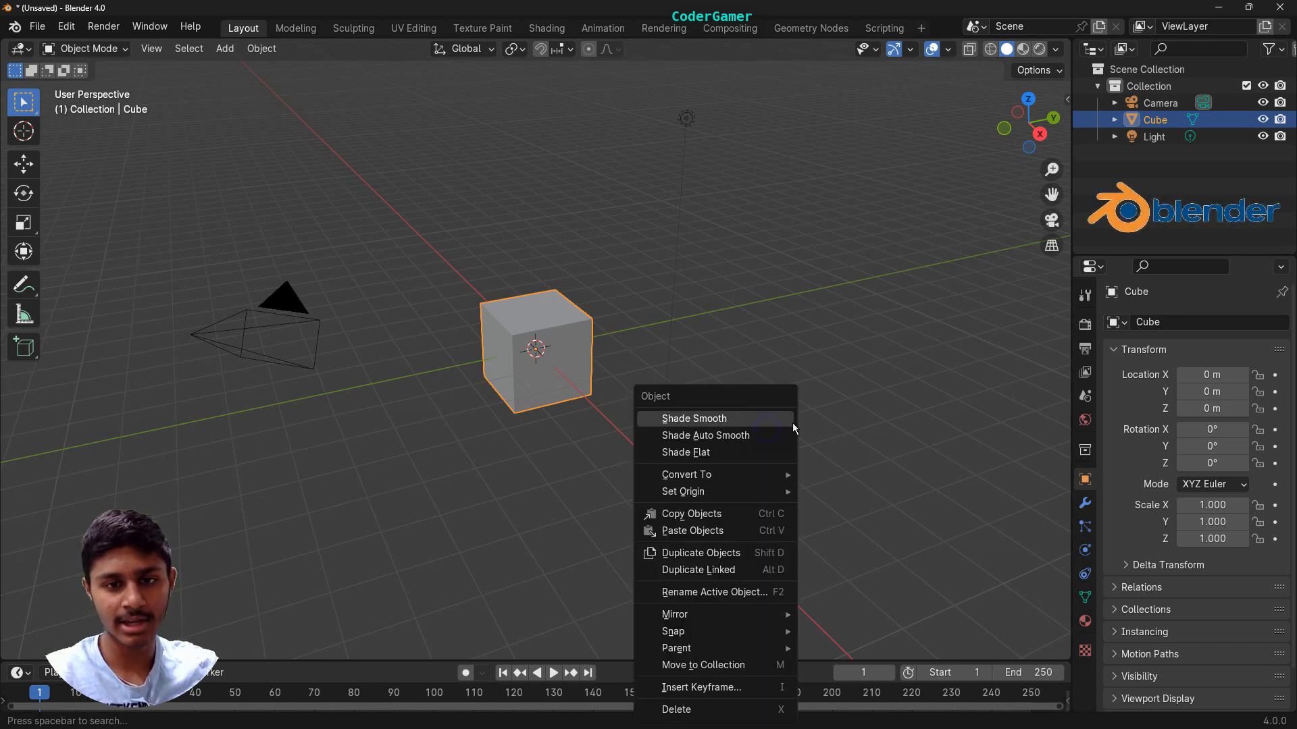
left_click(825, 329)
right_click(761, 407)
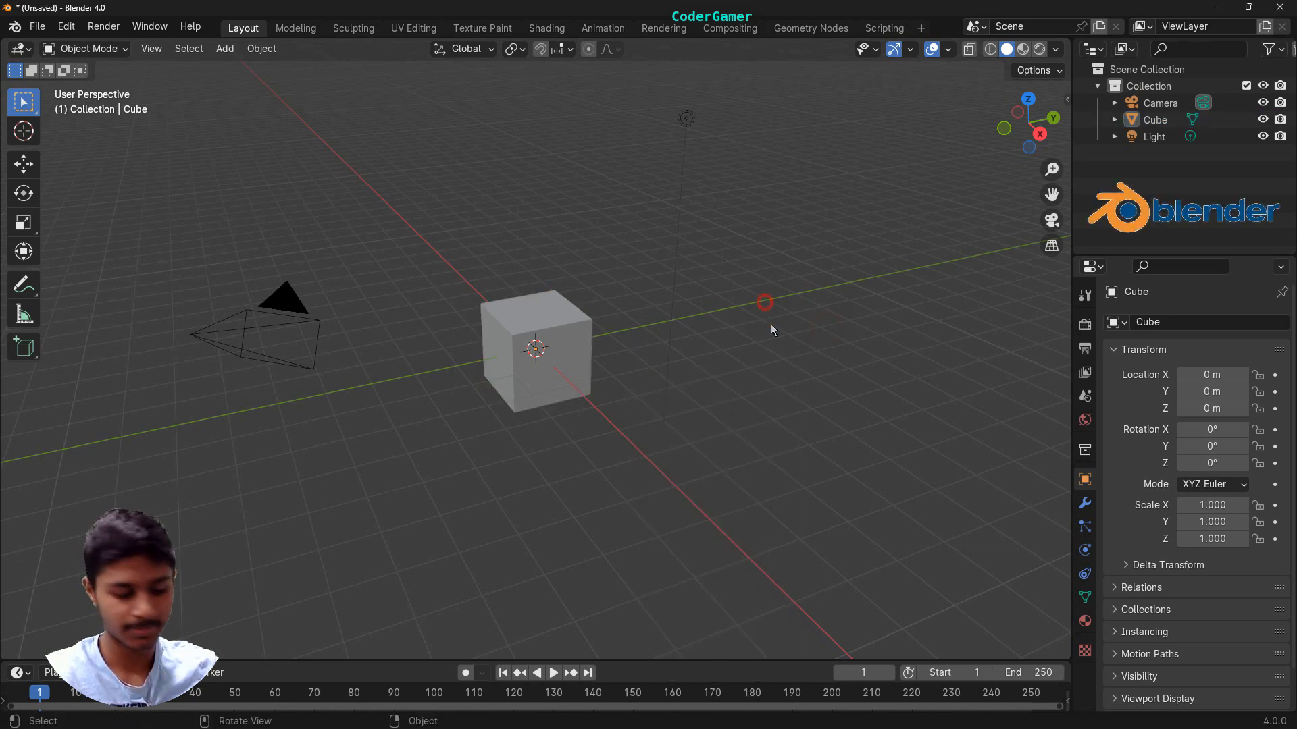
key("c")
right_click(735, 348)
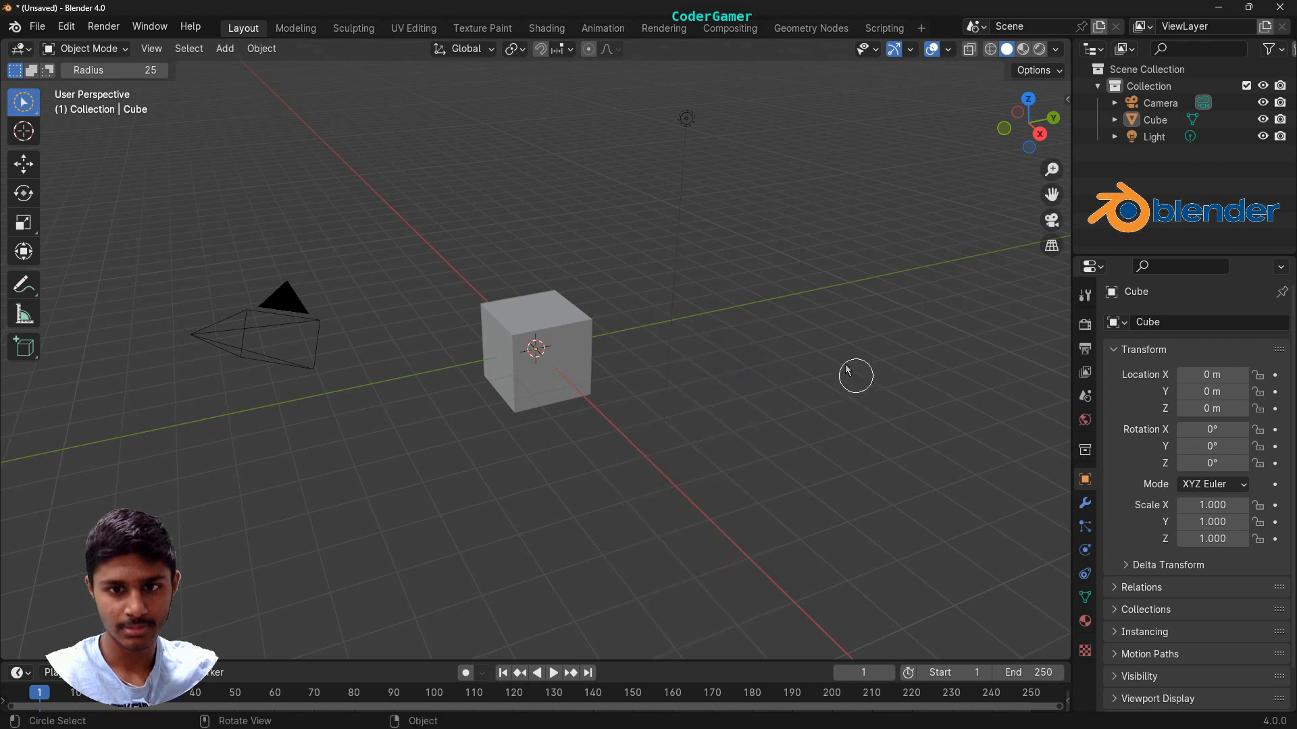
Review the keymap, navigation and input preferences, including the three-button mouse emulation option
left_click(37, 27)
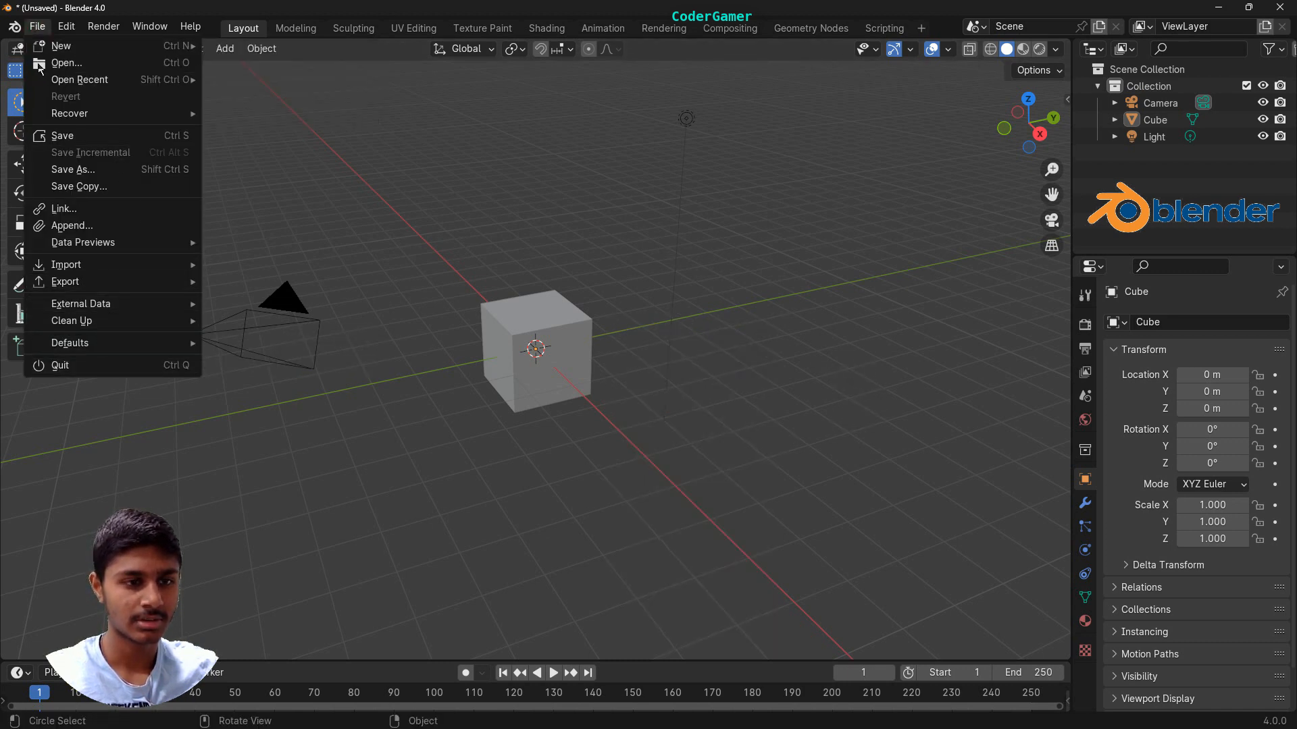
mouse_move(66, 25)
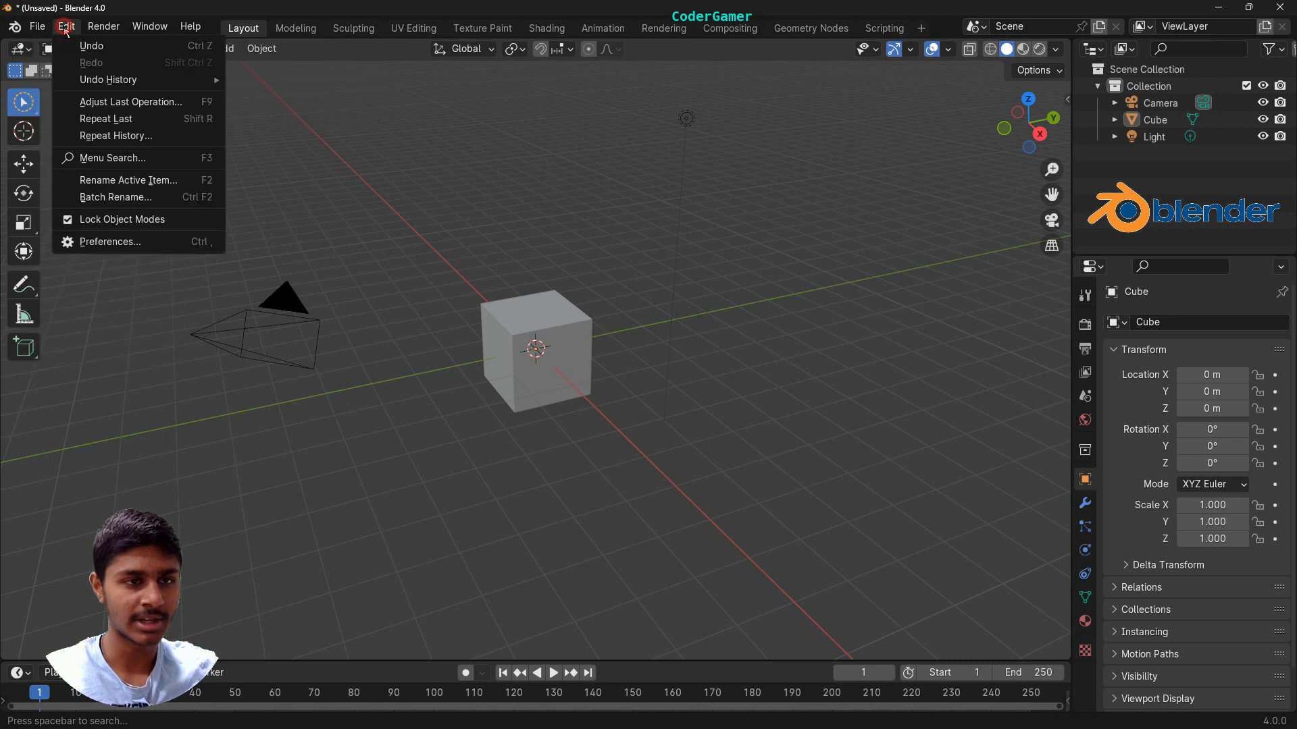
left_click(128, 242)
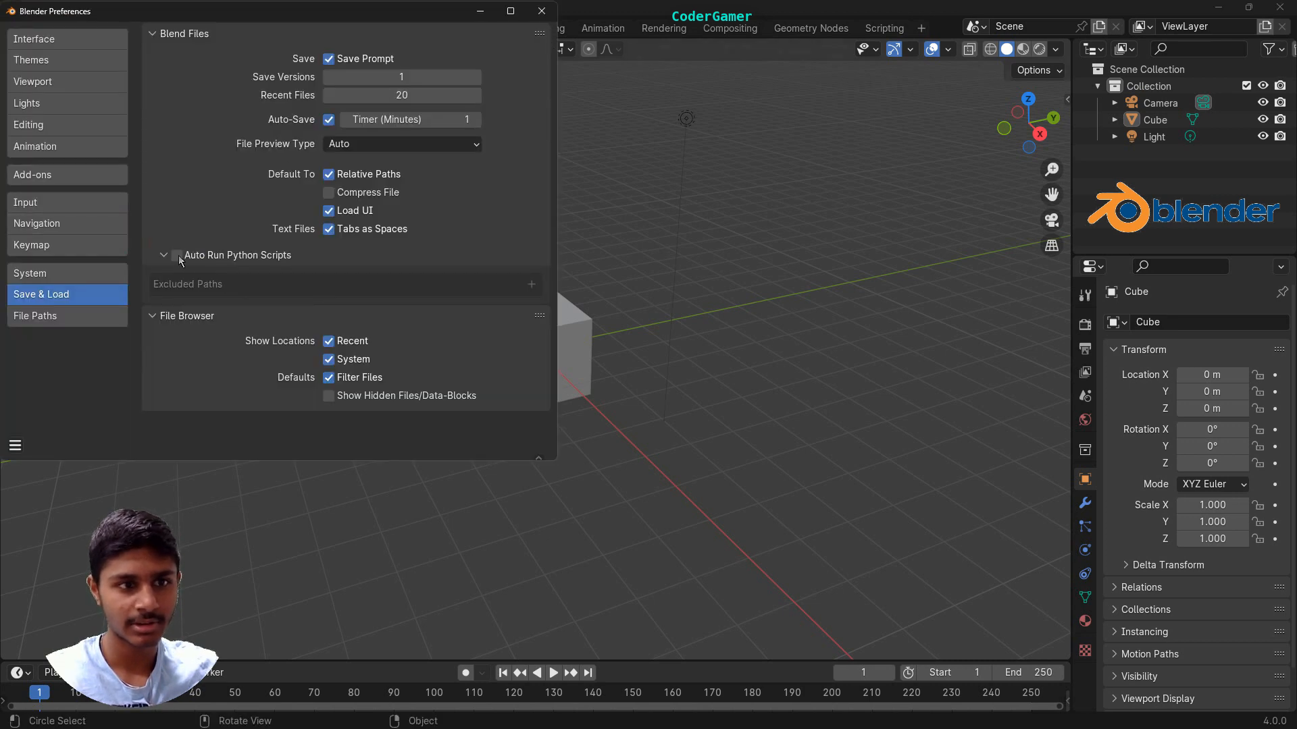
left_click(78, 244)
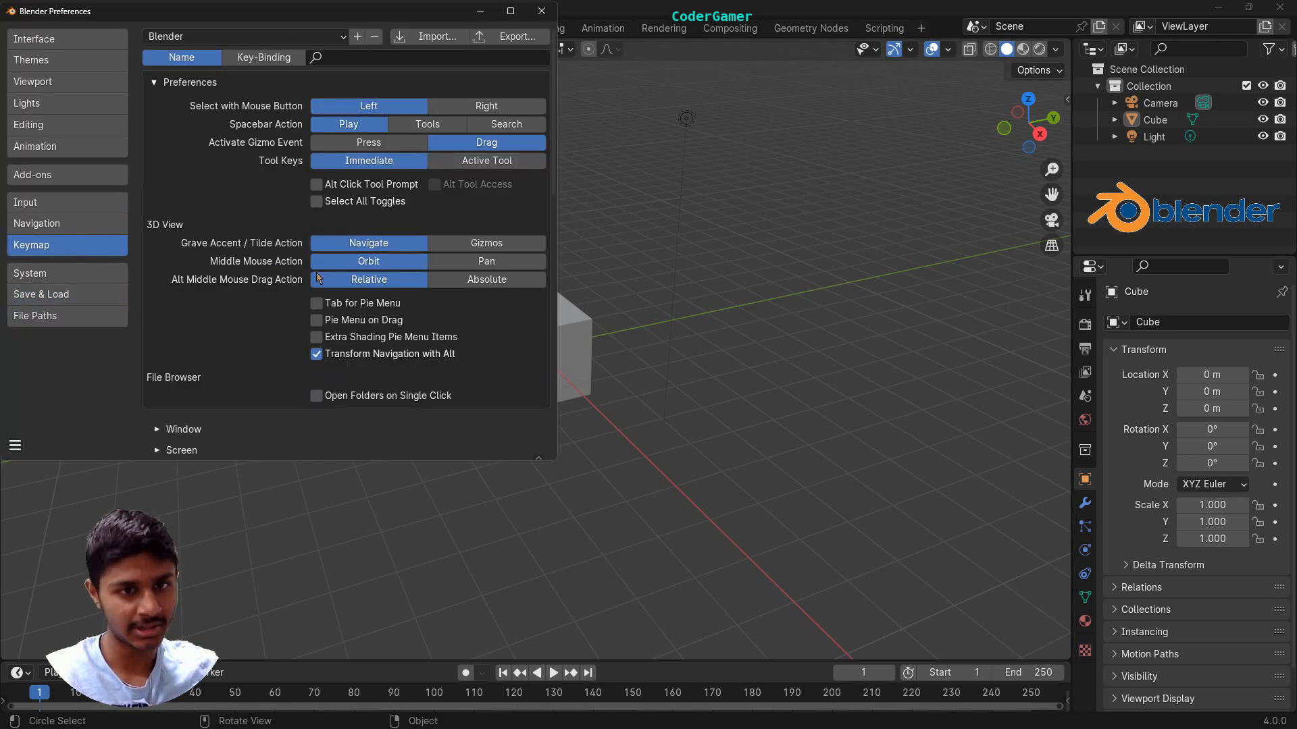
scroll(344, 334, "down", 4)
scroll(346, 339, "up", 4)
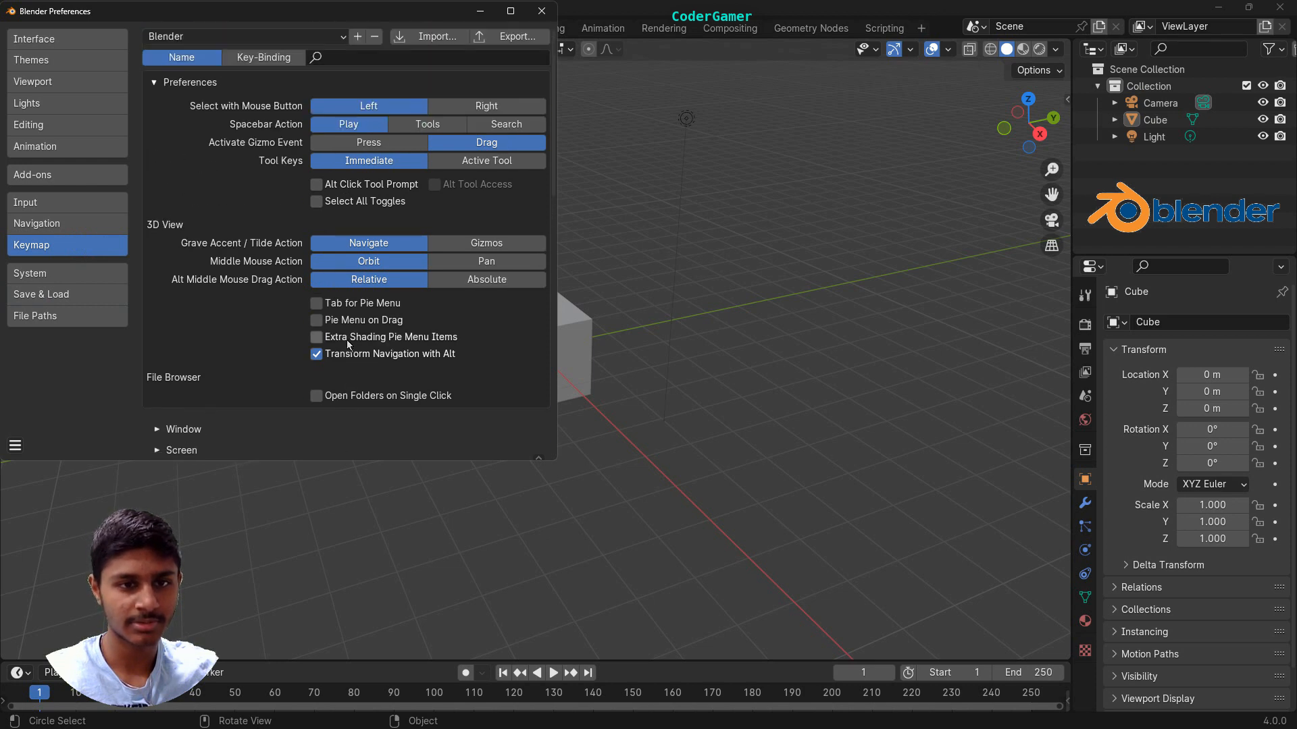
left_click(67, 224)
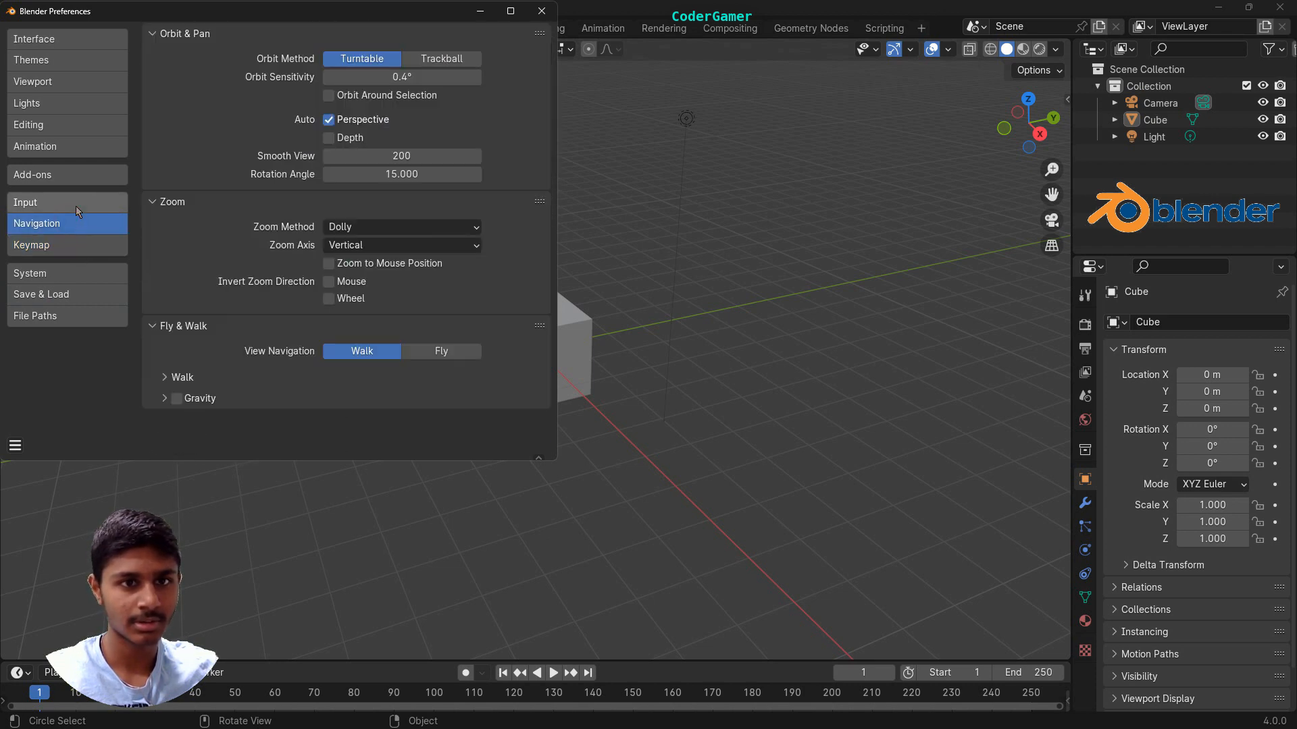
left_click(76, 206)
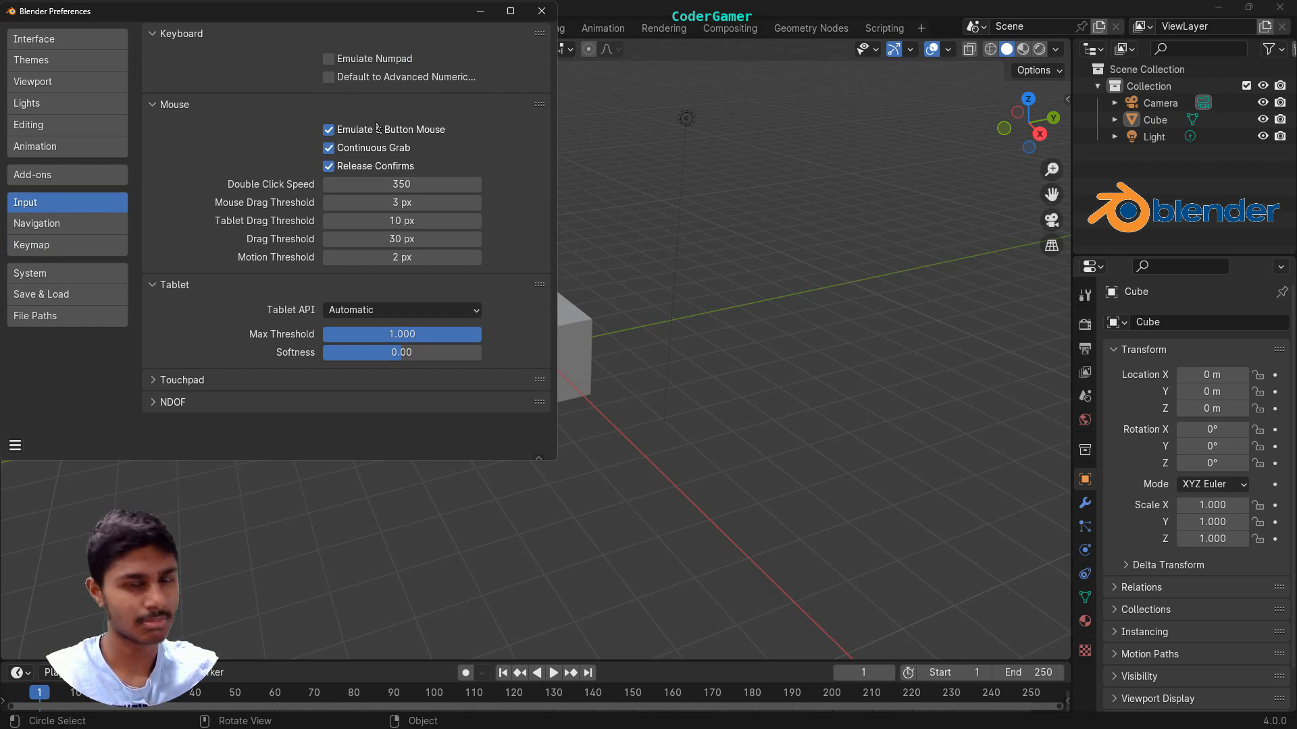
left_click(541, 11)
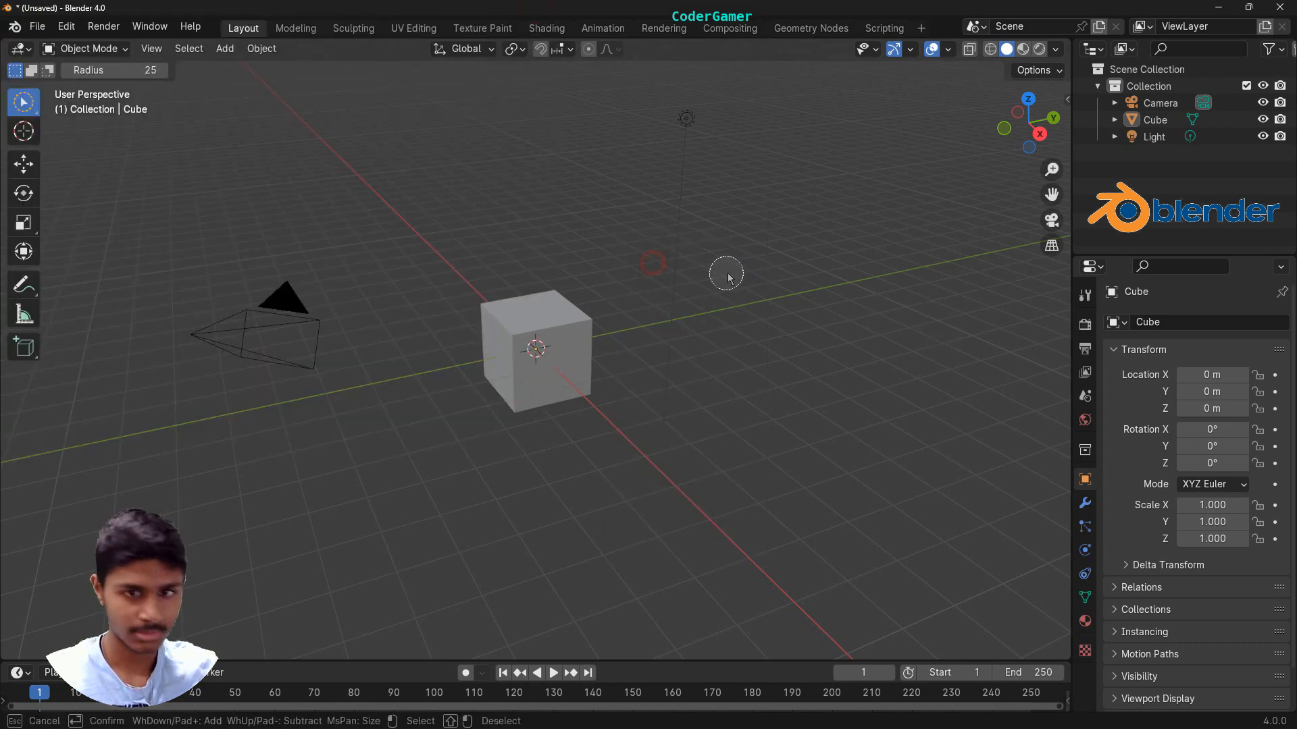
Activate the Move tool and select the default cube
middle_click_drag(672, 277, 822, 275)
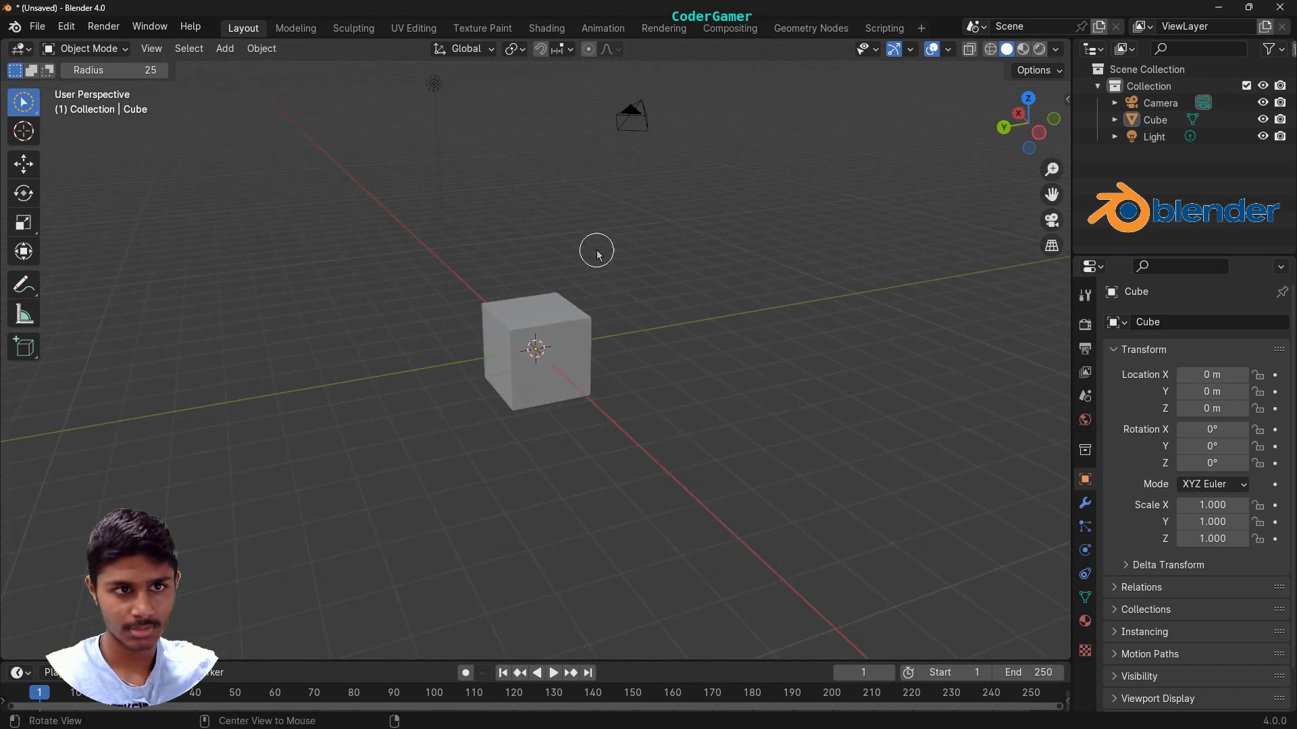
middle_click_drag(597, 254, 571, 266)
scroll(584, 345, "up", 8)
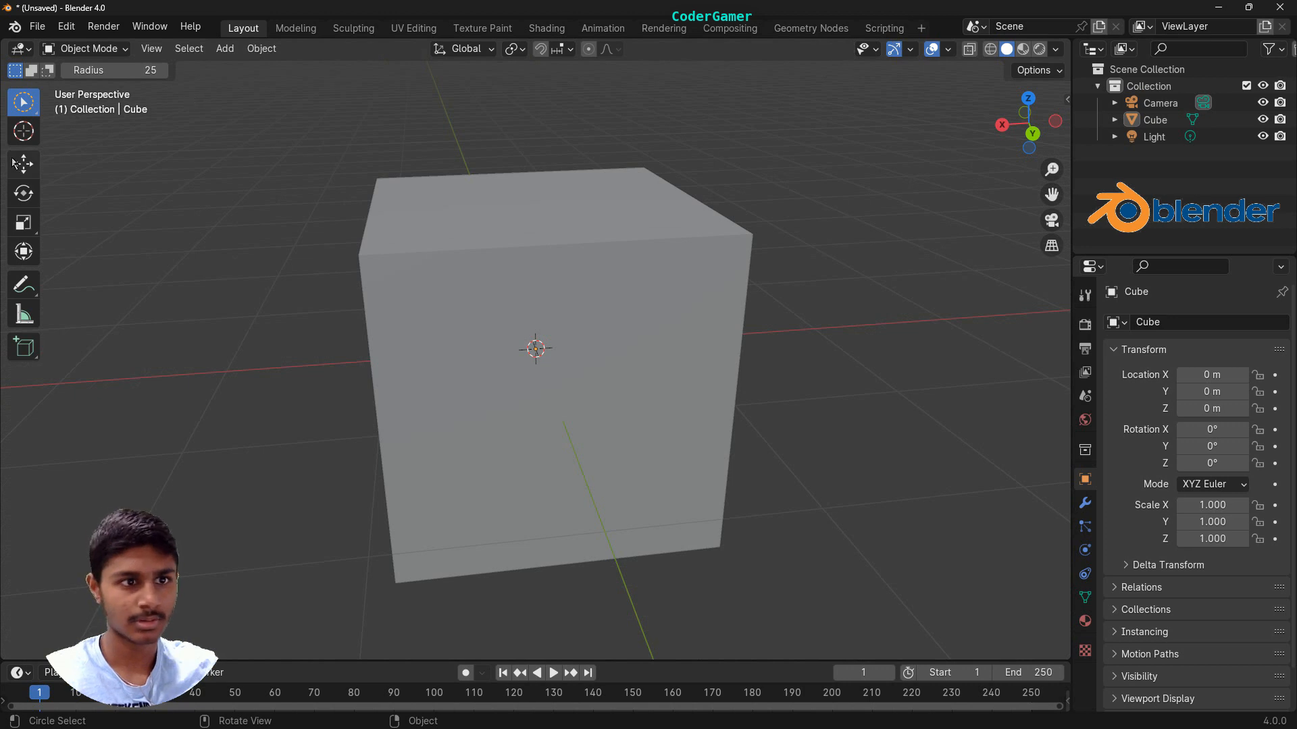
key("shift+space")
key("g")
scroll(457, 341, "down", 5)
left_click(559, 313)
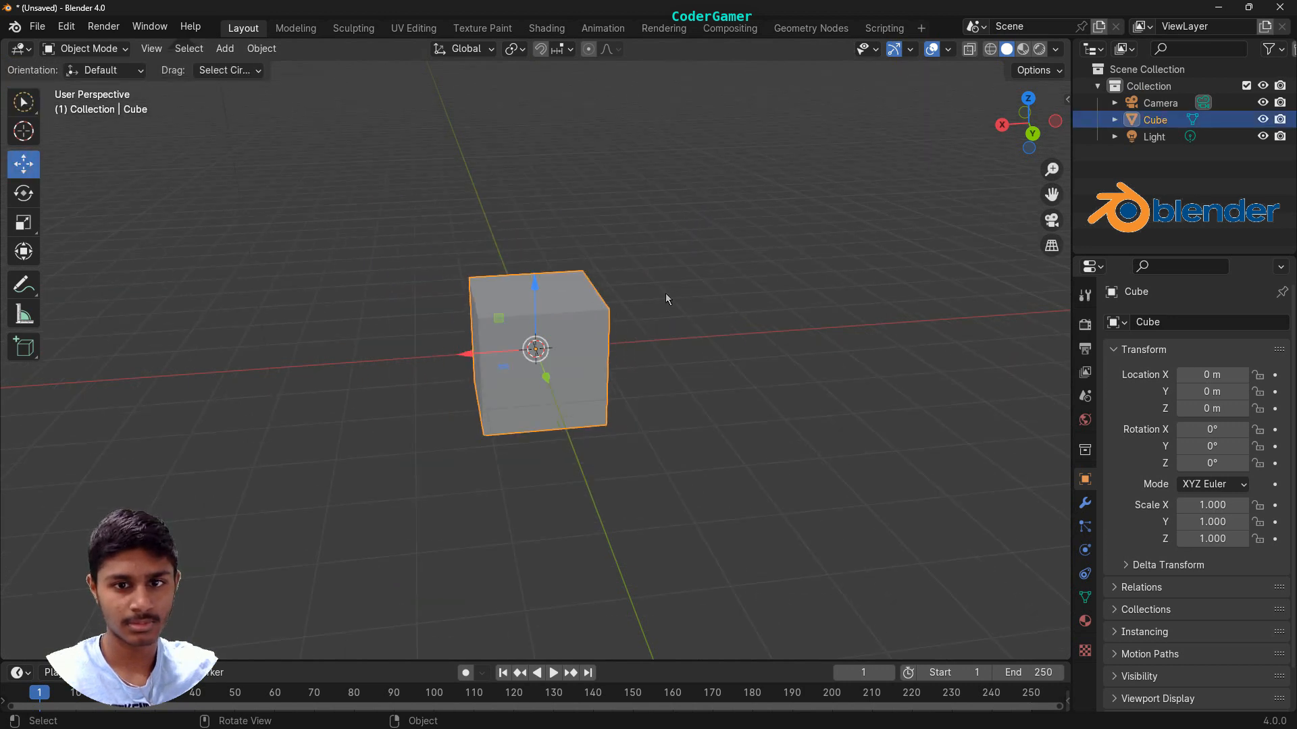
left_click(666, 299)
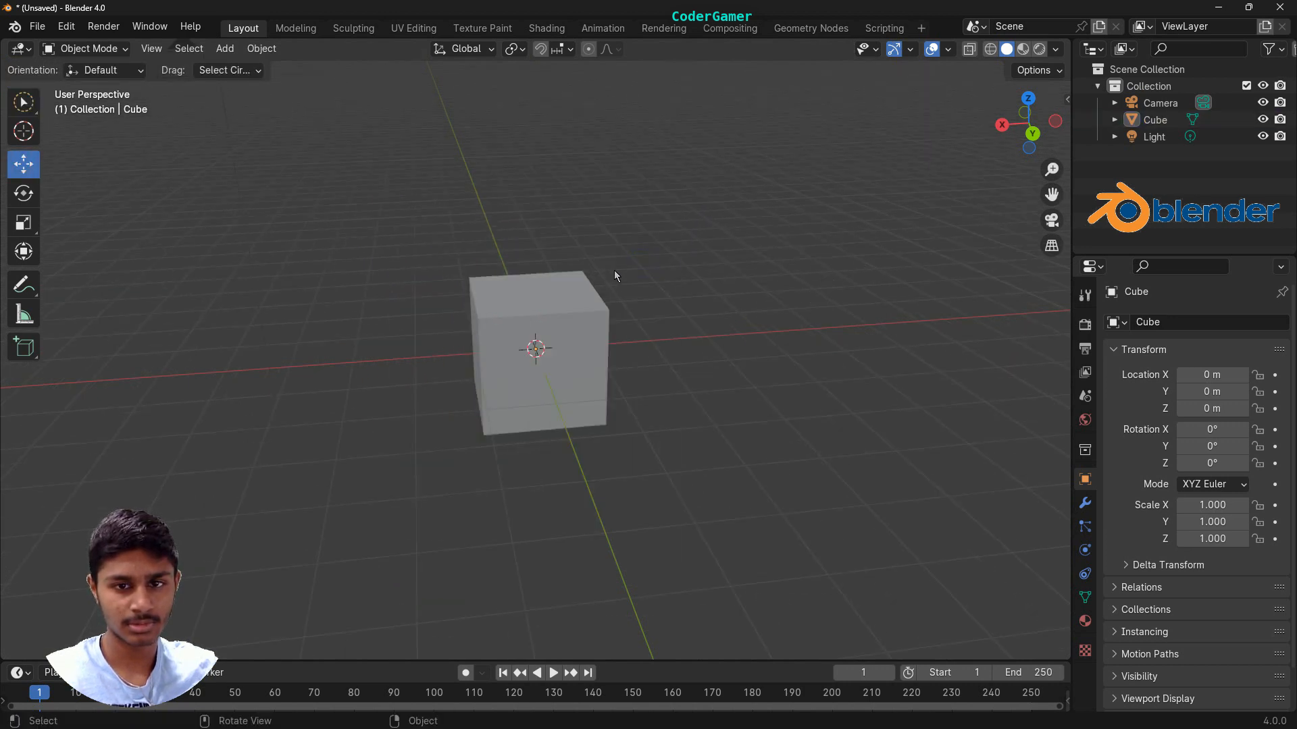
middle_click_drag(614, 271, 656, 328)
key("ctrl+z")
middle_click_drag(703, 227, 706, 280)
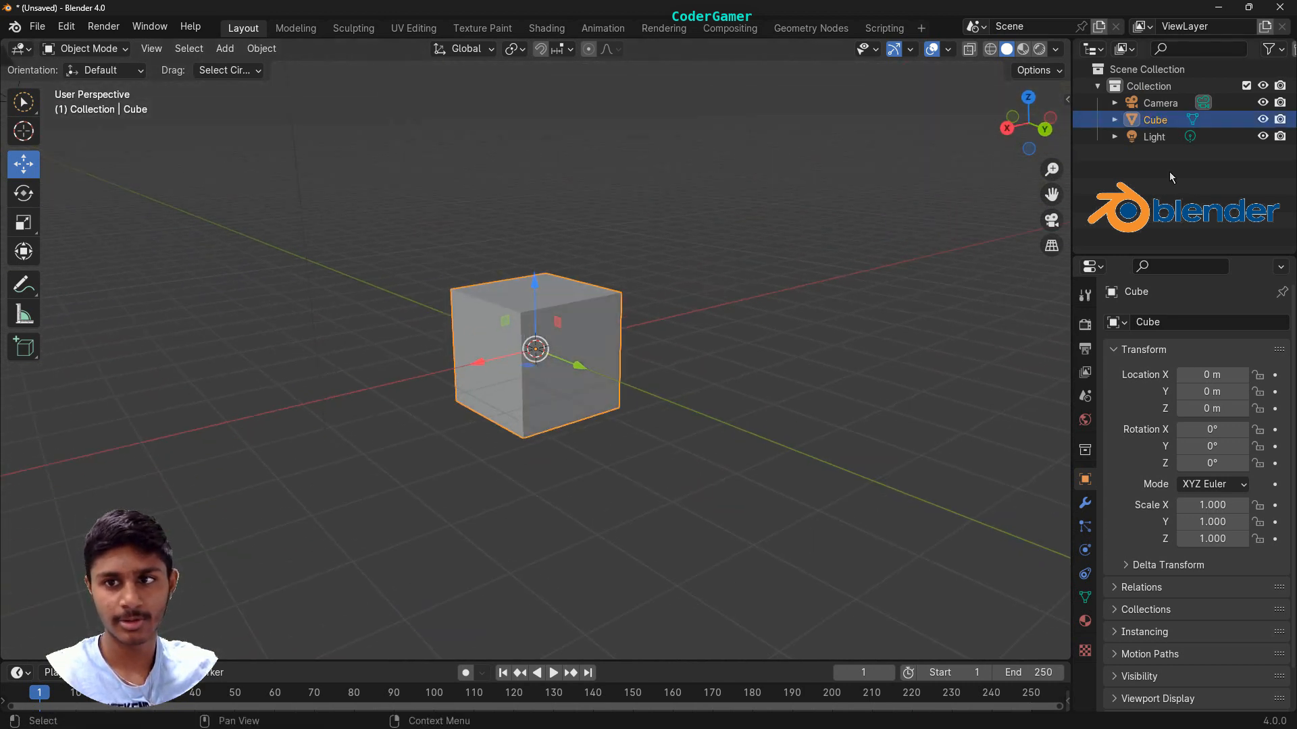
Scale the cube into a tall block, about 2.49 along Z and 1.15 along X, and deselect it
left_click(23, 223)
left_click_drag(537, 282, 524, 196)
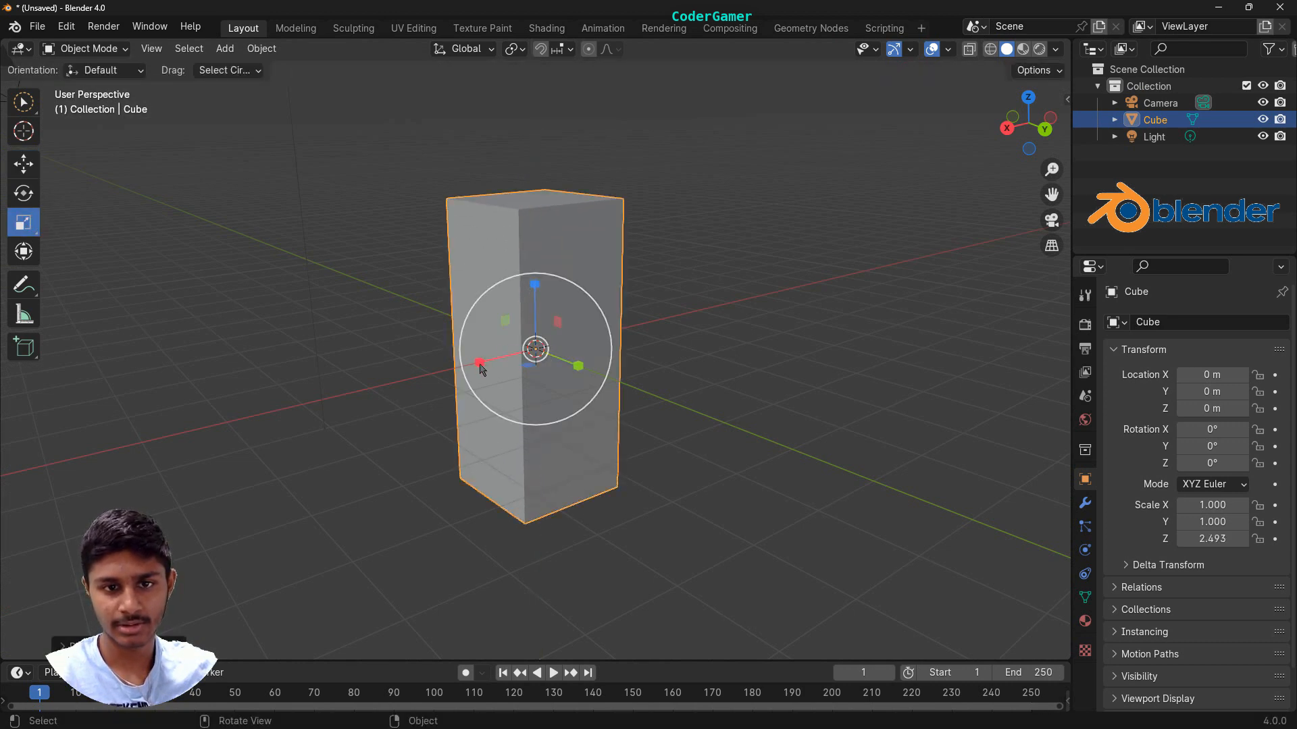
left_click_drag(480, 365, 463, 370)
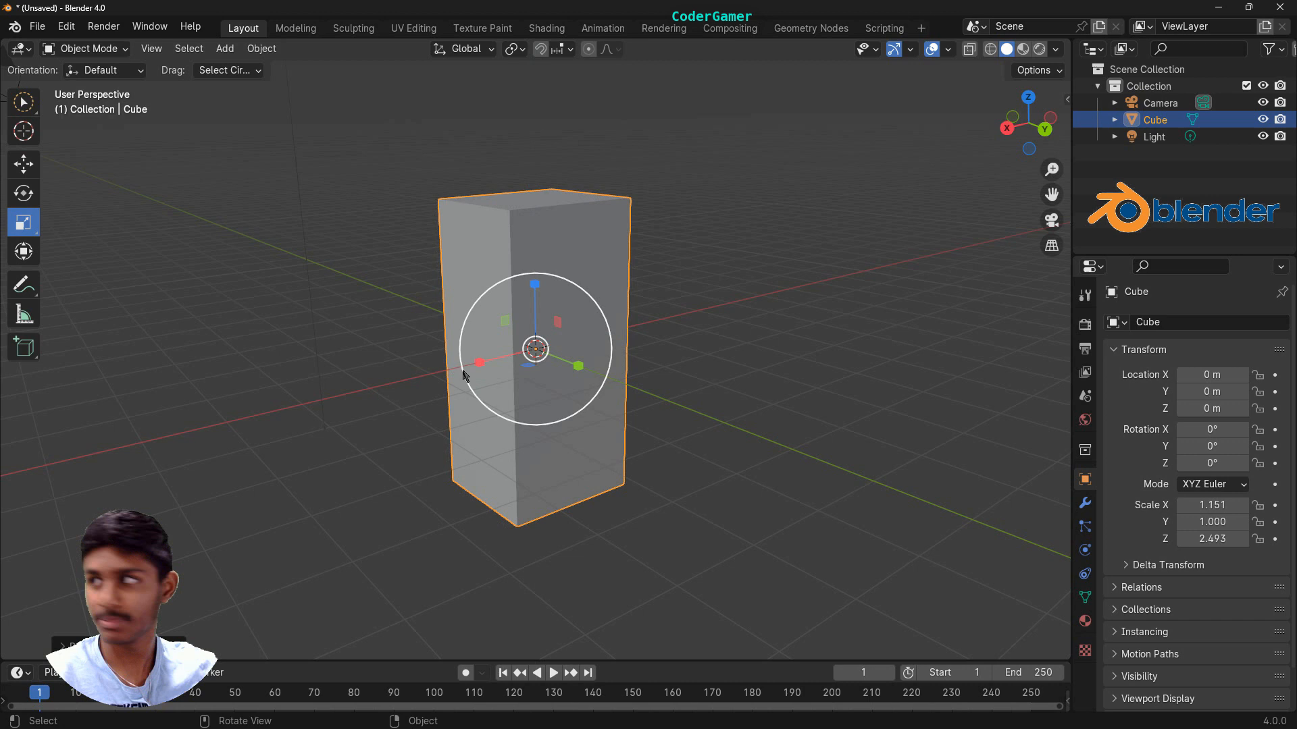
right_click(831, 373)
left_click(735, 349)
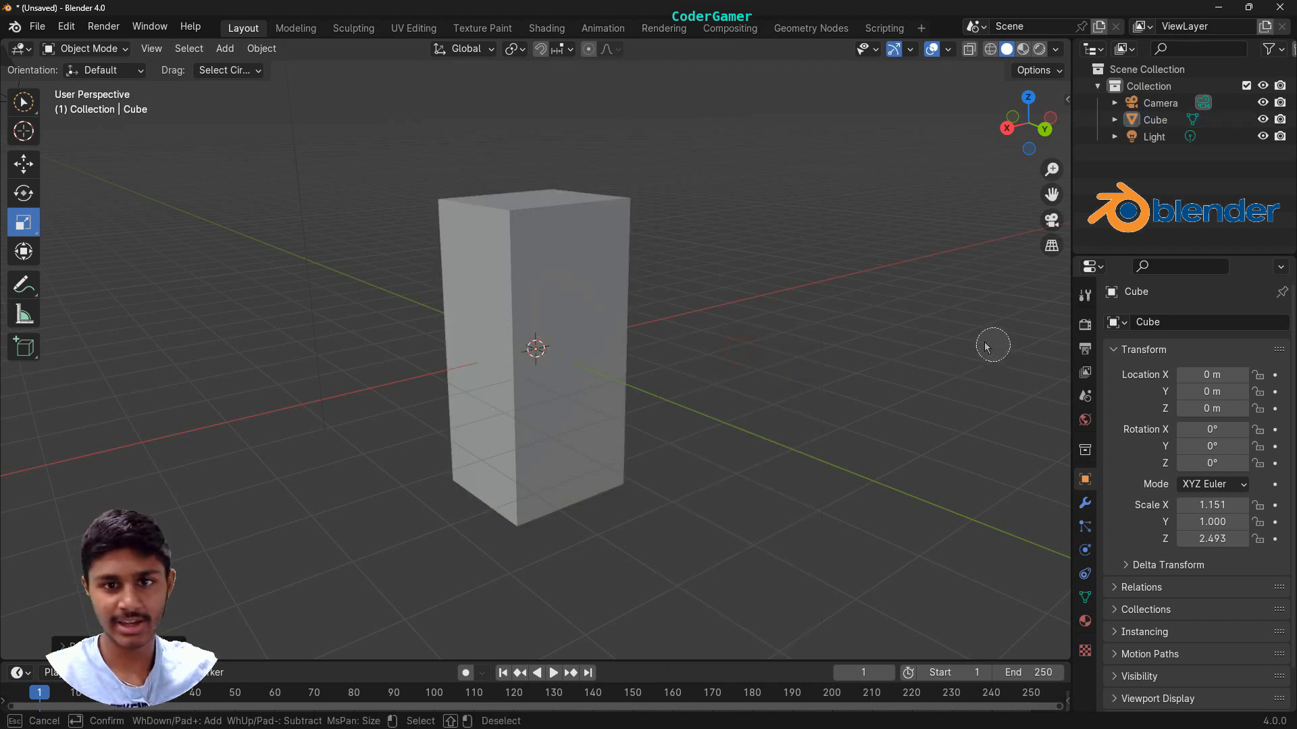
Scale the block to about 1.28 along X and 2.59 along Z, and deselect it
middle_click_drag(703, 338, 987, 316)
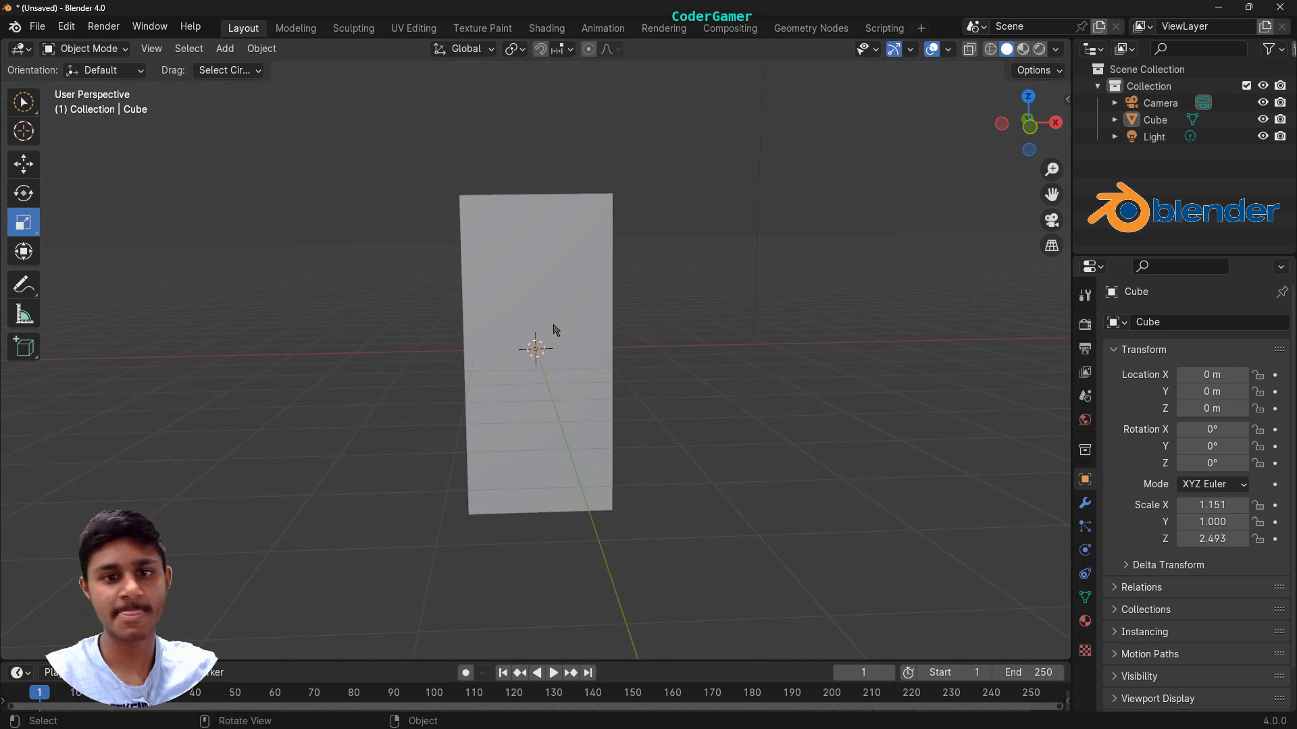
left_click(540, 341)
left_click_drag(601, 348, 609, 346)
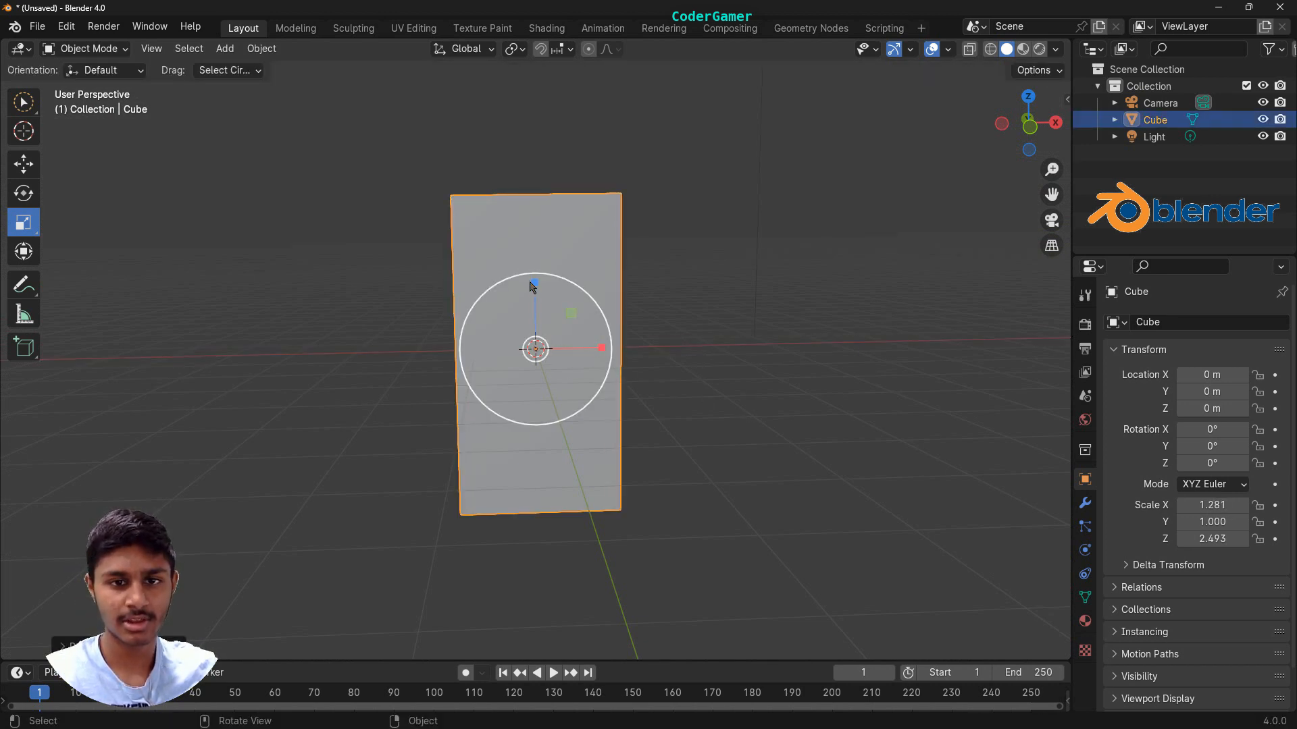
left_click_drag(534, 282, 533, 278)
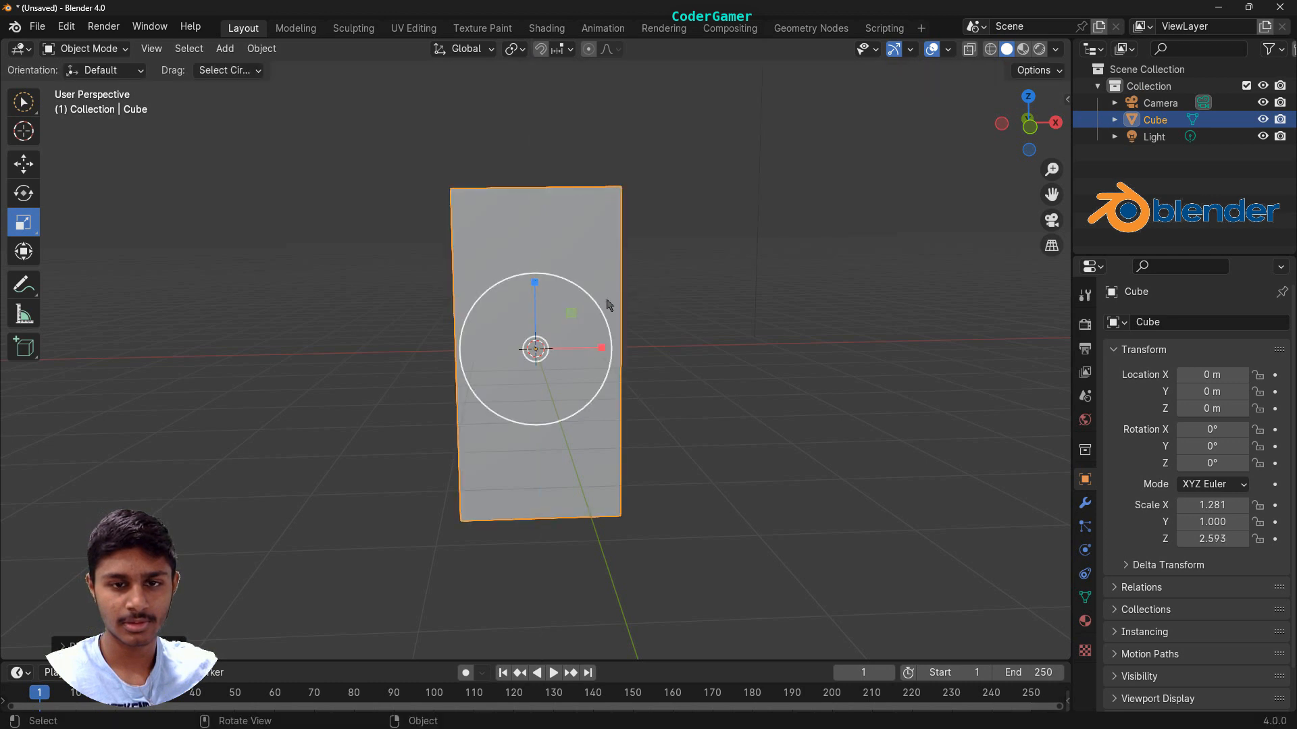
key("alt+a")
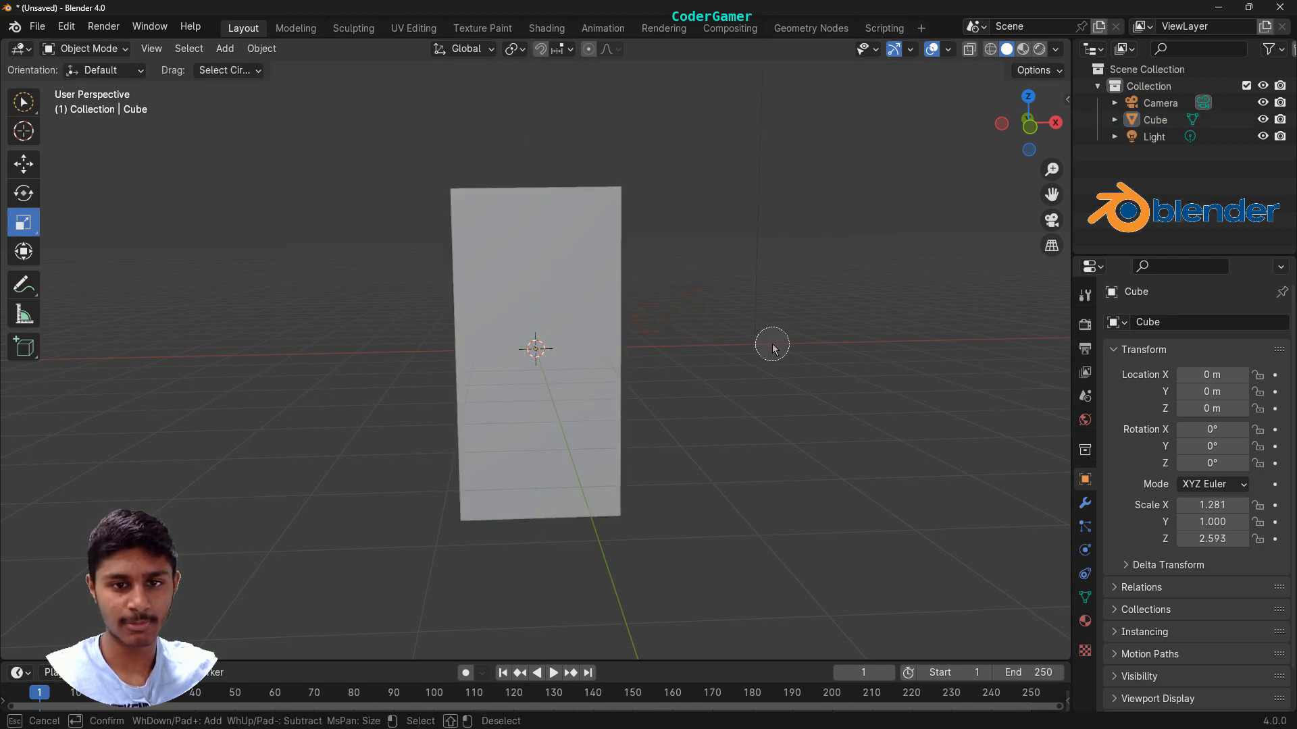
Enlarge the block in the XZ plane to a scale of about 5.78 in X and 11.69 in Z, and deselect it
left_click(593, 338)
left_click_drag(572, 317, 673, 260)
scroll(673, 263, "down", 8)
left_click_drag(558, 315, 595, 281)
key("alt+a")
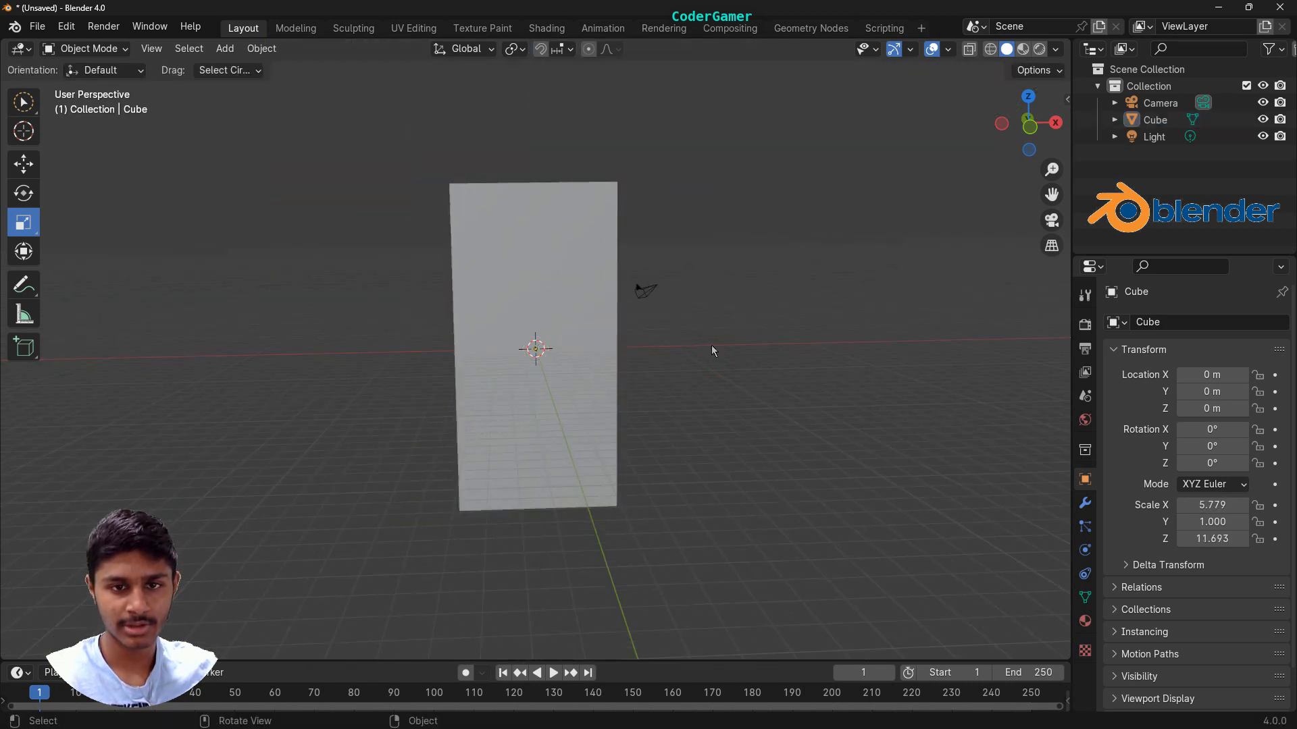
left_click(693, 329)
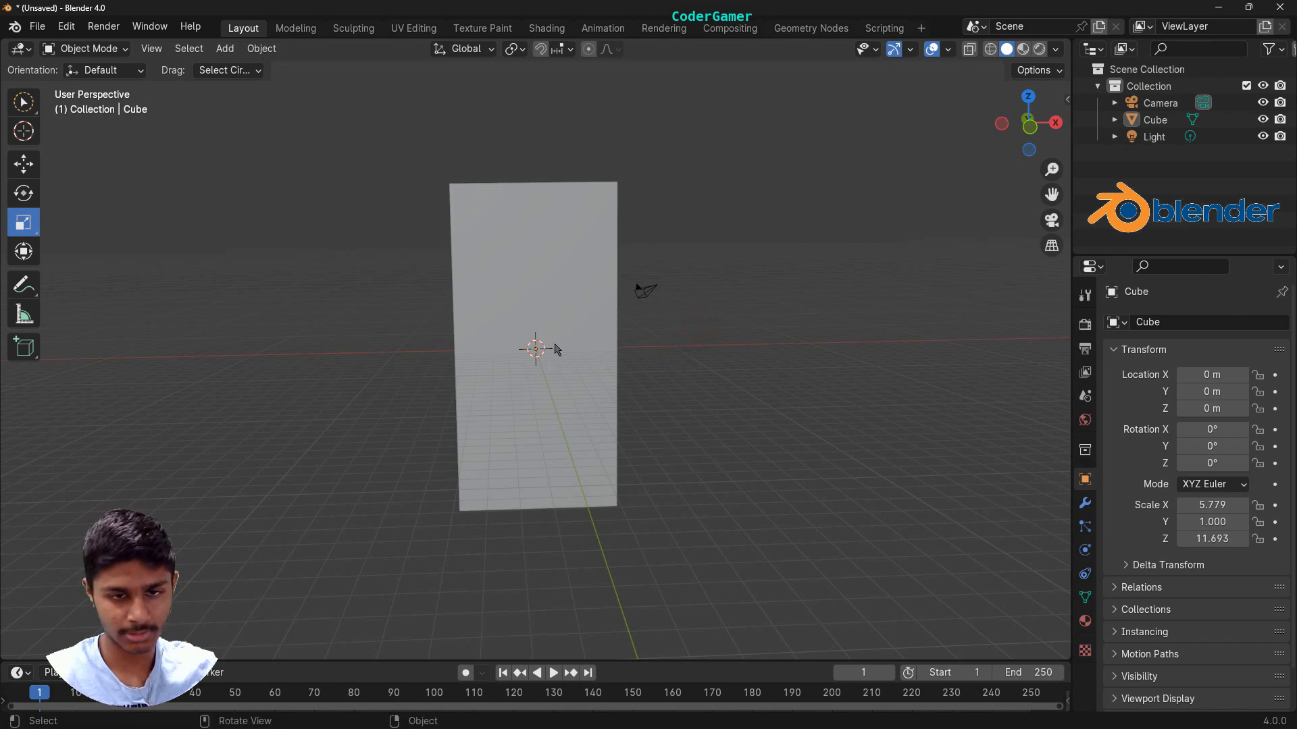
Thin the door slab along Y to a scale of about 0.57
middle_click_drag(274, 318, 455, 477)
left_click(532, 378)
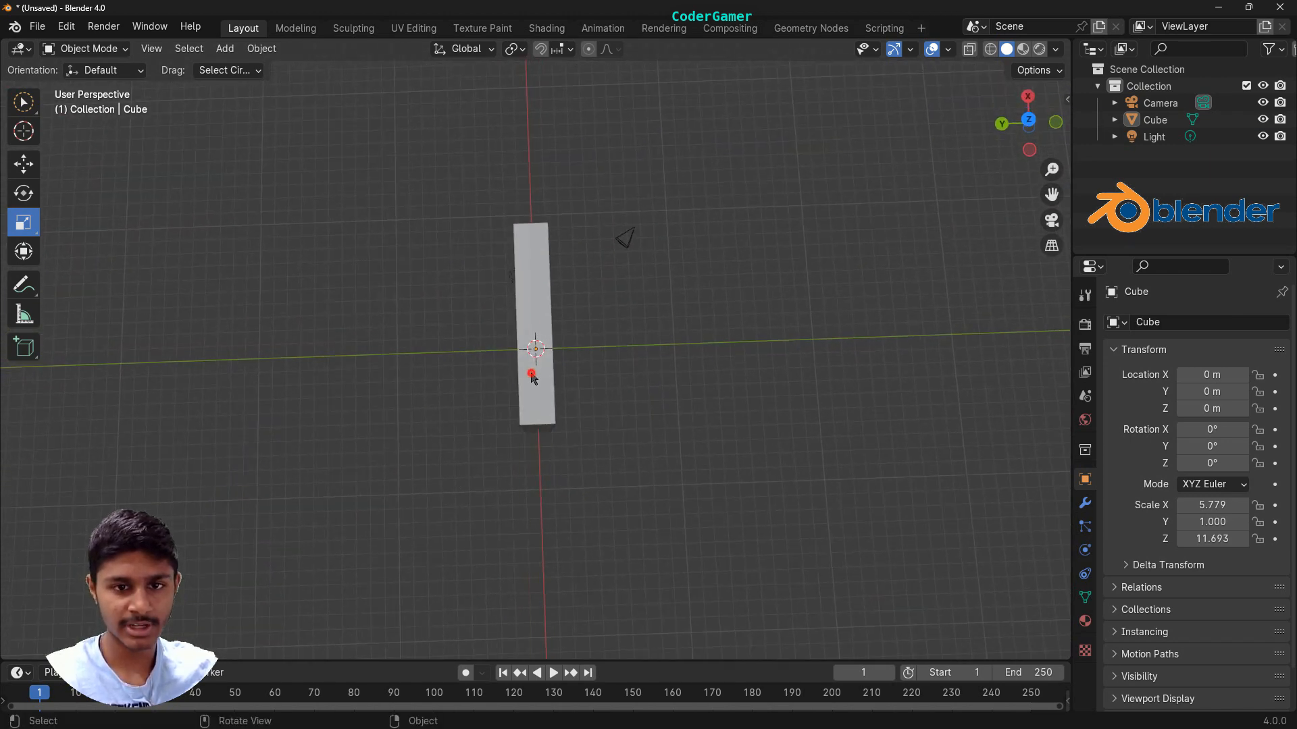
middle_click_drag(736, 424, 566, 310)
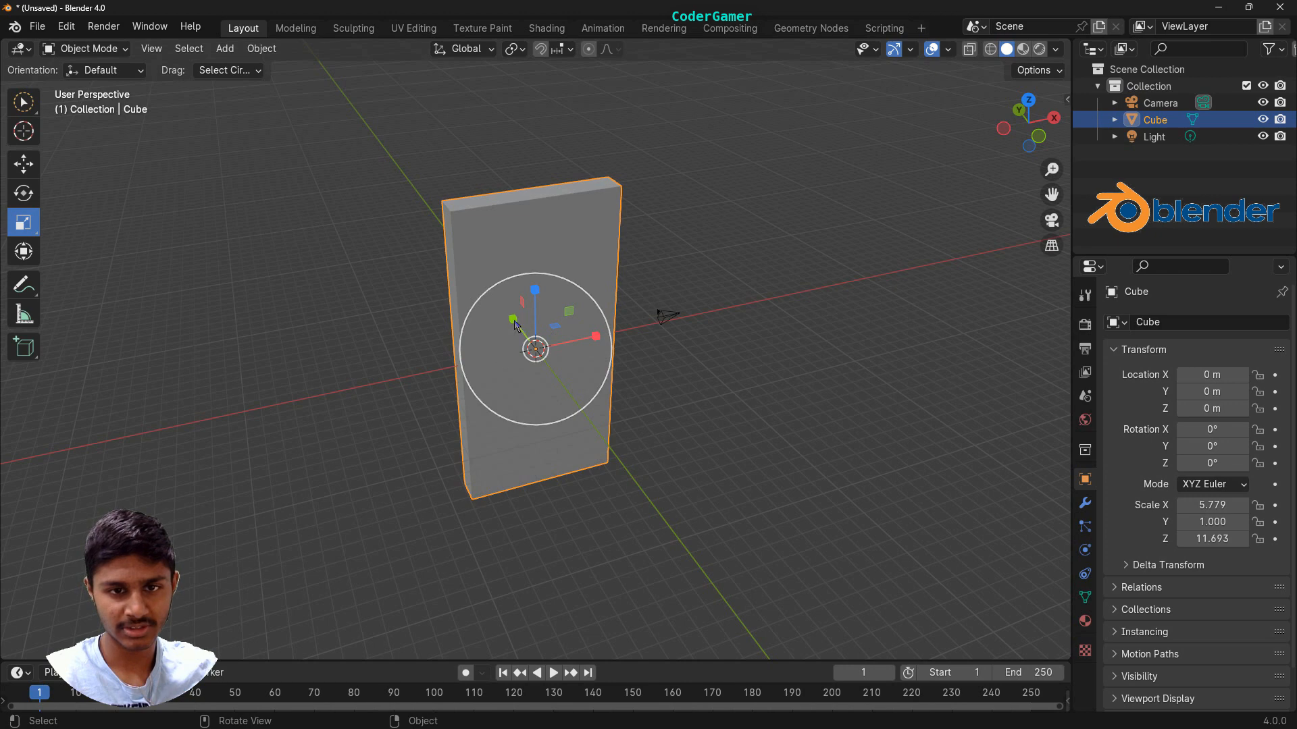
left_click_drag(512, 320, 526, 340)
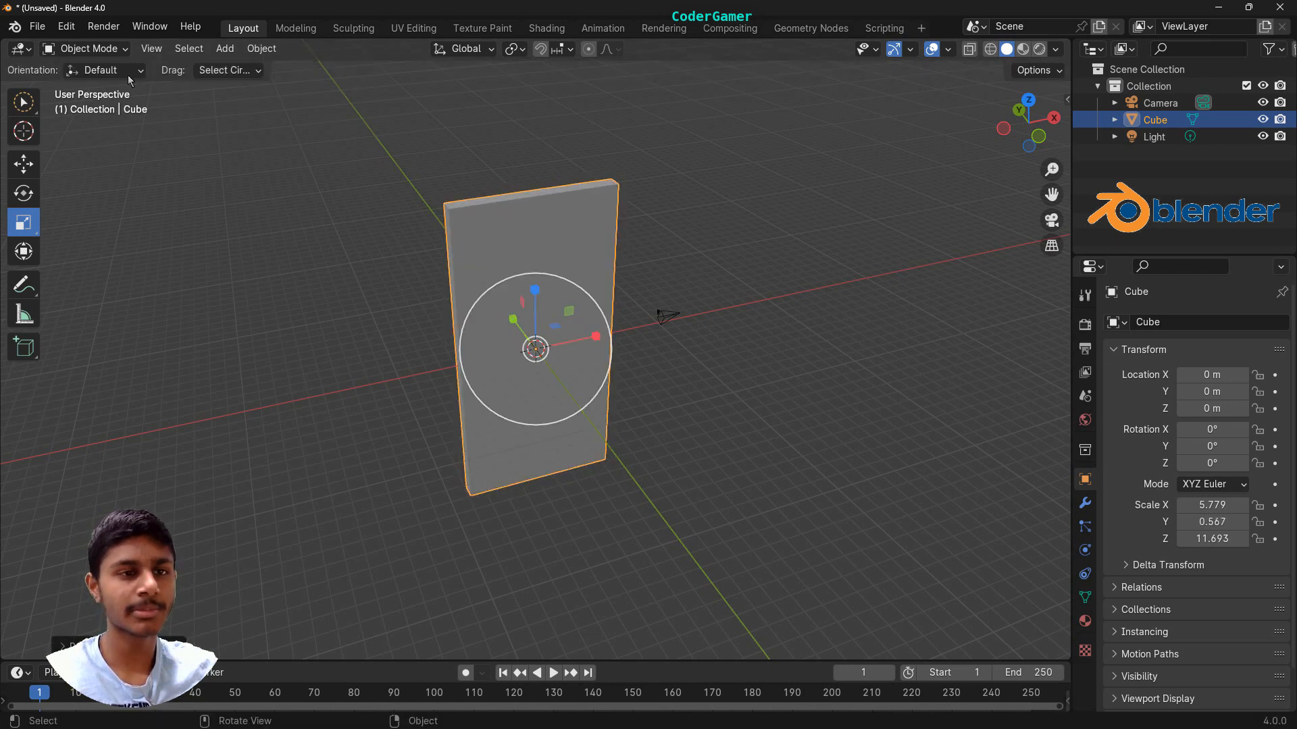
Switch the door slab to Edit Mode and deselect all its geometry
left_click(103, 50)
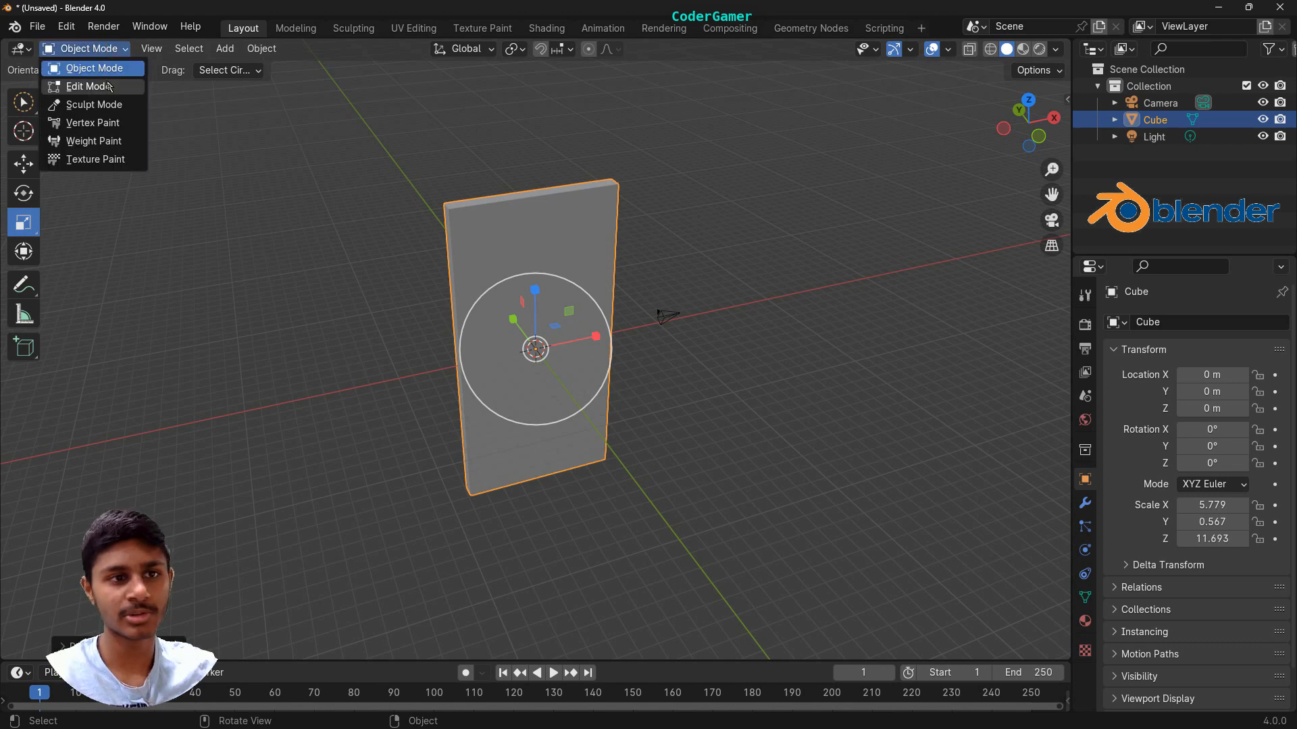
left_click(109, 87)
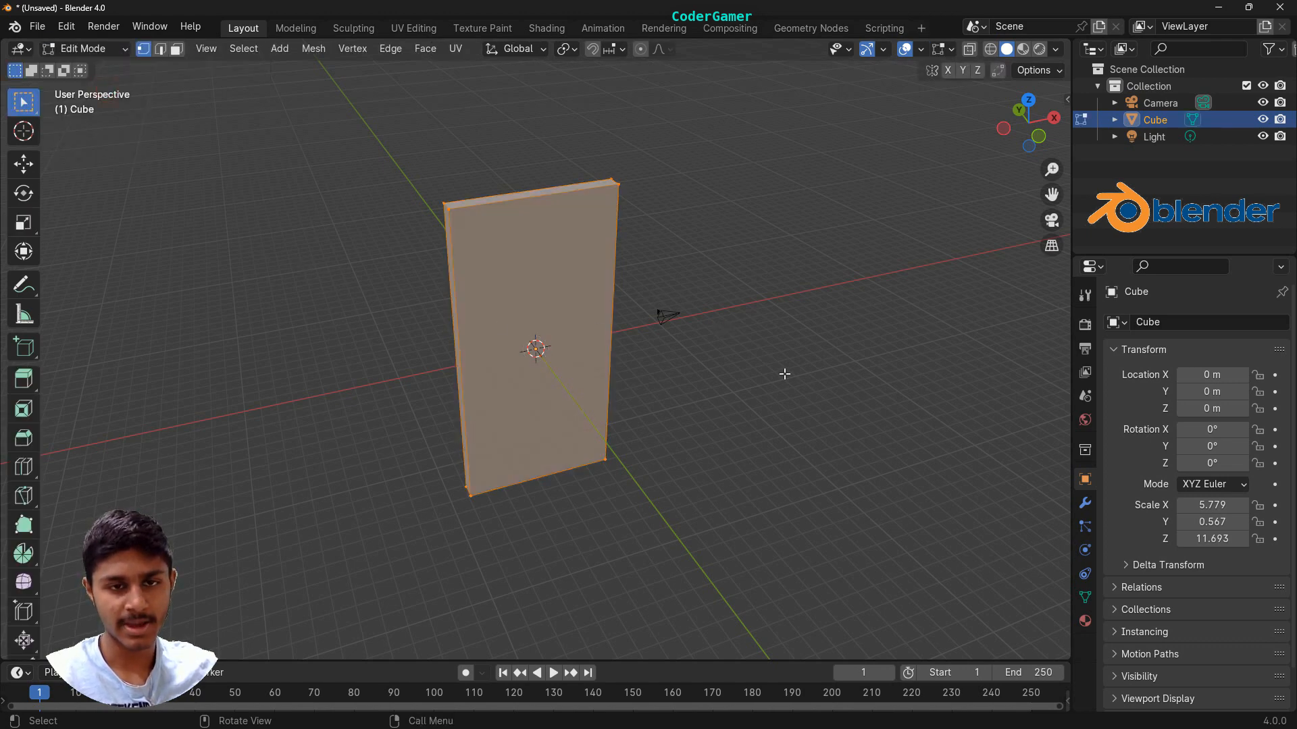
left_click(662, 379)
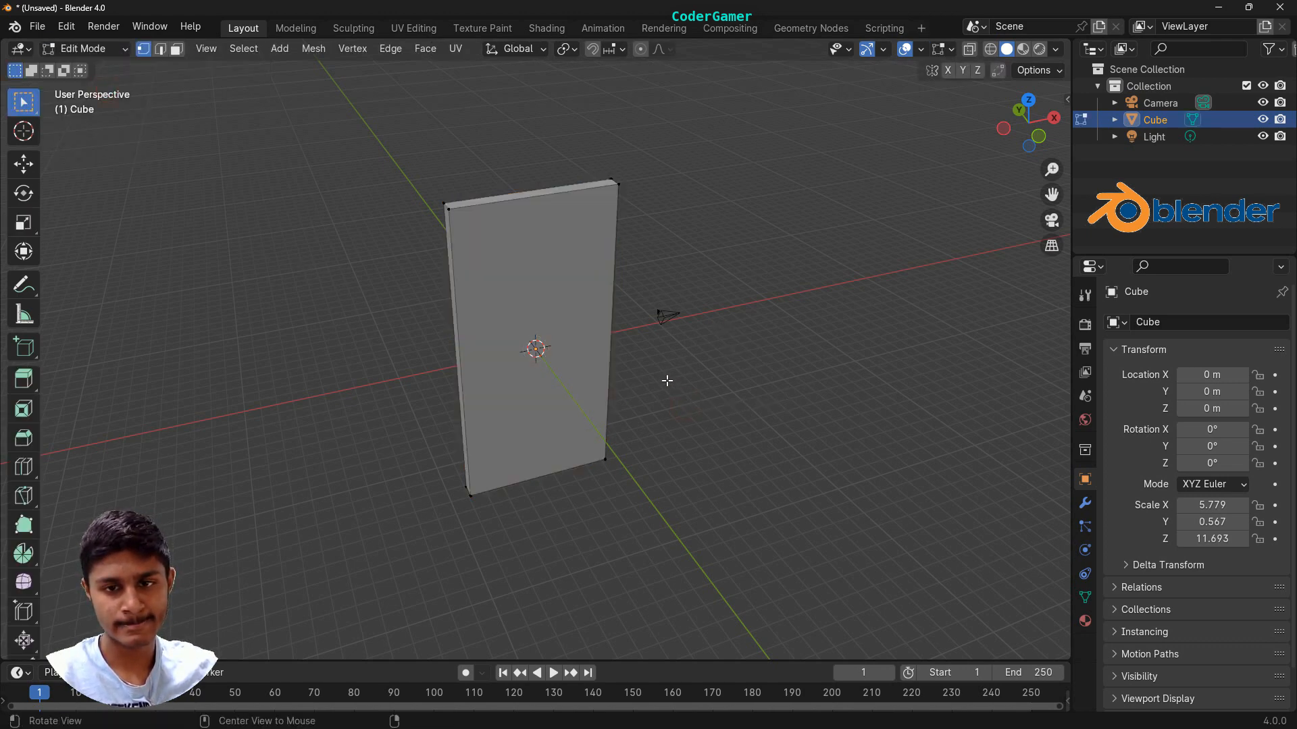
middle_click_drag(663, 379, 993, 378)
middle_click_drag(16, 378, 987, 345)
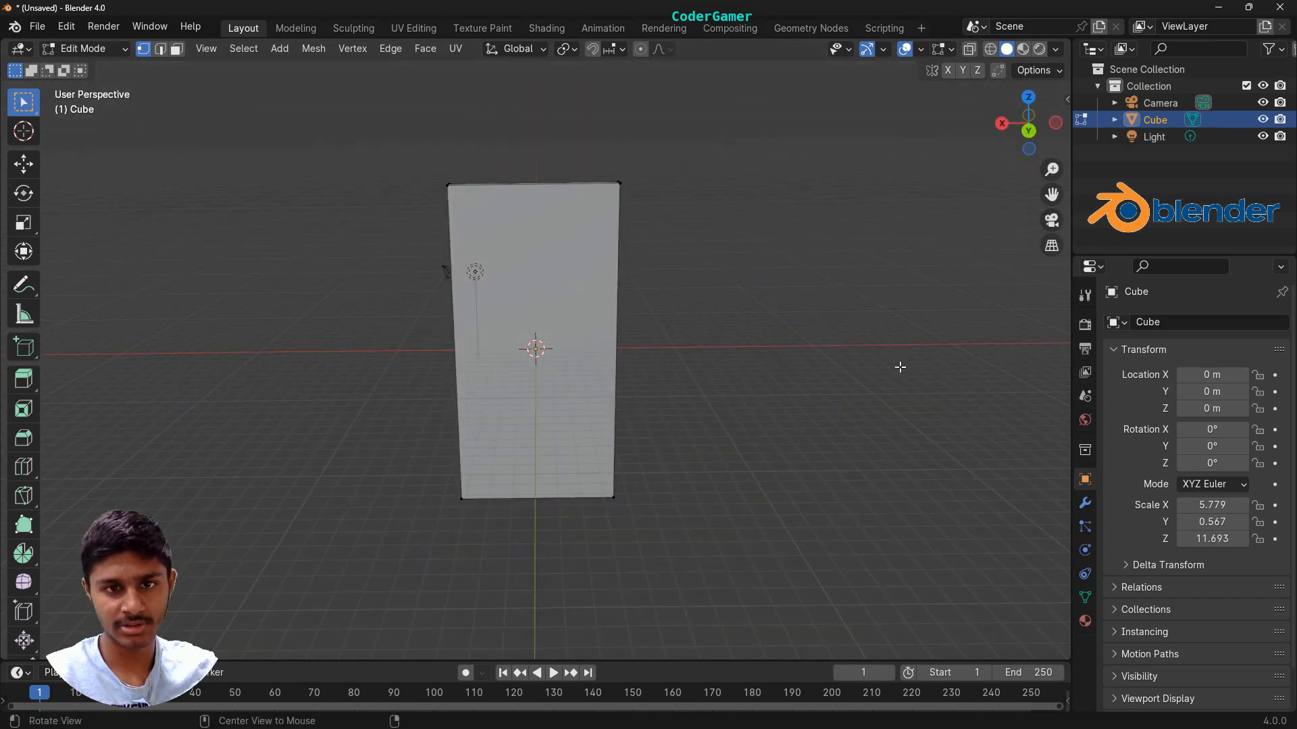
middle_click_drag(770, 391, 81, 370)
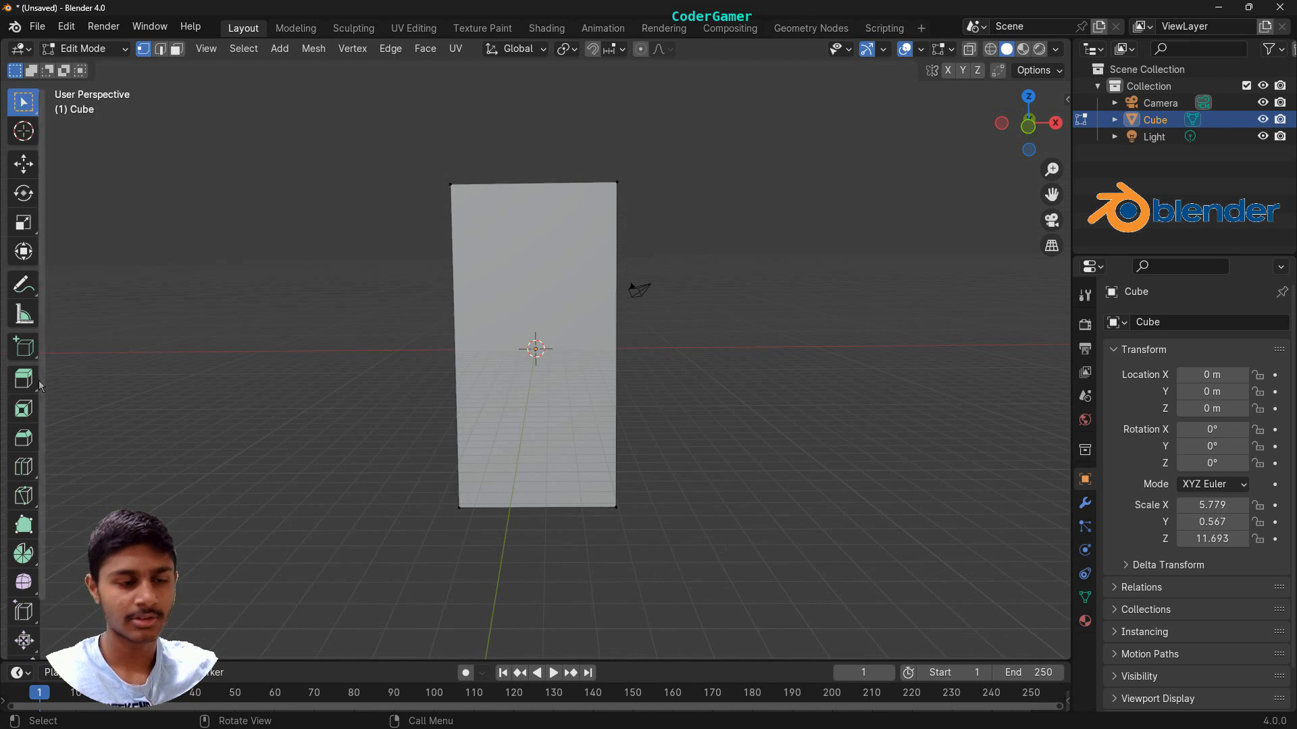
Add two horizontal loop cuts to the door slab, one at mid-height and one halfway between it and the top
left_click(22, 467)
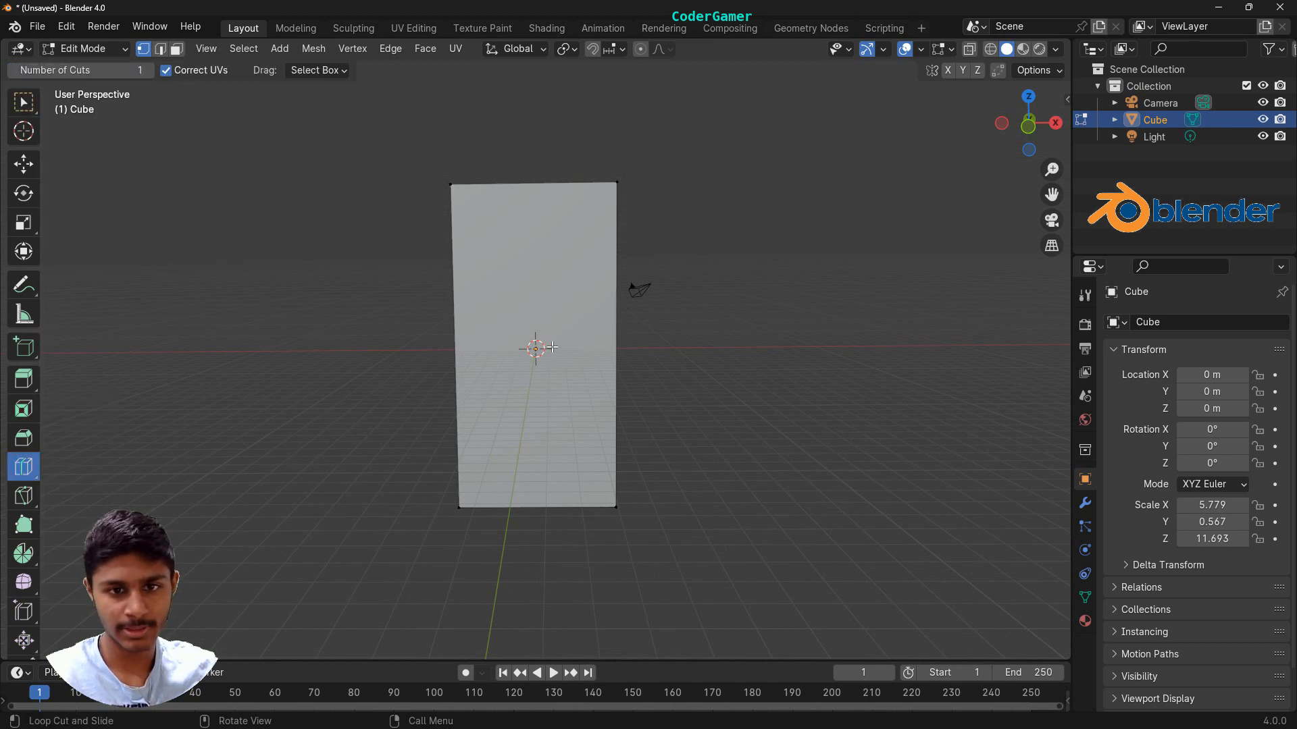
scroll(607, 345, "up", 1)
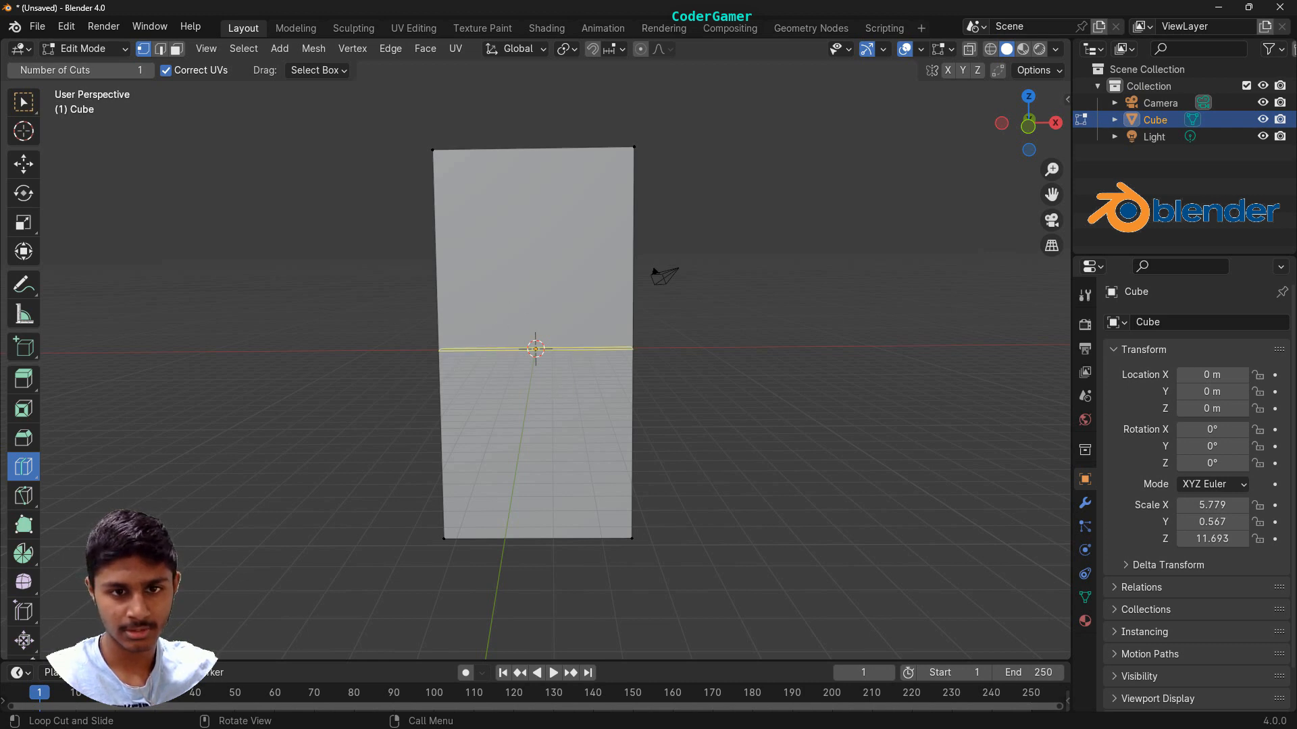
left_click(452, 367)
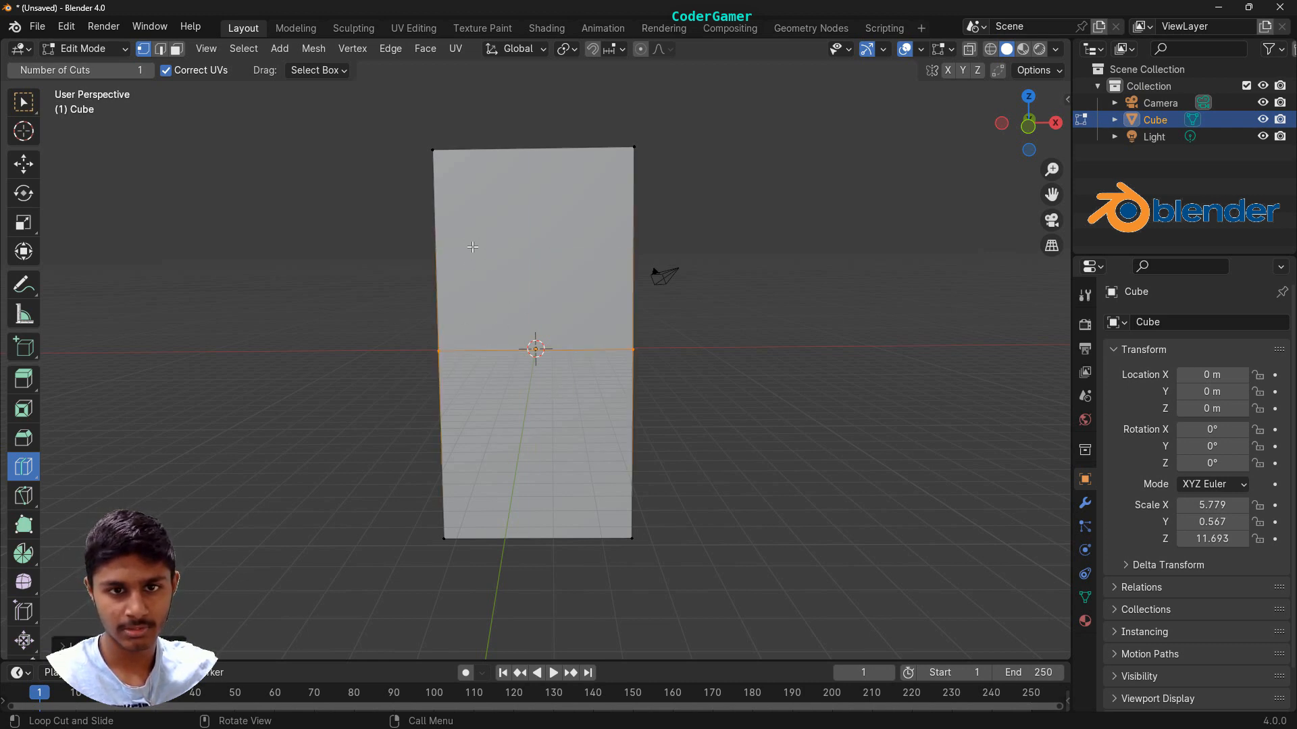
left_click(460, 274)
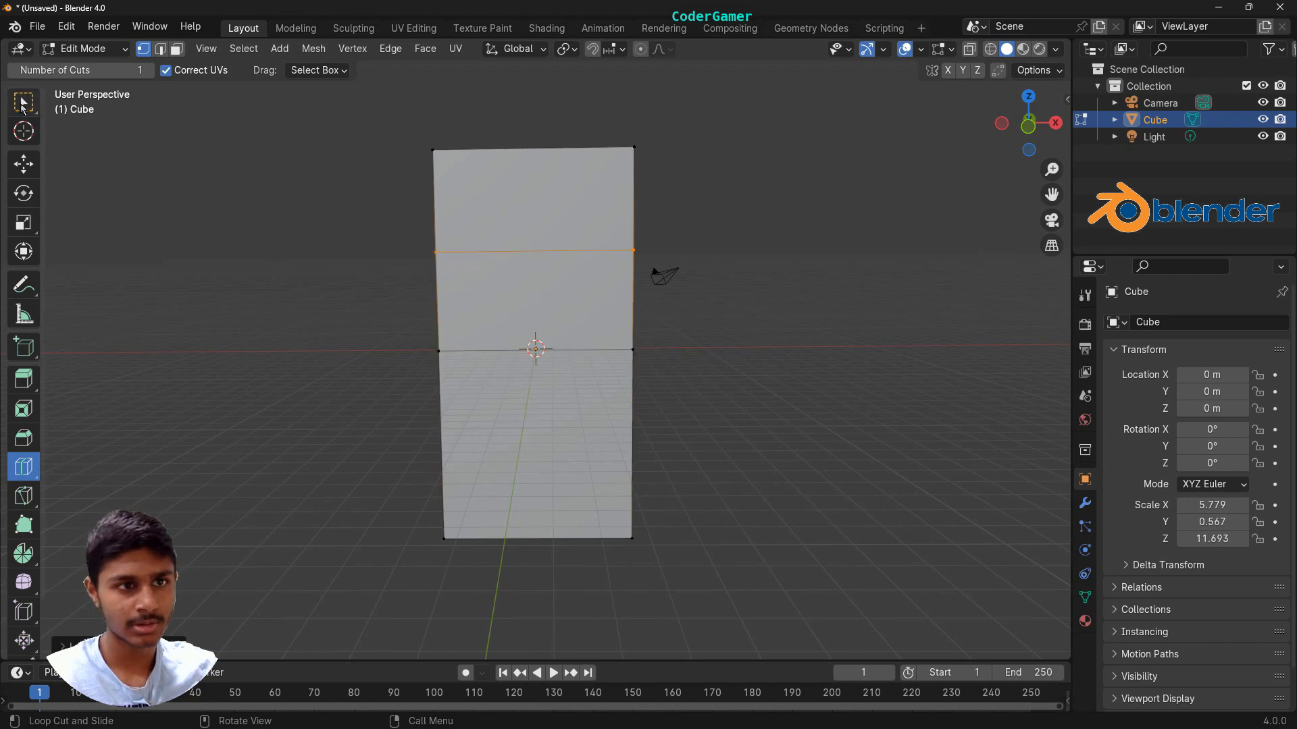
Activate the Move tool, deselect the new loop and switch to edge selection
left_click(23, 164)
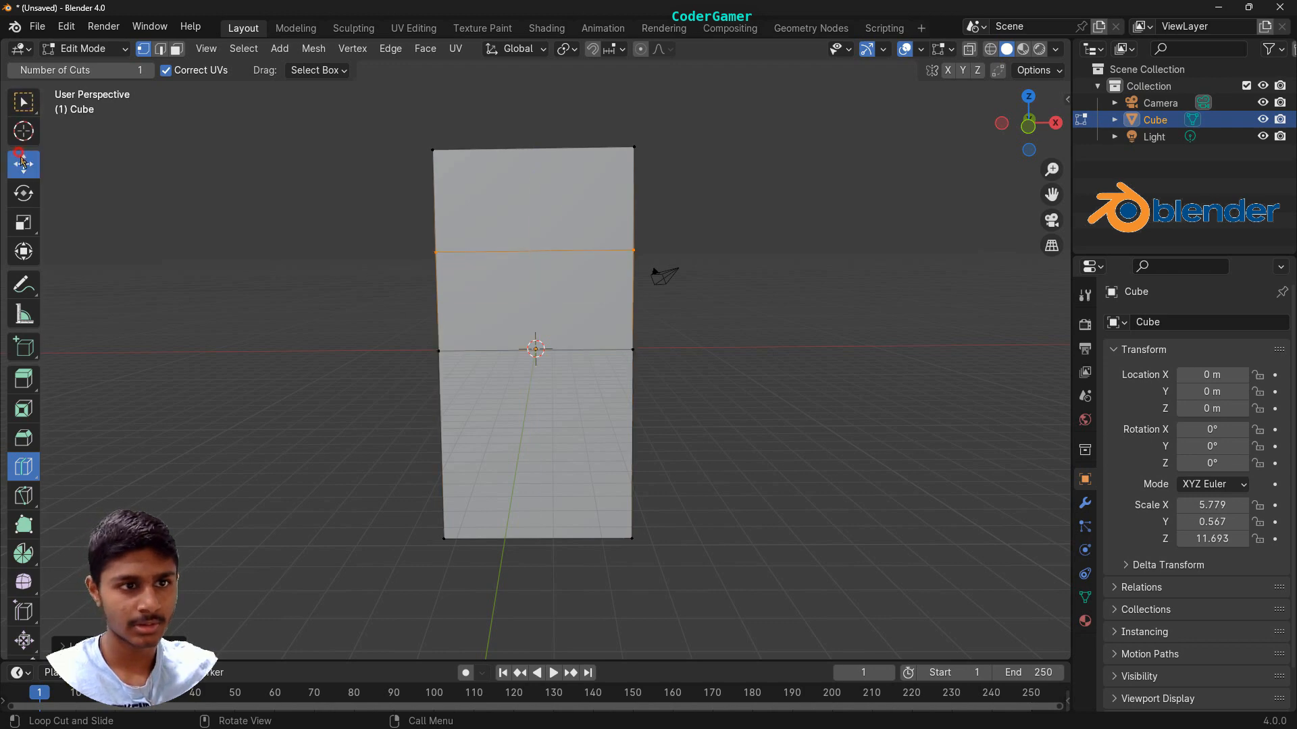
left_click(692, 345)
middle_click_drag(694, 344, 554, 268)
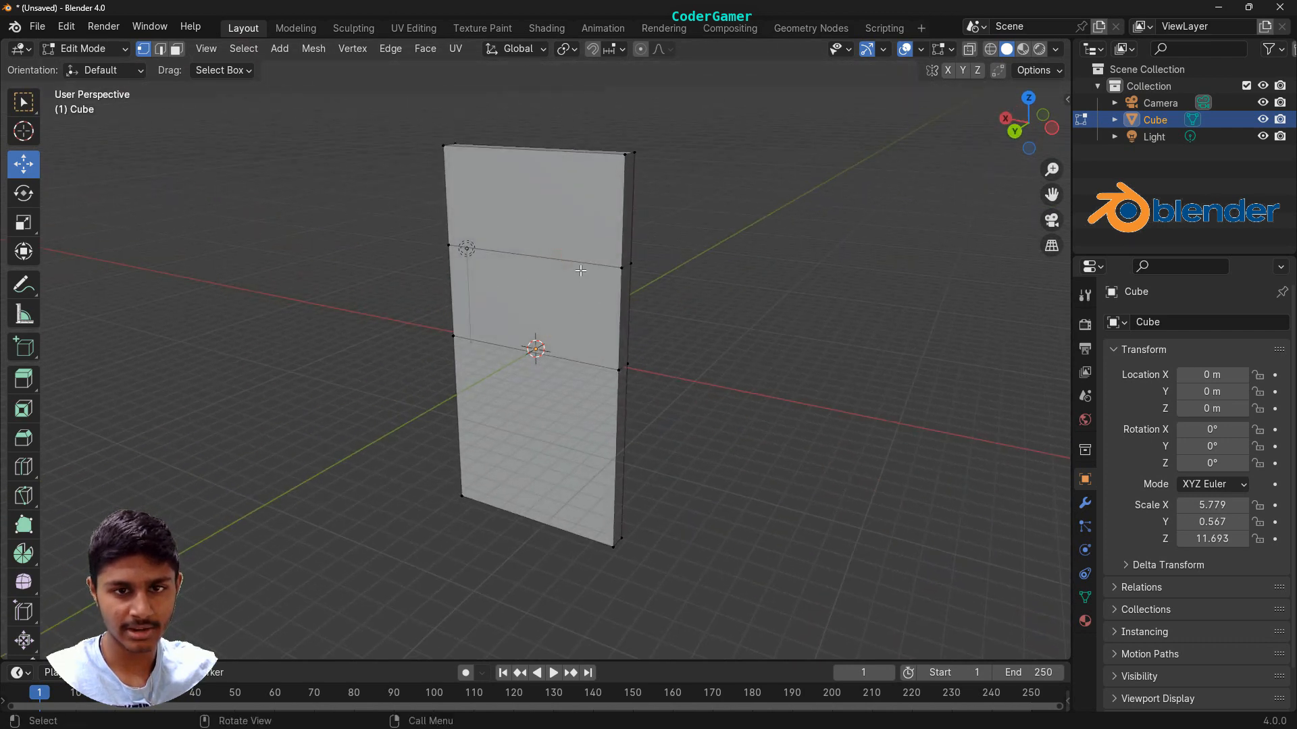
key("2")
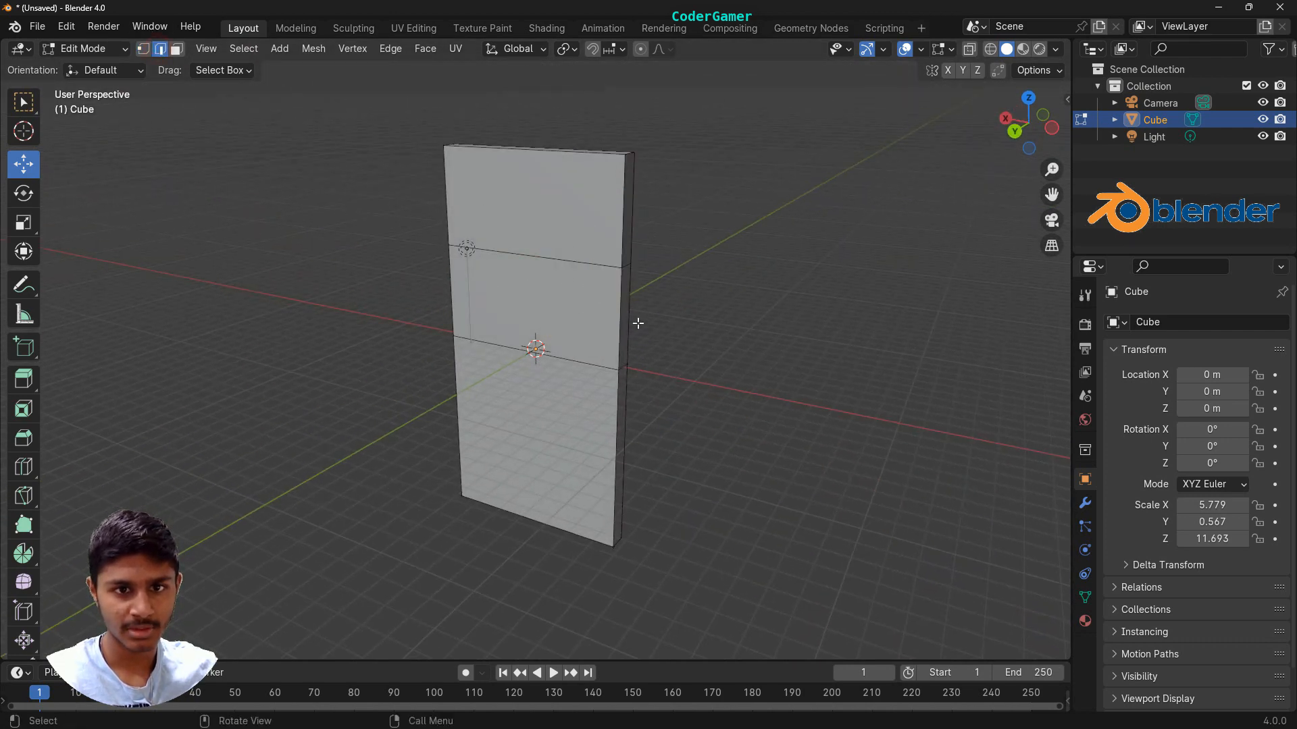
Select the upper horizontal edge loop all around the slab and raise it along Z to just below the door's top edge
left_click(552, 258)
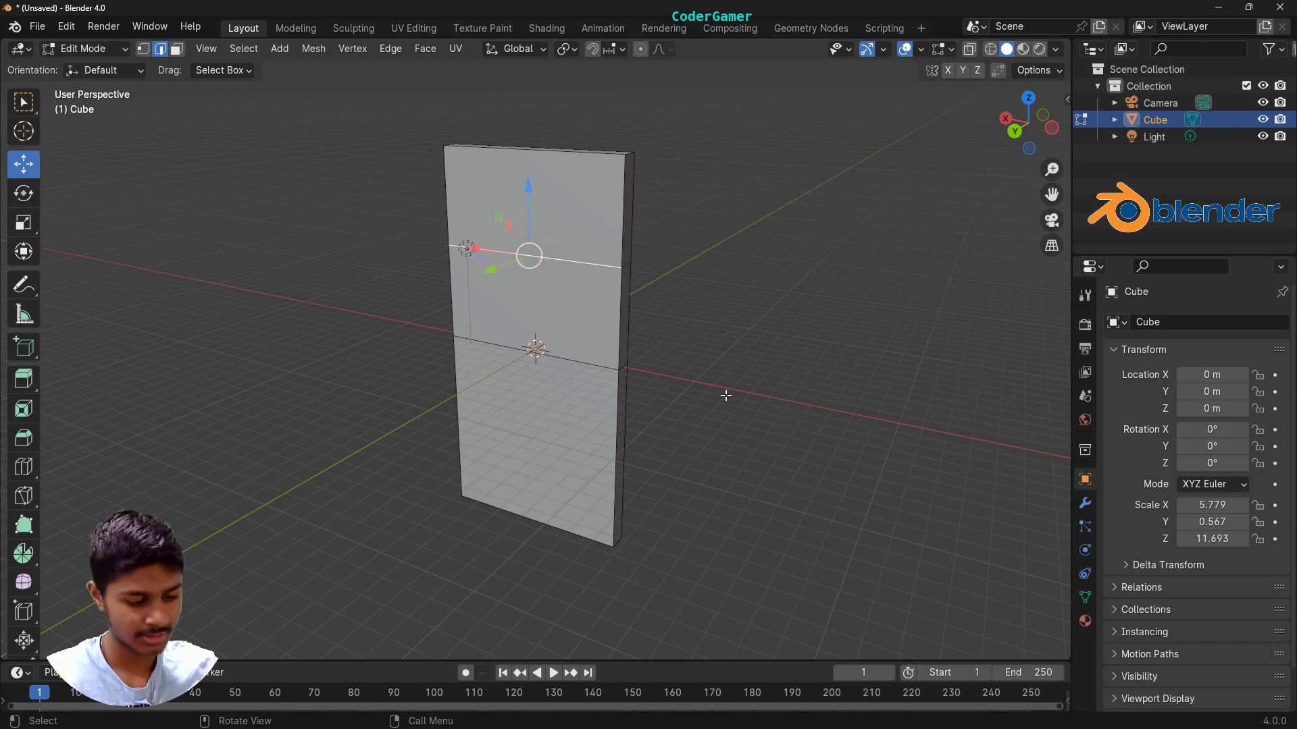
mouse_move(748, 378)
left_mouse_down()
mouse_move(883, 382)
mouse_move(756, 382)
left_mouse_up()
left_click(566, 258)
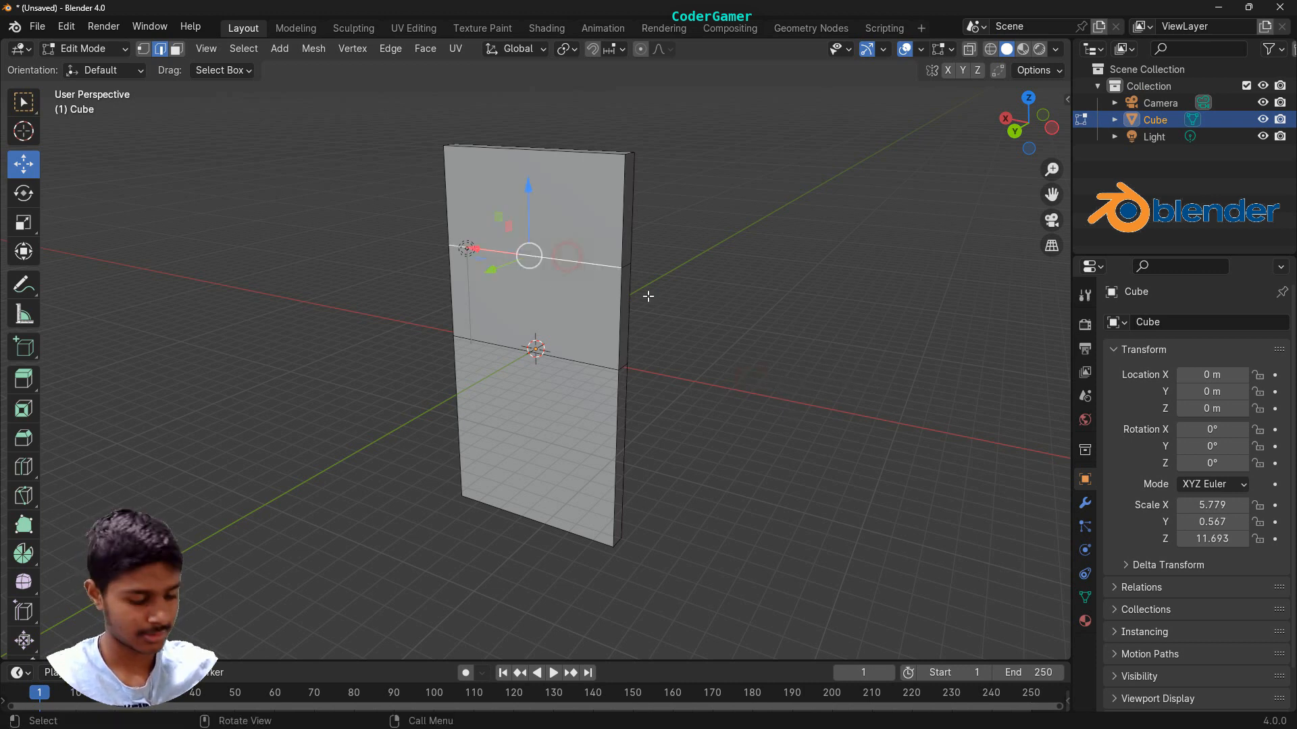
middle_click_drag(743, 391, 712, 304)
scroll(610, 283, "up", 2)
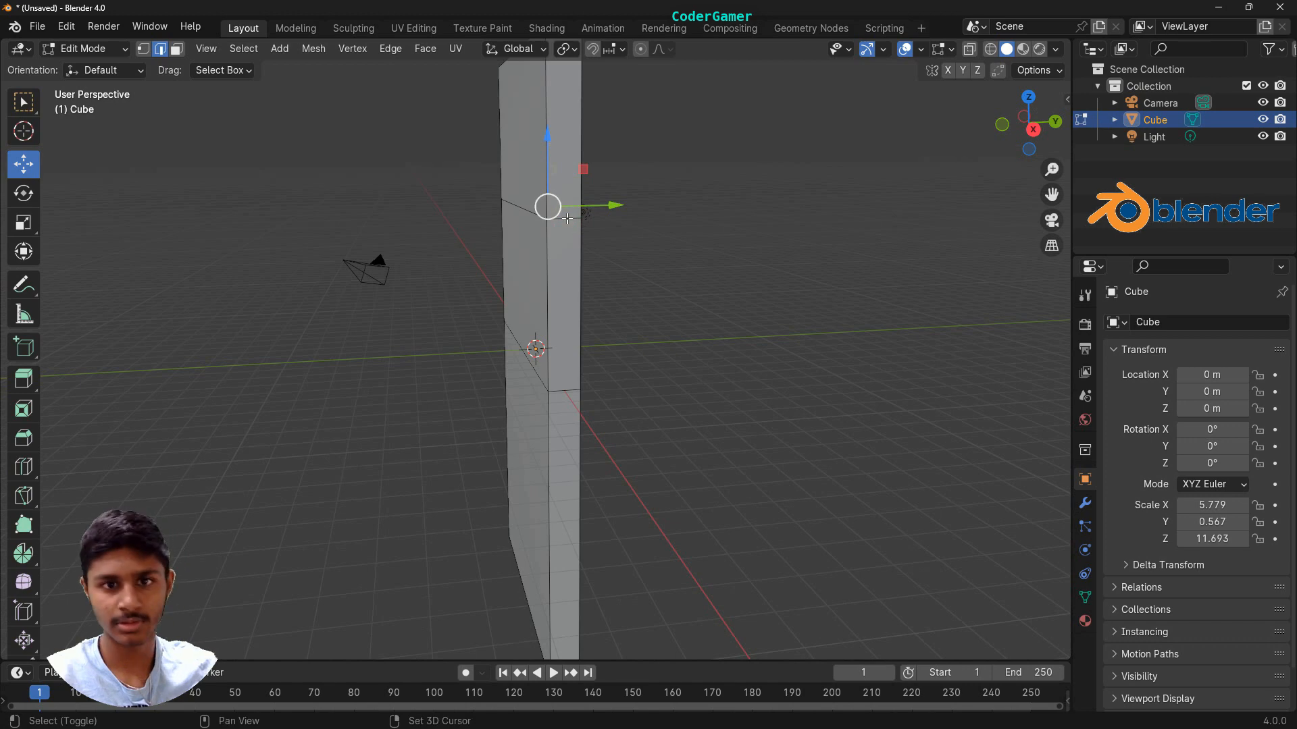
middle_click_drag(723, 286, 839, 317)
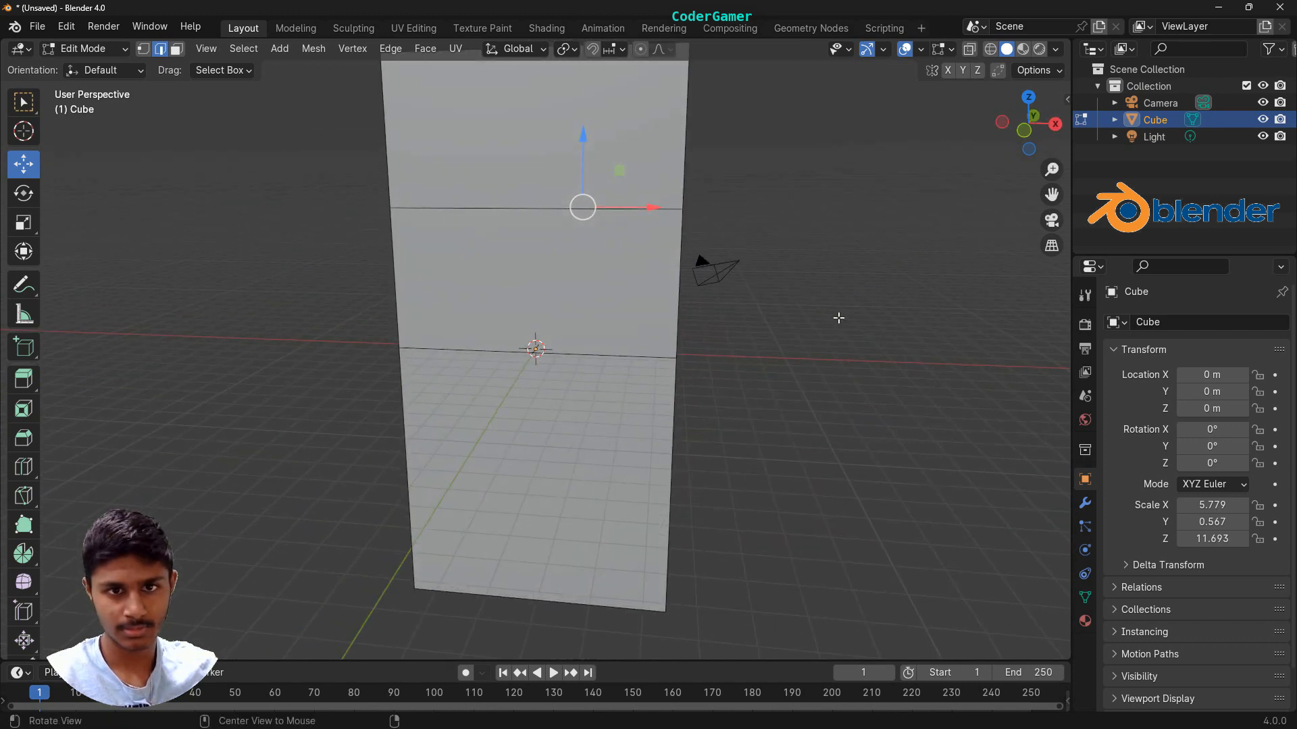
left_click(473, 207, "alt+shift")
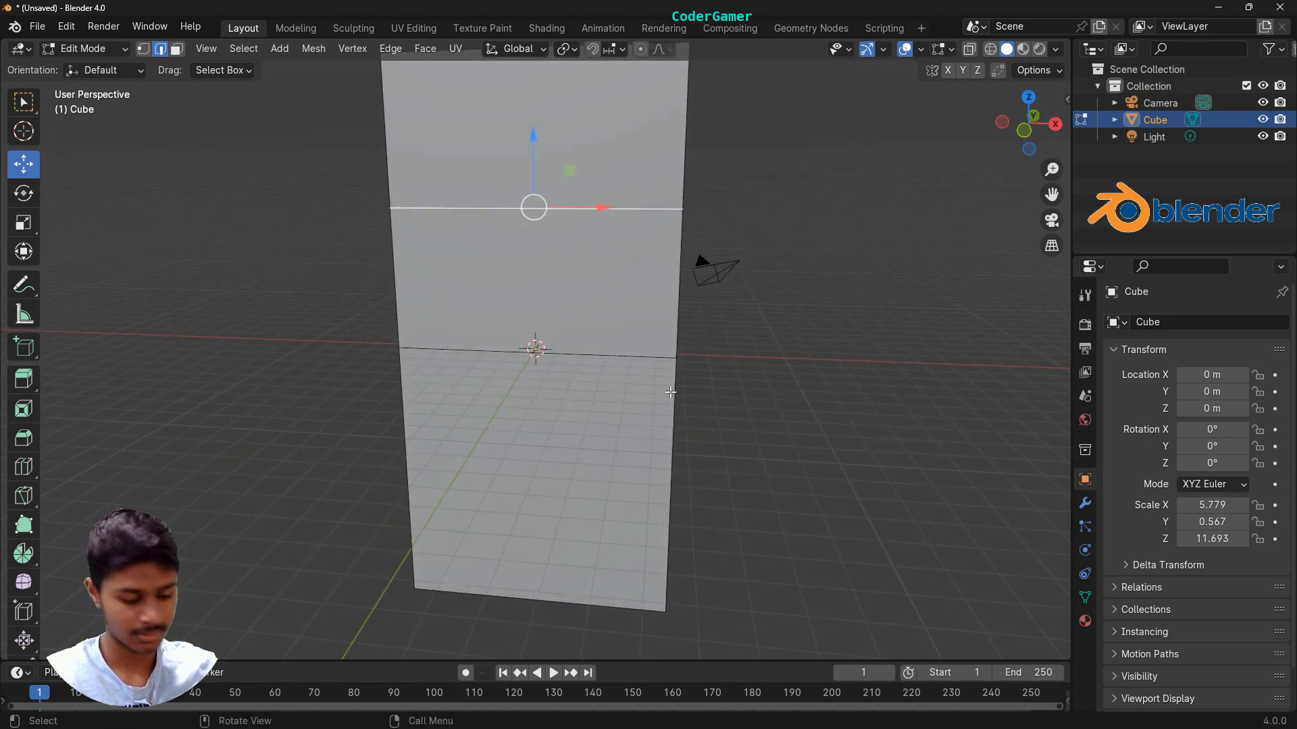
middle_click_drag(871, 362, 927, 396)
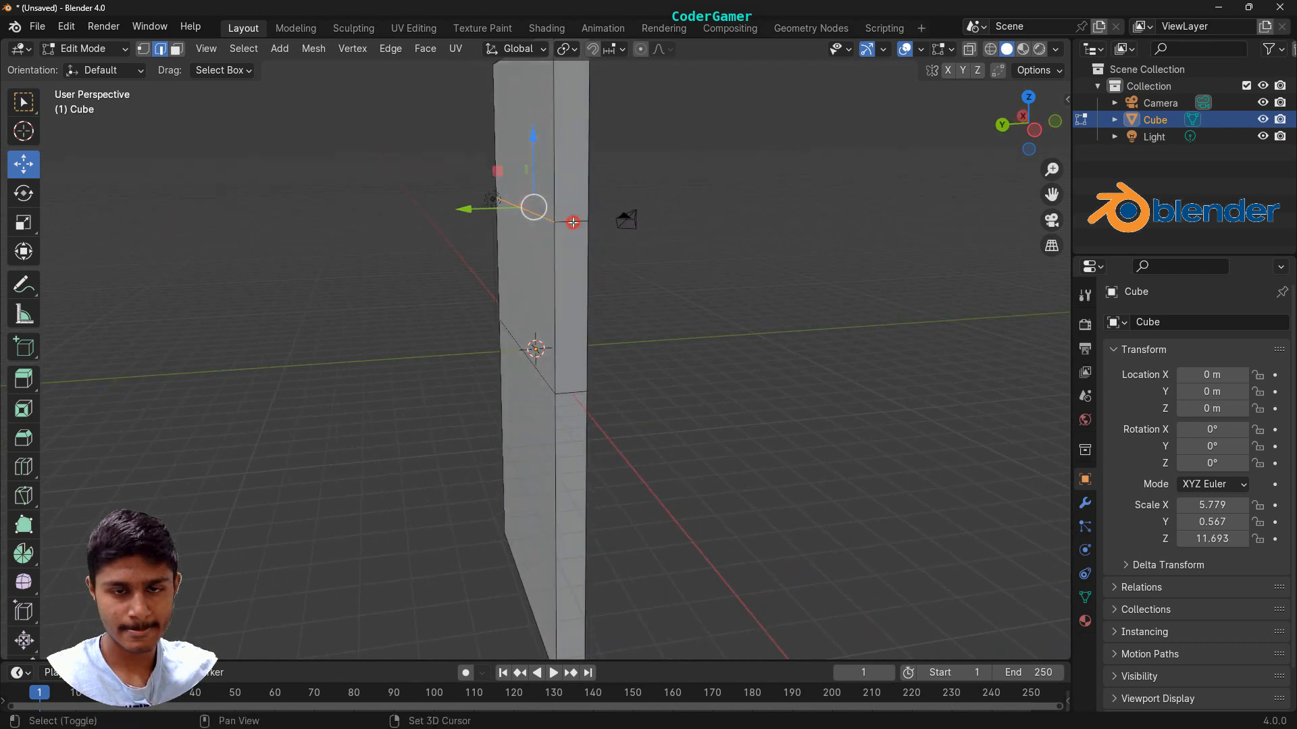
left_click(573, 222, "shift")
middle_click_drag(659, 426, 767, 414)
scroll(766, 413, "down", 3)
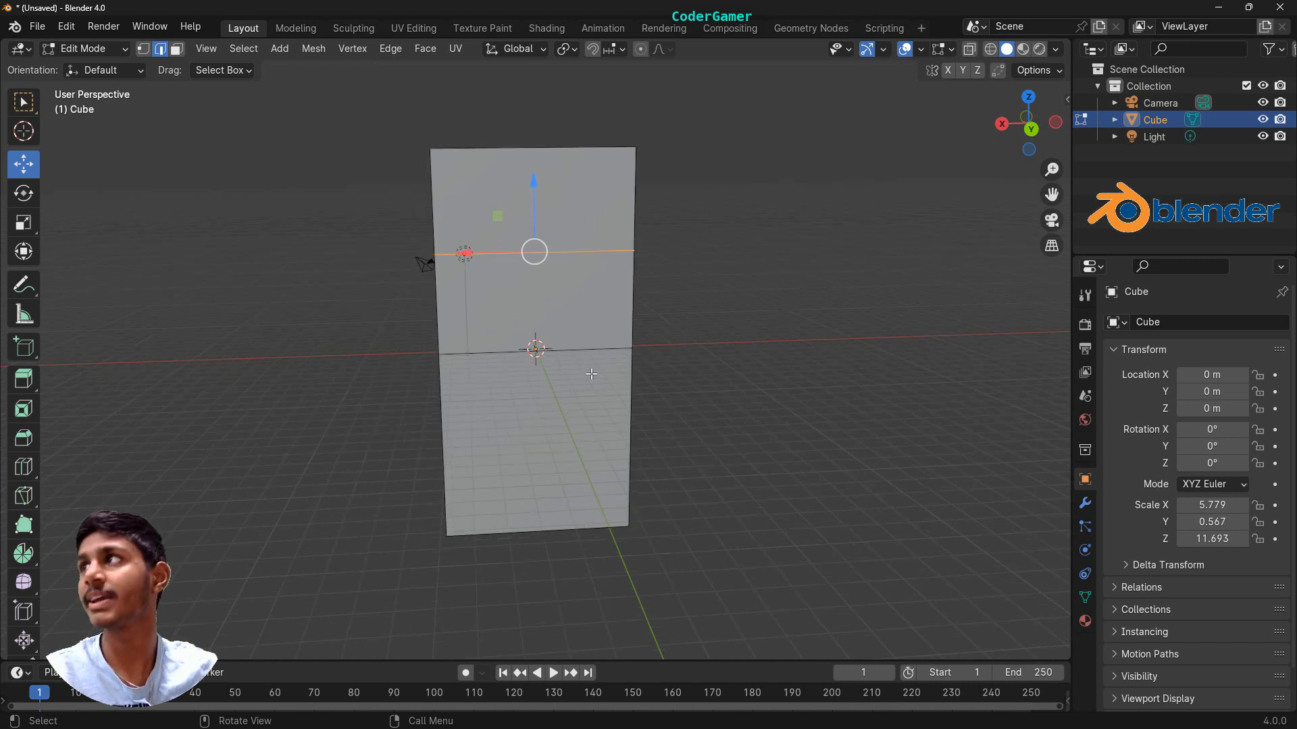
left_click_drag(533, 179, 525, 97)
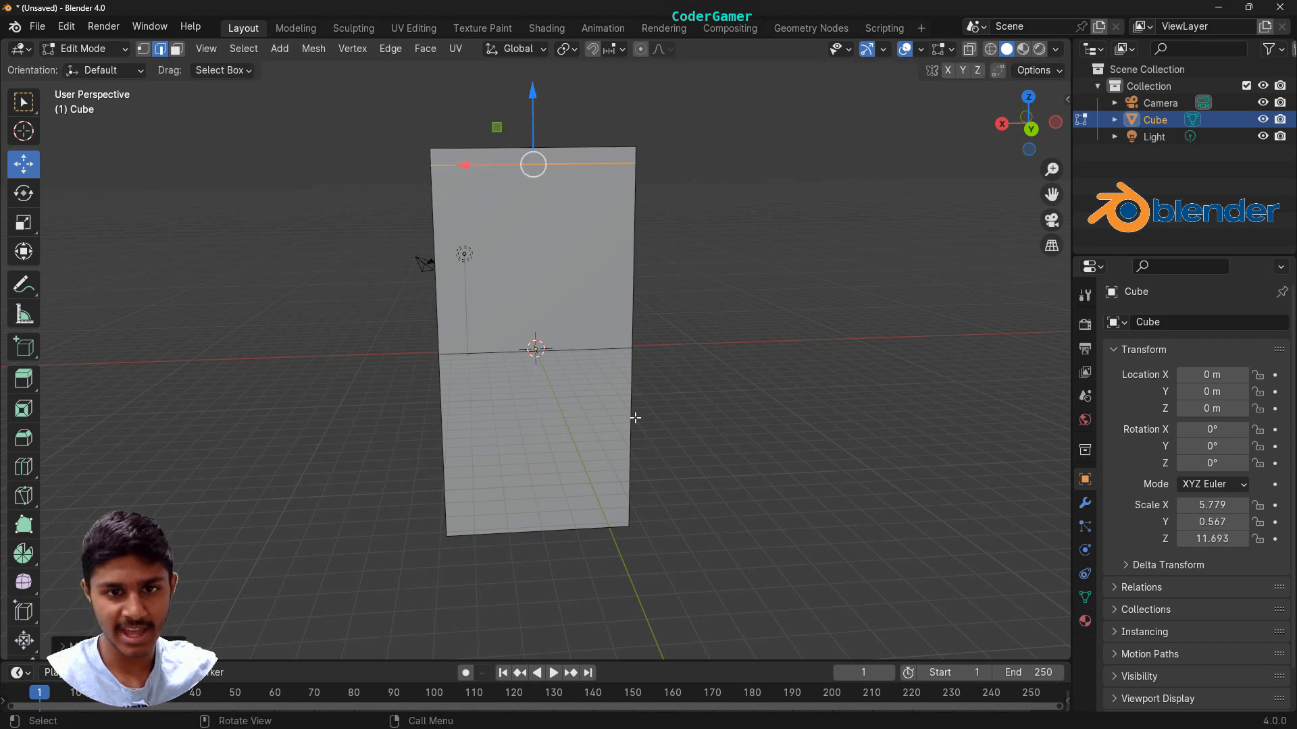
Select the mid-height edge loop around the slab and raise it along Z to a short distance below the upper loop
left_click(481, 352)
scroll(481, 352, "up", 2)
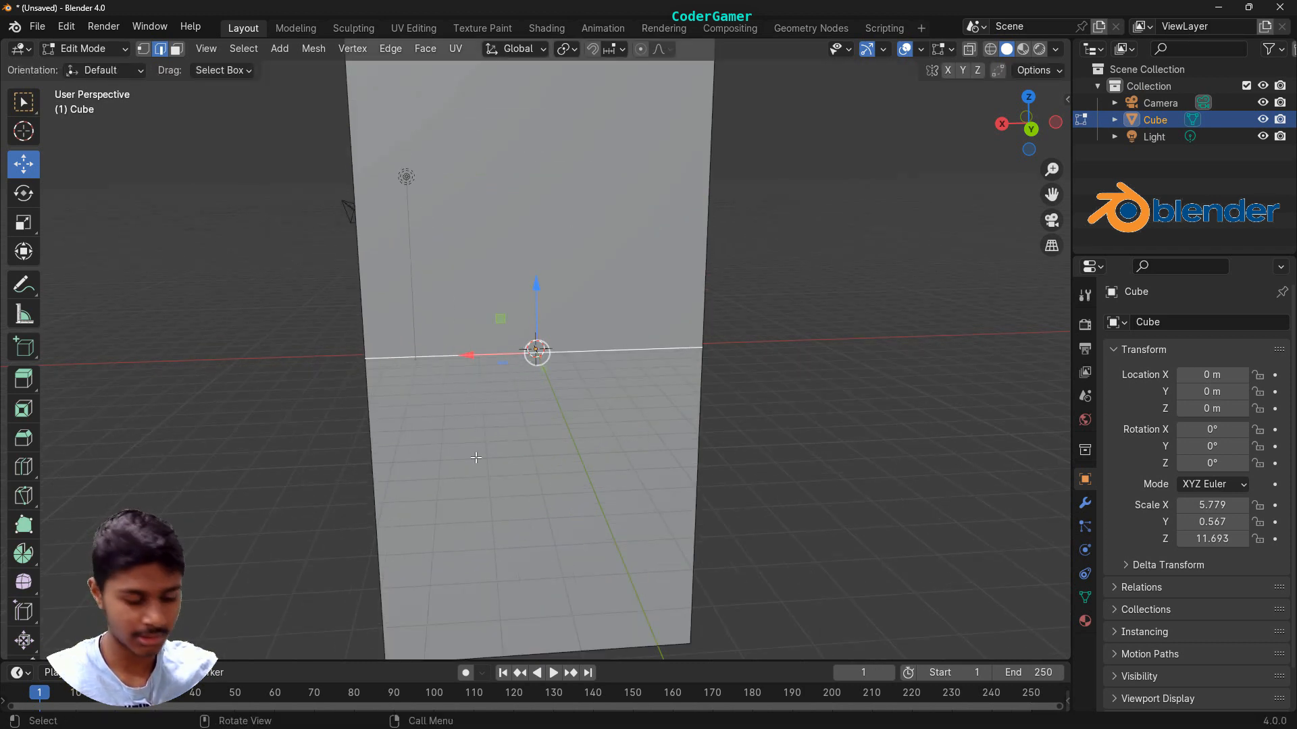
middle_click_drag(313, 420, 518, 402)
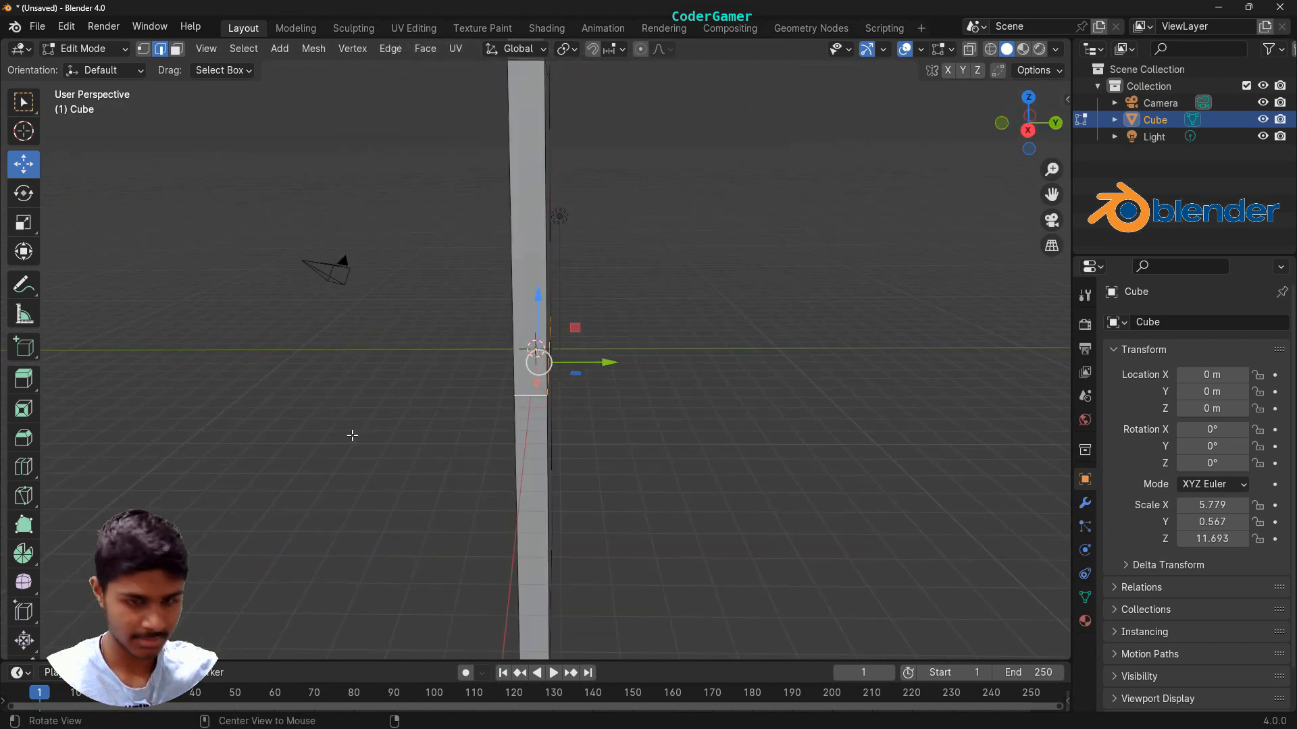
middle_click_drag(354, 437, 553, 354)
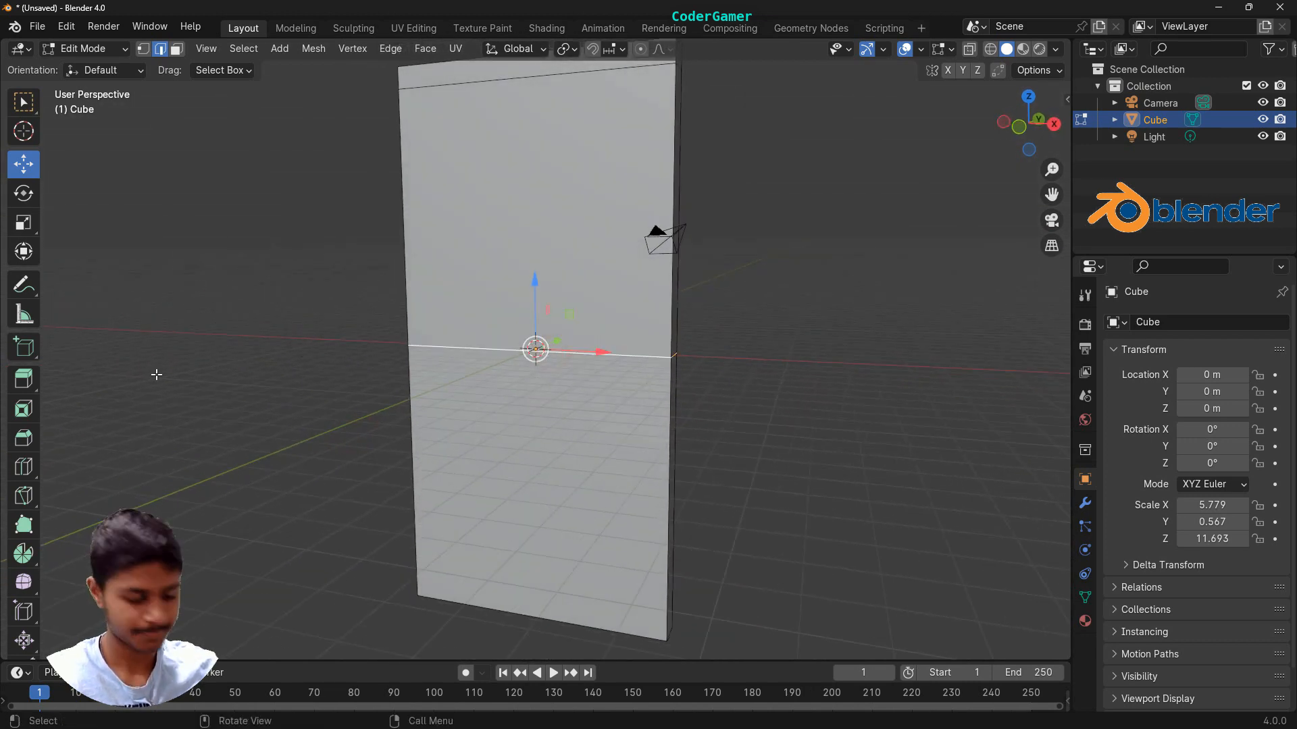
middle_click_drag(156, 371, 548, 371)
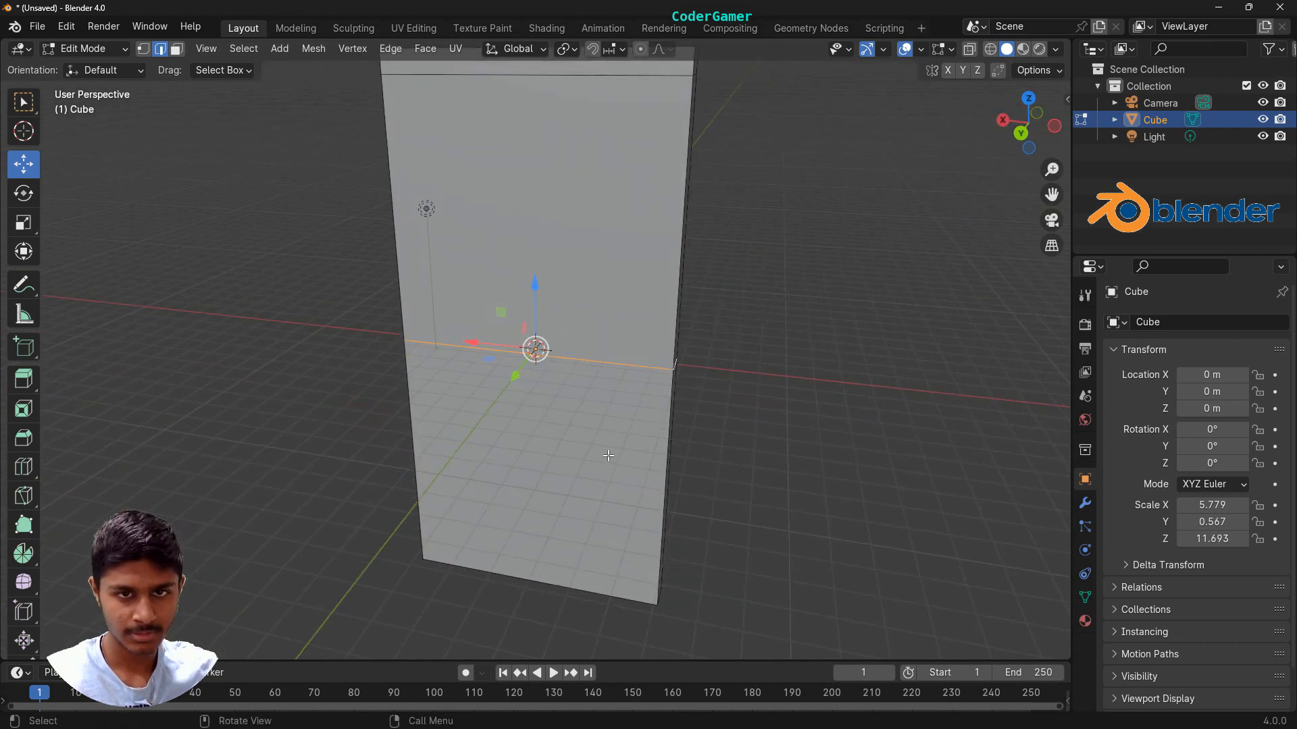
middle_click_drag(774, 432, 824, 411)
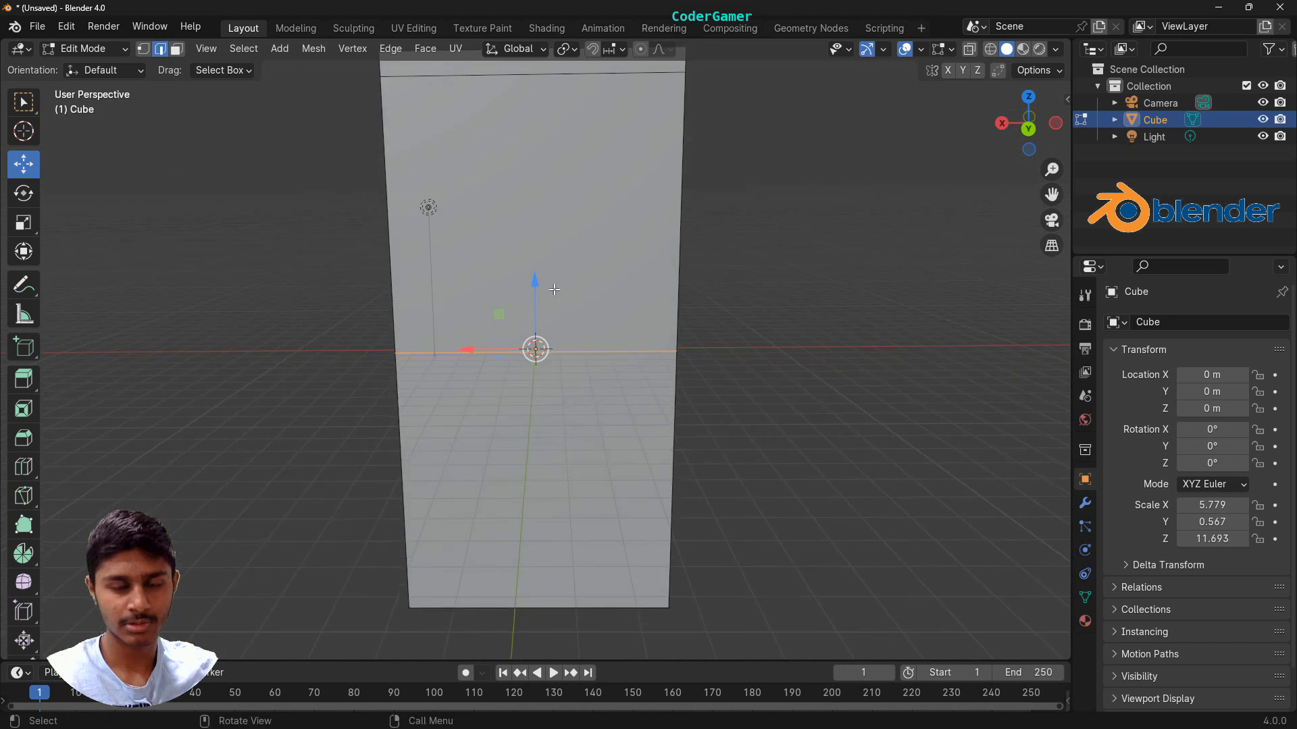
left_click_drag(535, 300, 530, 137)
scroll(813, 267, "down", 4)
scroll(666, 243, "up", 2)
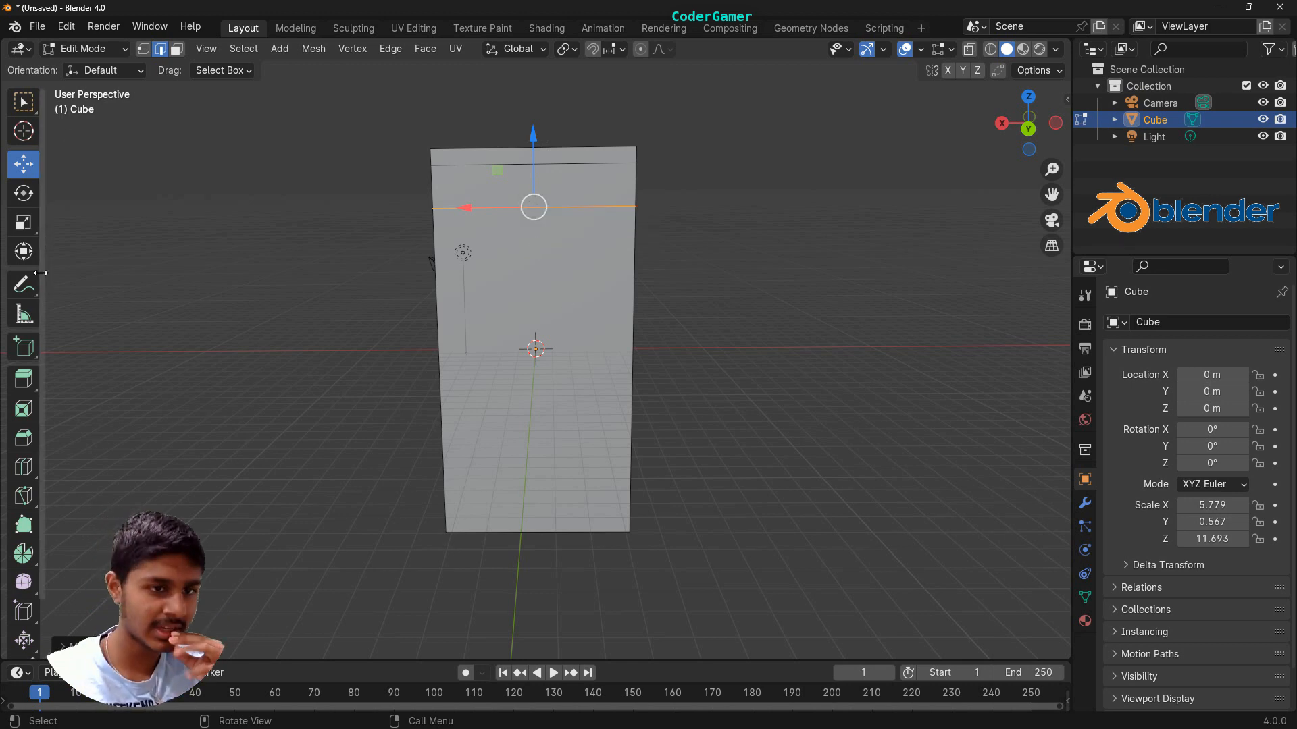
Add five vertical loop cuts: one at the centre, one halfway to each side edge, and one between the centre and each of those
left_click(21, 468)
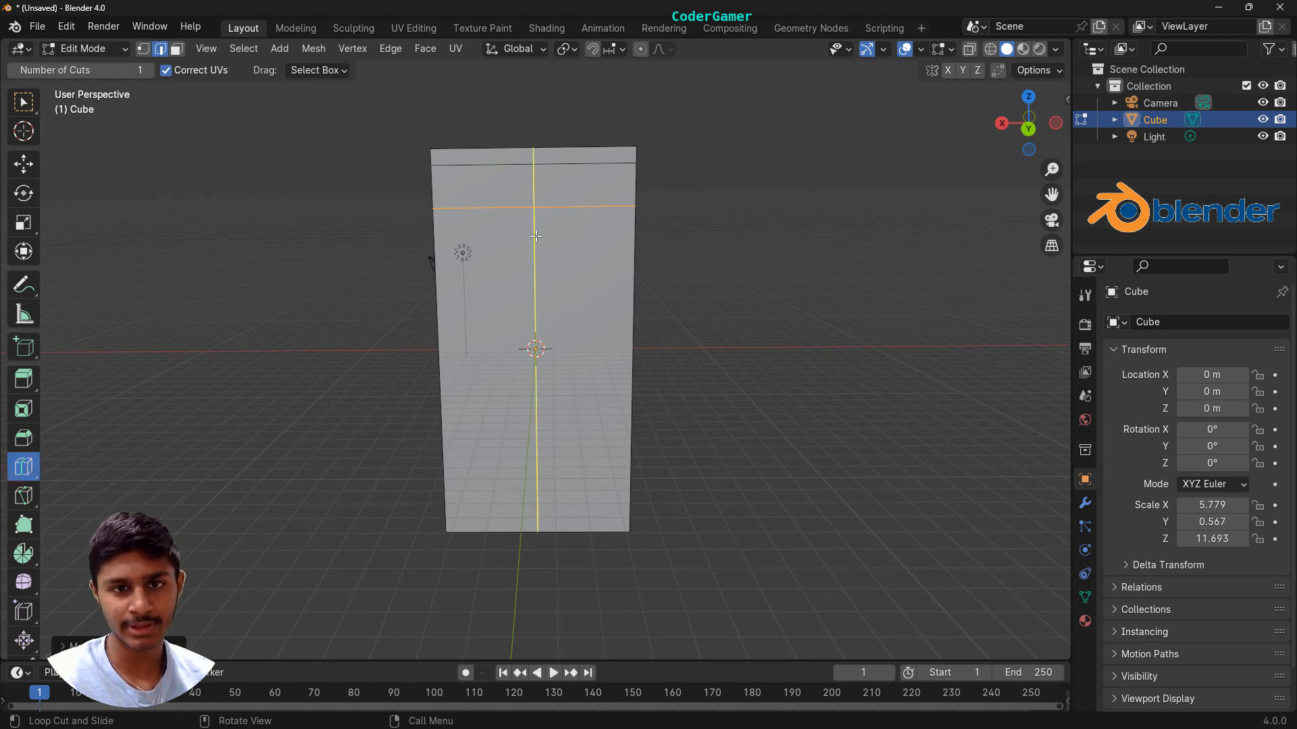
left_click(535, 236)
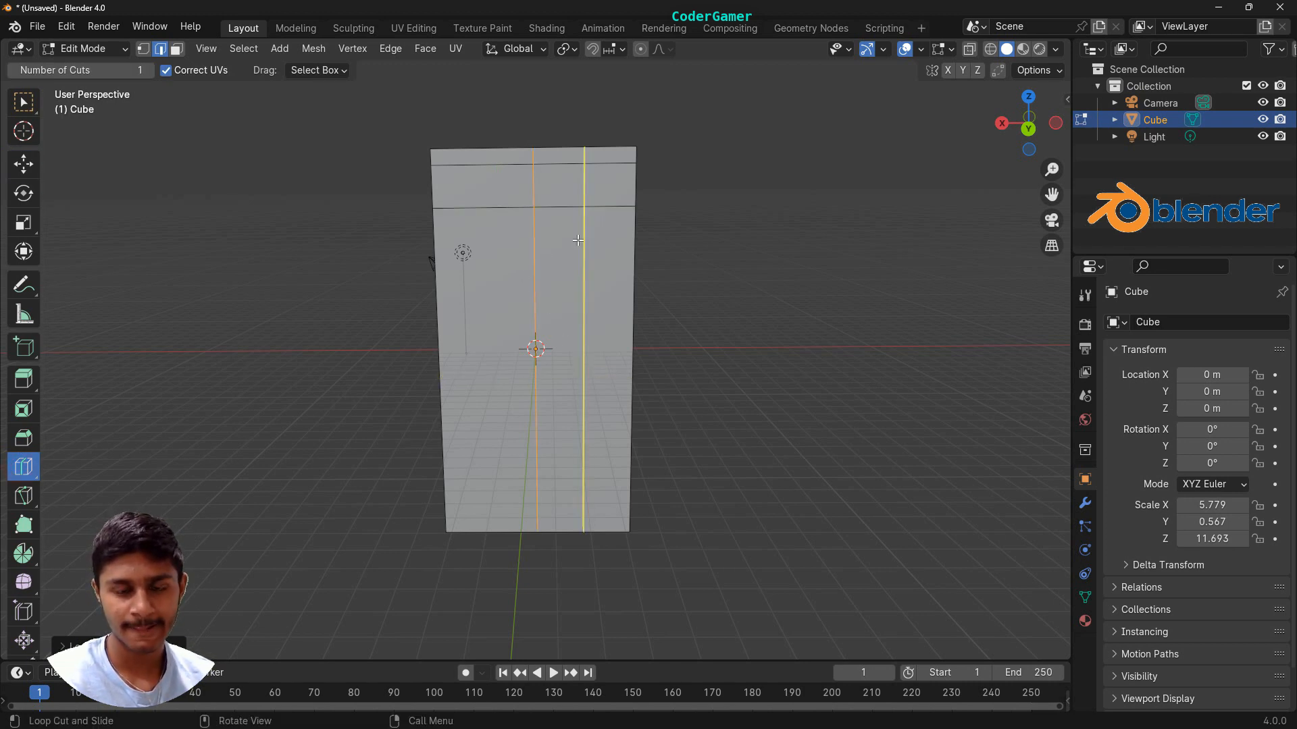
left_click(579, 241)
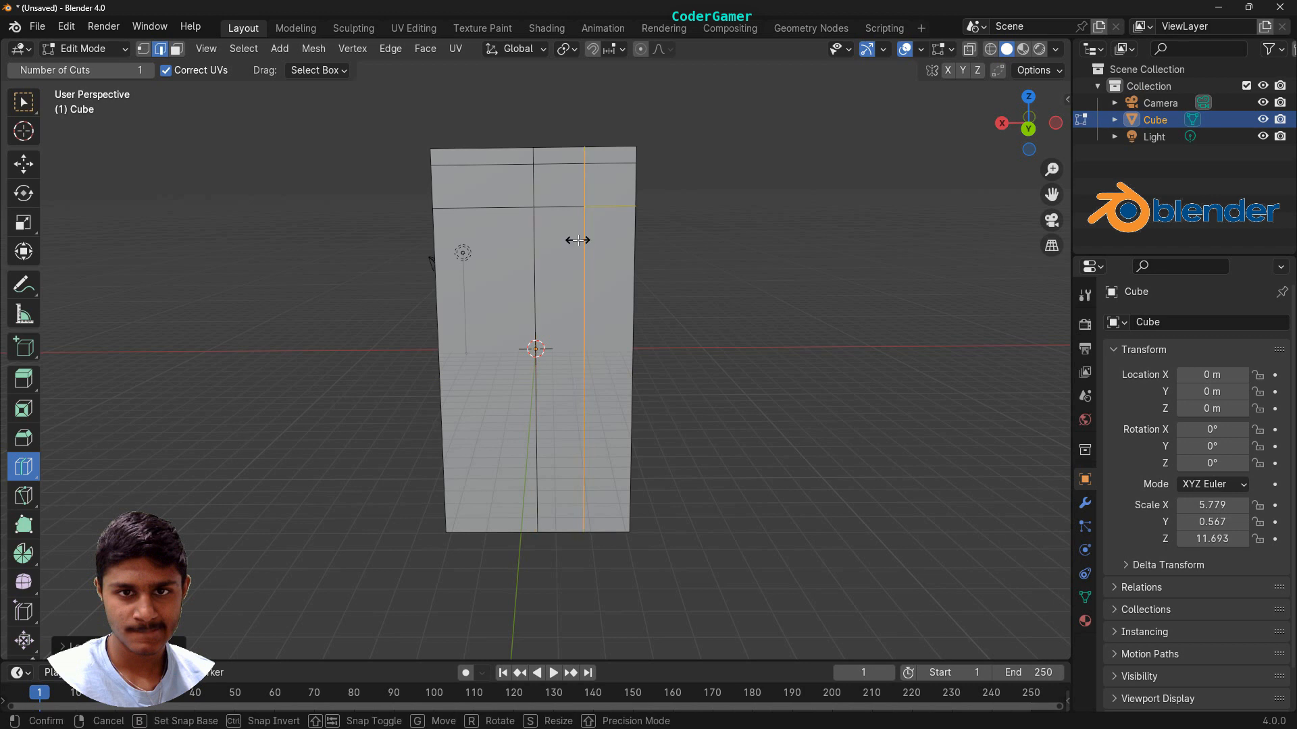
left_click(481, 245)
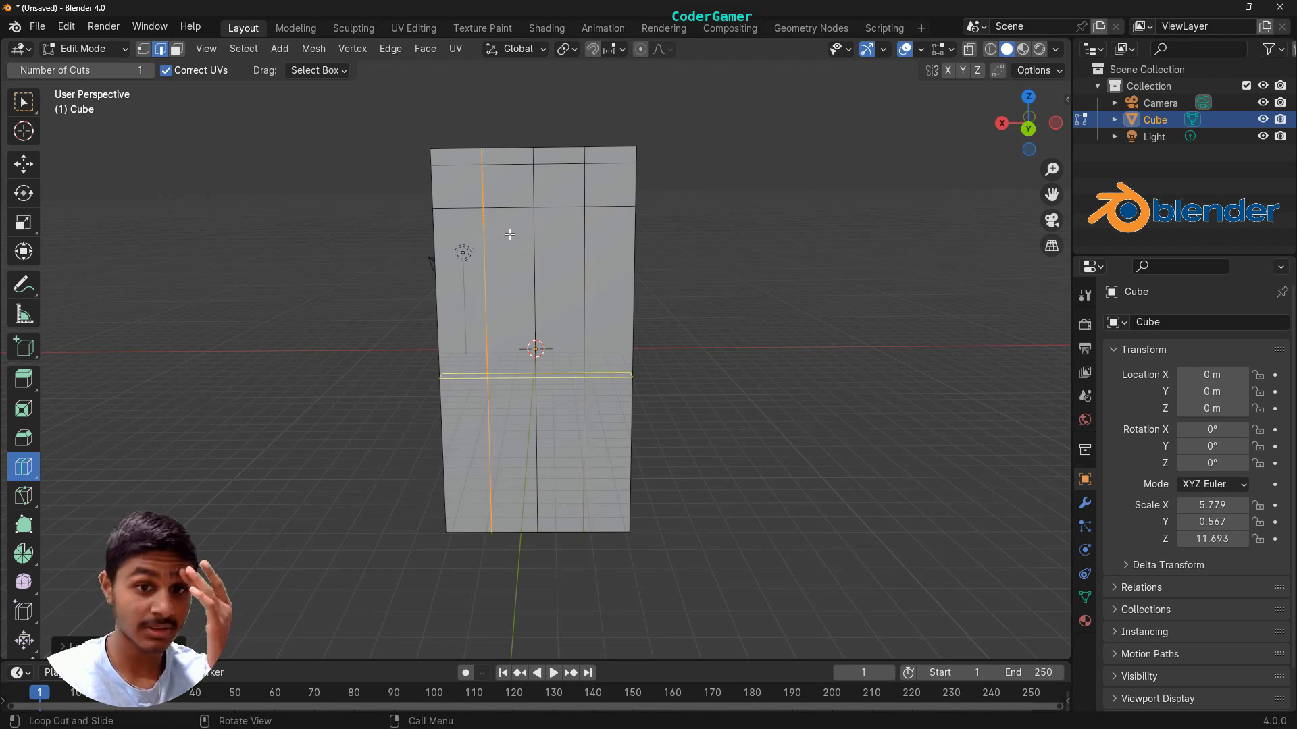
left_click(510, 158)
left_click(566, 173)
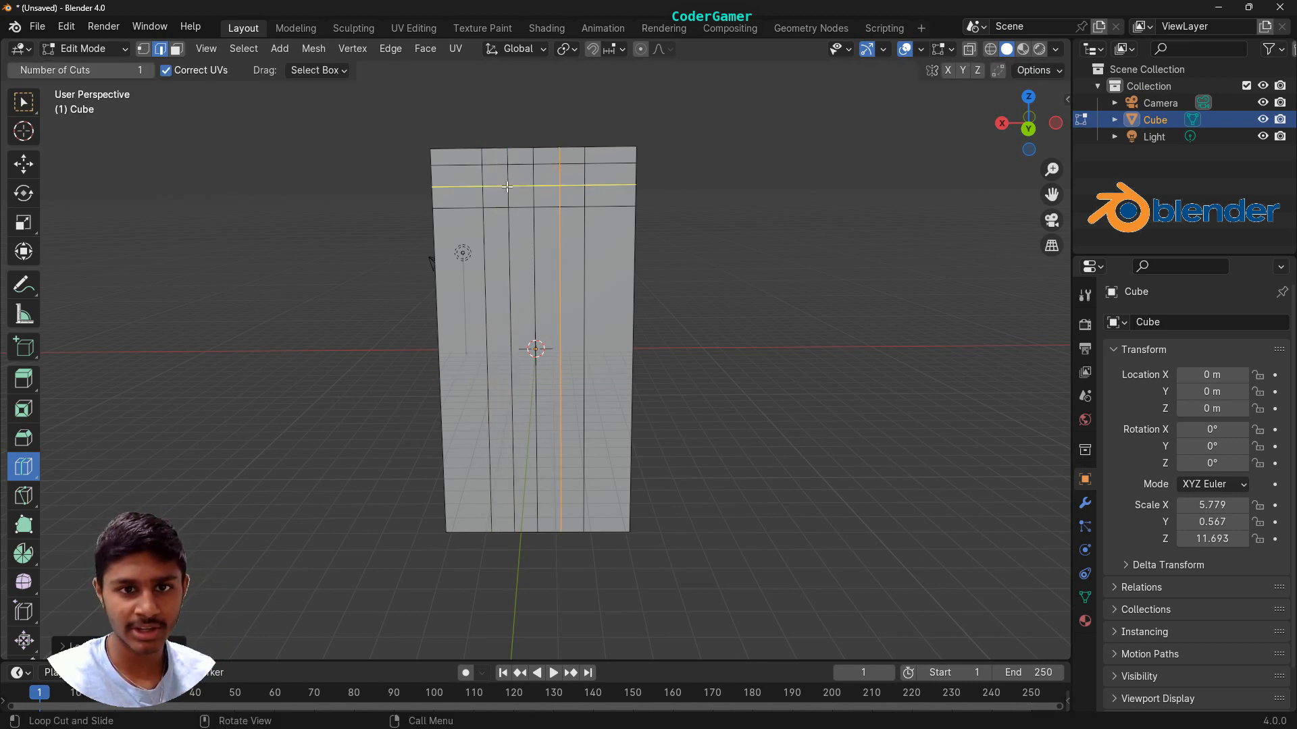
Select the outermost vertical edge loop on the +X side all around the slab and move it along X close to the door's side edge
left_click(24, 163)
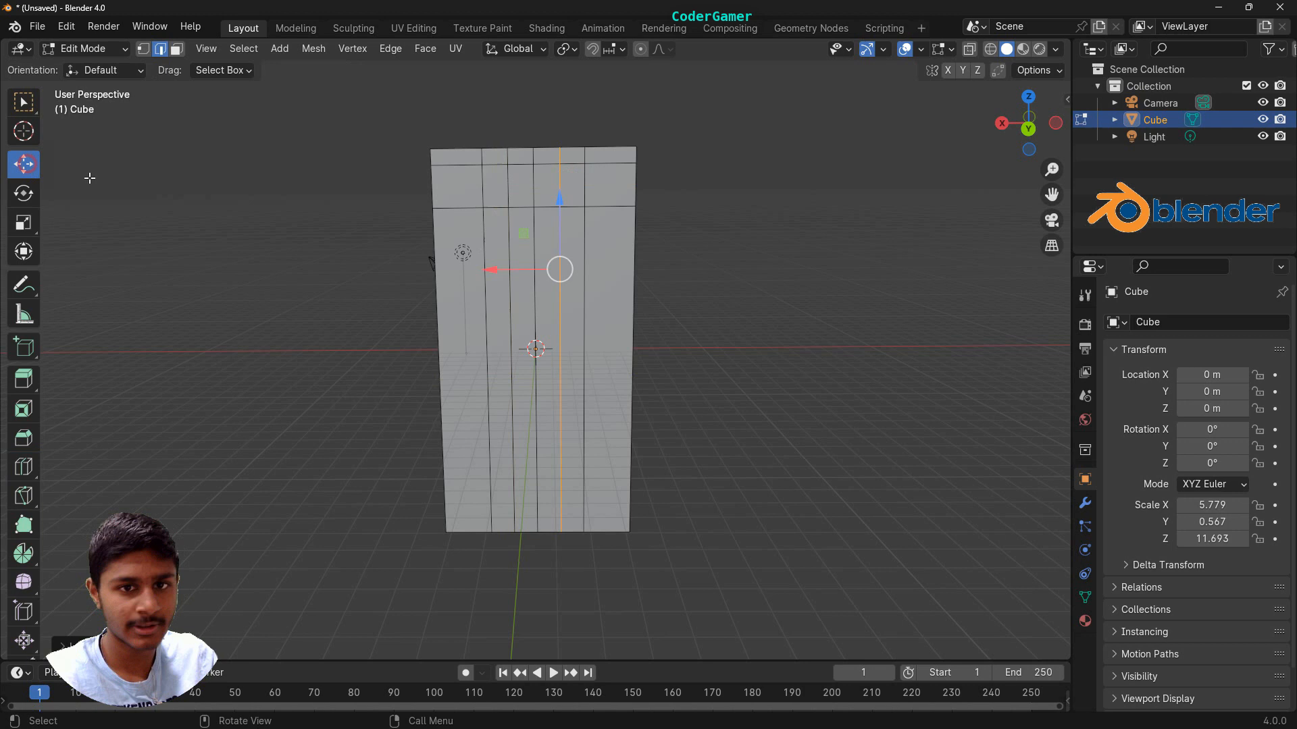
left_click(483, 193)
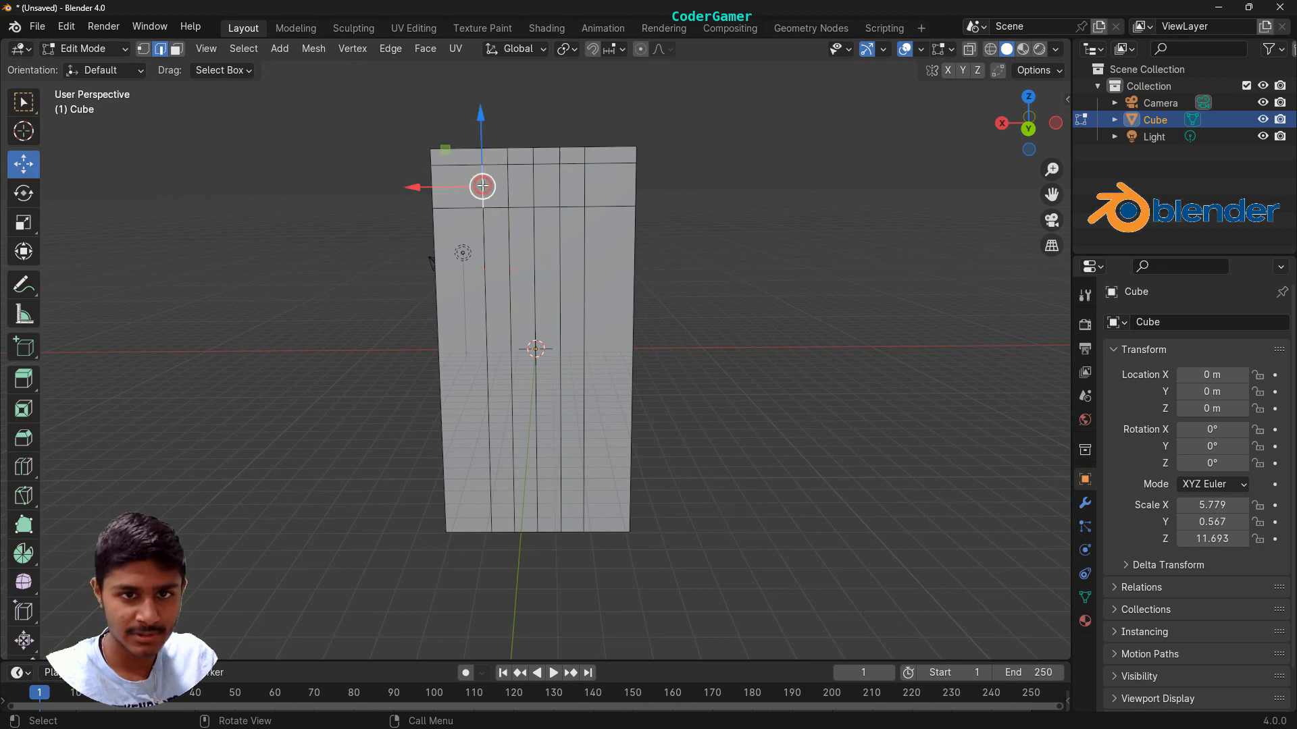
left_click(485, 242, "shift")
left_click(472, 154, "shift")
left_click(480, 156, "shift")
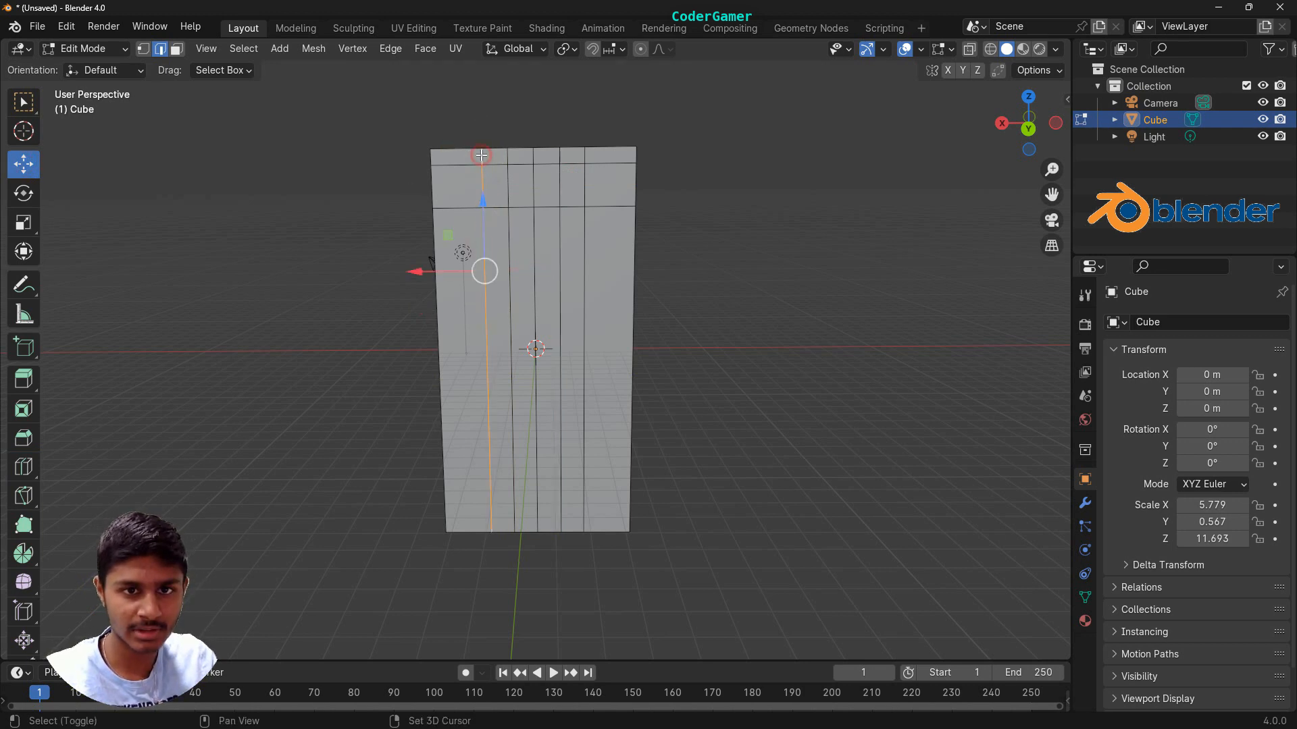
middle_click_drag(269, 327, 594, 185)
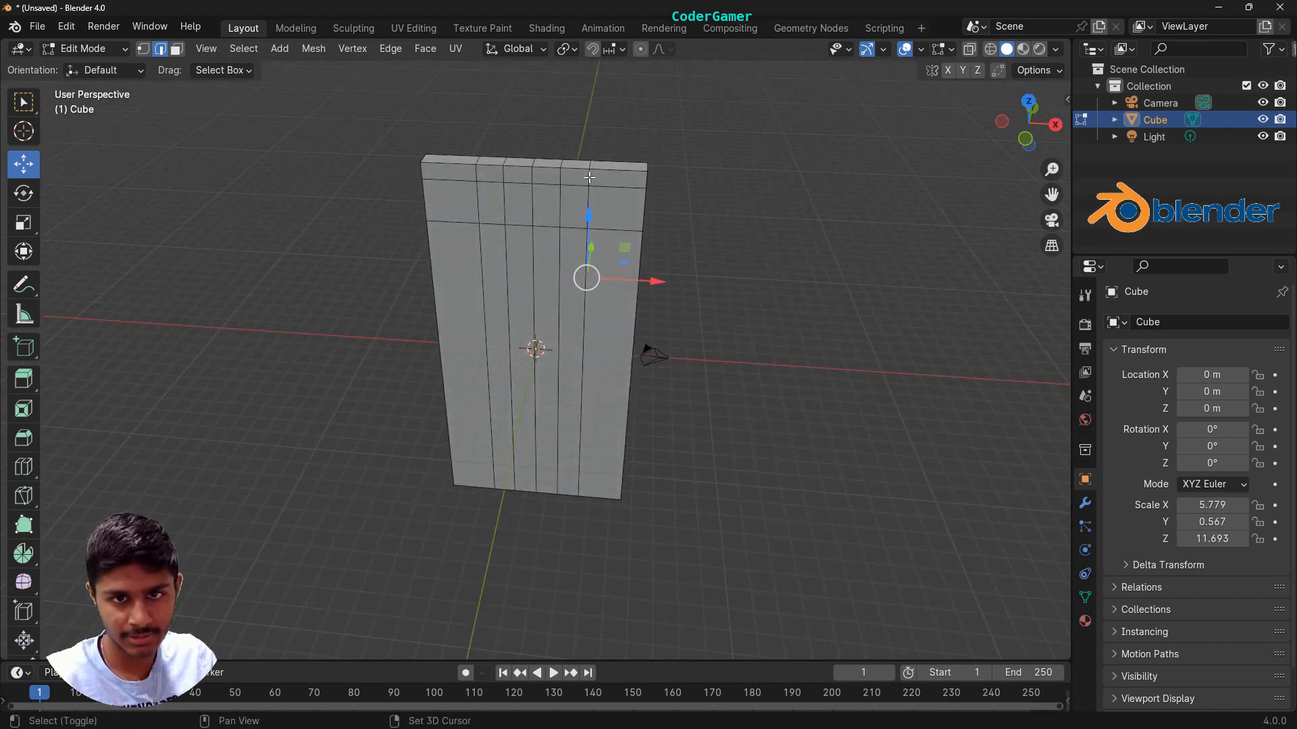
left_click(583, 156, "shift")
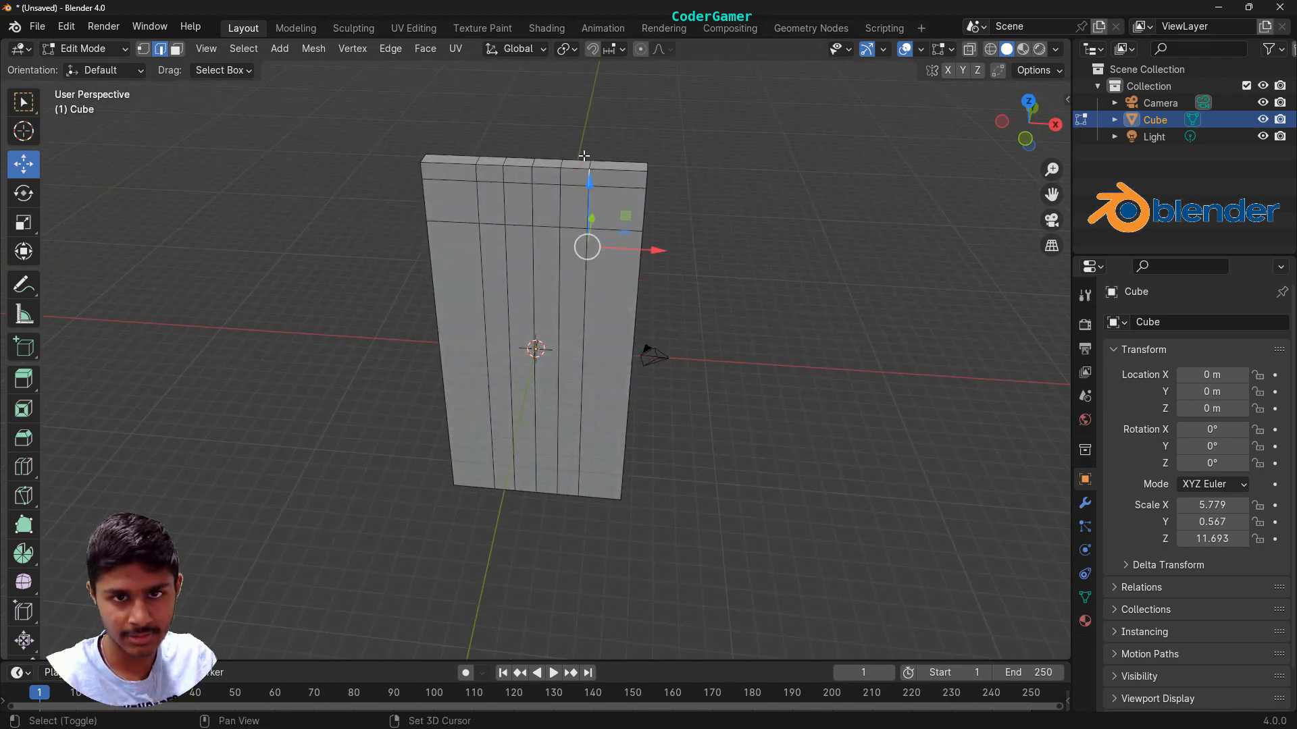
left_click(584, 322, "shift")
middle_click_drag(752, 359, 583, 177)
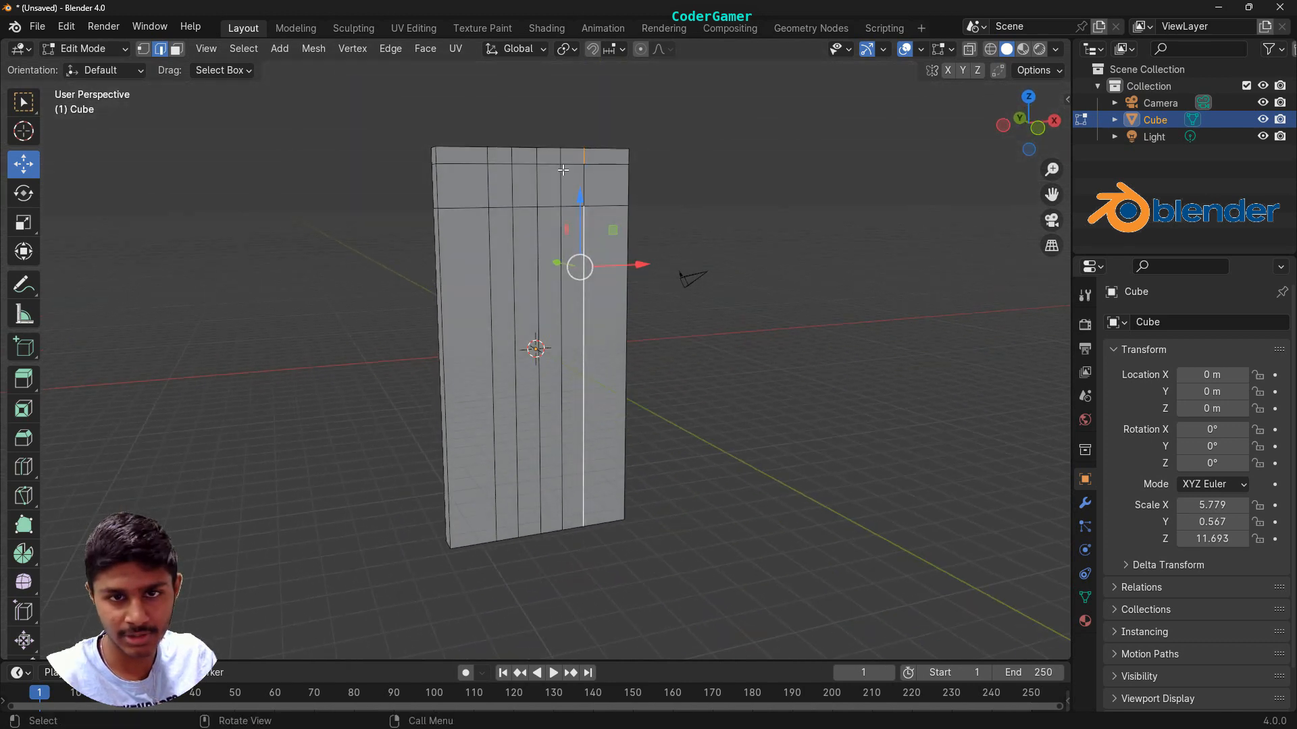
middle_click_drag(702, 506, 612, 427)
left_click(590, 462, "shift")
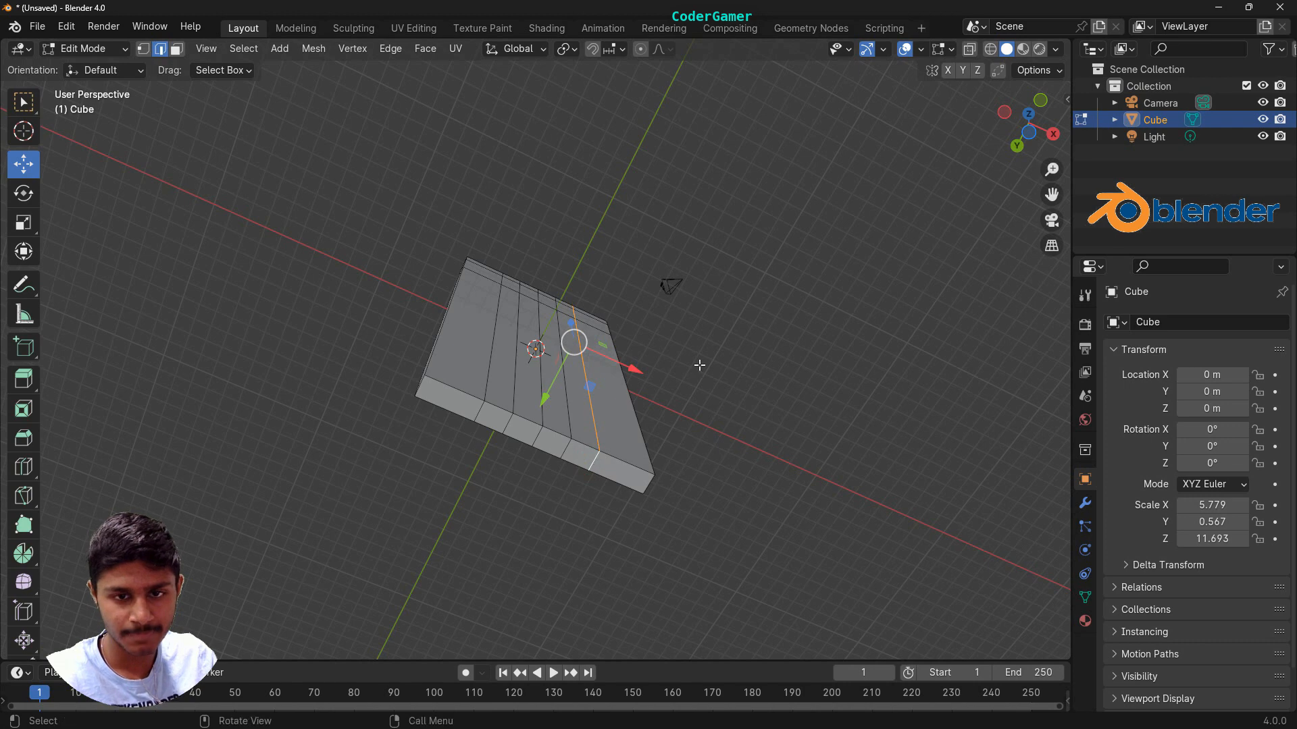
middle_click_drag(685, 357, 986, 547)
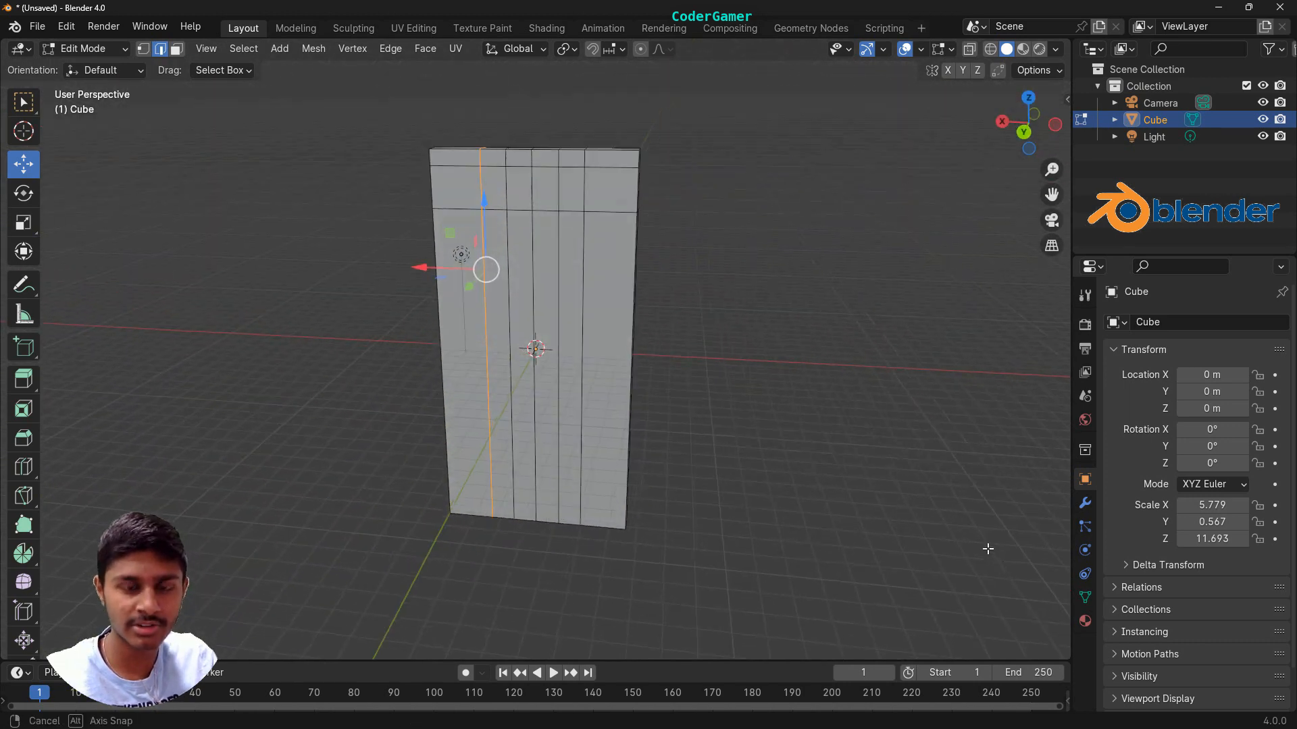
left_click_drag(420, 274, 388, 277)
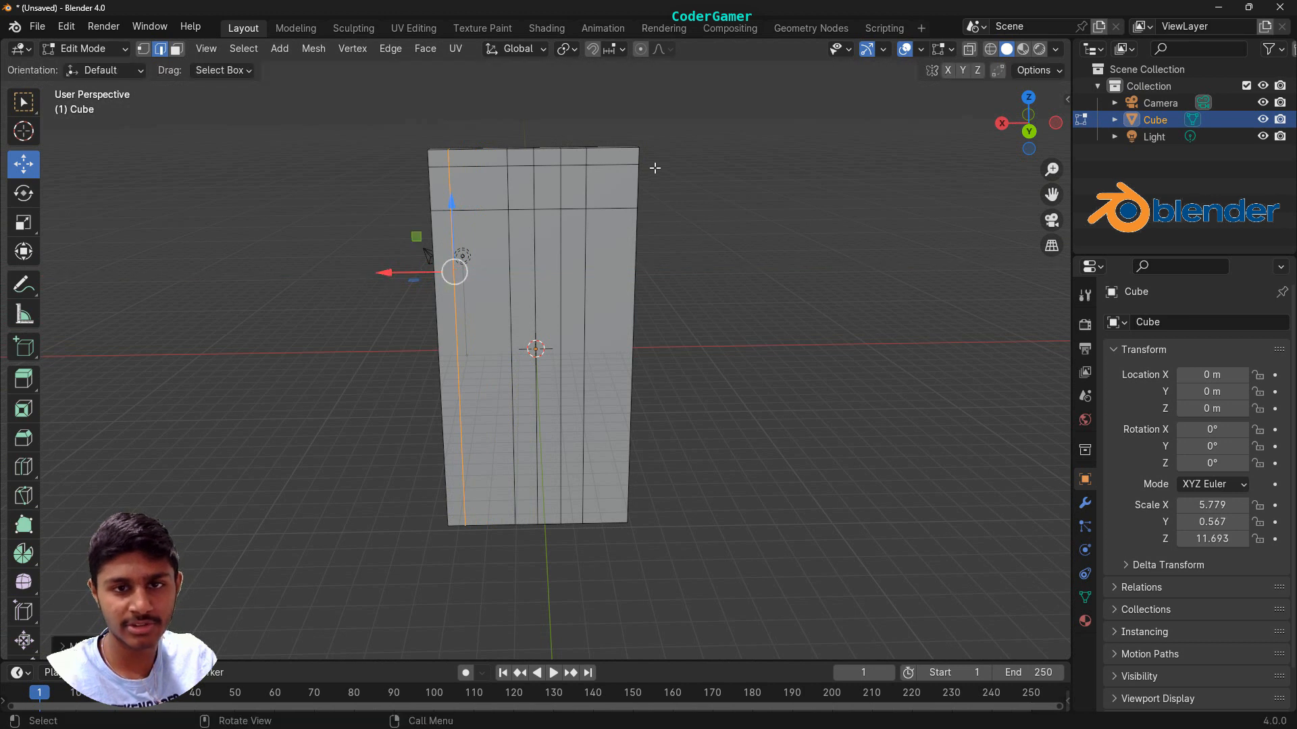
Select the outermost vertical edge loop on the -X side all around the slab and move it along X close to the door's side edge
left_click(586, 183)
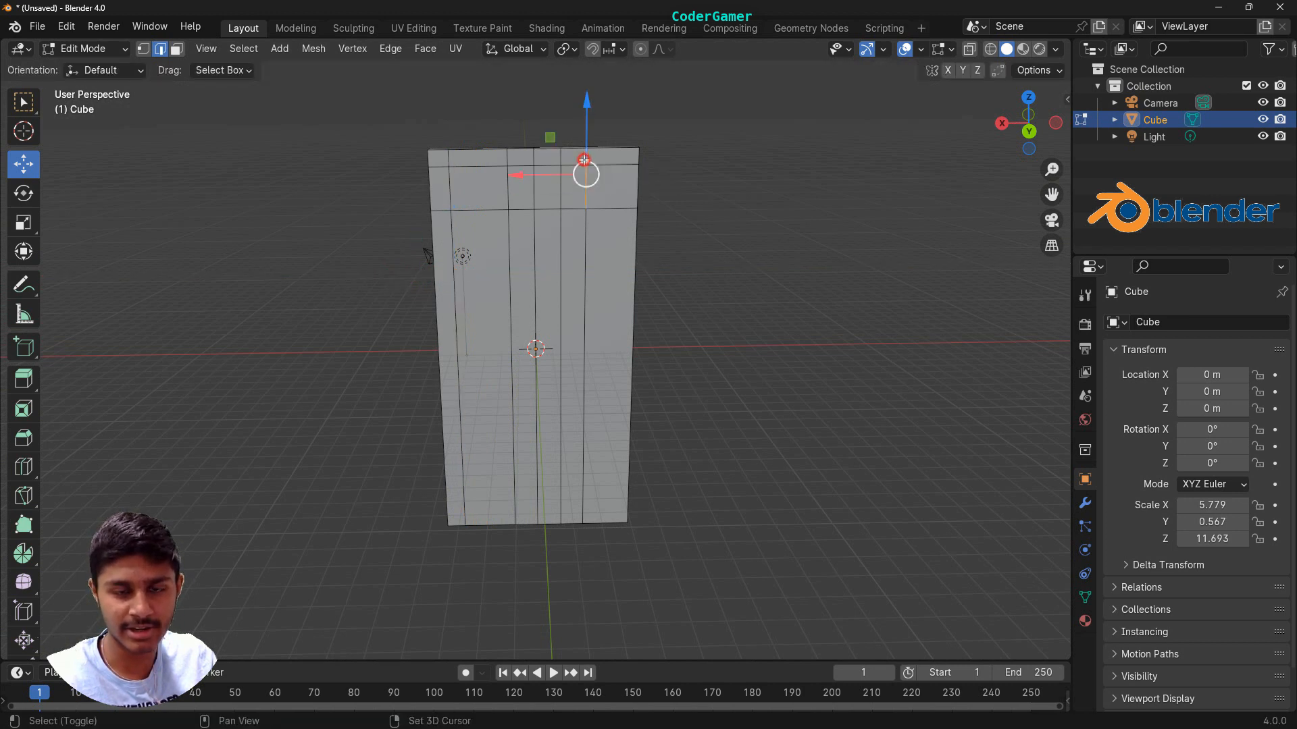
left_click(584, 311, "shift")
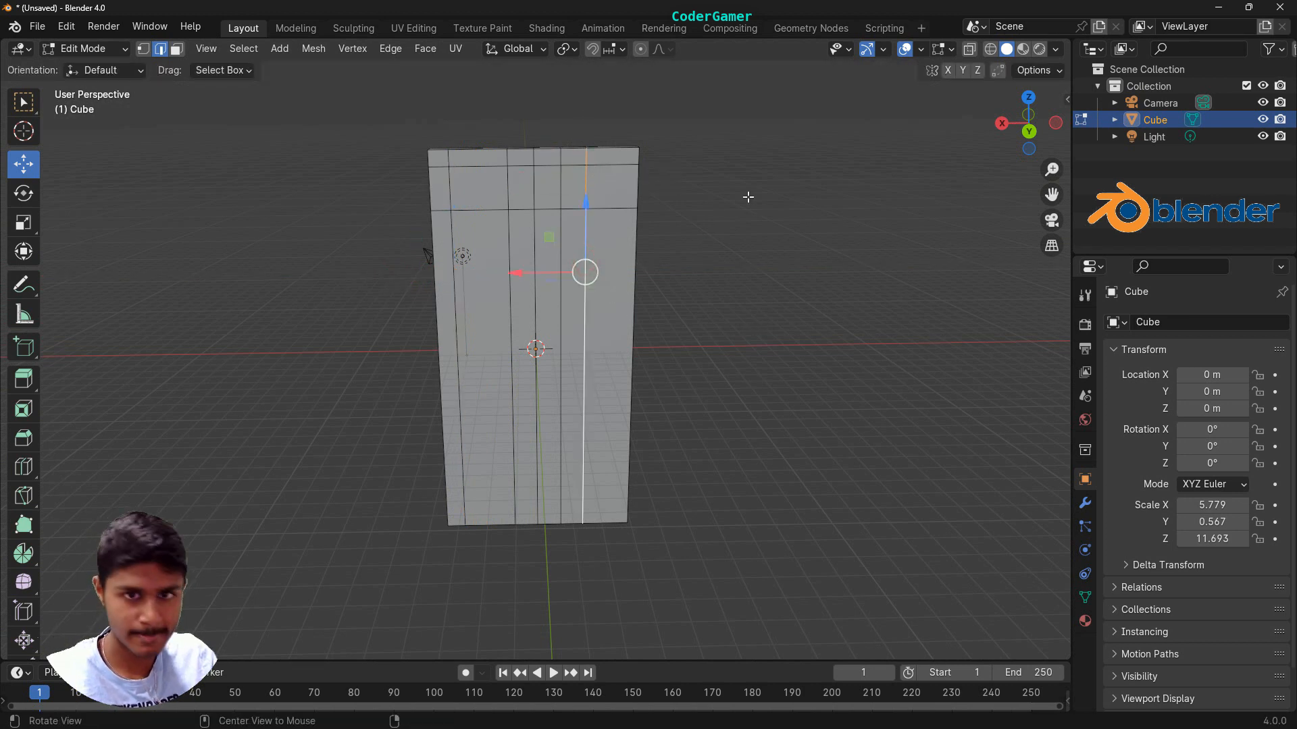
middle_click_drag(761, 308, 734, 324)
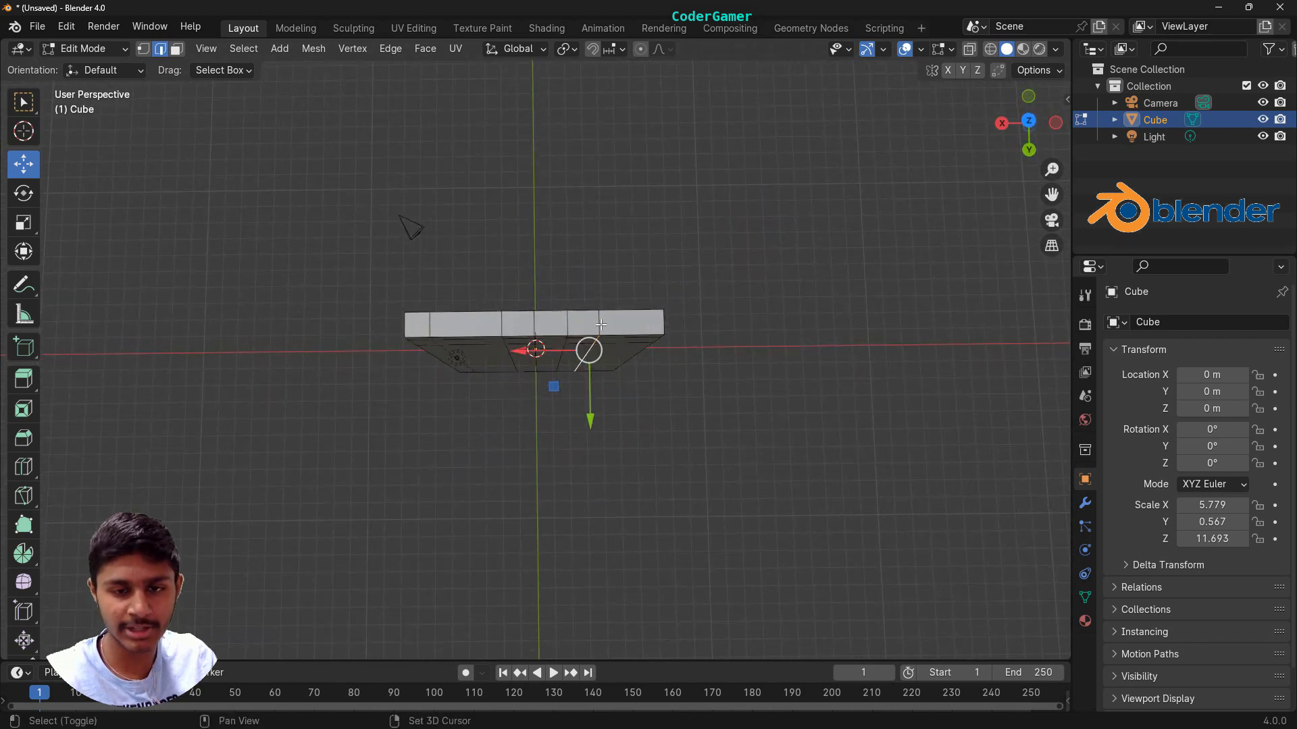
middle_click_drag(674, 403, 1037, 276)
left_click(477, 162, "shift")
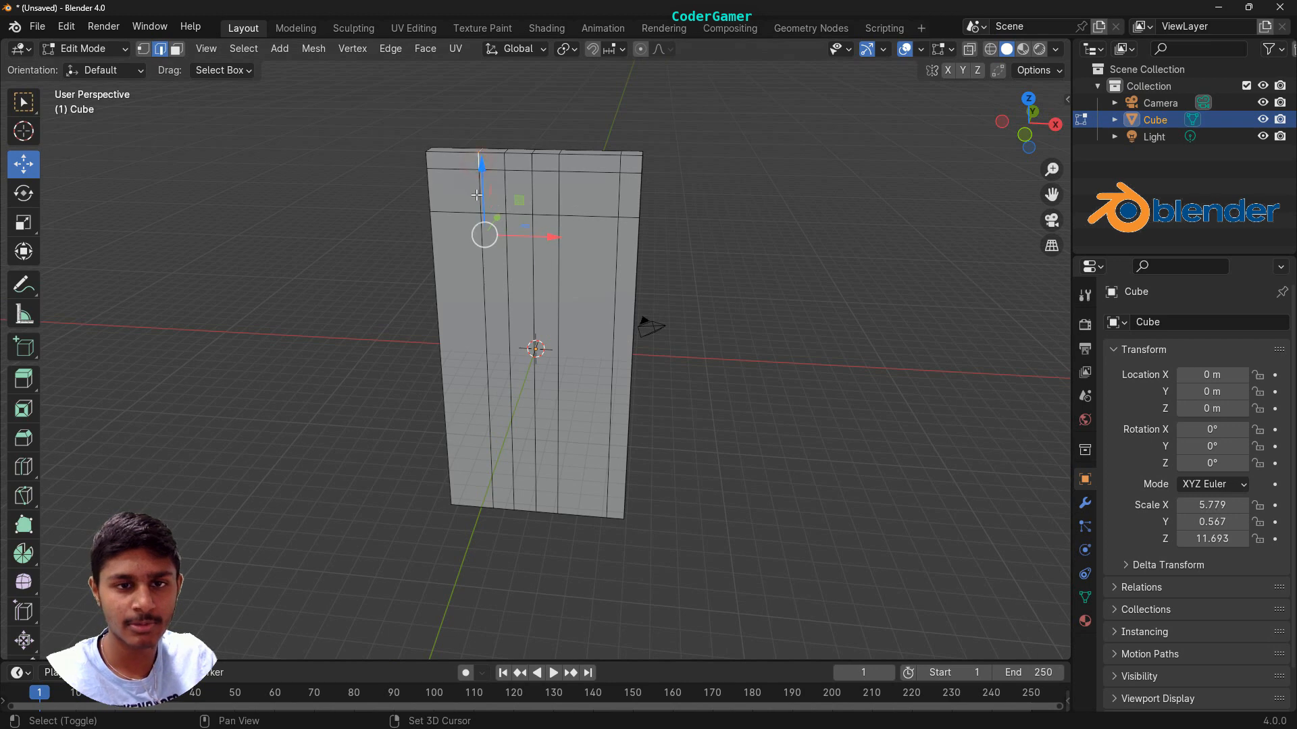
left_click(484, 285, "alt")
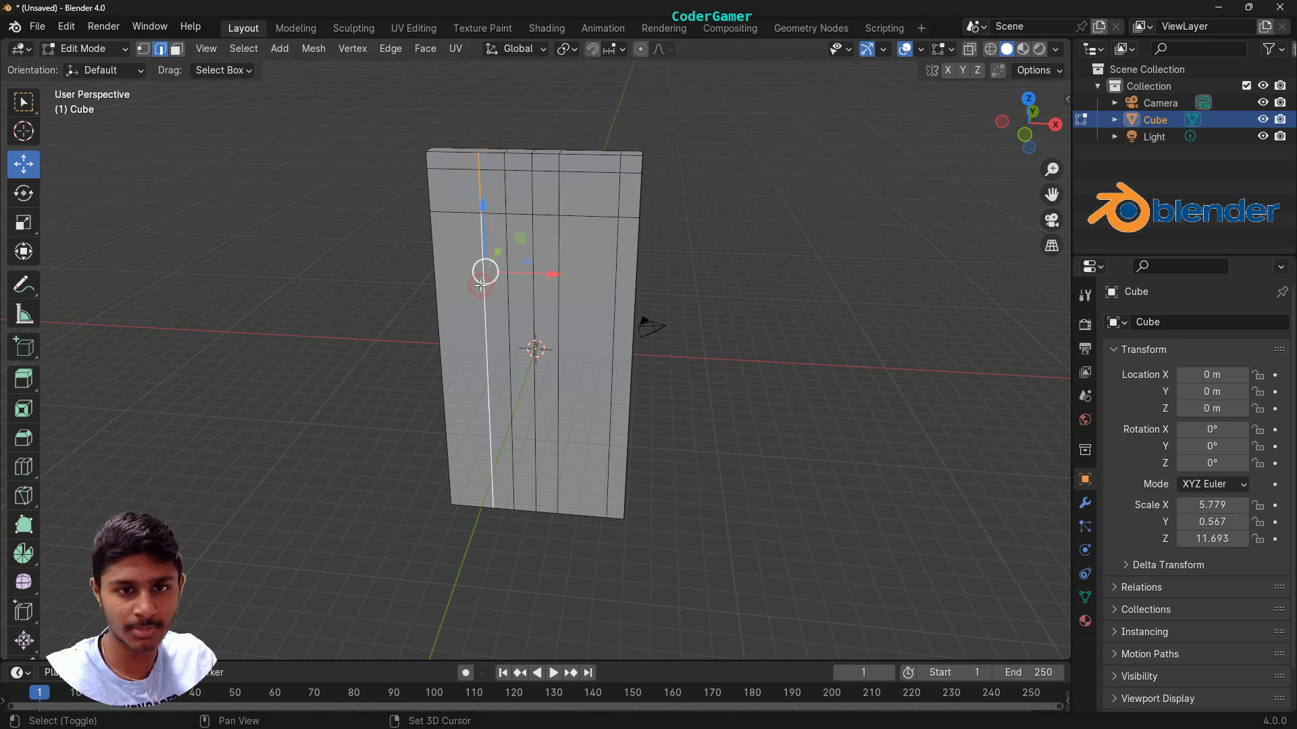
middle_click_drag(718, 466, 475, 383)
middle_click_drag(687, 409, 456, 544)
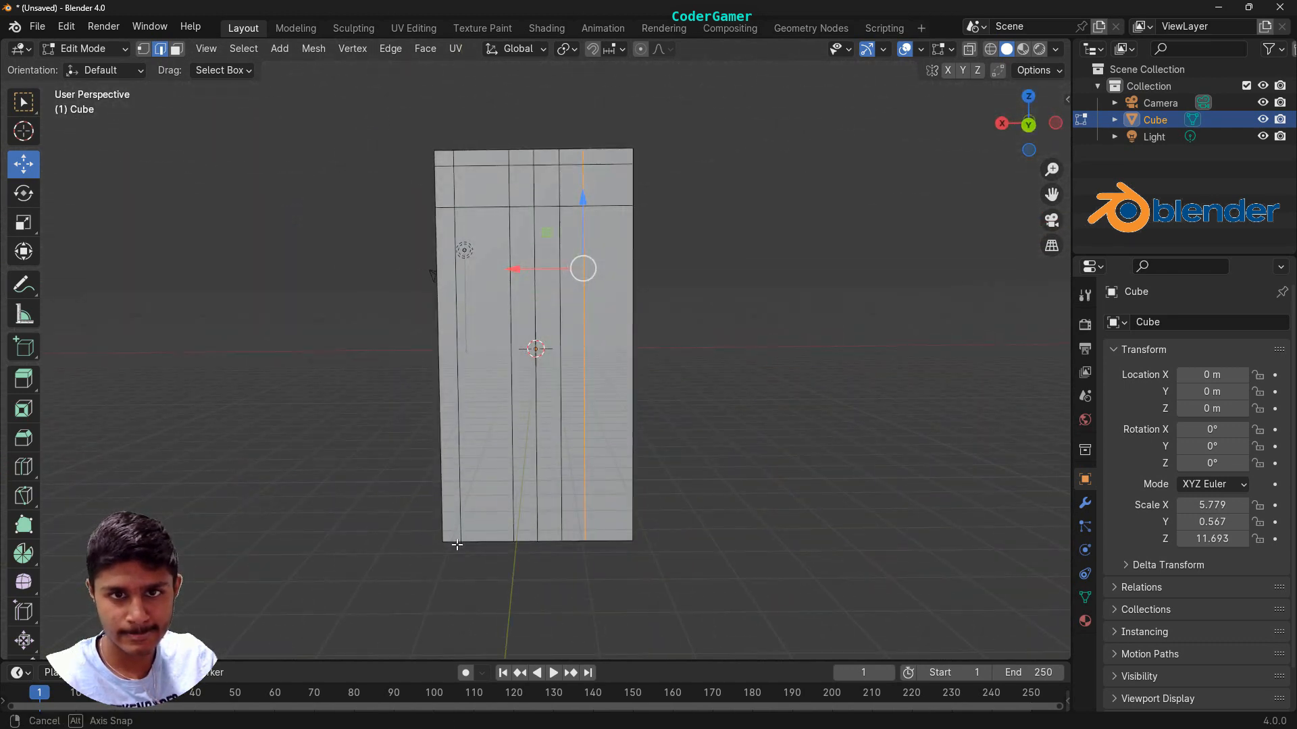
left_click_drag(523, 274, 548, 284)
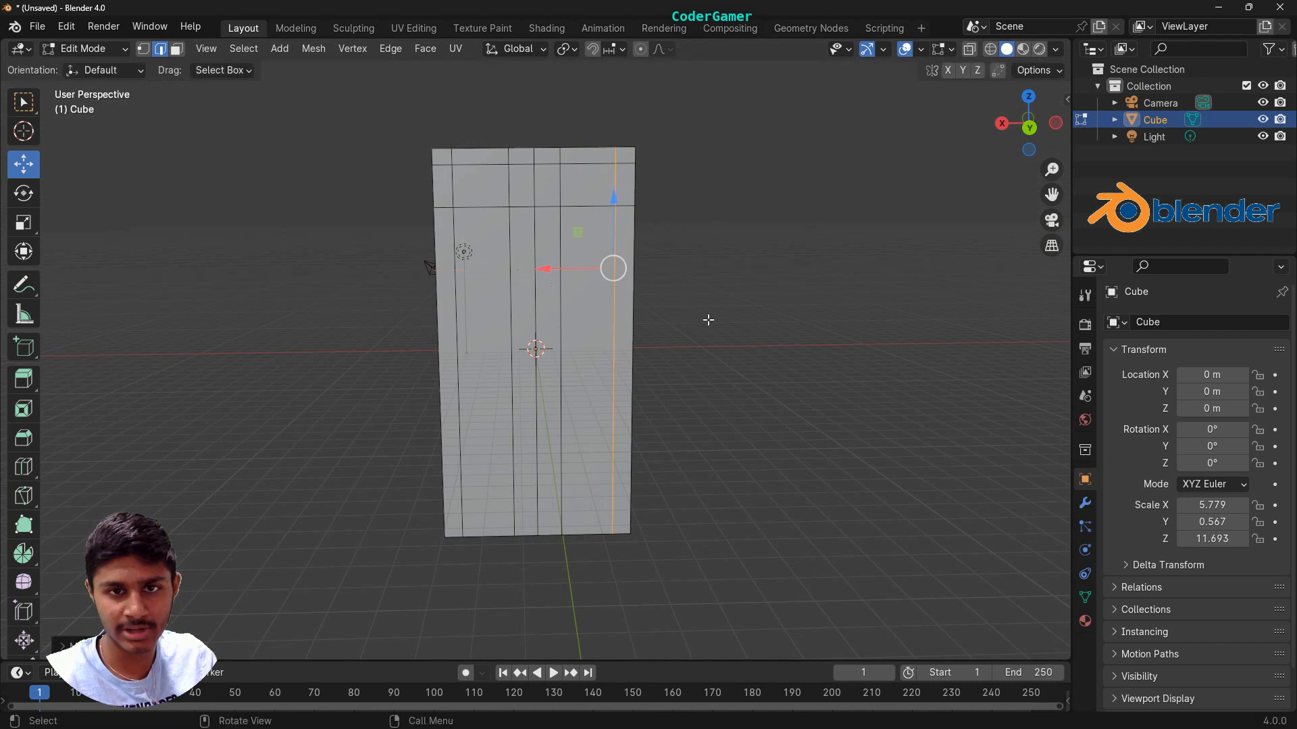
left_click(717, 311)
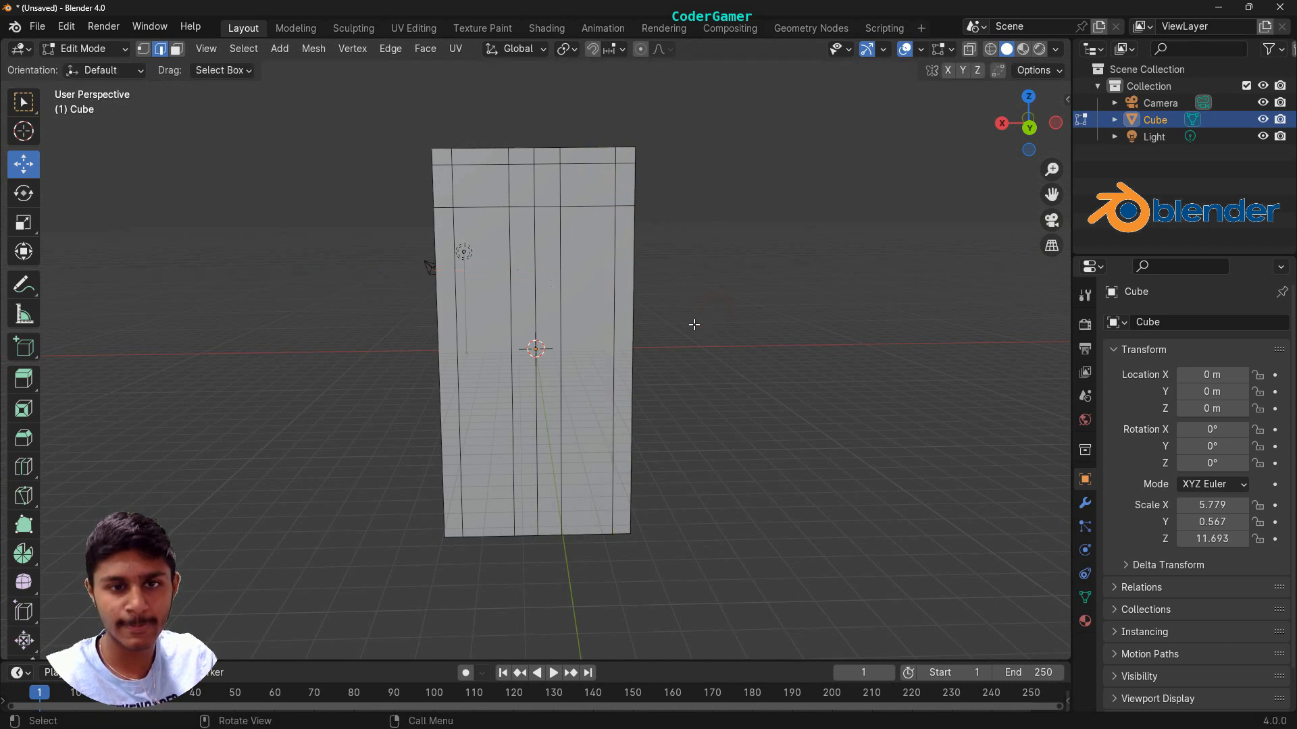
left_click(559, 182)
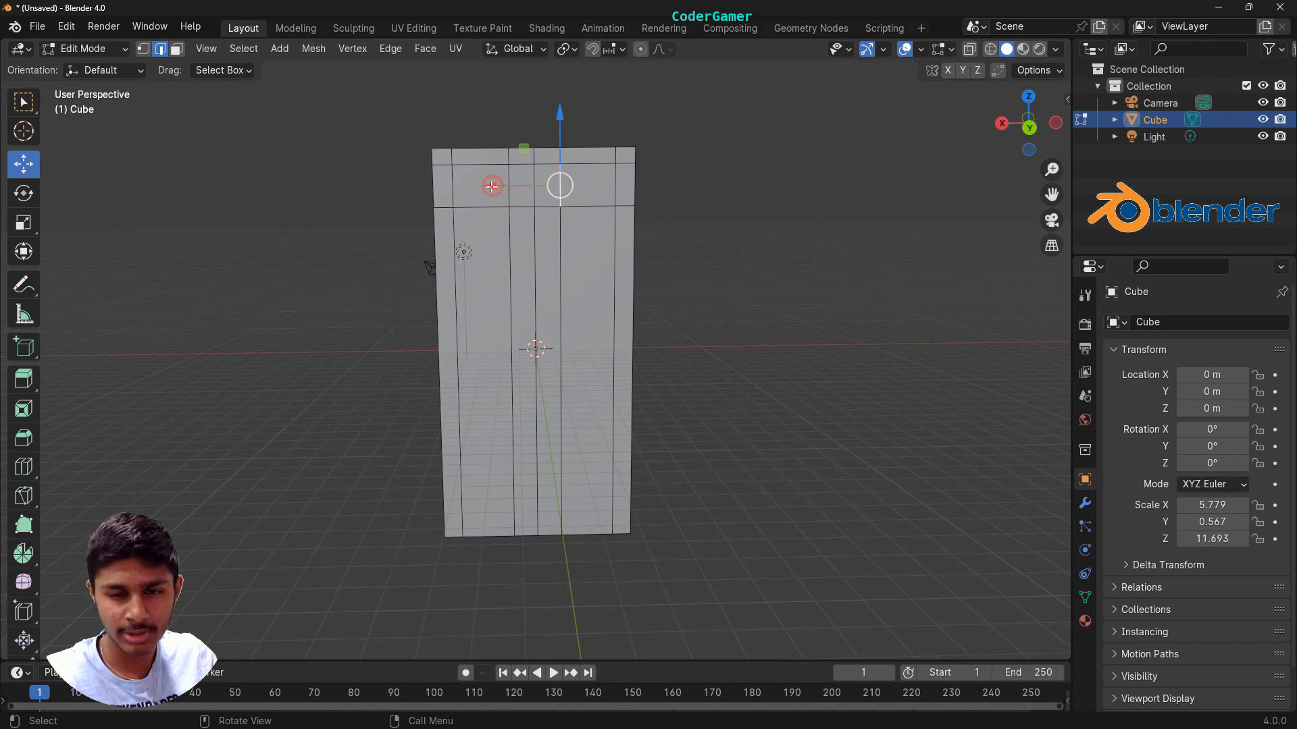
left_click_drag(499, 186, 483, 189)
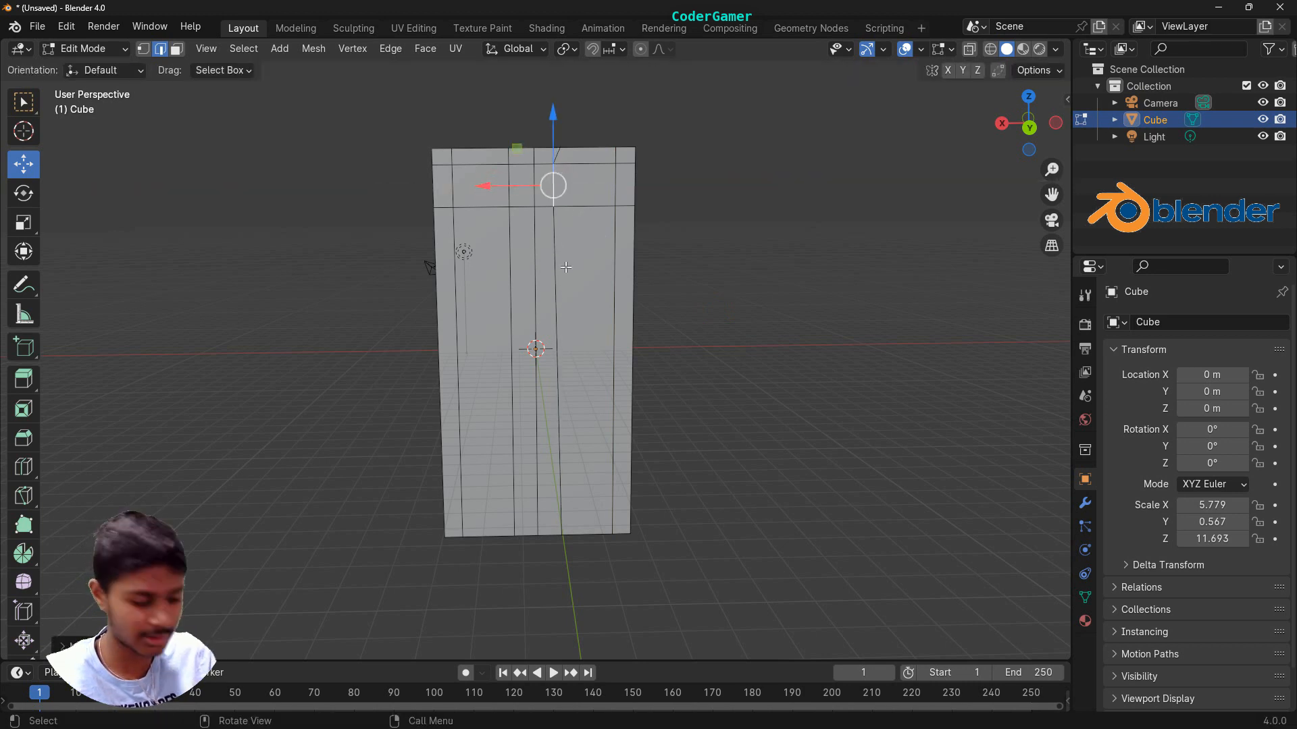
key("ctrl+z")
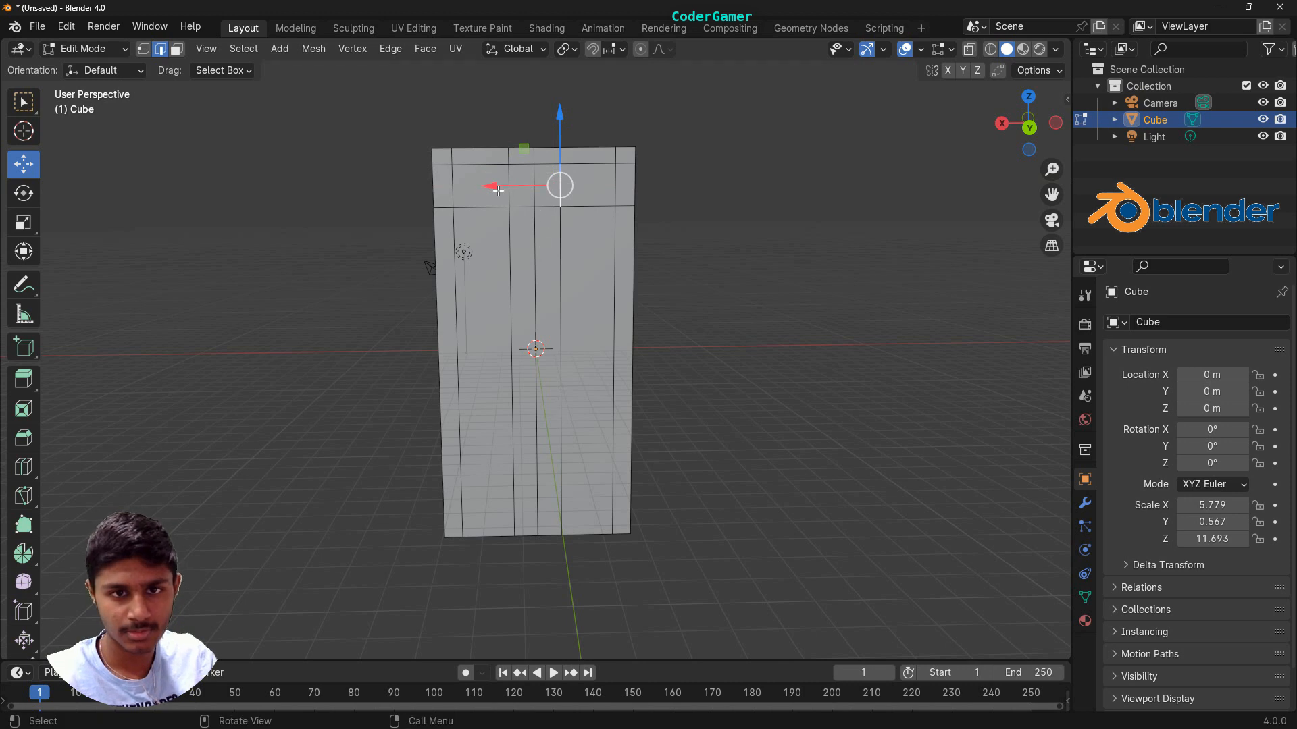
left_click(507, 162, "shift")
left_click(509, 158, "shift")
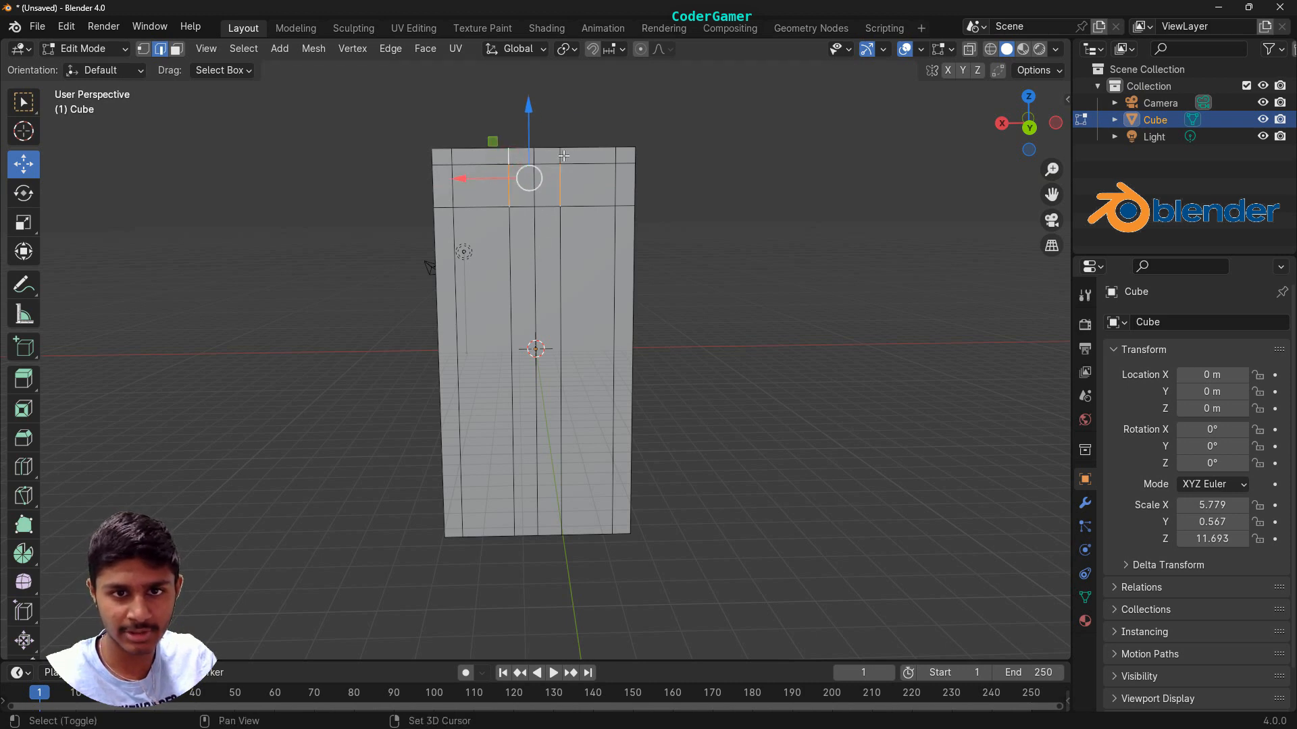
Select the inner vertical edge loop on the +X side all around the slab and move it along X to just beside the centre loop
left_click(511, 195)
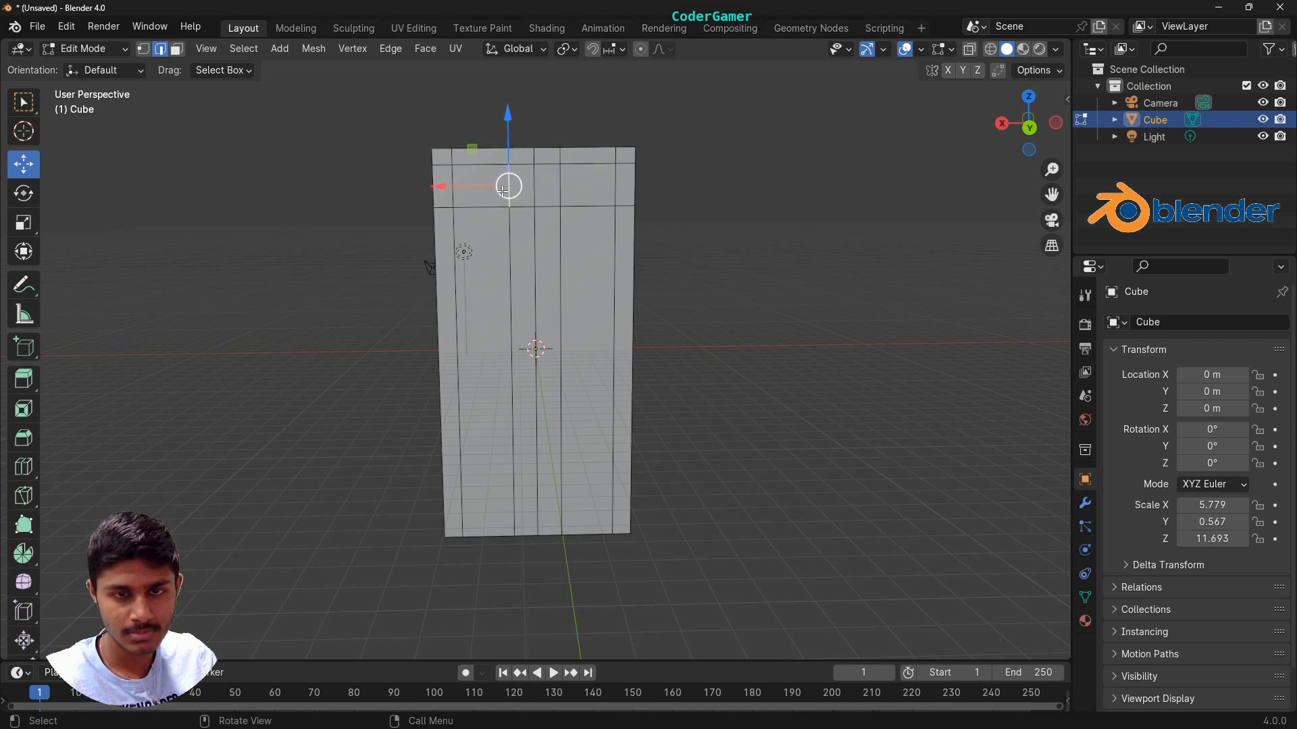
left_click(512, 250, "shift")
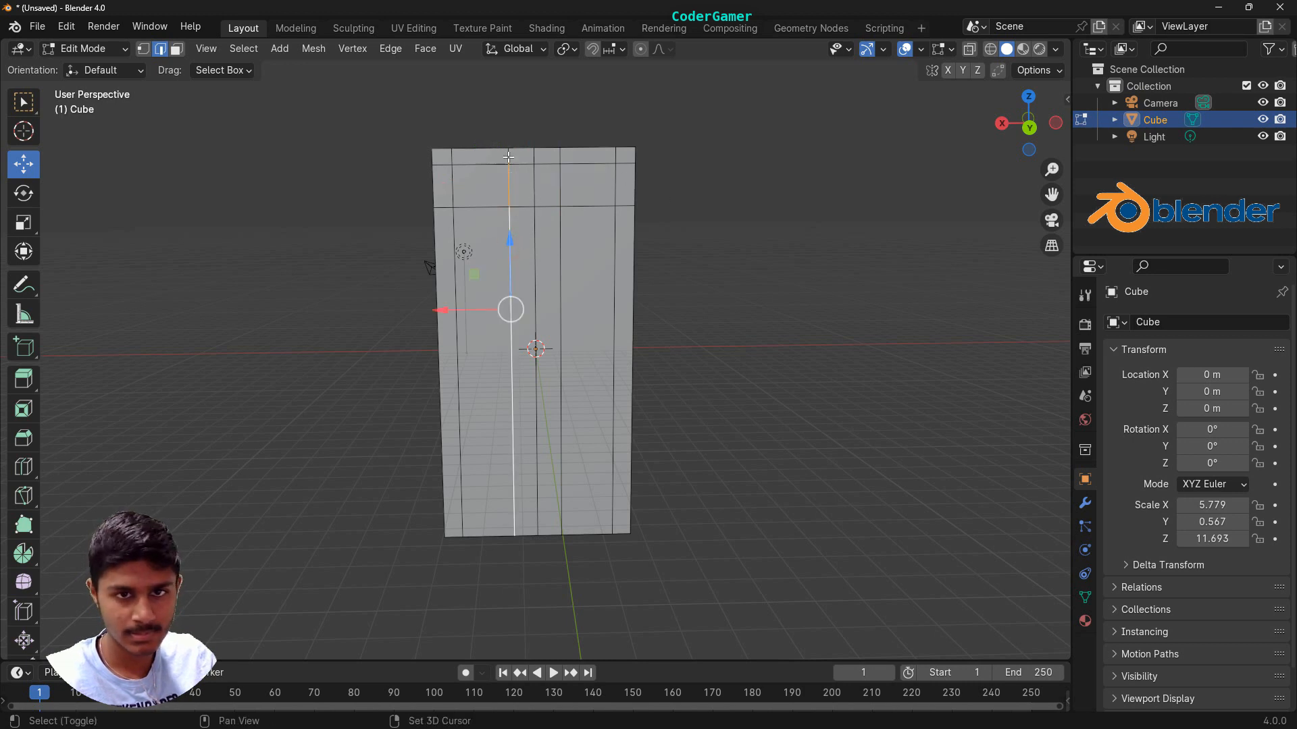
middle_click_drag(663, 223, 678, 359)
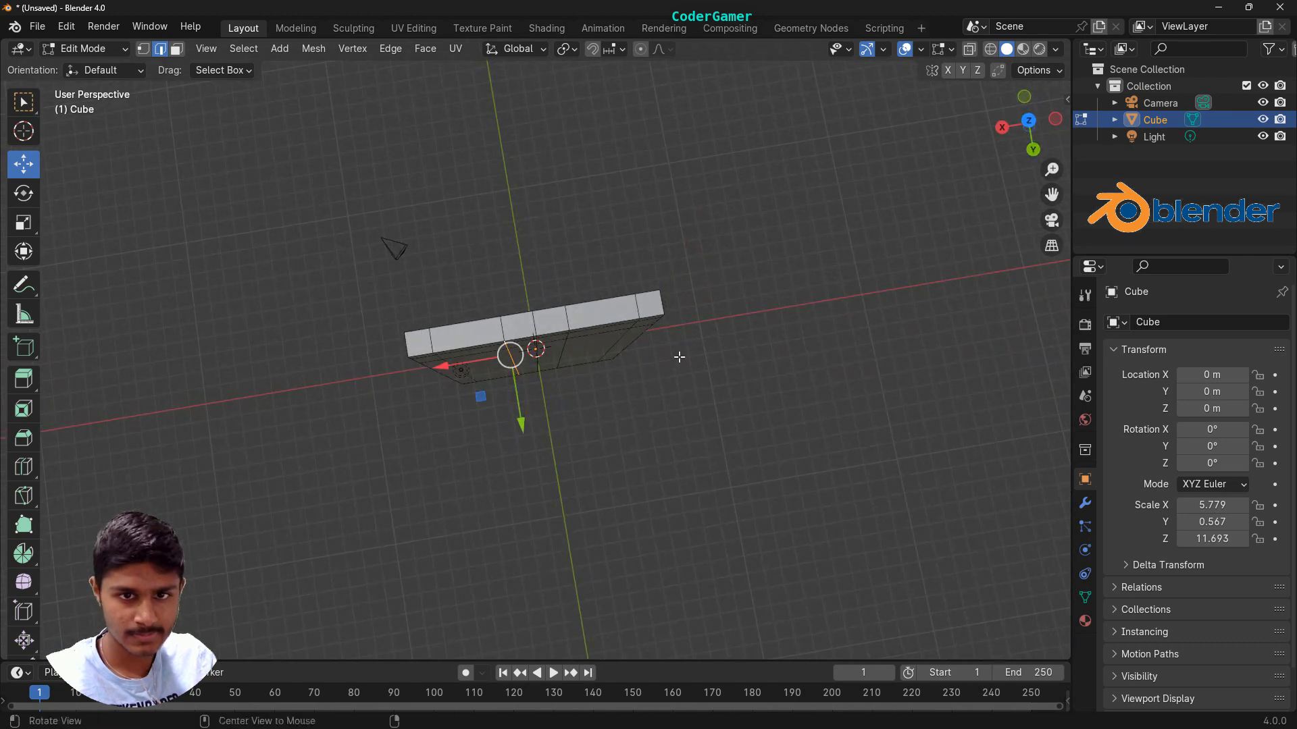
middle_click_drag(499, 325, 533, 210)
left_click(549, 177, "shift")
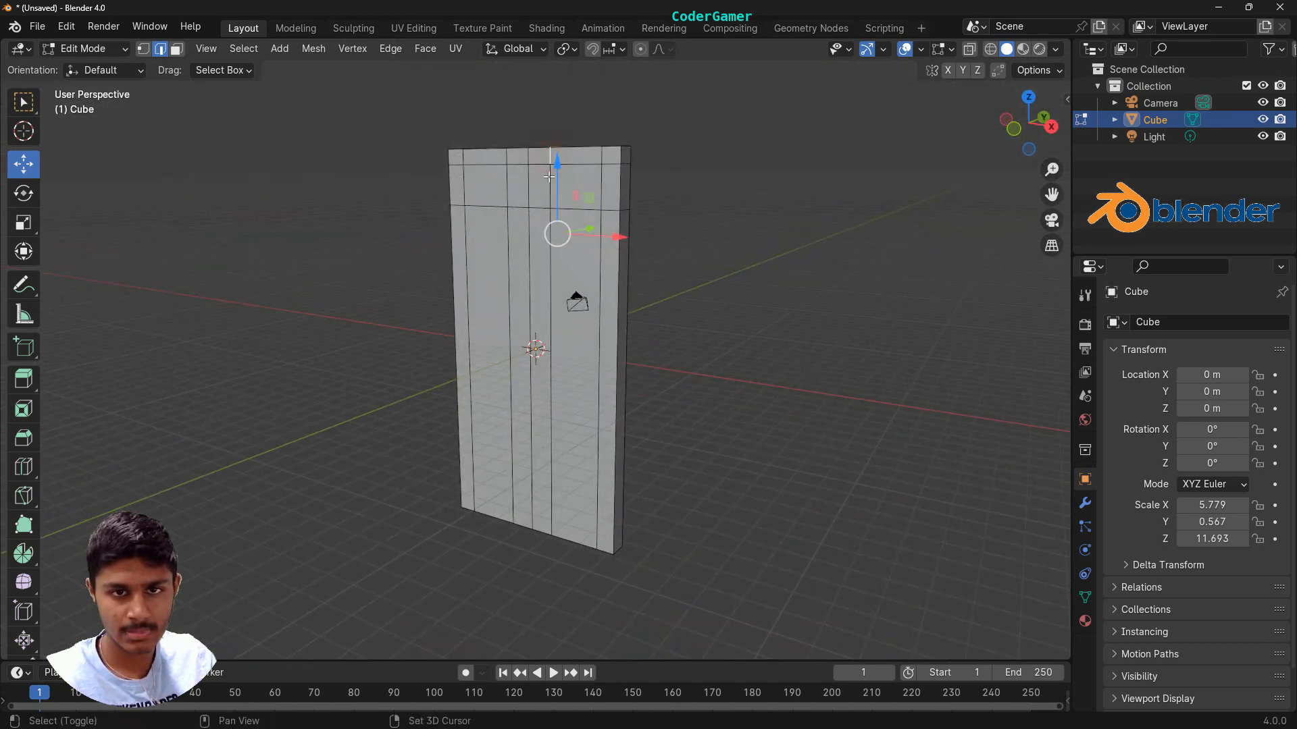
left_click(548, 285, "alt+shift")
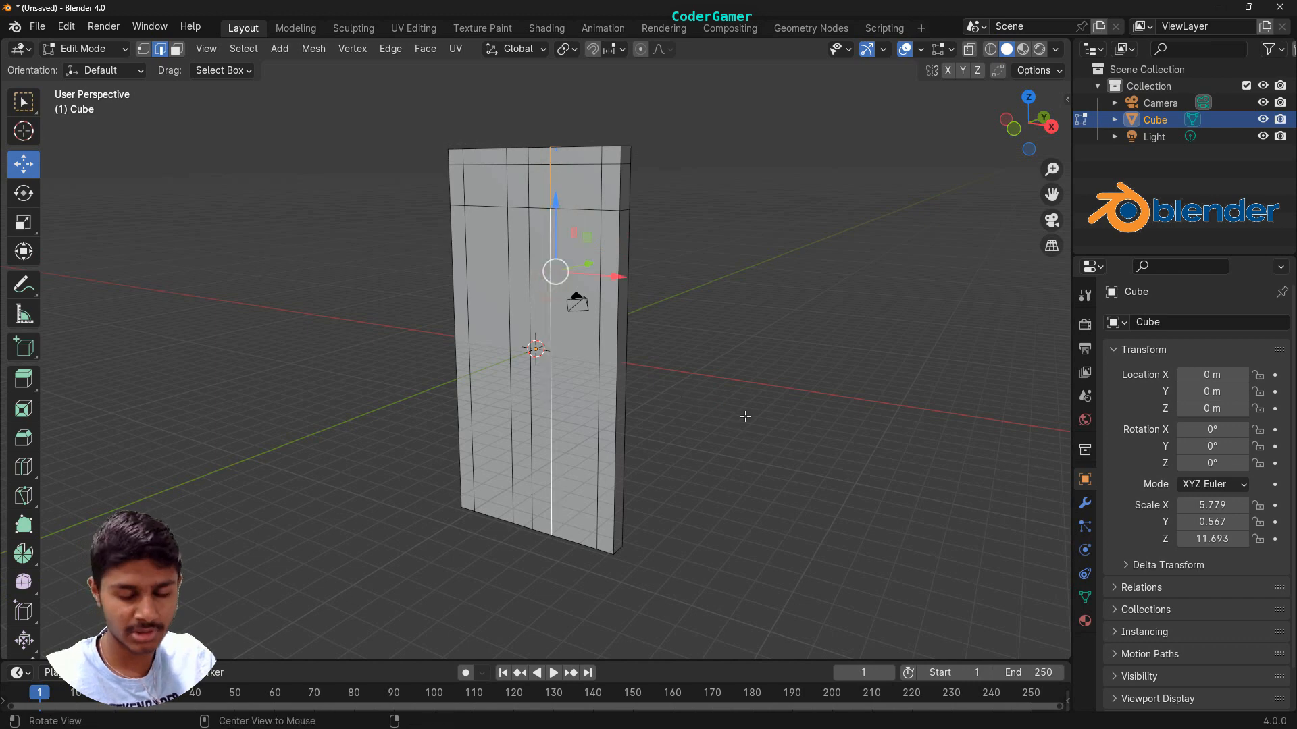
middle_click_drag(557, 273, 497, 371)
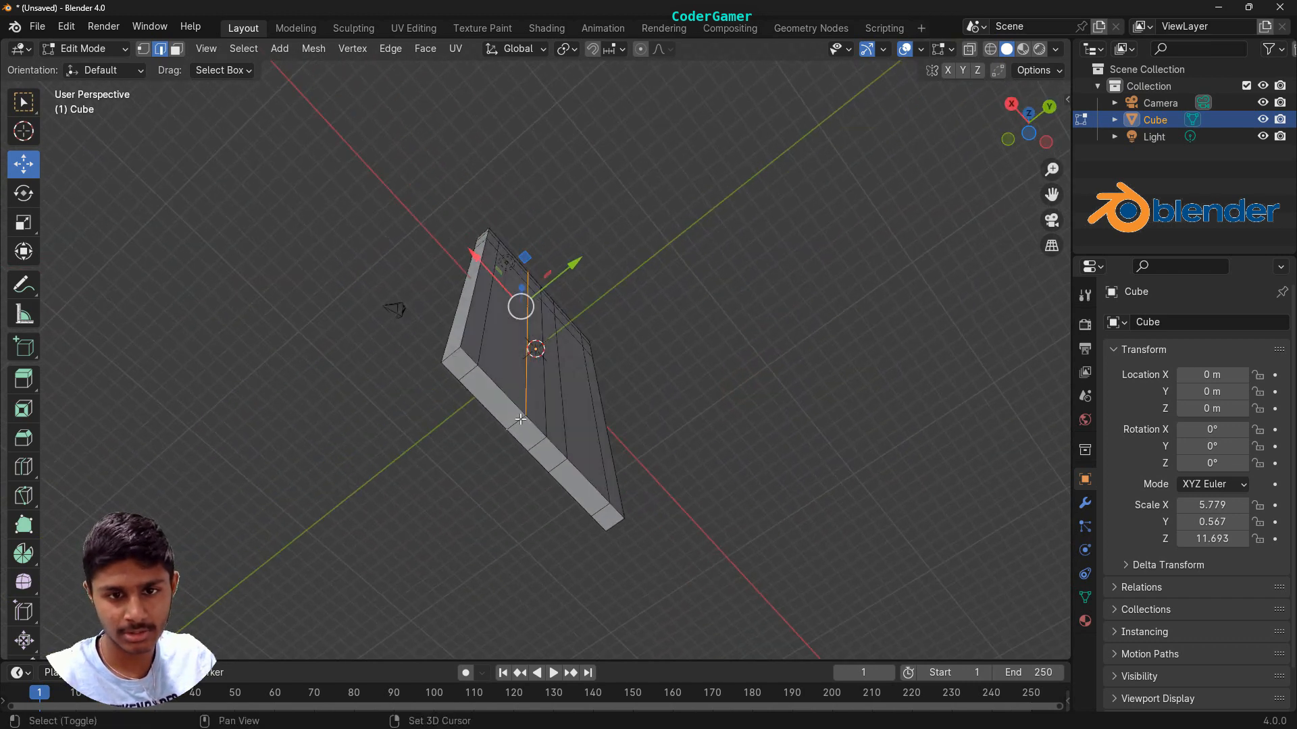
middle_click_drag(523, 422, 612, 420)
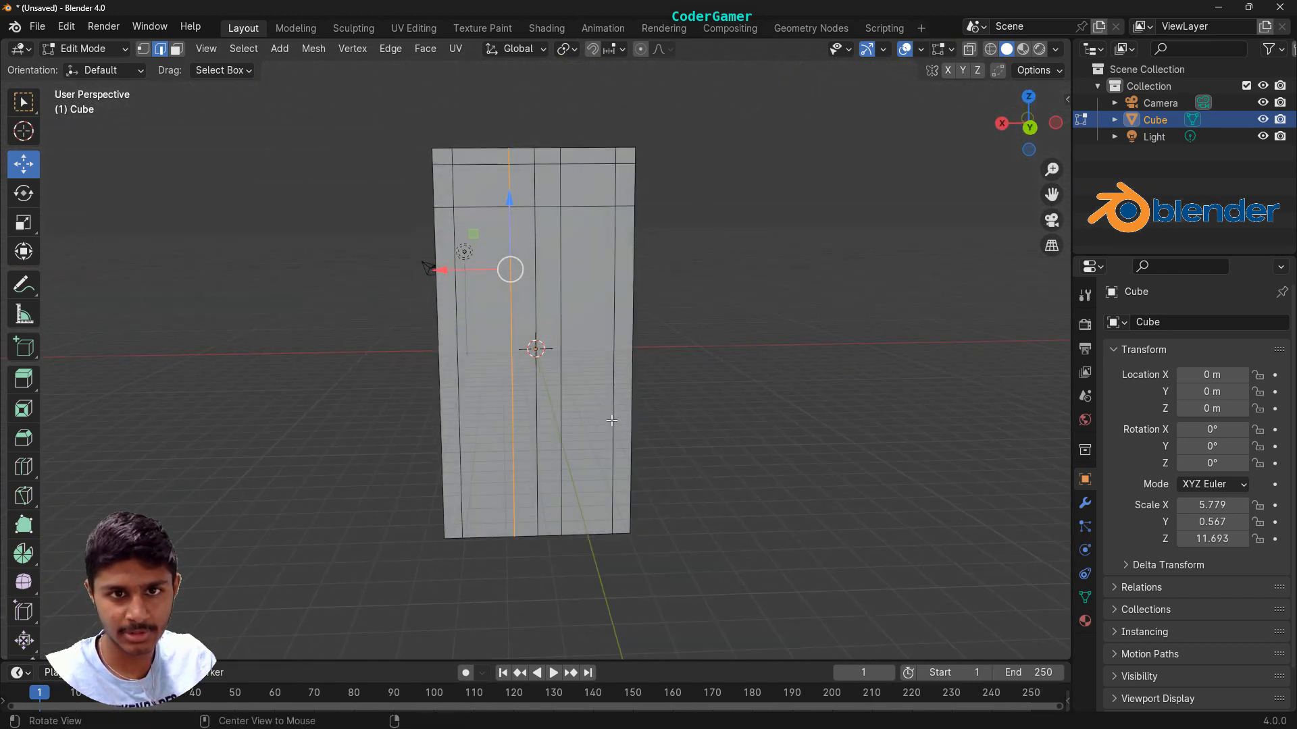
left_click_drag(439, 276, 454, 277)
Select the inner vertical edge loop on the -X side all around the slab and move it along X to just beside the centre loop
left_click(559, 177)
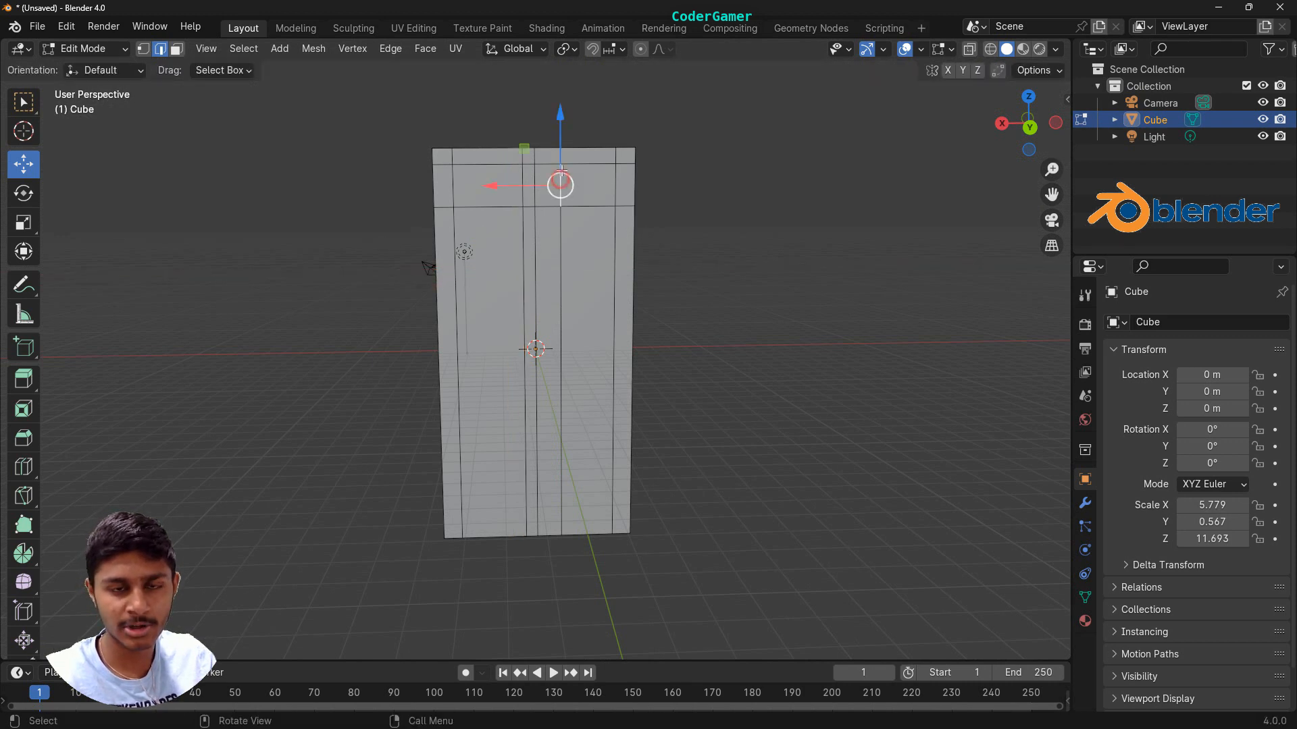
left_click(561, 275, "alt")
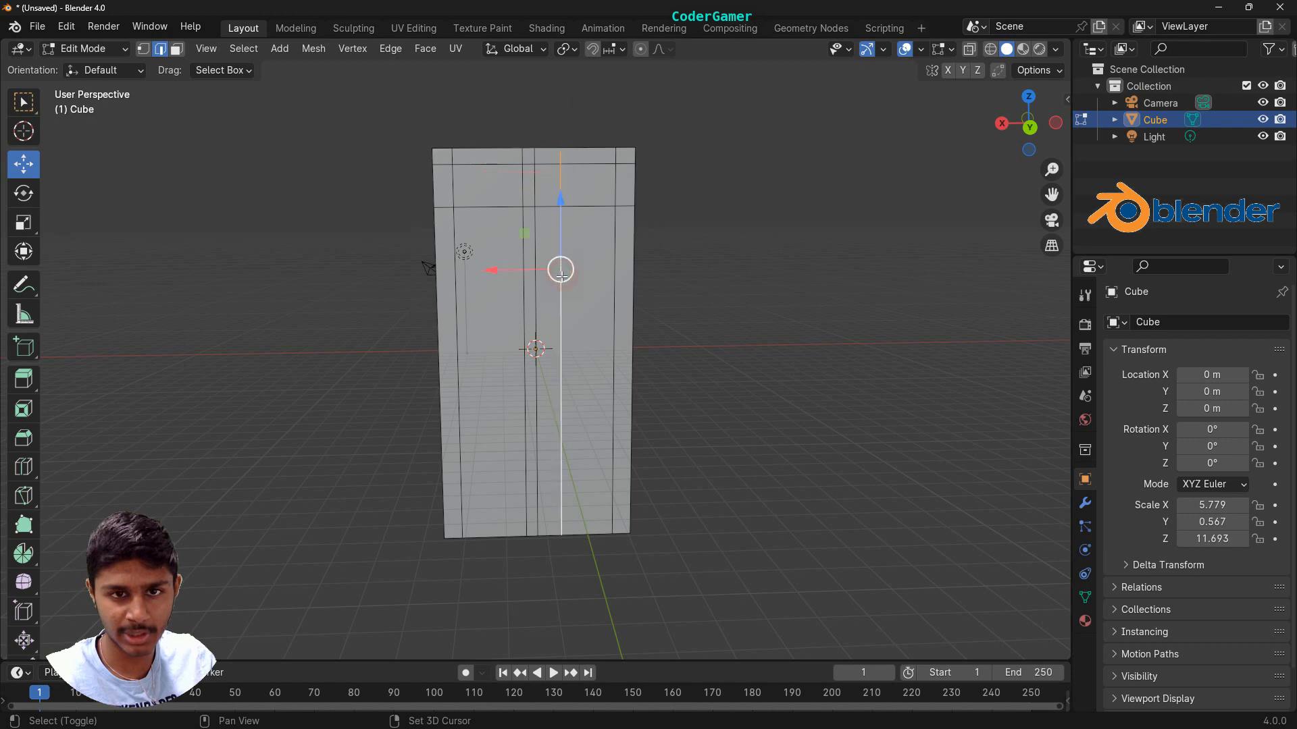
middle_click_drag(718, 388, 666, 217)
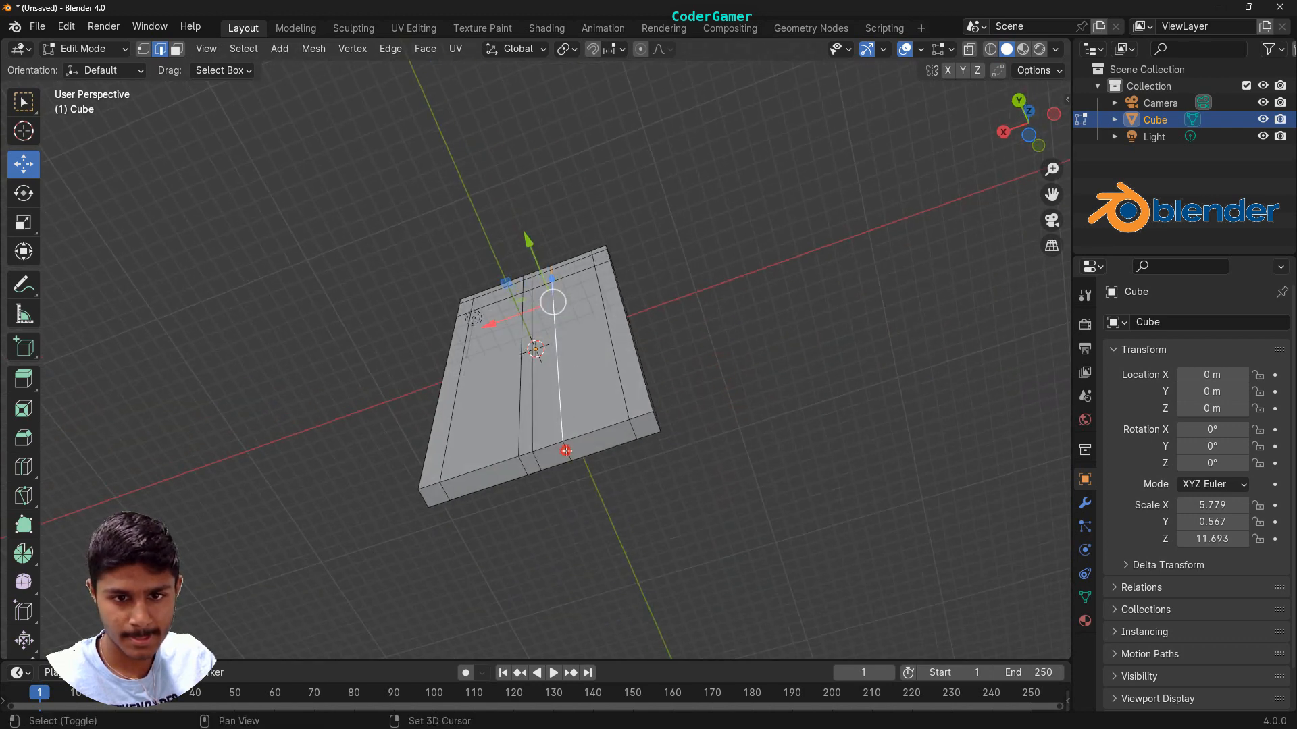
middle_click_drag(738, 358, 521, 372)
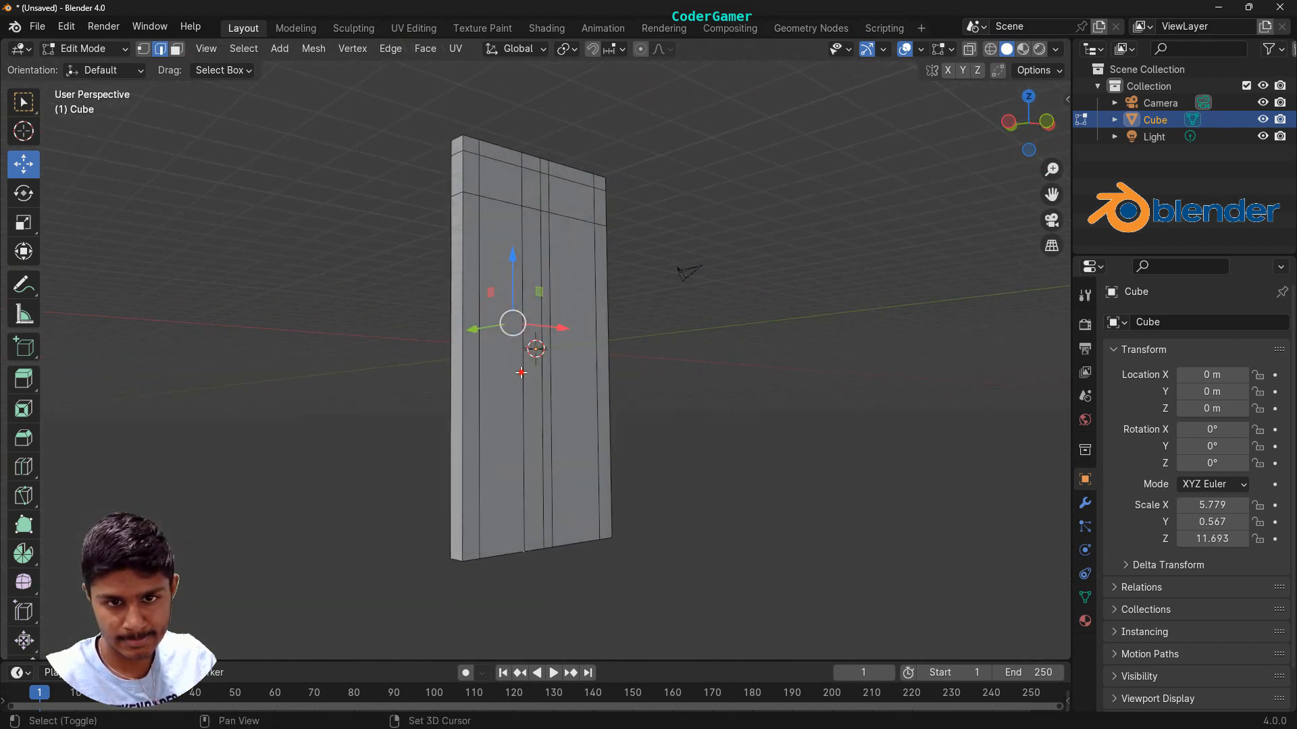
left_click(521, 372)
left_click(522, 187, "alt")
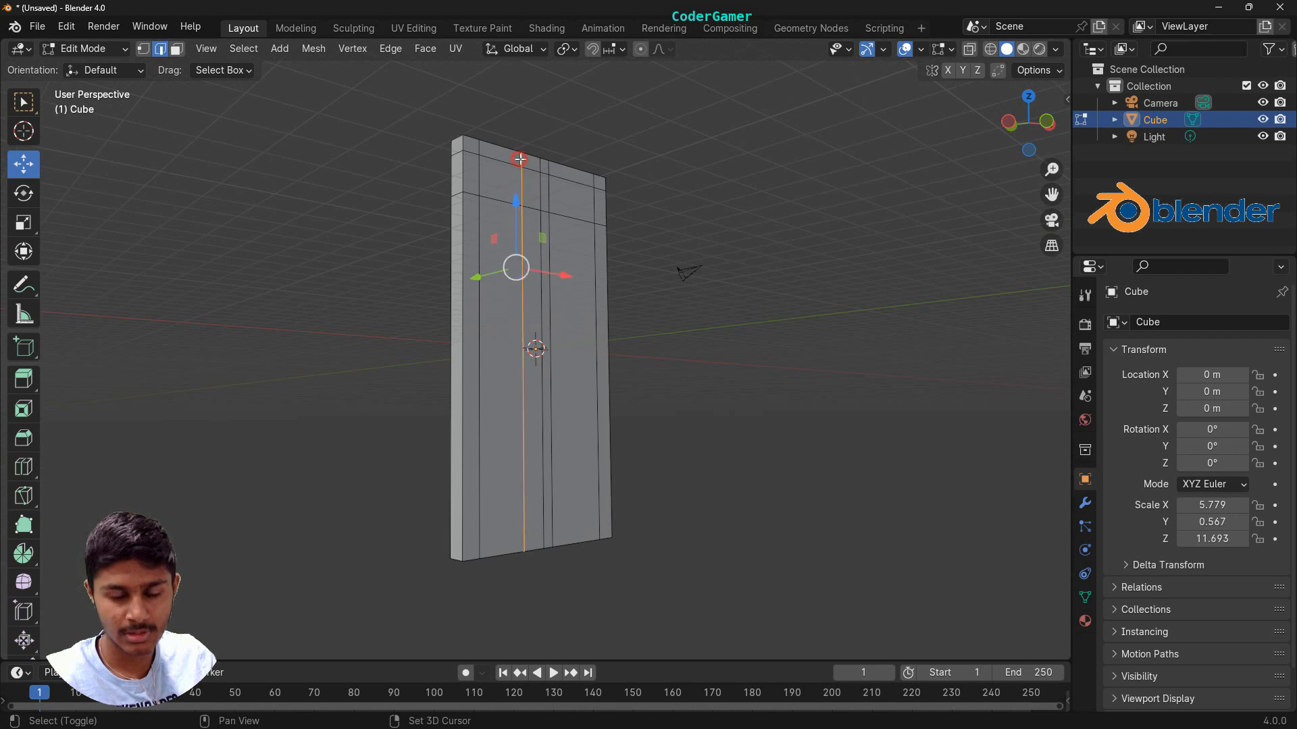
middle_click_drag(689, 255, 762, 413)
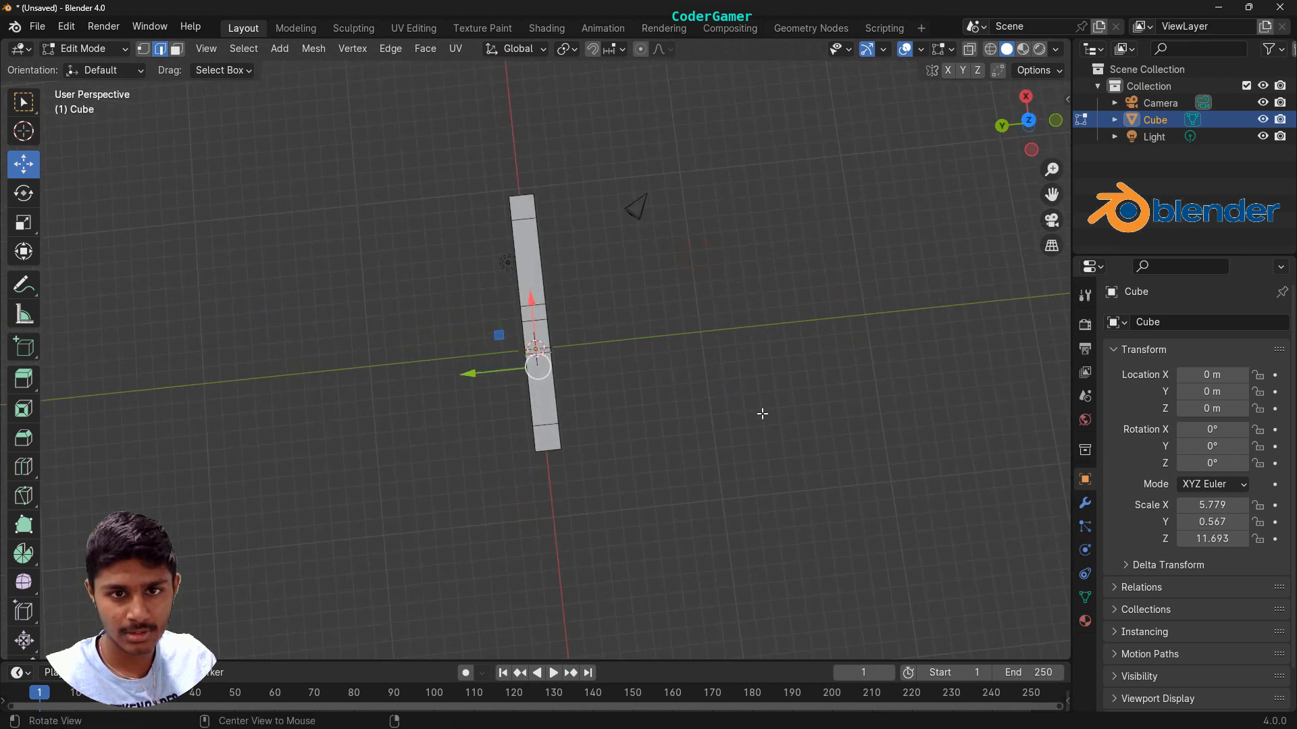
left_click(540, 347, "shift")
left_click_drag(678, 425, 698, 350)
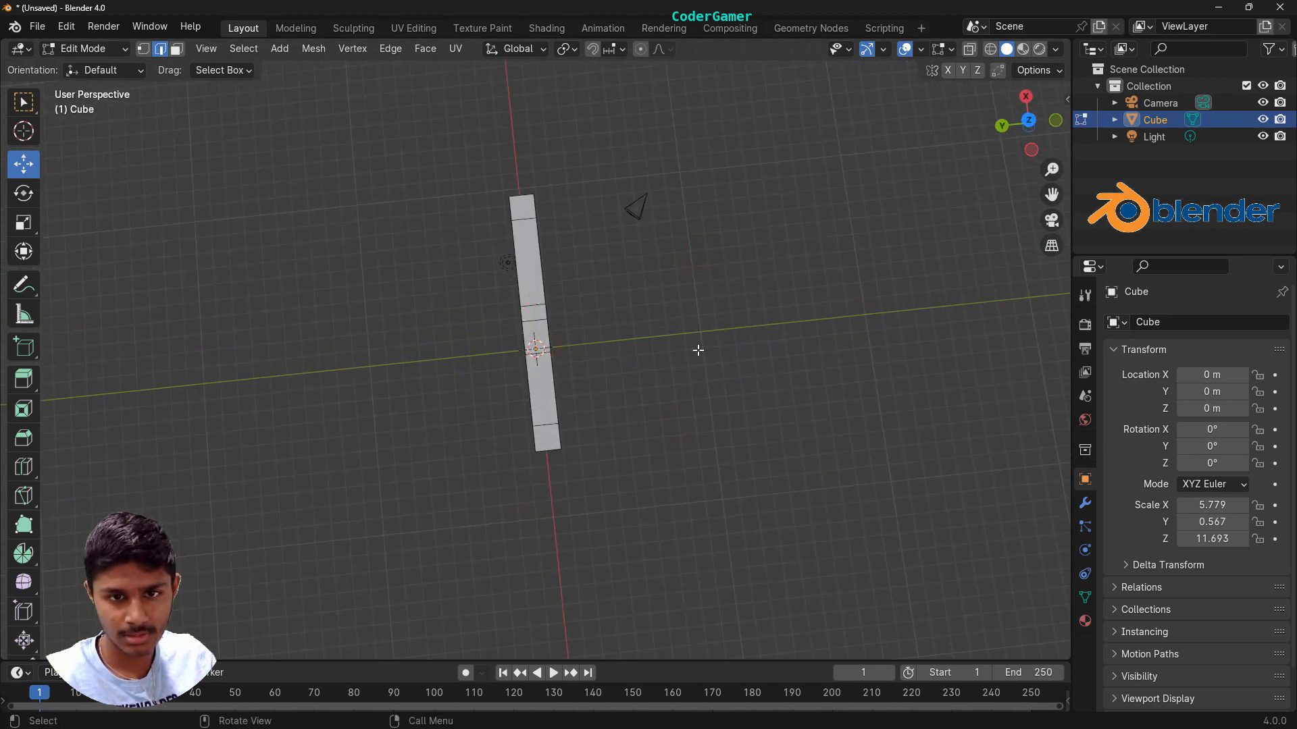
key("ctrl+z")
scroll(598, 352, "up", 4)
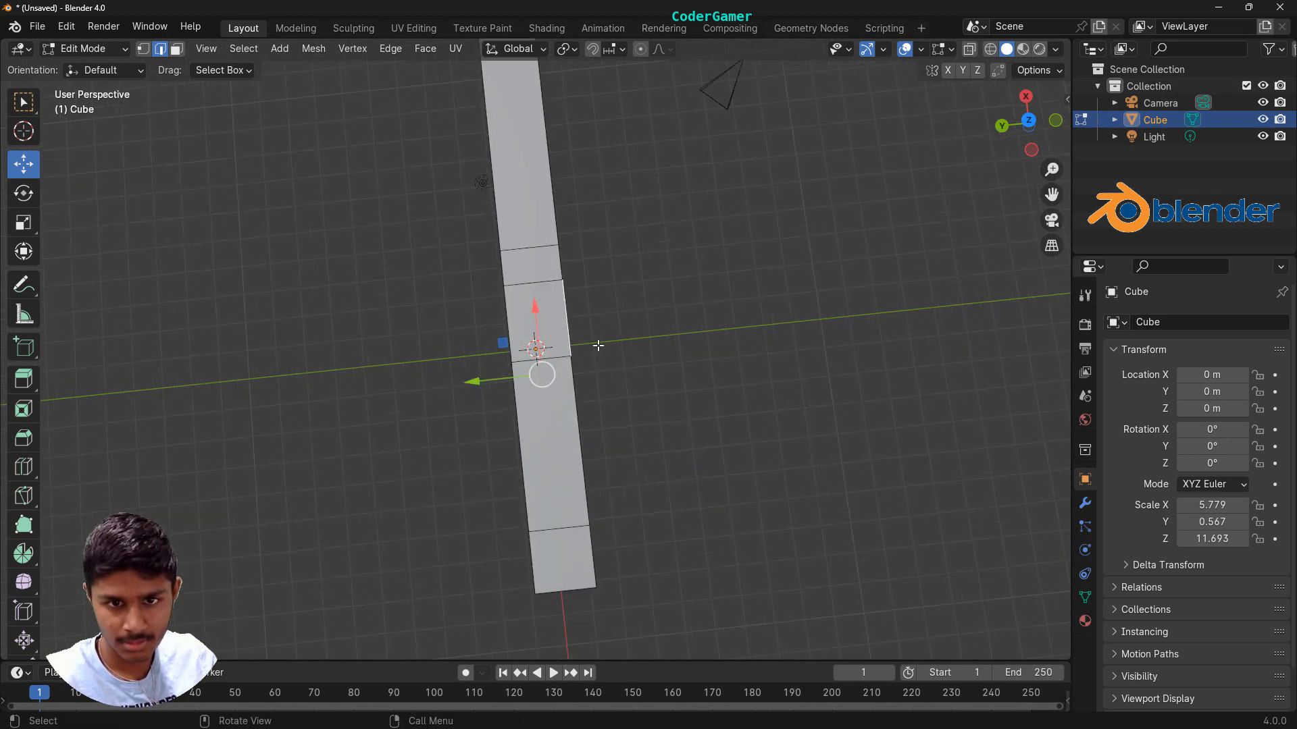
left_click(566, 323, "shift")
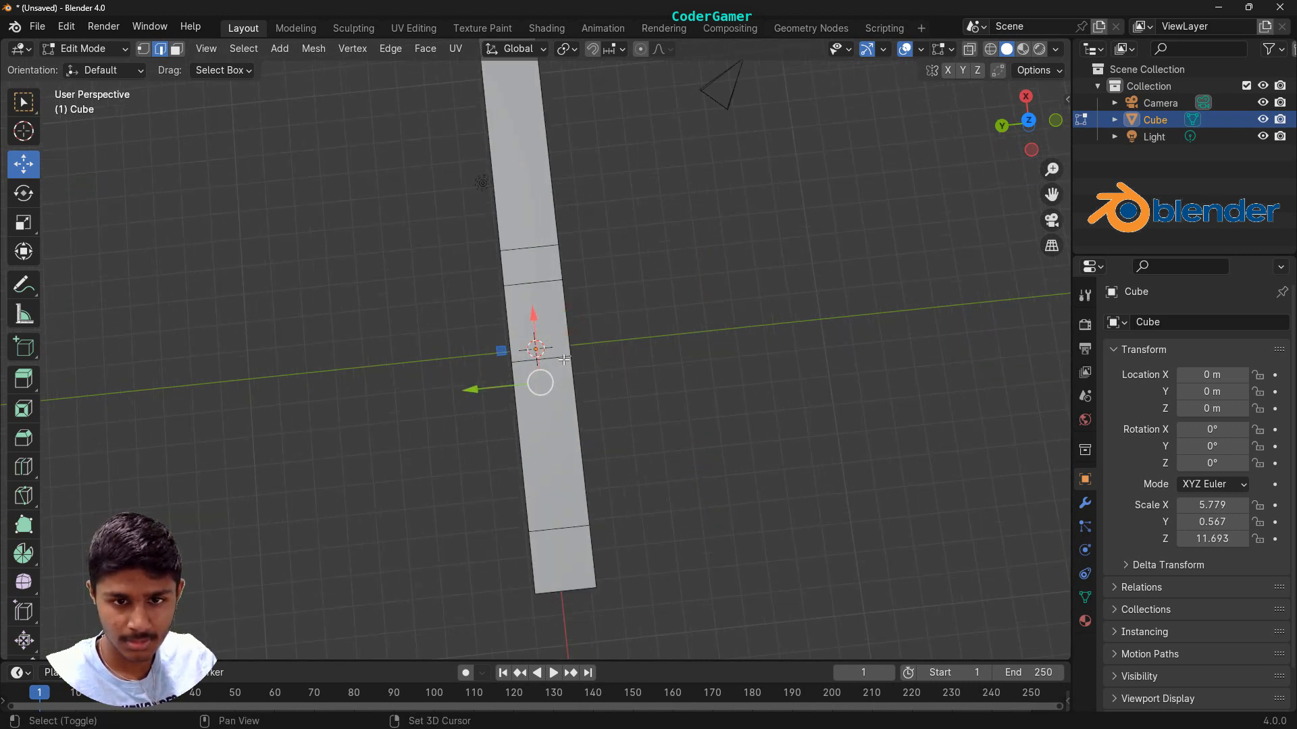
mouse_move(647, 352)
left_mouse_down()
mouse_move(699, 323)
mouse_move(642, 359)
left_mouse_up()
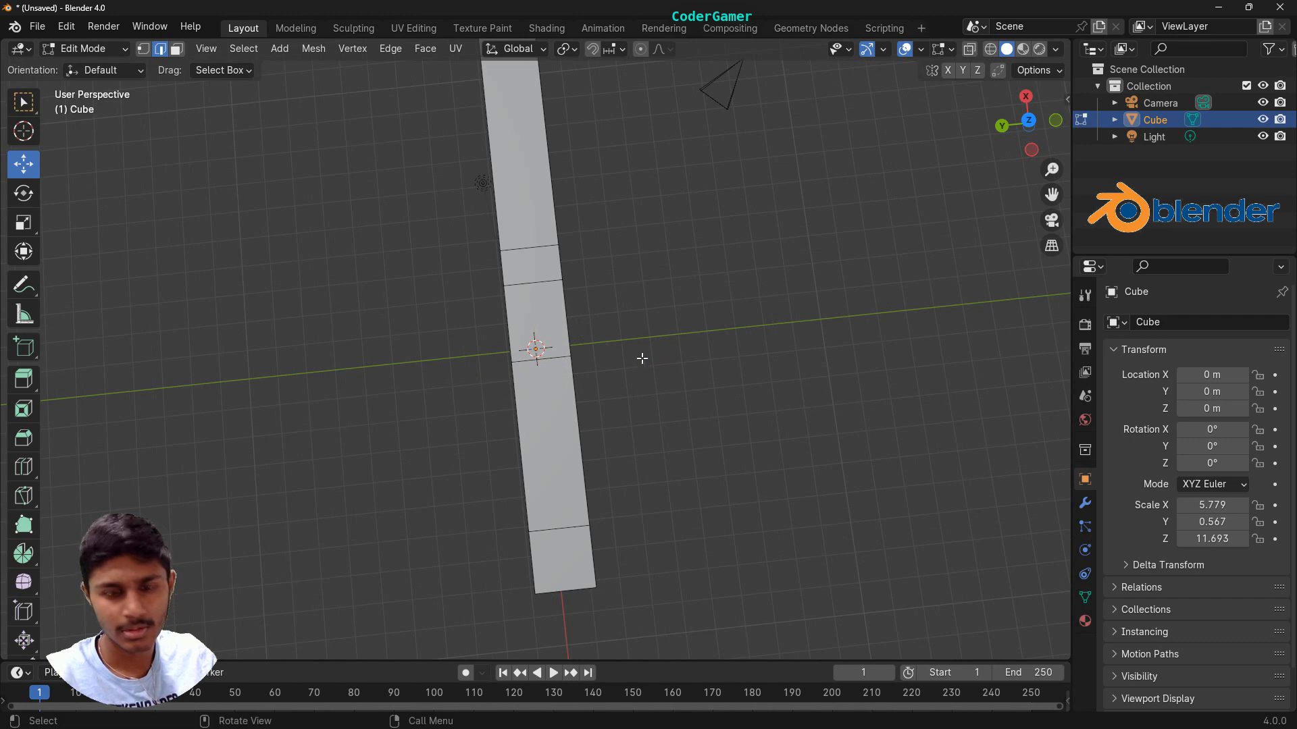
key("ctrl+z")
middle_click_drag(631, 376, 622, 240)
left_click_drag(518, 217, 487, 225)
left_click(853, 354)
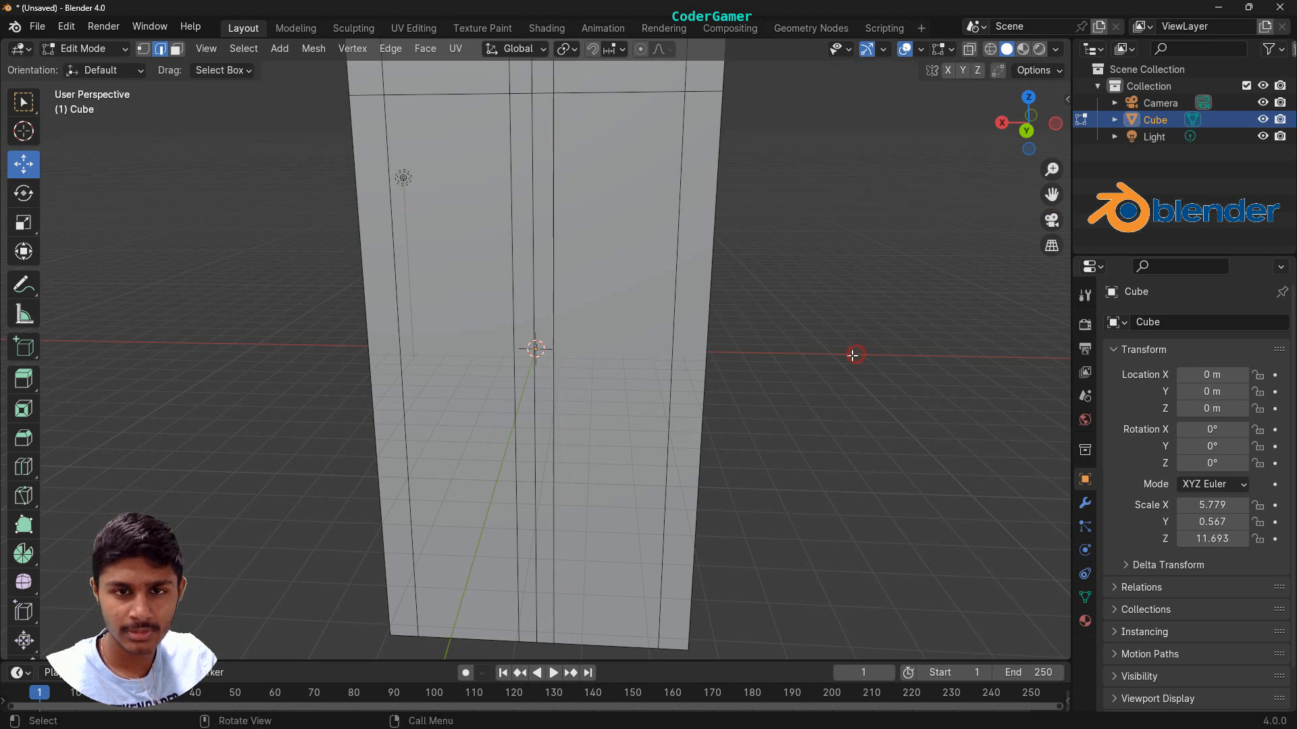
Switch to face selection, select the upper +X panel face on the +Y side, and try an inset on it
scroll(846, 359, "down", 3)
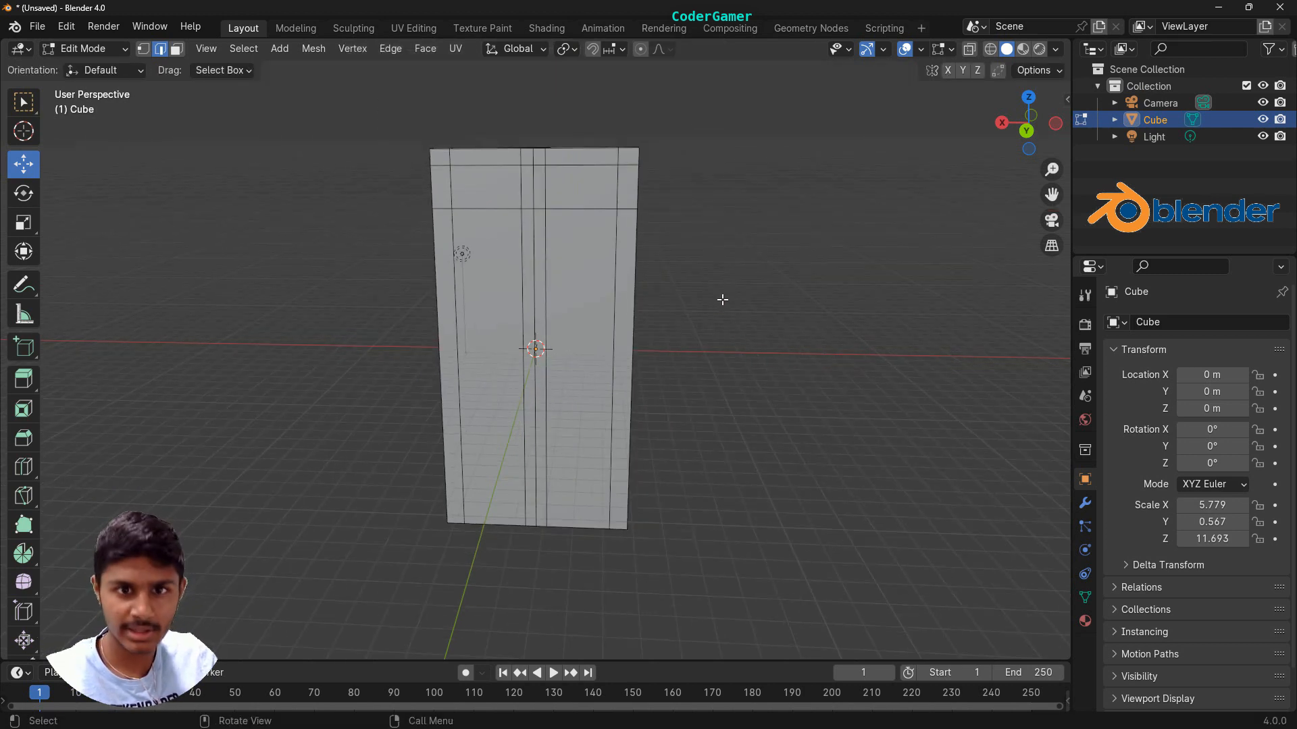
middle_click_drag(722, 299, 735, 281)
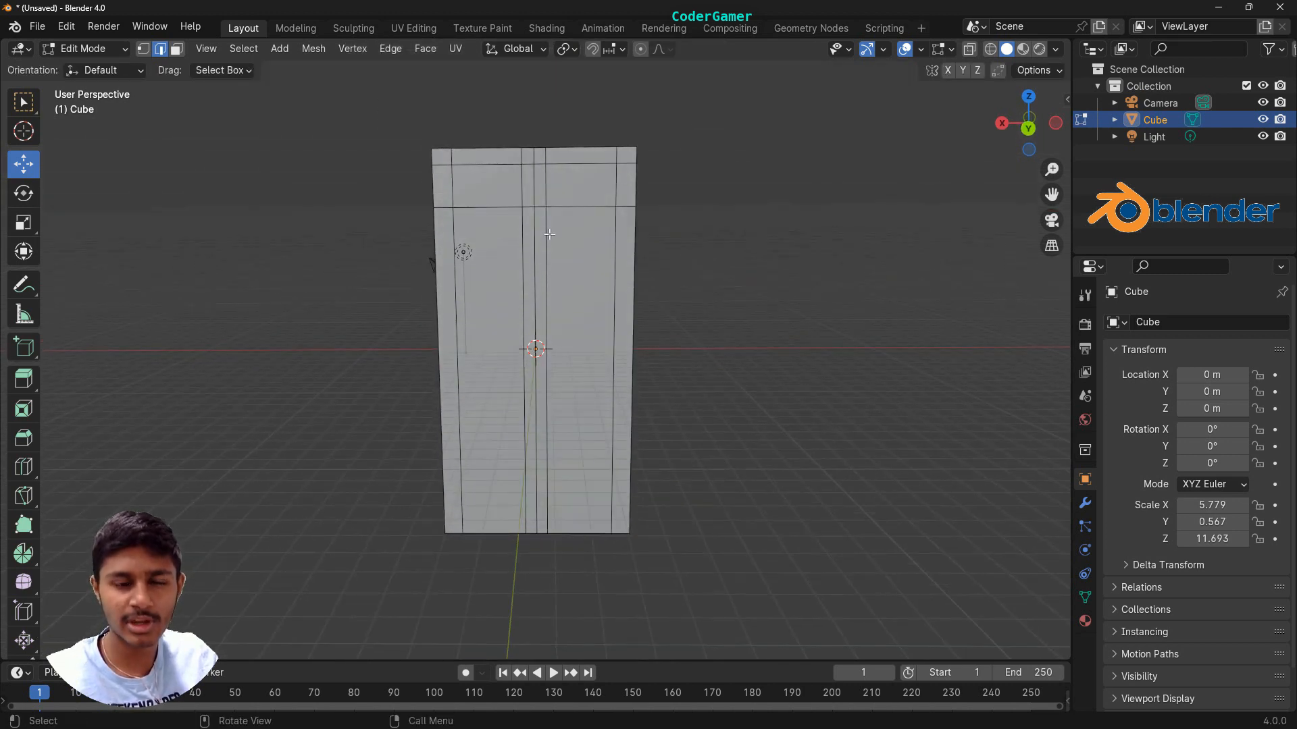
left_click(482, 195)
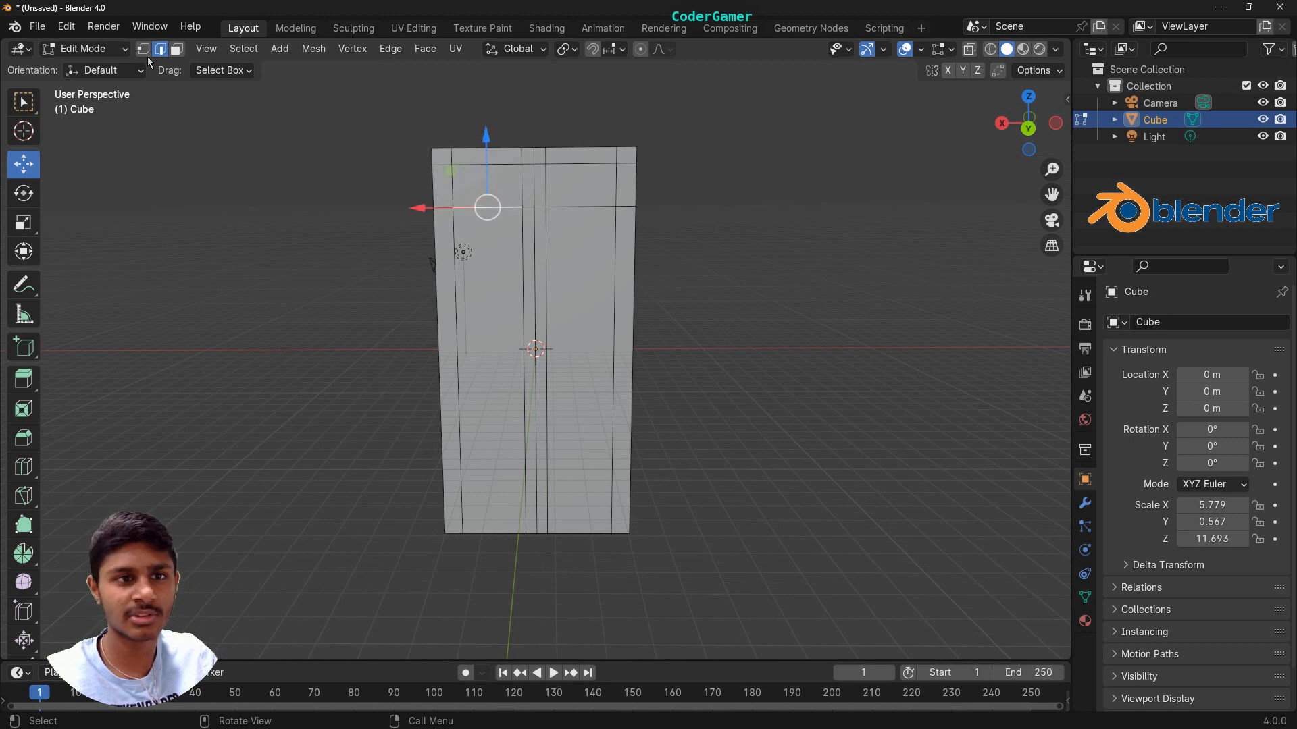
left_click(176, 49)
left_click(470, 180)
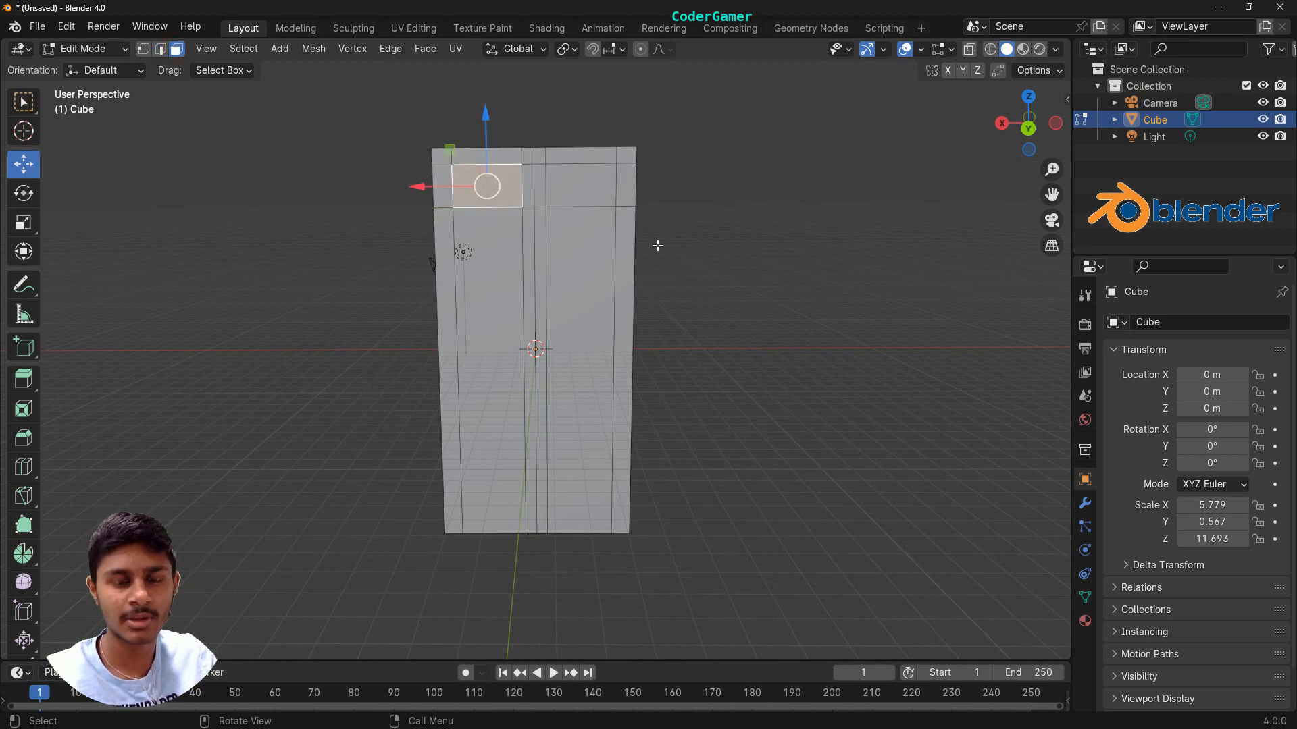
scroll(598, 257, "up", 2)
middle_click_drag(133, 258, 321, 300)
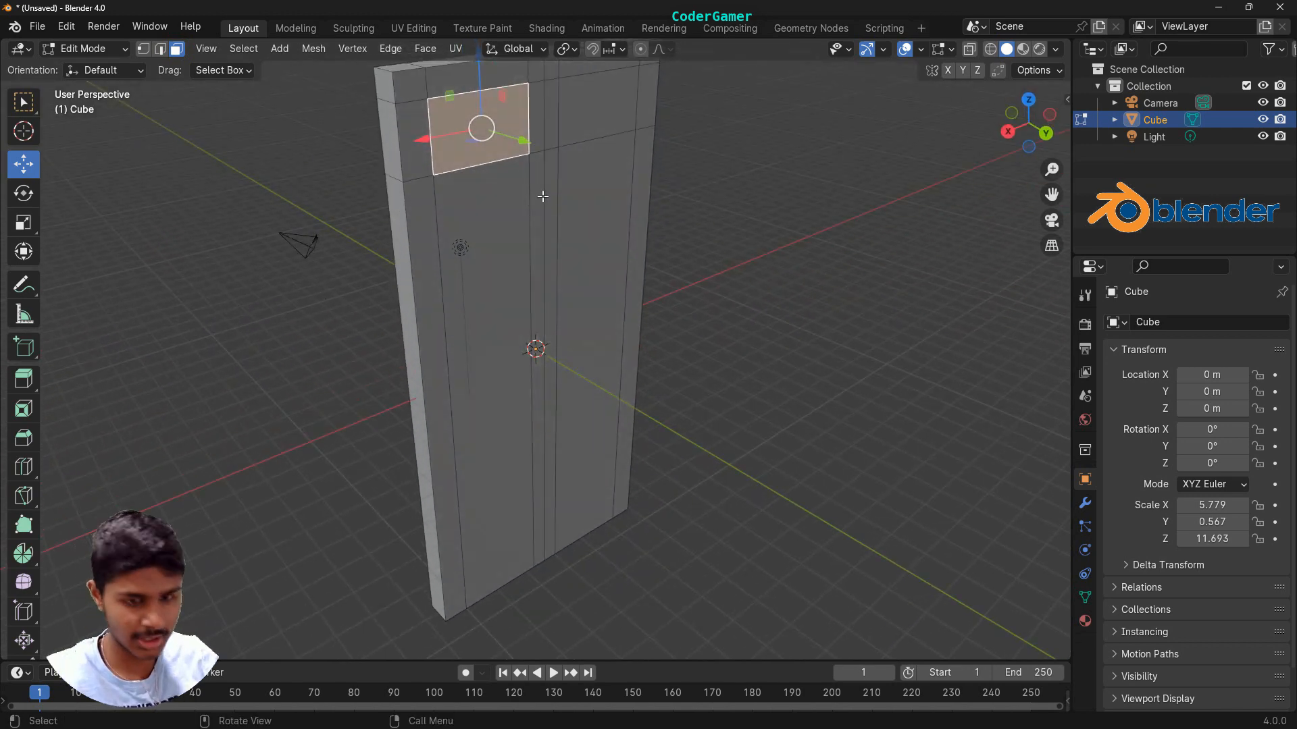
key("i")
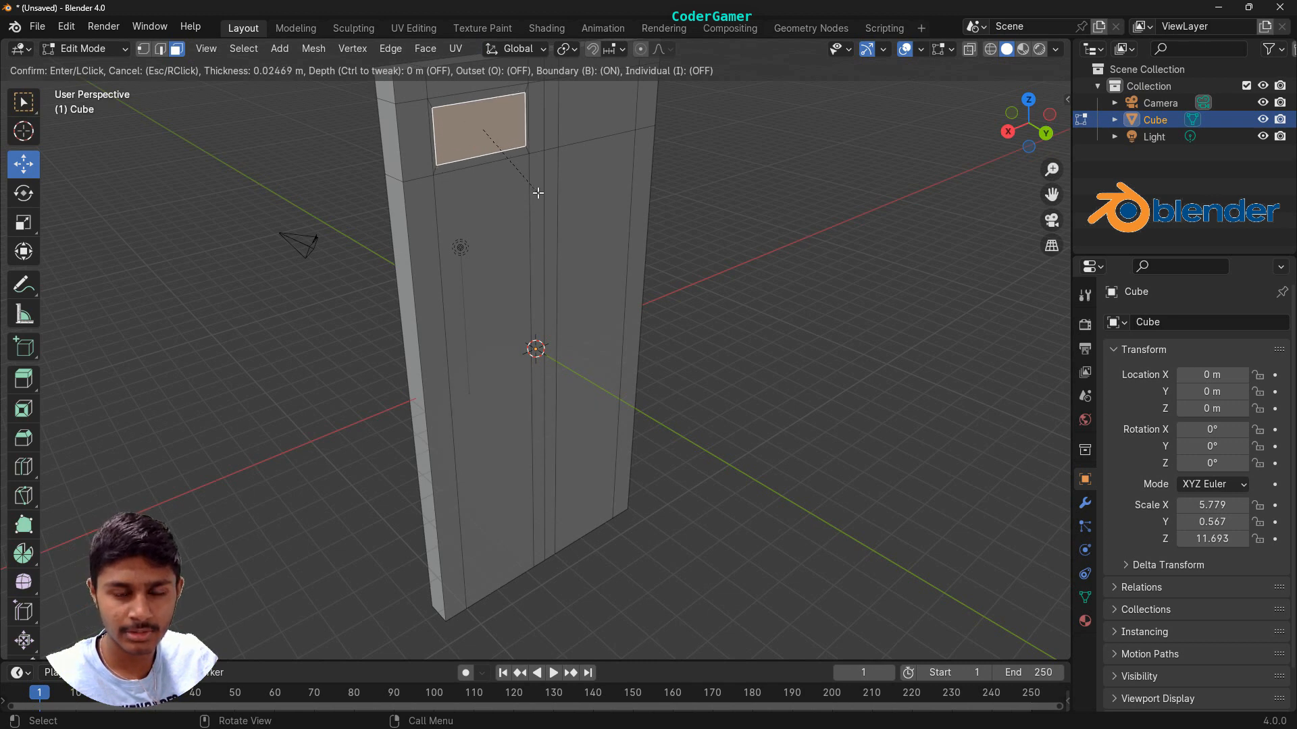
key("Escape")
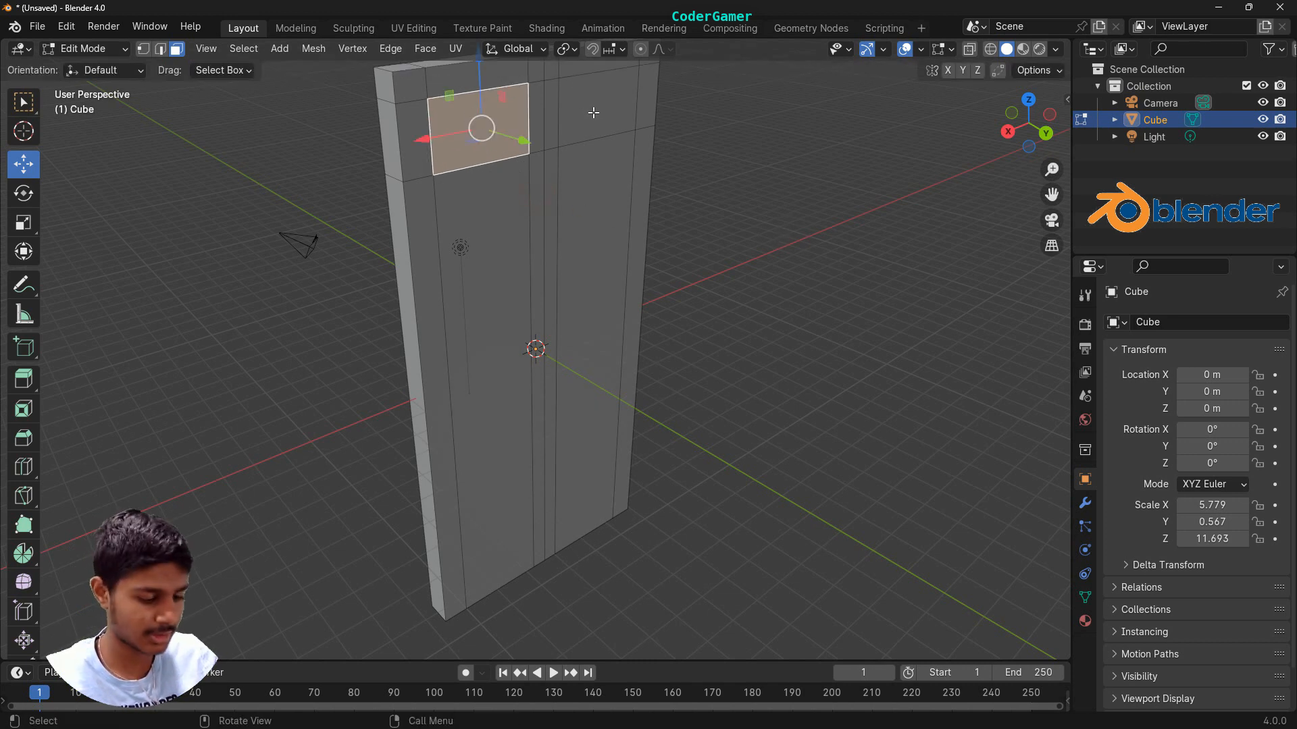
Add the other three upper panel faces on both sides of the door to the selection and inset all four by about 0.02 m
left_click(593, 115, "shift")
middle_click_drag(695, 310, 835, 241)
left_click(551, 145)
left_click(481, 123, "shift")
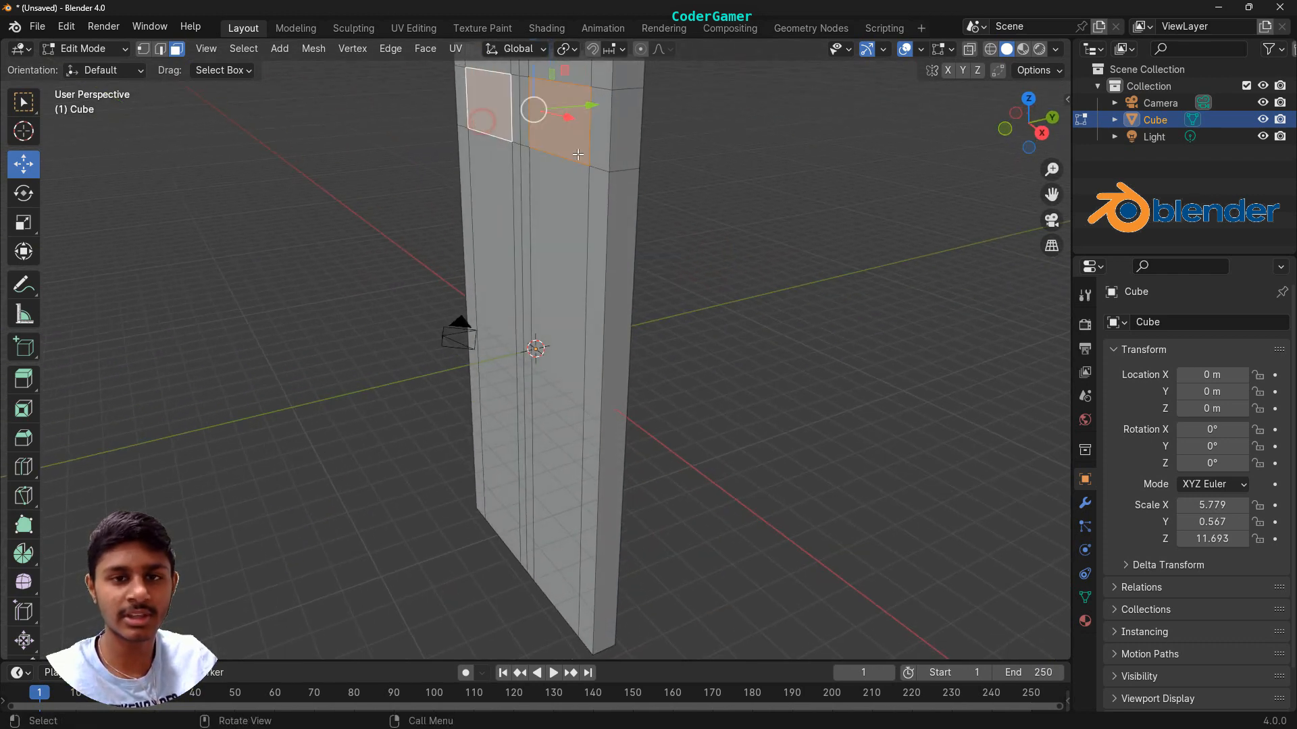
key("i")
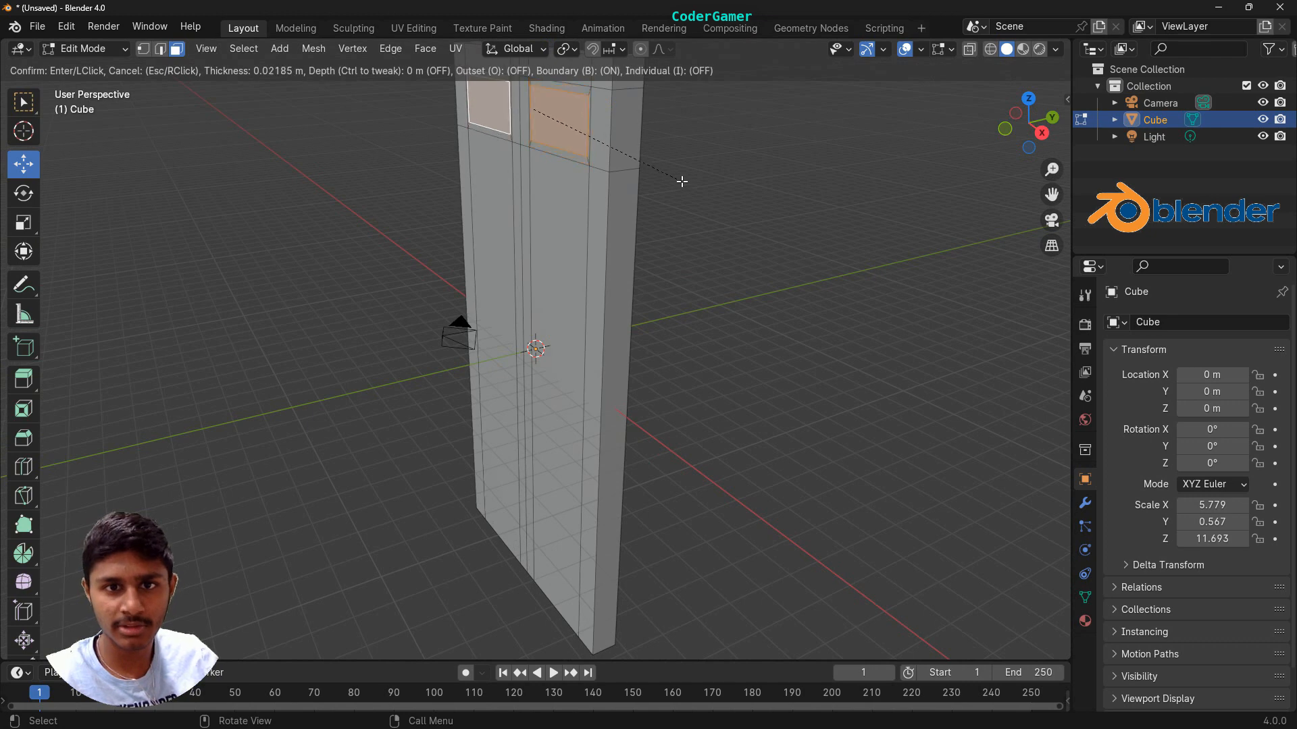
left_click(682, 183)
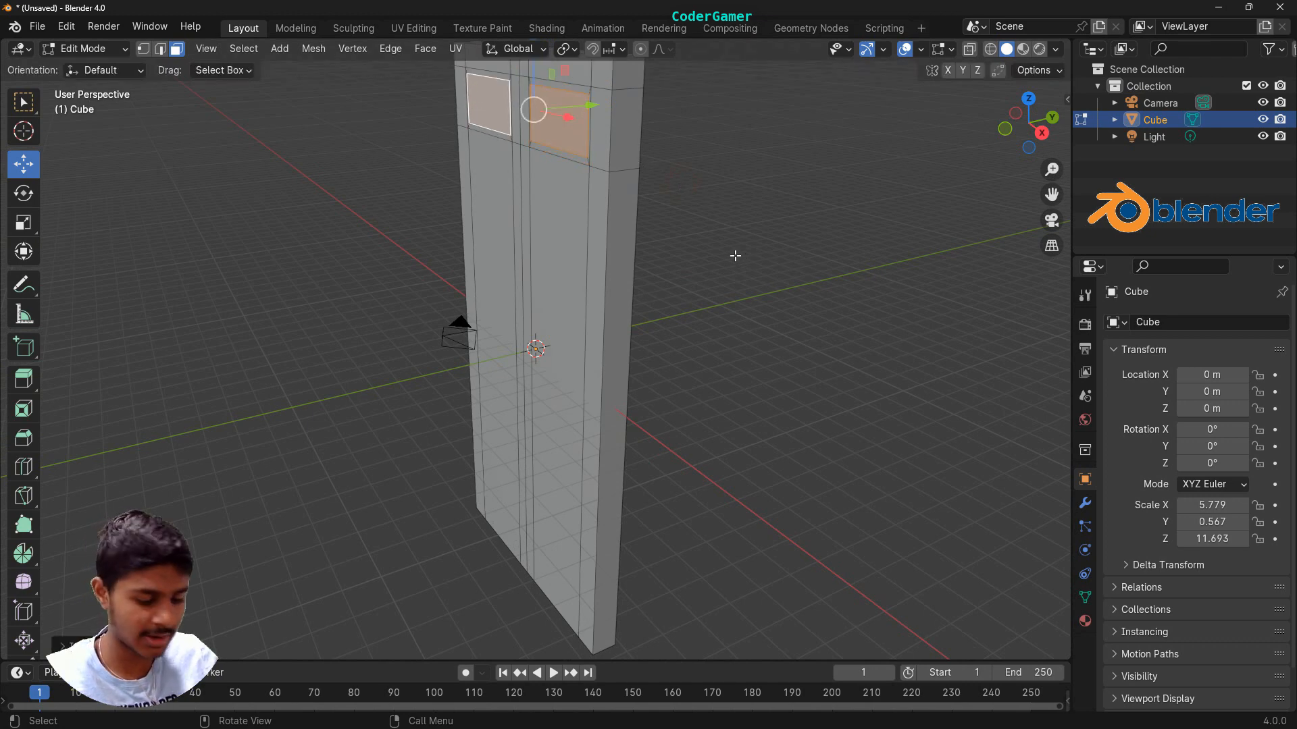
Examine the upper panel insets on the door's +Y side
middle_click_drag(735, 256, 894, 229)
scroll(754, 193, "up", 3)
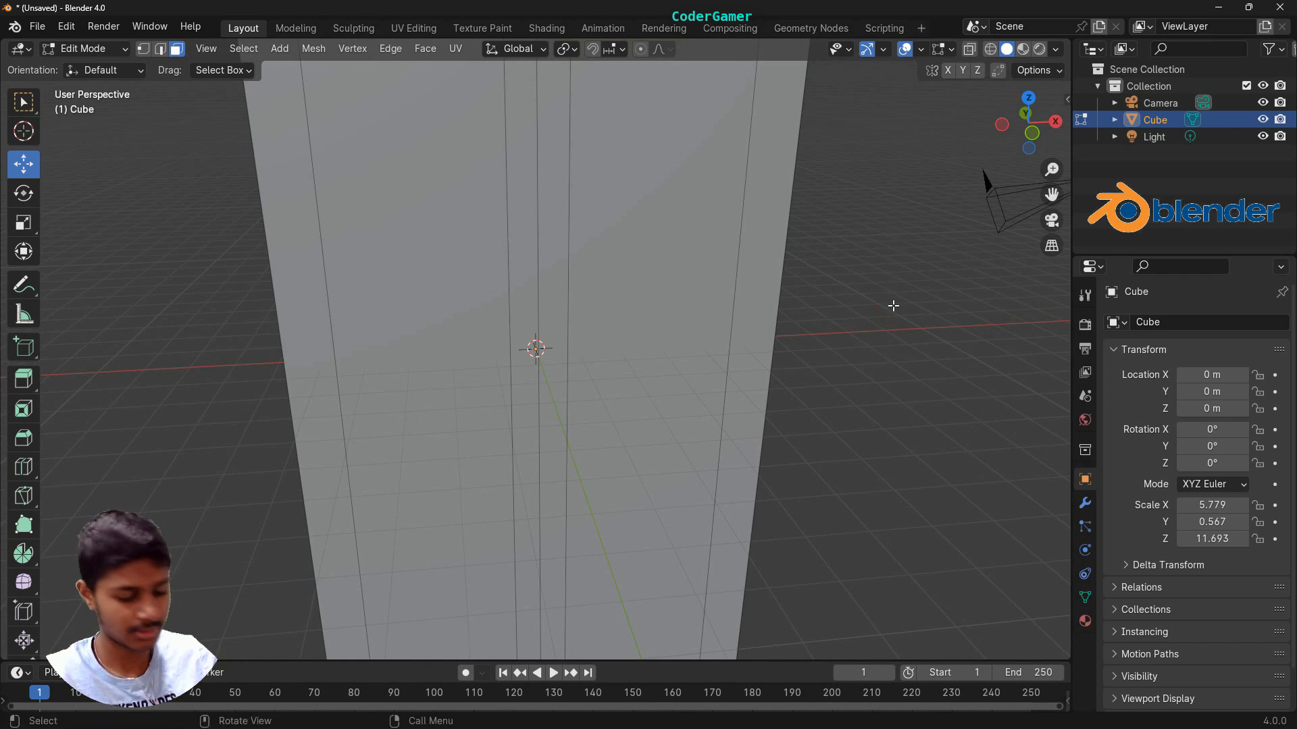
middle_click_drag(895, 301, 153, 308)
scroll(313, 121, "down", 5)
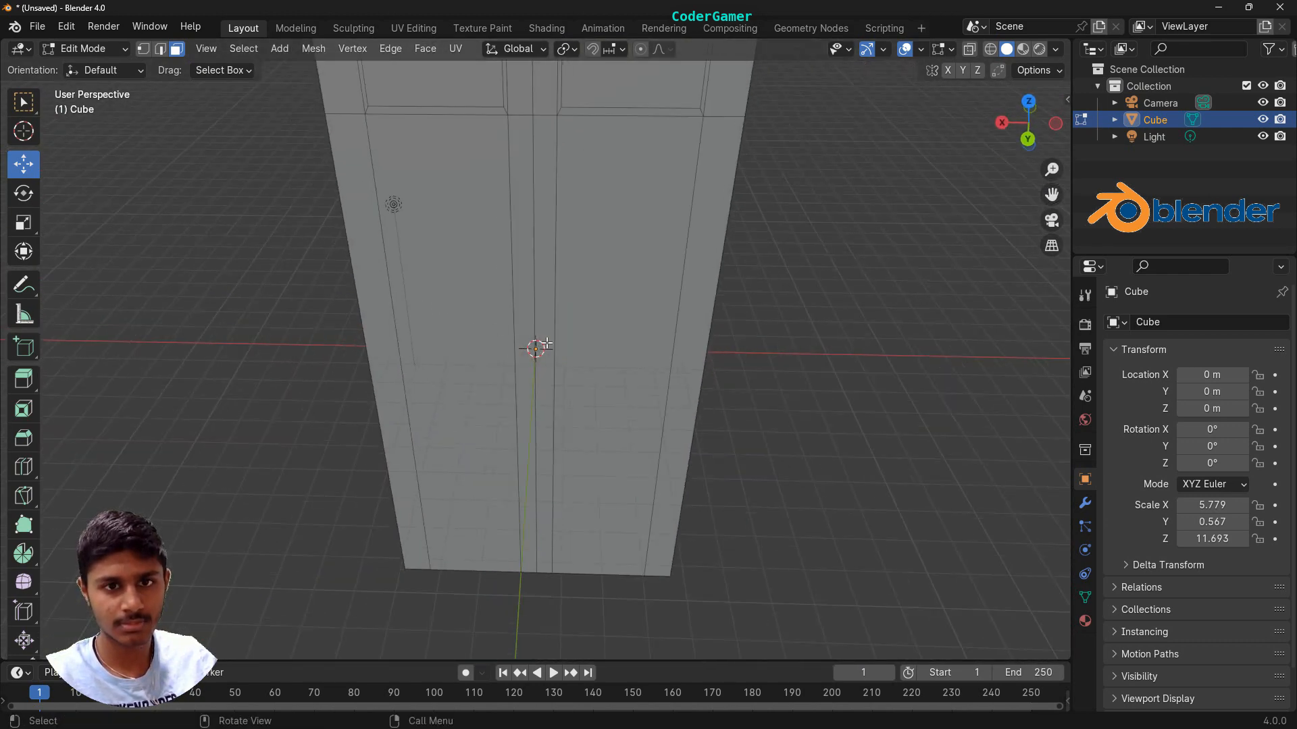
scroll(749, 365, "up", 3)
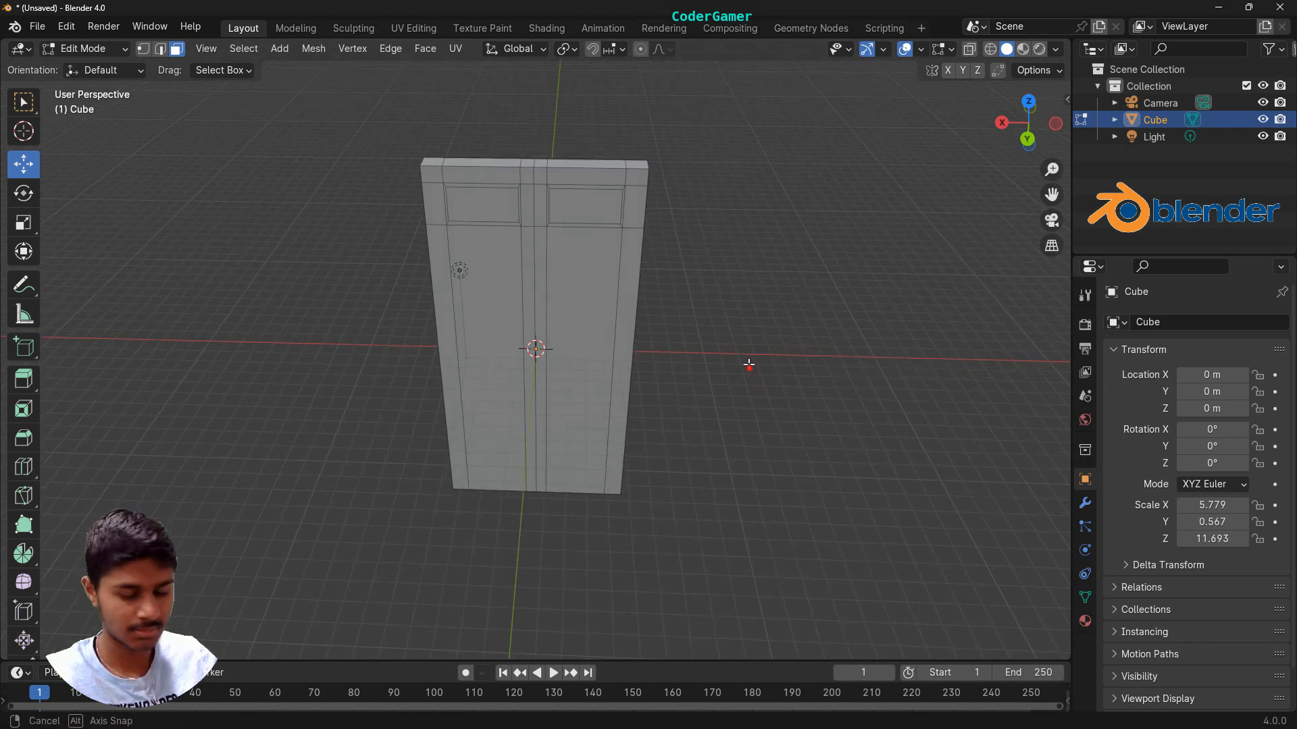
scroll(520, 132, "up", 1)
scroll(587, 182, "down", 2)
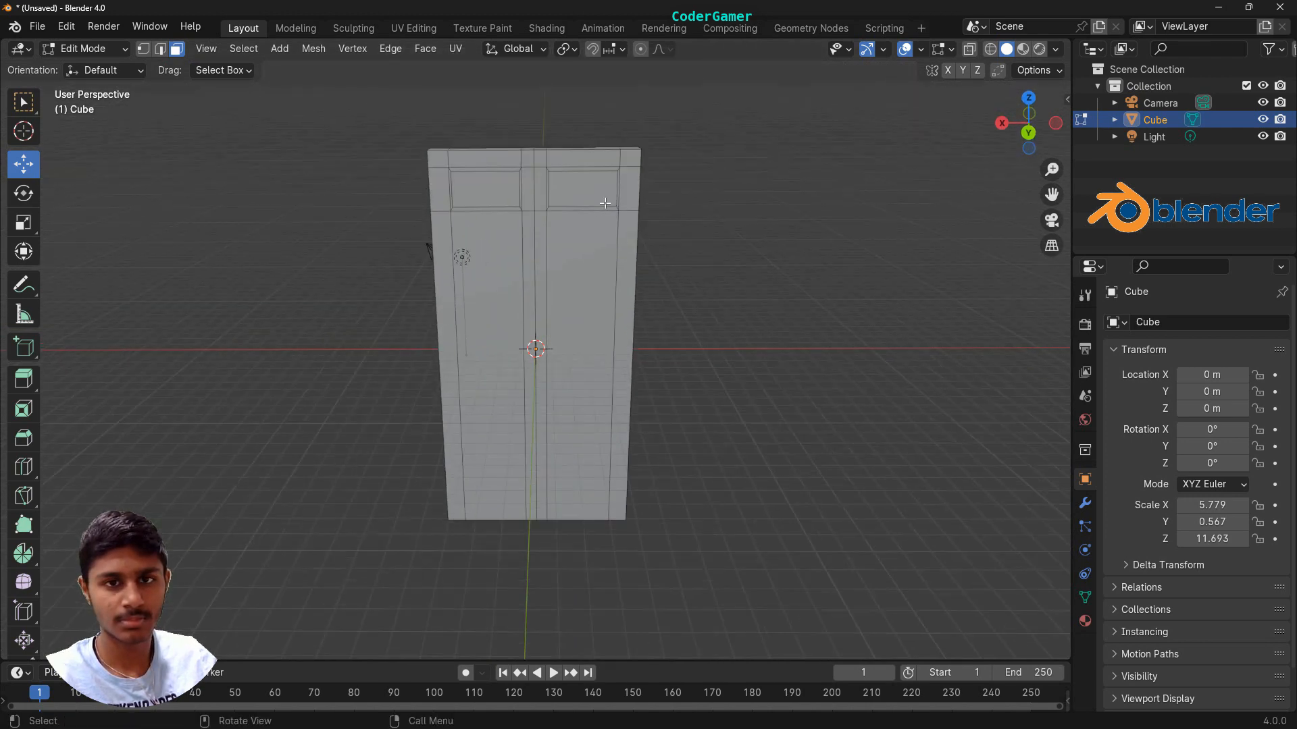
middle_click_drag(762, 237, 750, 184)
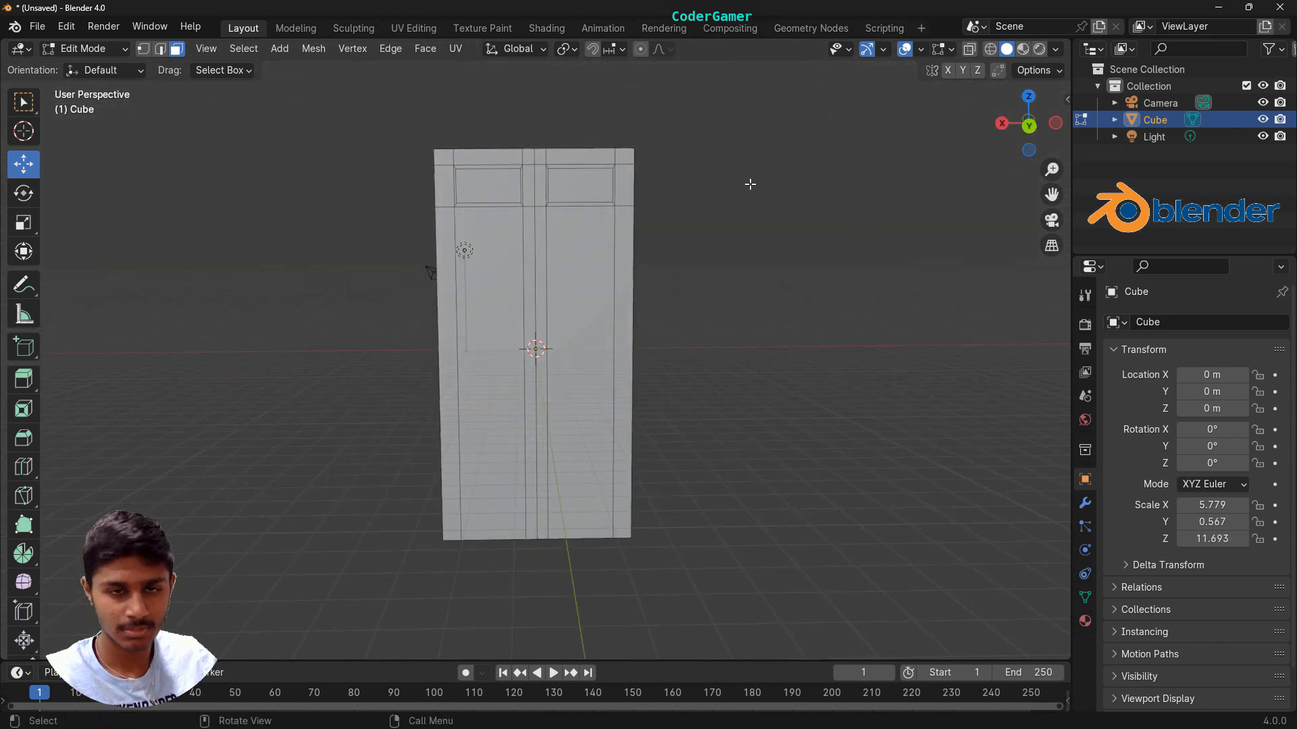
Restore the selection of the inset upper panel faces and scale them slightly inward along X
left_click(678, 251, "alt")
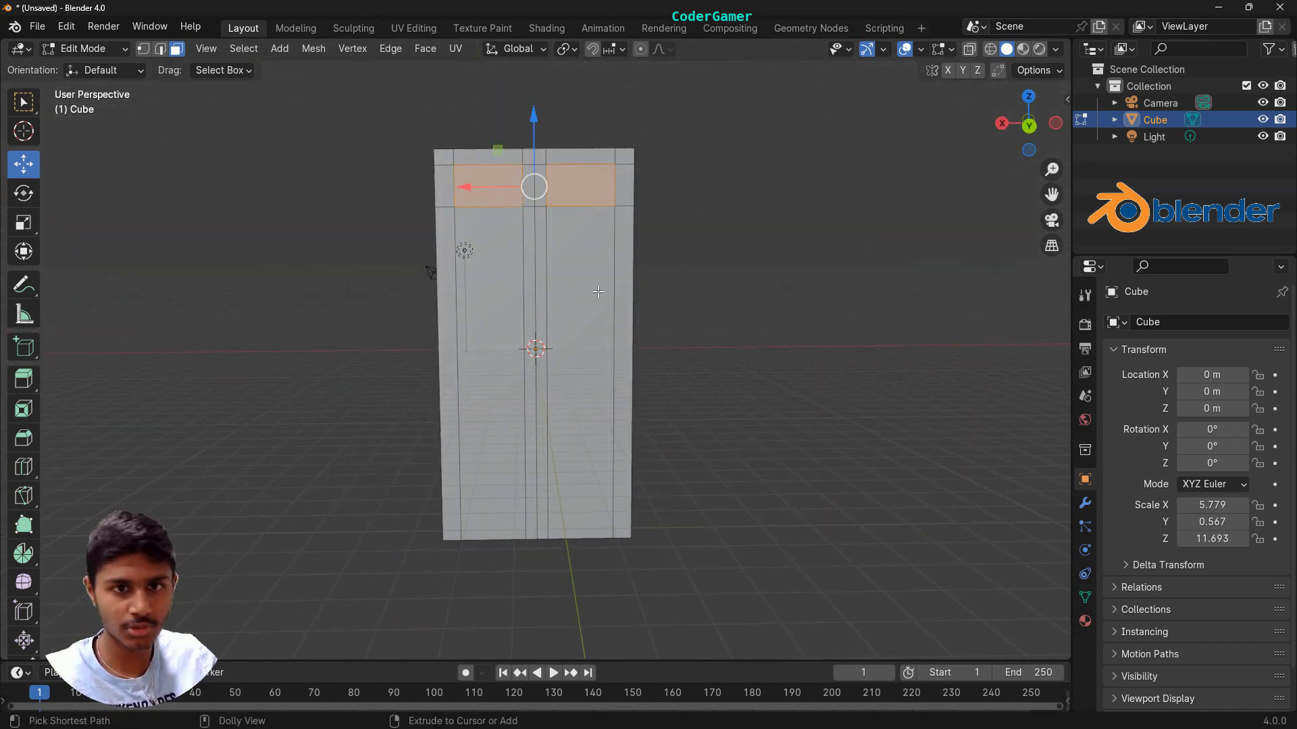
key("ctrl+shift+z")
left_click(23, 223)
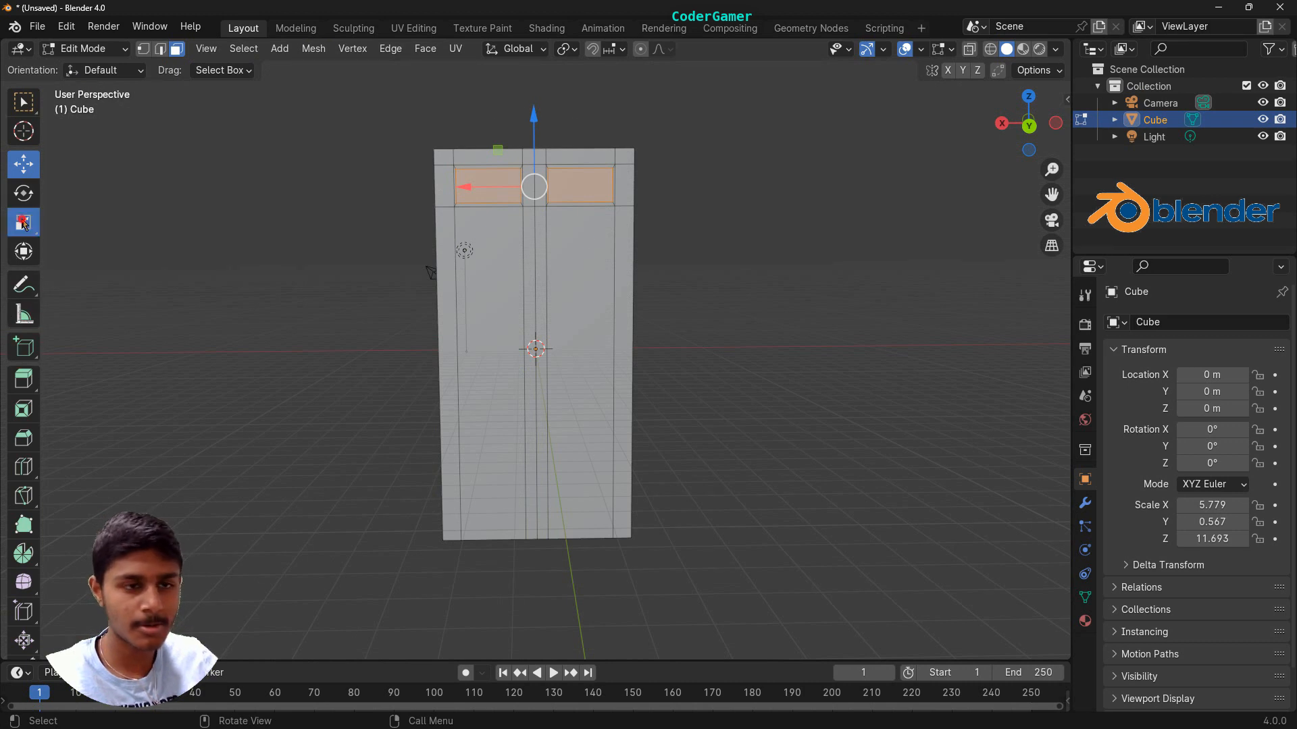
scroll(466, 113, "up", 2)
left_click_drag(466, 112, 470, 113)
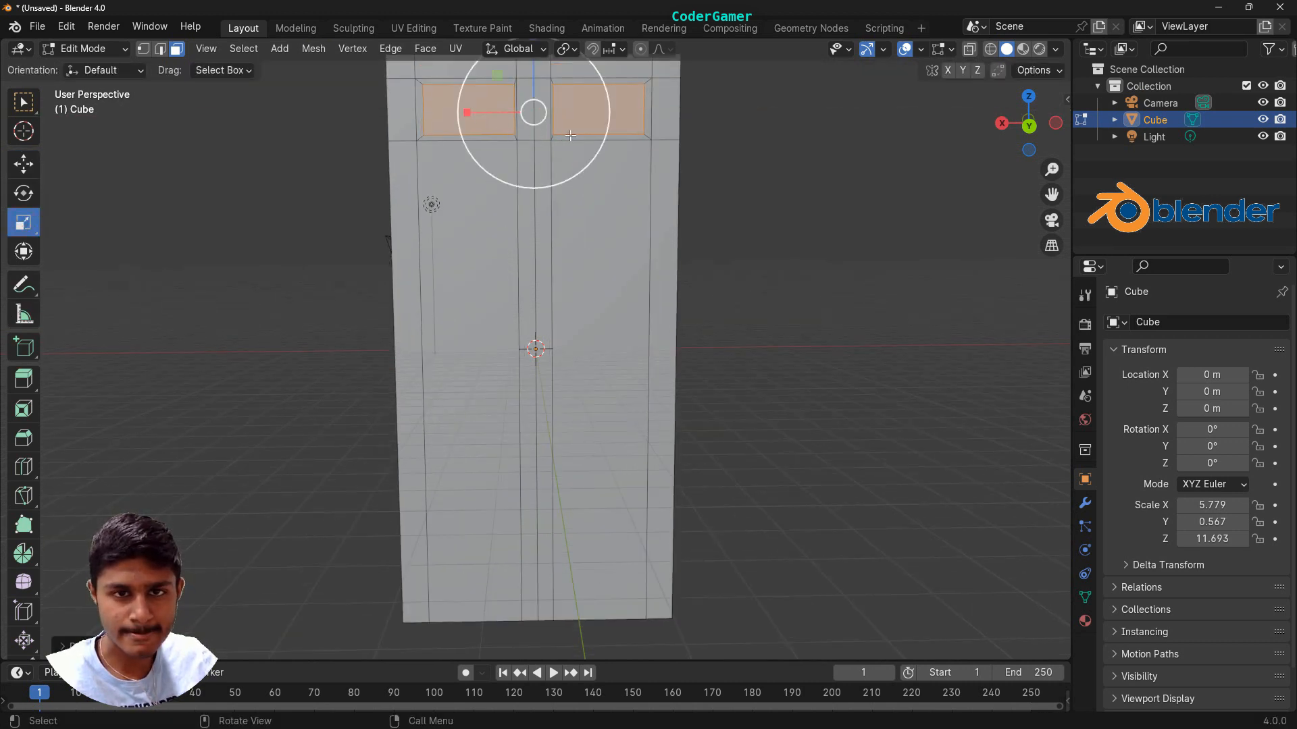
Select the upper +X inset panel face on the -Y side and move it slightly outward along X
left_click(447, 111)
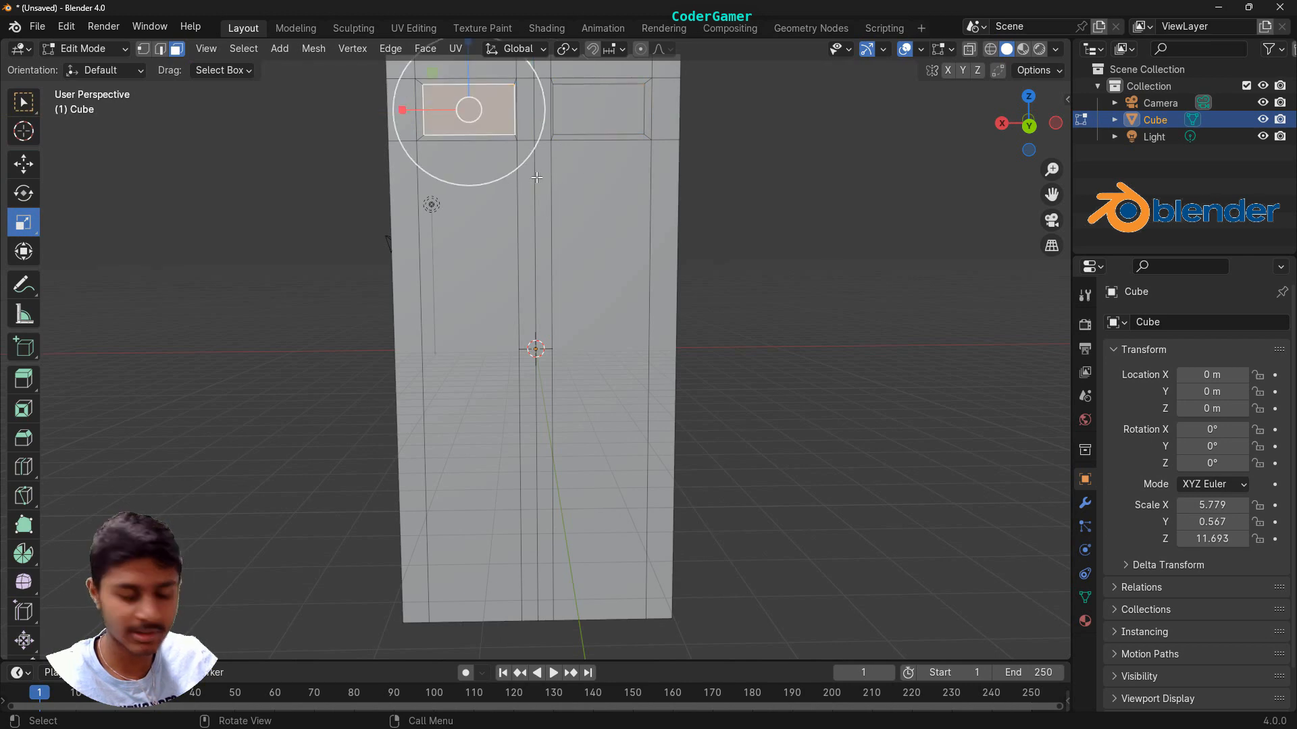
middle_click_drag(257, 229, 568, 137)
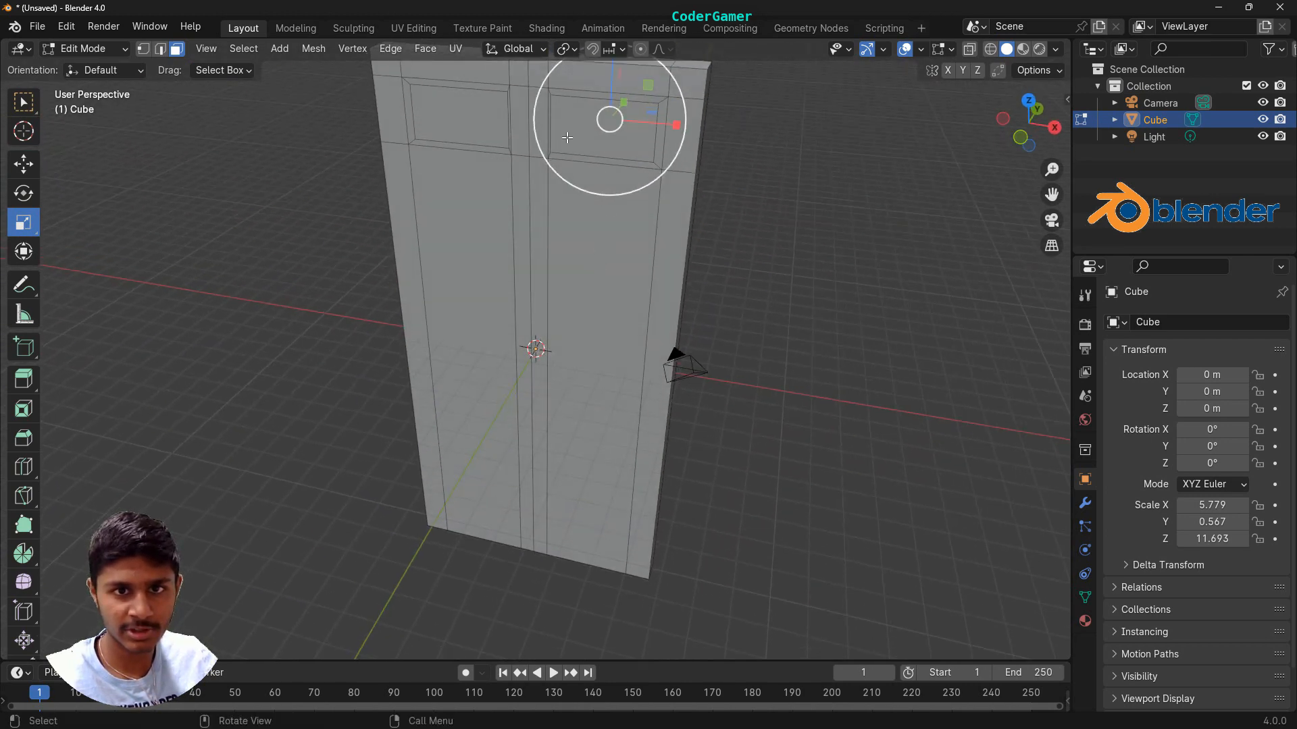
left_click(567, 138)
left_click(23, 164)
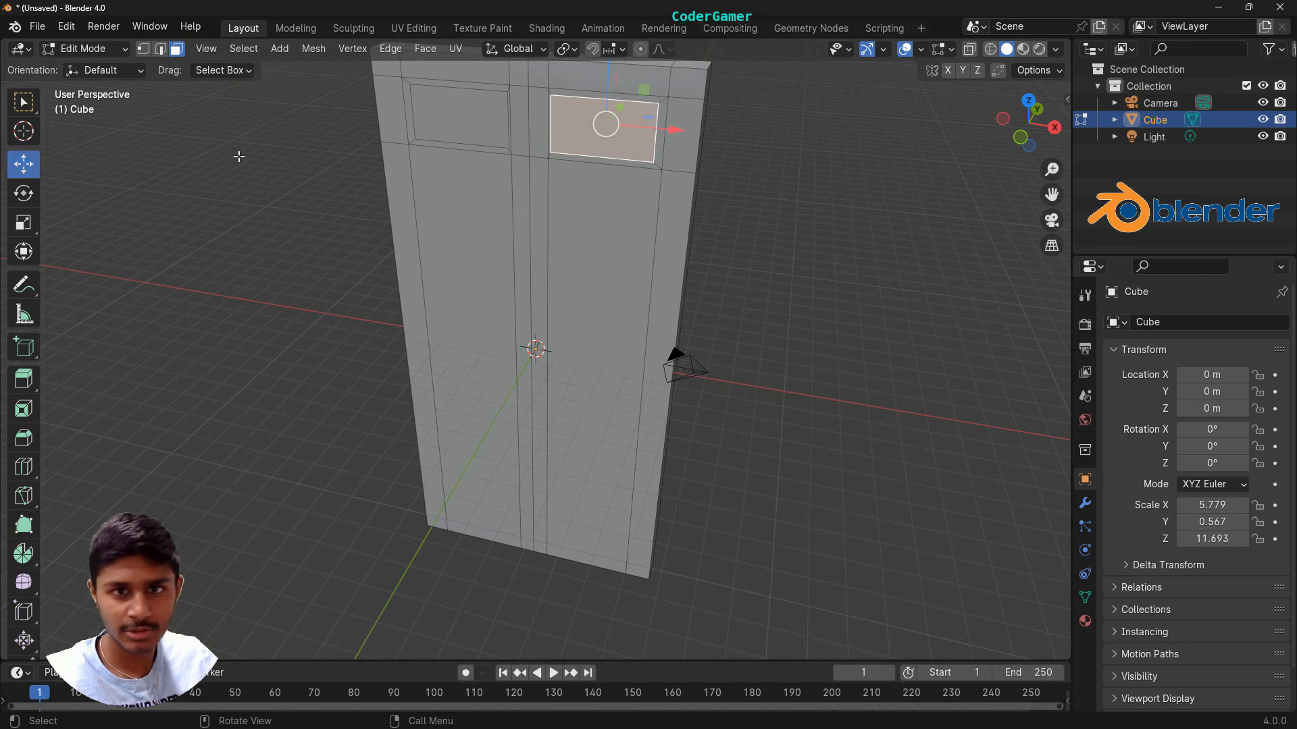
left_click_drag(677, 130, 754, 142)
Select the upper -X inset panel face on the +Y side and move it slightly along X toward the door's side edge
left_click(456, 132)
middle_click_drag(348, 197, 594, 141)
left_click(594, 138)
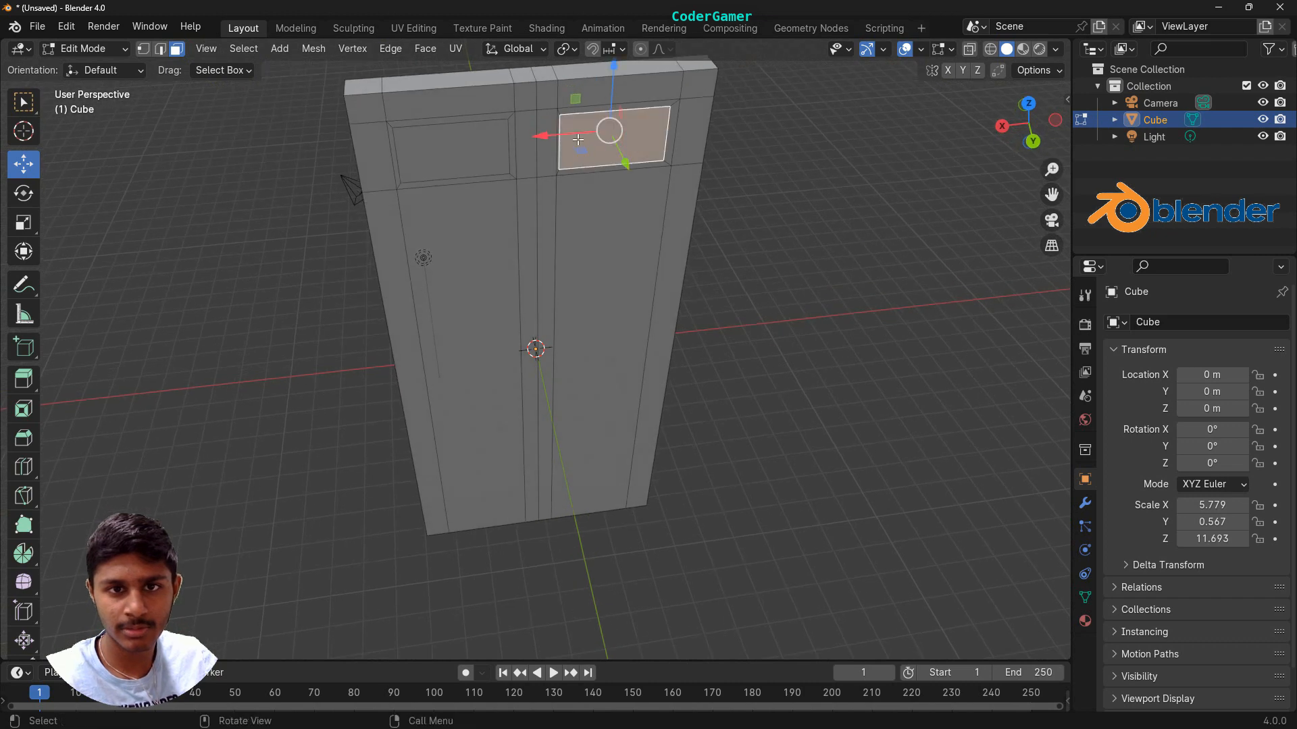
left_click_drag(546, 136, 551, 140)
left_click(782, 188)
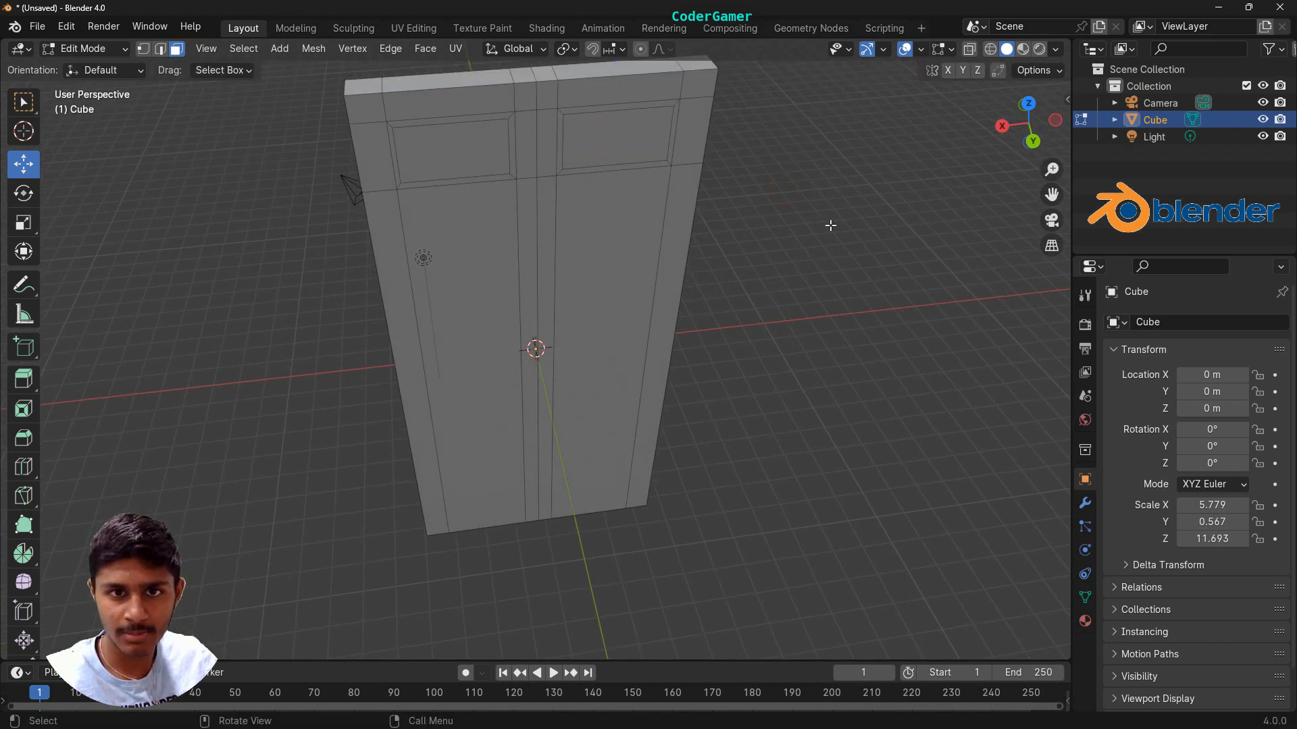
Select the upper +X inset panel face on the -Y side and nudge it along X back toward the door's centre
scroll(833, 225, "up", 1)
scroll(598, 184, "down", 1)
left_click(467, 156)
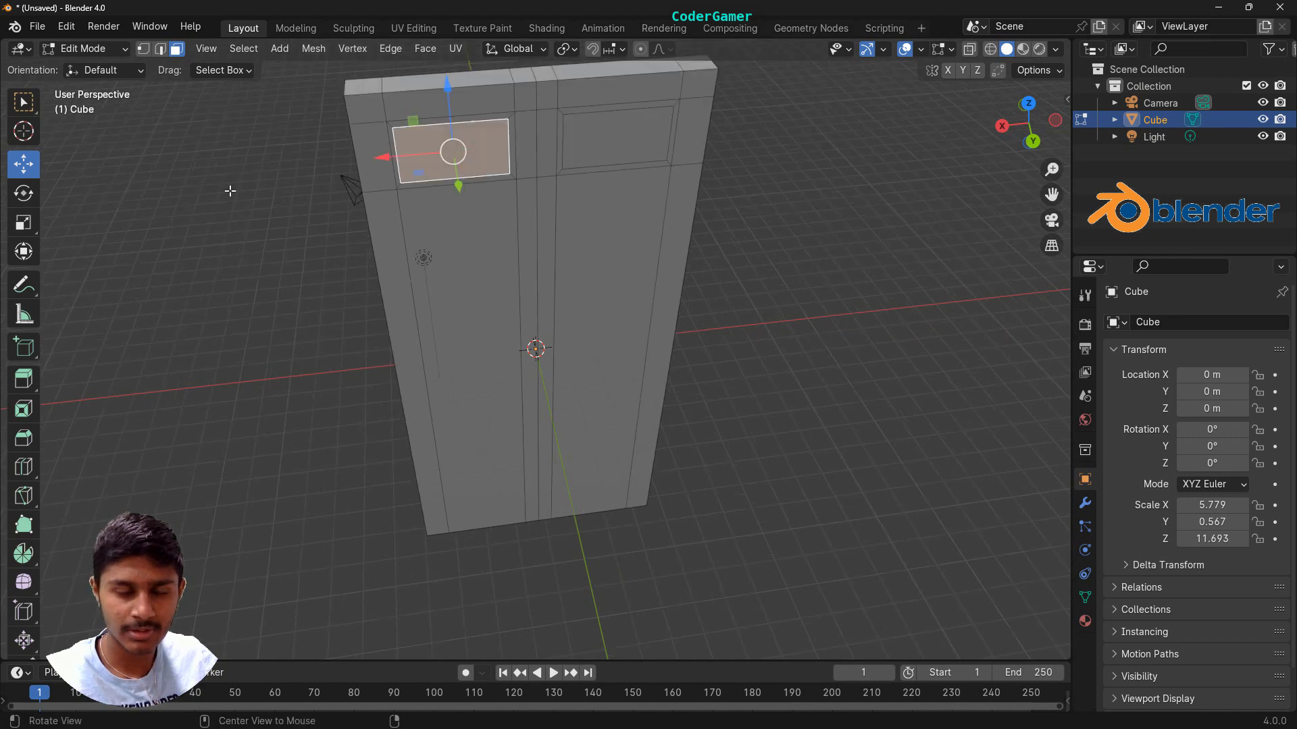
middle_click_drag(468, 156, 630, 134)
left_click(613, 143, "shift")
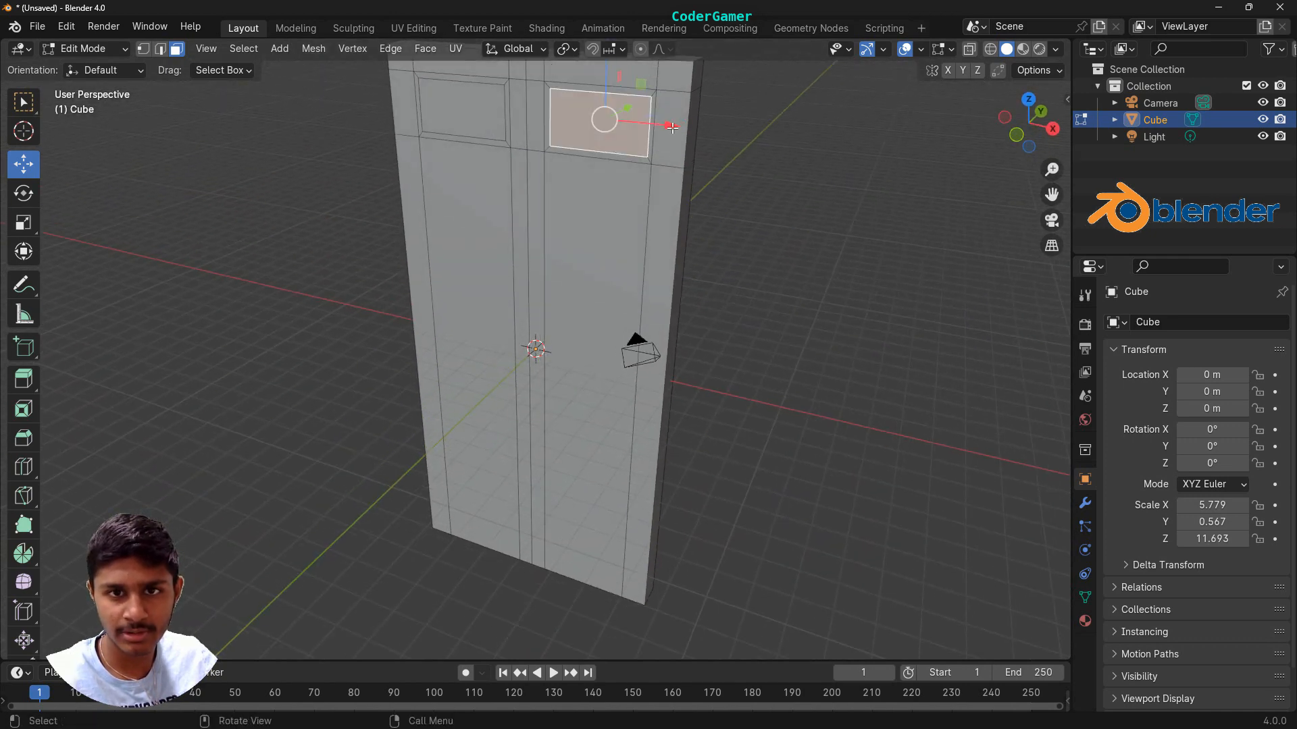
left_click_drag(669, 127, 667, 129)
left_click(811, 280)
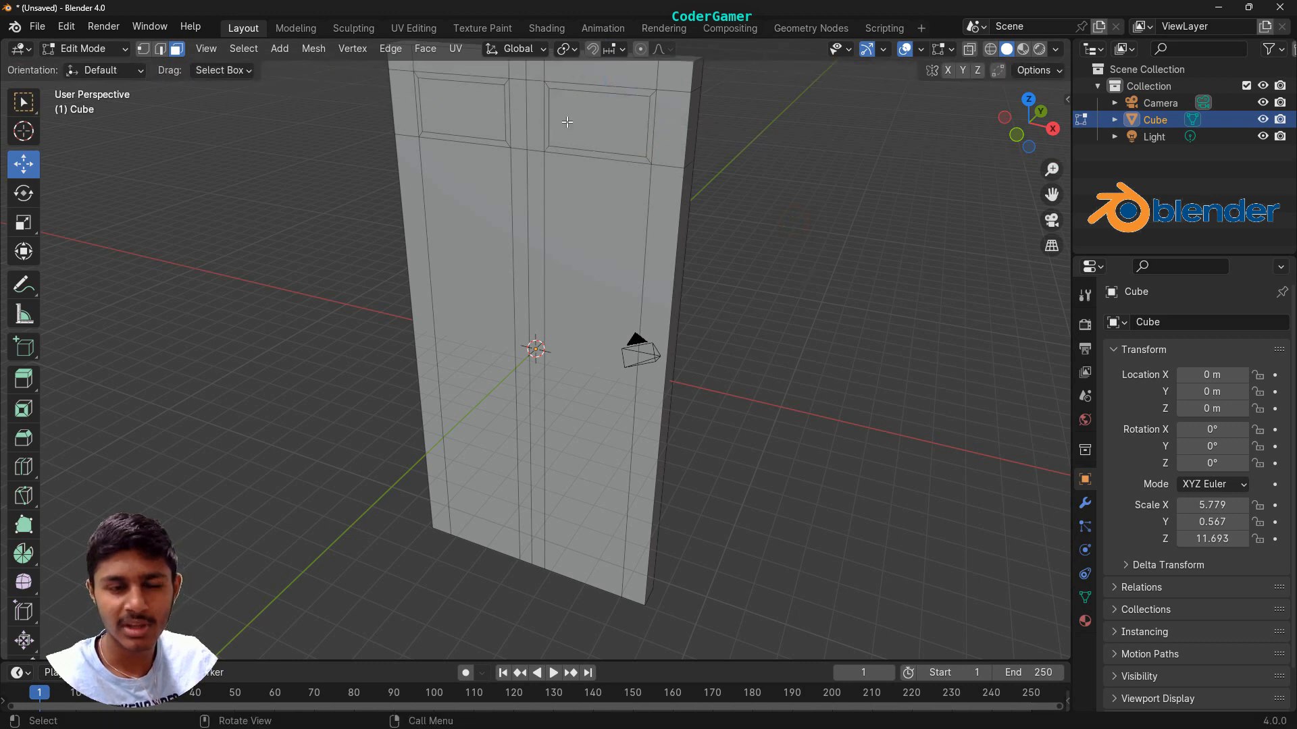
left_click(620, 129)
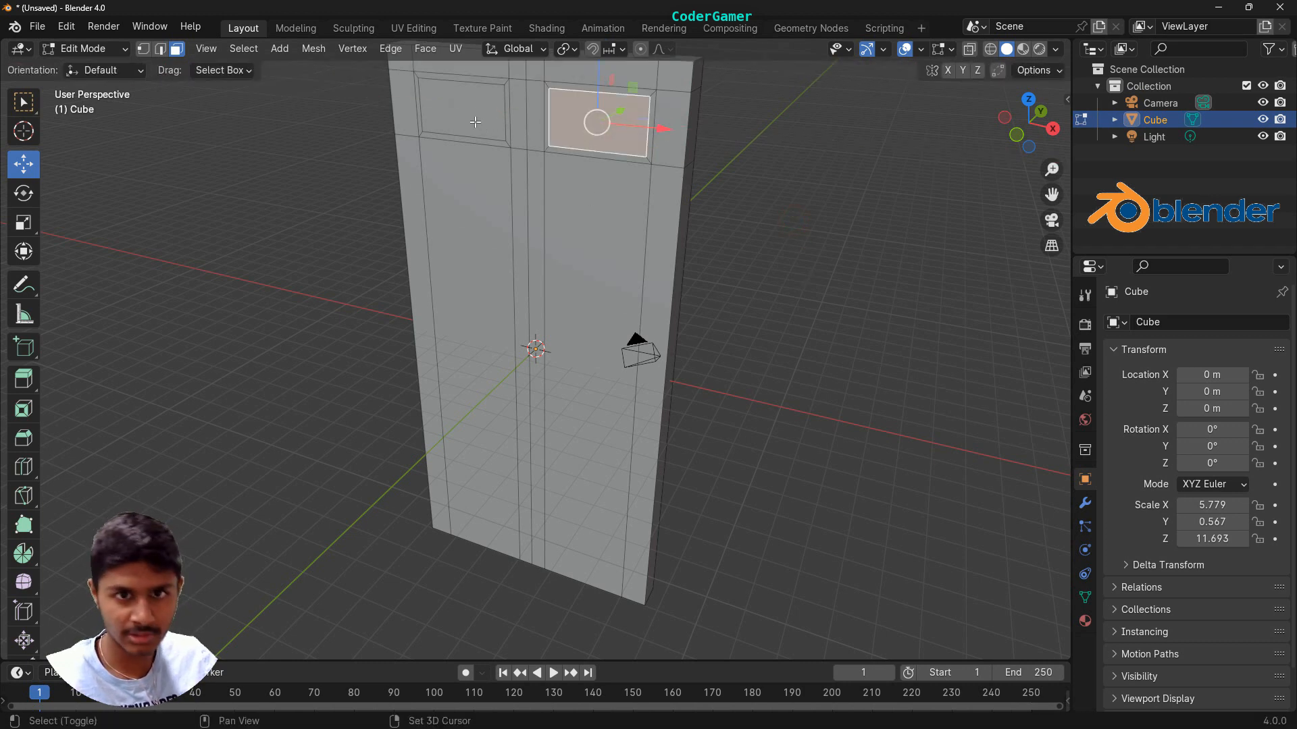
left_click(484, 124, "shift")
left_click(854, 238)
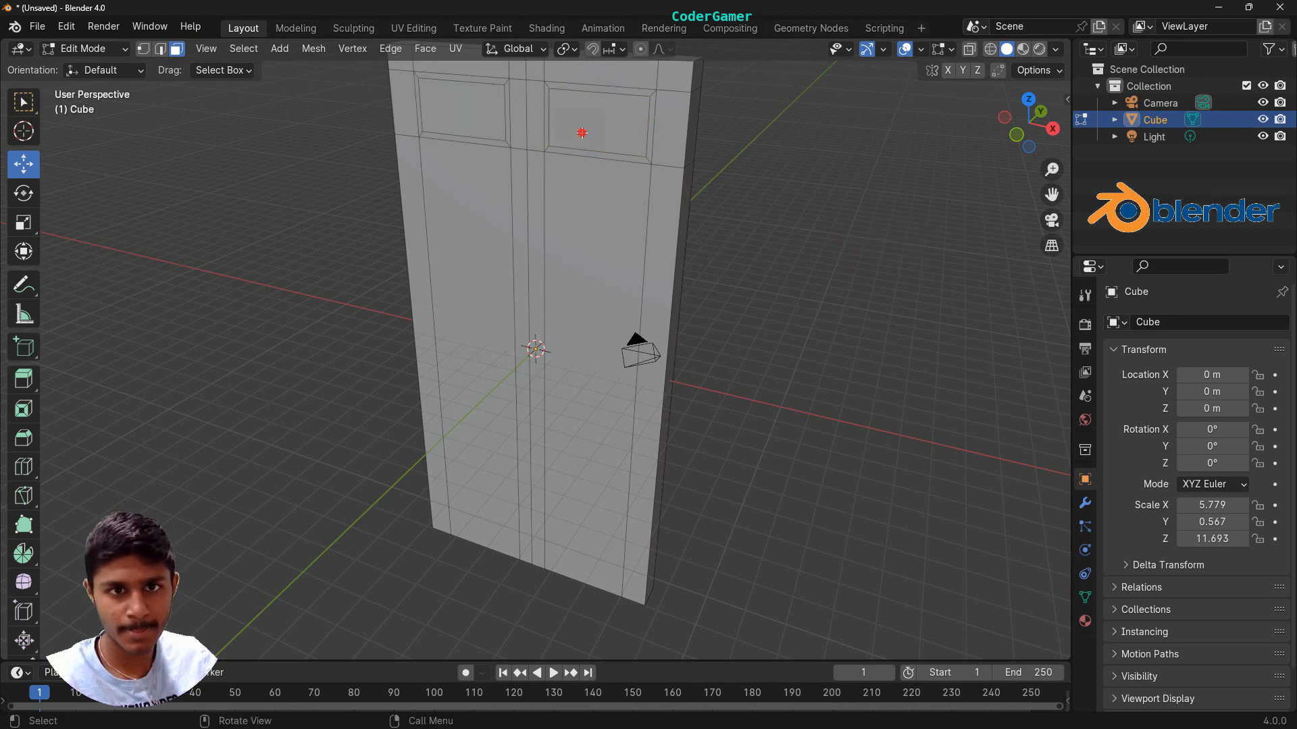
Select both upper inset panel faces on the -Y side and move them 0.25 m along Y into the door
left_click(582, 132)
left_click(466, 111, "shift")
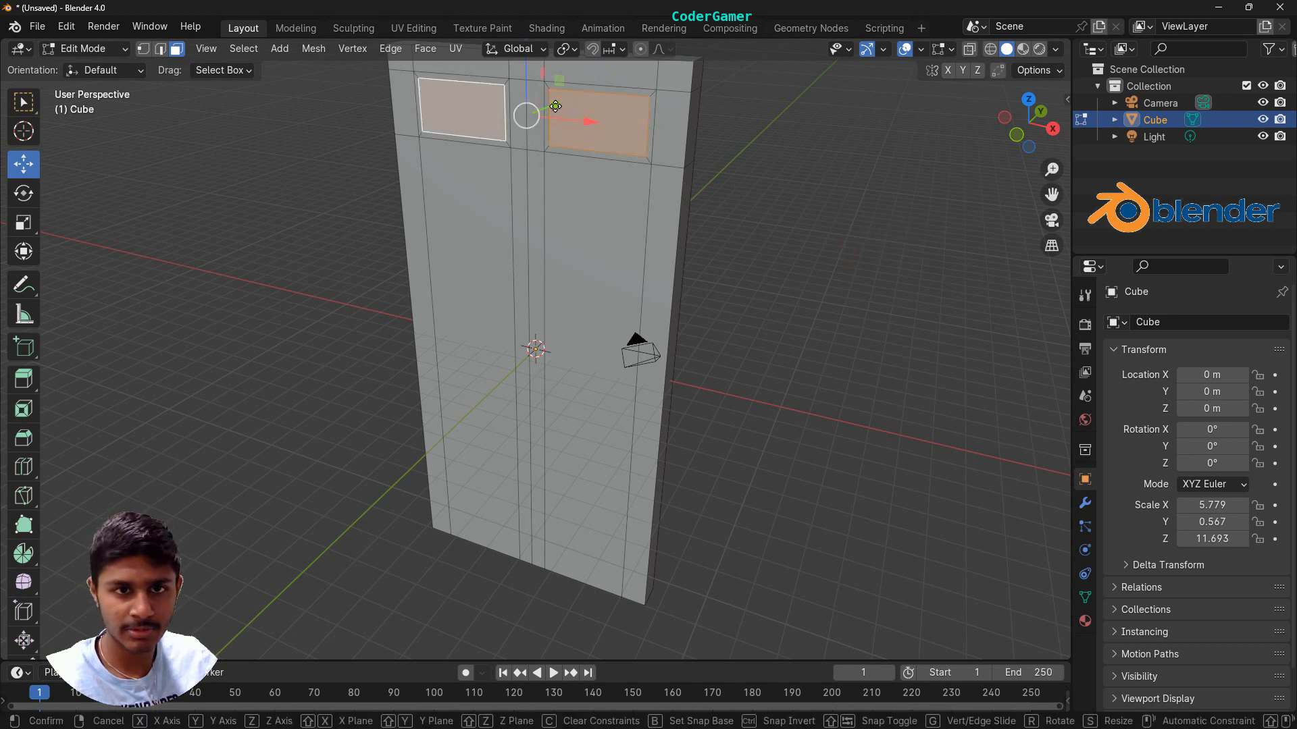
left_click_drag(552, 107, 556, 105)
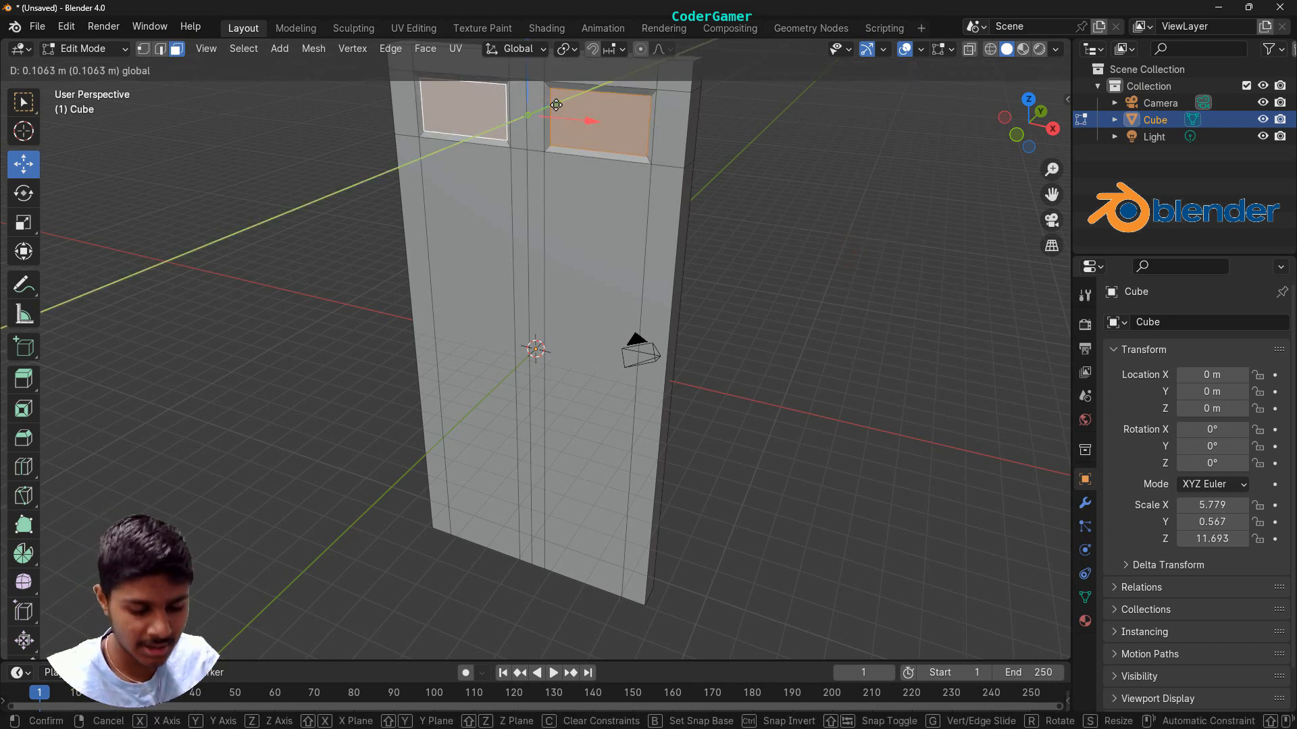
type(".5")
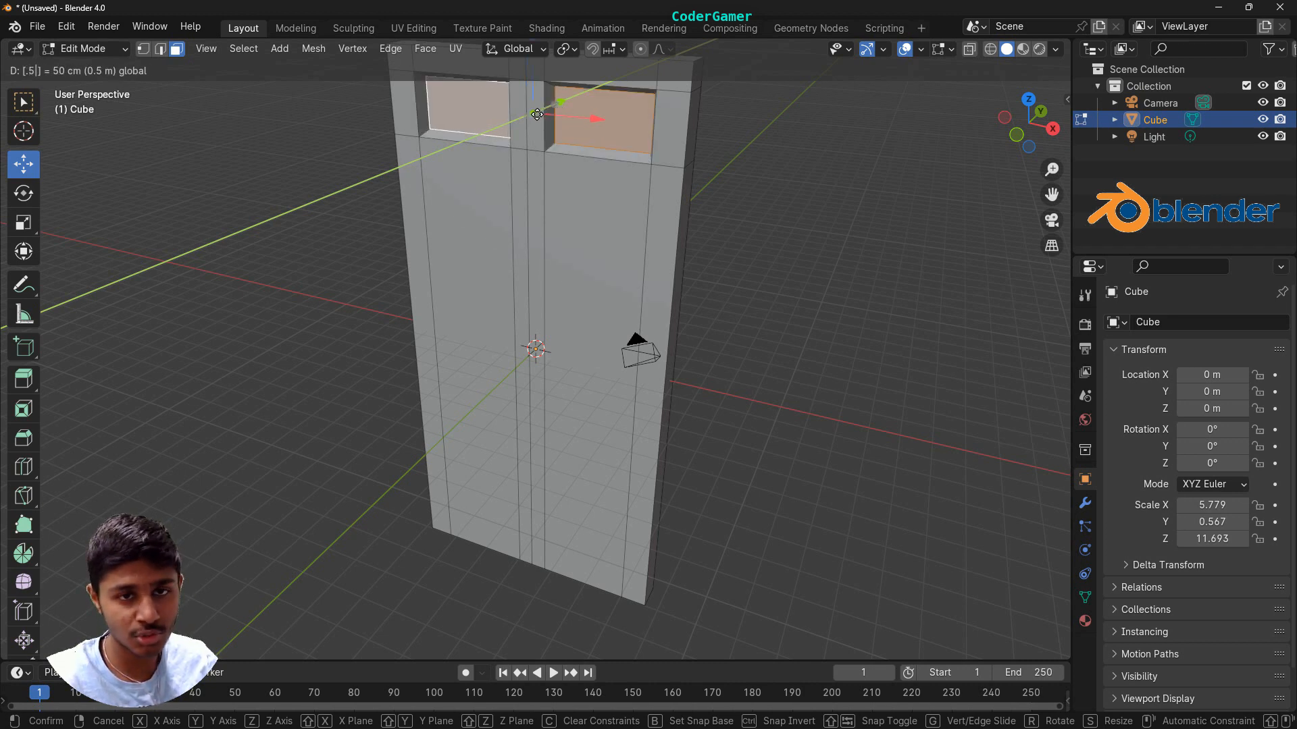
key("BackSpace")
key("BackSpace")
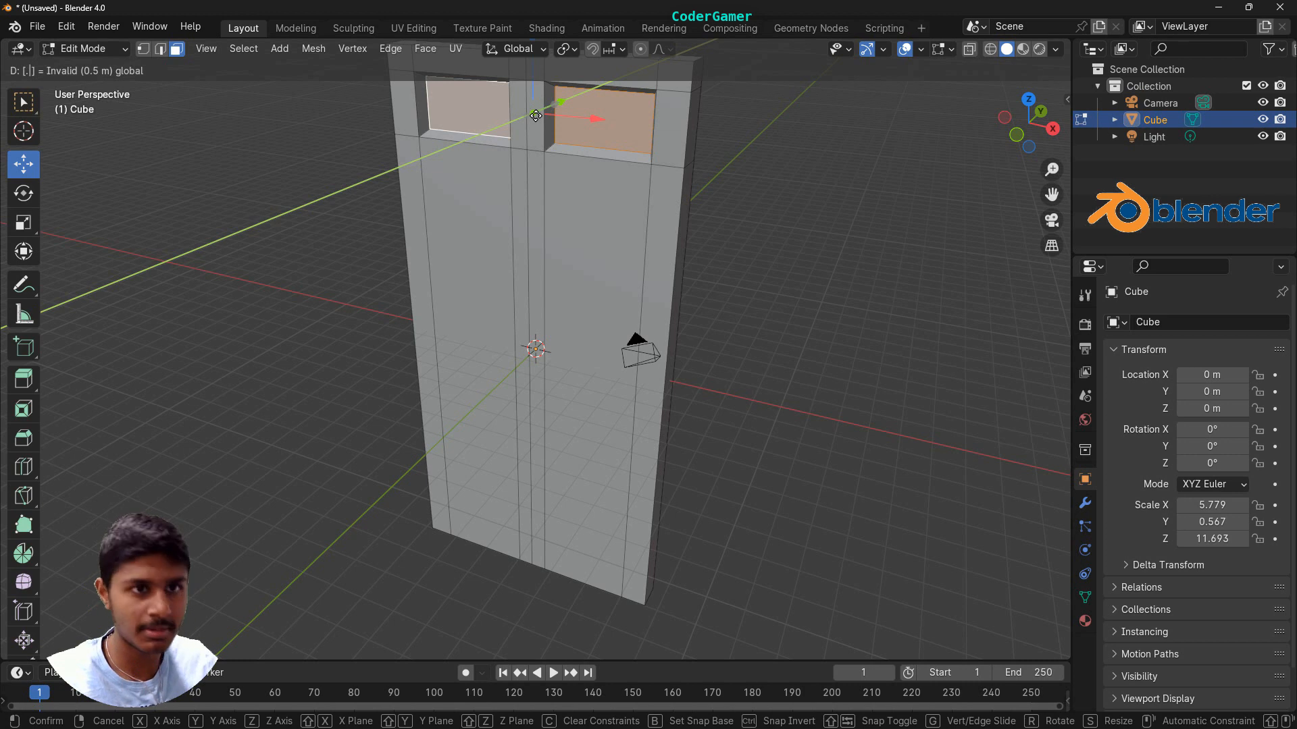
type(".2")
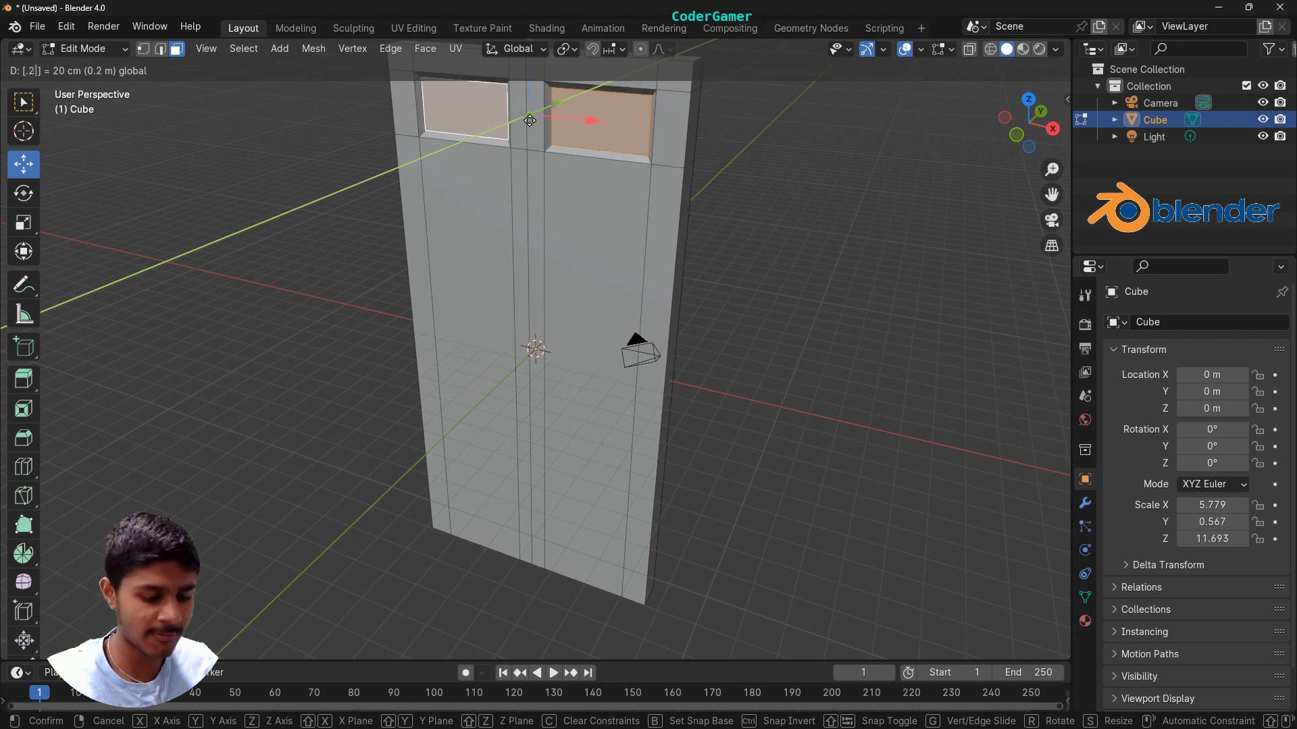
type("5")
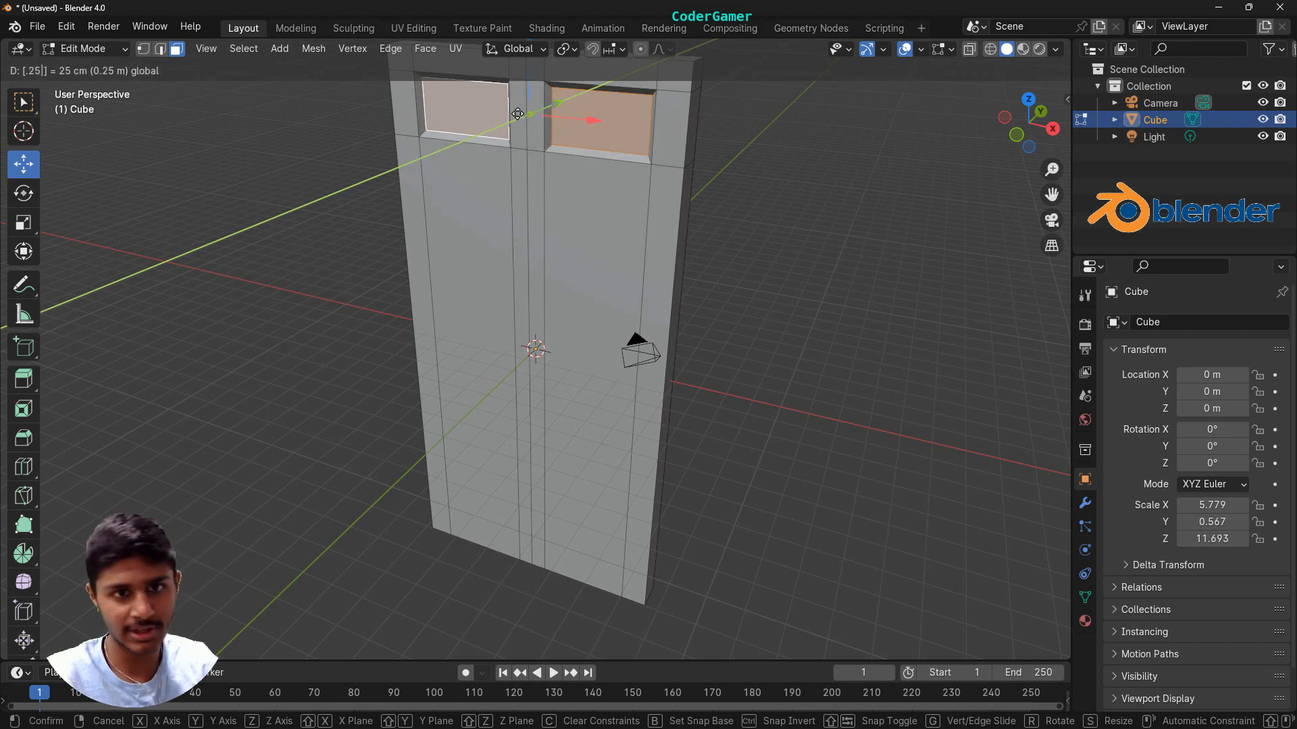
key("Return")
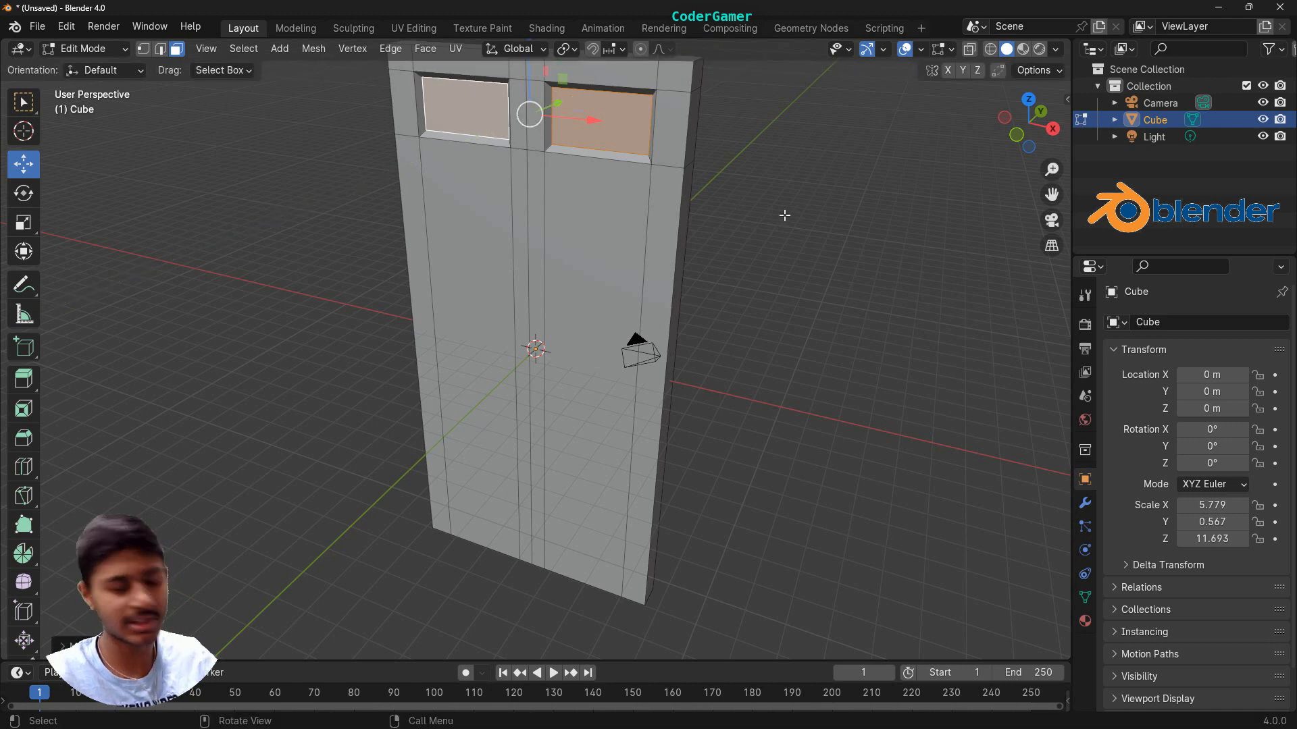
Select both upper inset panel faces on the +Y side and move them -0.25 m along Y into the door
left_click(802, 206)
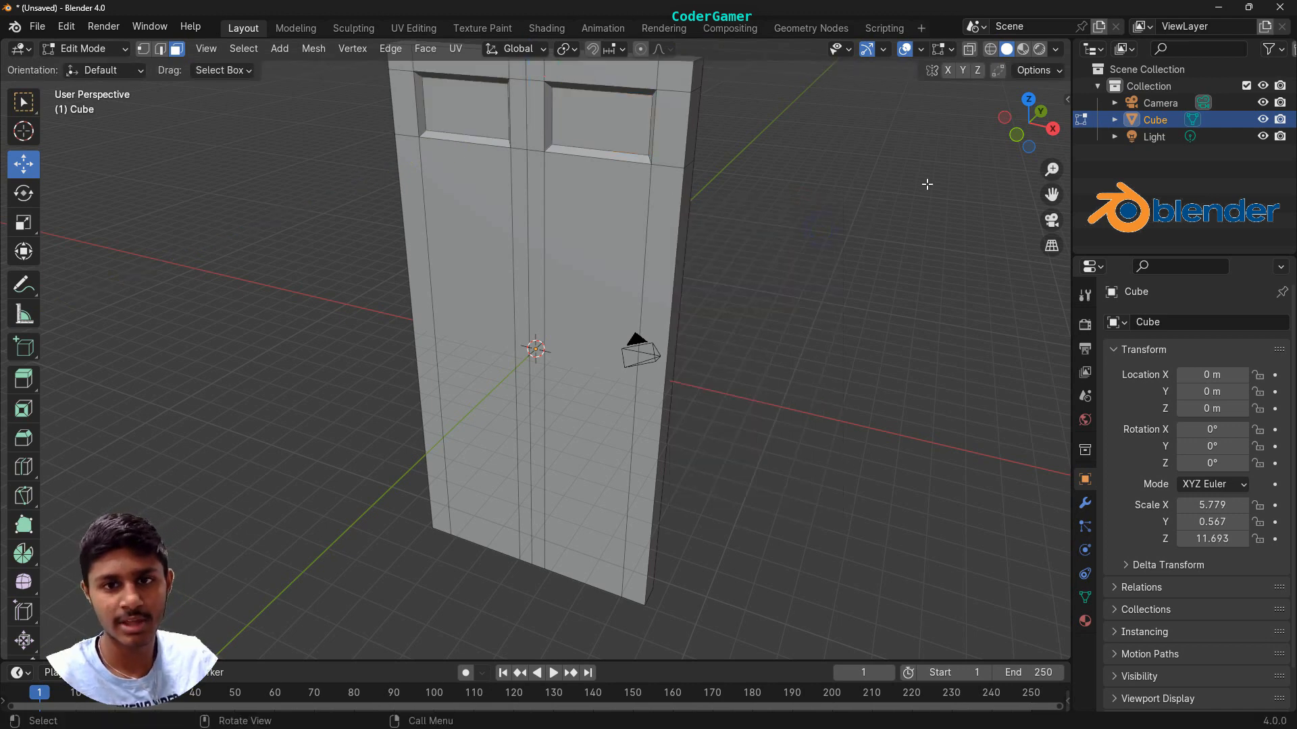
middle_click_drag(797, 265, 939, 273)
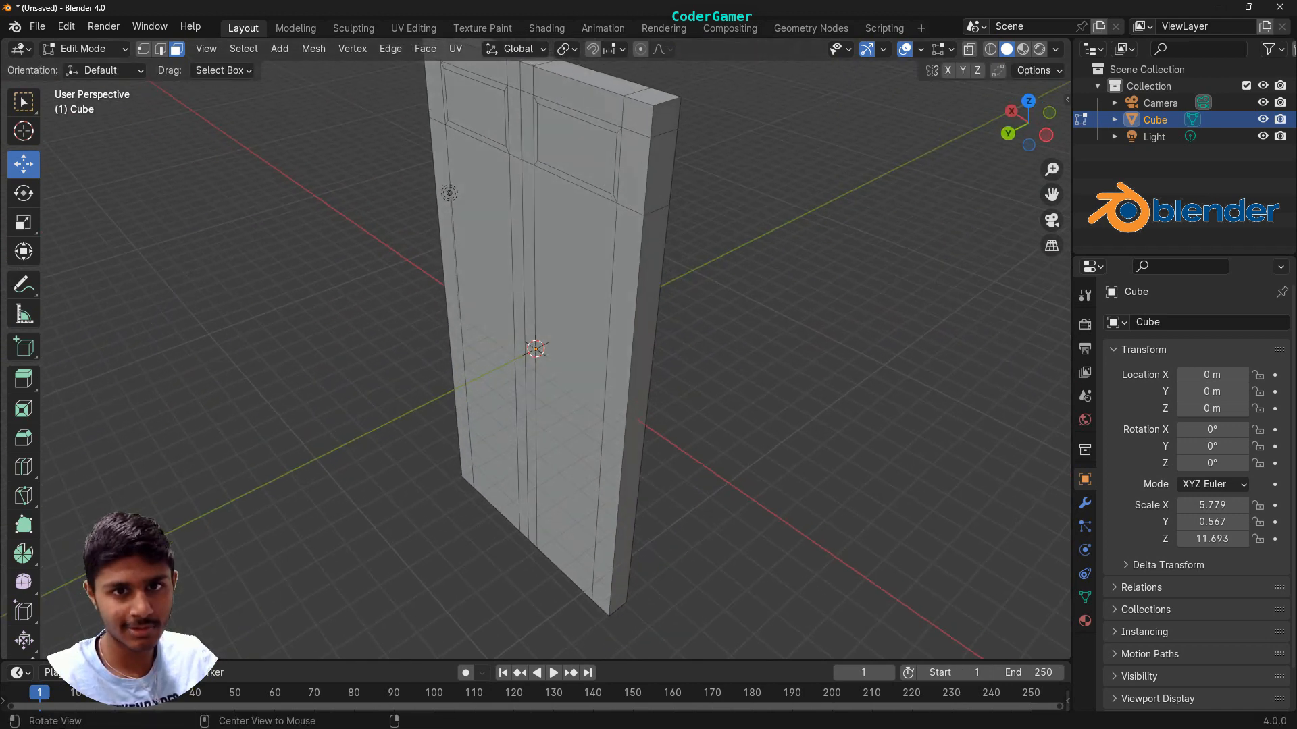
left_click(579, 162)
left_click(489, 124, "shift")
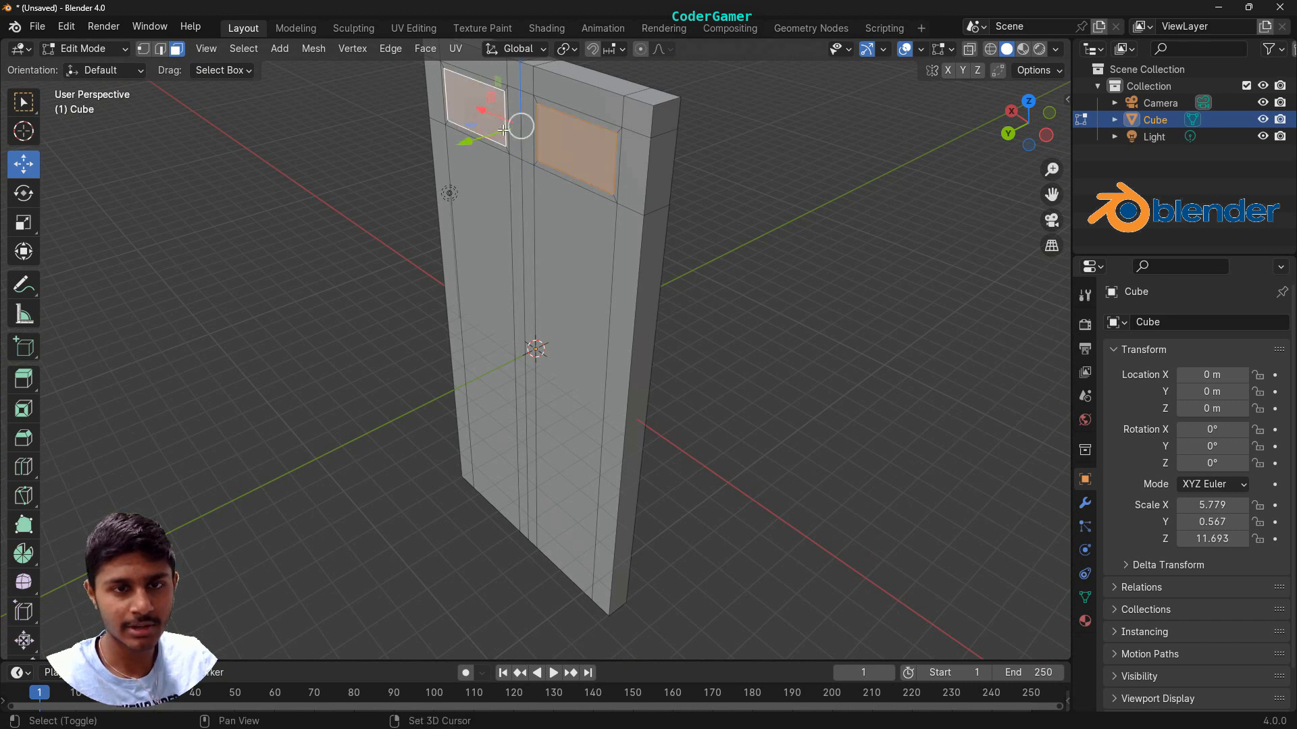
left_click_drag(464, 141, 470, 146)
type(".25")
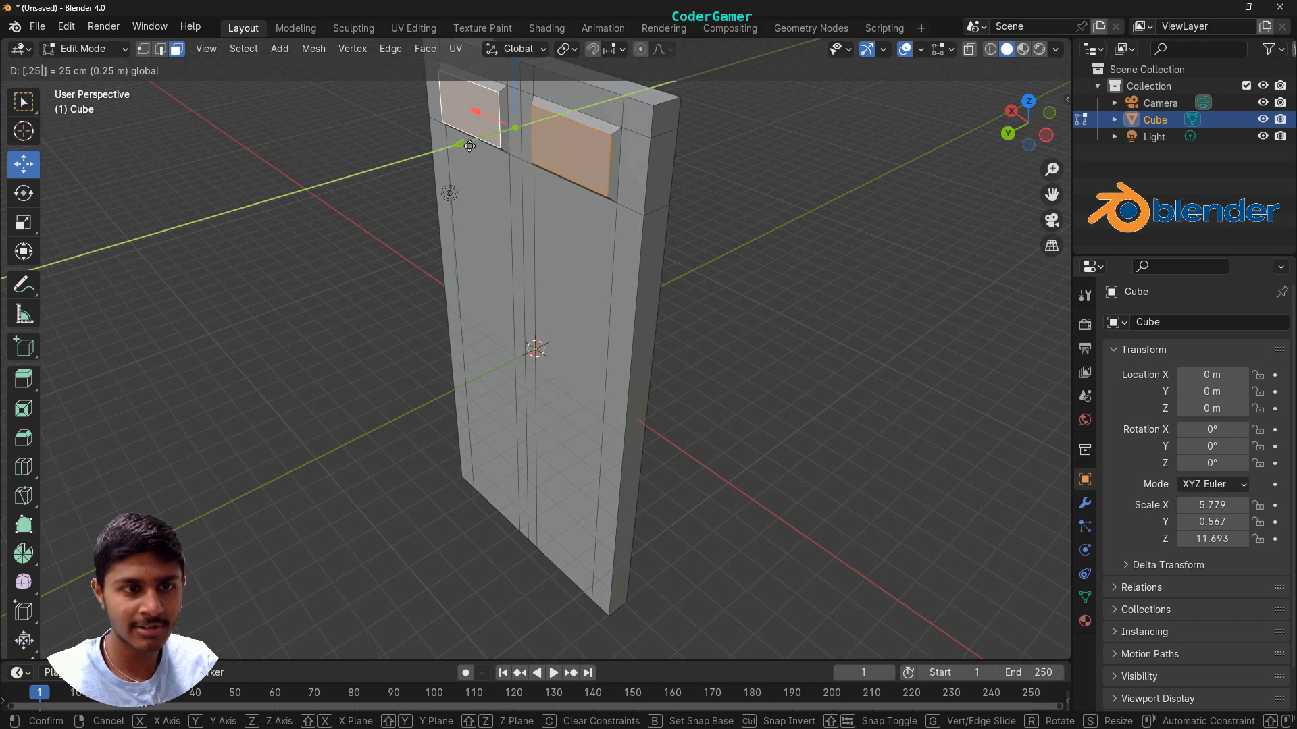
key("BackSpace")
key("BackSpace")
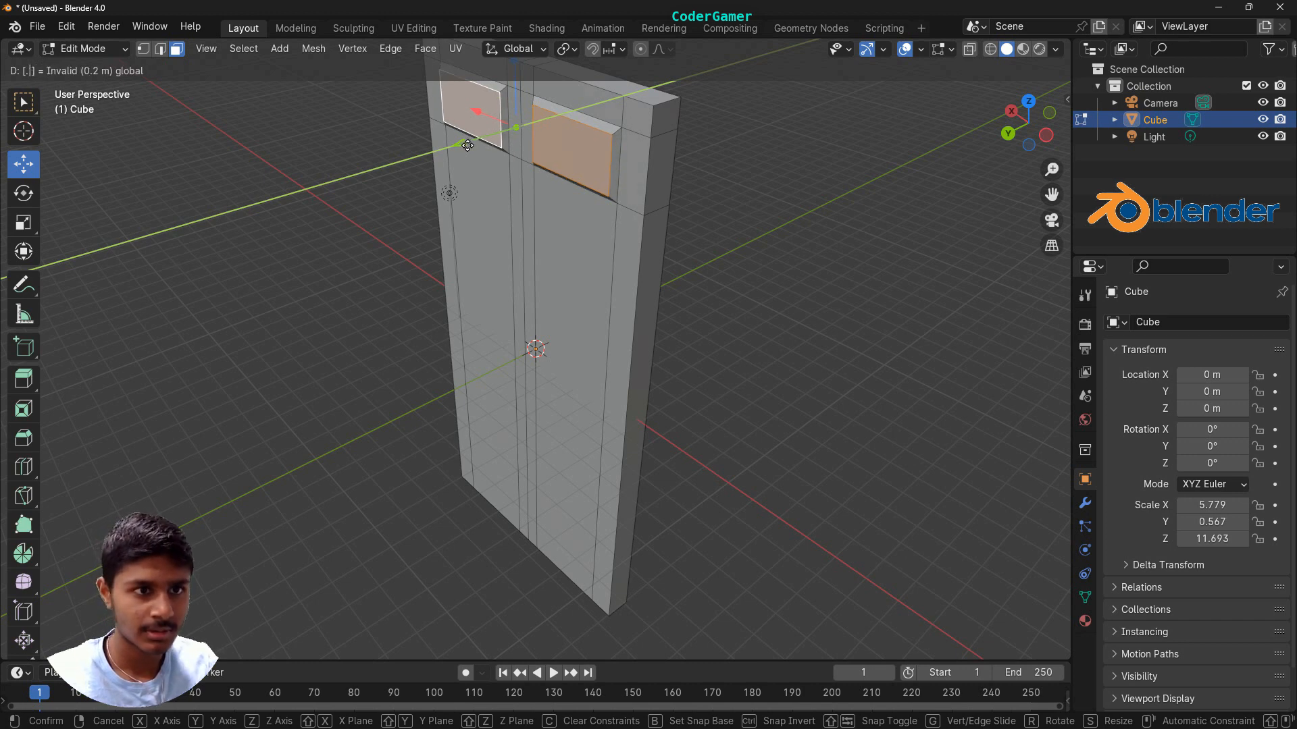
type("-")
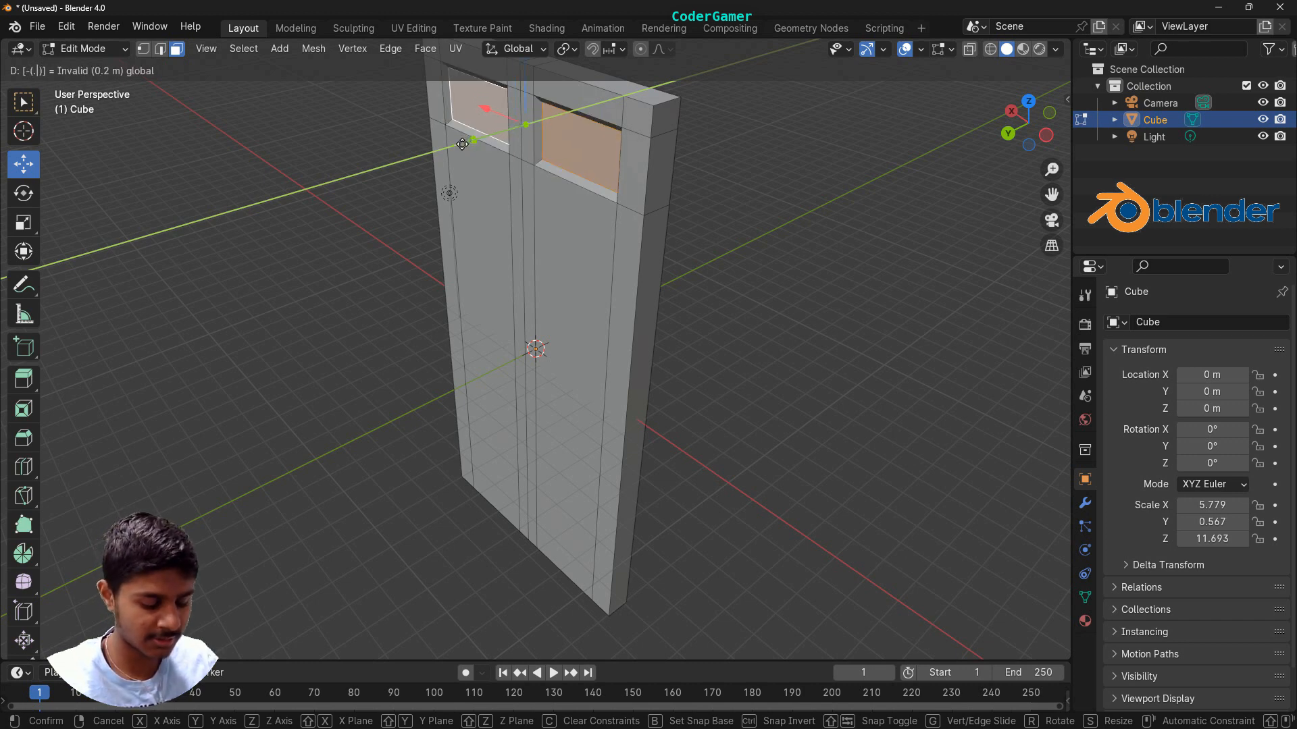
type("25")
key("Return")
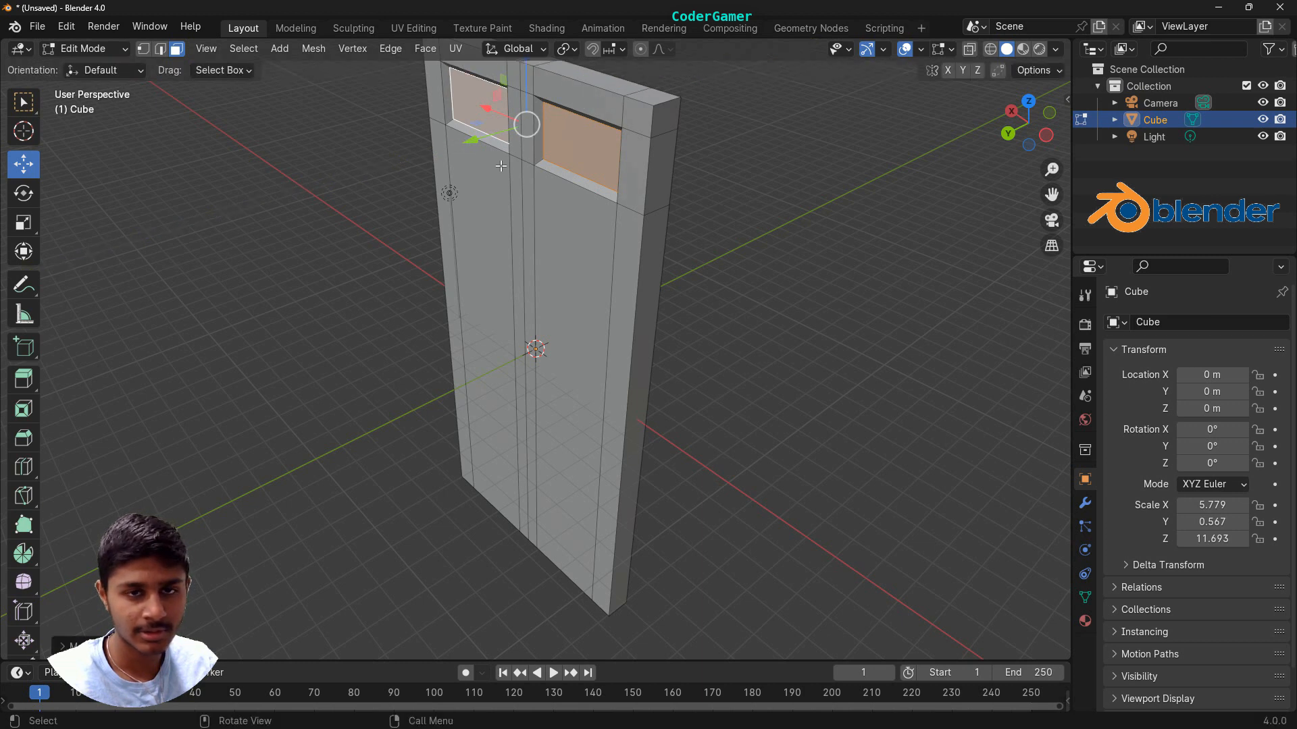
Select the four recessed upper panel faces on both sides of the door and inset them by about 0.017 m
left_click(782, 204)
left_click(585, 149)
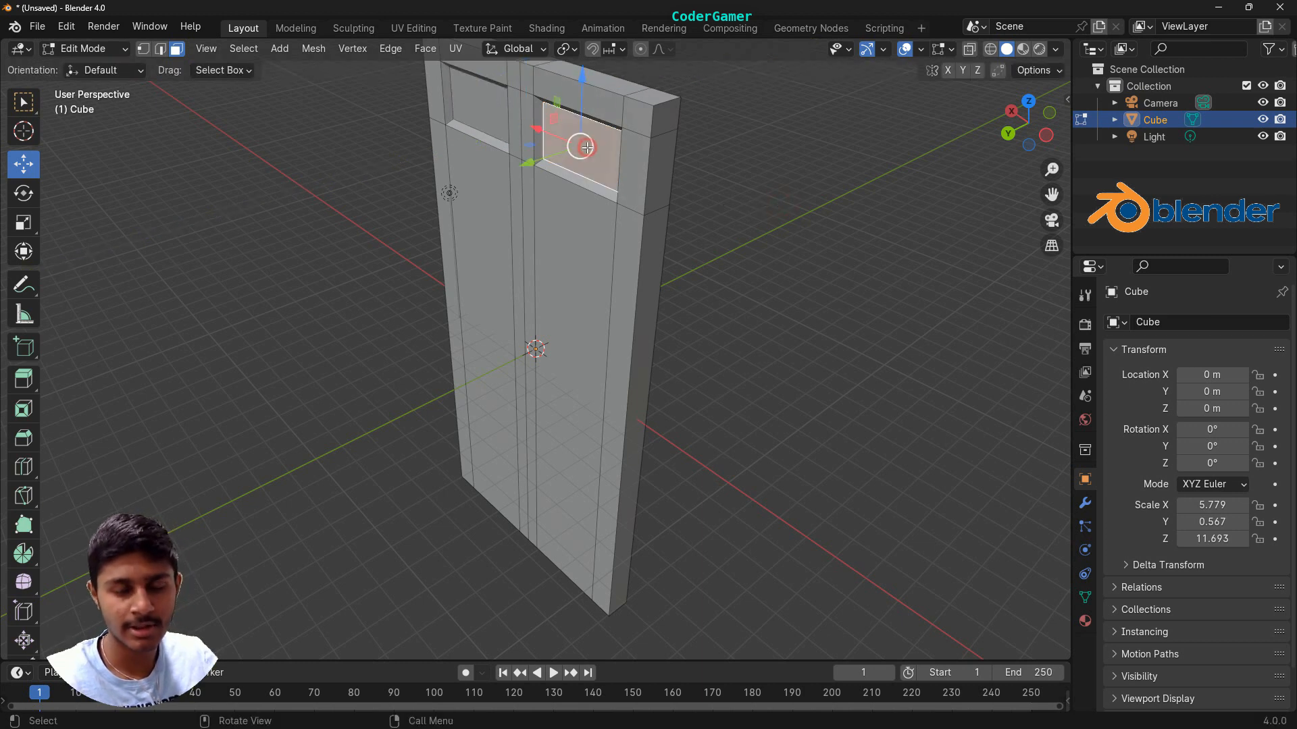
left_click(481, 113, "shift")
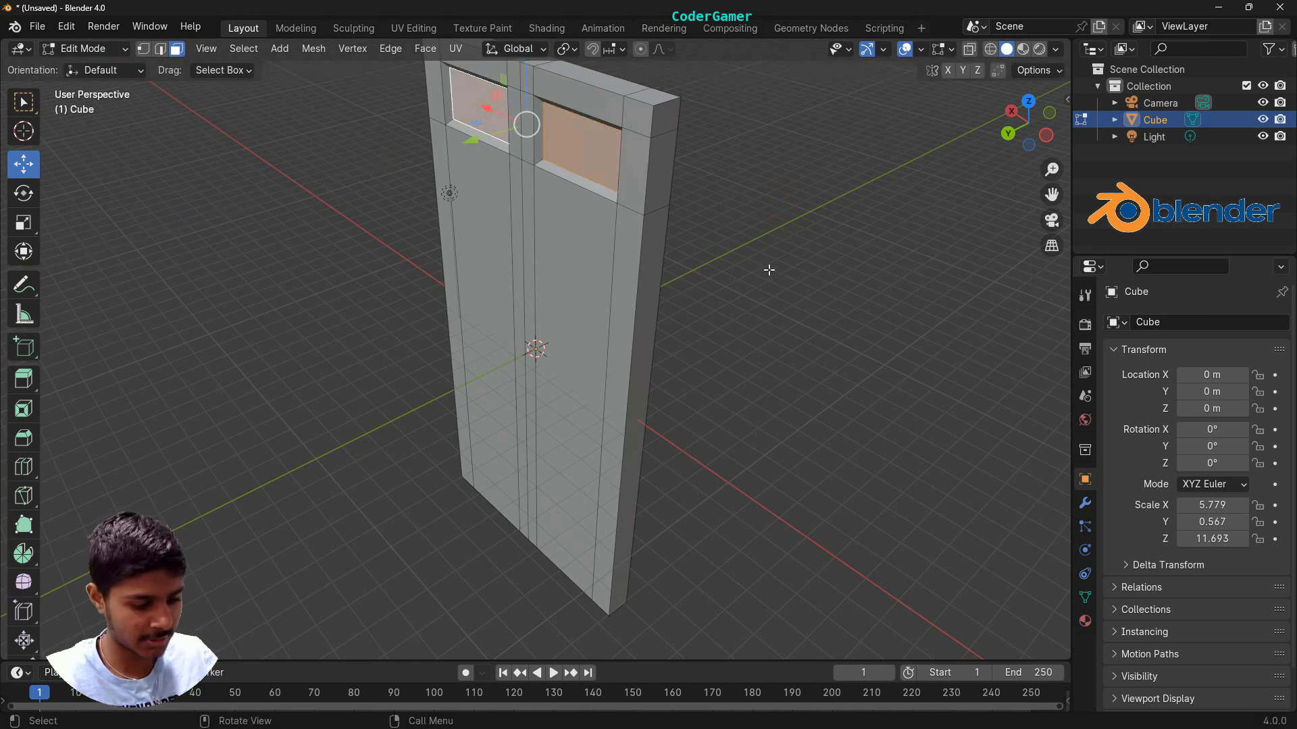
middle_click_drag(749, 270, 605, 161)
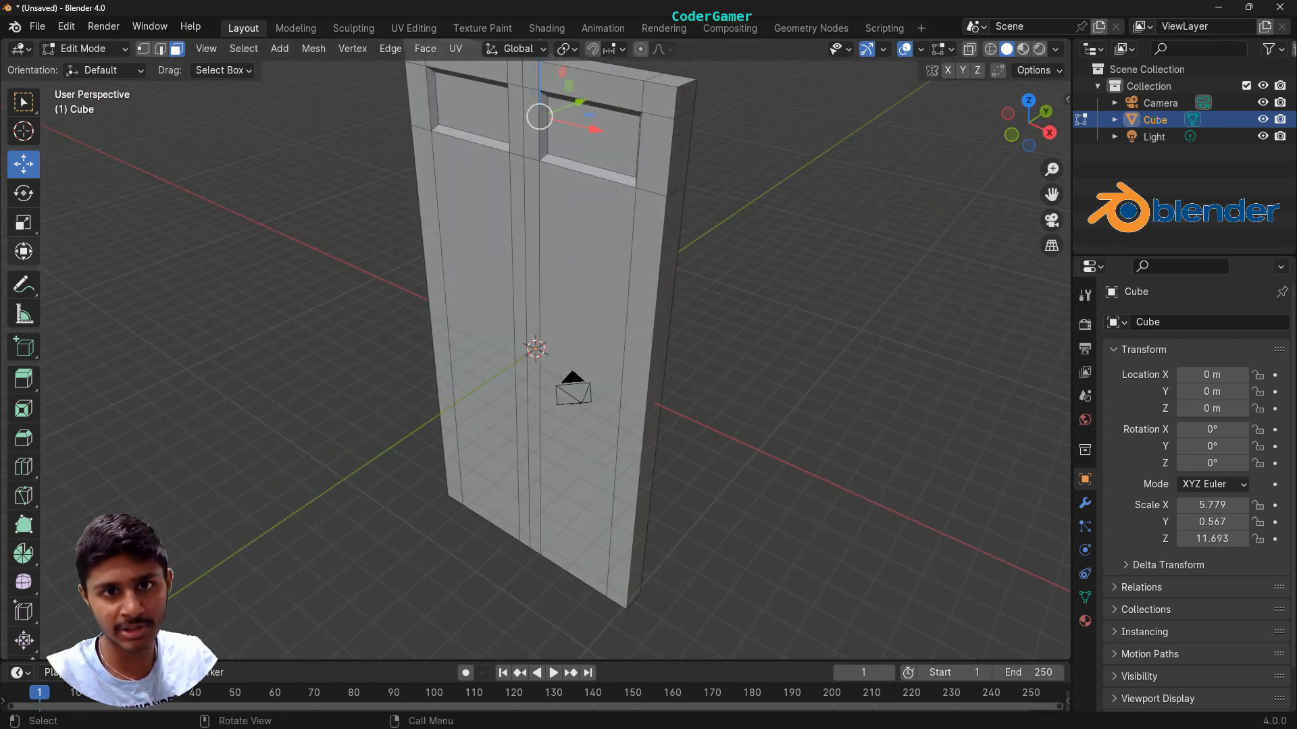
left_click(605, 161, "shift")
left_click(477, 127, "shift")
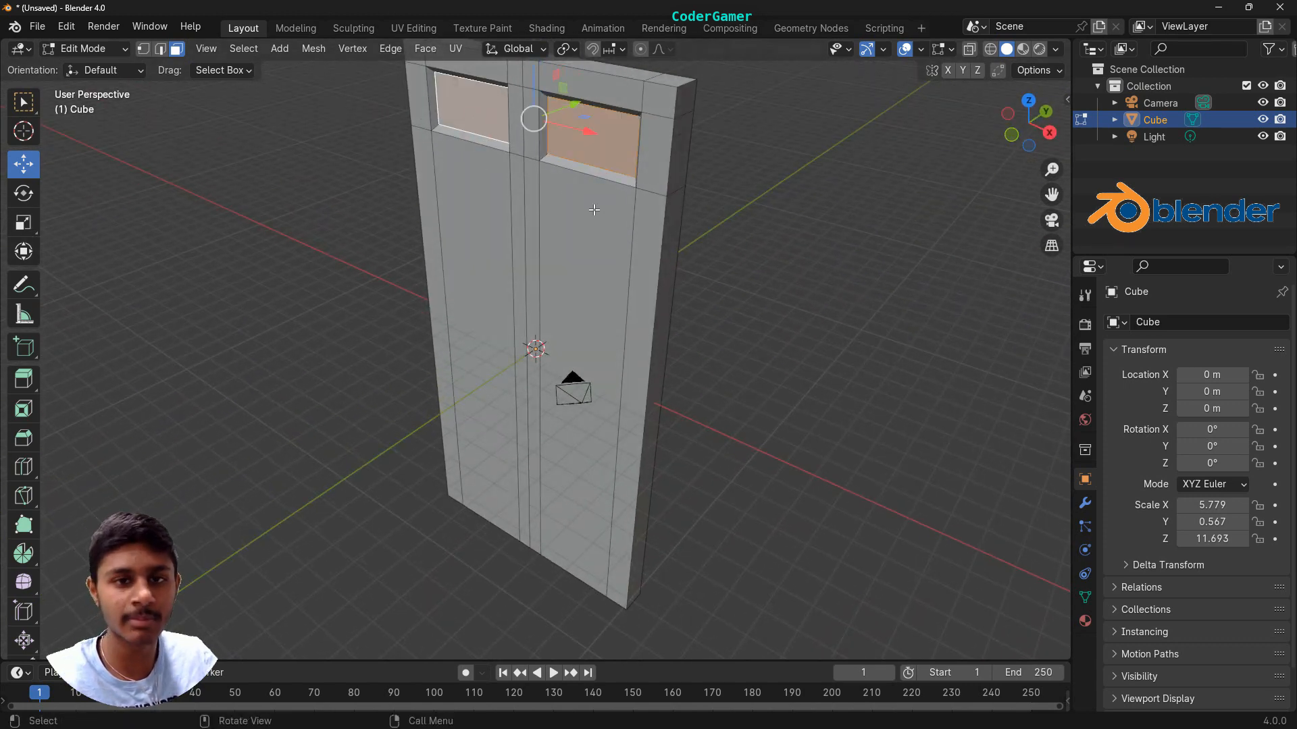
key("i")
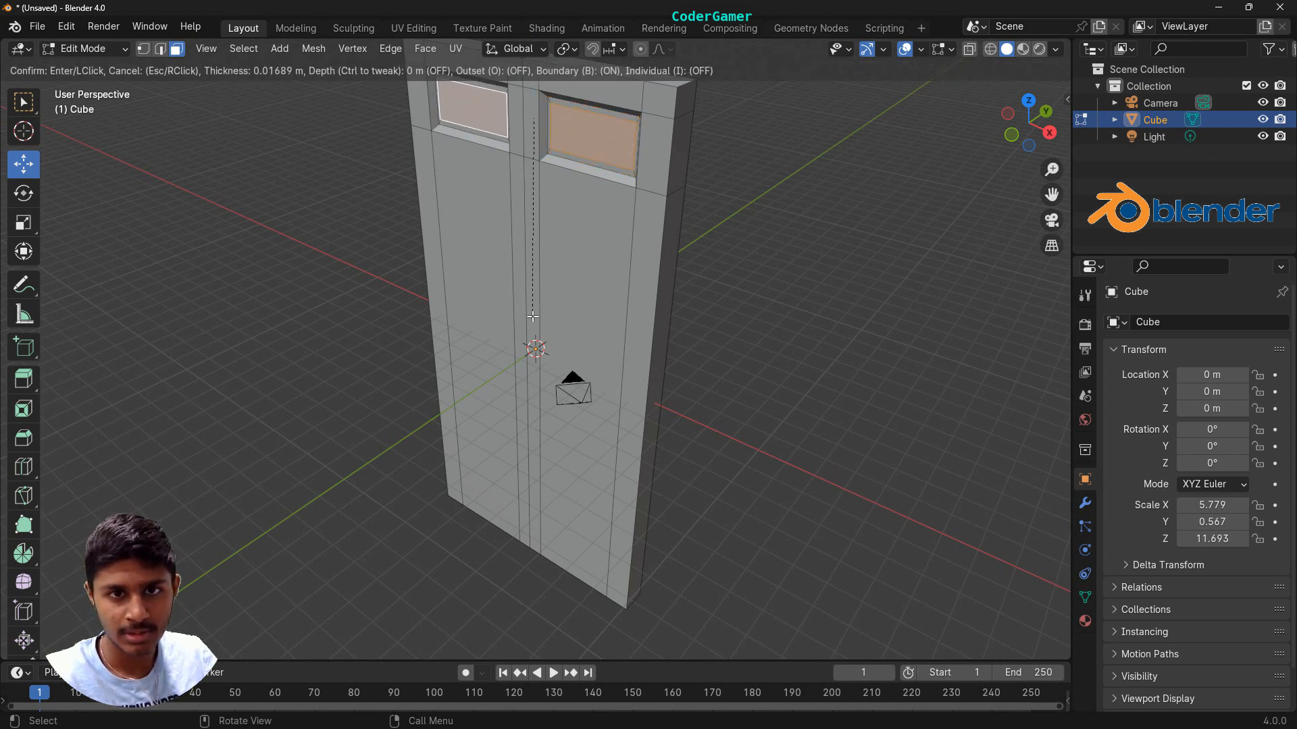
left_click(532, 314)
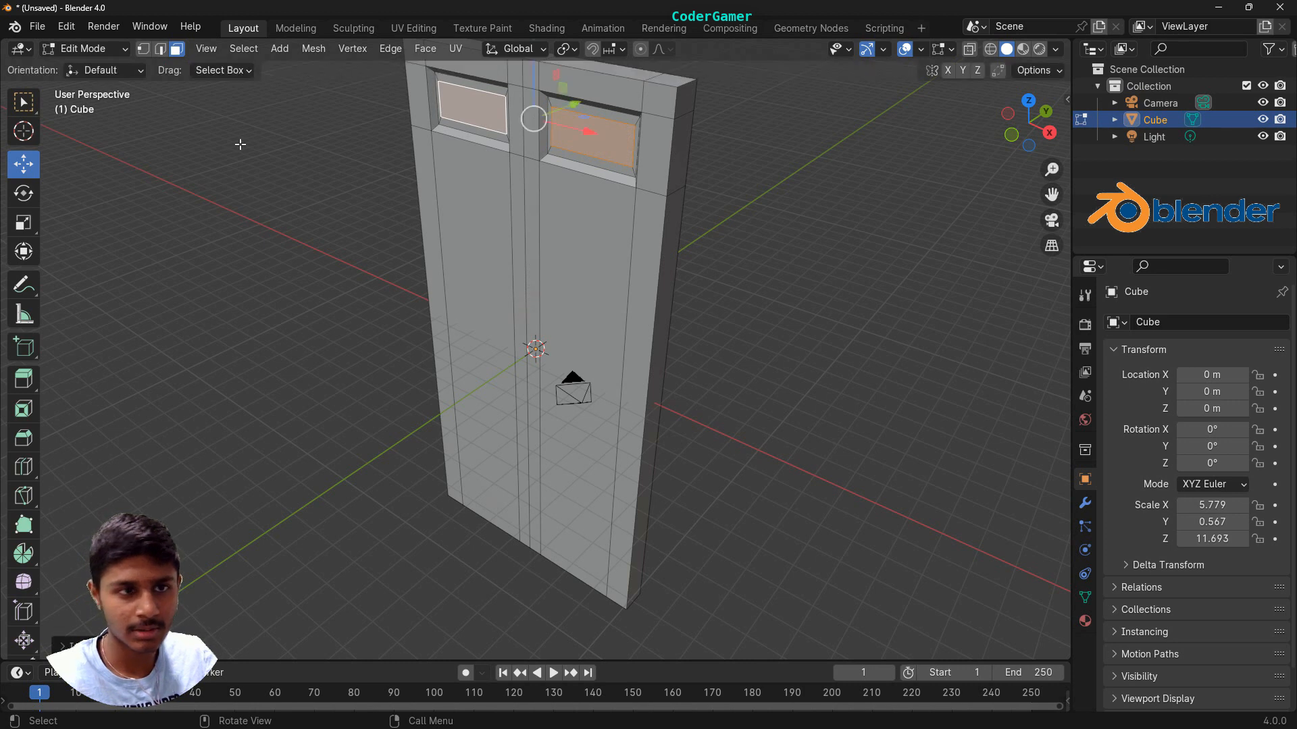
Scale the four inner inset faces slightly narrower along X
left_click(24, 228)
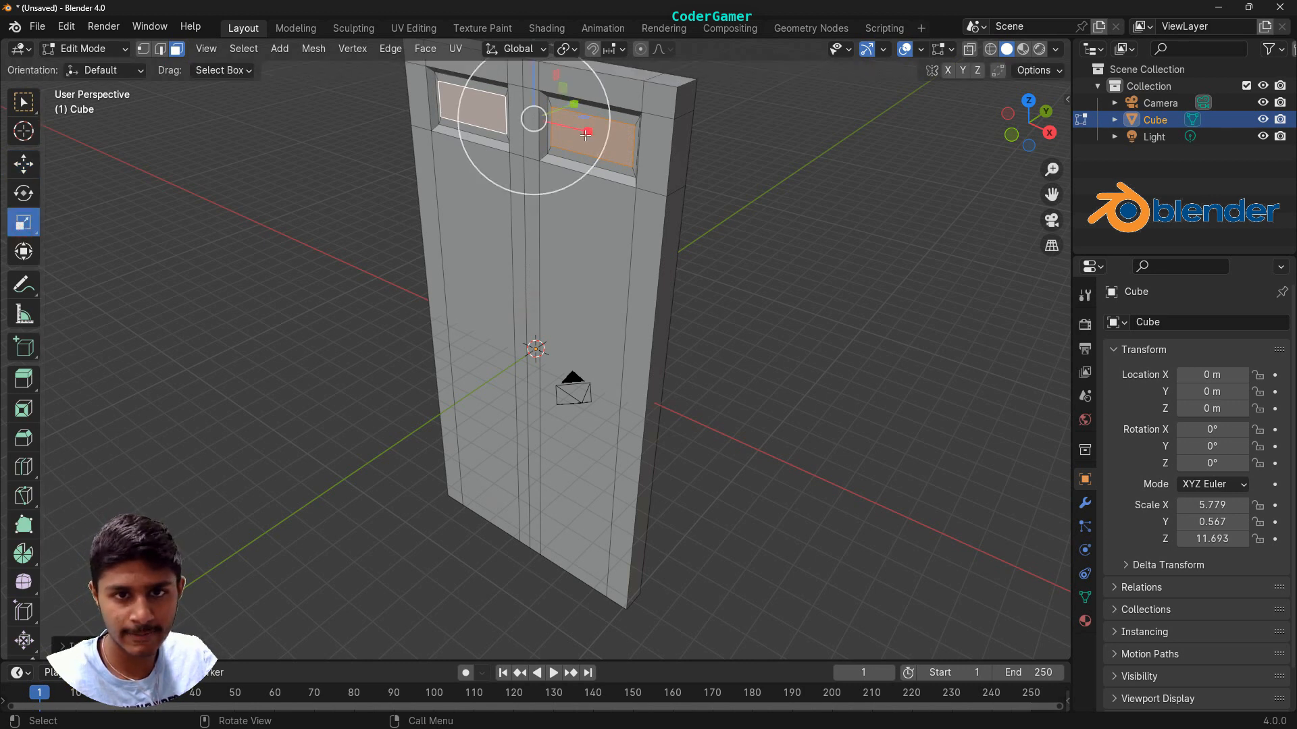
left_click_drag(585, 134, 580, 132)
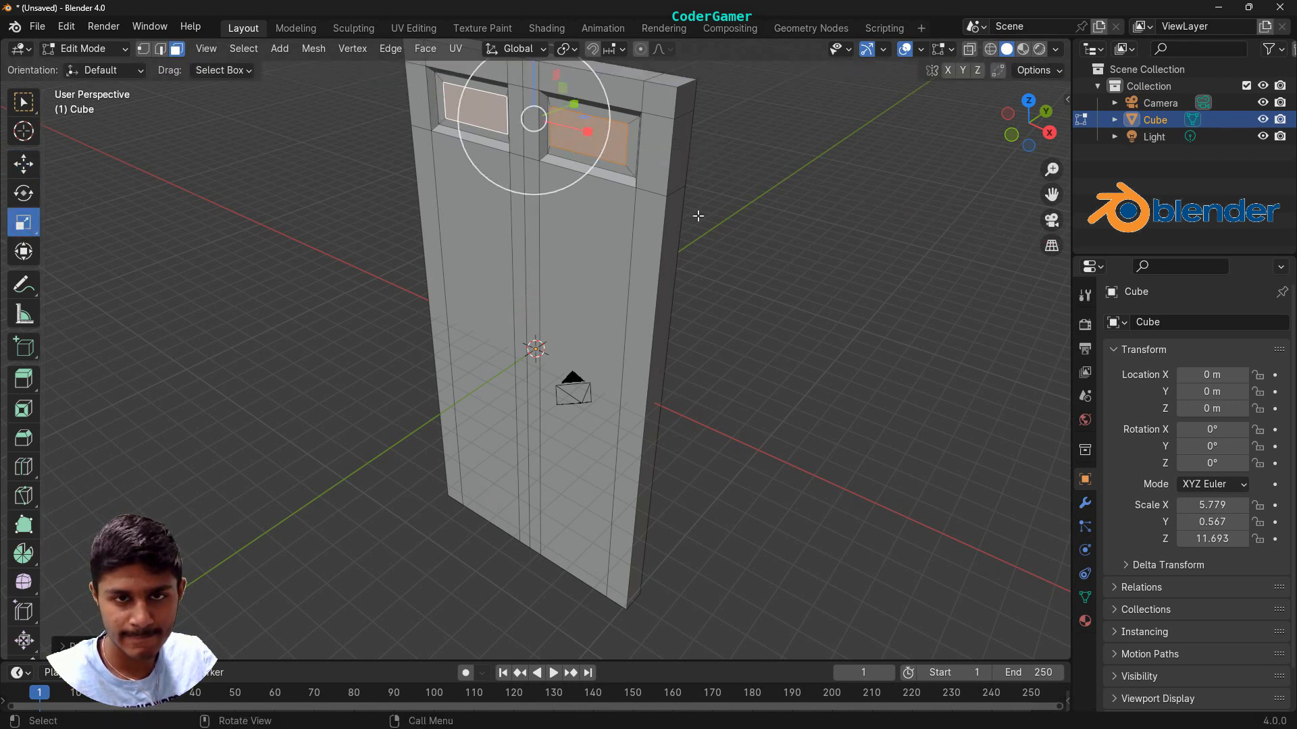
mouse_move(734, 263)
middle_mouse_down()
mouse_move(770, 243)
mouse_move(716, 271)
middle_mouse_up()
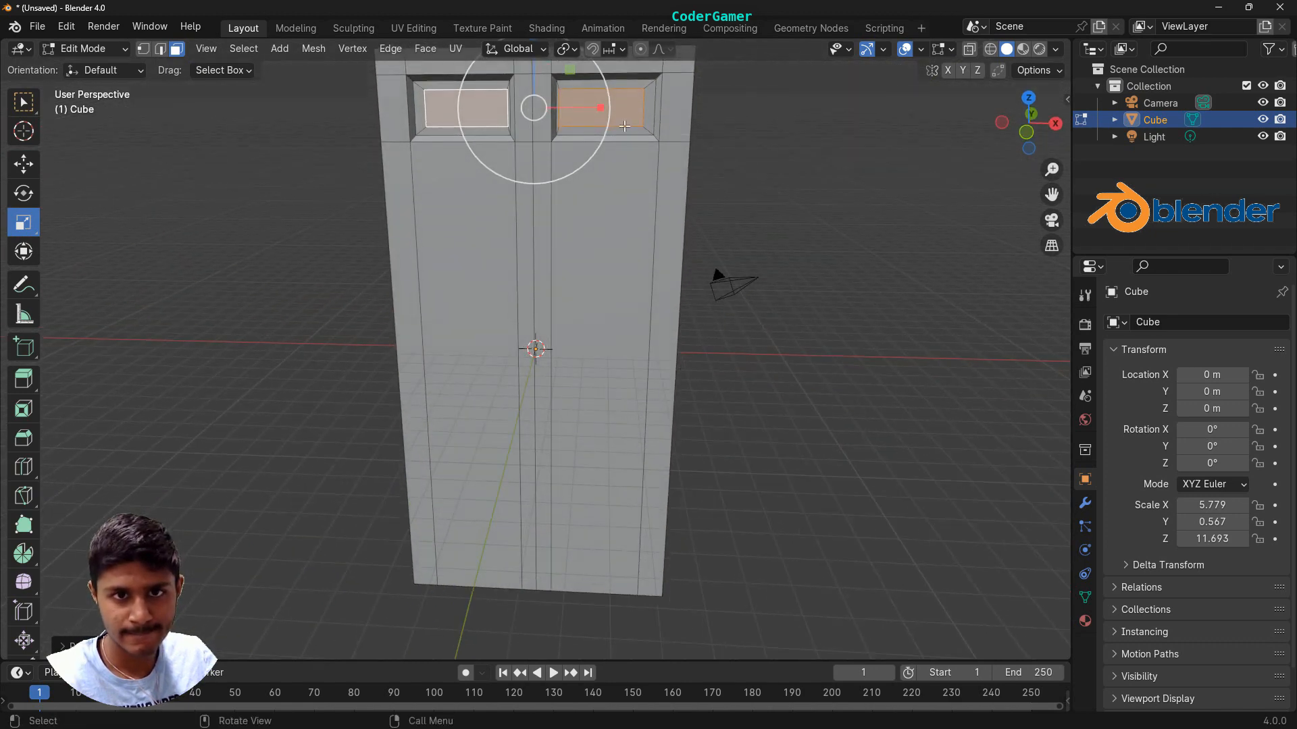
Try to move the upper -X inner inset face on the +Y side along X toward the door's side edge
left_click(466, 108)
middle_click_drag(378, 181, 486, 155)
left_click(604, 123)
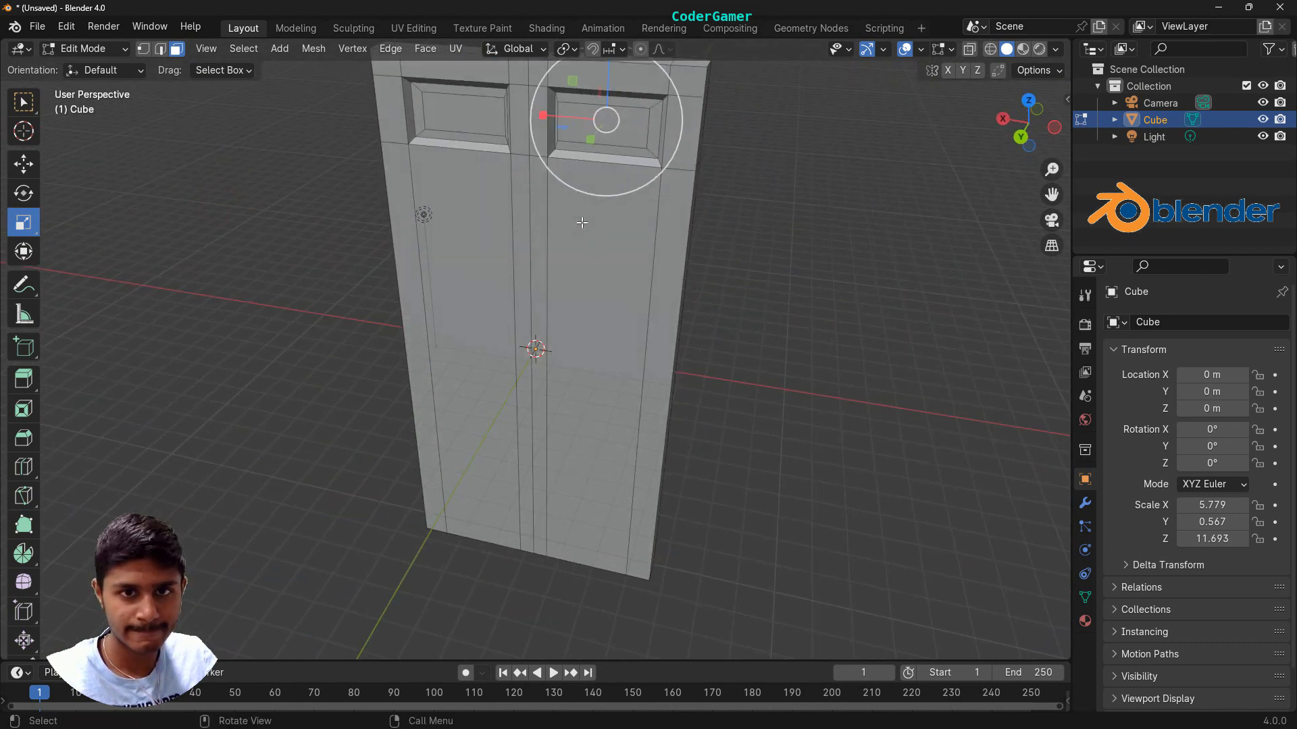
left_click(24, 164)
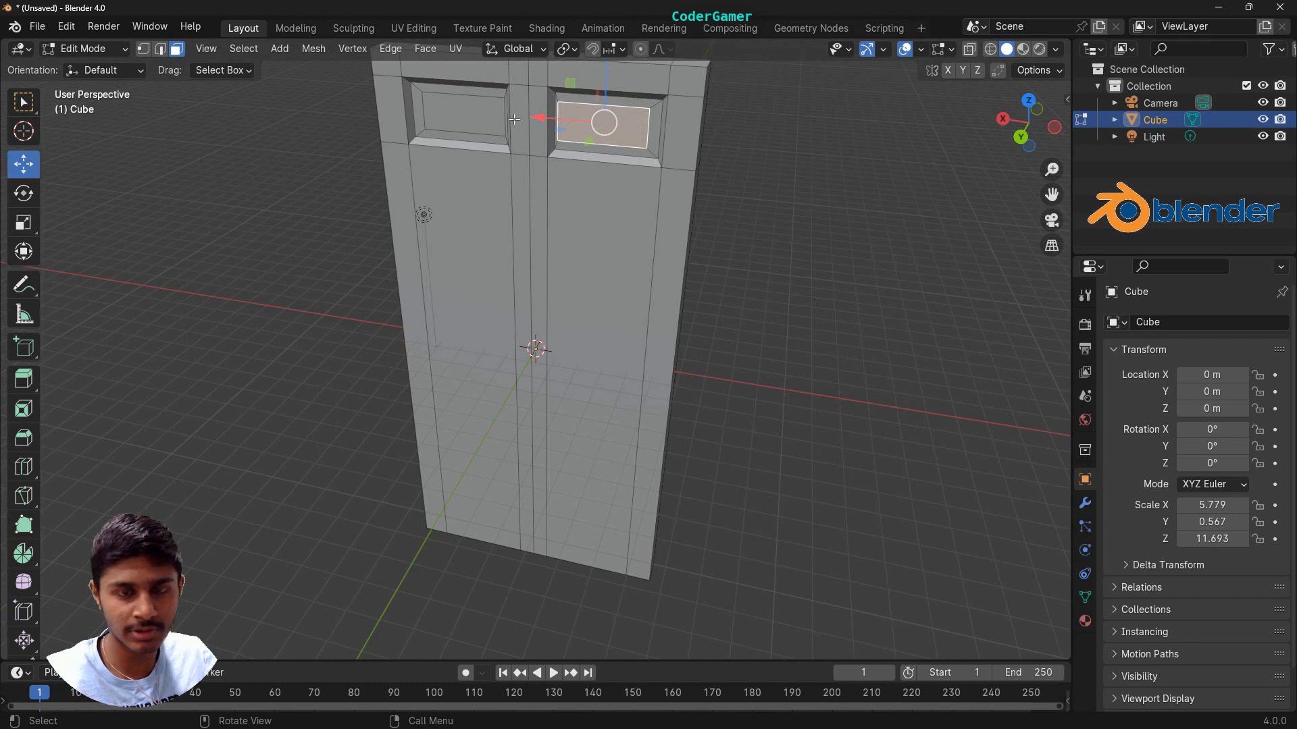
left_click_drag(535, 119, 542, 125)
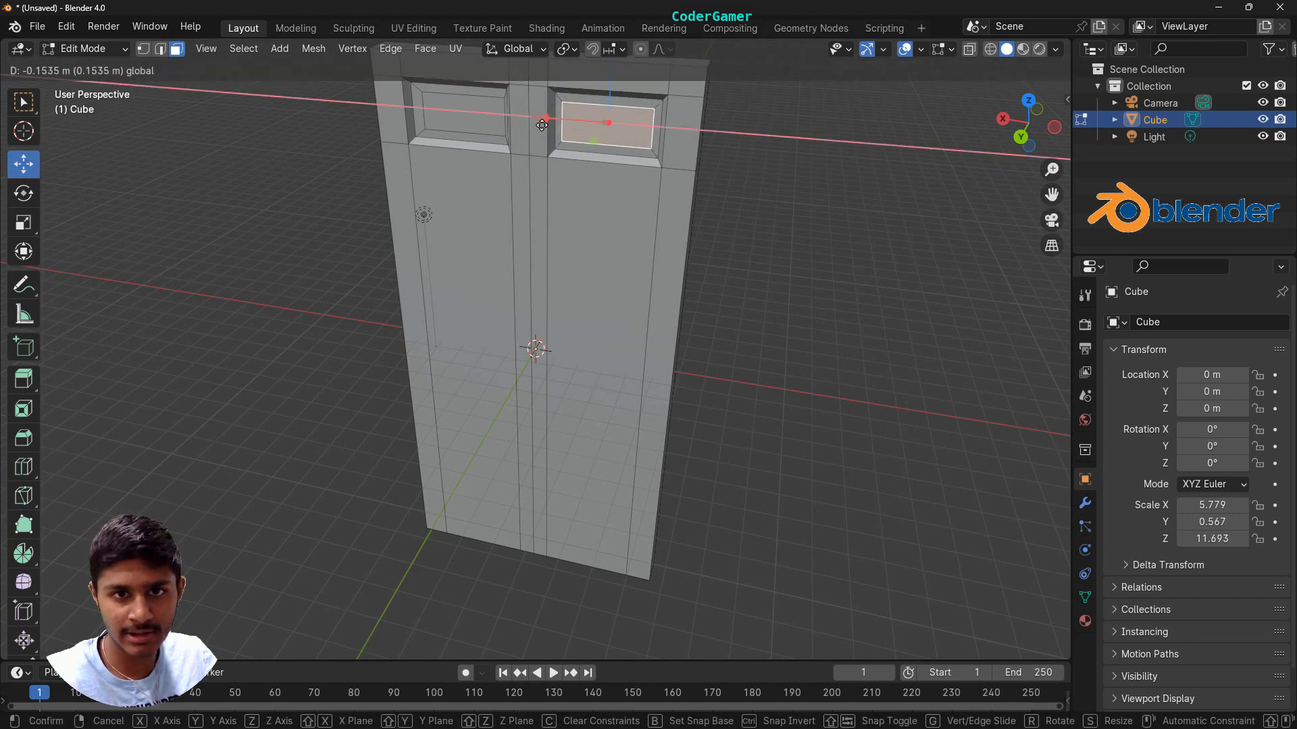
right_click(542, 125)
key("ctrl+z")
Select the upper +X inner inset face on the -Y side and nudge it along X toward the door's side edge
middle_click_drag(298, 180, 536, 192)
left_click(611, 150)
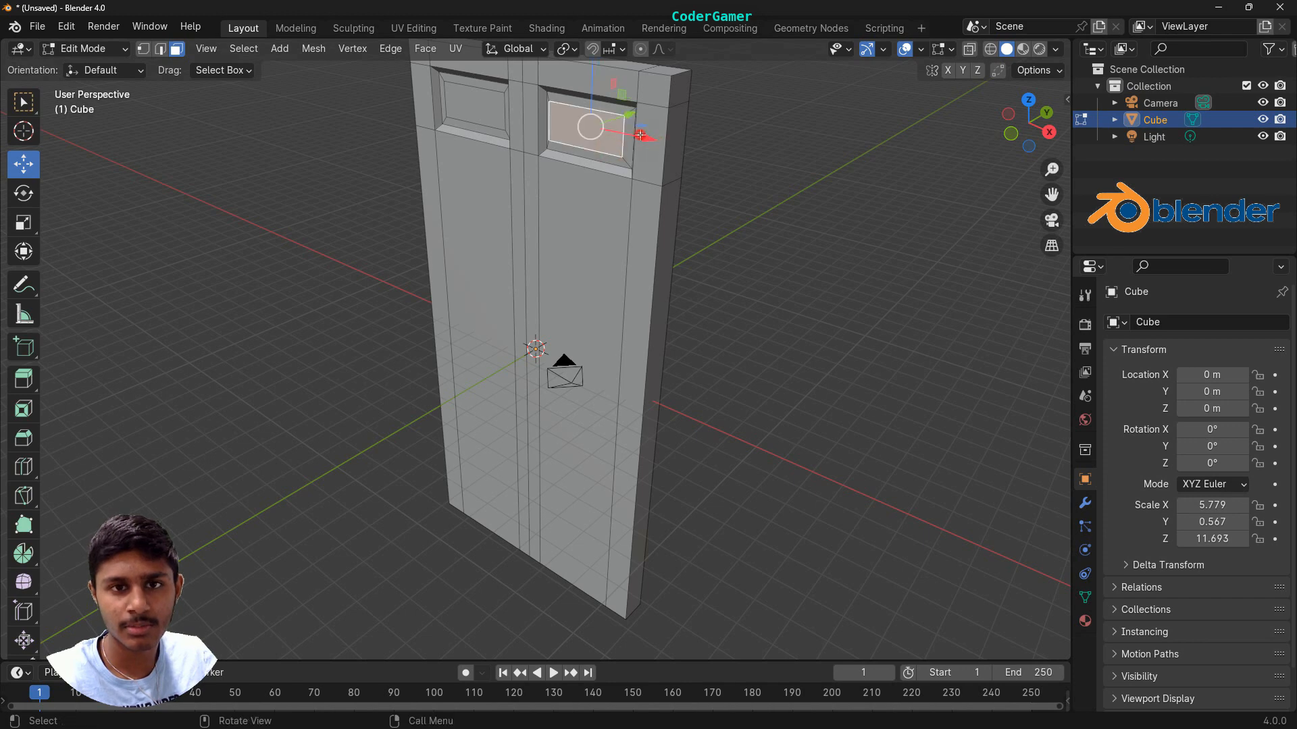
left_click_drag(641, 135, 645, 141)
Select both upper inner inset faces on the +Y side and move them 0.25 m outward along Y
middle_click_drag(645, 141, 770, 224)
left_click(474, 116)
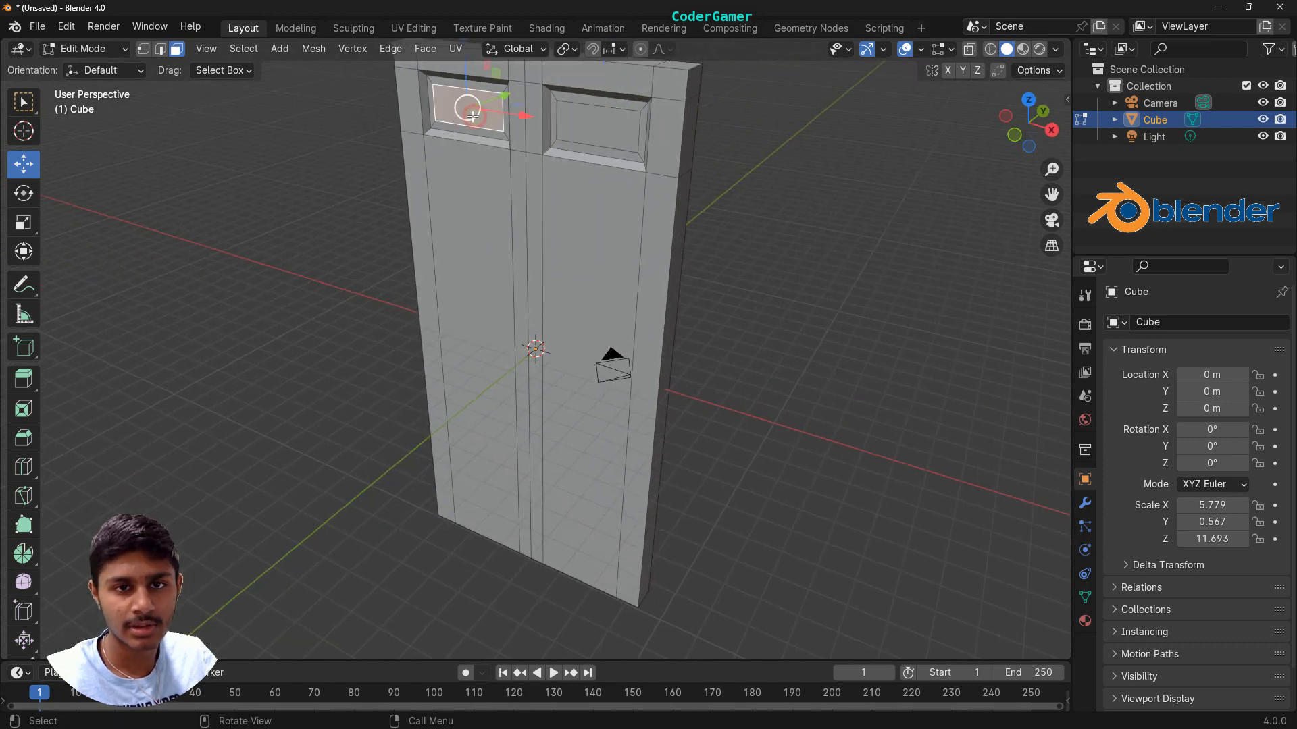
left_click(587, 127, "shift")
middle_click_drag(587, 127, 483, 172)
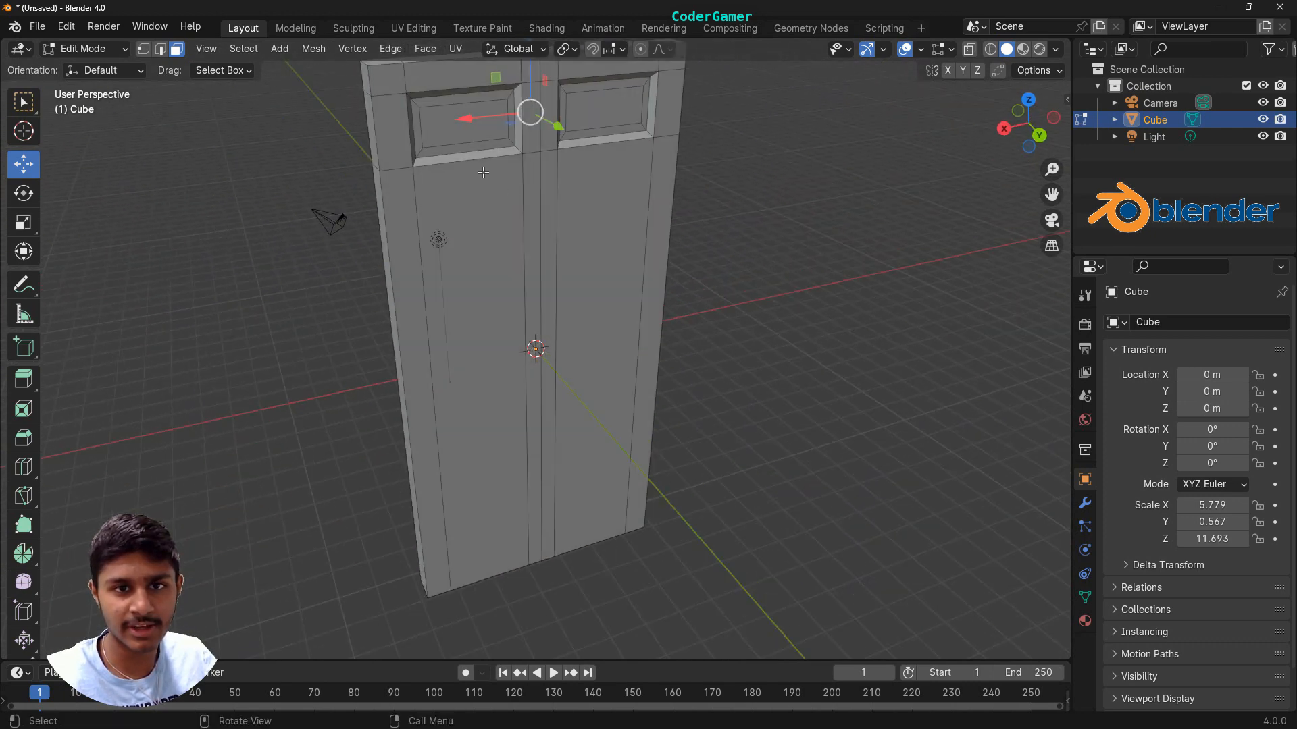
left_click(451, 129)
left_click(587, 117, "shift")
left_click_drag(562, 127, 563, 133)
type(".")
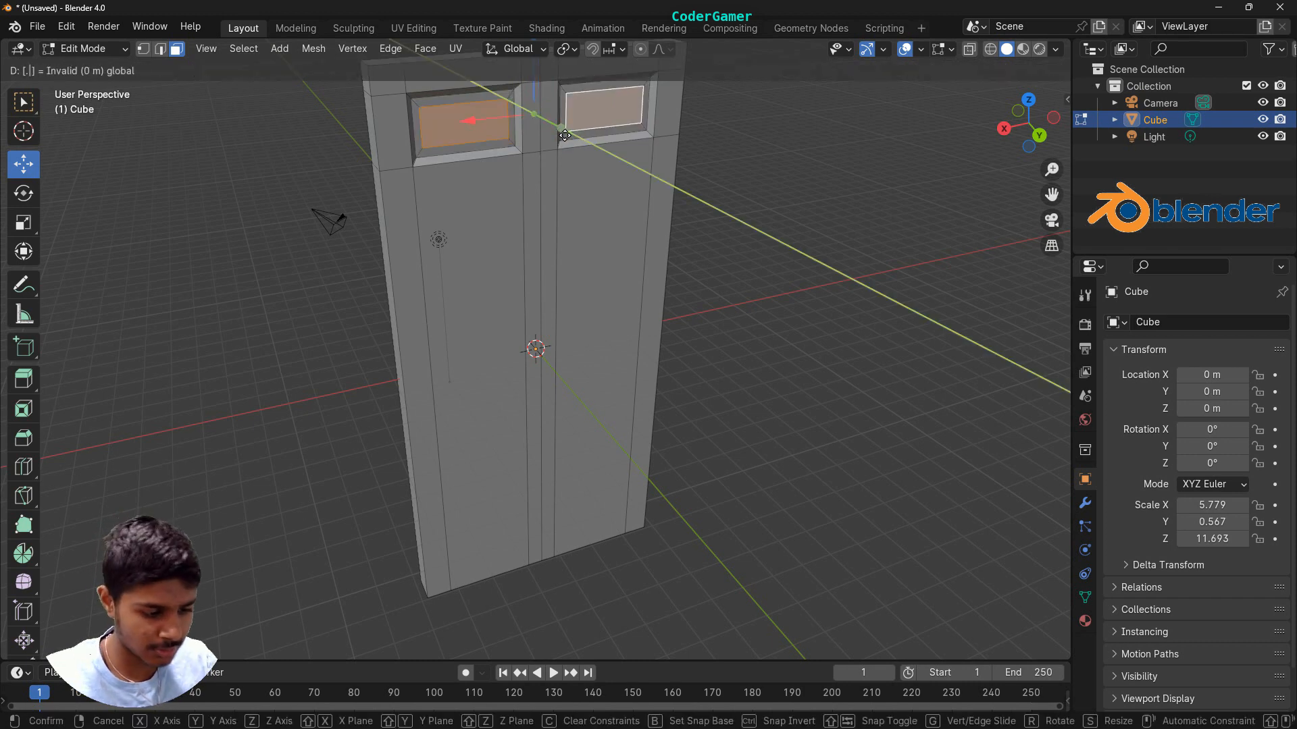
type("25")
key("Return")
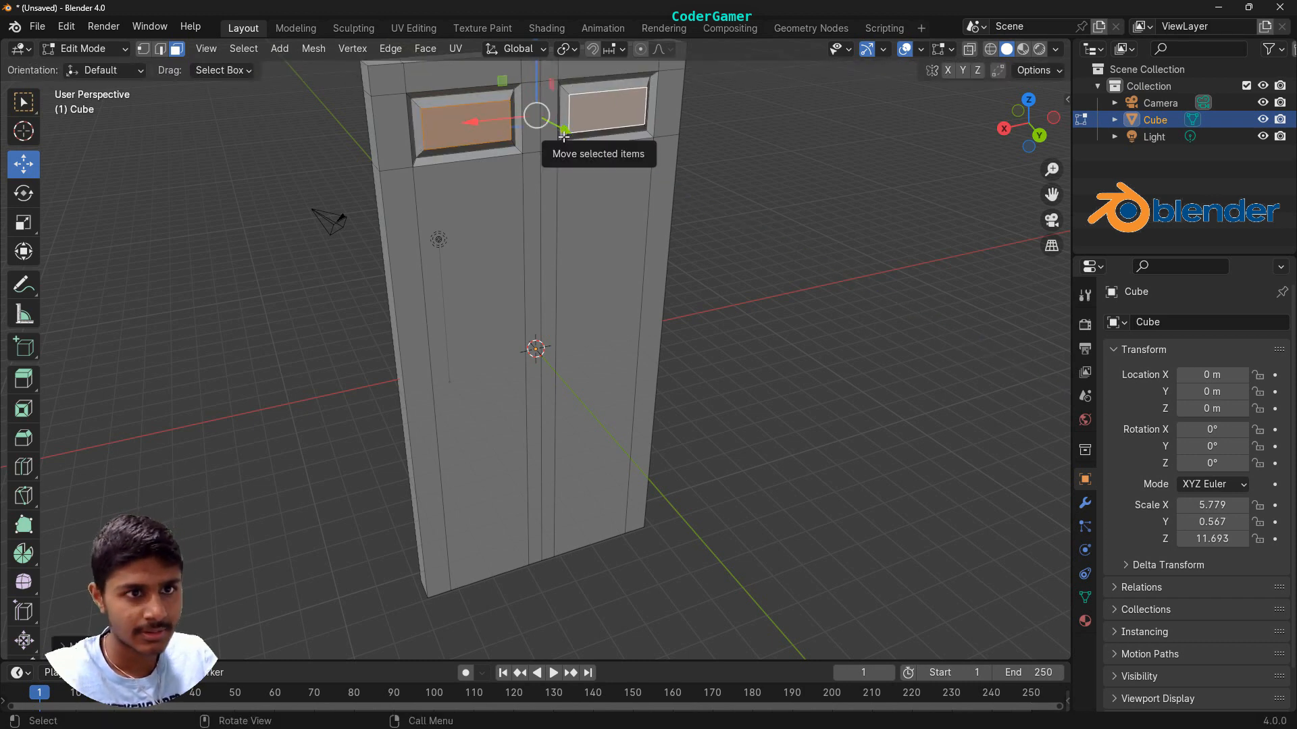
left_click_drag(784, 235, 909, 249)
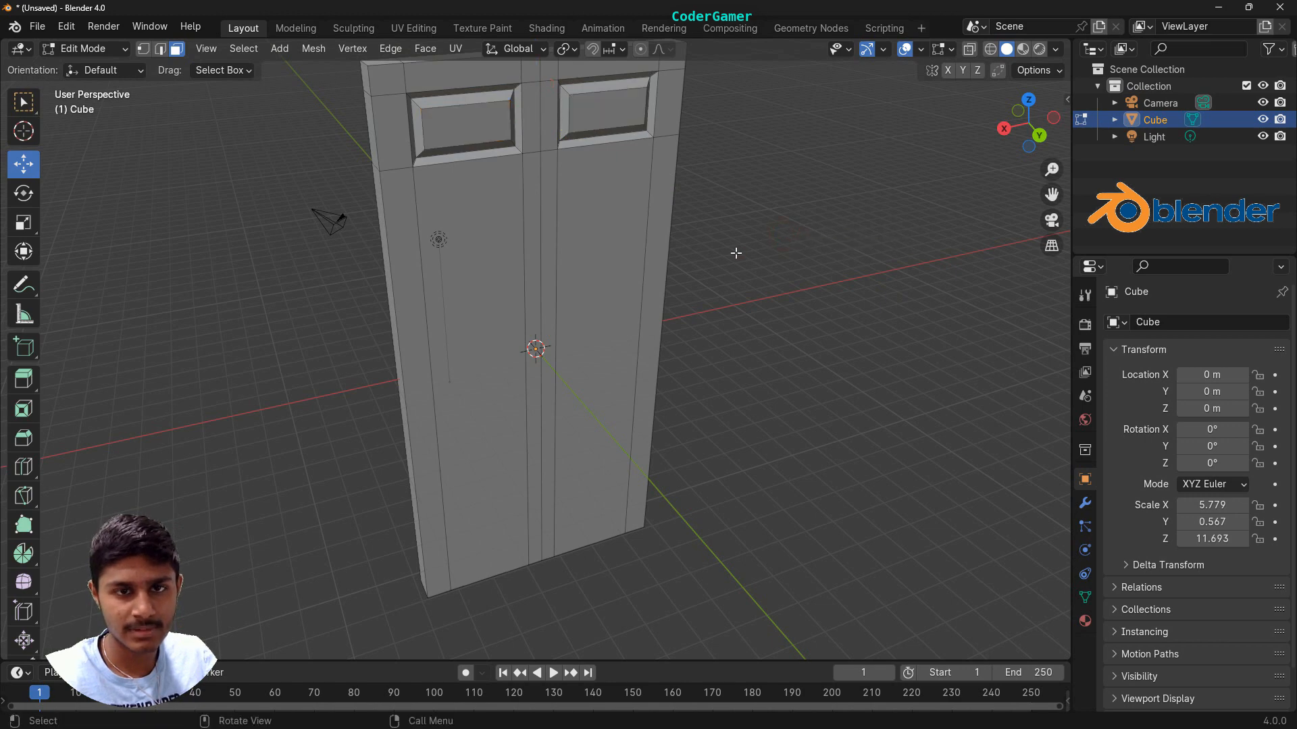
Select both upper inner inset faces on the -Y side and move them -0.50 m along Y, outward from the door
middle_click_drag(721, 258, 630, 196)
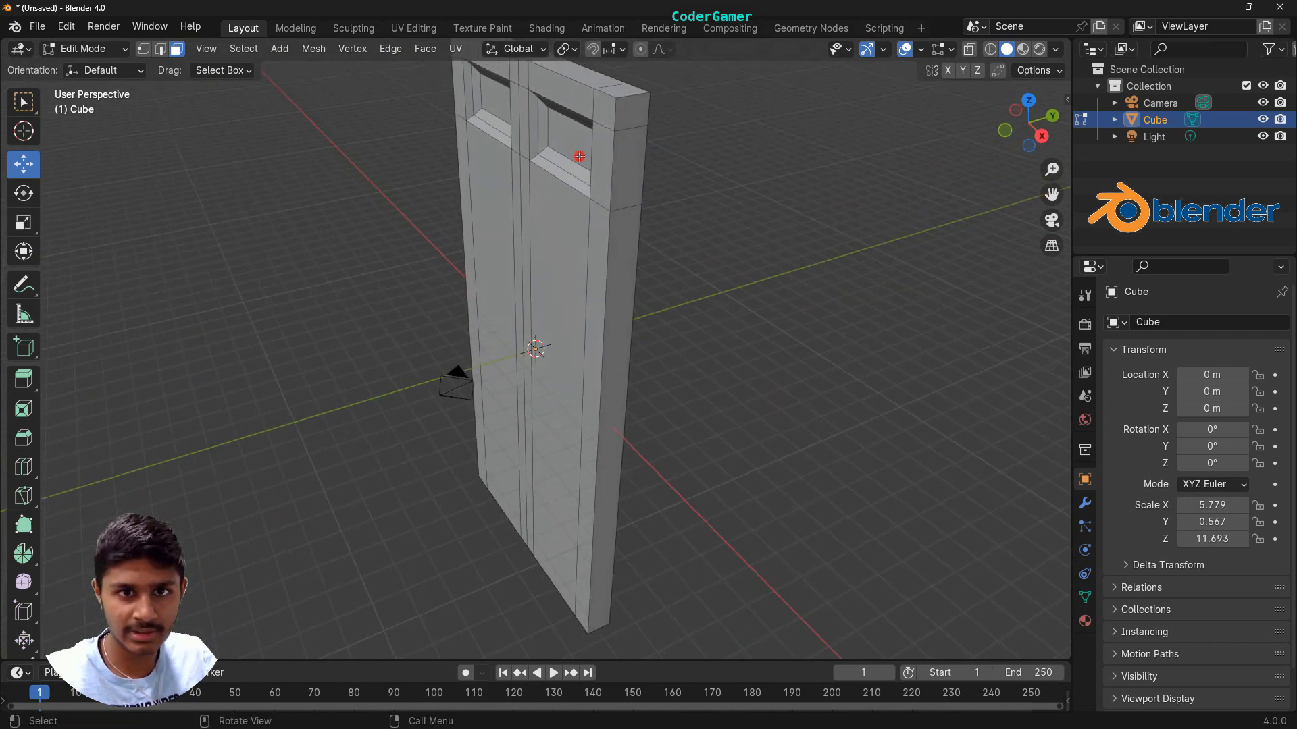
left_click(579, 157)
left_click(494, 101, "shift")
left_click_drag(587, 113, 577, 118)
type(".5")
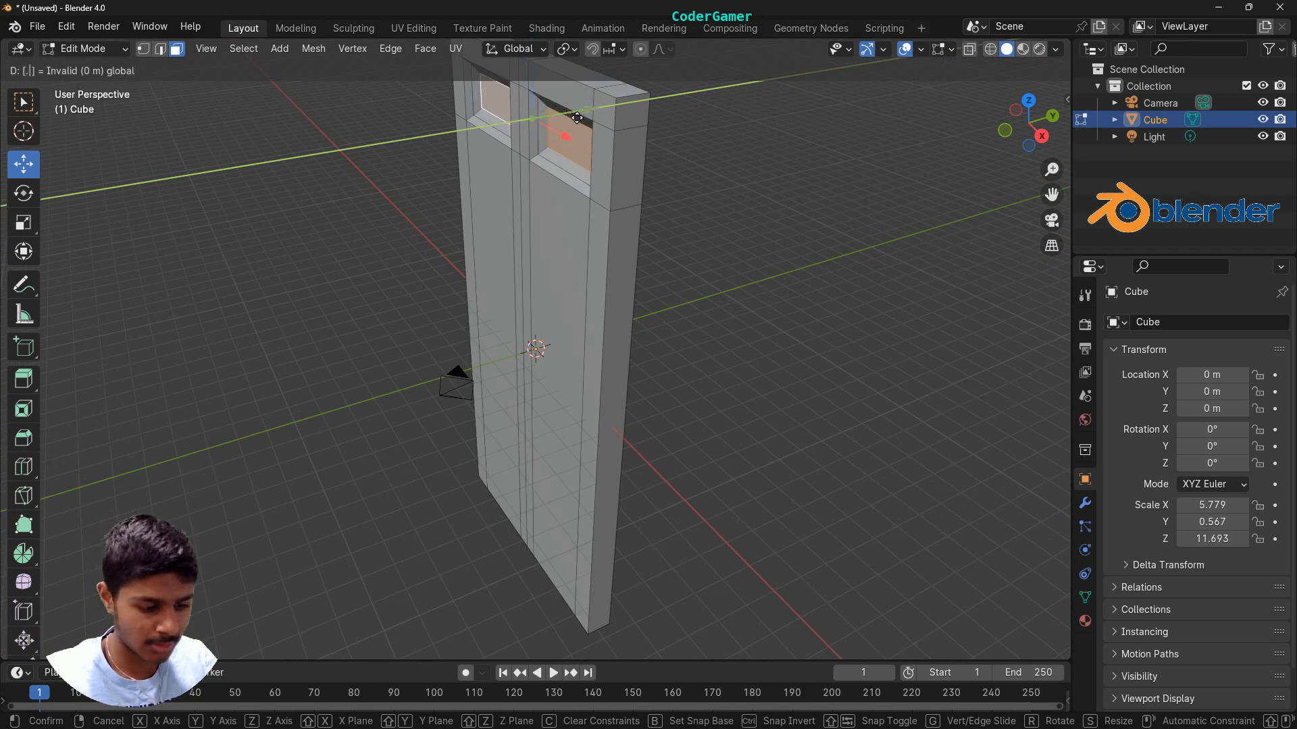
key("BackSpace")
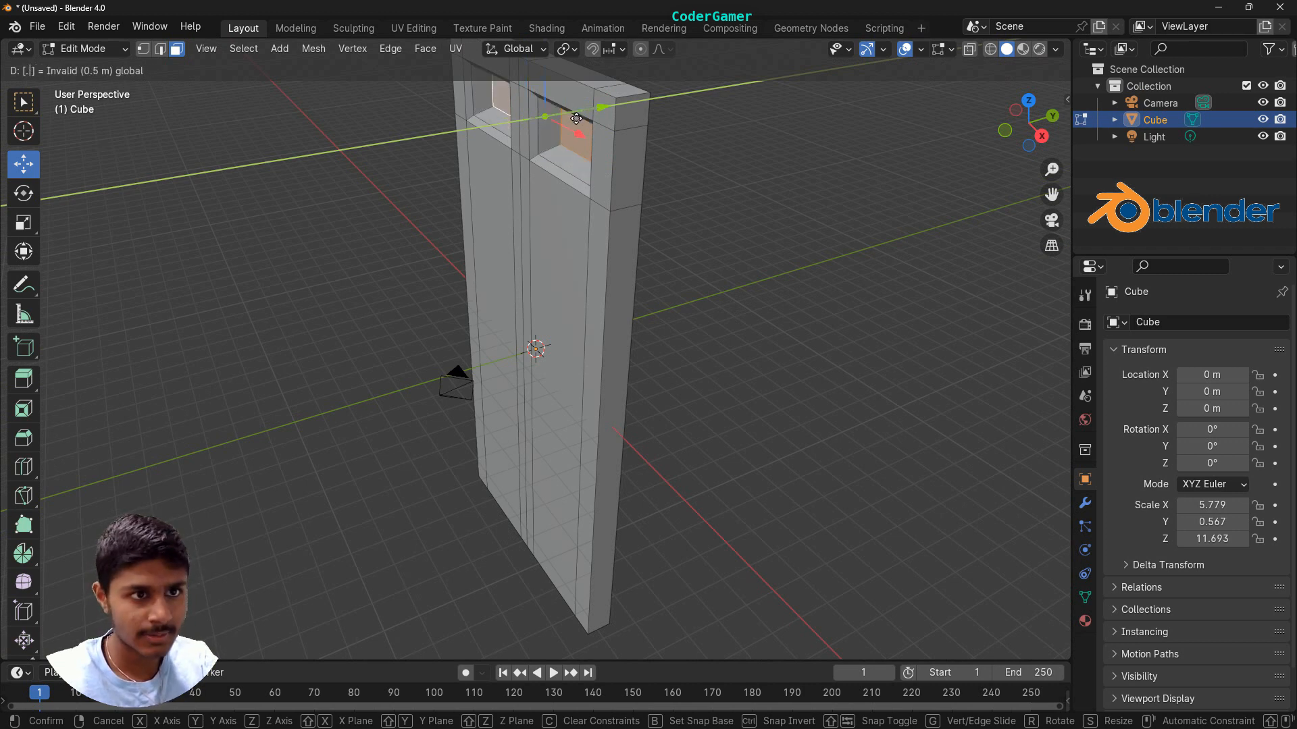
type("50")
key("minus")
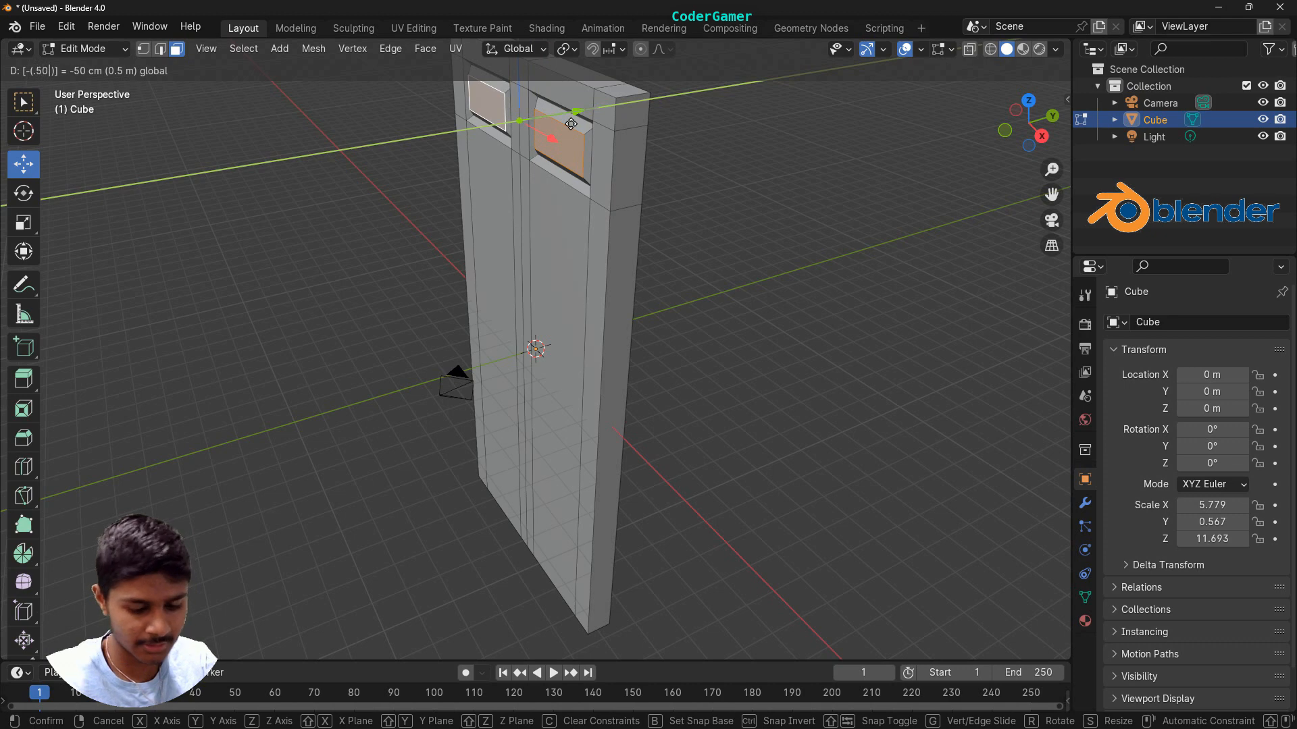
key("Return")
left_click(773, 257)
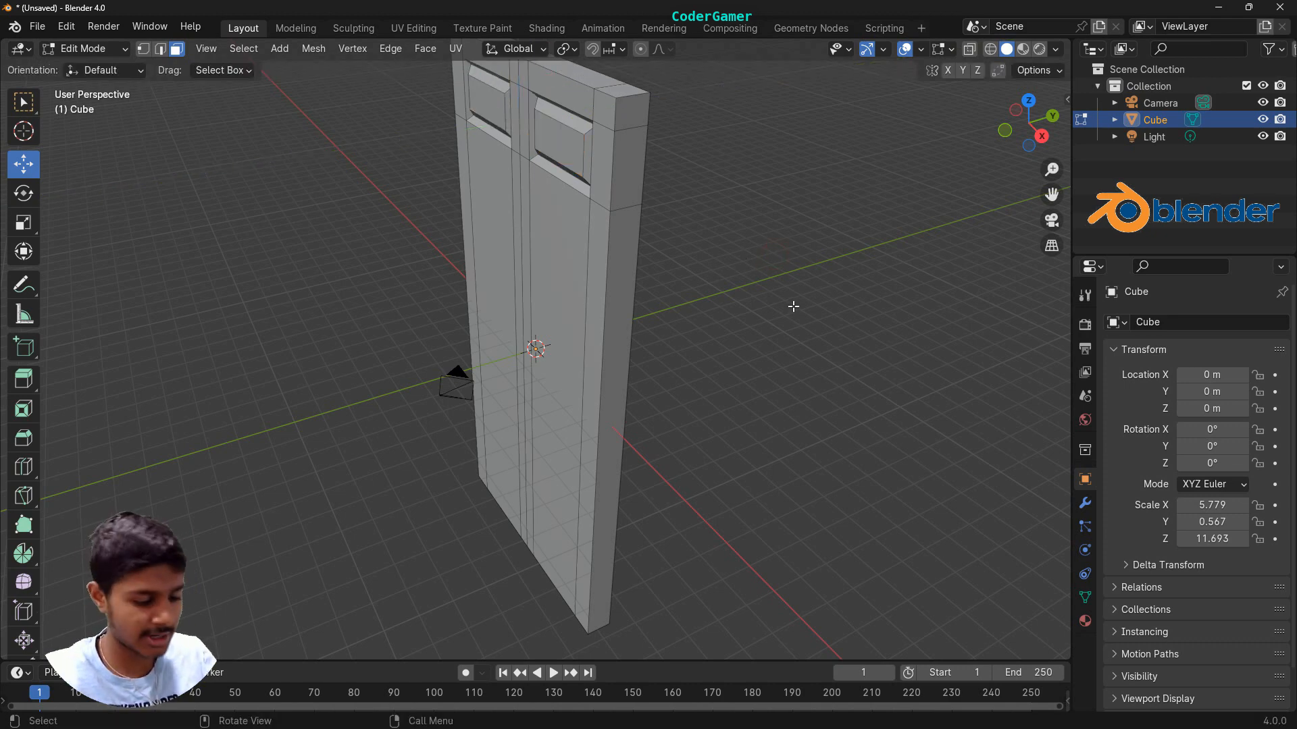
right_click(804, 281)
Add a horizontal loop cut across the door and raise it along Z to just below the upper panels
middle_click_drag(727, 259, 130, 225)
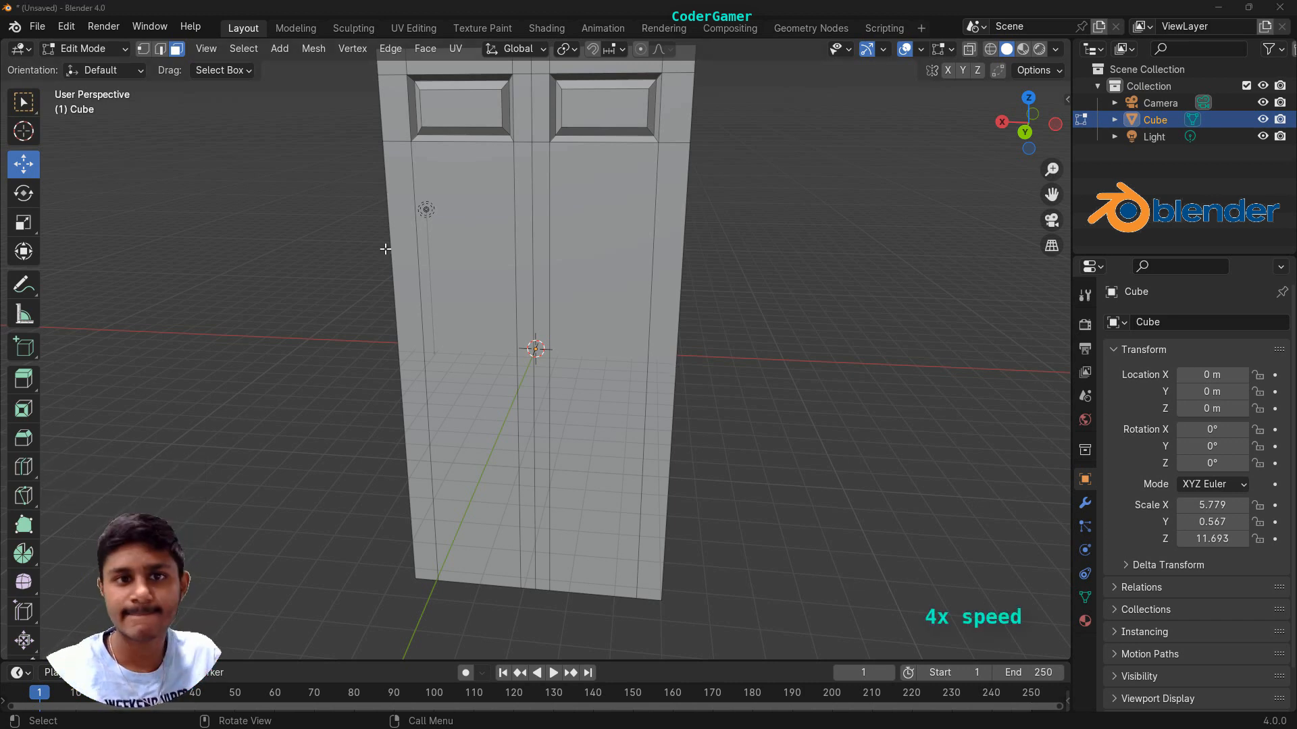
left_click(23, 467)
left_click(534, 405)
left_click(24, 164)
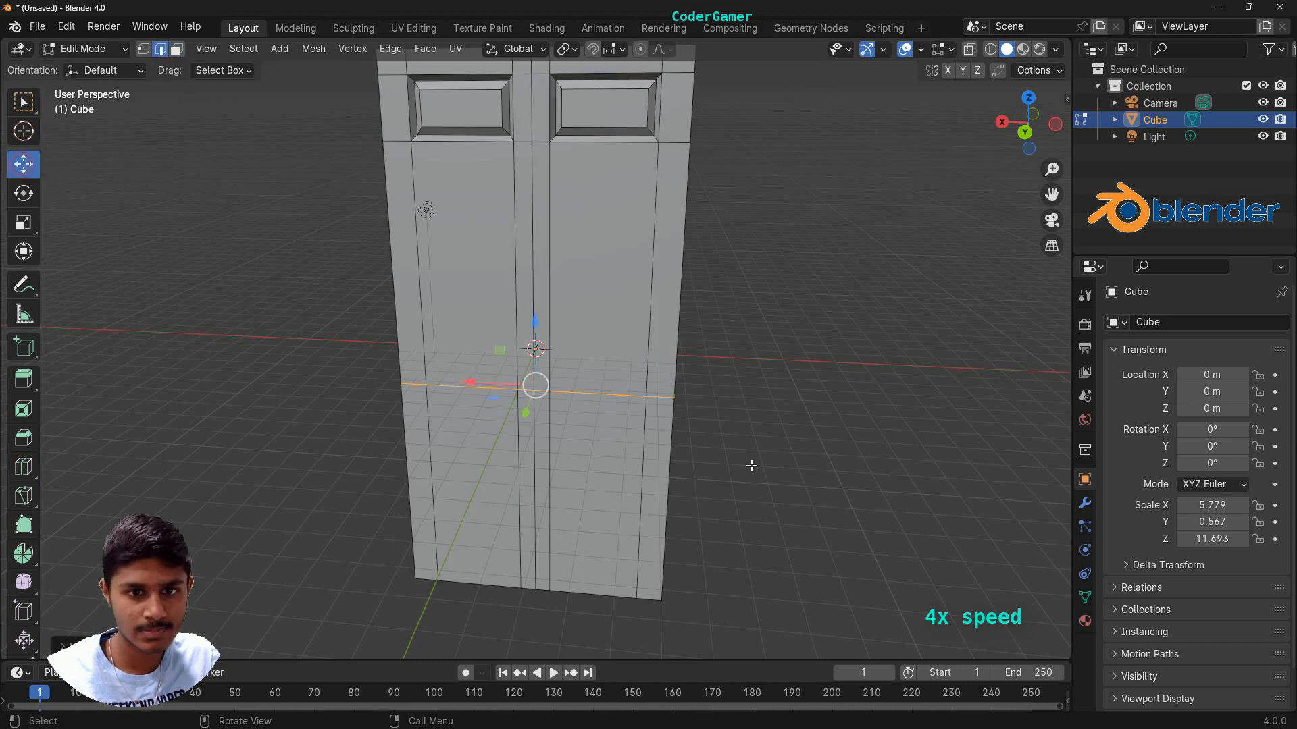
left_click_drag(535, 319, 533, 93)
Add a second horizontal loop cut and raise it along Z to about the door's mid-height
left_click(24, 468)
left_click(533, 391)
left_click(24, 164)
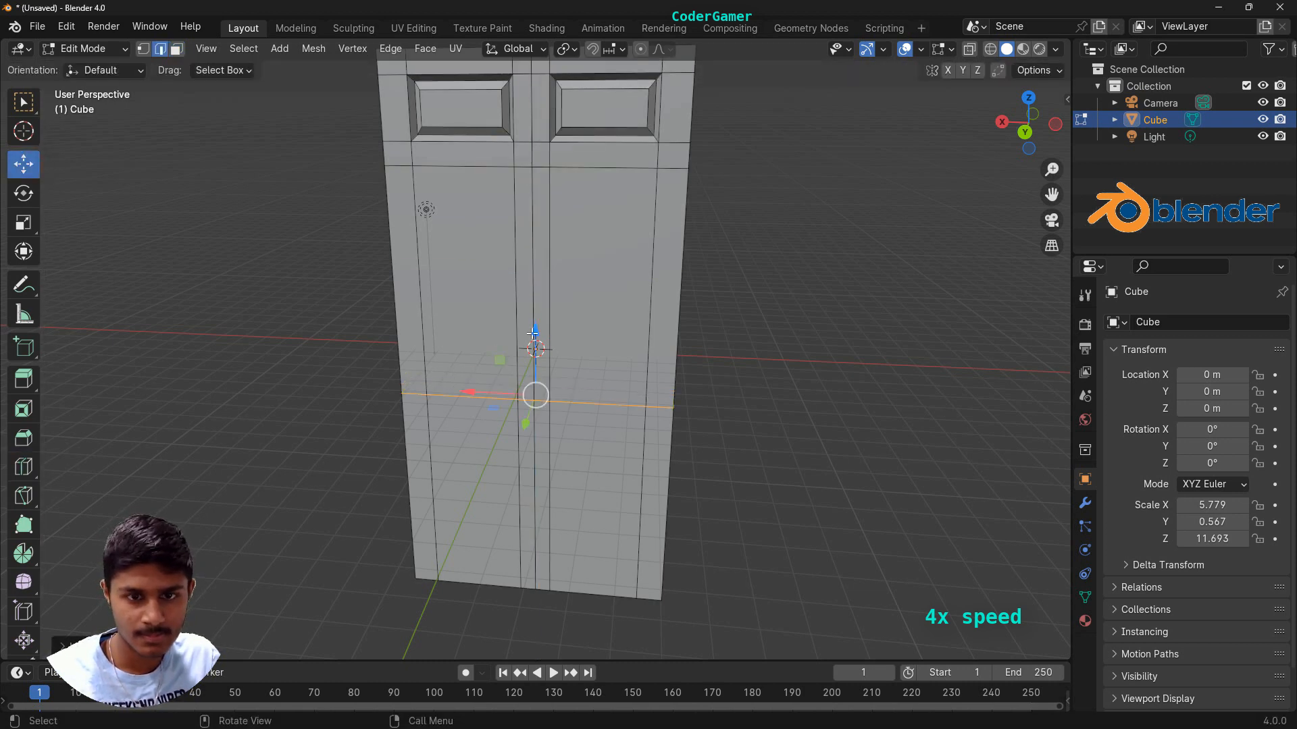
left_click_drag(544, 383, 545, 328)
Try to add two more horizontal loop cuts across the door's lower section
left_click(24, 468)
left_click(534, 464)
left_click(23, 164)
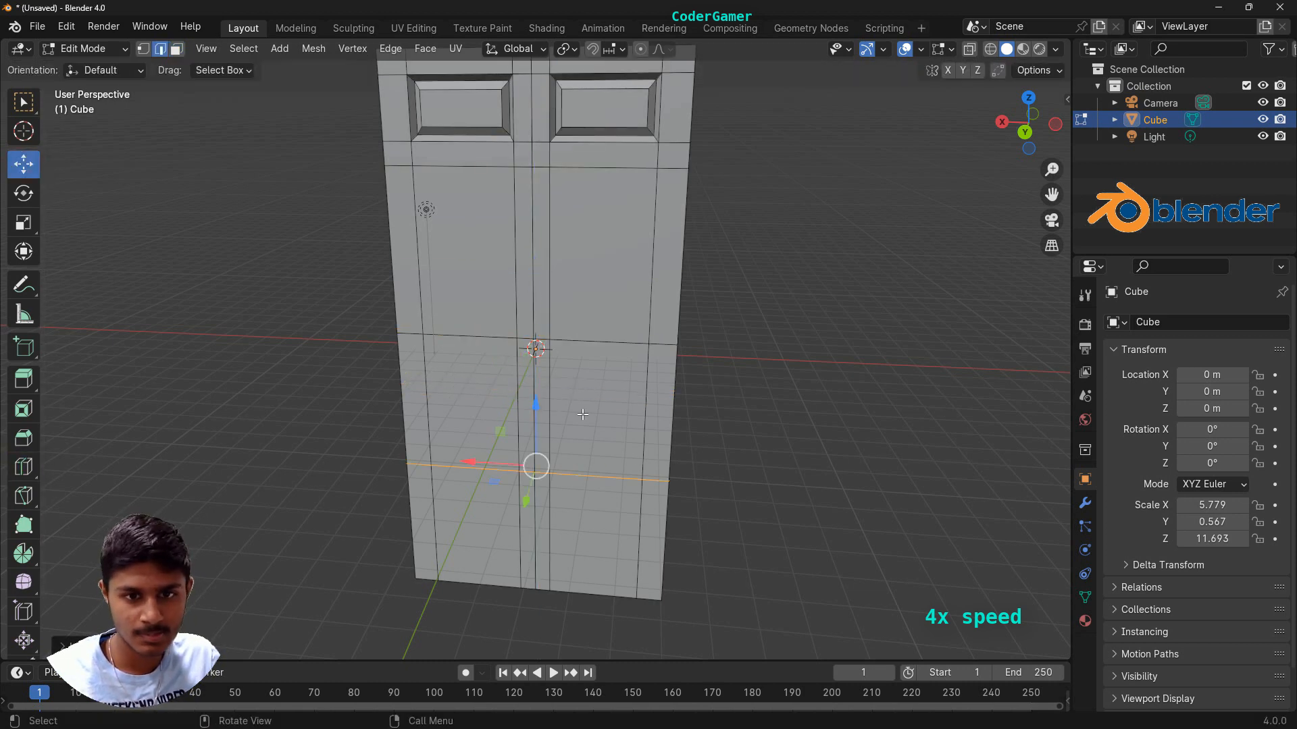
mouse_move(524, 488)
left_mouse_down()
mouse_move(516, 399)
mouse_move(532, 484)
left_mouse_up()
left_click(24, 467)
left_click(533, 487)
left_click(24, 164)
key("ctrl+z")
key("ctrl+z")
key("ctrl+z")
key("ctrl+z")
Lower the mid-height edge loop slightly along Z and add another horizontal loop cut a short distance beneath it
left_click_drag(532, 270, 533, 295)
left_click(24, 467)
left_click(534, 473)
left_click(24, 164)
mouse_move(533, 485)
left_mouse_down()
mouse_move(535, 402)
mouse_move(538, 473)
left_mouse_up()
Add a horizontal loop cut near the door's bottom edge
left_click(24, 468)
left_click(534, 493)
left_click(23, 164)
Try to push the two flat middle panel faces inward along Y on the door's back and front
key("3")
left_click(466, 270)
left_click(605, 270, "shift")
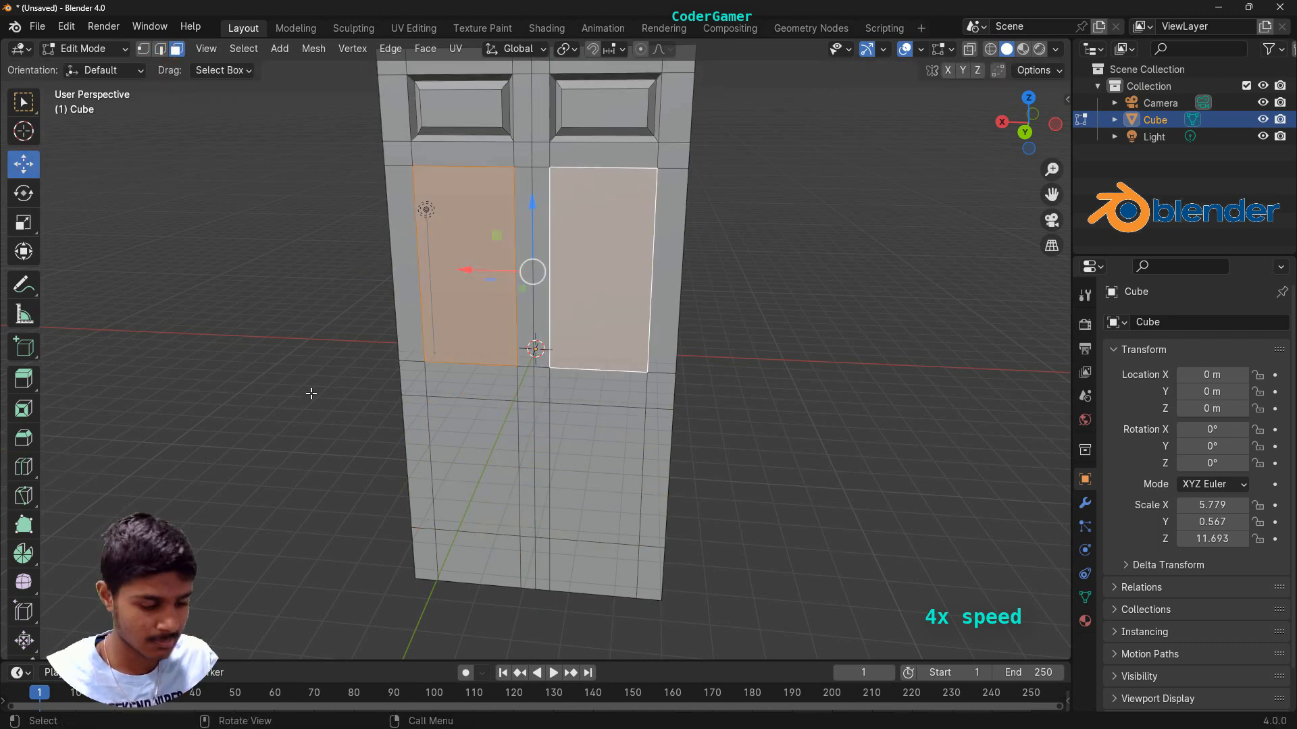
mouse_move(604, 270)
middle_mouse_down()
mouse_move(622, 362)
mouse_move(624, 272)
middle_mouse_up()
left_click_drag(624, 273, 612, 275)
middle_click_drag(708, 315, 751, 267)
left_click(551, 273)
left_click(508, 270, "shift")
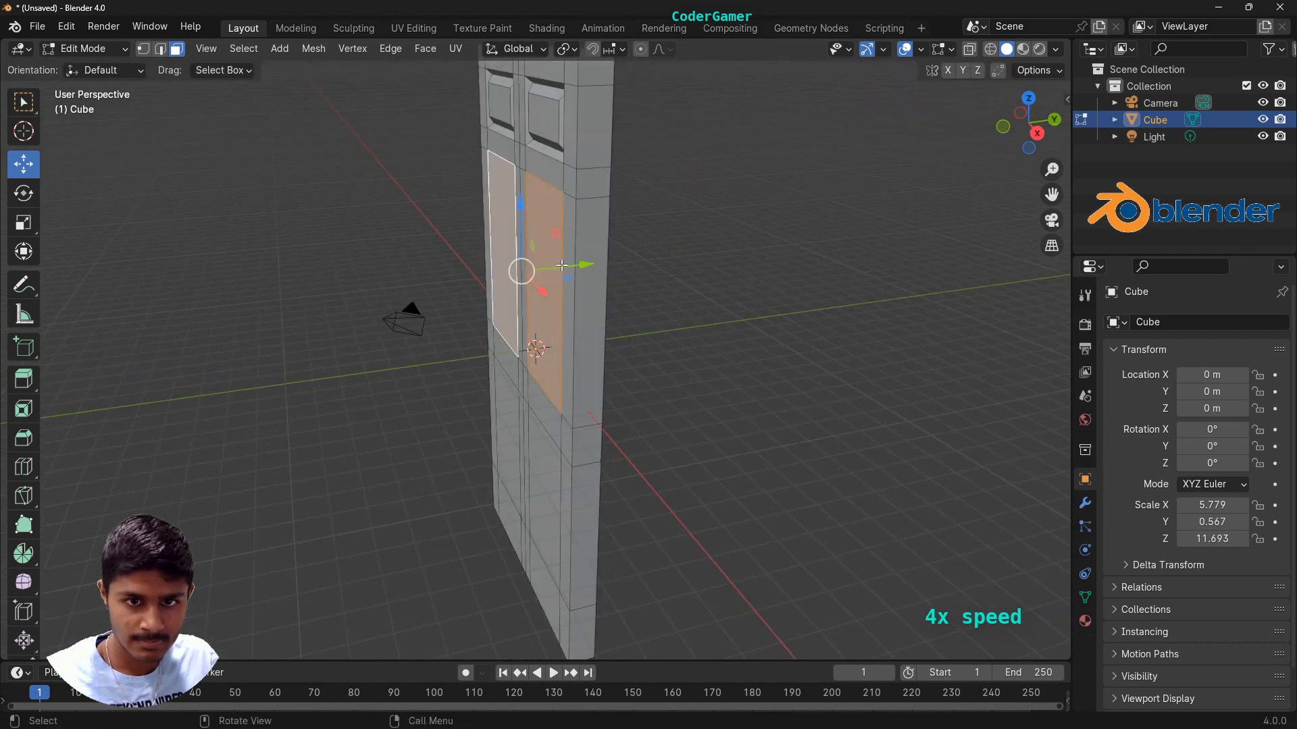
left_click_drag(579, 265, 585, 266)
middle_click_drag(579, 288, 825, 284)
left_click(718, 318)
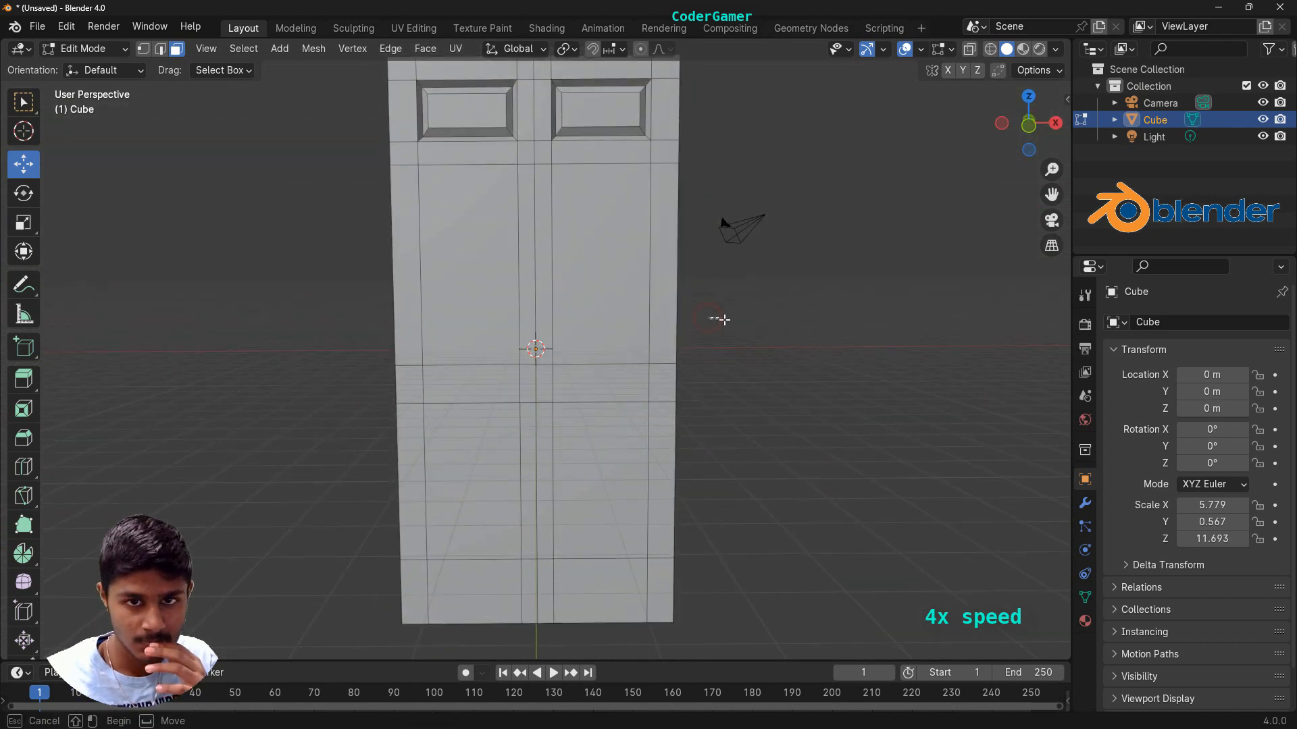
Inset the middle panel faces on both sides of the door and adjust the inset faces' height along Z
middle_click_drag(730, 342, 428, 205)
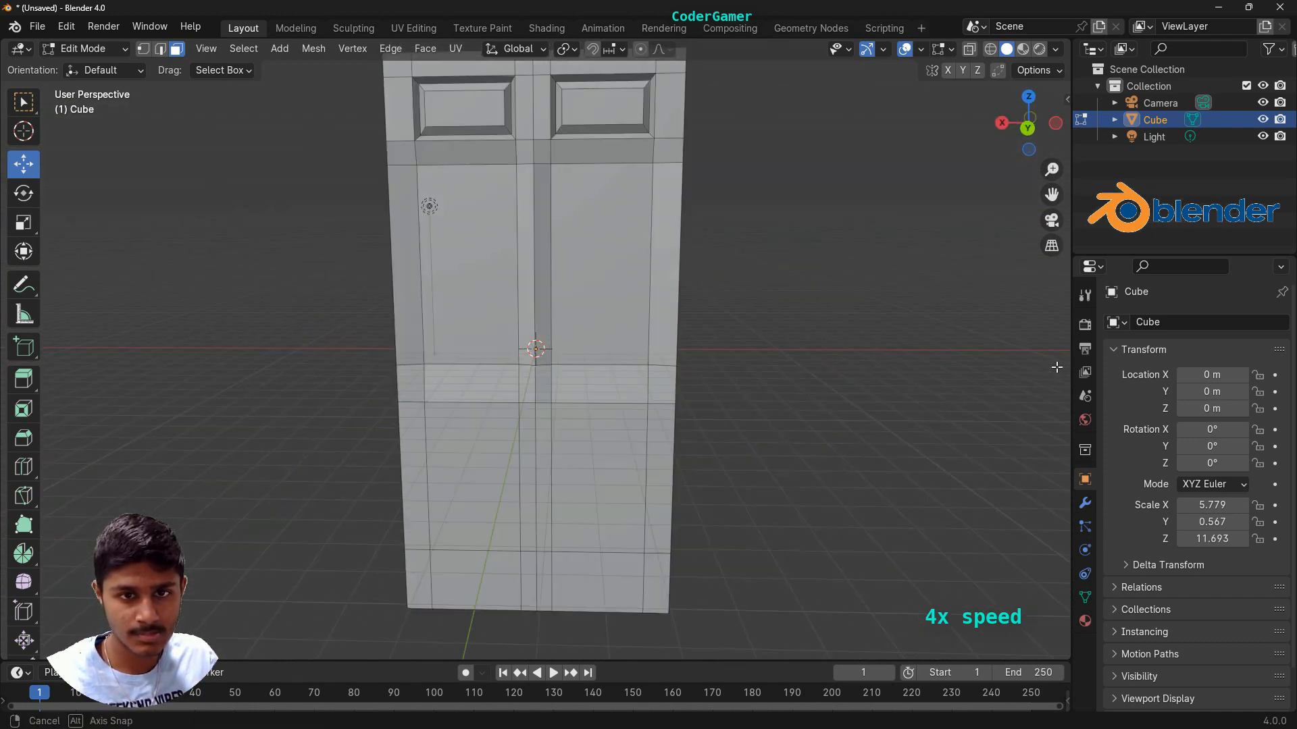
left_click(429, 205)
left_click(499, 289, "shift")
middle_click_drag(500, 289, 729, 269)
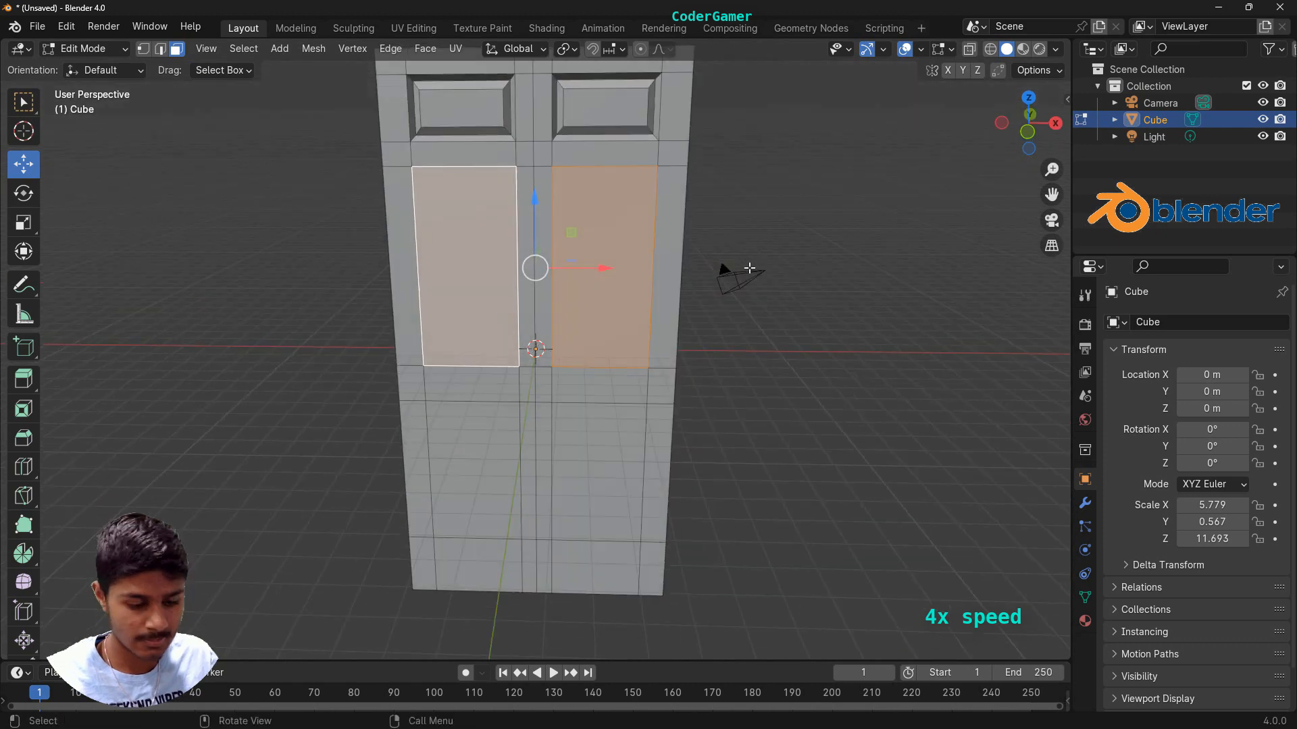
key("i")
left_click(746, 288)
left_click(23, 223)
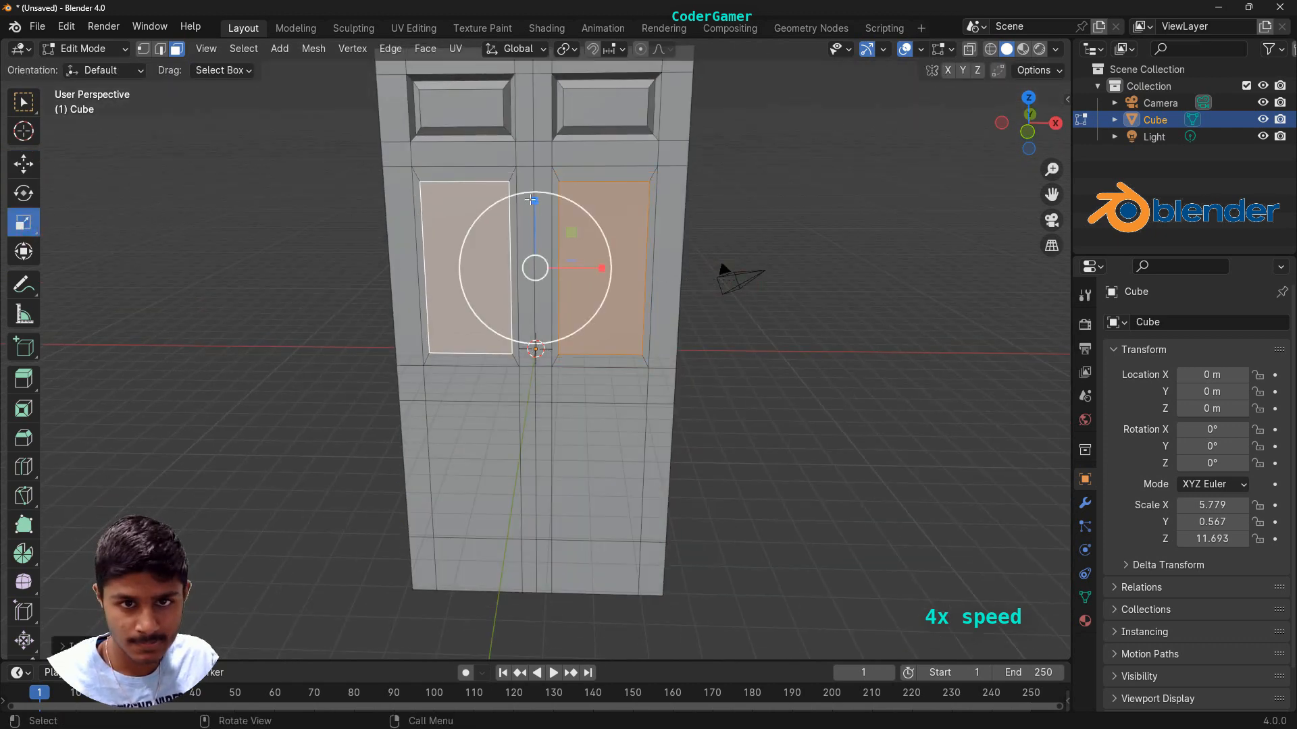
Push the inset middle panel faces inward along Y on both sides of the door to recess them
left_click(23, 165)
middle_click_drag(324, 304, 482, 277)
type("gy.25")
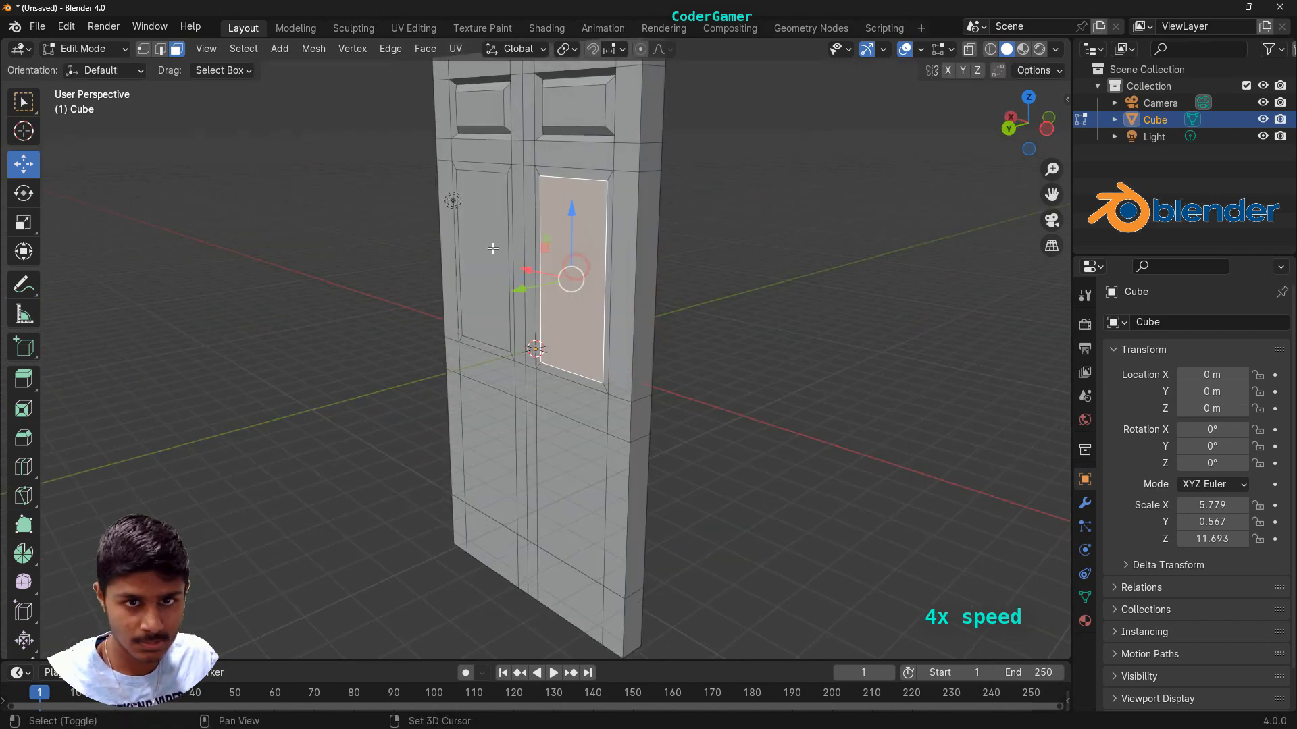
key("minus")
left_click(493, 291, "shift")
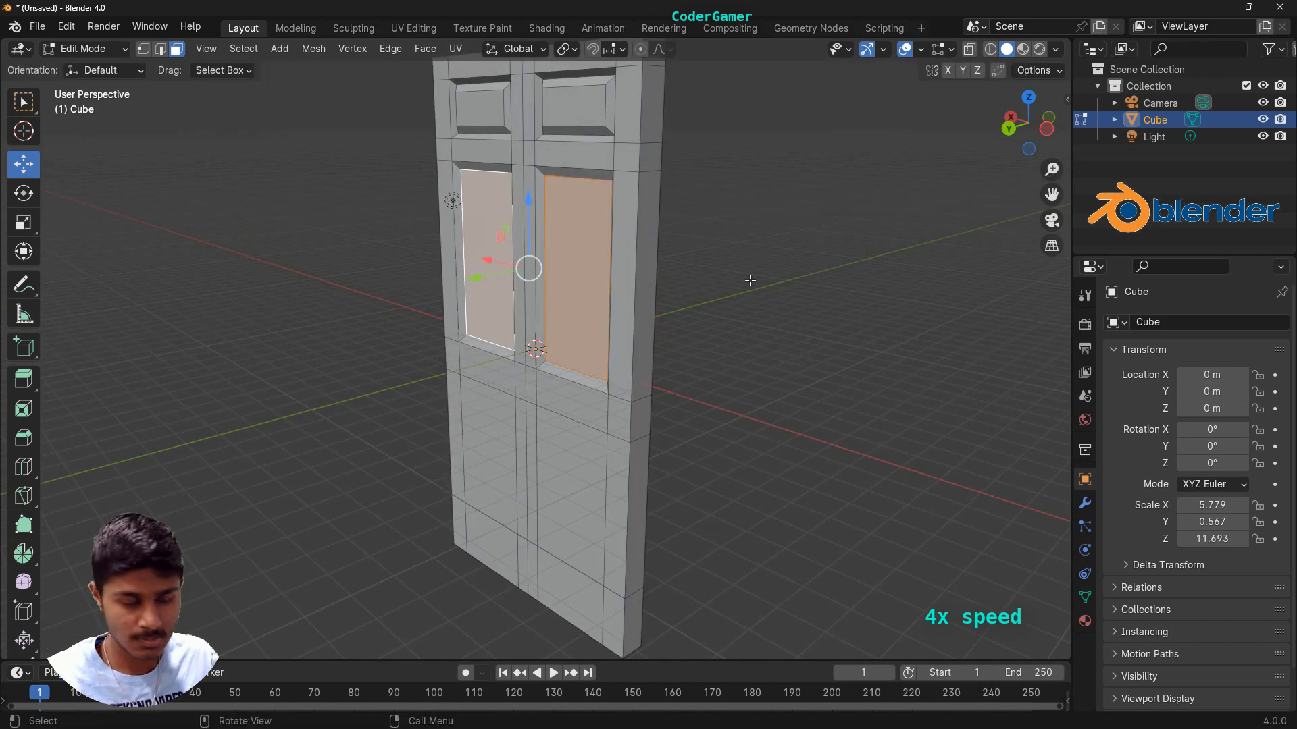
left_click(476, 274, "shift")
middle_click_drag(753, 281, 781, 271)
left_click(602, 270, "shift")
Inset the recessed middle panel faces a second time and adjust their height along Z
left_click(1028, 125)
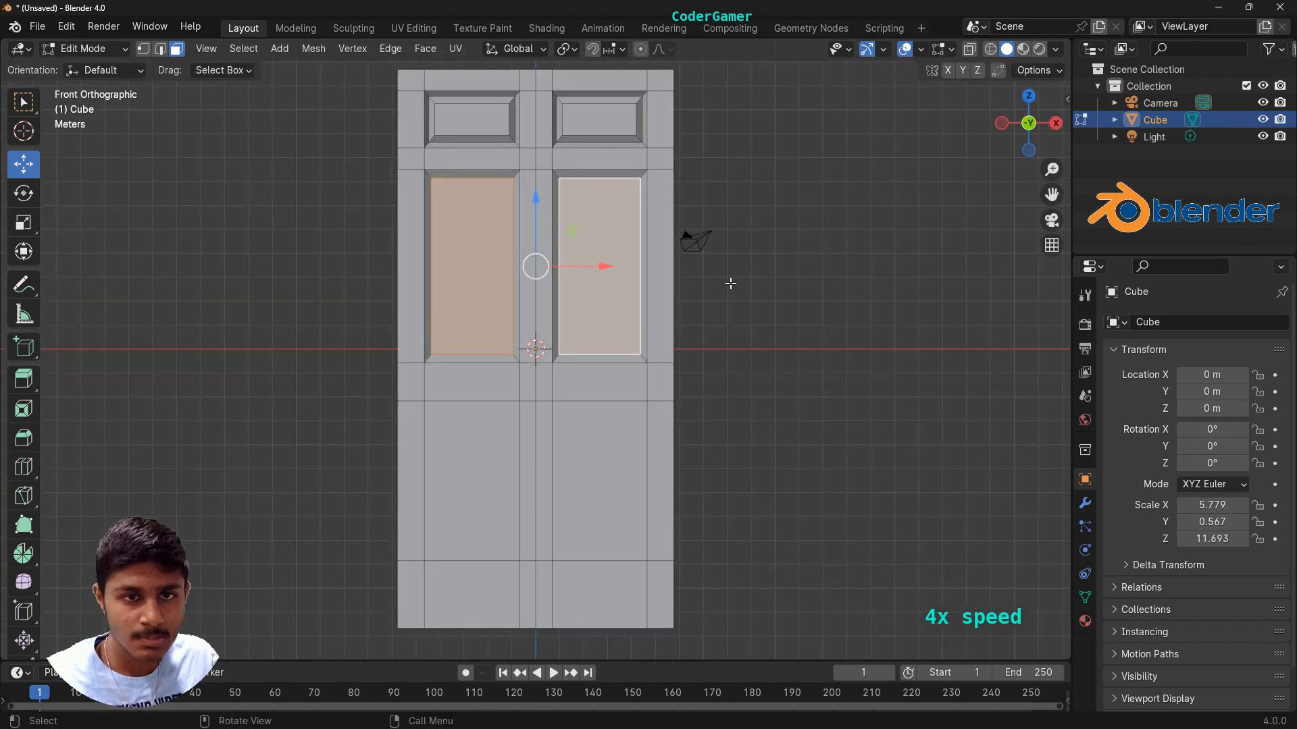
key("i")
left_click(607, 302)
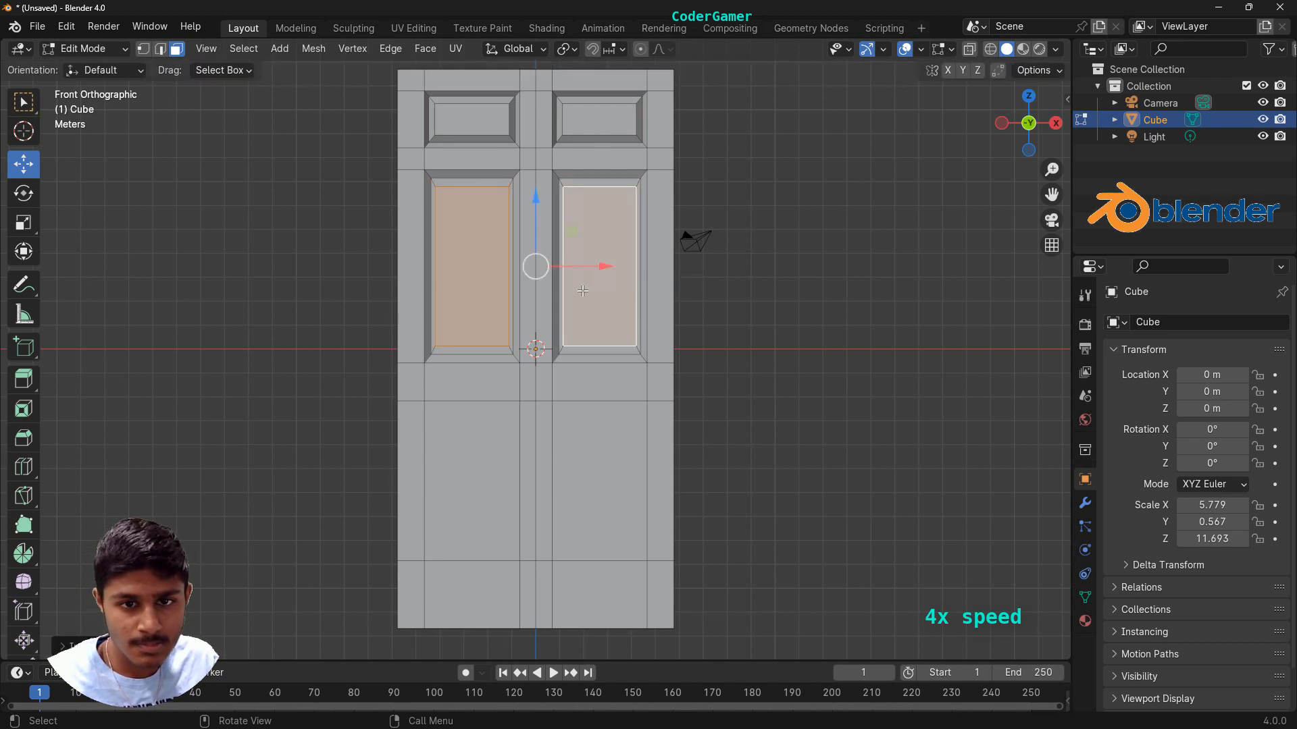
left_click(23, 223)
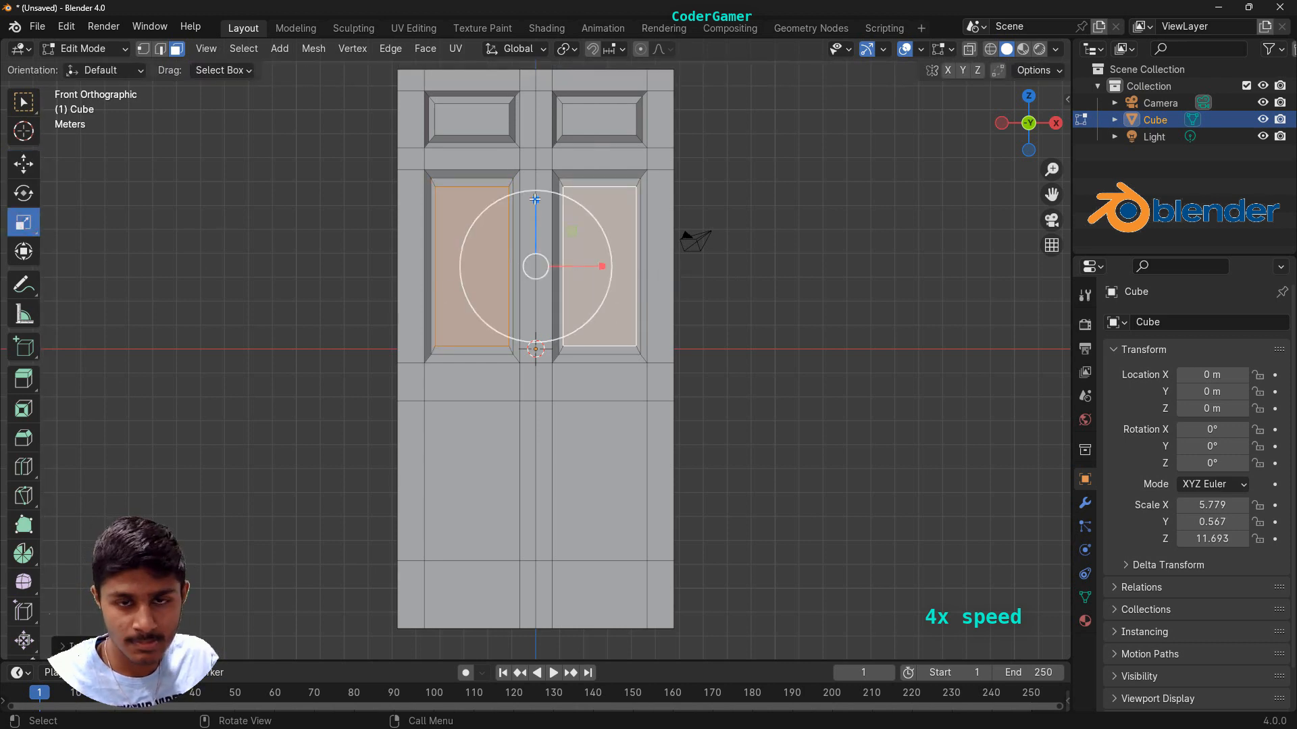
left_click(608, 202)
left_click(472, 264, "shift")
left_click(23, 164)
Move the inner faces of the middle panels back outward along Y on both sides to form raised panels
middle_click_drag(513, 267, 478, 269)
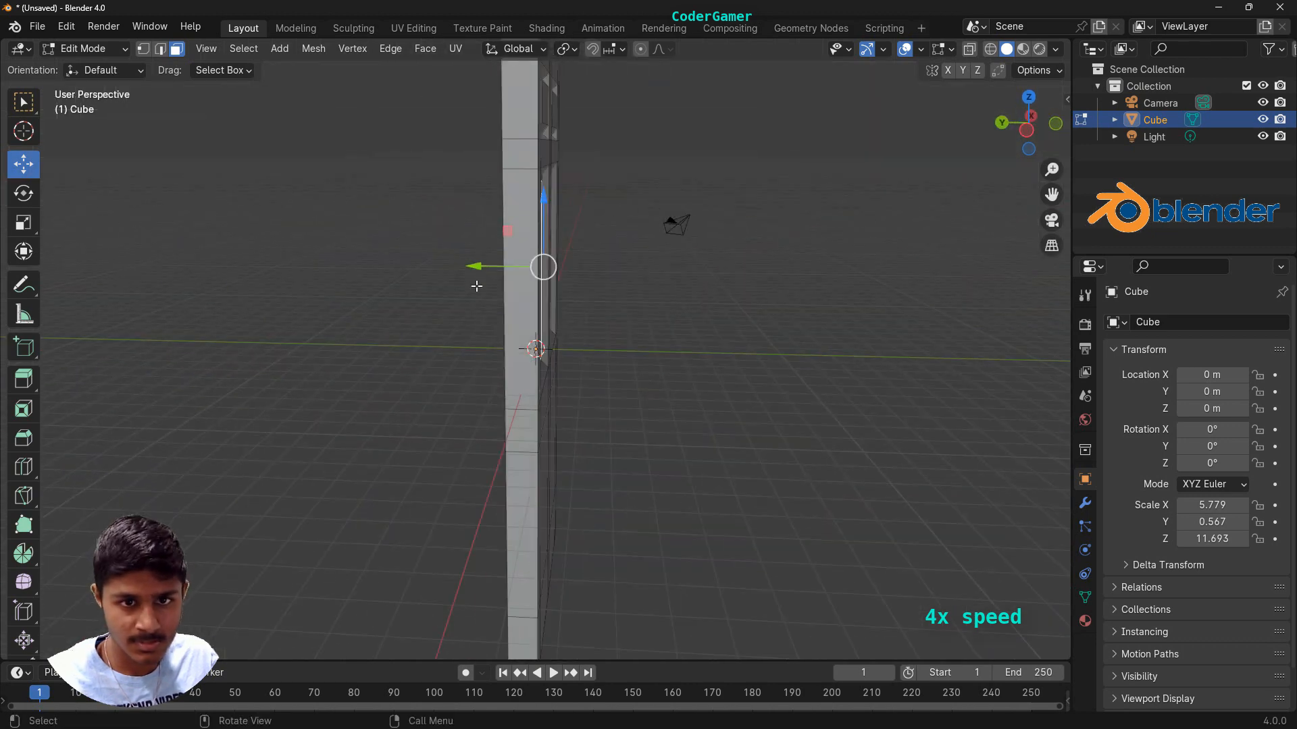
left_click_drag(478, 269, 486, 272)
key("minus")
key("minus")
type("2")
middle_click_drag(660, 286, 465, 279)
key("Return")
Inset the two lower panel faces on both sides of the door and adjust their height along Z
left_click(559, 497)
middle_click_drag(559, 496, 484, 468)
left_click(485, 468, "shift")
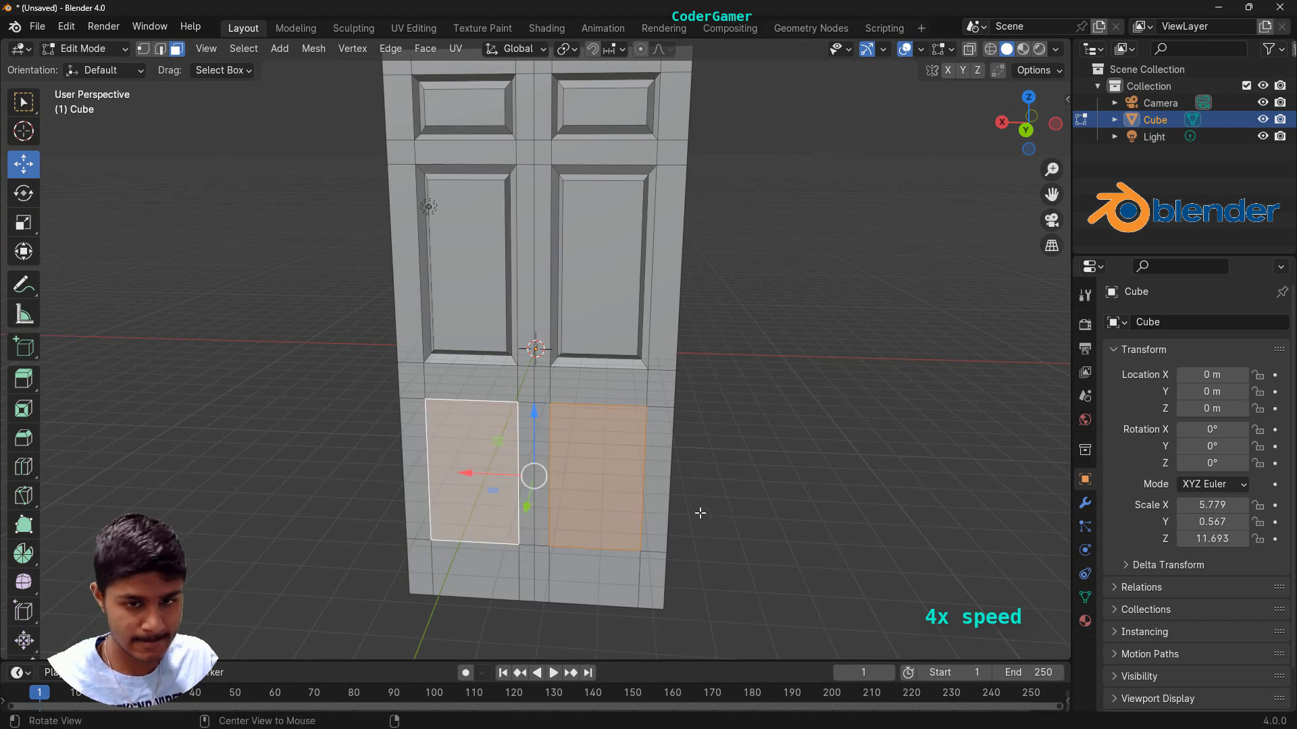
middle_click_drag(695, 515, 837, 466)
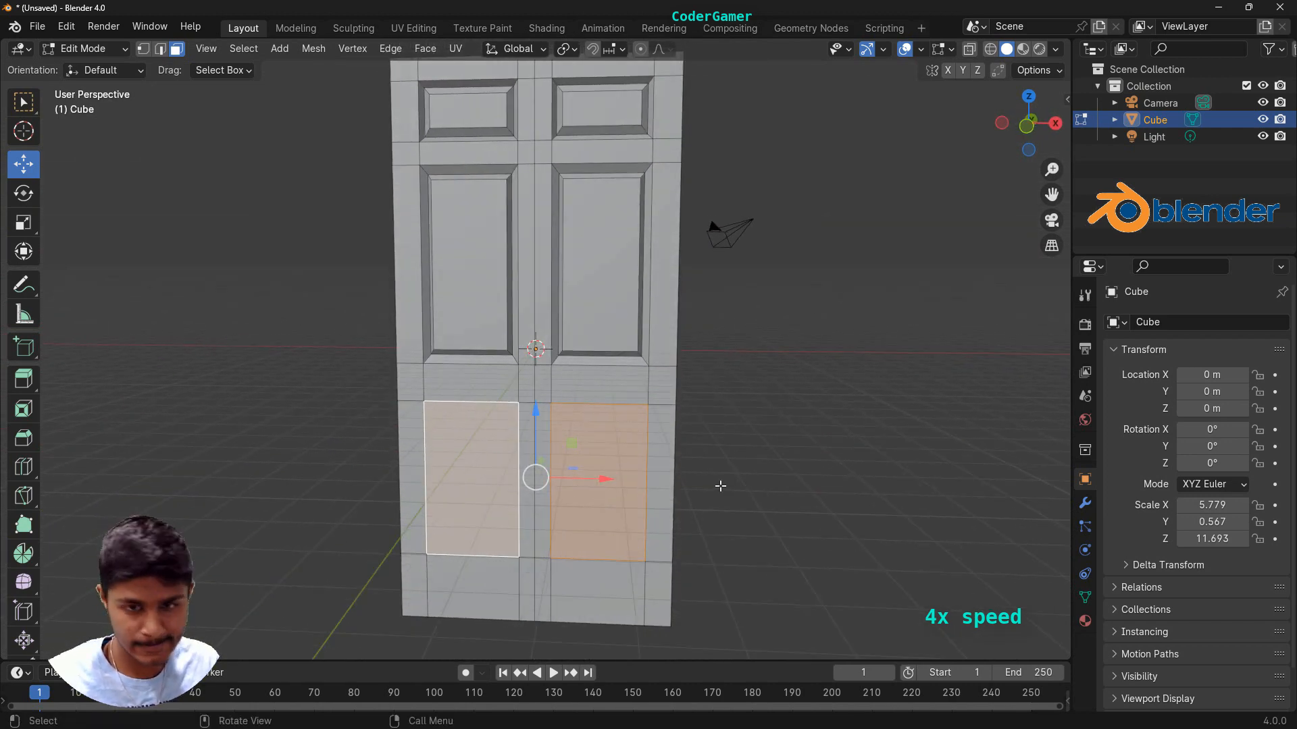
key("i")
left_click(51, 401)
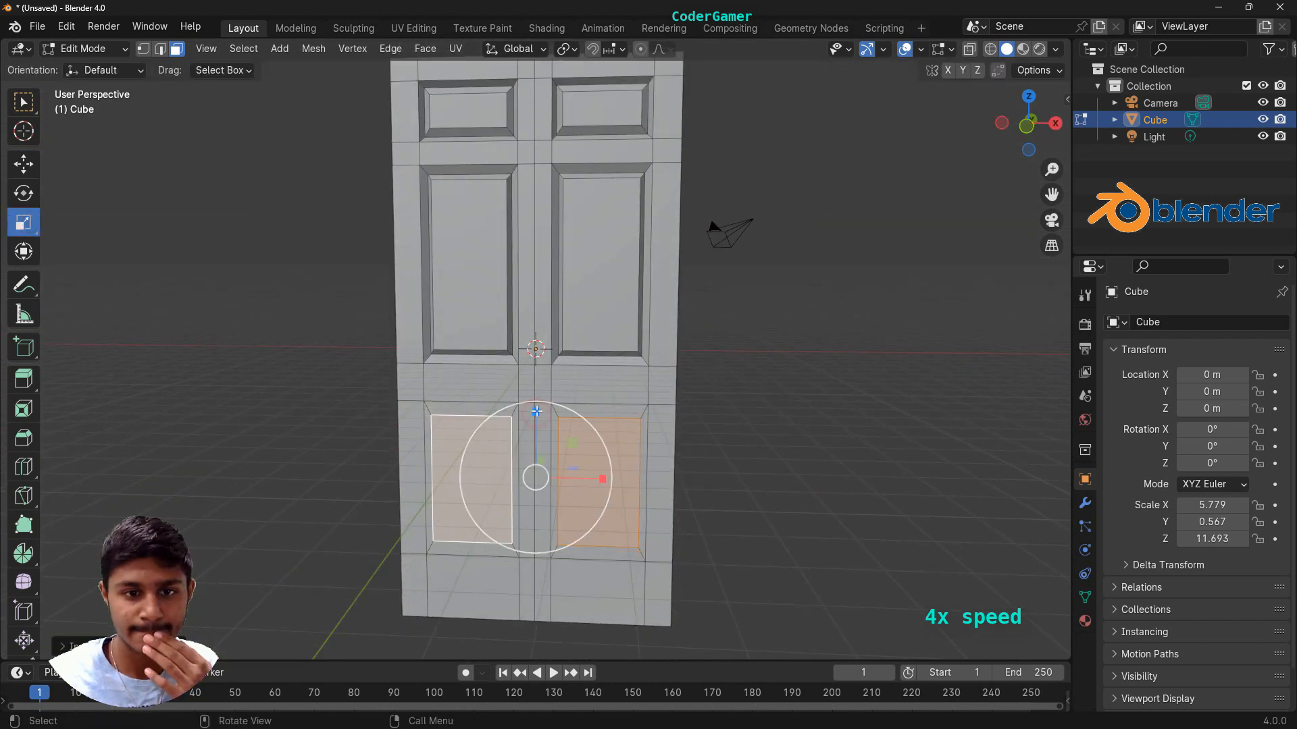
Push the inset lower panel faces inward along Y on the door's front and back
middle_click_drag(791, 487, 71, 195)
left_click(518, 497)
left_click(571, 476, "shift")
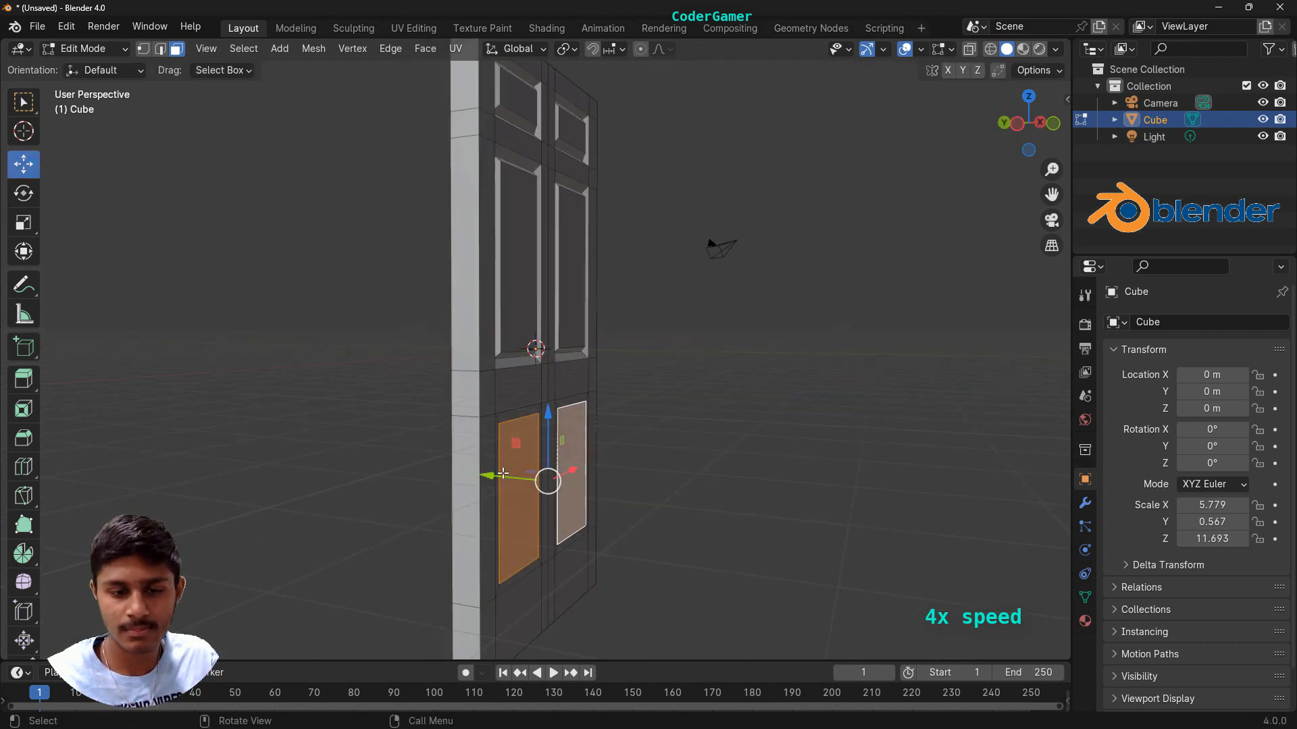
left_click_drag(488, 475, 482, 474)
middle_click_drag(712, 509, 787, 524)
left_click(554, 445)
left_click(505, 462, "shift")
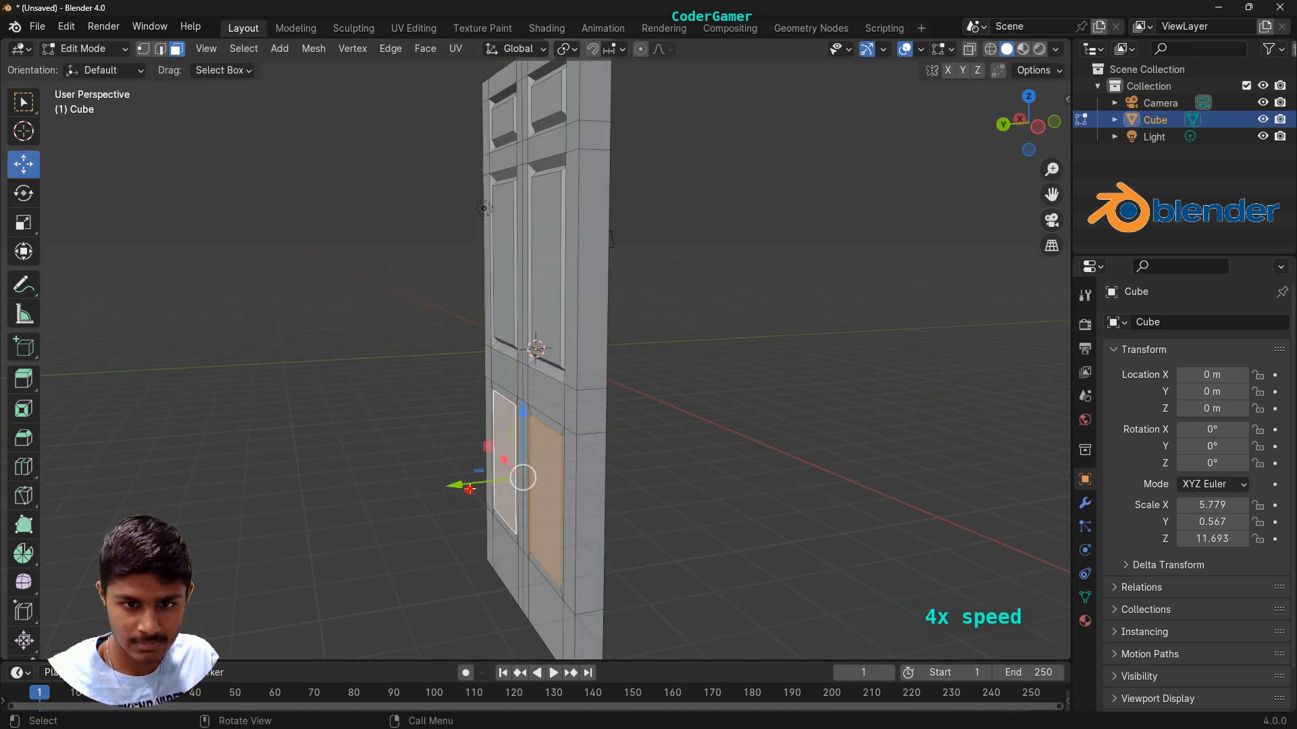
left_click_drag(458, 485, 465, 485)
Inset the recessed lower panel faces a second time and scale them along Z to adjust their height
middle_click_drag(703, 538, 529, 533)
left_click(462, 477)
left_click(595, 473, "shift")
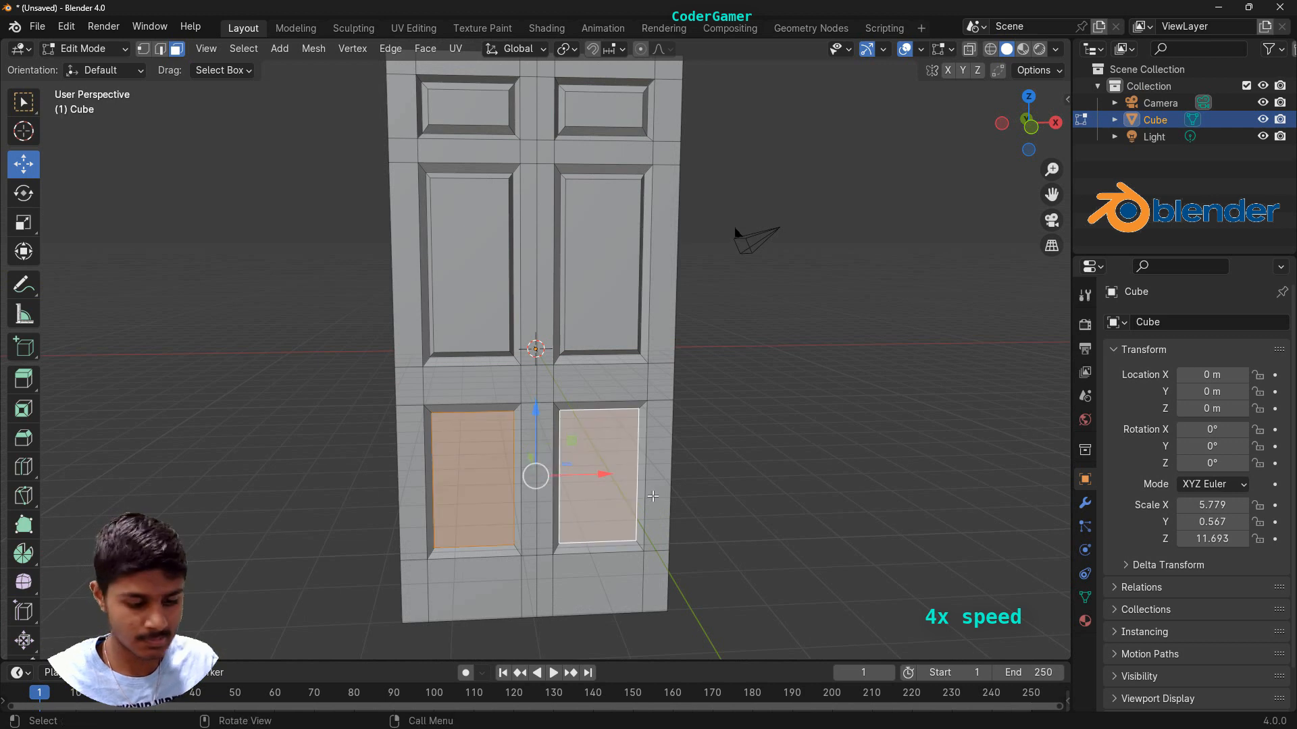
key("s")
key("Return")
left_click(24, 223)
left_click_drag(542, 412, 544, 425)
left_click(601, 483)
left_click(473, 480, "shift")
left_click(23, 164)
Move the inner faces of the lower panels outward along Y on both sides of the door and deselect them
middle_click_drag(625, 553, 513, 473)
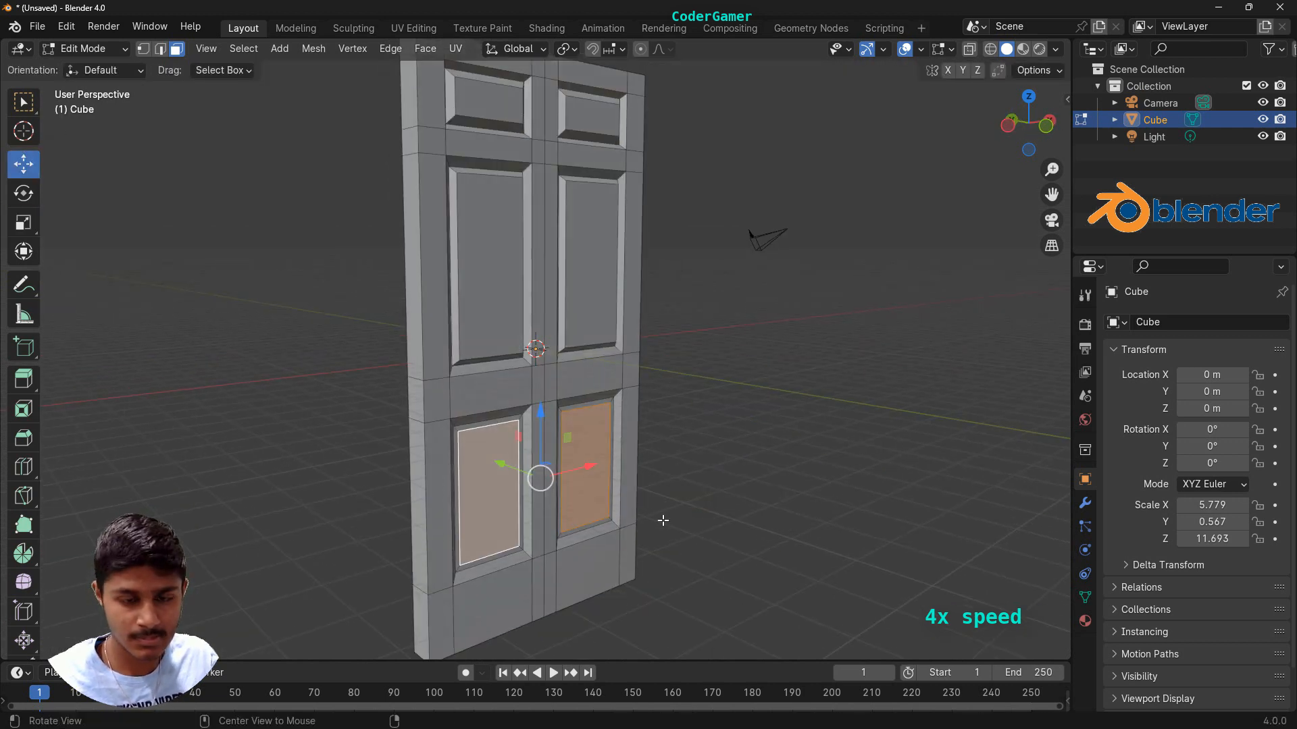
left_click_drag(495, 467, 506, 471)
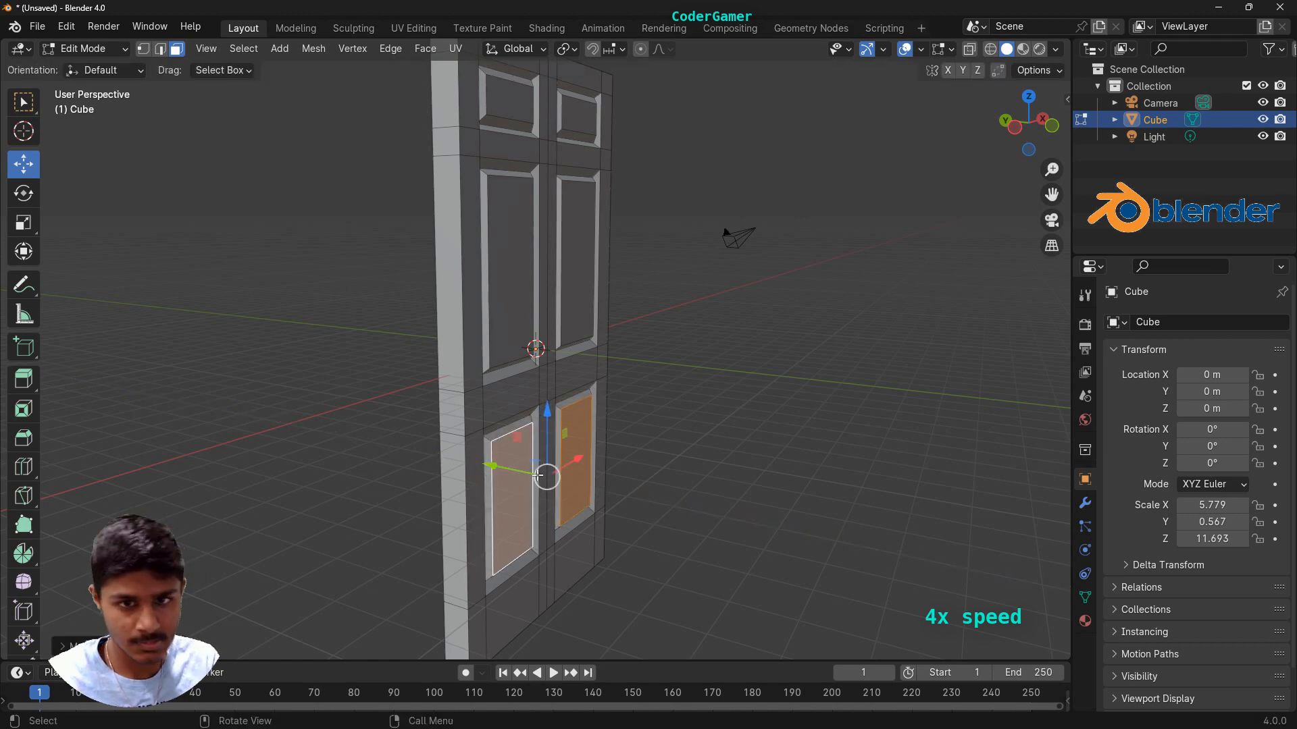
middle_click_drag(513, 466, 488, 427)
left_click(487, 427, "shift")
left_click_drag(459, 481, 472, 478)
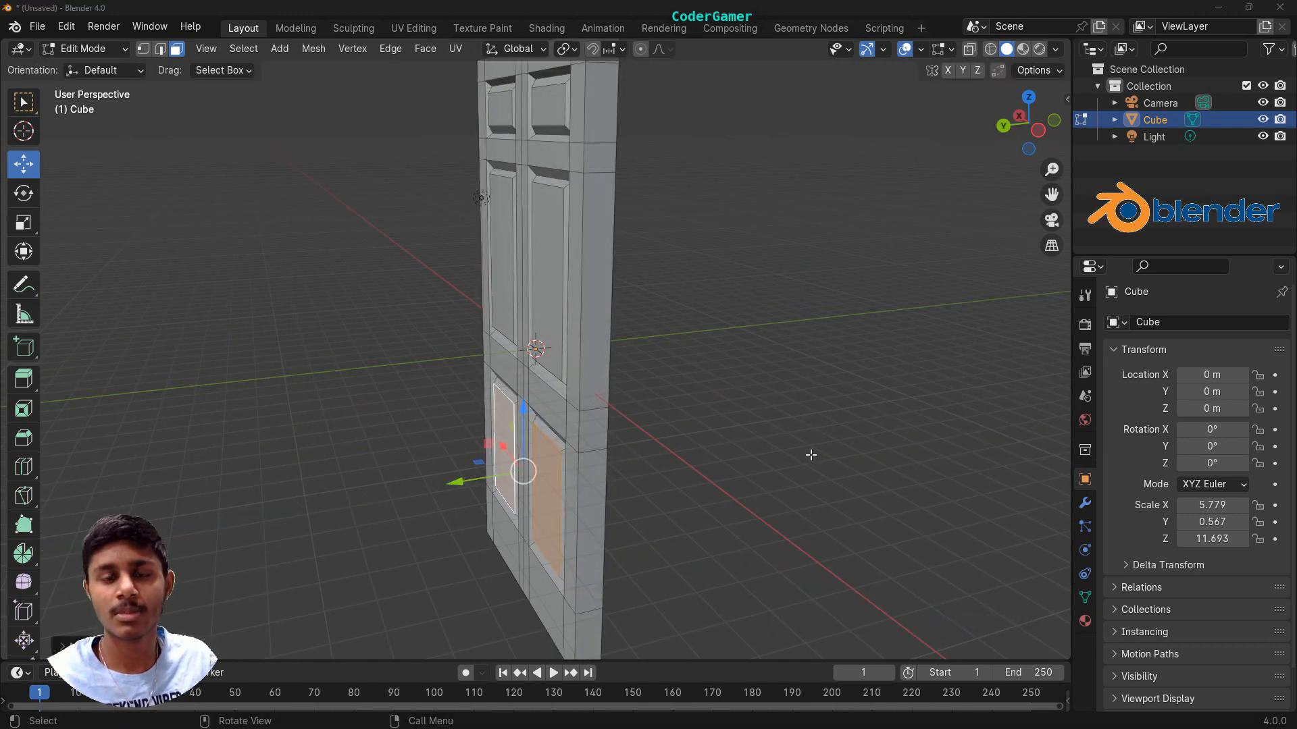
left_click(745, 463)
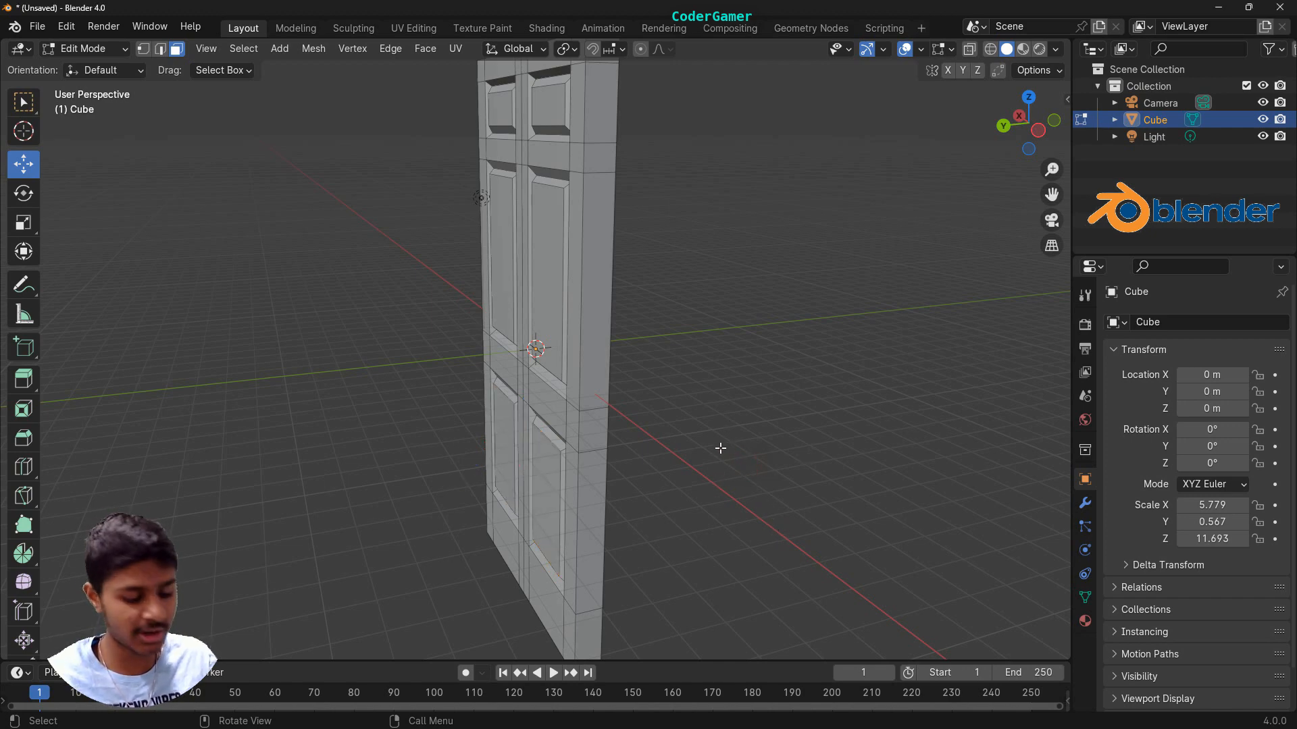
Return to Object Mode and narrow the whole door along X to a scale of about 5.416
middle_click_drag(720, 447, 79, 385)
left_click(86, 49)
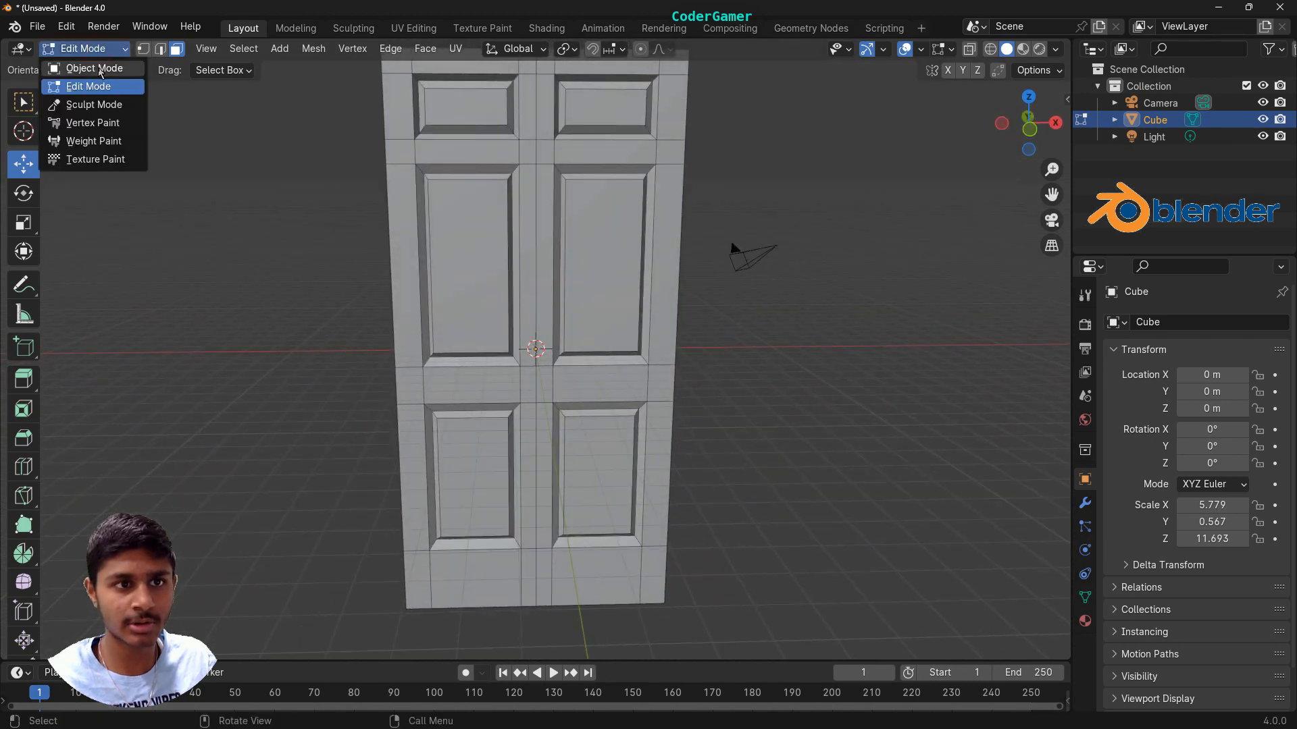
left_click(94, 69)
scroll(604, 349, "down", 2)
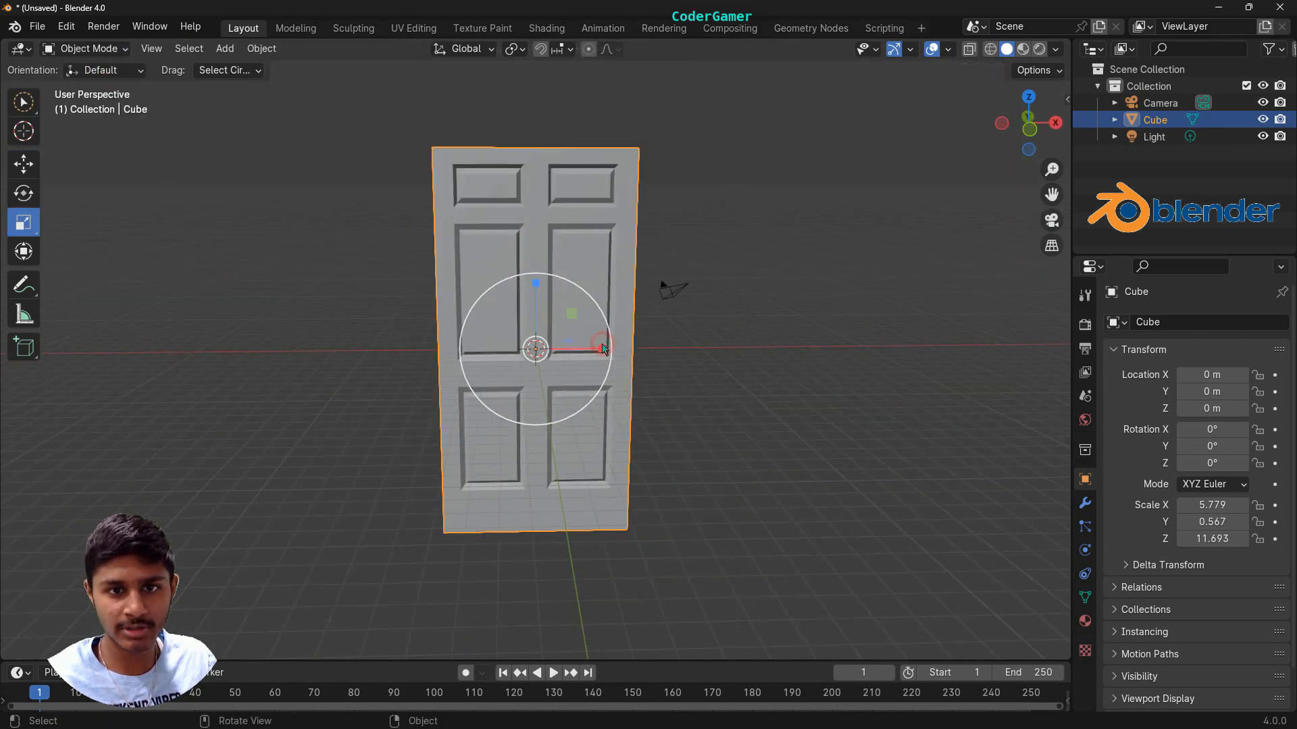
left_click_drag(603, 350, 589, 346)
left_click(754, 346)
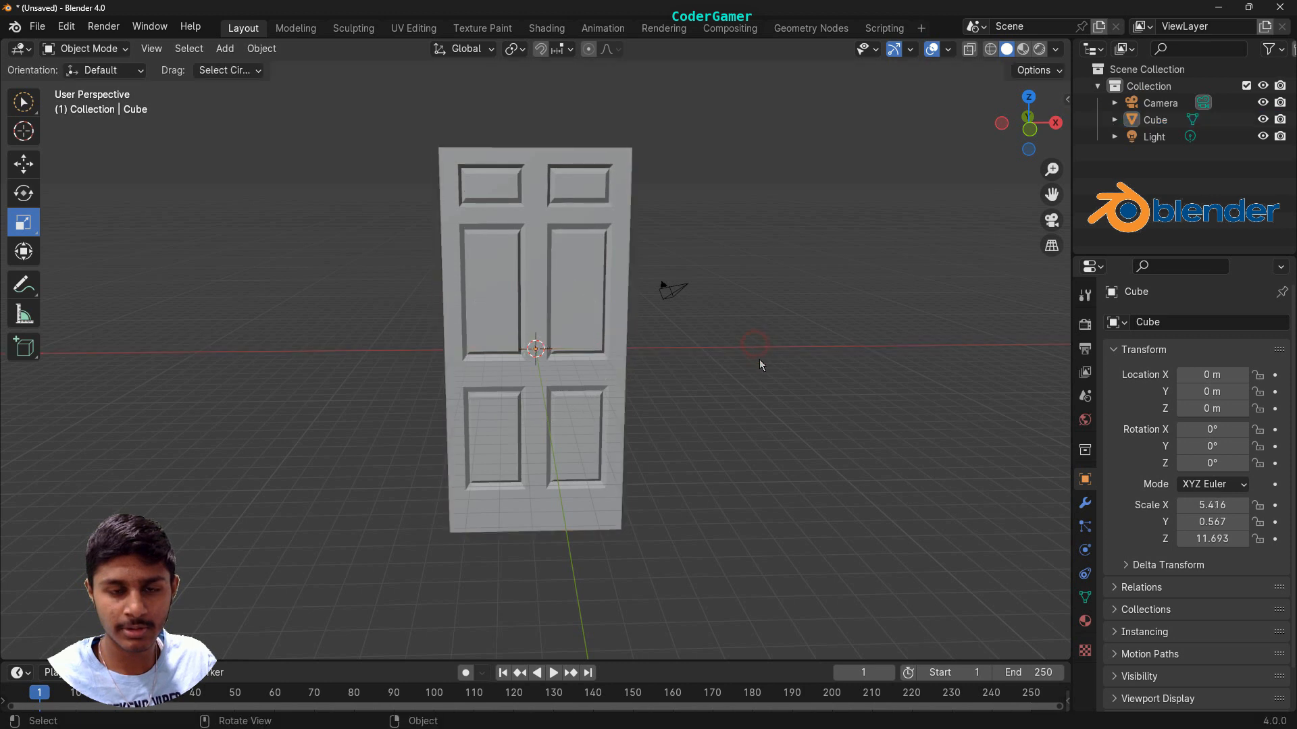
middle_click_drag(697, 382, 643, 407)
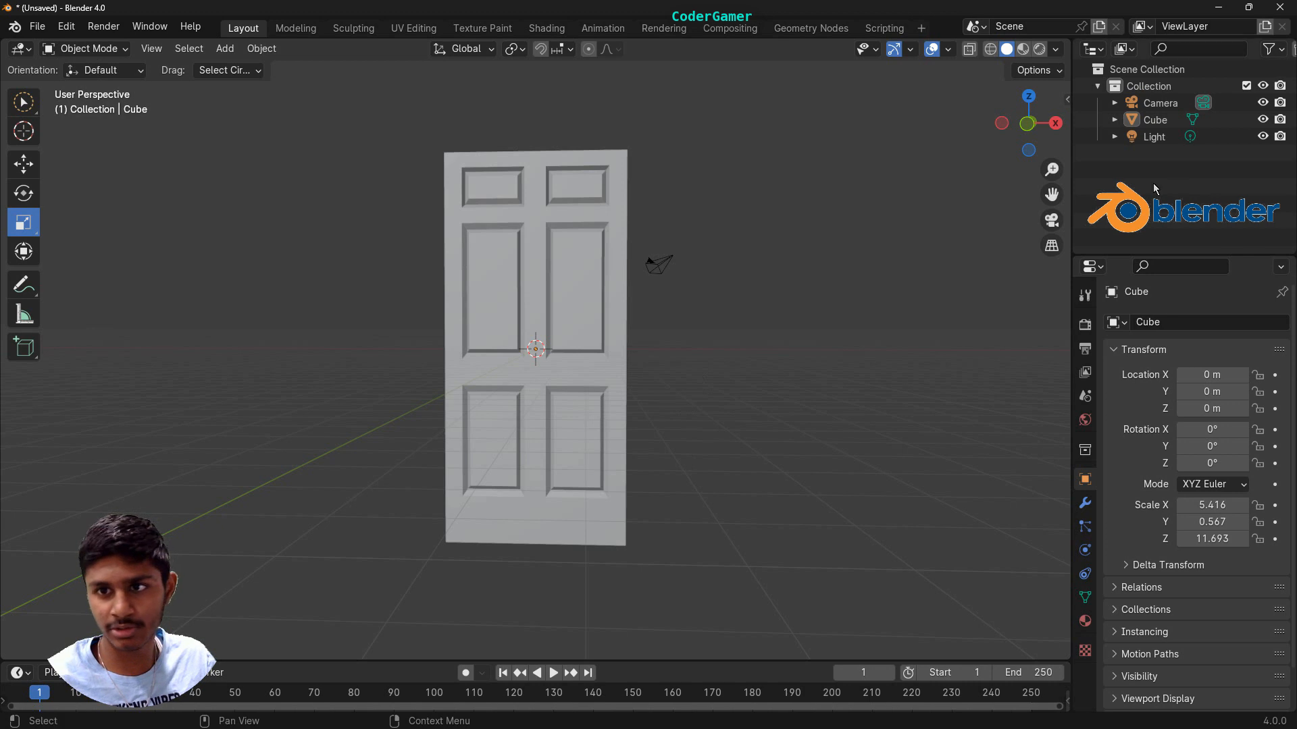
Add a mesh circle at the door's centre and make it the selected object
left_click(228, 49)
mouse_move(246, 53)
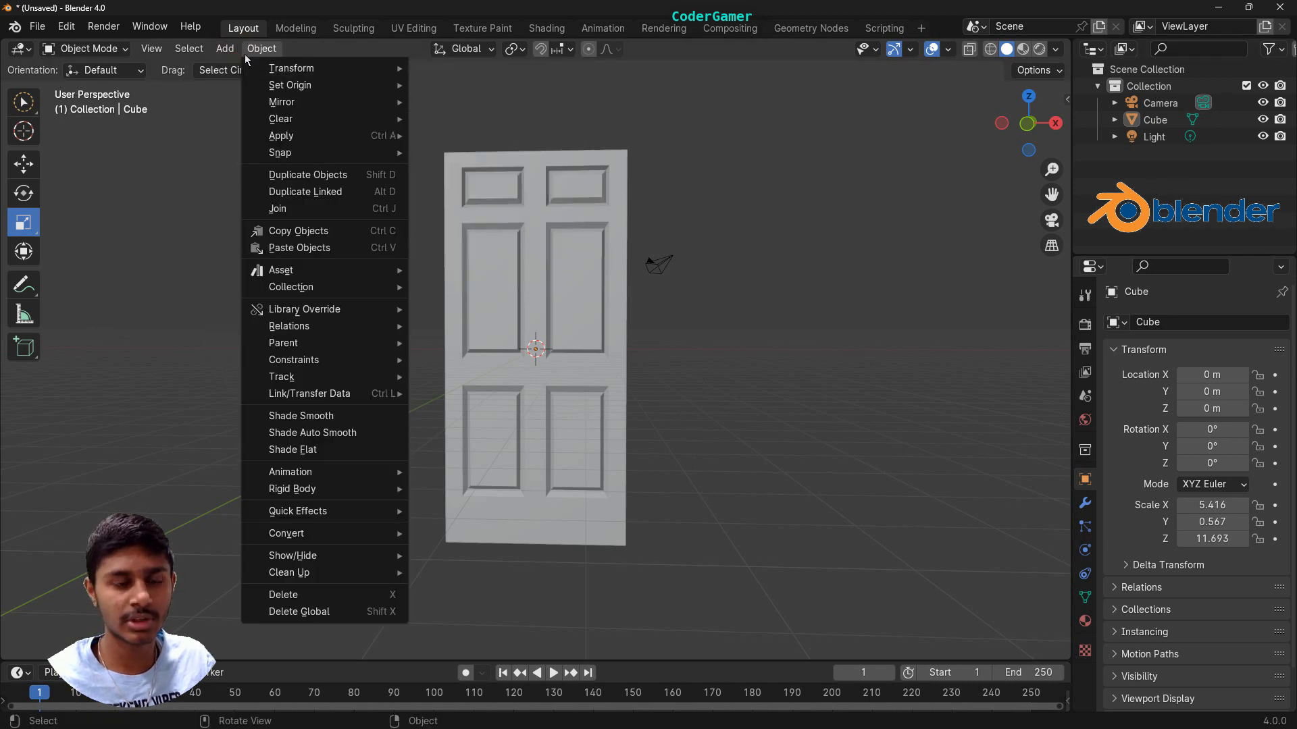
mouse_move(281, 85)
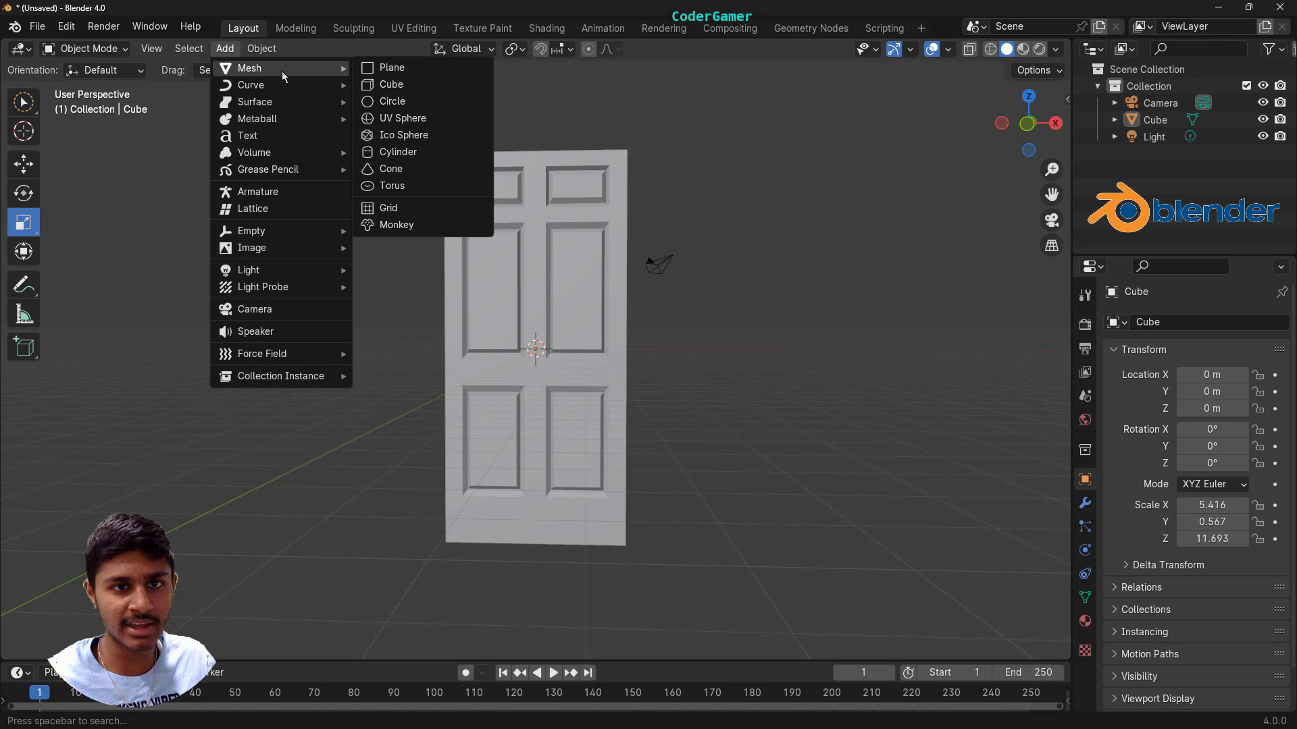
left_click(382, 102)
middle_click_drag(685, 359, 383, 395)
left_click(795, 478)
left_click(1155, 136)
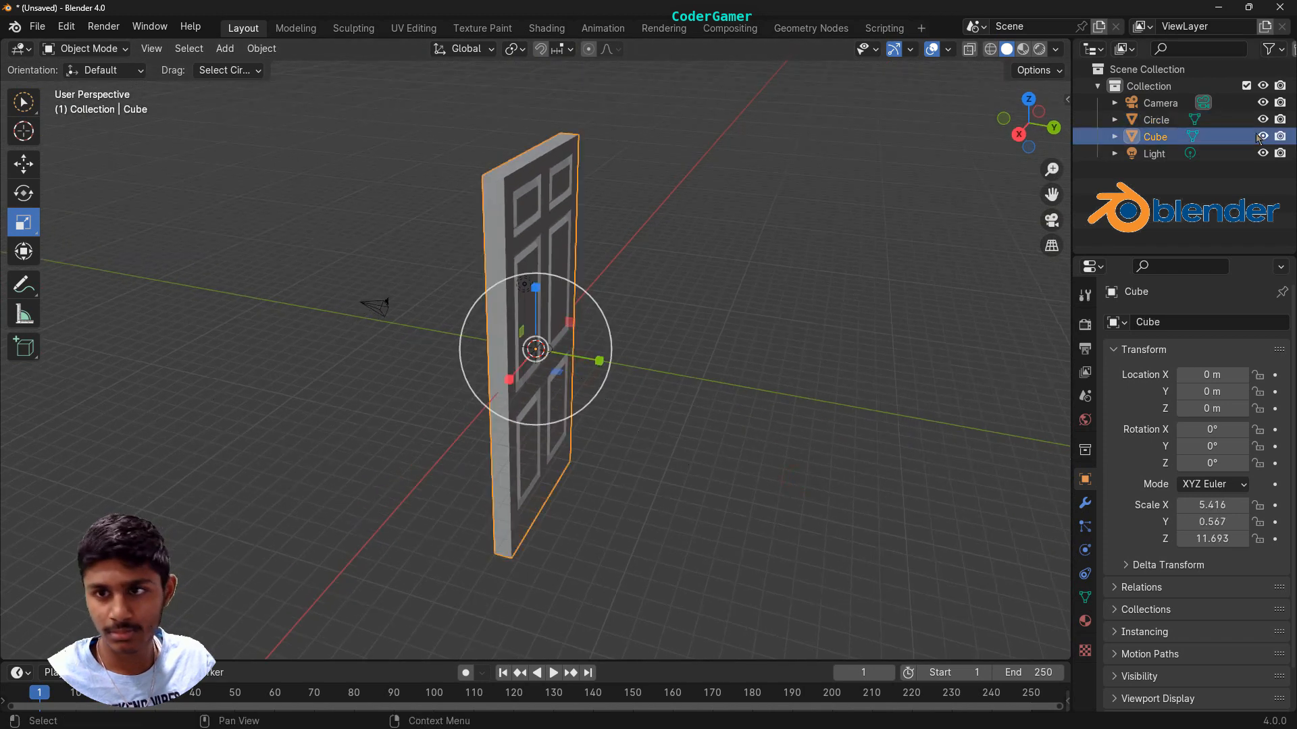
left_click(1150, 124)
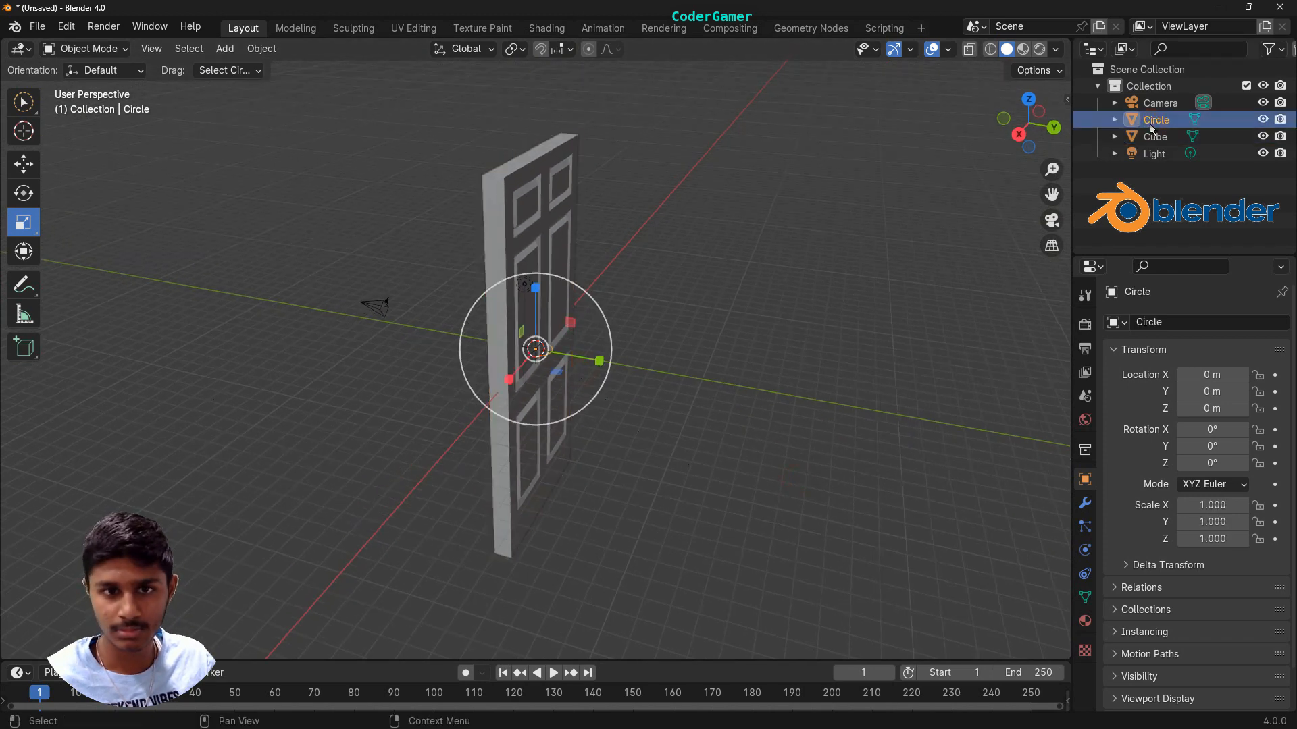
Rotate the circle 90° about X so that it stands parallel to the door's face
left_click_drag(598, 362, 160, 415)
key("ctrl+z")
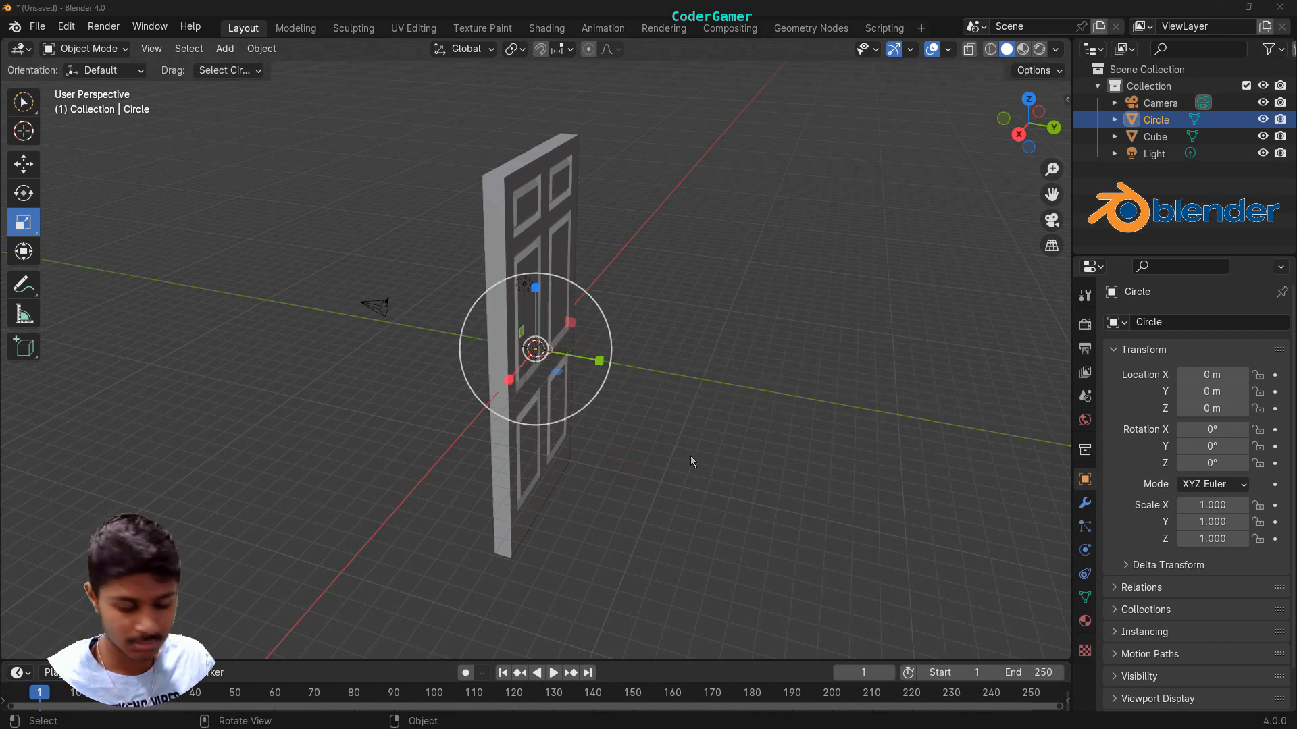
middle_click_drag(576, 448, 809, 335)
left_click(23, 193)
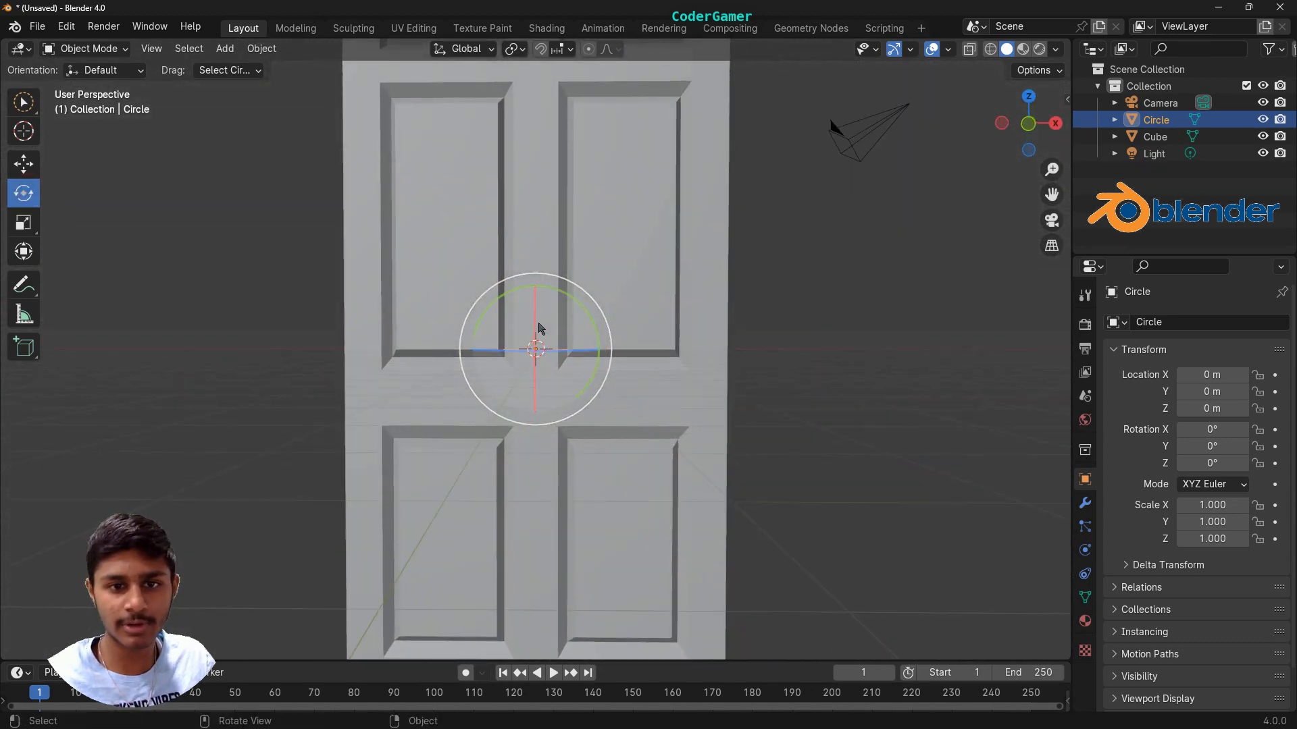
left_click_drag(536, 326, 535, 387)
type("90")
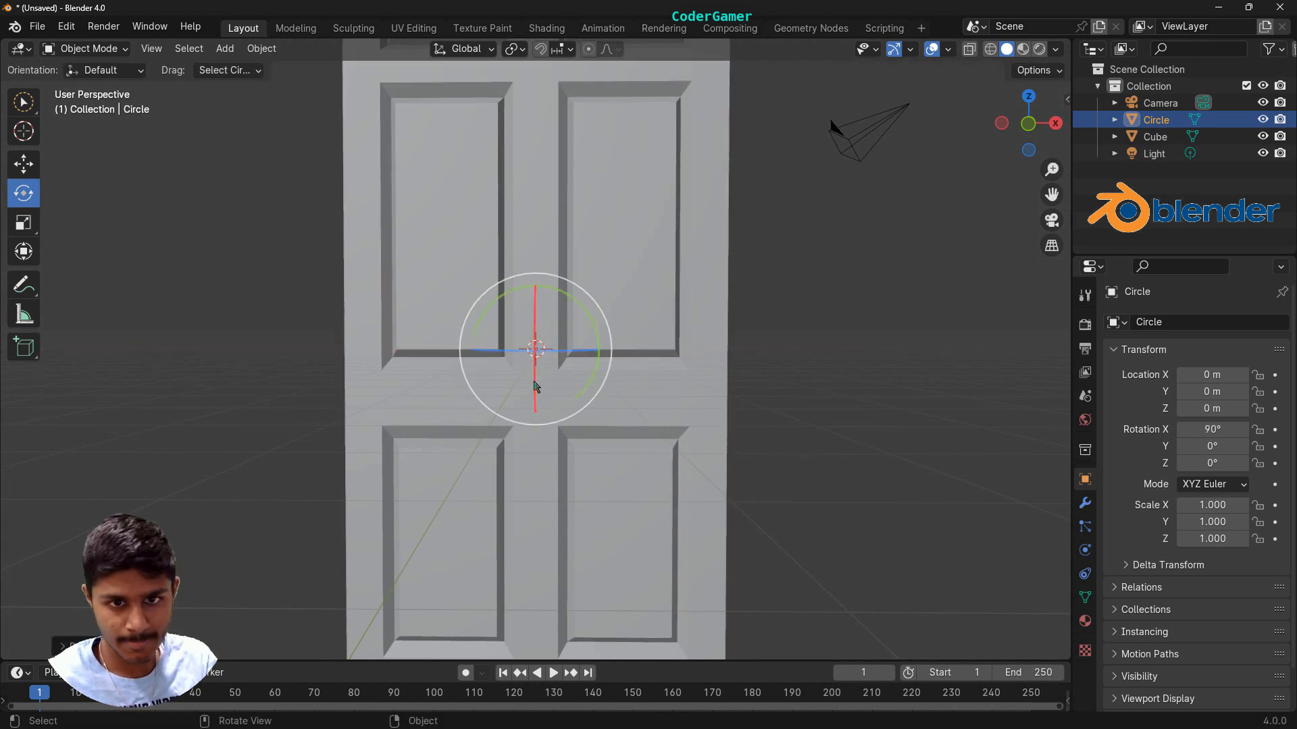
Move the circle along Y to about -1.69 m, in front of the door
left_click(34, 164)
middle_click_drag(825, 362, 596, 392)
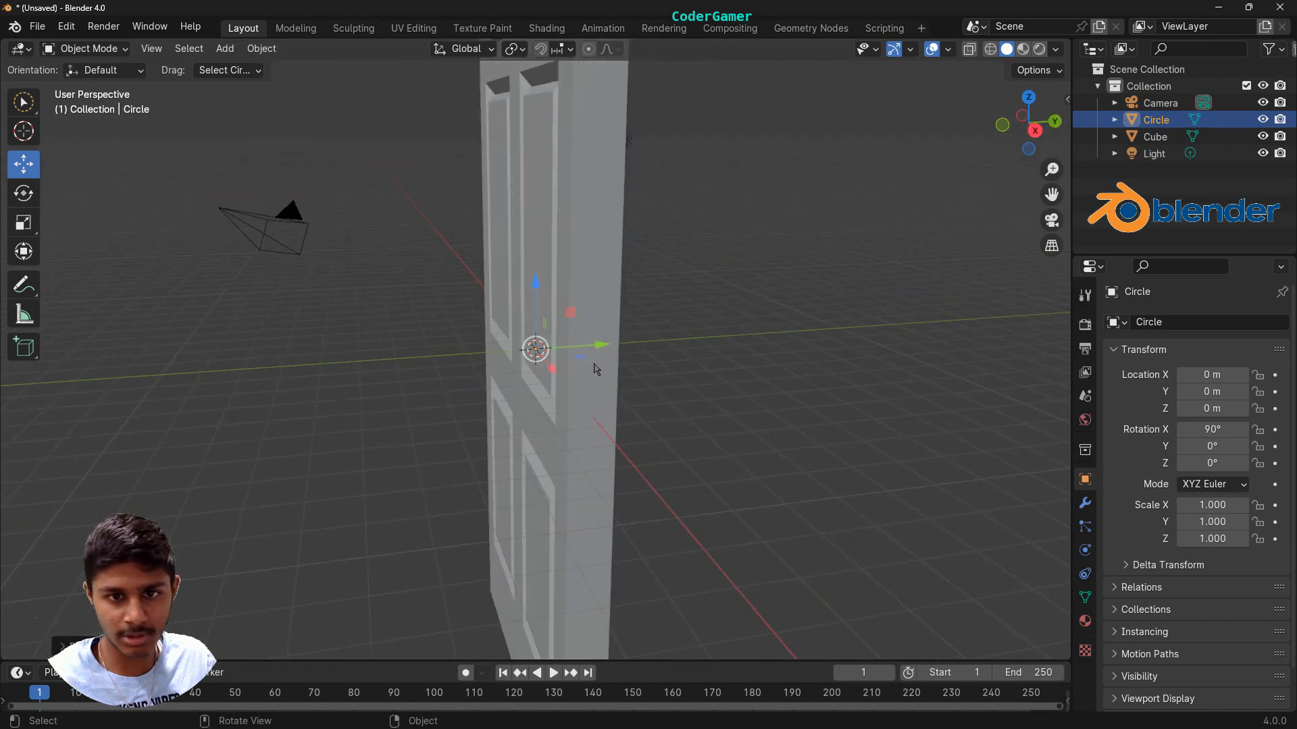
left_click_drag(593, 348, 534, 352)
middle_click_drag(619, 481, 911, 284)
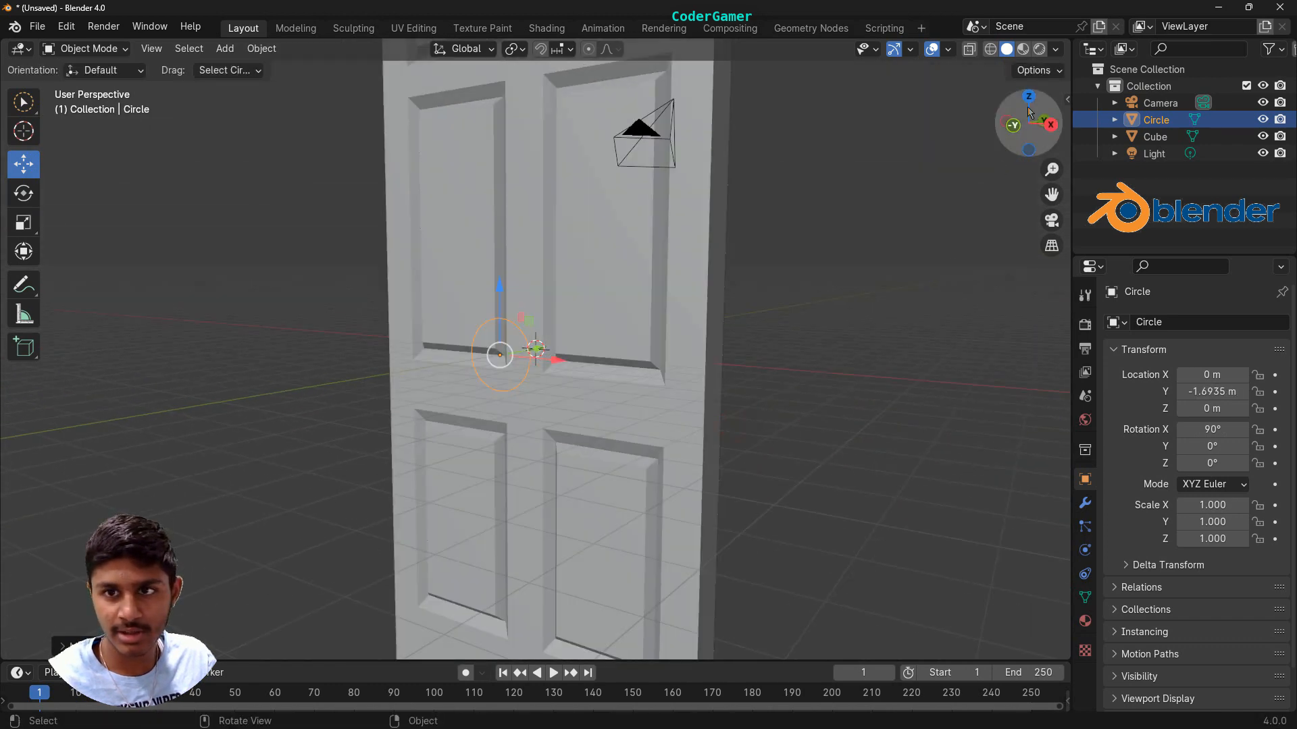
In front view, move the circle to about X 4.15 m, Z -1.26 m beside the door's edge and scale it to about 0.678
left_click(1012, 125)
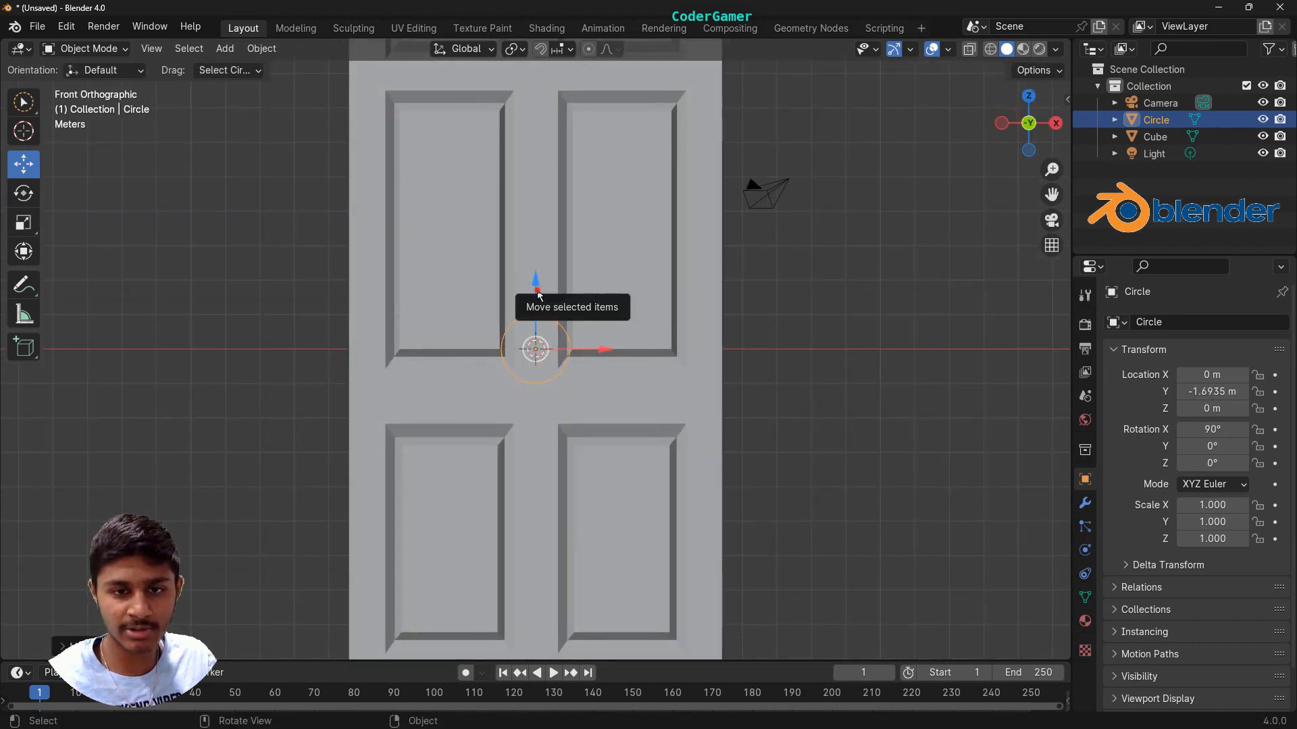
left_click_drag(544, 308, 537, 333)
scroll(547, 358, "down", 2)
left_click_drag(607, 382, 708, 387)
key("s")
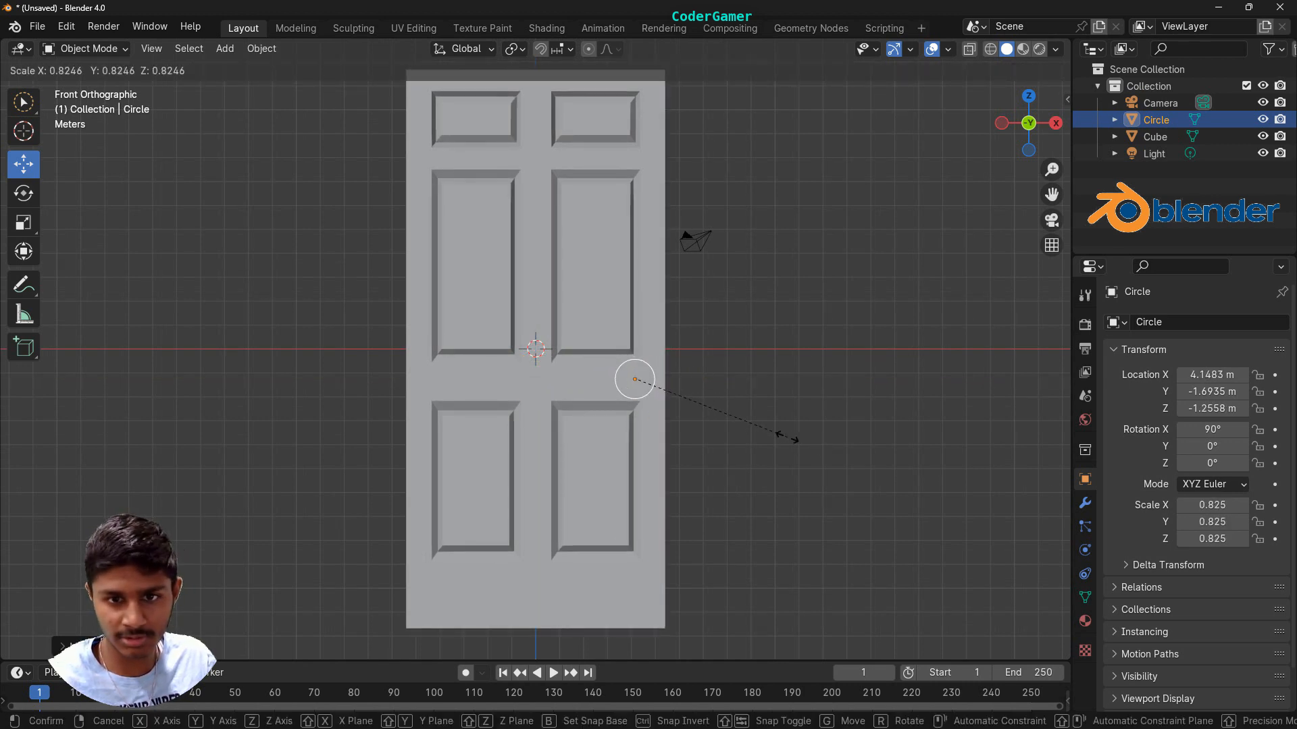
left_click(760, 427)
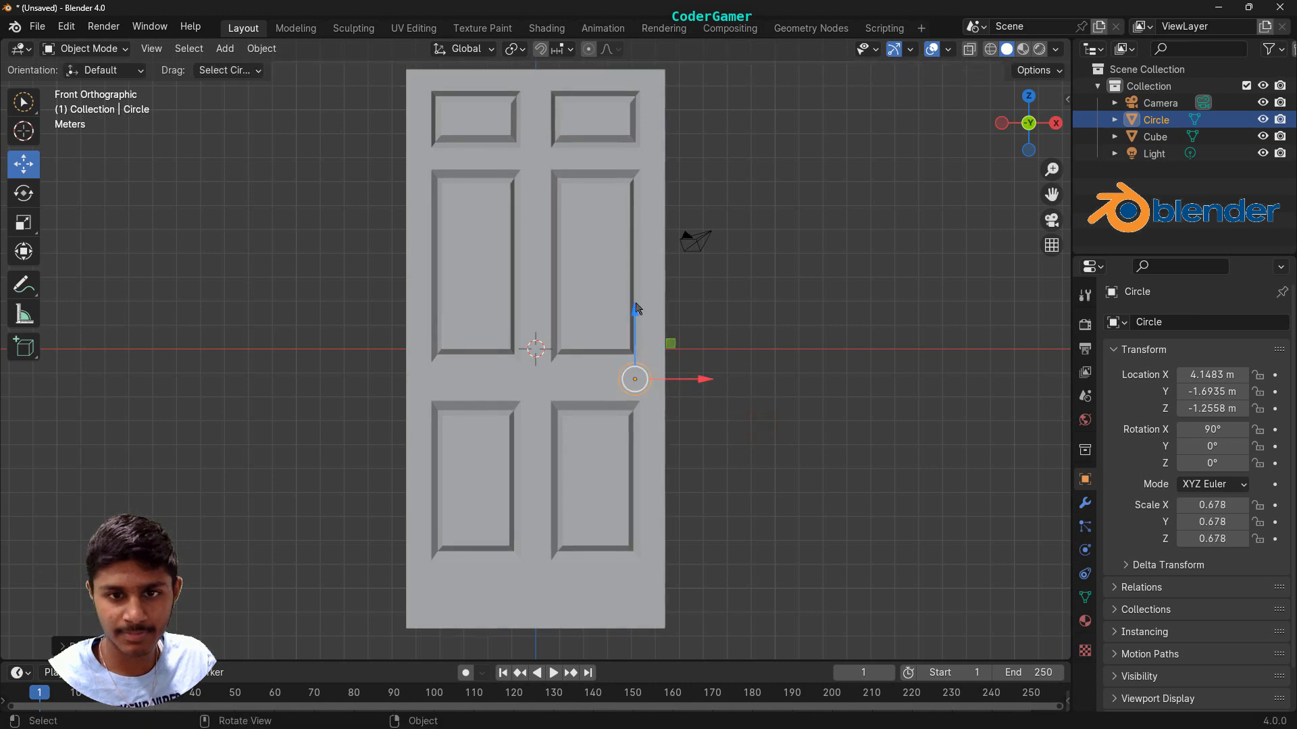
Fine-tune the circle's position to about X 4.37 m, Z -1.14 m and shrink it to a scale of about 0.597
left_click_drag(637, 309, 636, 306)
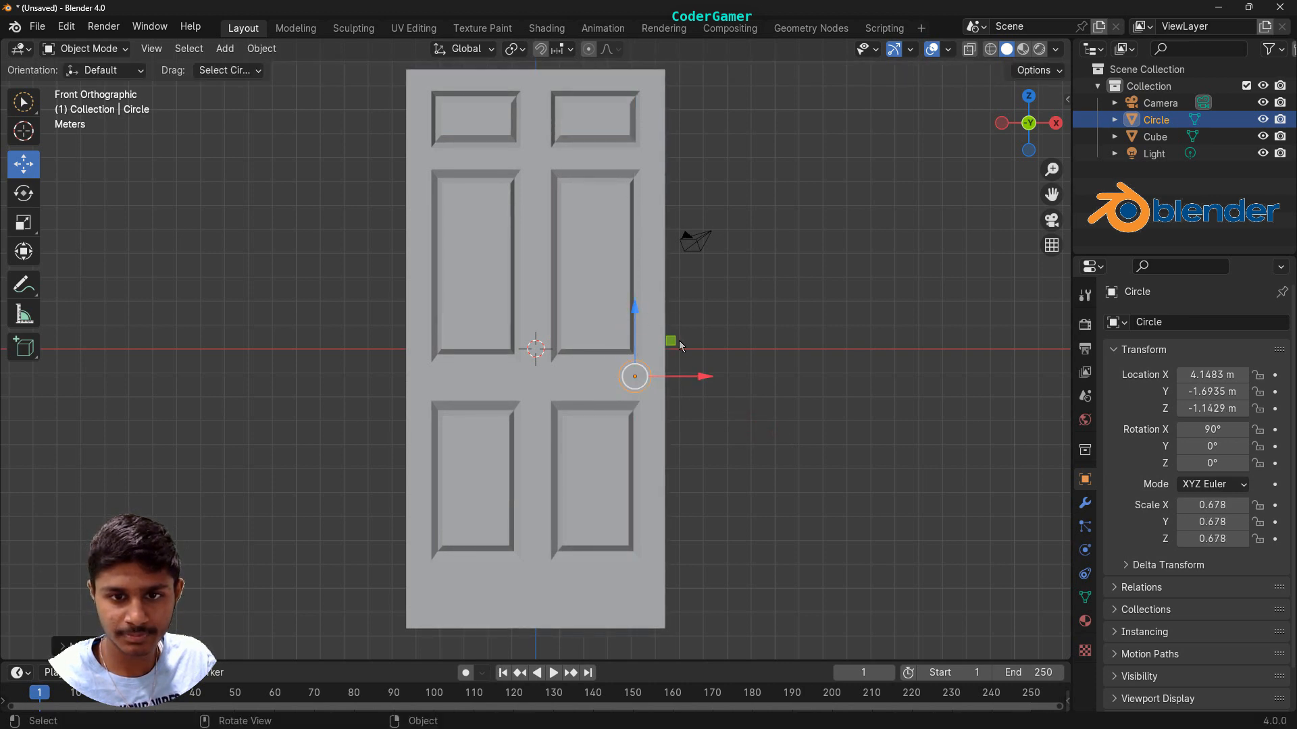
left_click_drag(702, 377, 708, 377)
key("s")
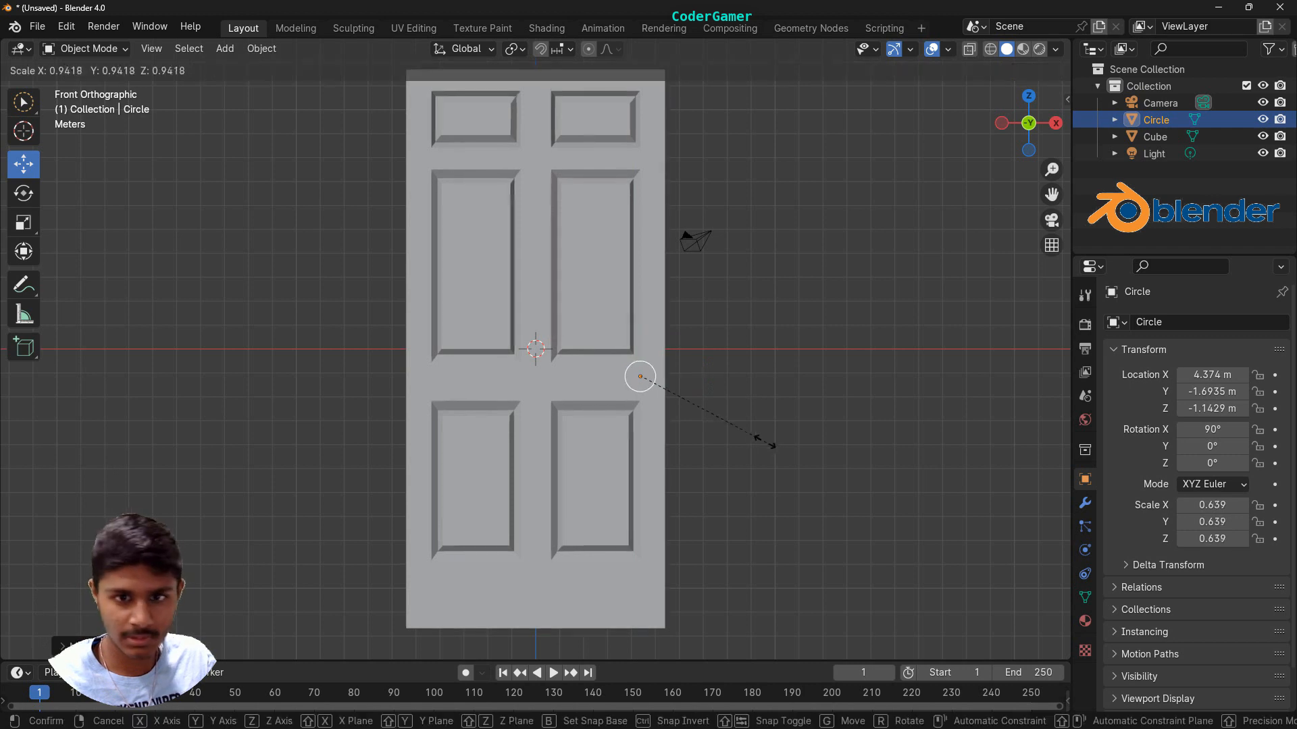
right_click(758, 437)
scroll(724, 459, "up", 4)
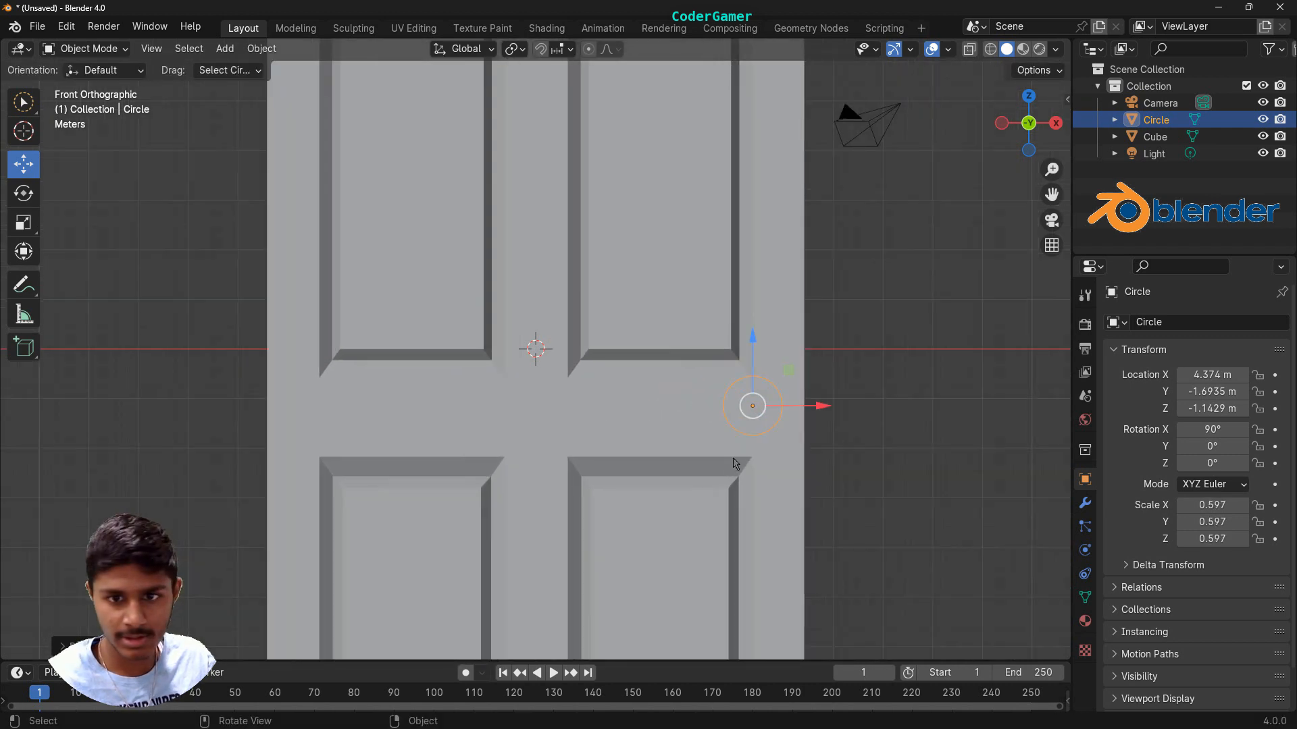
Extrude the circle's face in Edit Mode along its normal, away from the door, into a thin disc
left_click(87, 48)
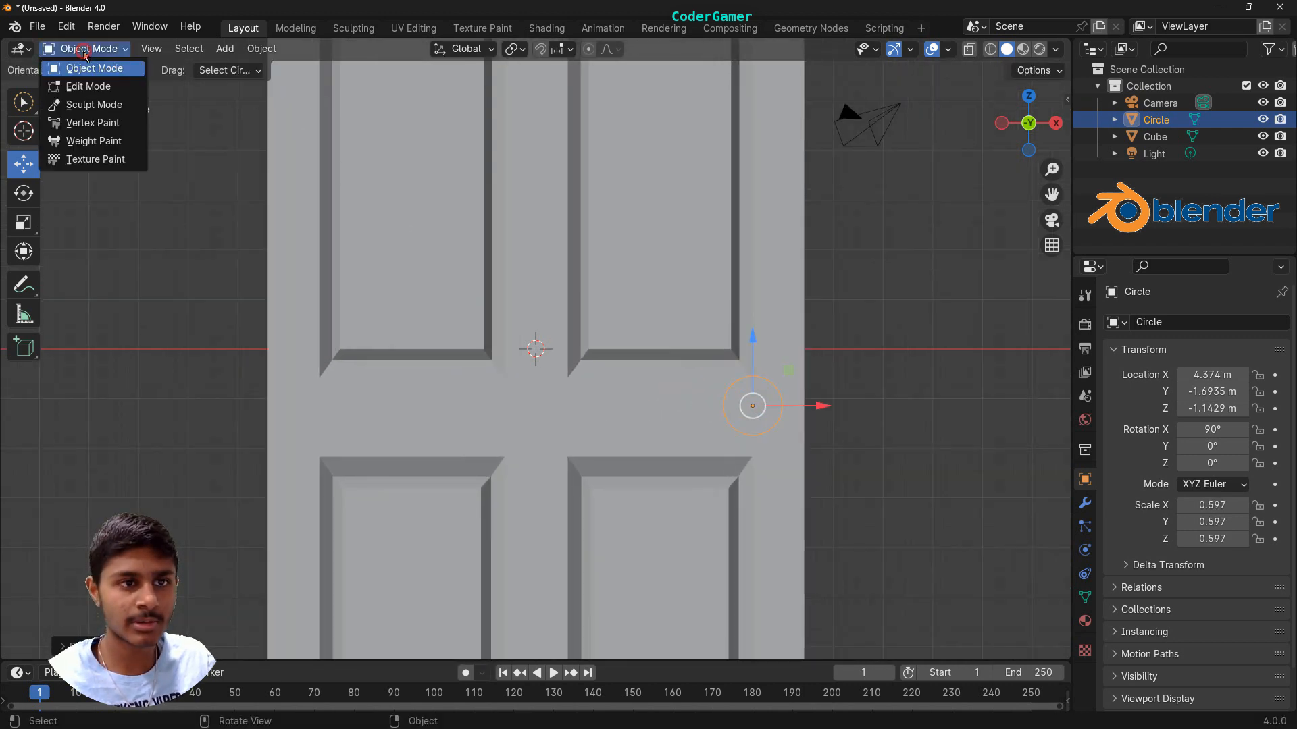
left_click(94, 90)
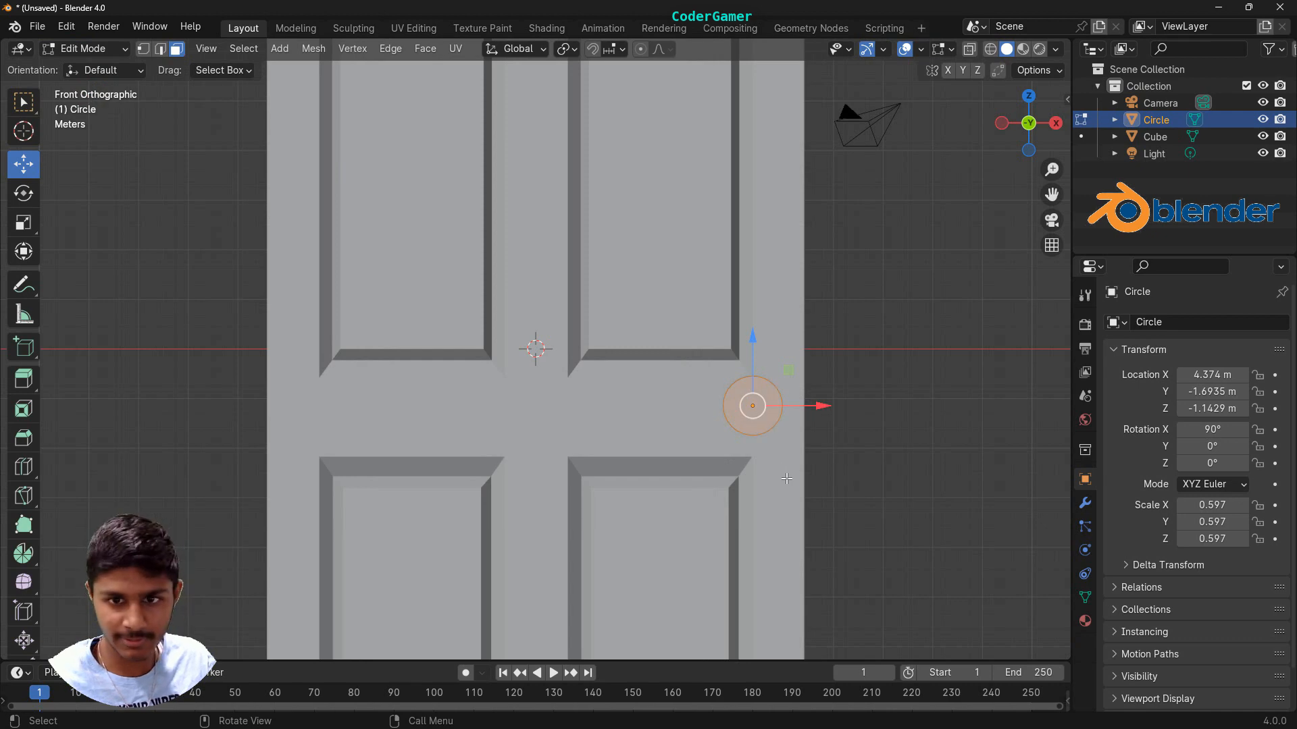
middle_click_drag(830, 469, 940, 480)
key("e")
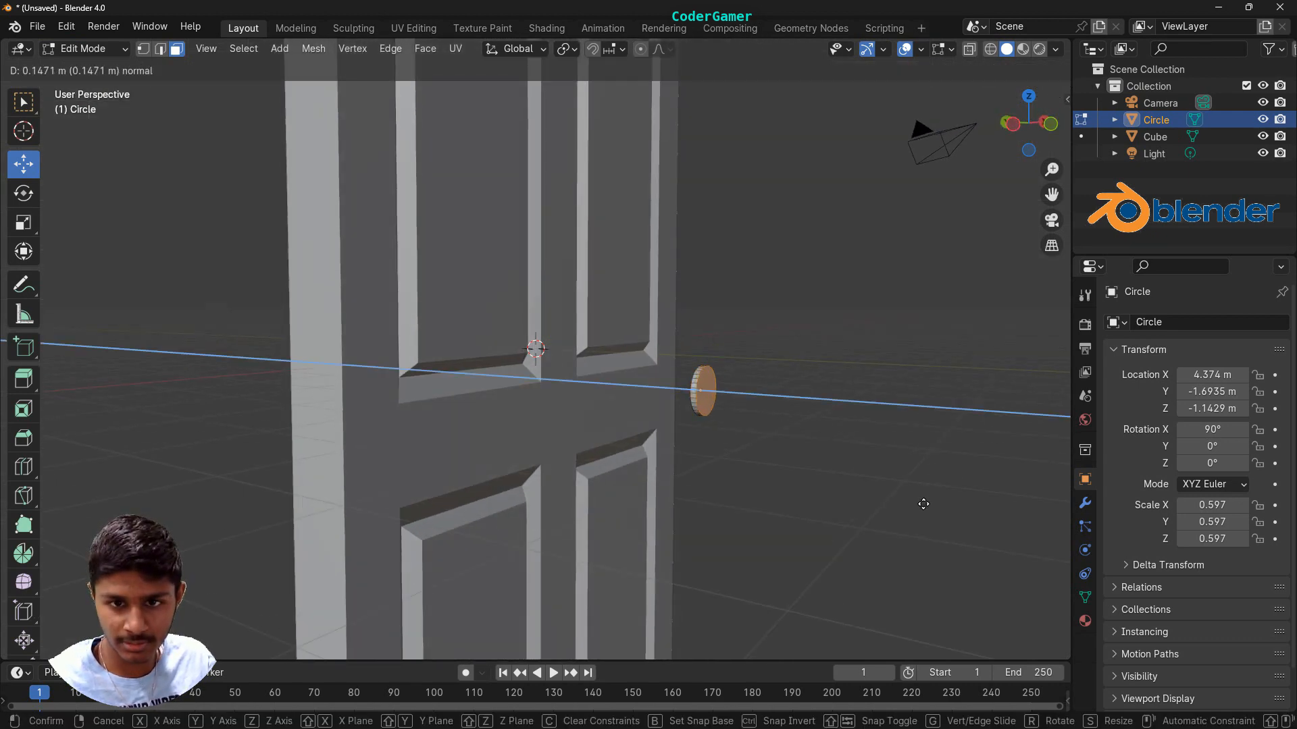
left_click(927, 507)
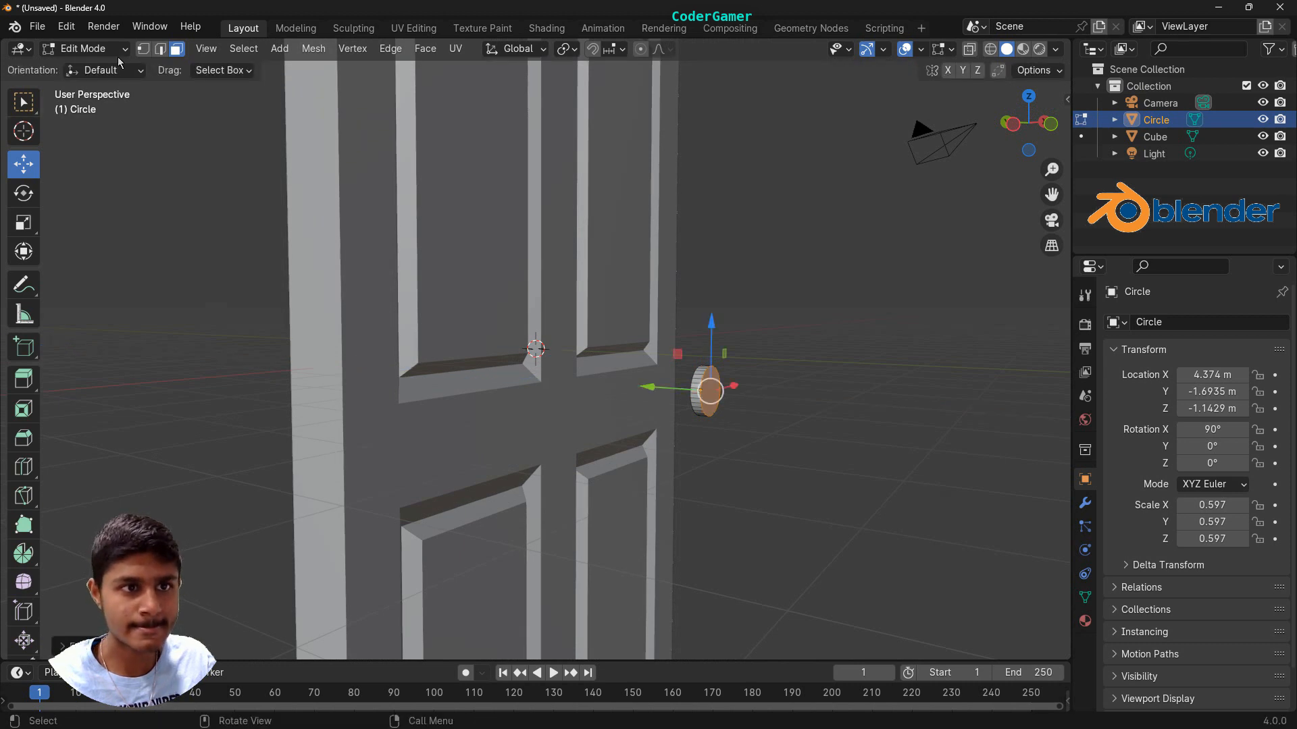
Return to Object Mode and move the disc along Y to about -0.466 m so that it sits against the door's face
left_click(94, 49)
left_click(100, 70)
left_click_drag(645, 388, 623, 389)
left_click(1016, 129)
scroll(875, 345, "up", 1)
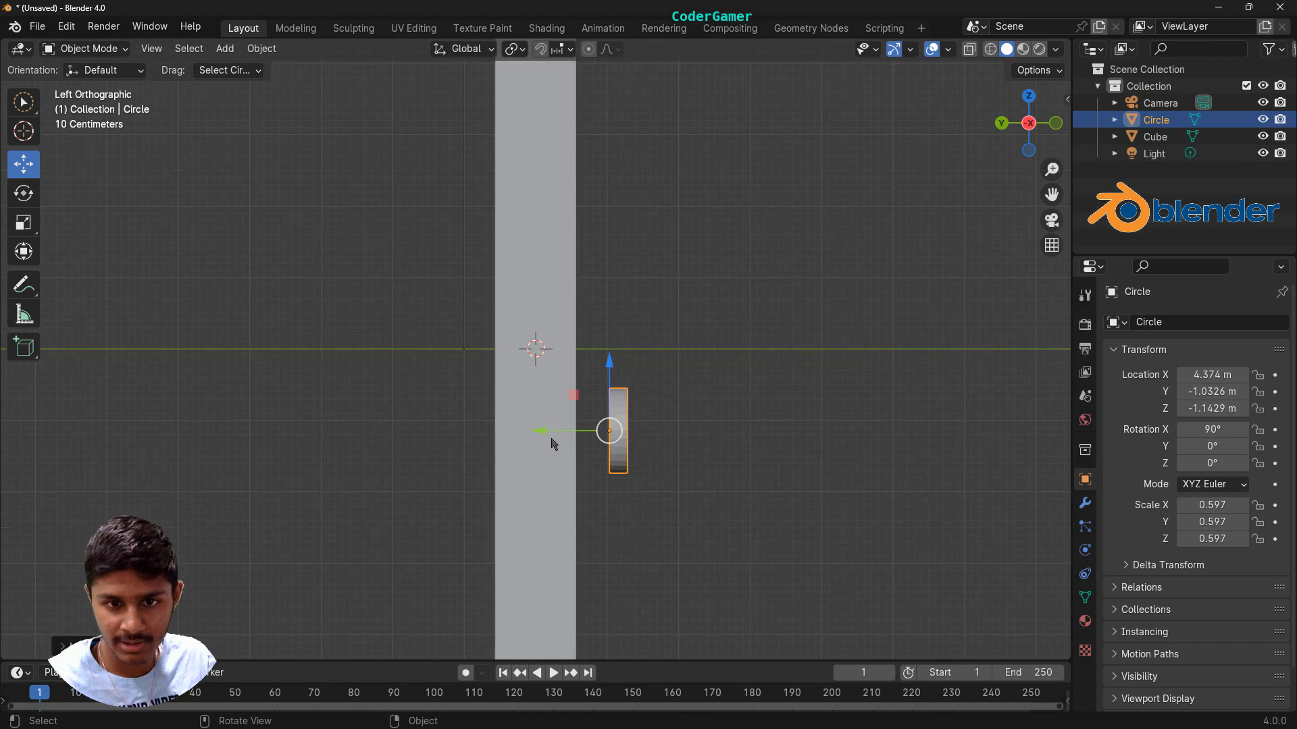
left_click_drag(542, 430, 500, 455)
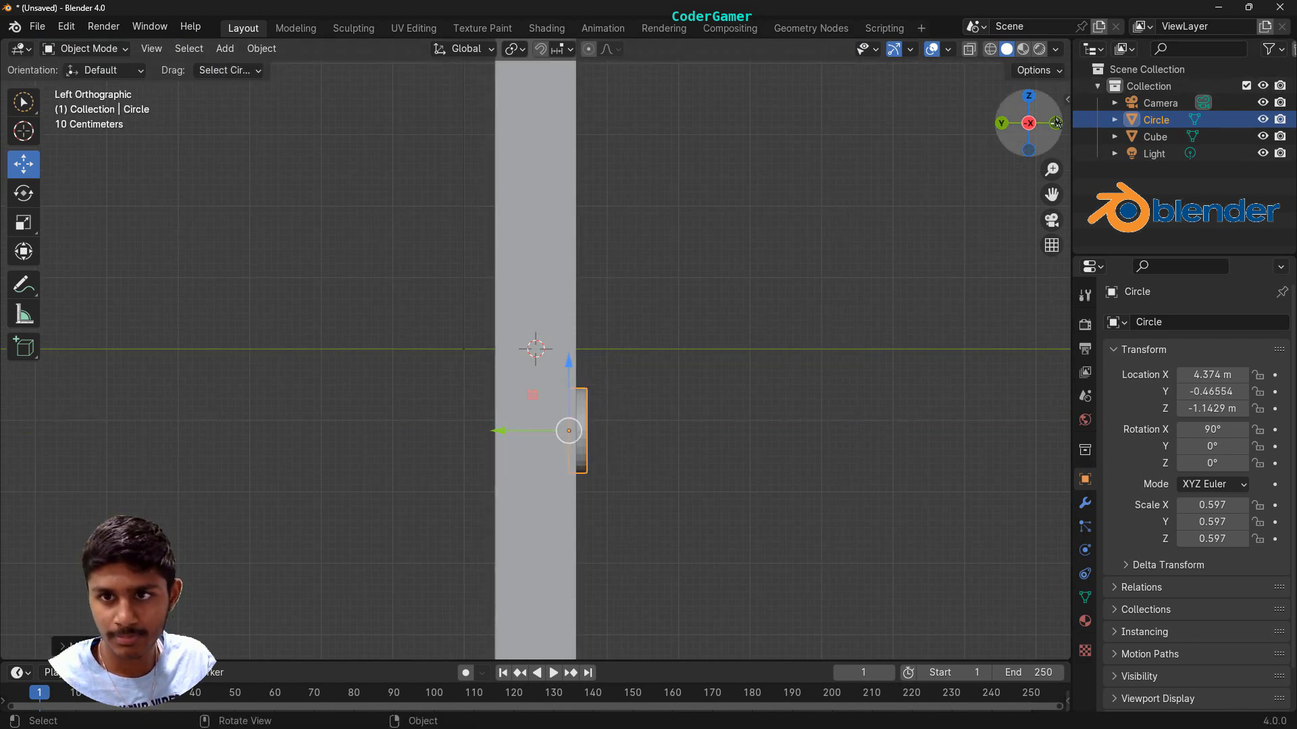
Check the disc's placement on the door from several angles and lower it along Z to about -1.363 m
left_click(1057, 122)
left_click(992, 395)
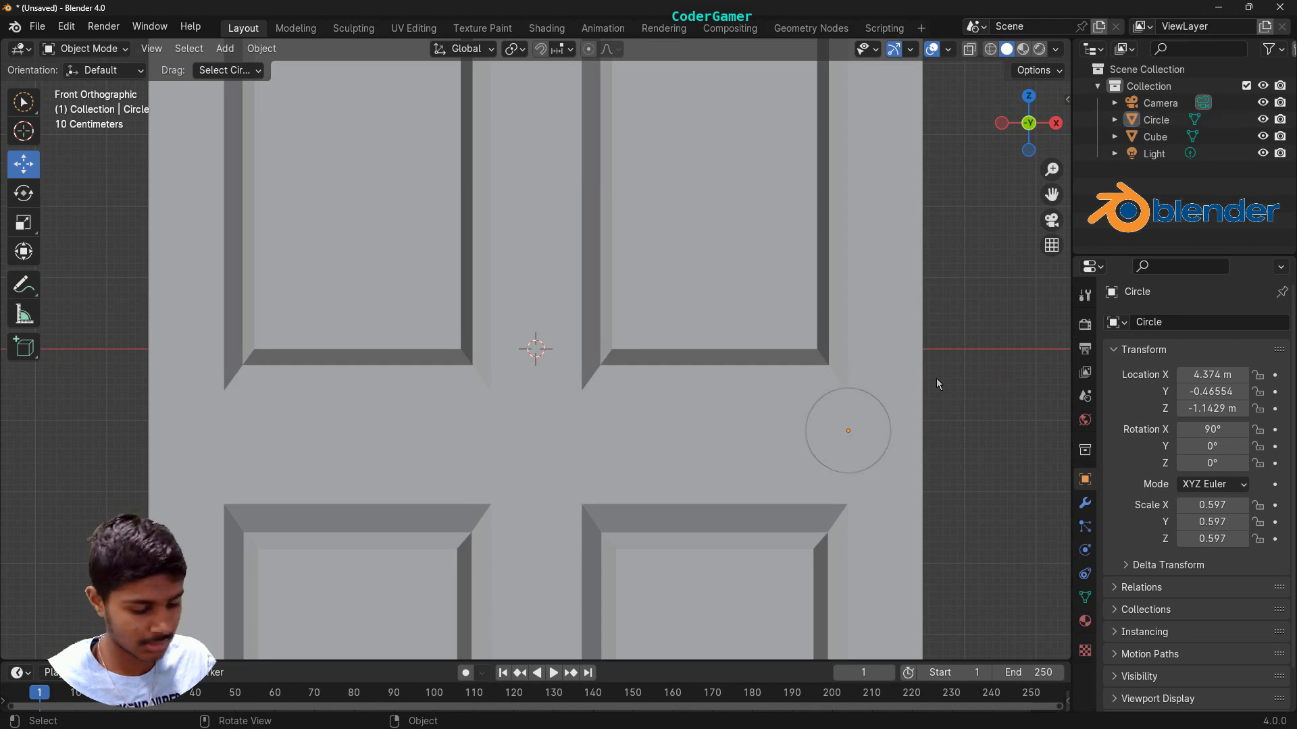
middle_click_drag(936, 382, 897, 410)
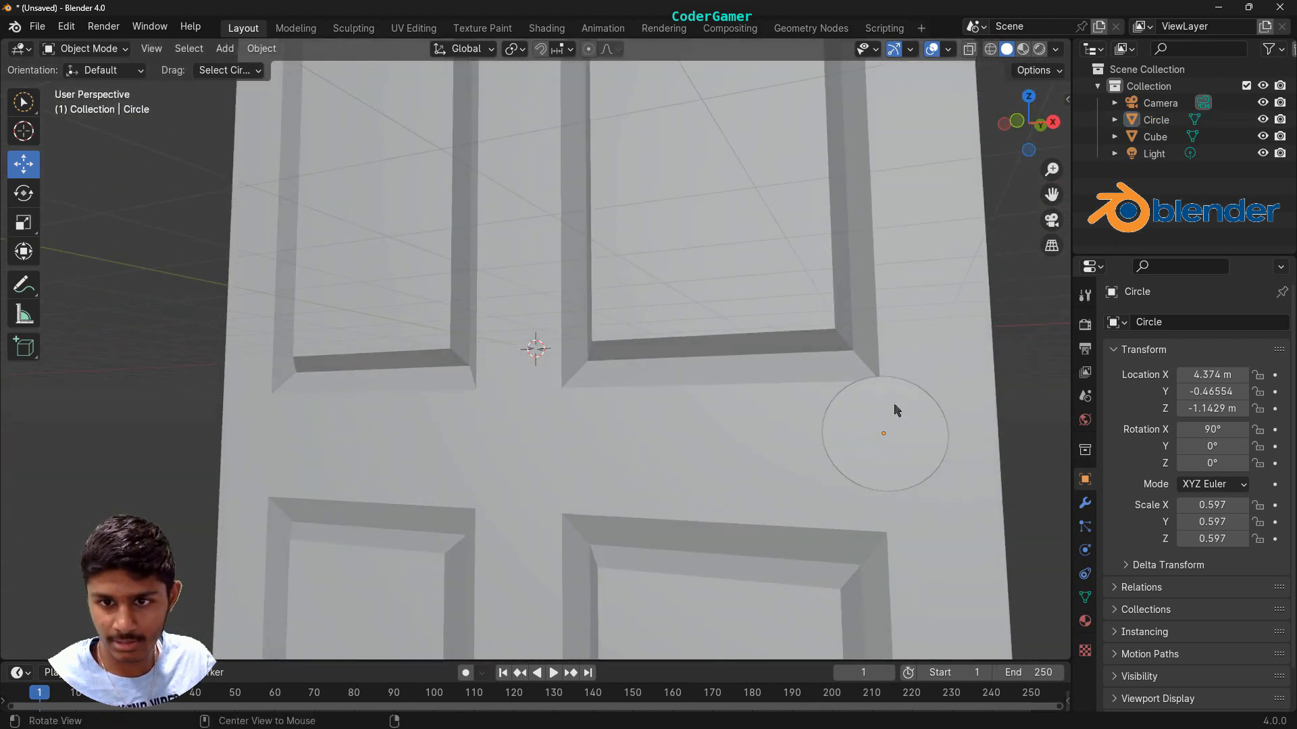
left_click(1018, 123)
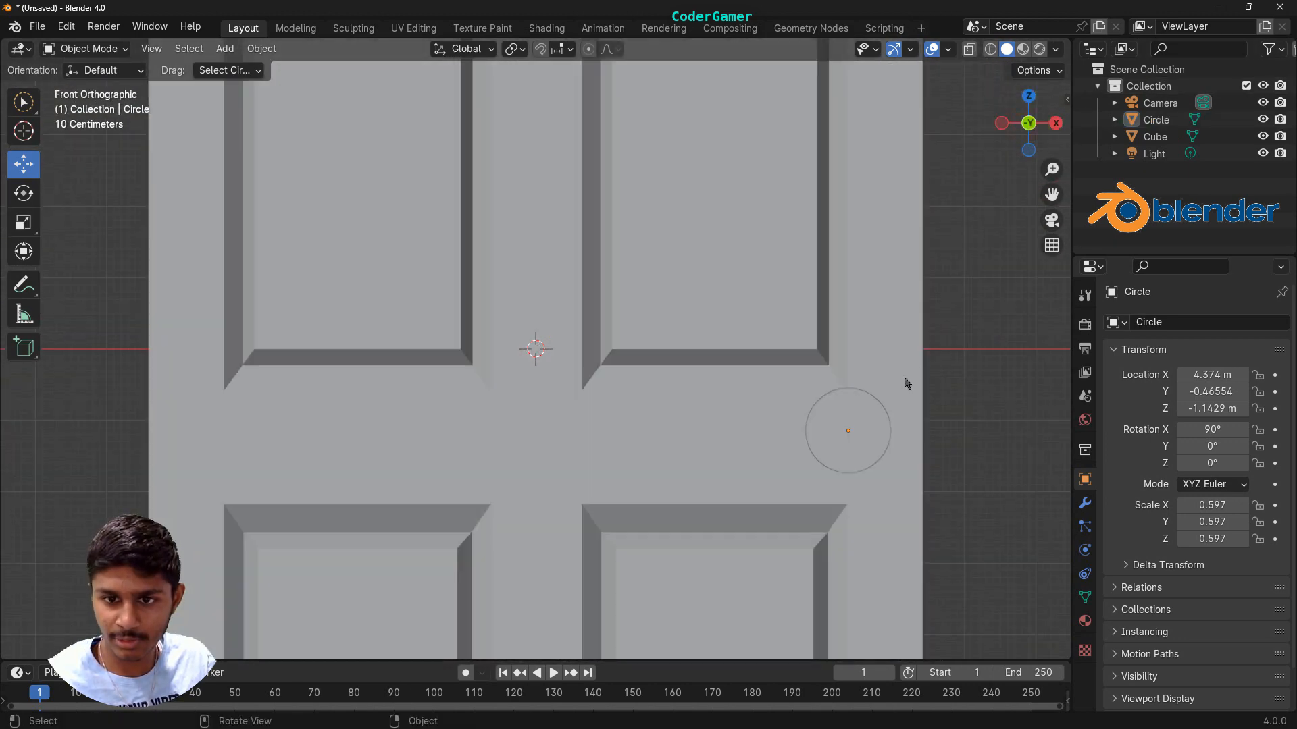
left_click(860, 426)
left_click_drag(849, 367, 855, 380)
left_click(977, 377)
middle_click_drag(976, 377, 853, 367)
left_click(784, 389)
left_click_drag(791, 382, 837, 413)
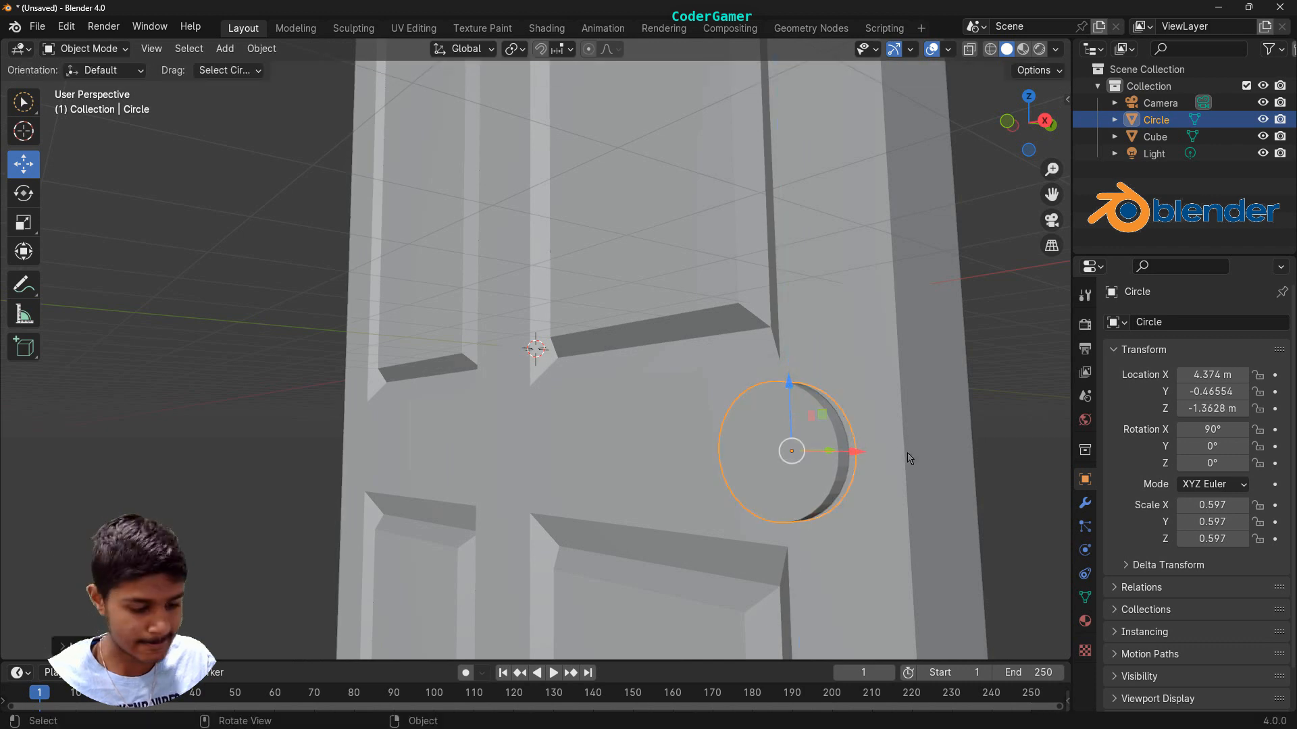
middle_click_drag(937, 402, 925, 362)
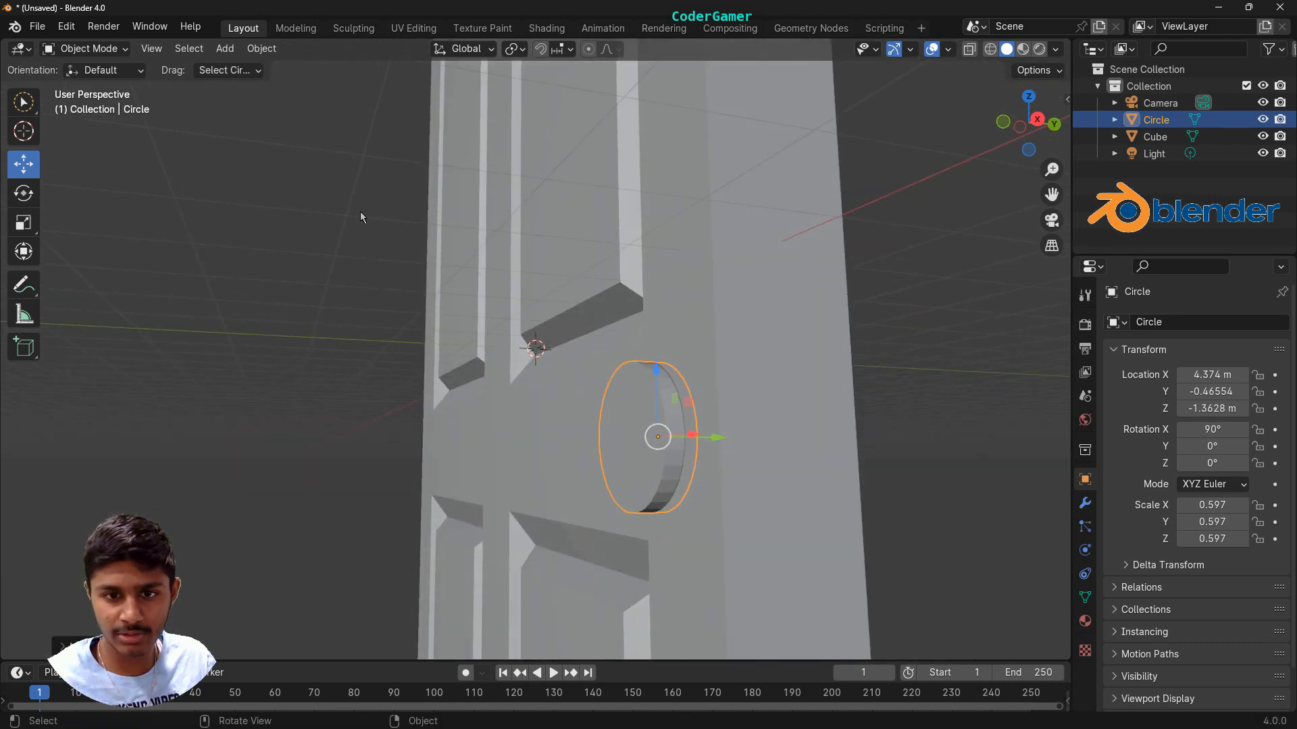
Inset the disc's front face in Edit Mode to form a smaller concentric circle with an even rim
left_click(85, 49)
left_click(78, 84)
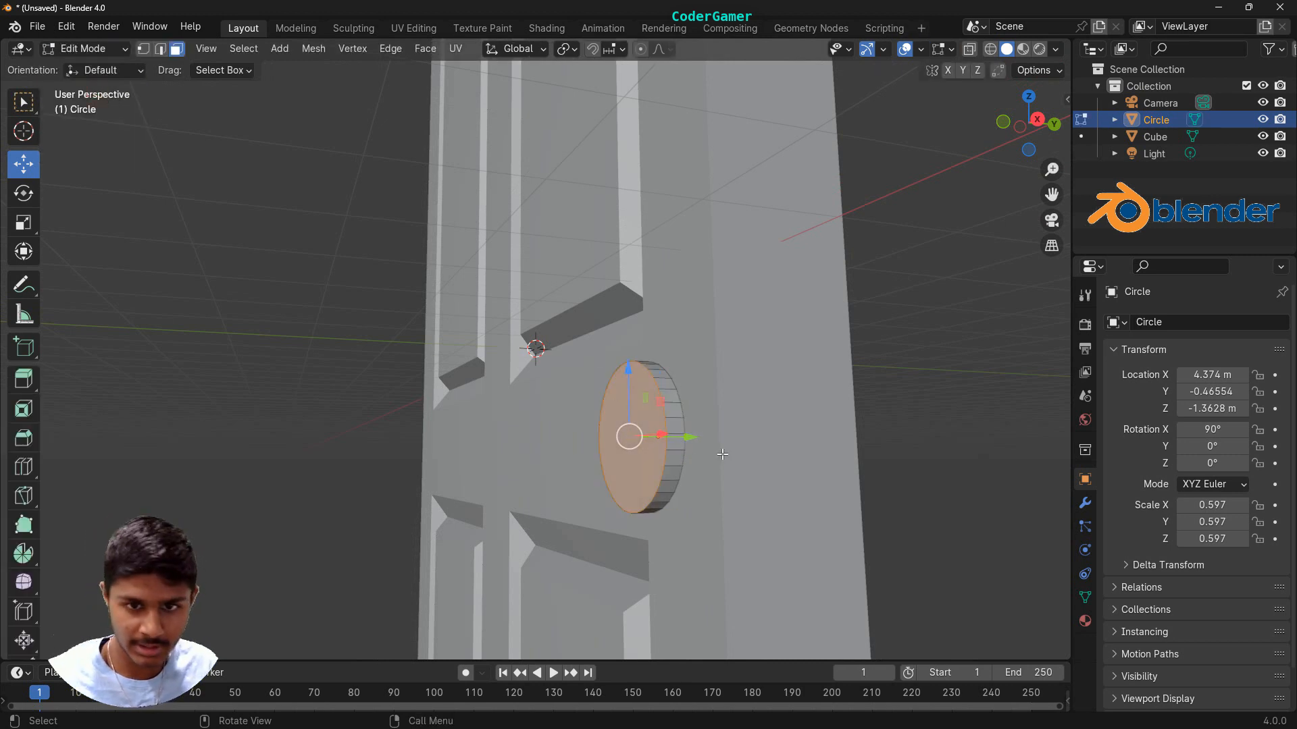
key("i")
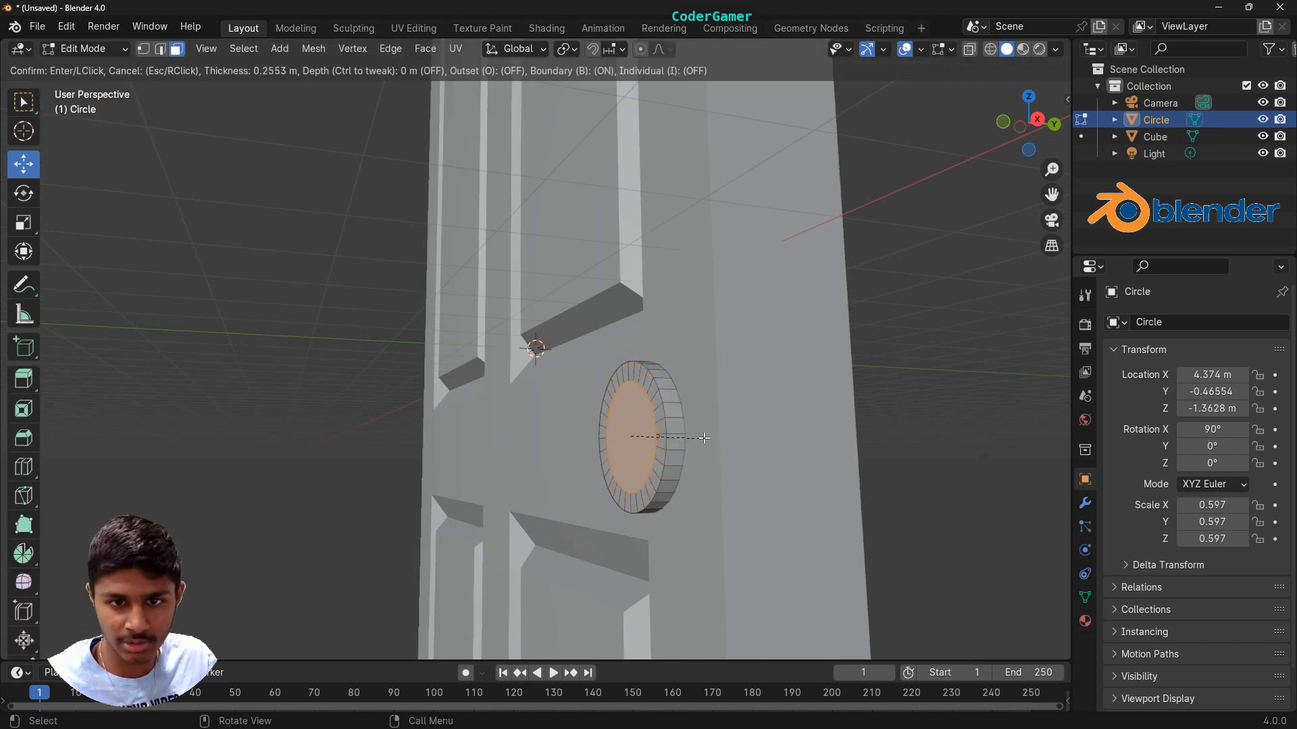
left_click(696, 428)
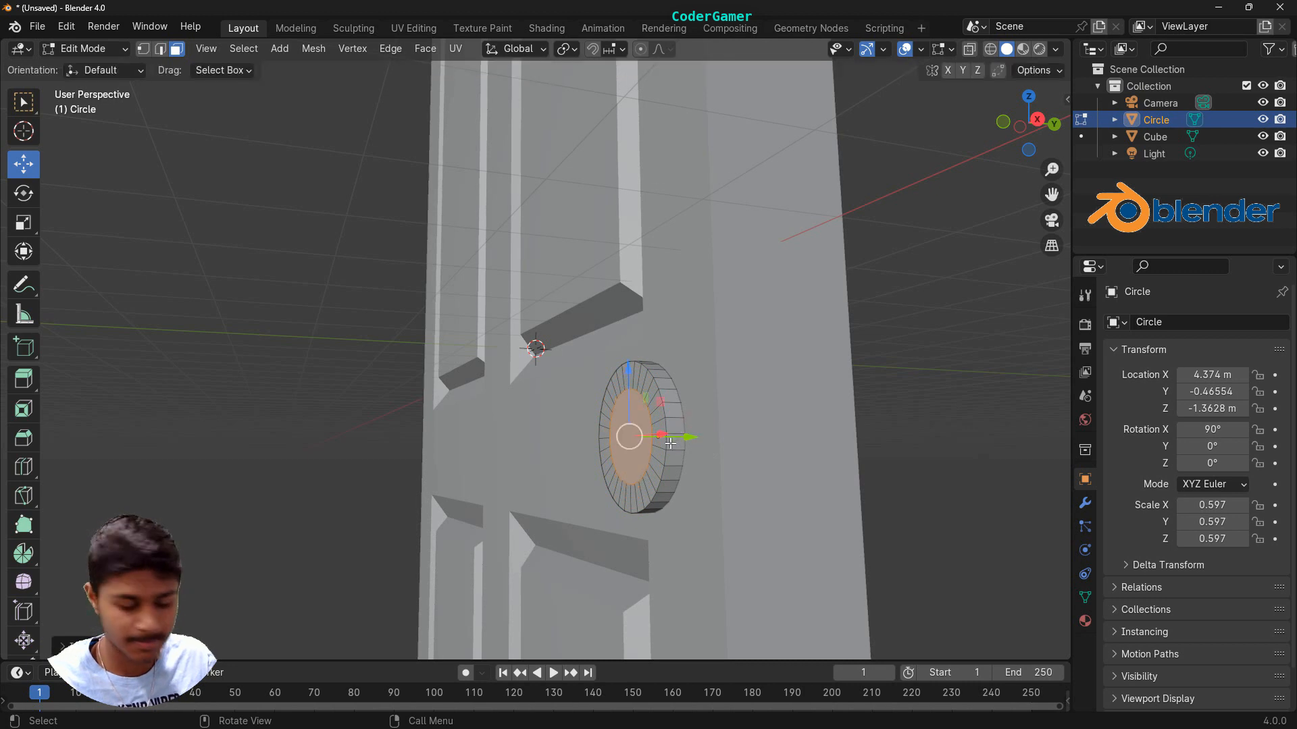
Extrude the inset face outward from the door as the knob's cylindrical stem and return to Object Mode
key("e")
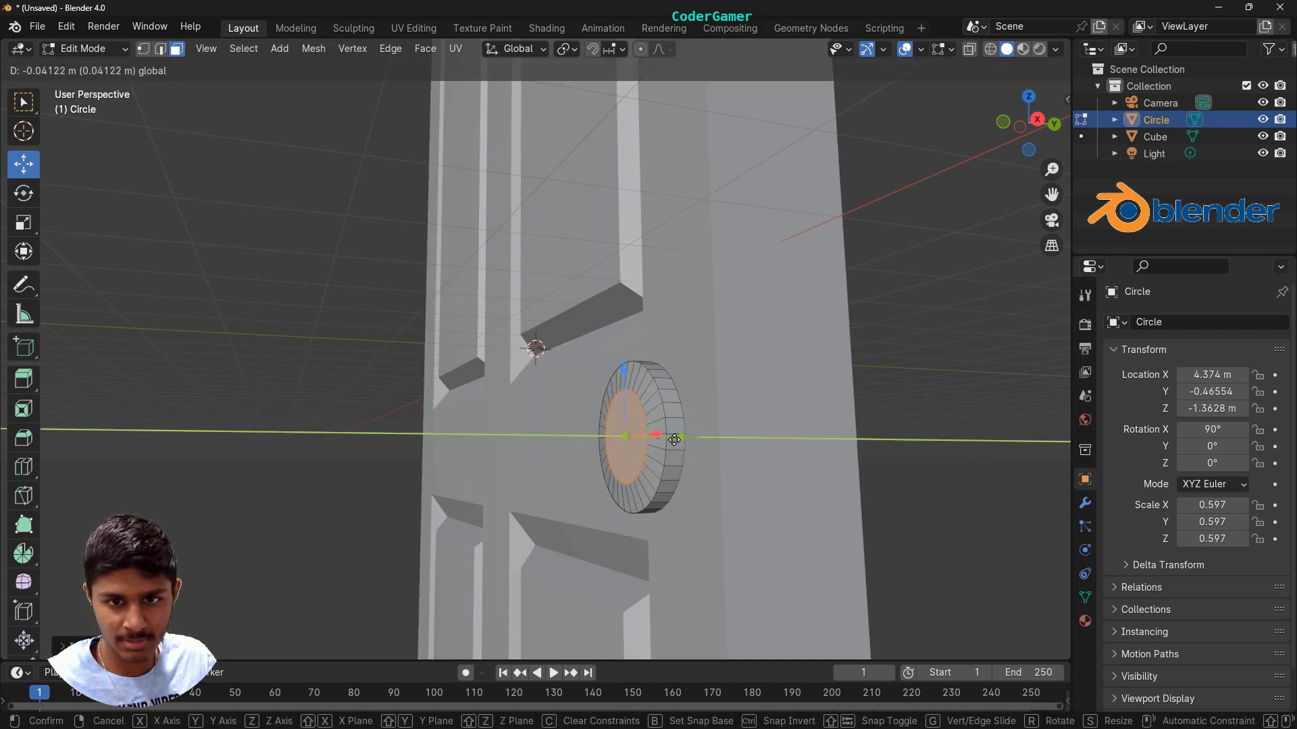
left_click(626, 437)
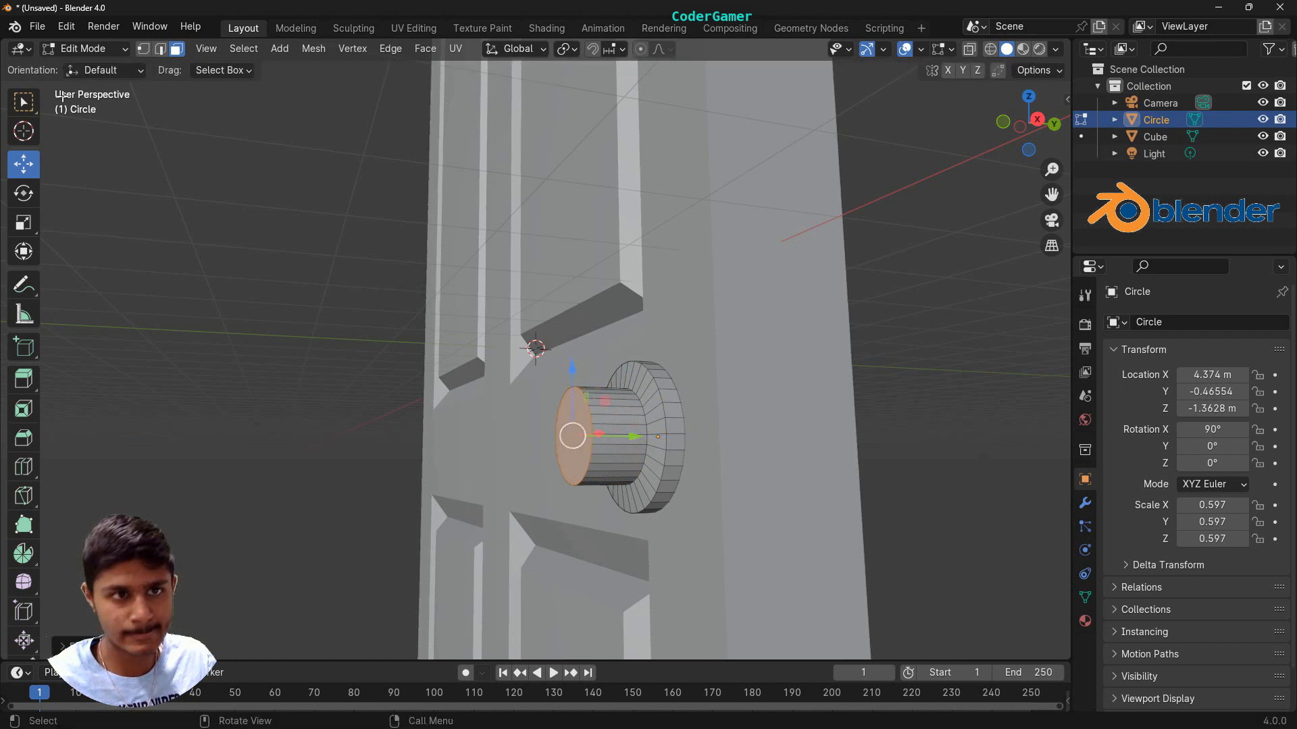
left_click(103, 42)
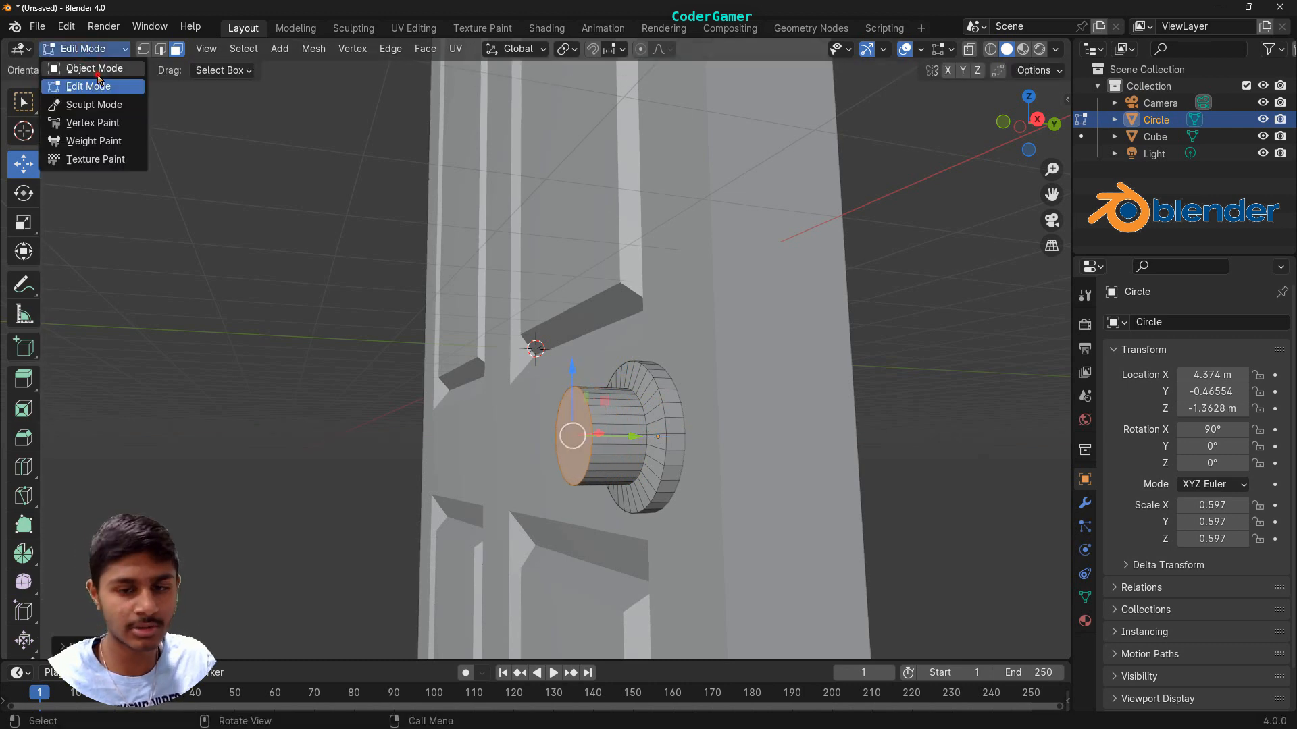
left_click(95, 62)
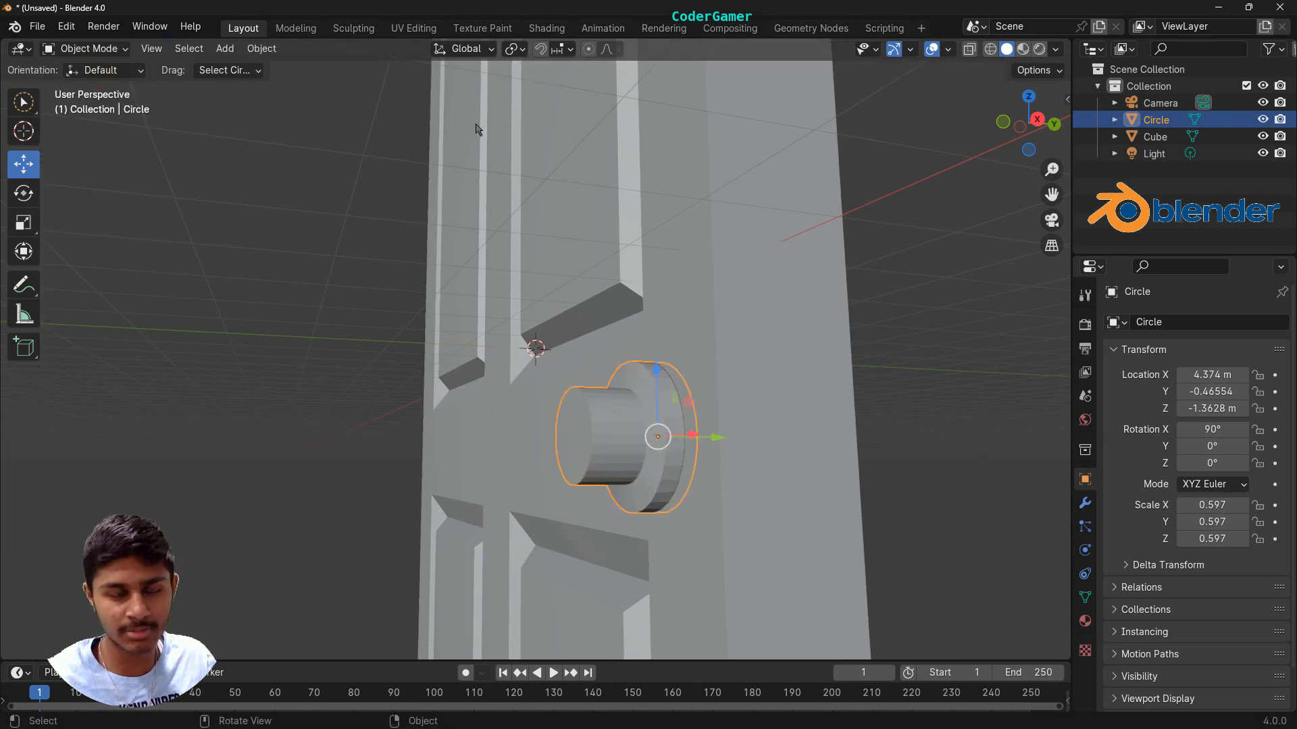
Add a mesh cube at the door's centre
left_click(226, 48)
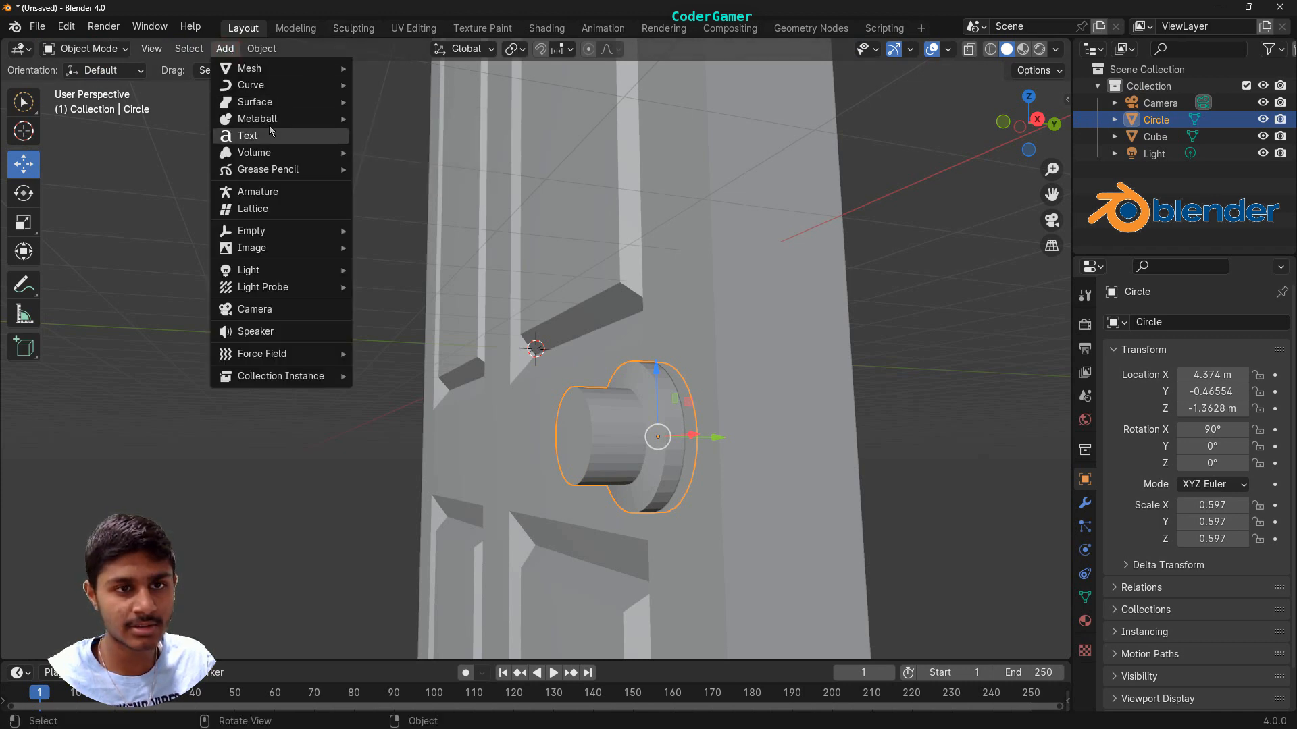
mouse_move(250, 68)
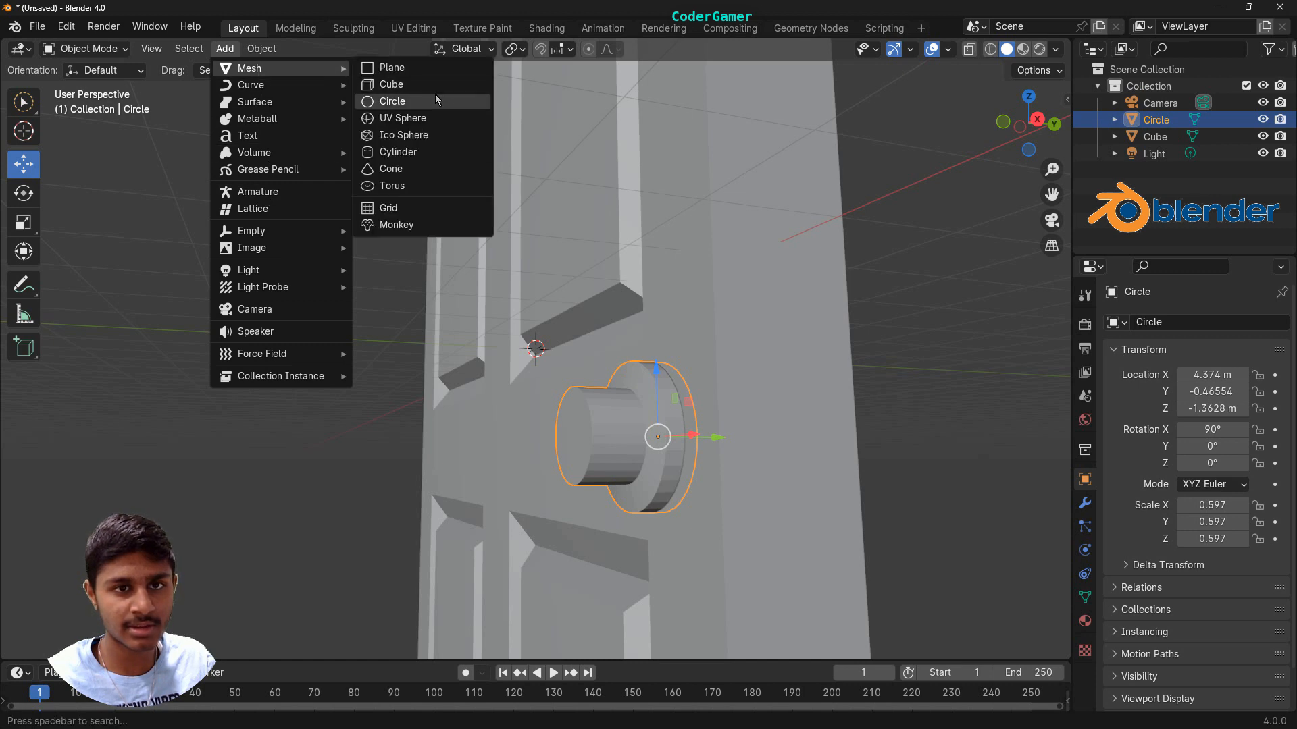
left_click(420, 85)
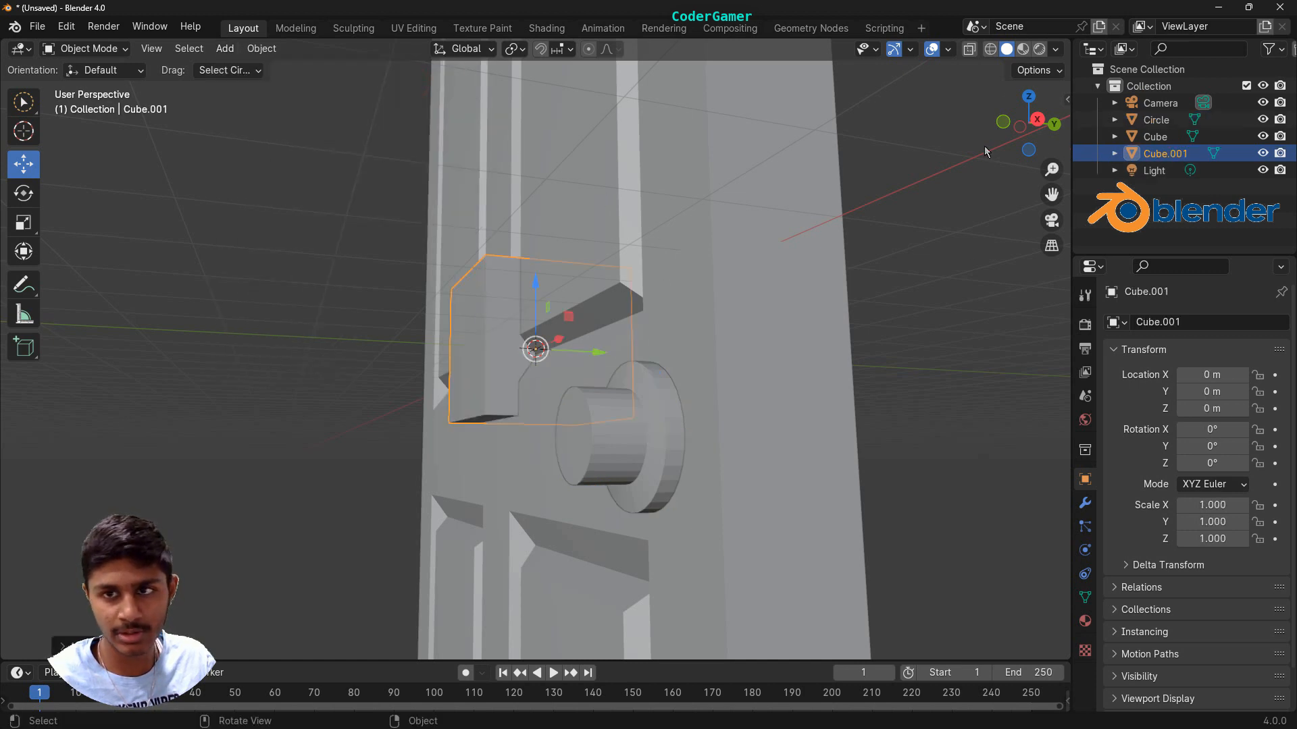
Move the new cube in front of the door near the knob, to about Y -2.11 m and Z -1.30 m
left_click(1036, 119)
left_click_drag(603, 346, 452, 346)
left_click_drag(389, 283, 385, 379)
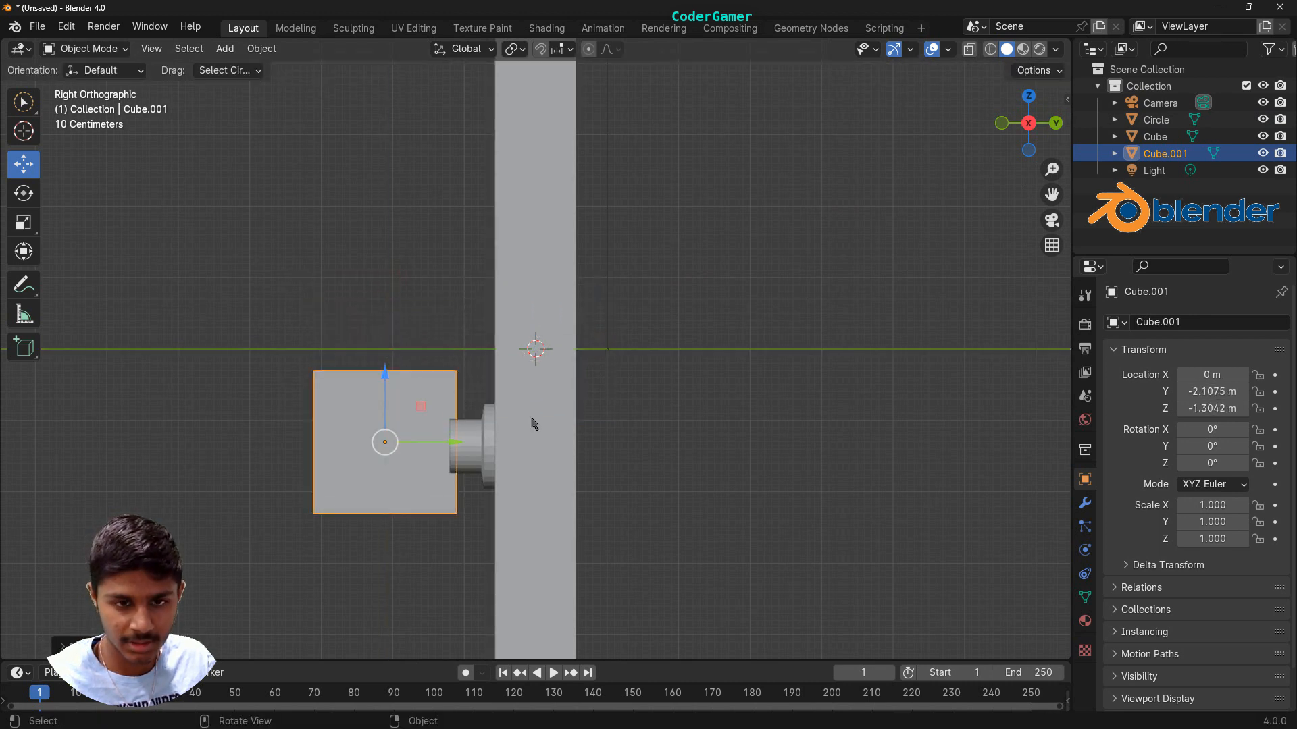
Scale the cube's height to about 0.58 and lower it to about Z -1.33 m, in line with the knob
key("s")
left_click(541, 497)
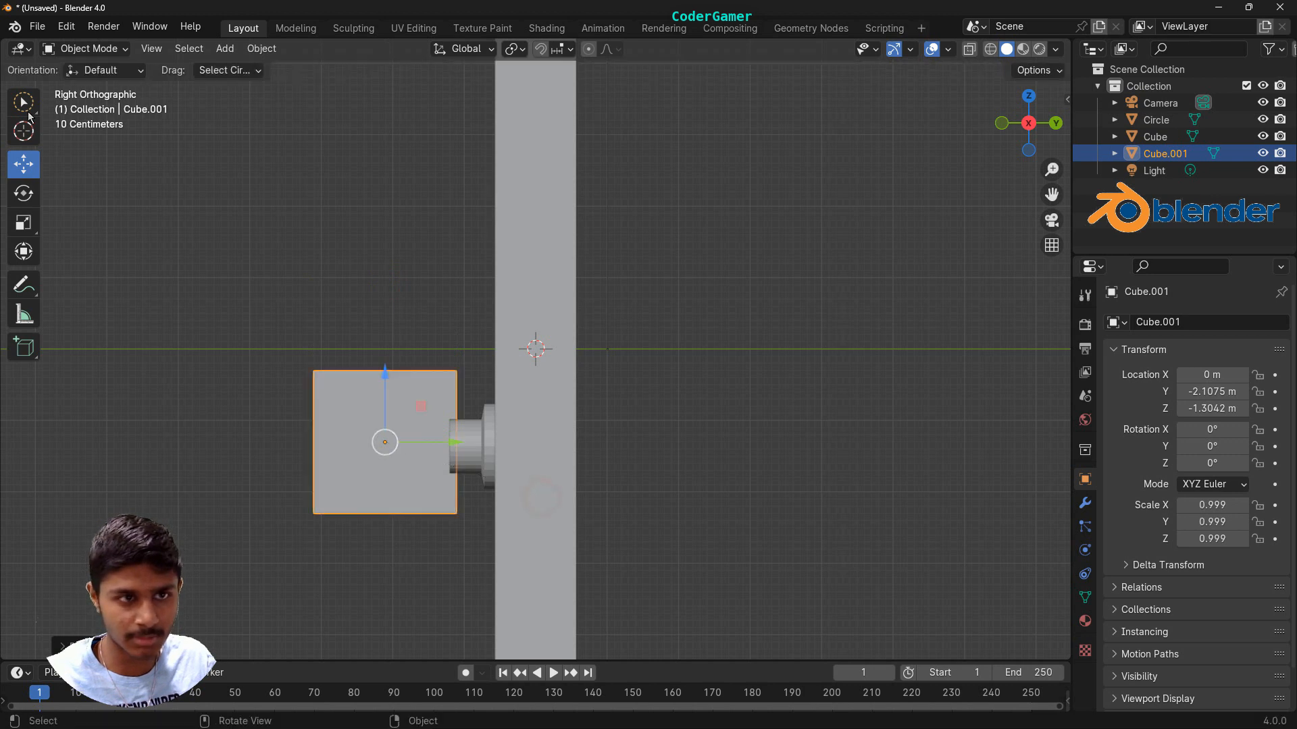
left_click(24, 223)
left_click_drag(385, 375, 385, 410)
left_click(24, 165)
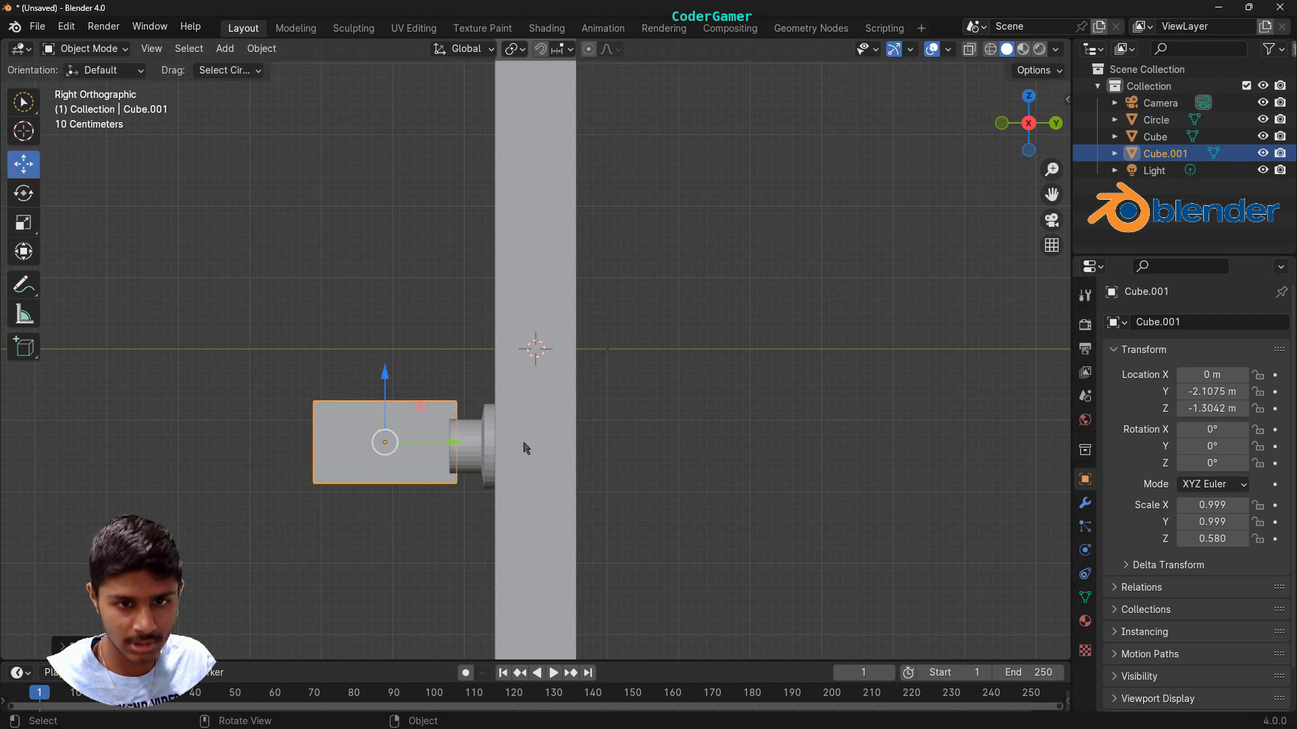
scroll(525, 446, "up", 1)
left_click_drag(355, 400, 355, 402)
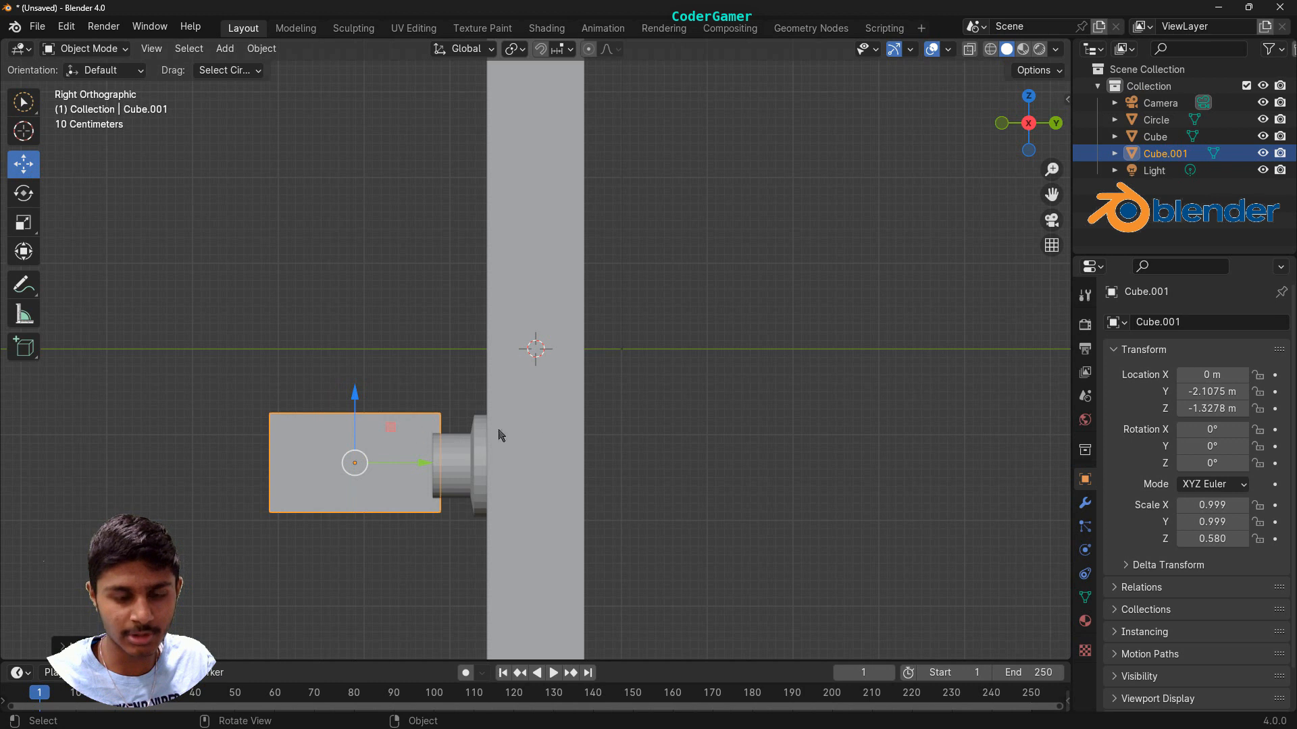
Scale the cube's Y depth to about 0.205 and move it against the knob's end at about Y -1.38 m
left_click(23, 223)
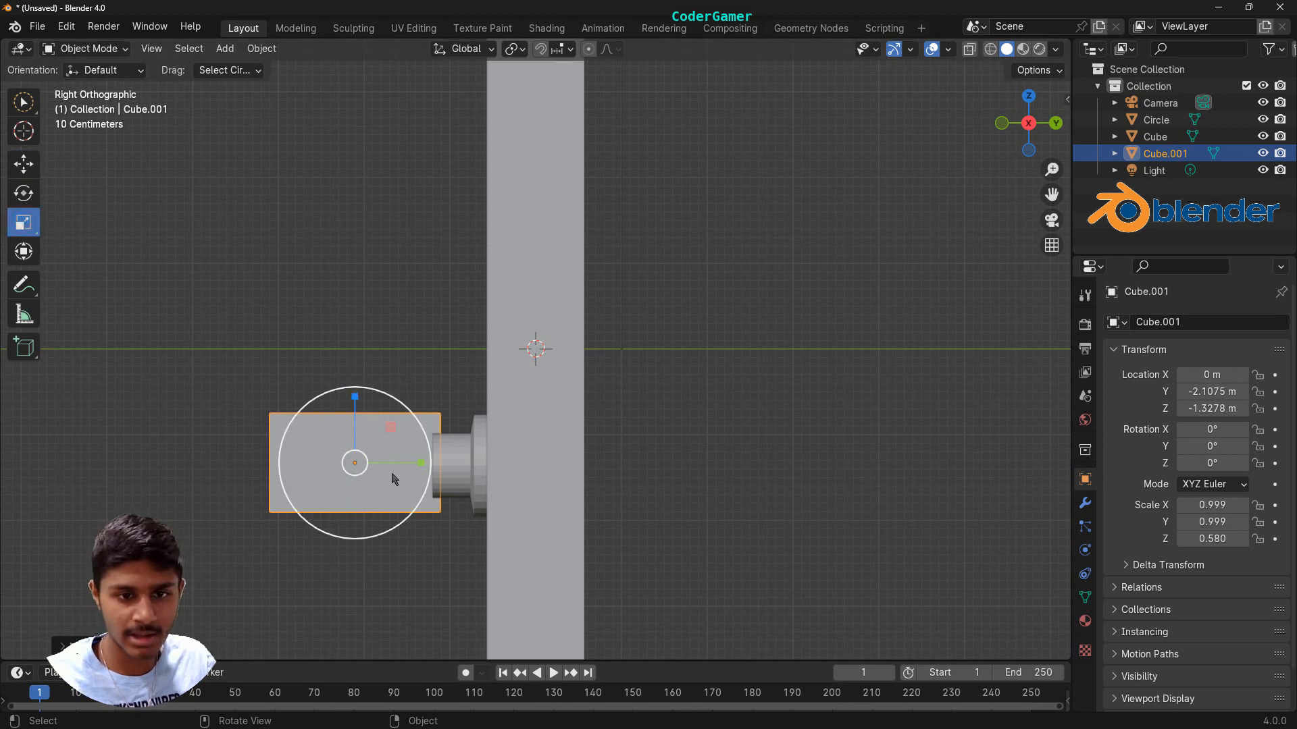
left_click_drag(424, 463, 485, 487)
left_click(16, 170)
Scale the cube's X width to about 0.59 and center it over the knob at about X 4.38 m, Z -1.37 m
left_click(1001, 124)
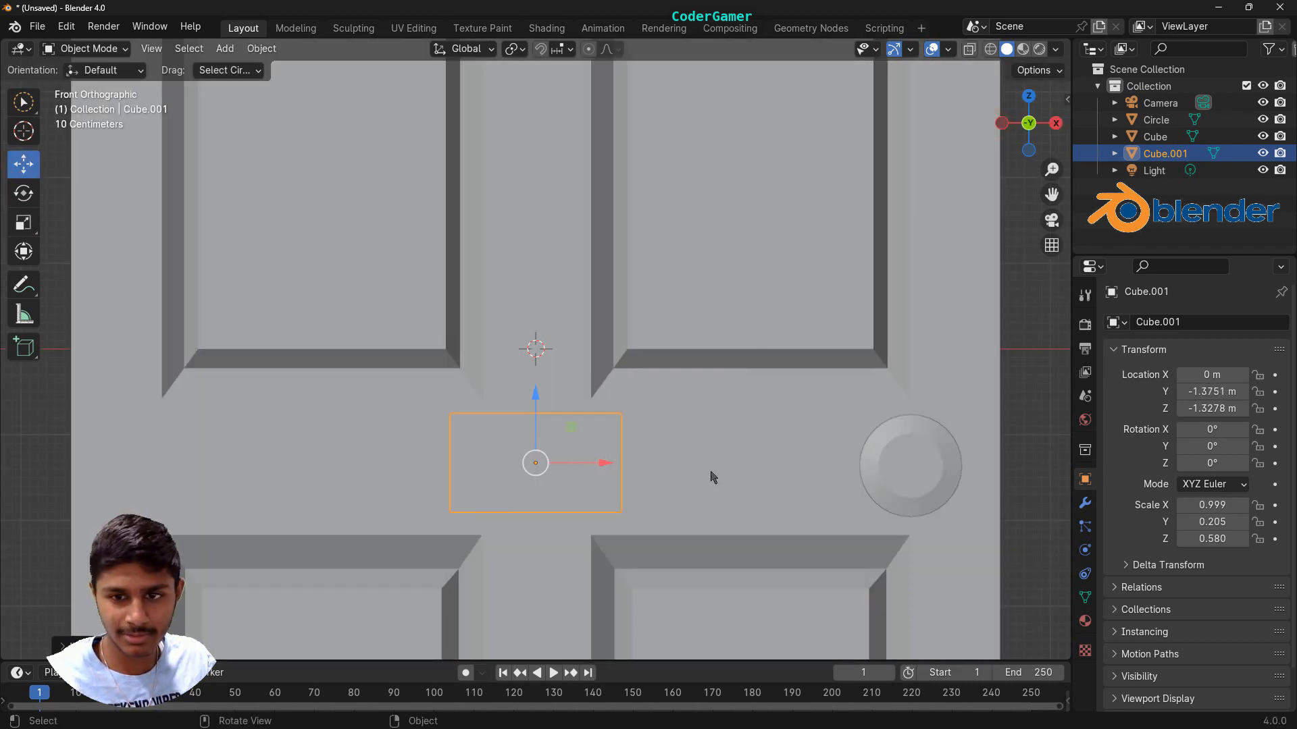
left_click(23, 223)
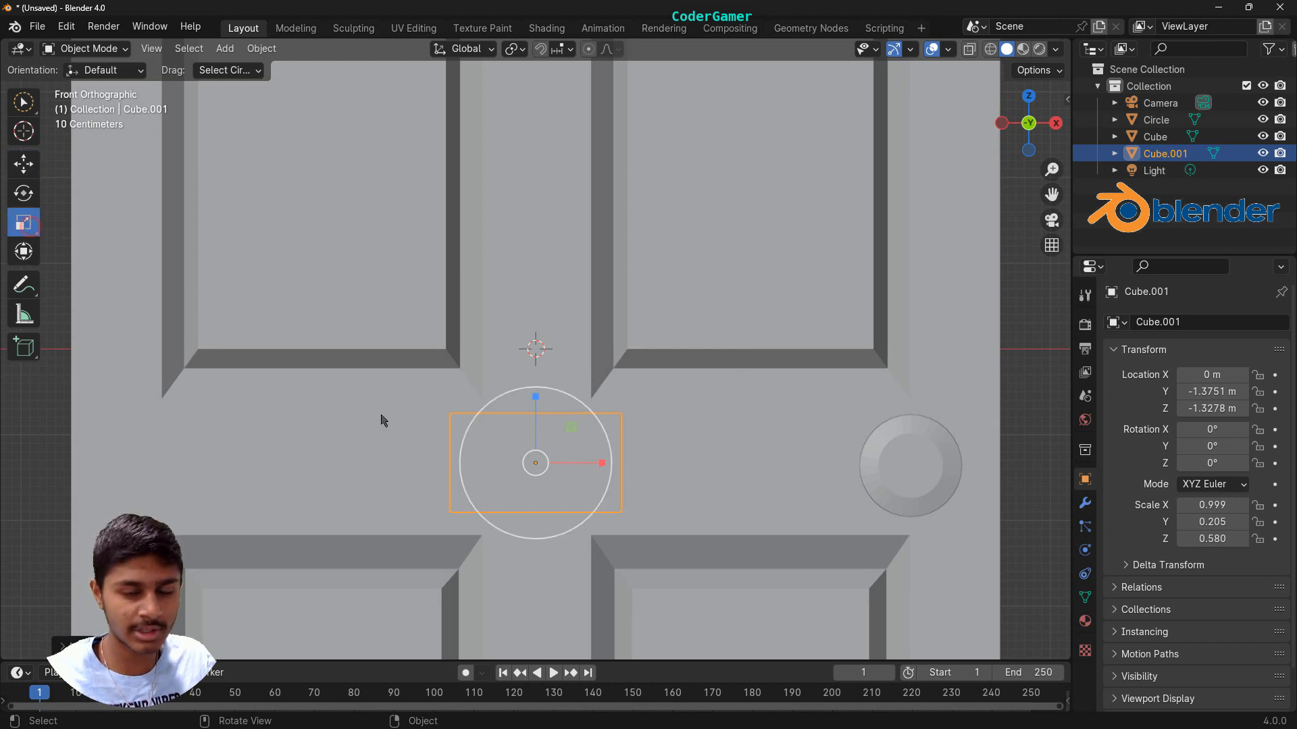
left_click_drag(601, 464, 977, 464)
left_click(23, 163)
left_click_drag(908, 398, 909, 402)
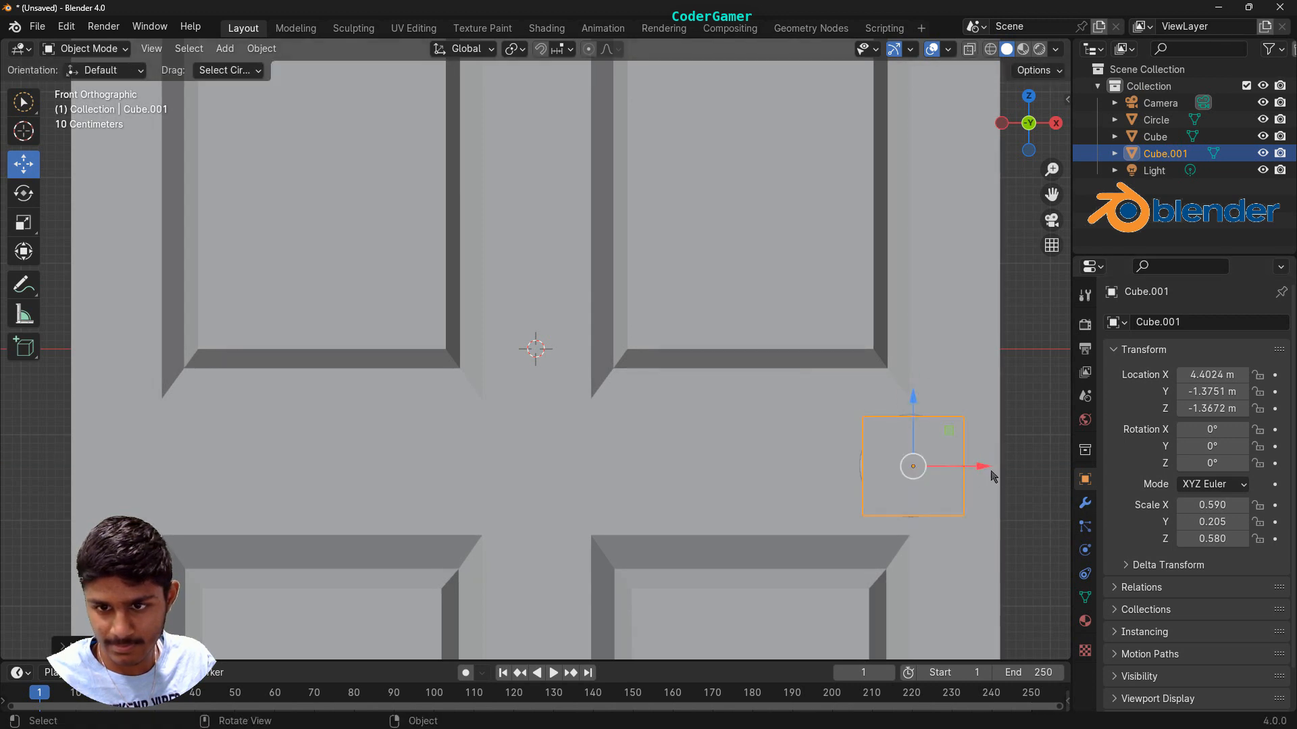
left_click_drag(984, 471, 979, 472)
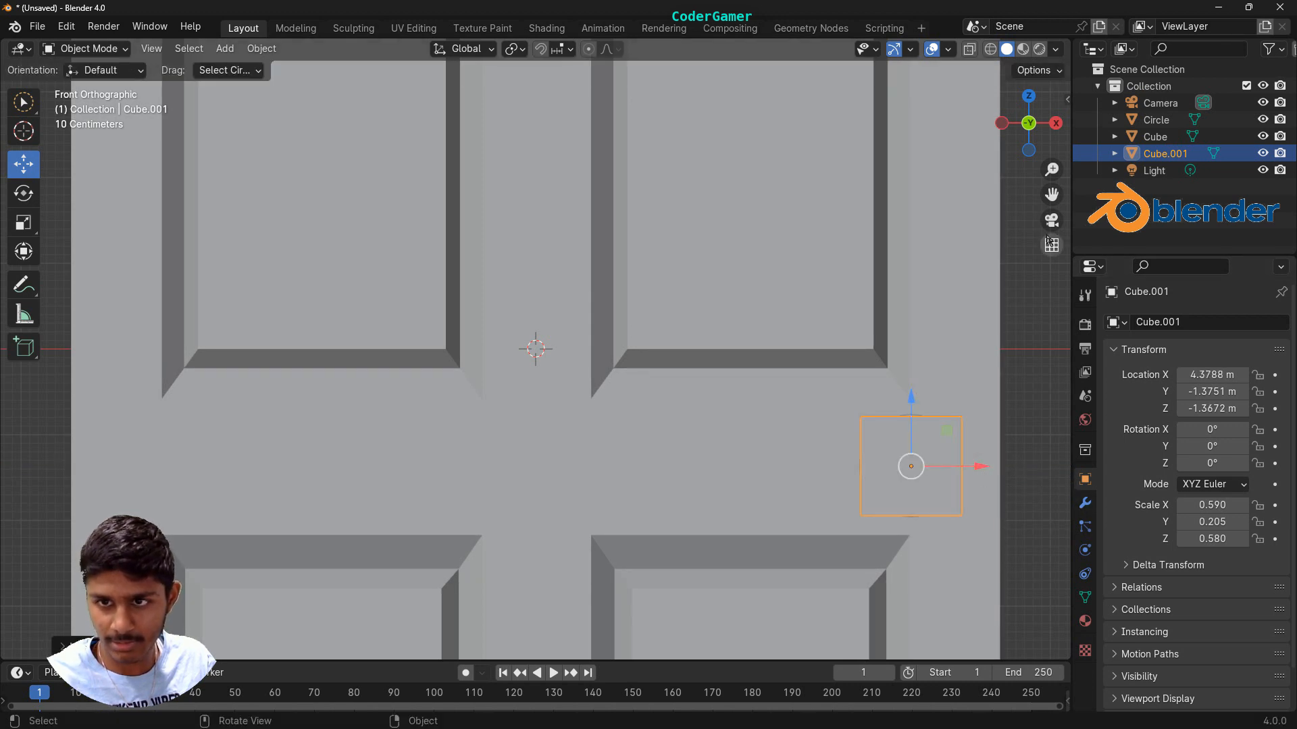
Enlarge the block uniformly to scales of about 0.722, 0.251 and 0.709 so it extends beyond the knob's base
left_click(1056, 123)
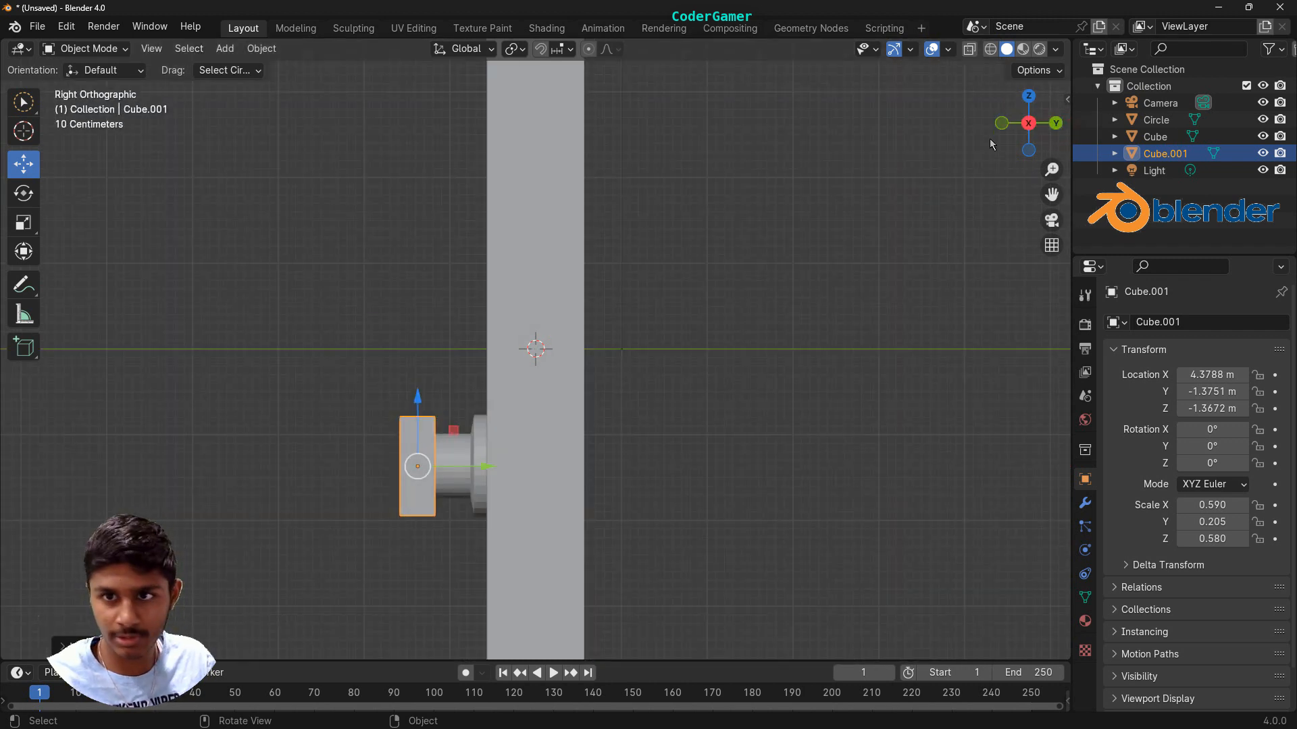
left_click(1002, 122)
key("s")
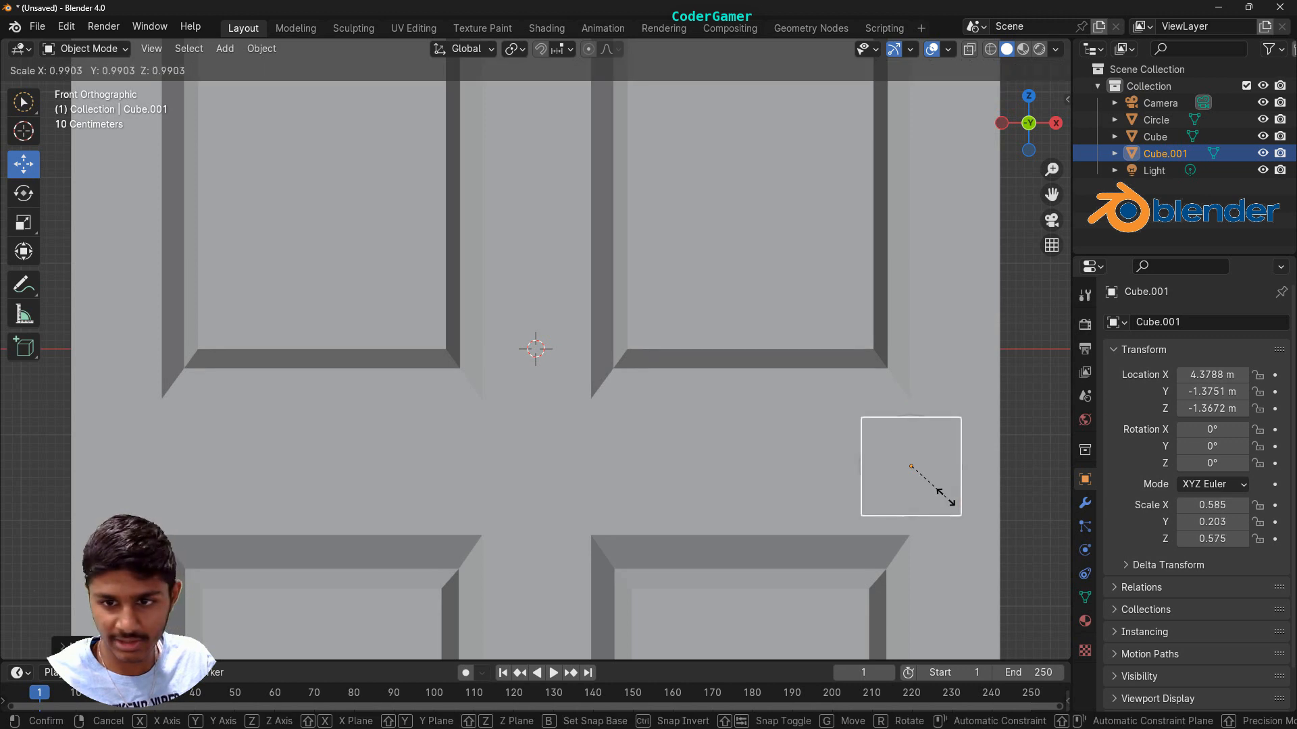
left_click(952, 508)
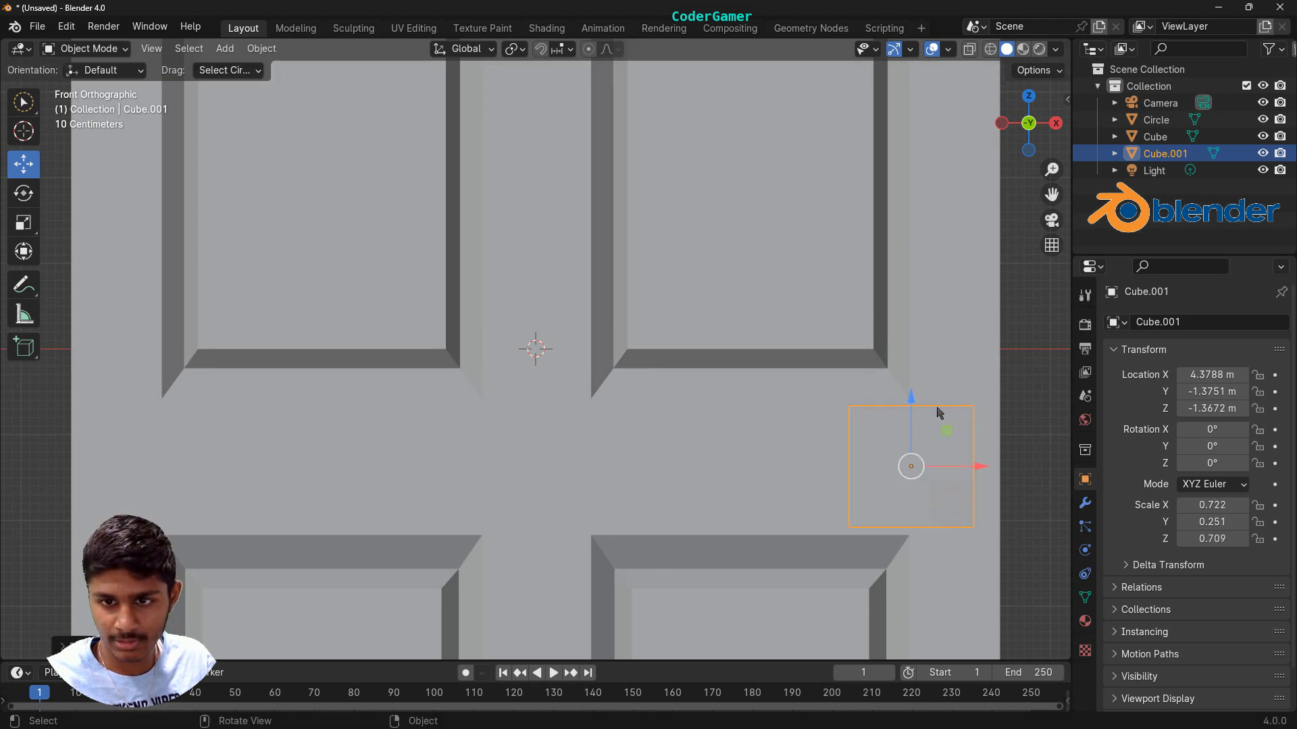
left_click_drag(909, 405, 908, 401)
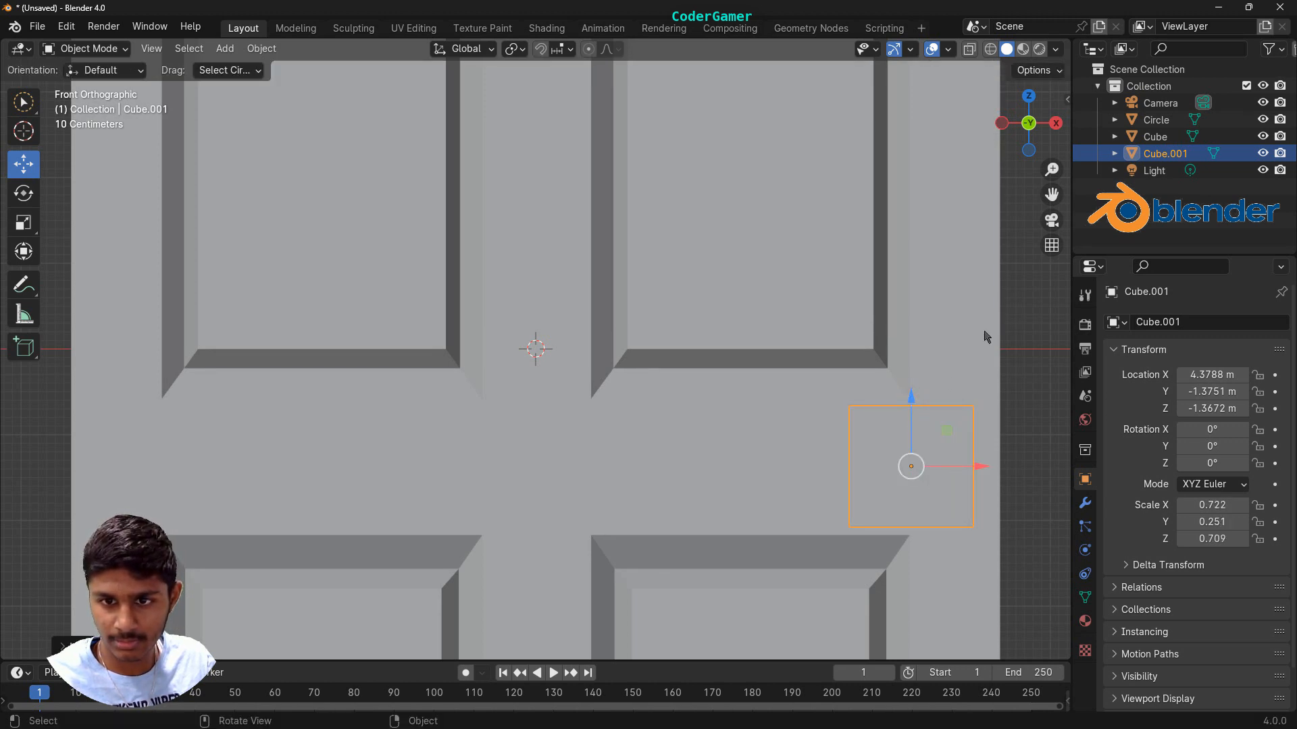
left_click(1055, 124)
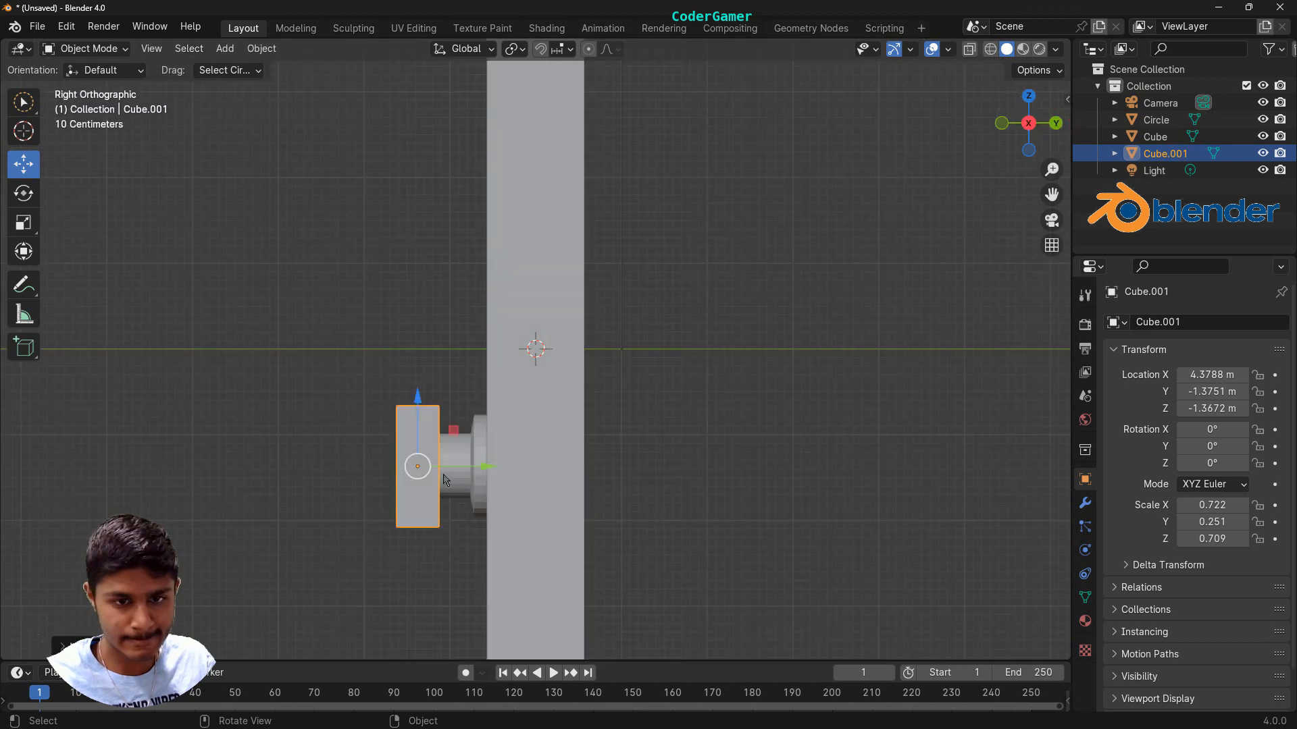
Open the block in front of the knob for mesh editing with edge selection
left_click(404, 347)
middle_click_drag(282, 307, 303, 288)
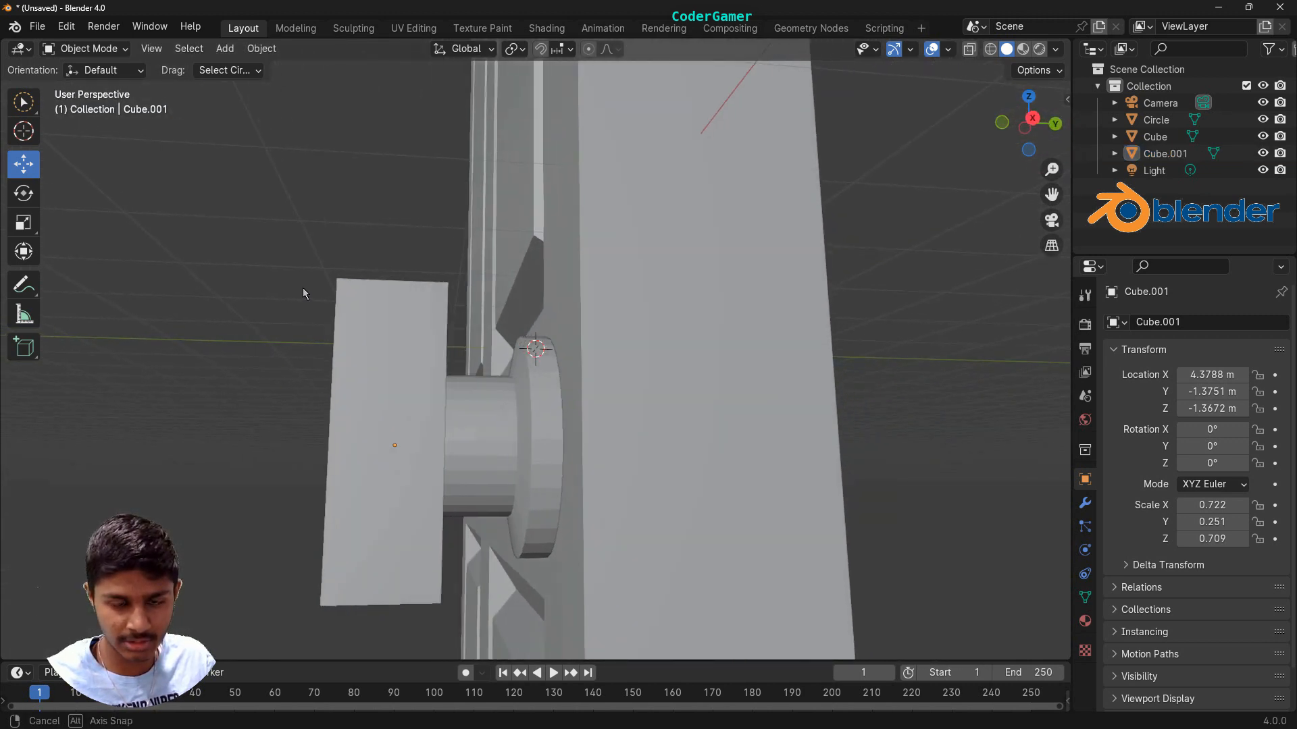
left_click(383, 360)
left_click(108, 49)
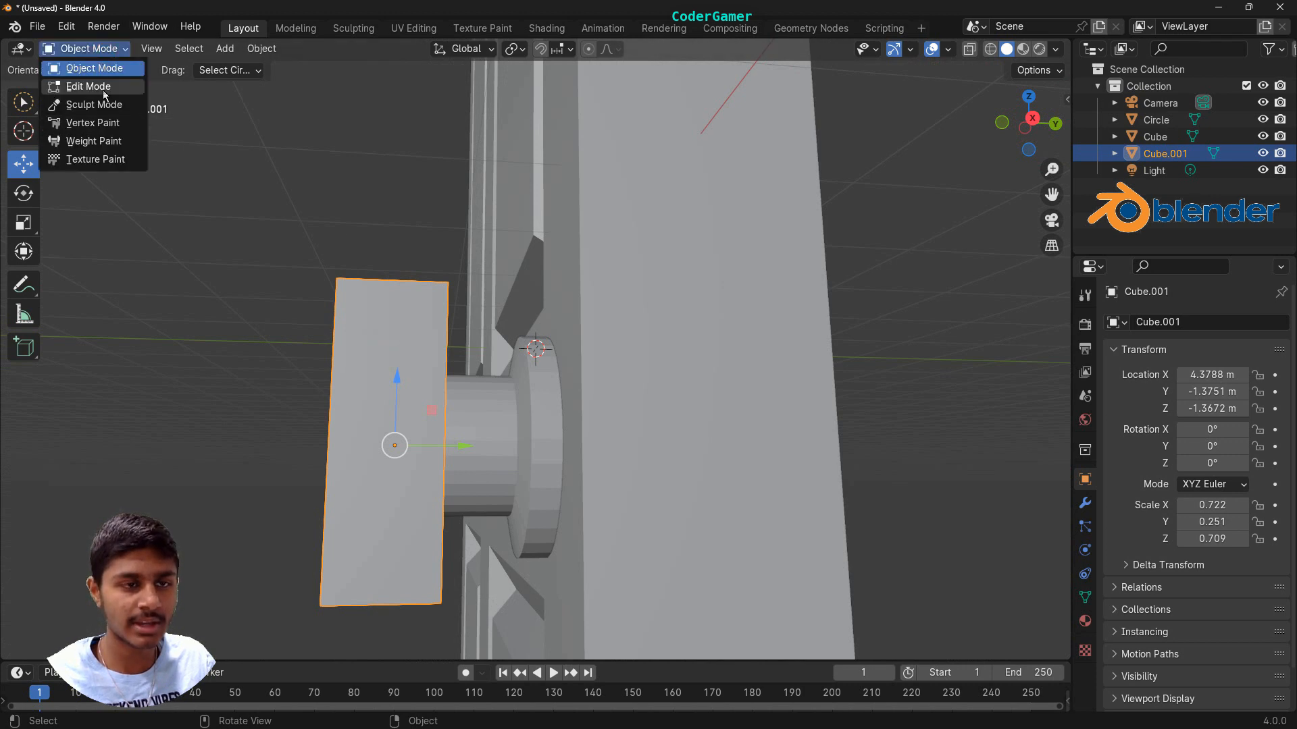
left_click(102, 89)
left_click(160, 50)
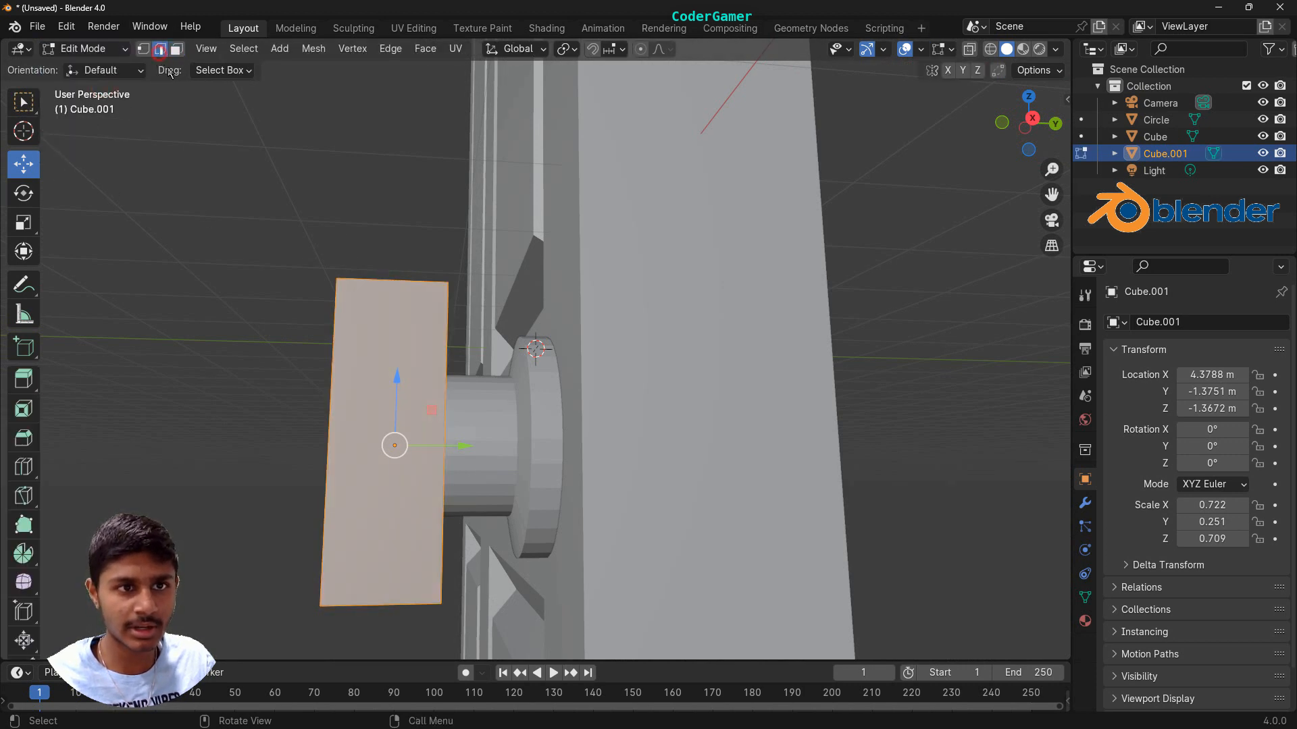
Select the block's four short corner edges that run along its depth
left_click(366, 283)
middle_click_drag(351, 211, 401, 228)
left_click(637, 491, "shift")
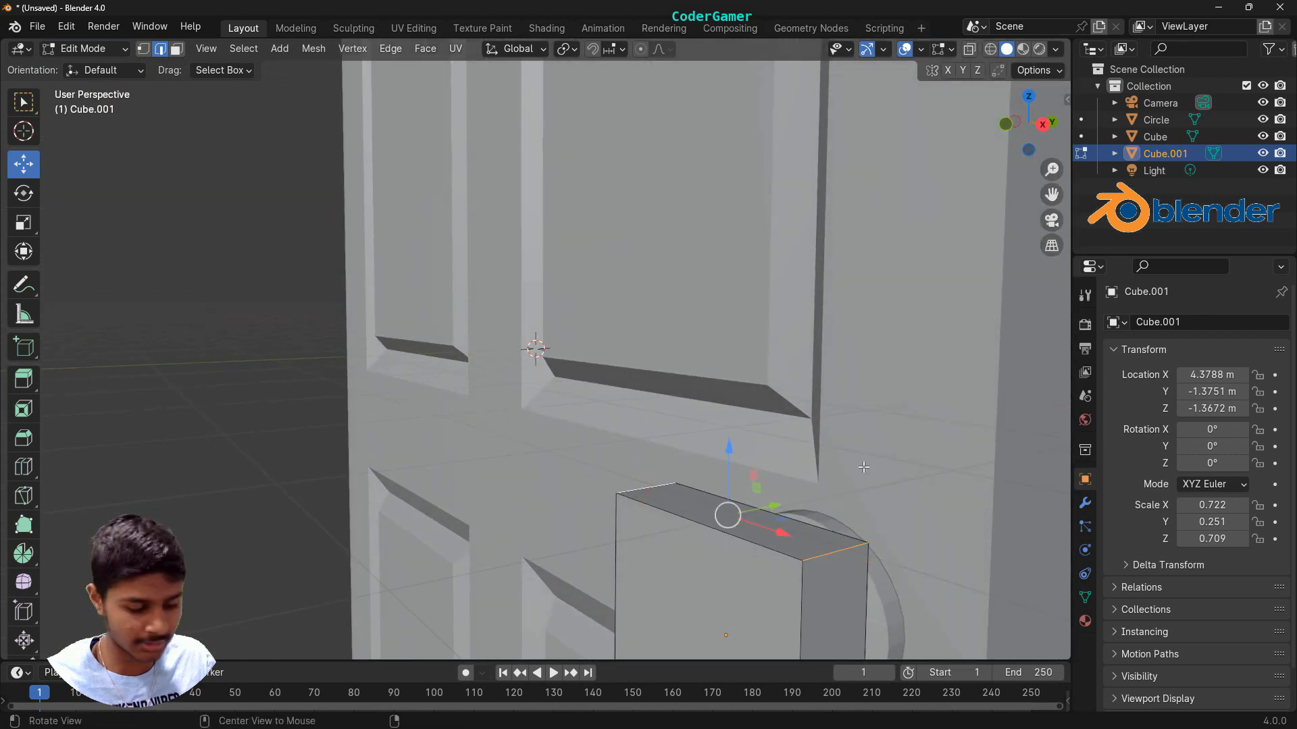
middle_click_drag(864, 466, 843, 410)
left_click(678, 355, "shift")
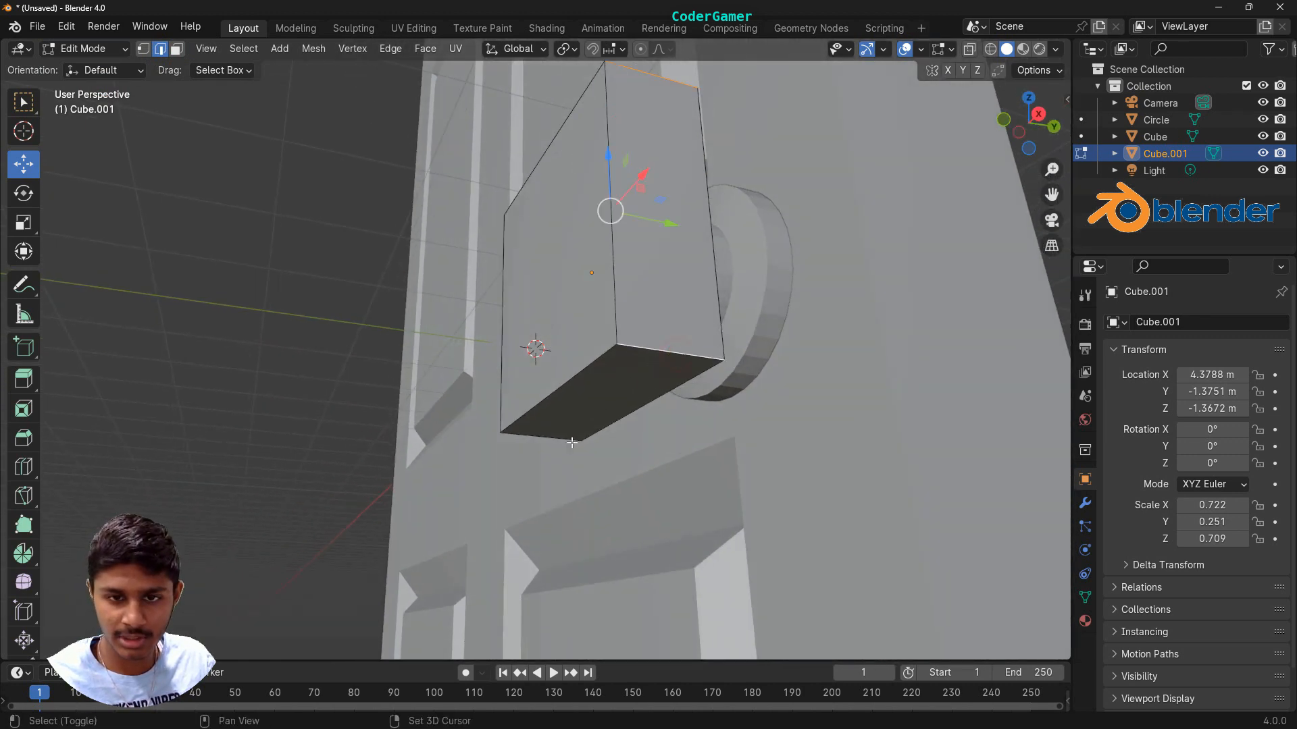
left_click(526, 437, "shift")
middle_click_drag(666, 453, 733, 501)
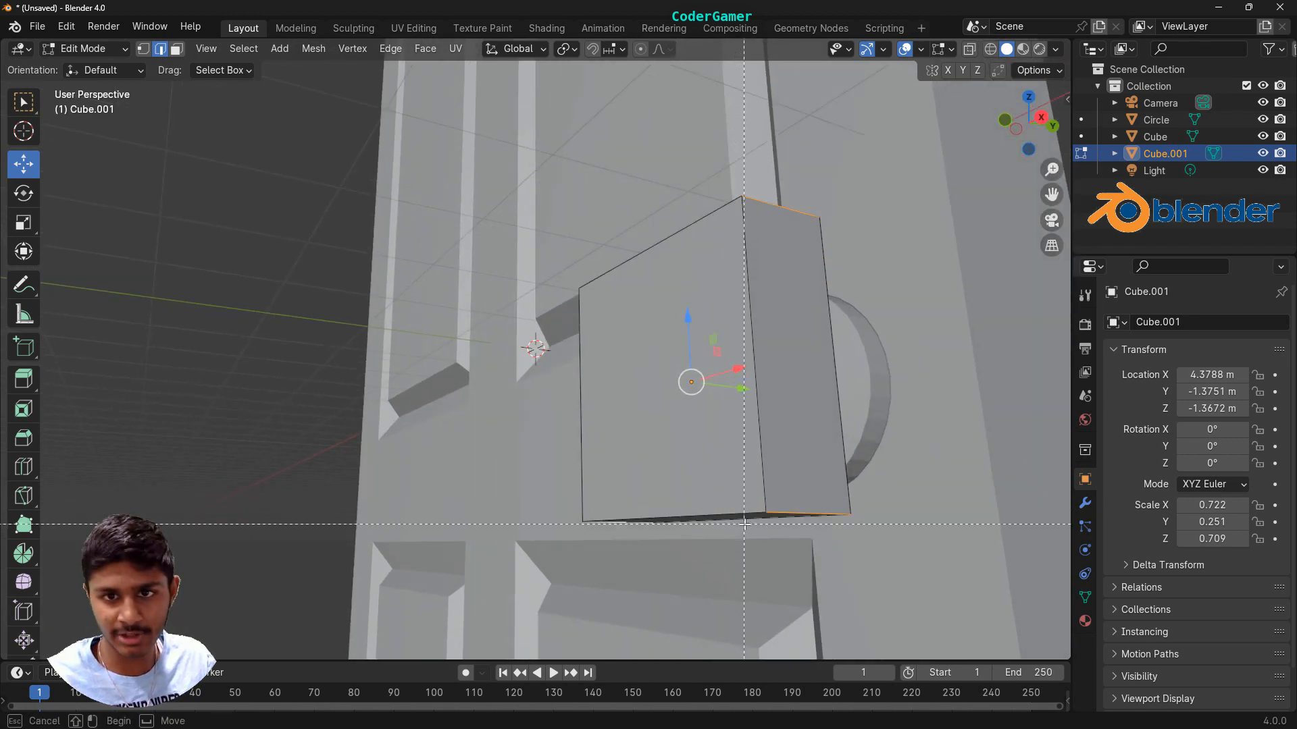
Bevel the four selected corner edges with 14 segments and a width of about 0.7 m
key("b")
right_click(774, 419)
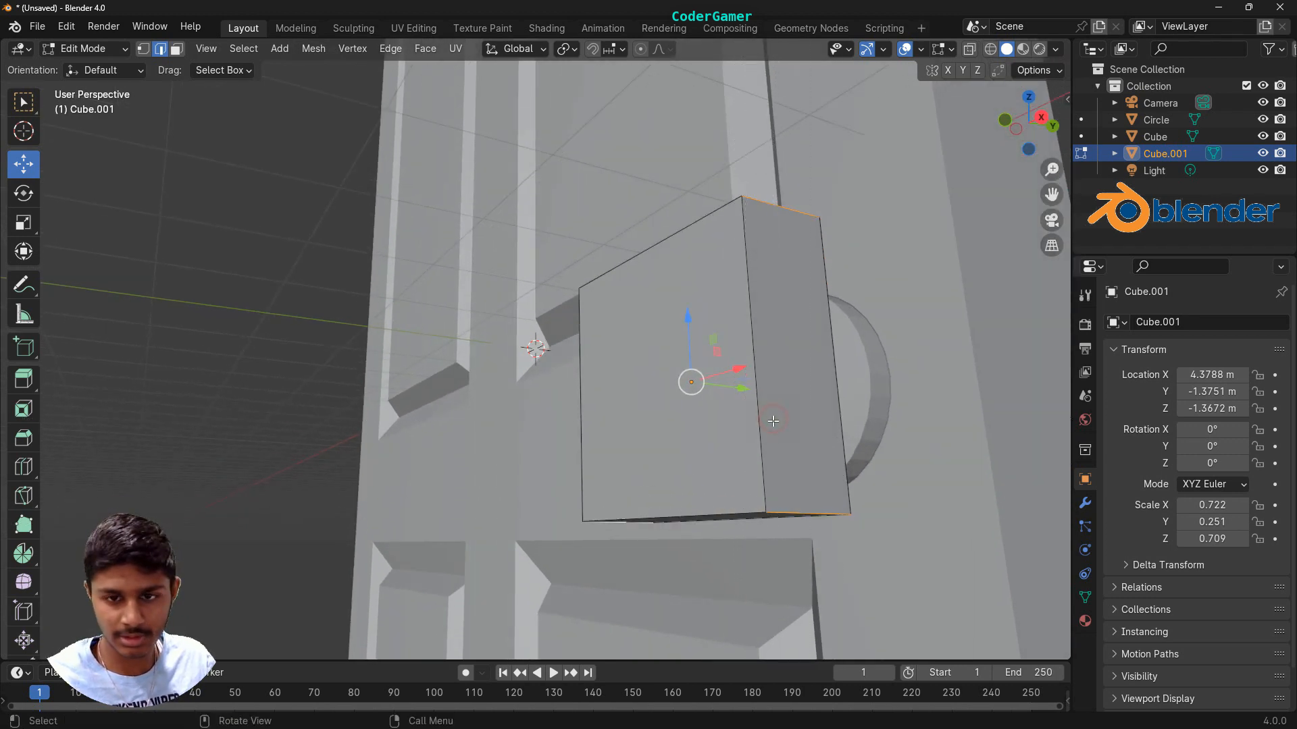
key("ctrl+b")
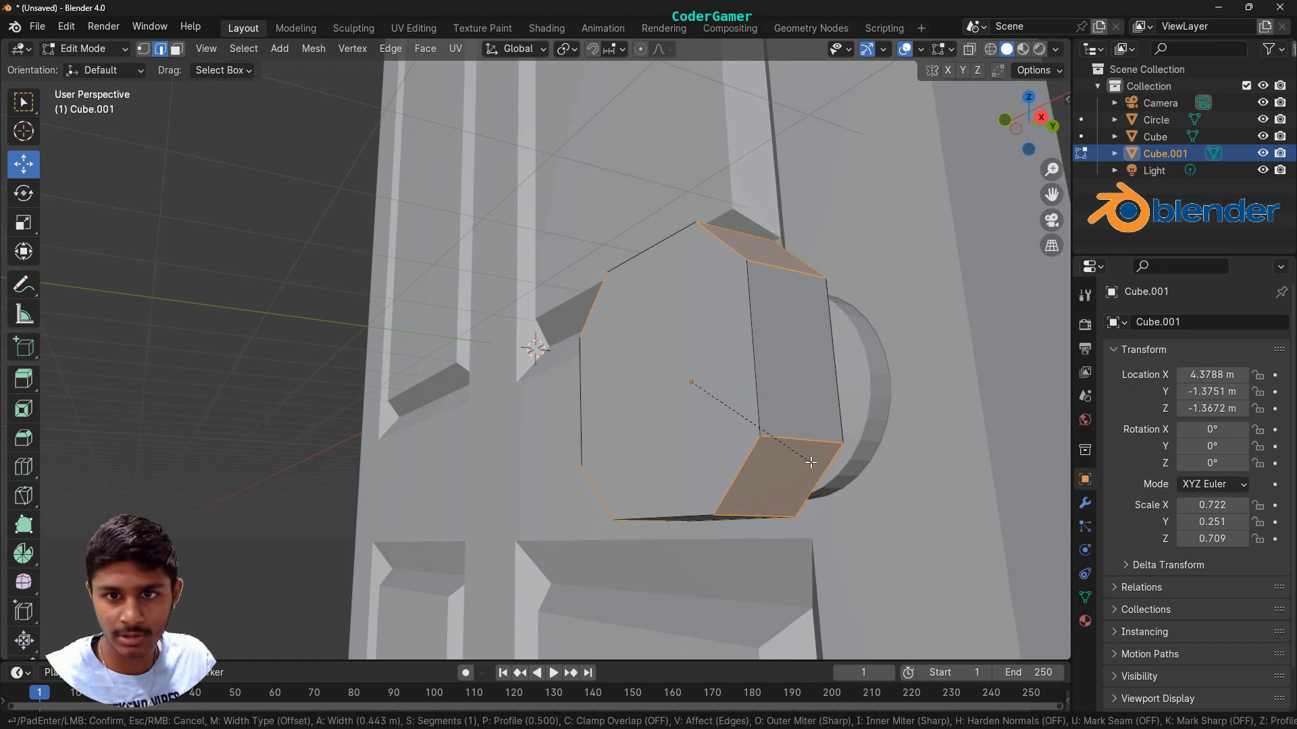
scroll(810, 462, "up", 12)
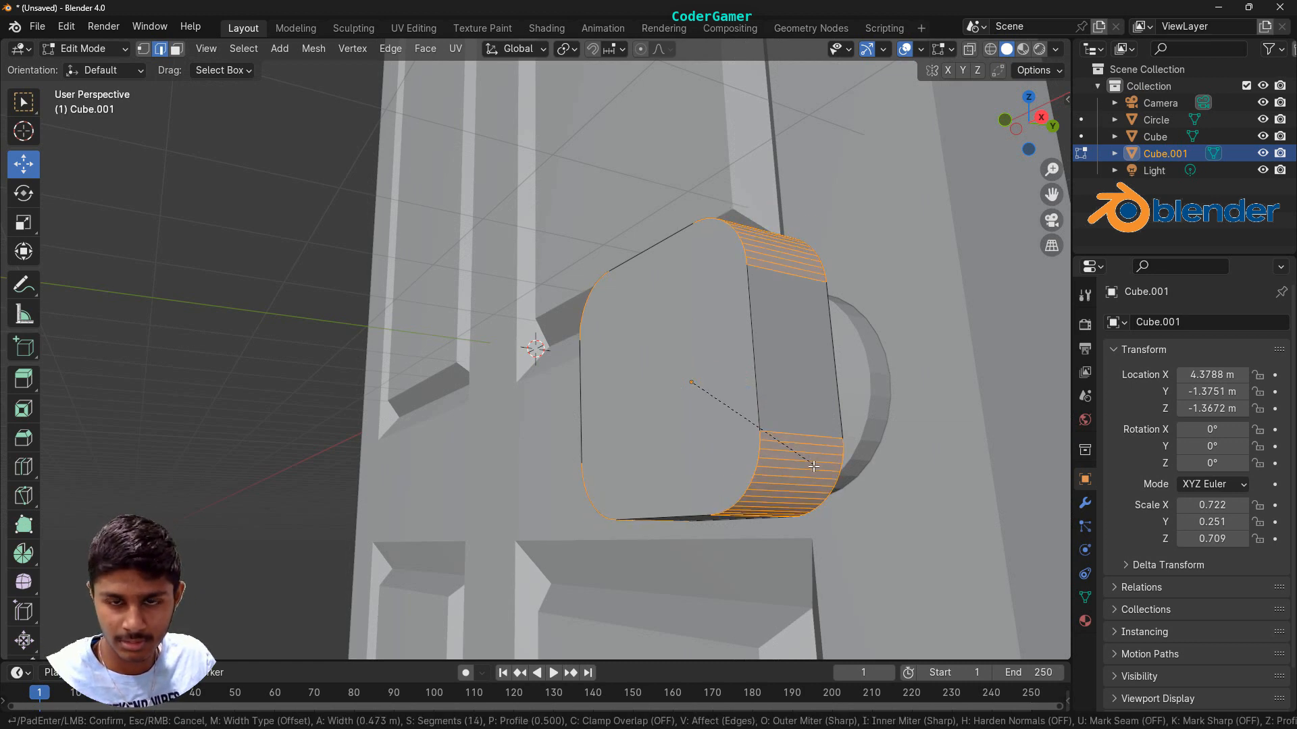
key("1")
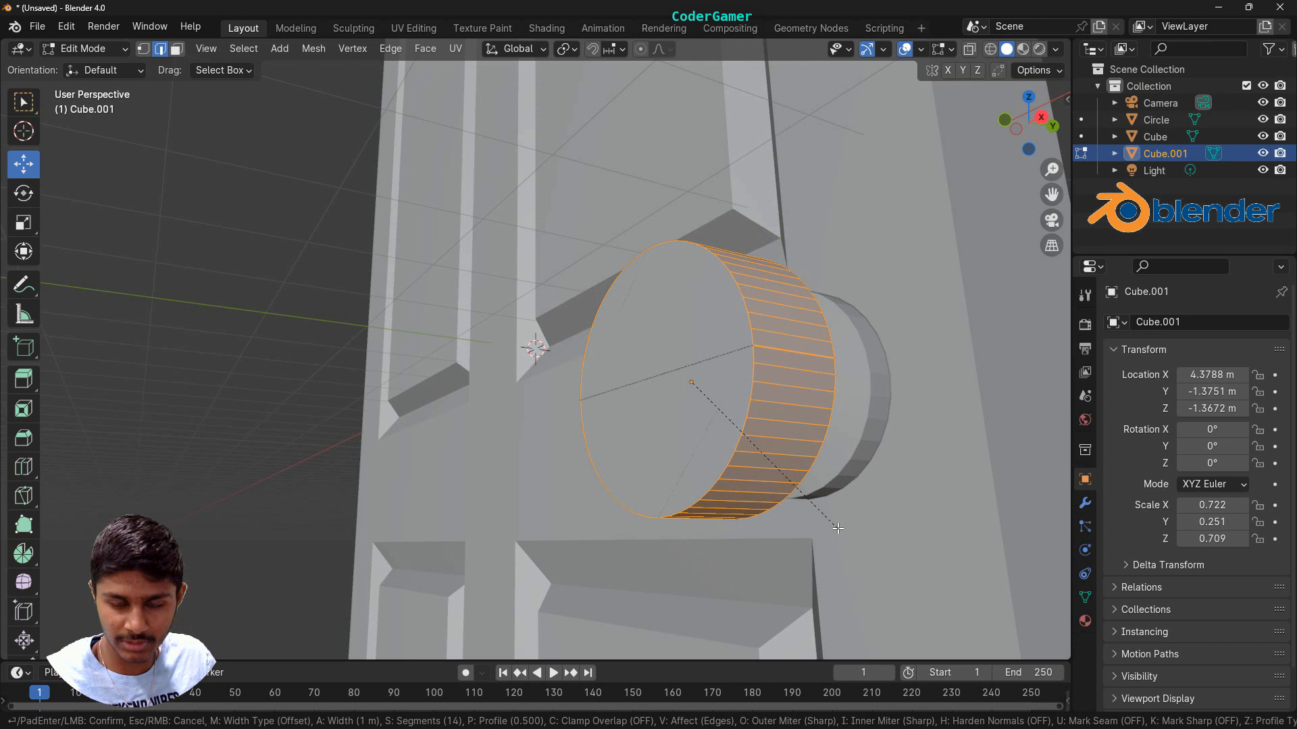
key("BackSpace")
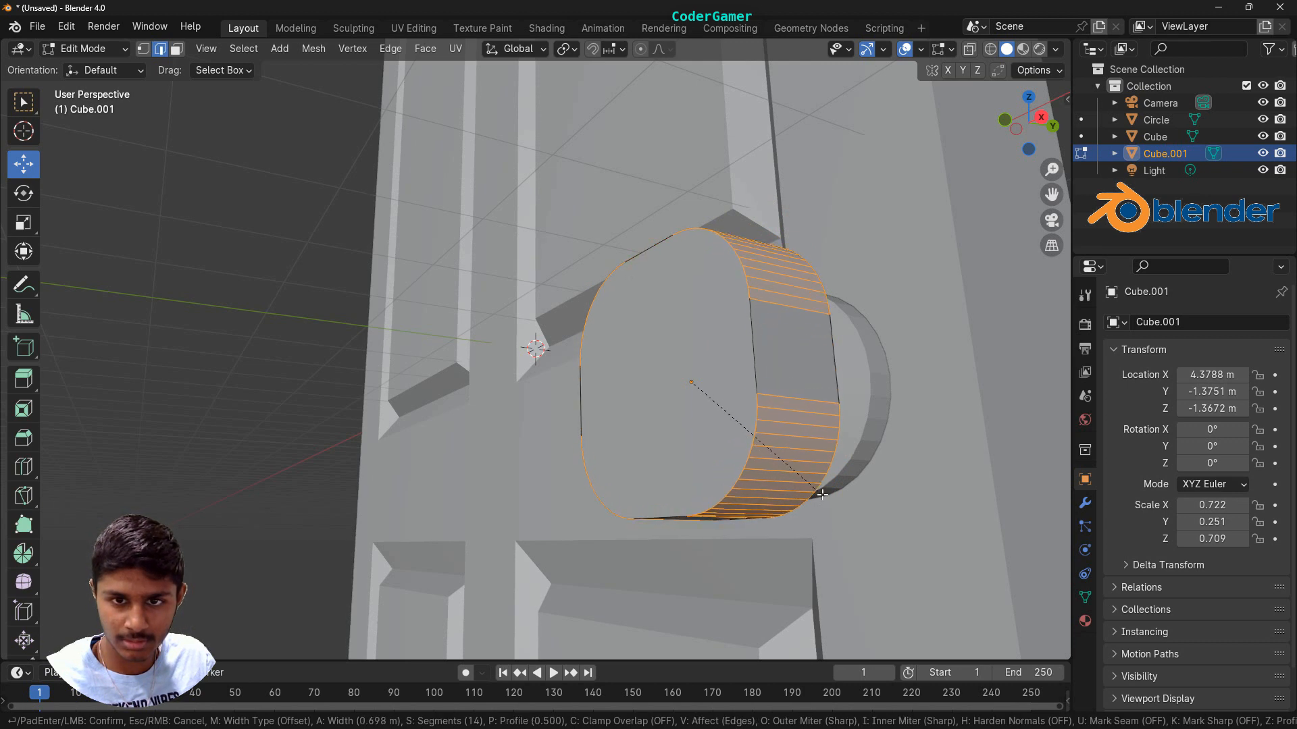
left_click(822, 495)
Try to bevel the straight front and back edges of the rounded block's flat sides with 14 segments
left_click(753, 342)
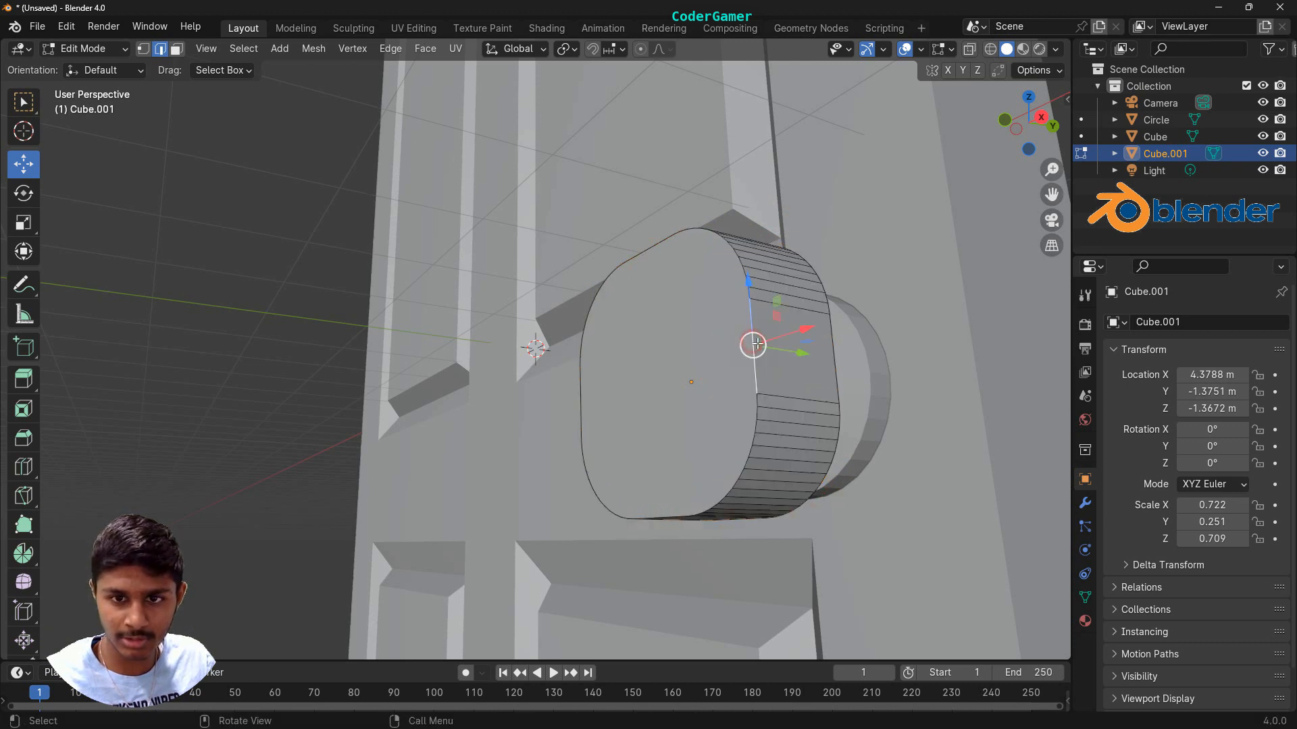
left_click(832, 343, "shift")
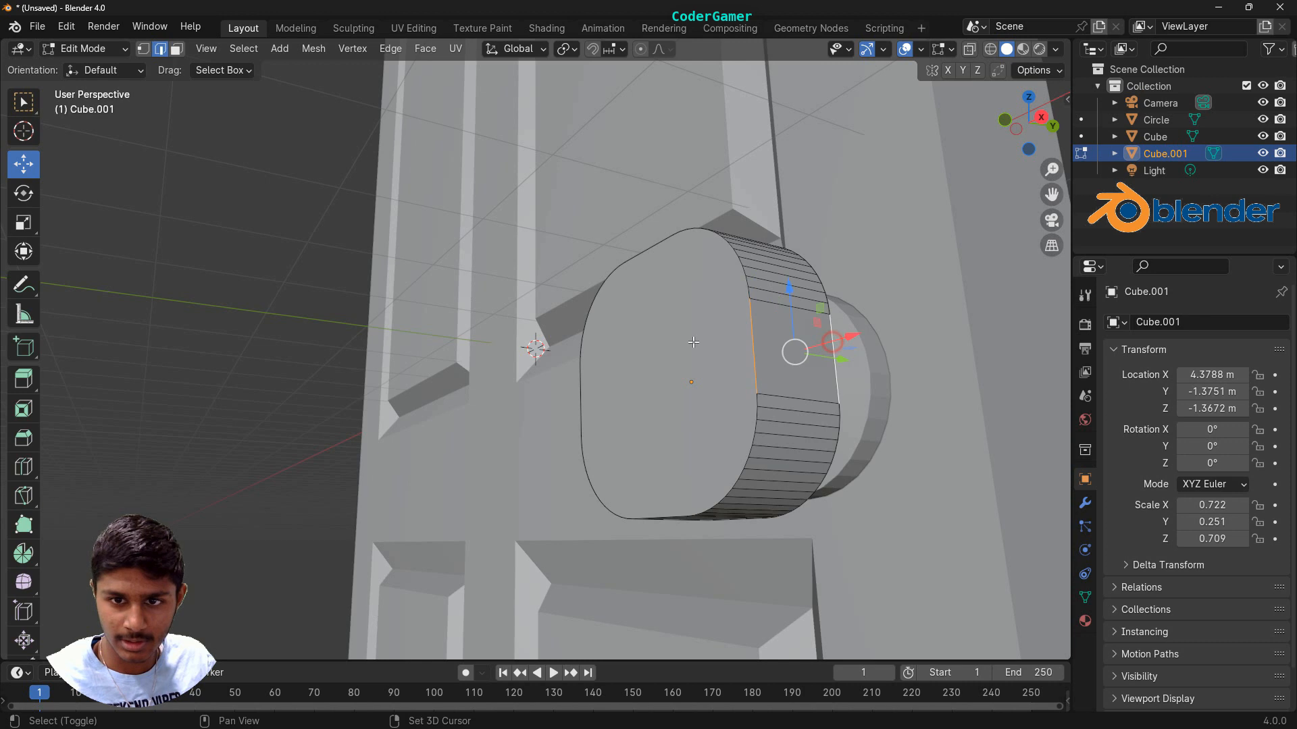
left_click(582, 382, "shift")
left_click(668, 517, "shift")
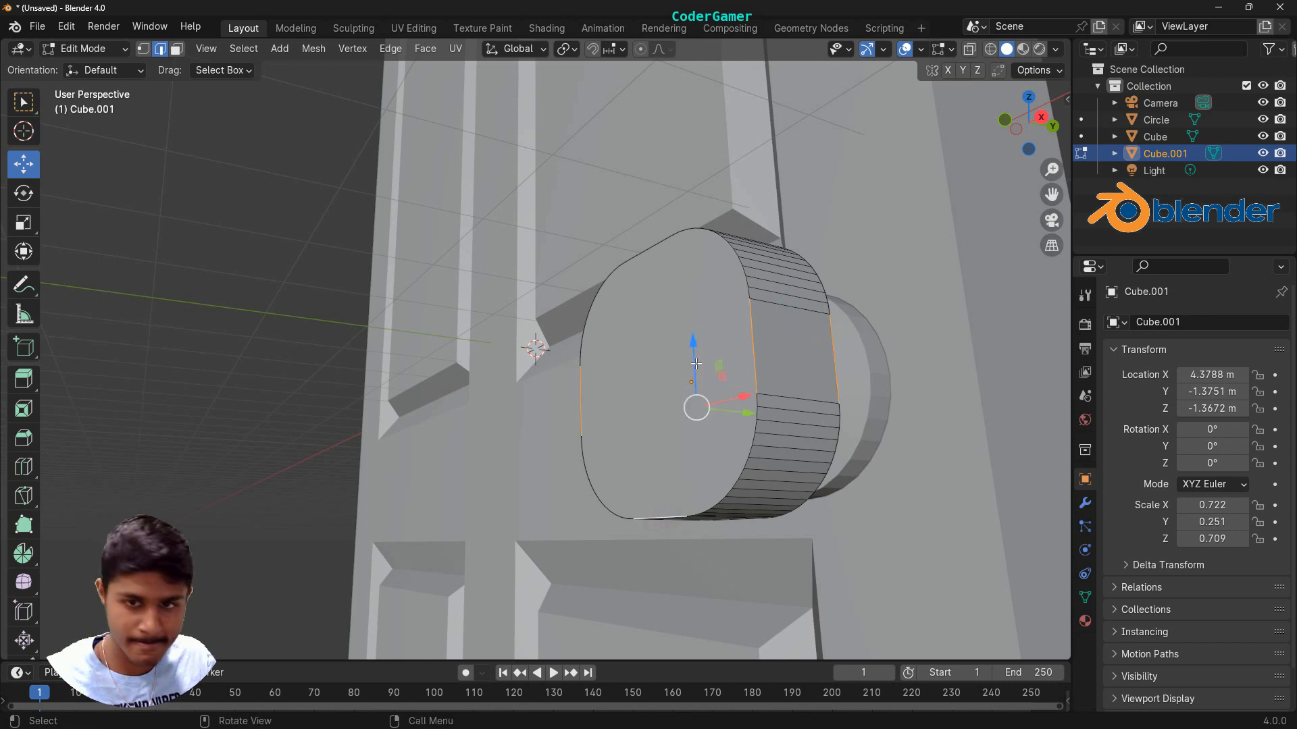
middle_click_drag(695, 363, 750, 418)
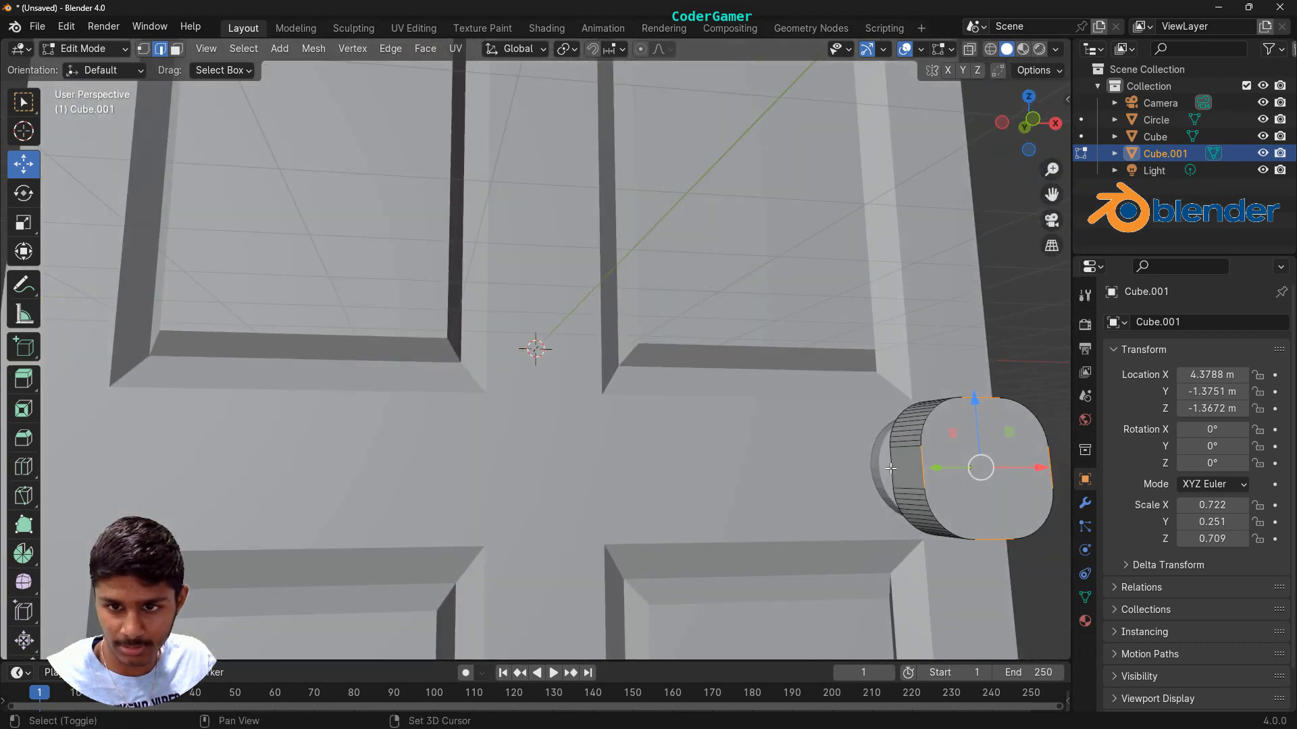
middle_click_drag(966, 468, 612, 418)
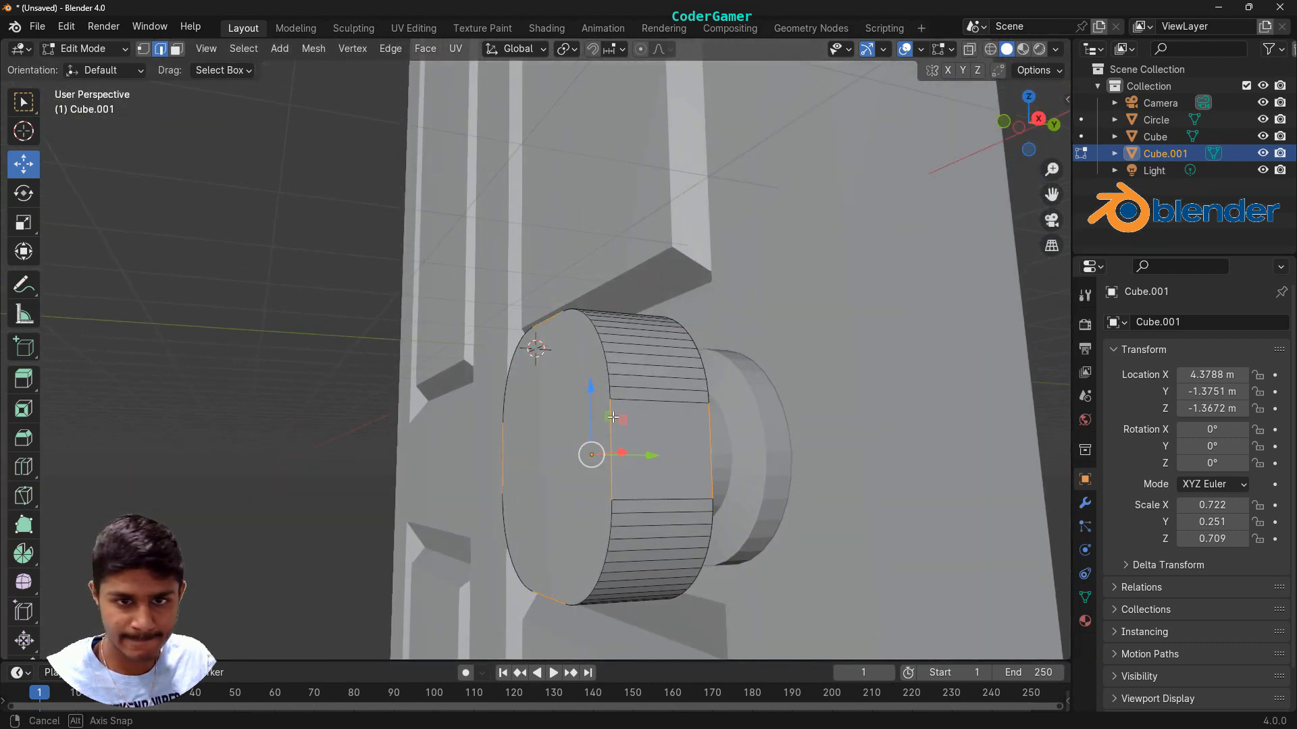
key("ctrl+b")
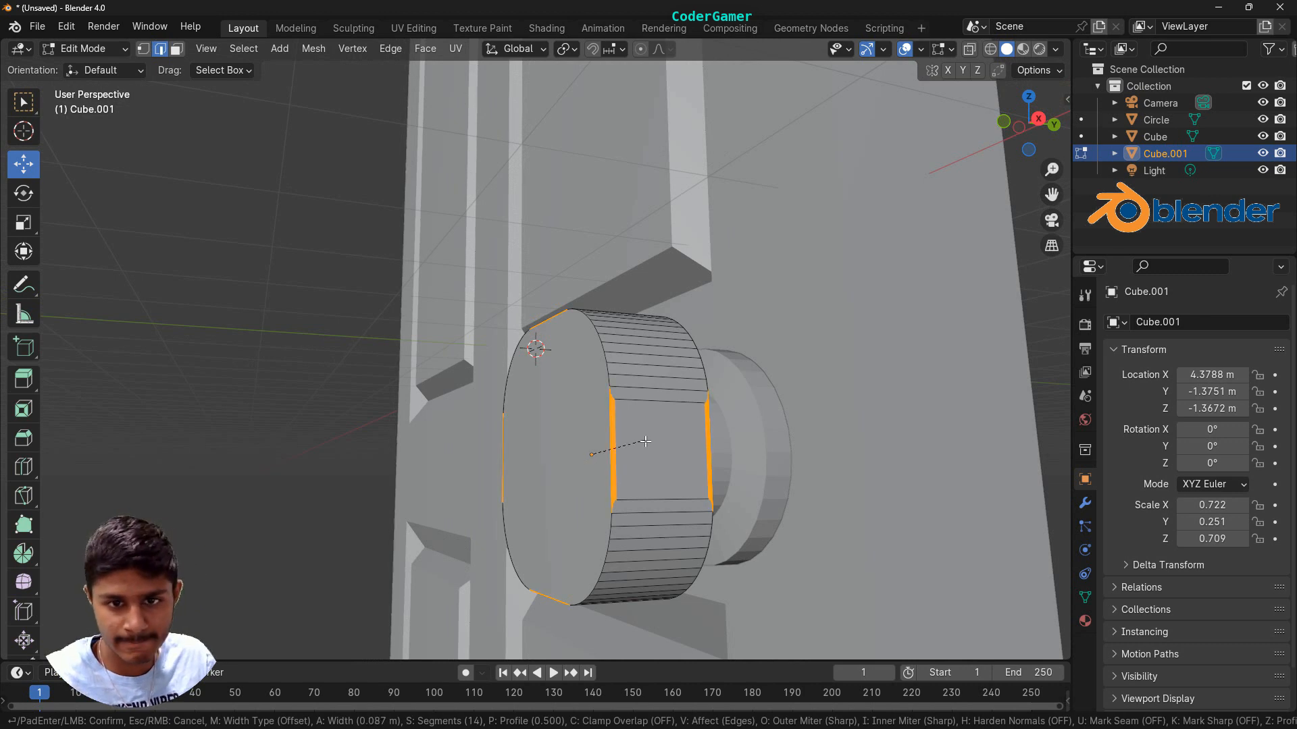
left_click(700, 478)
left_click(805, 497)
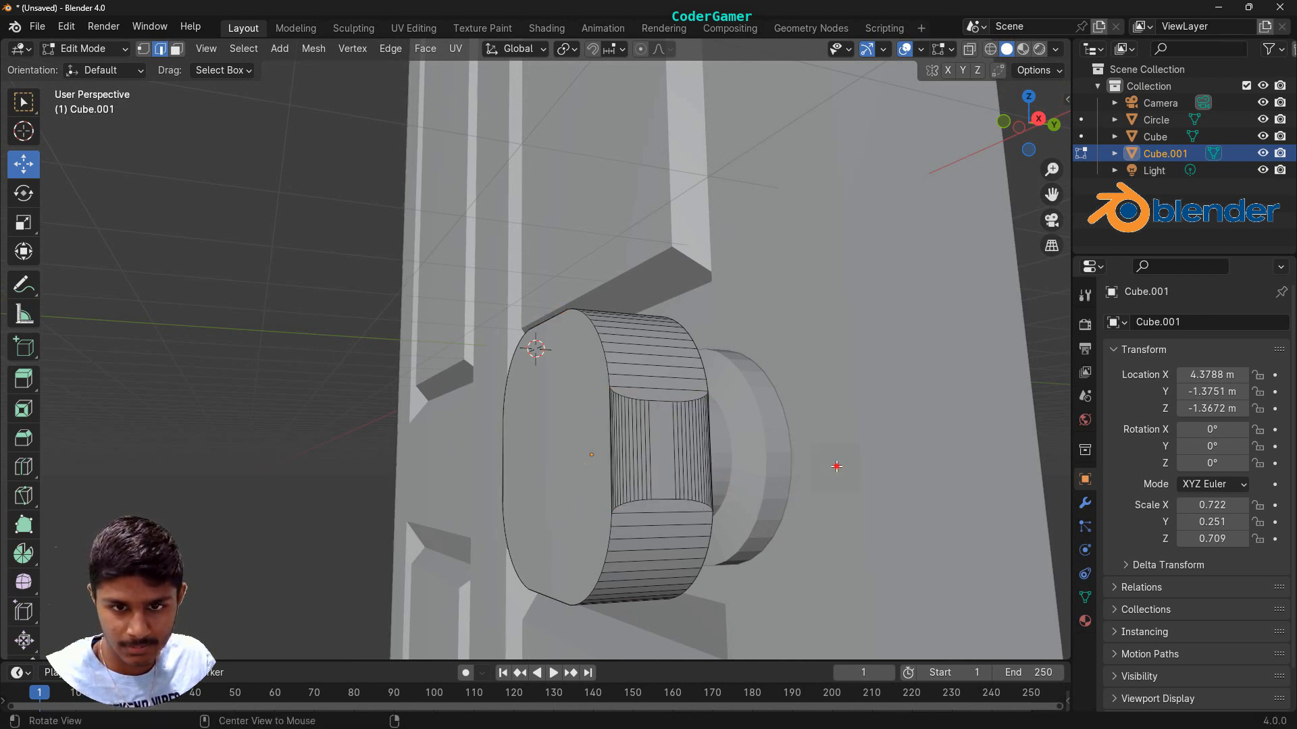
Undo the bevels on the flat-side edges and the corners, back to the plain block with its four corner edges selected
mouse_move(836, 466)
middle_mouse_down()
mouse_move(855, 459)
mouse_move(838, 466)
middle_mouse_up()
key("ctrl+z")
key("ctrl+z")
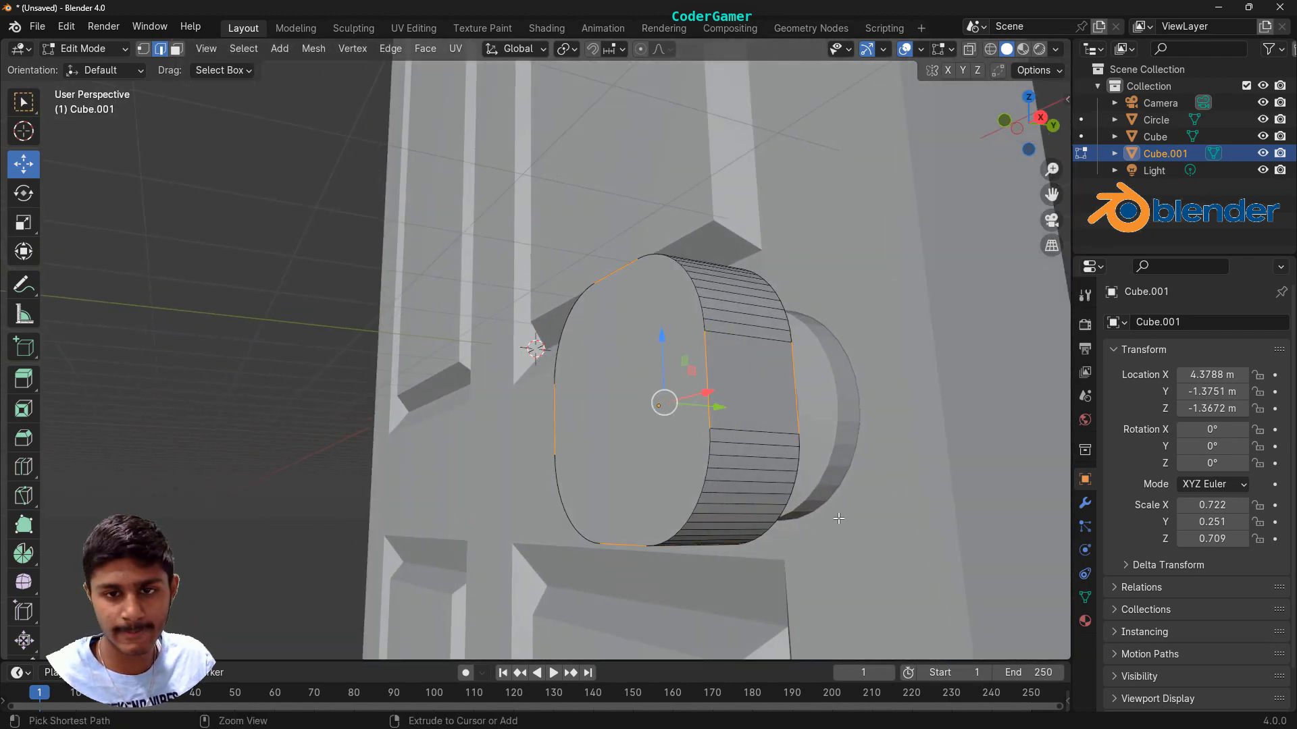
key("ctrl+shift+z")
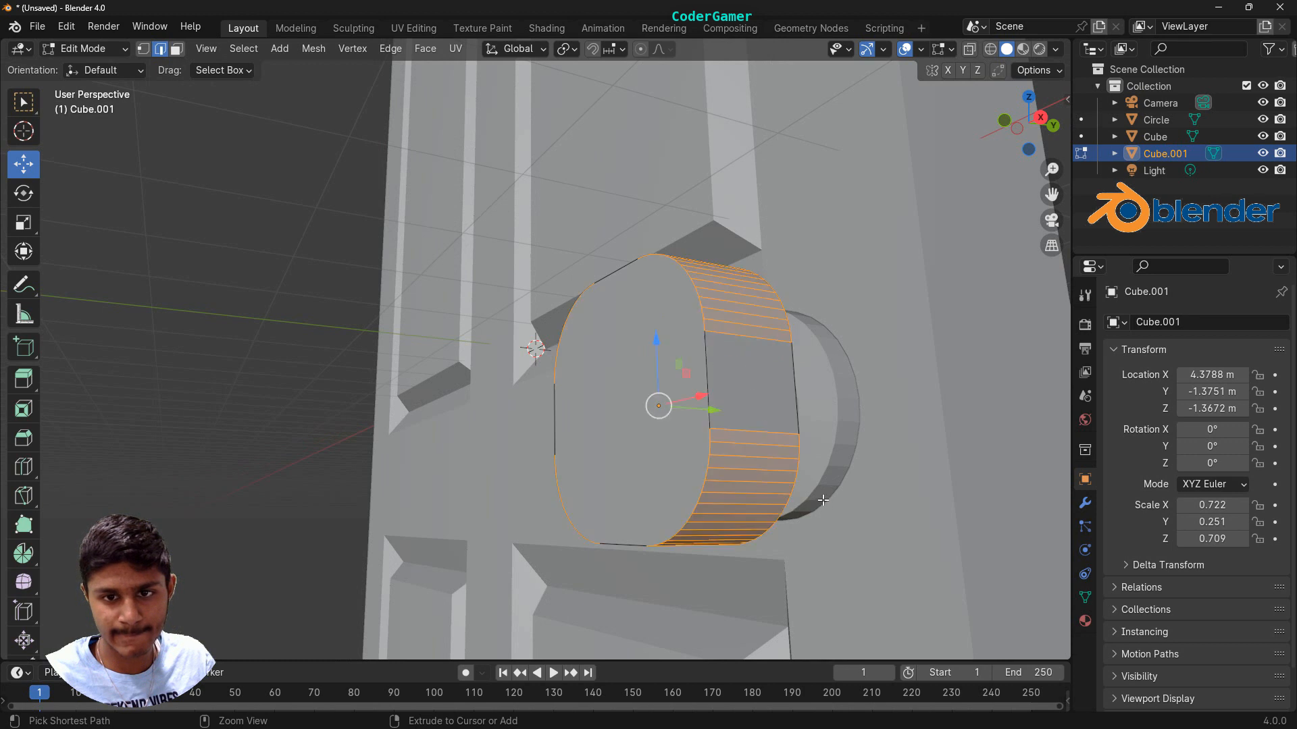
key("ctrl+z")
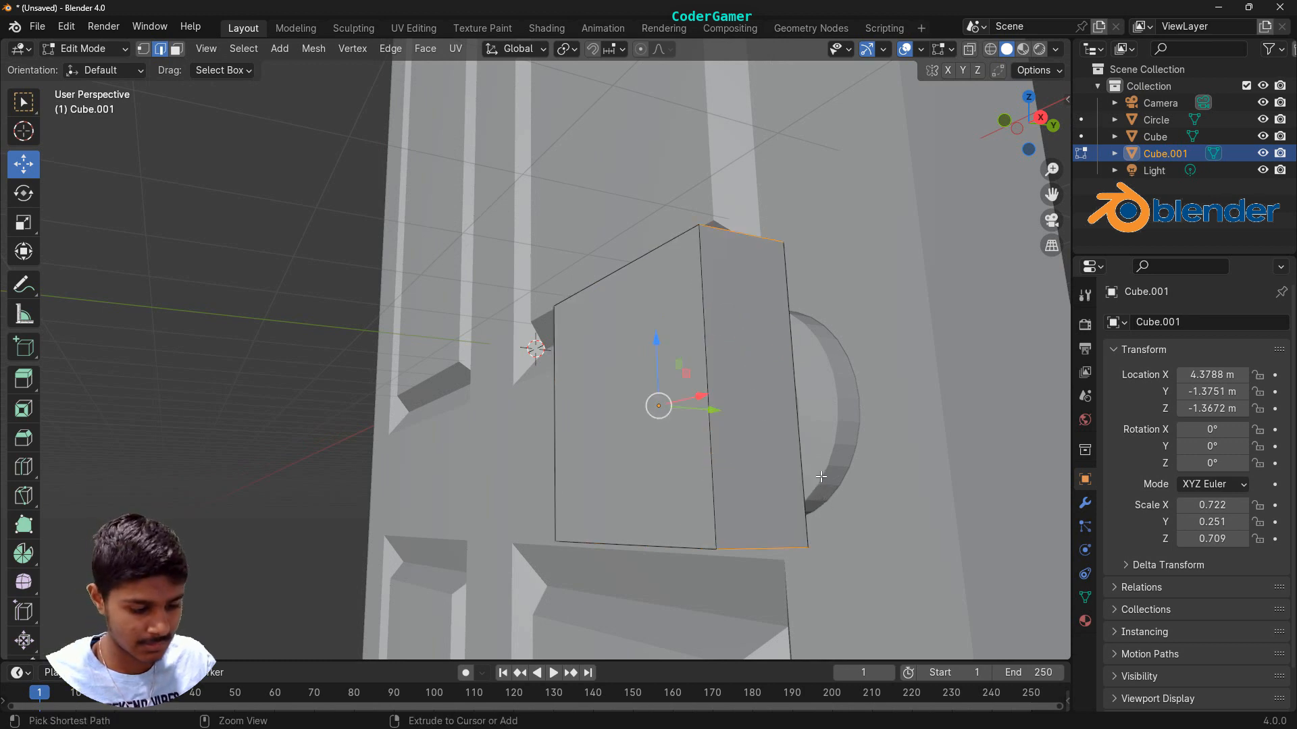
Bevel the block's four selected corner edges with 14 segments and a width of about 0.96 m, rounding it into a cylinder
key("ctrl+b")
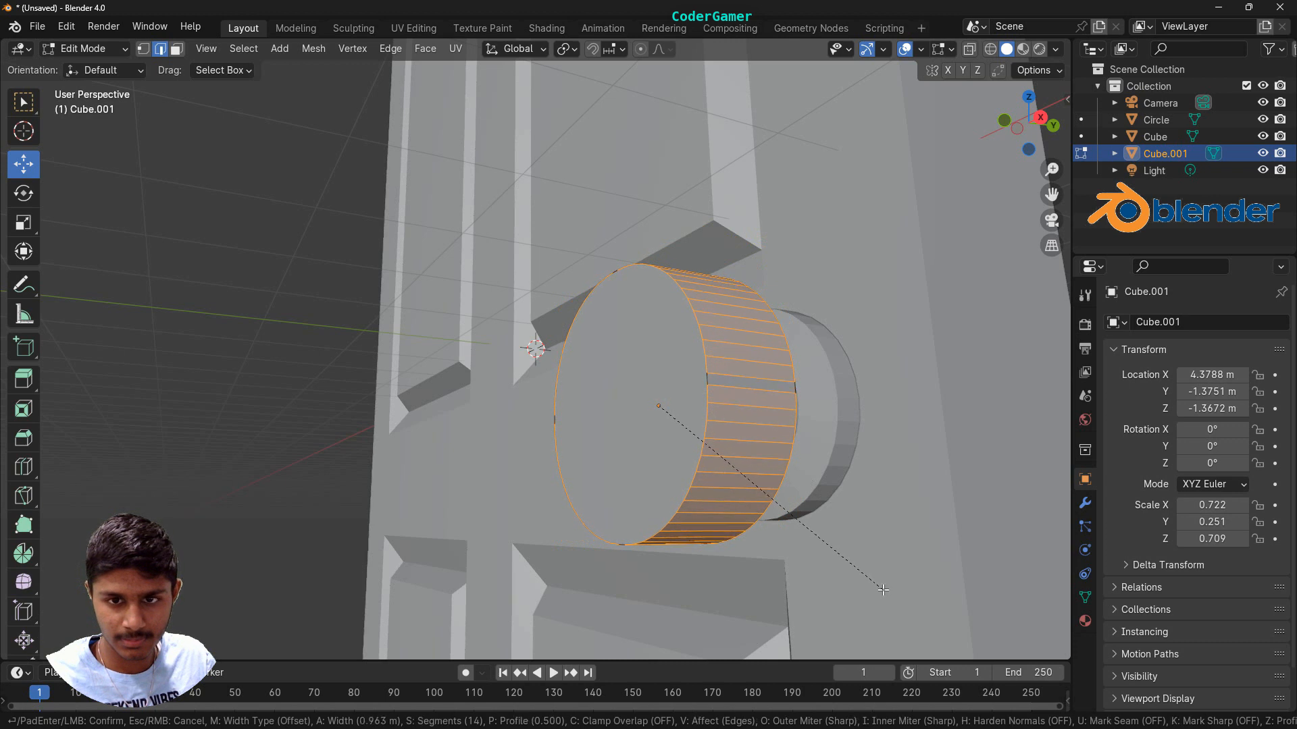
left_click(883, 589)
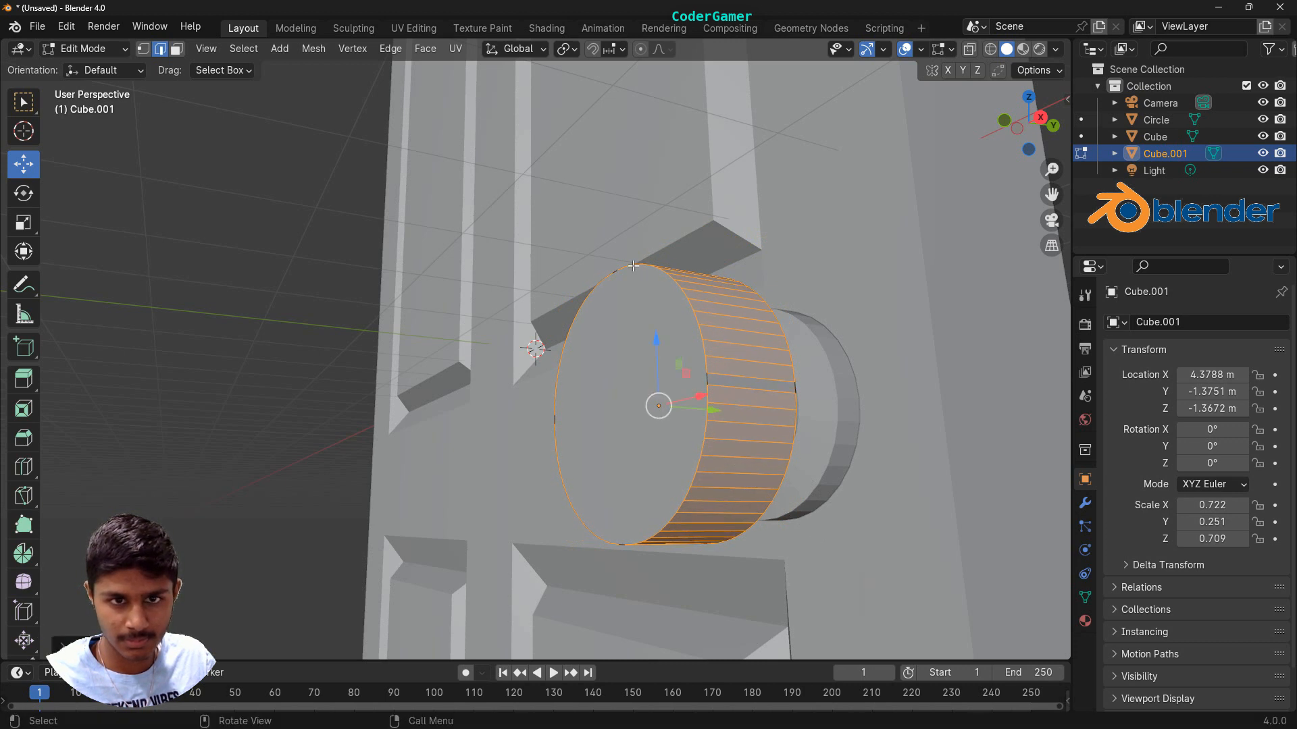
left_click(688, 301)
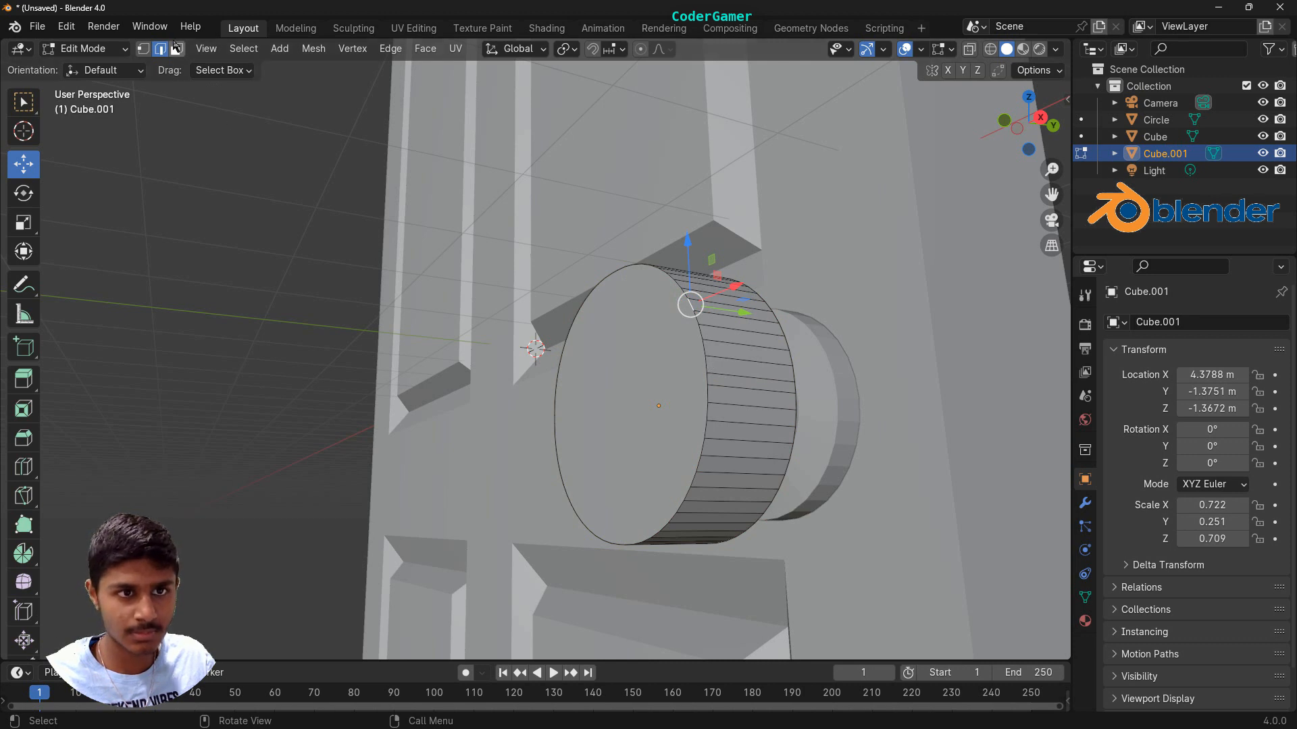
Select the cylinder's round front face and bevel its rim with 14 segments
left_click(174, 50)
left_click(564, 385)
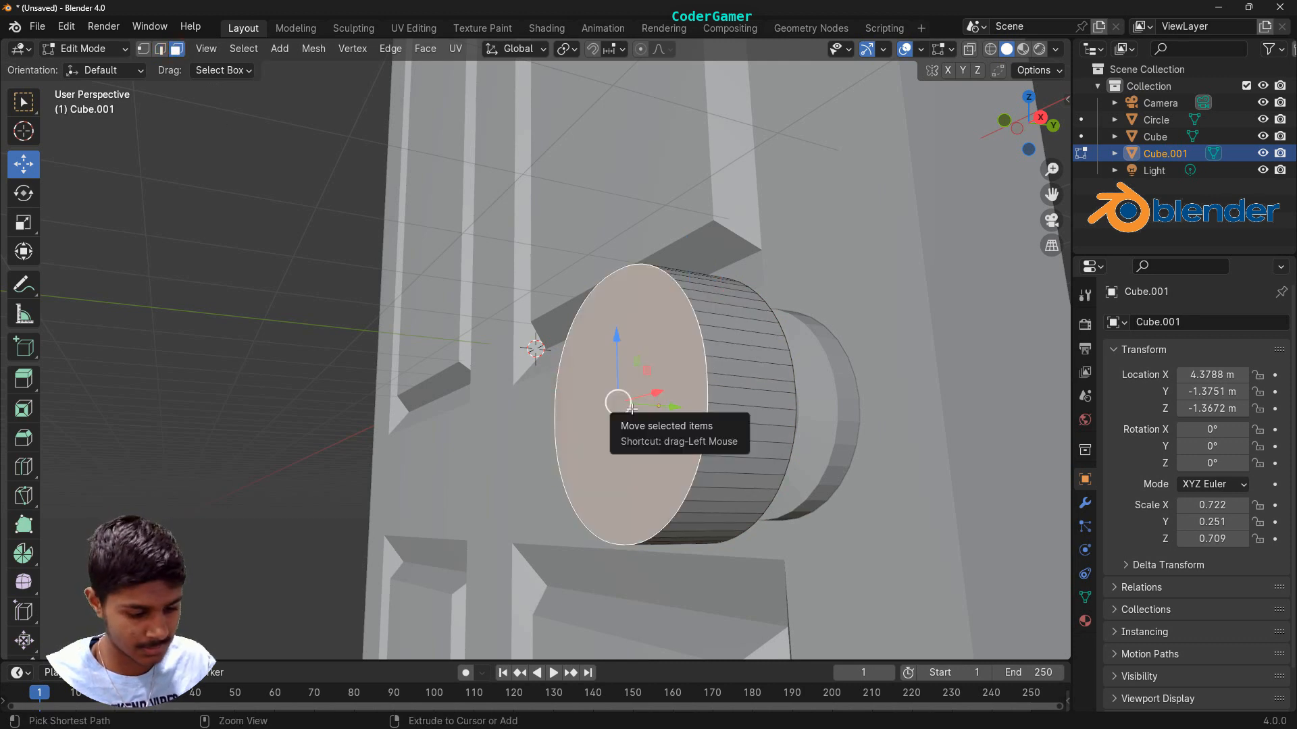
key("ctrl+b")
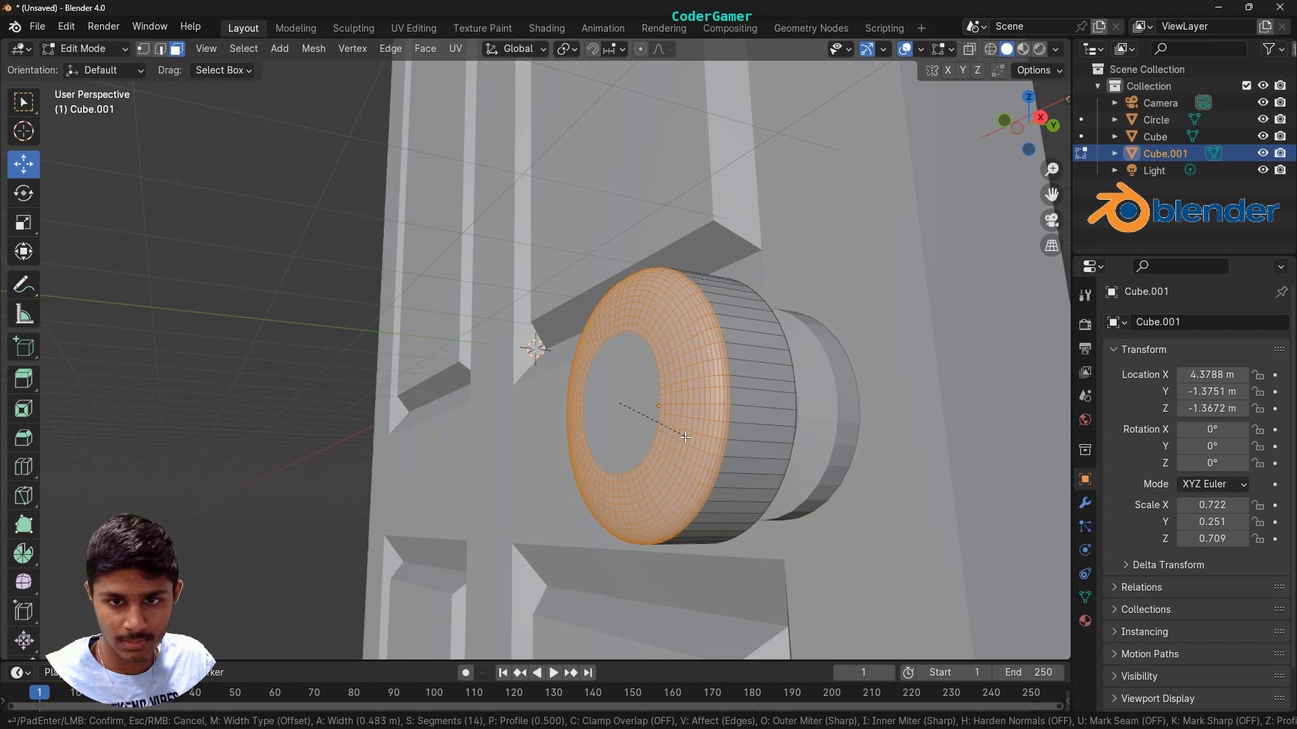
left_click(902, 528)
Select the cylinder's back face, on the shaft side, and bevel its rim with 14 segments
middle_click_drag(904, 467, 680, 437)
left_click(356, 348)
key("ctrl+b")
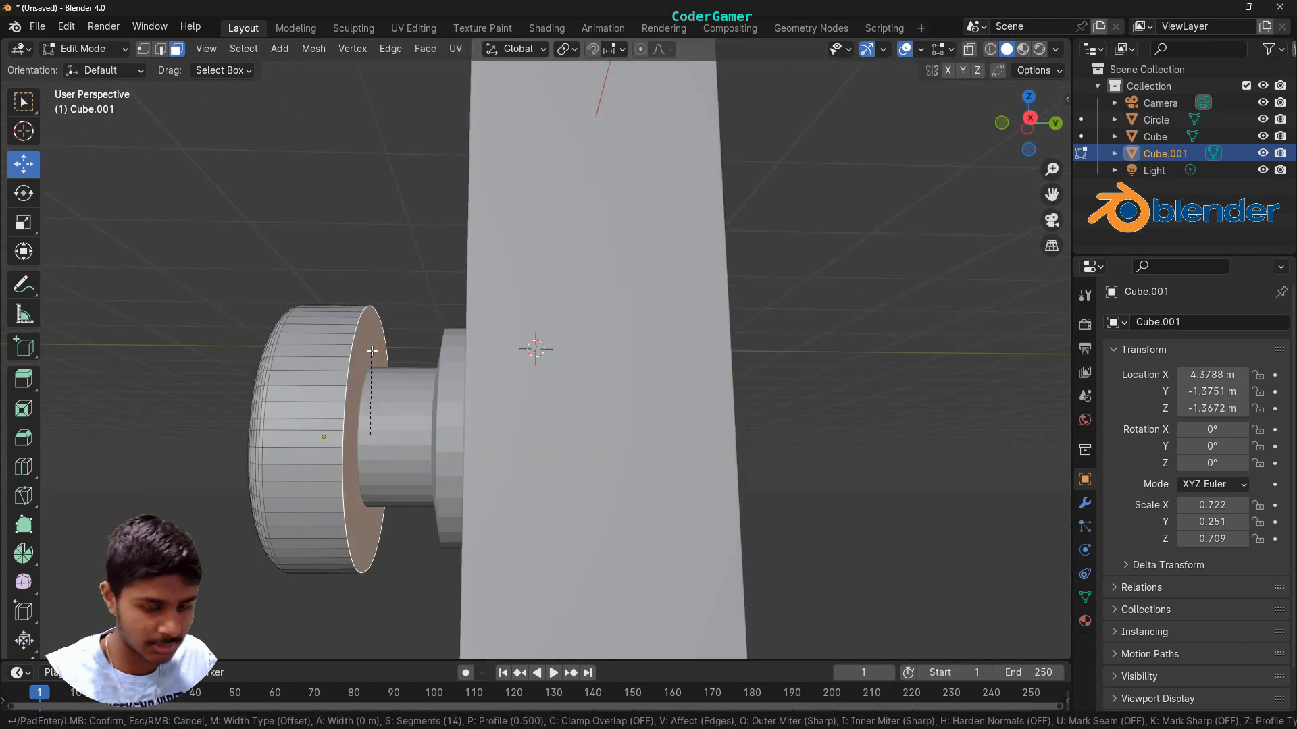
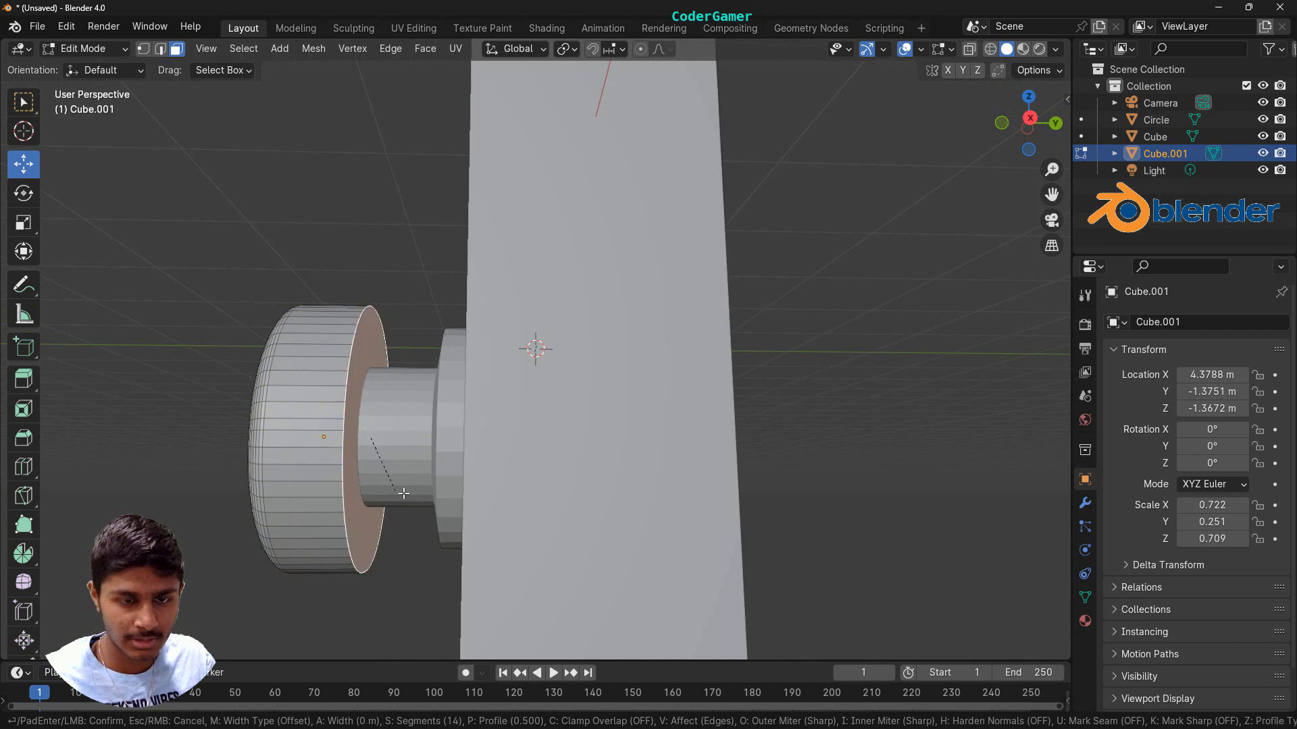
left_click(494, 469)
left_click(356, 246)
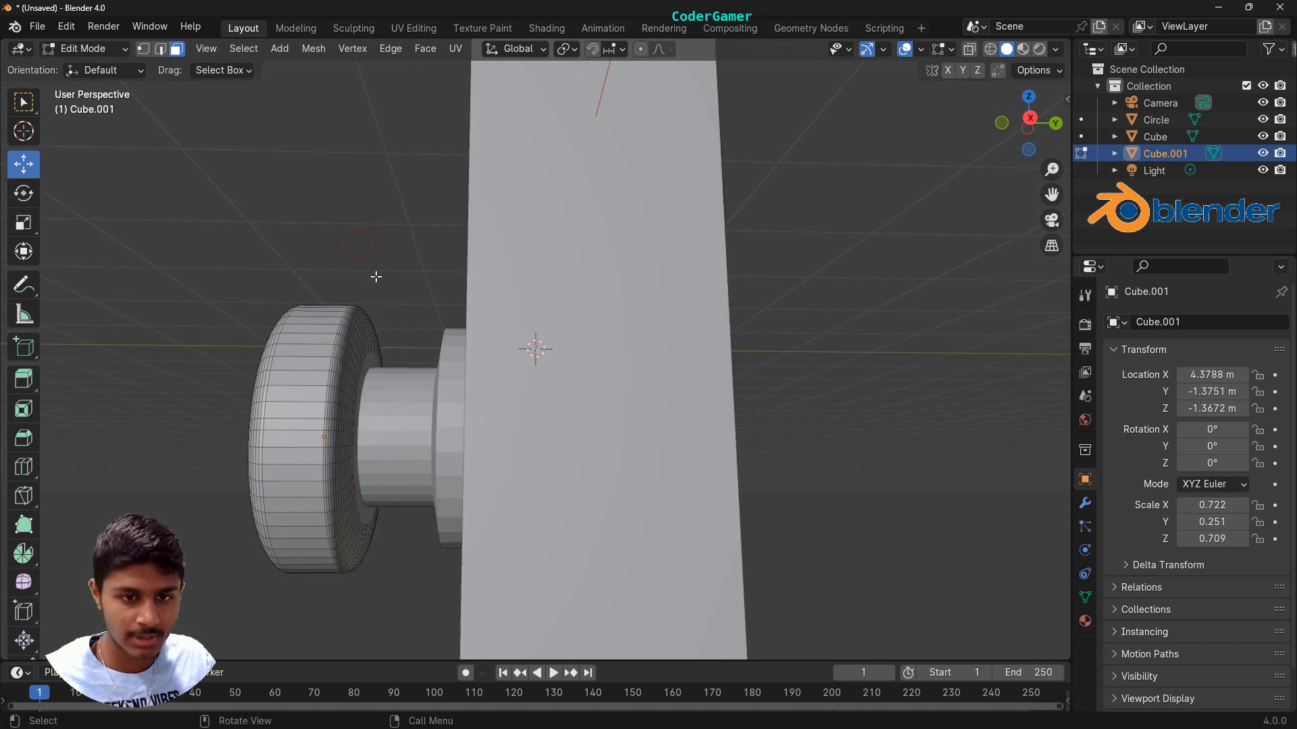
Return to Object Mode and scale the knob head down uniformly in two passes, to a scale of about 0.438, 0.152, 0.431
middle_click_drag(380, 241, 243, 300)
scroll(779, 390, "down", 5)
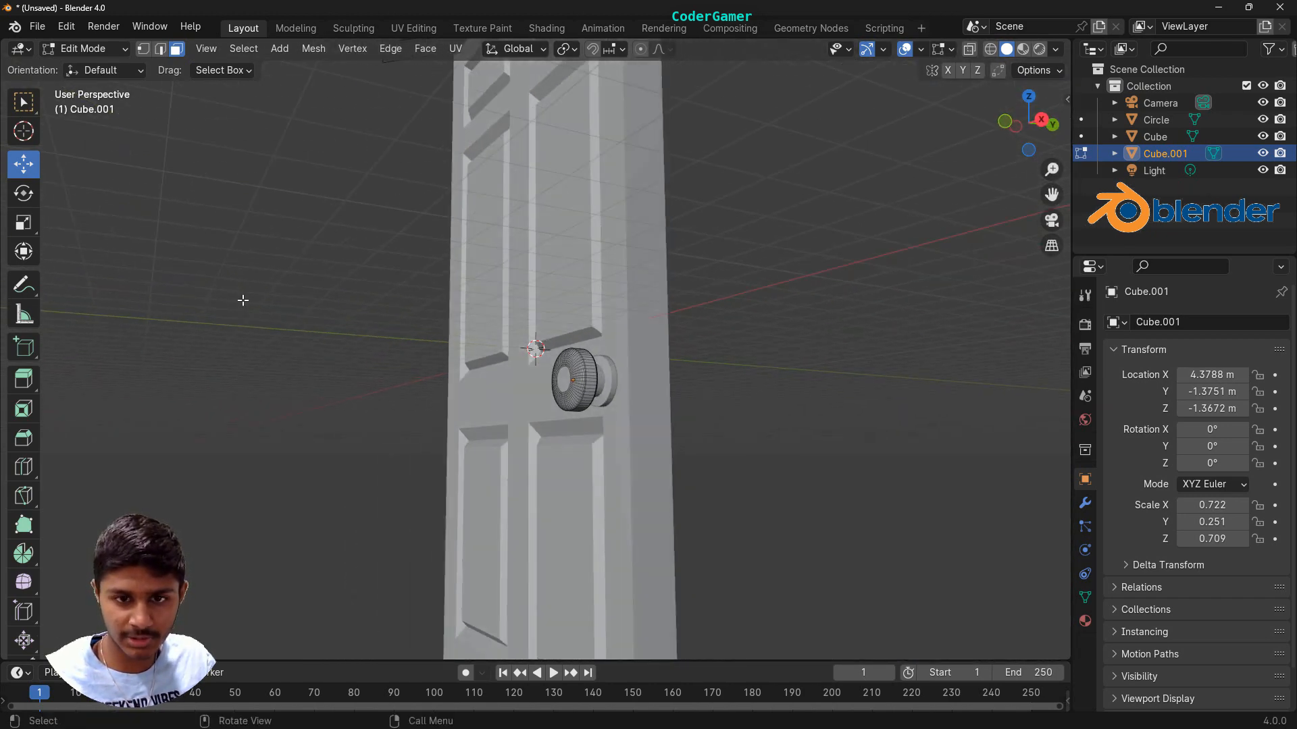
left_click(83, 48)
left_click(105, 70)
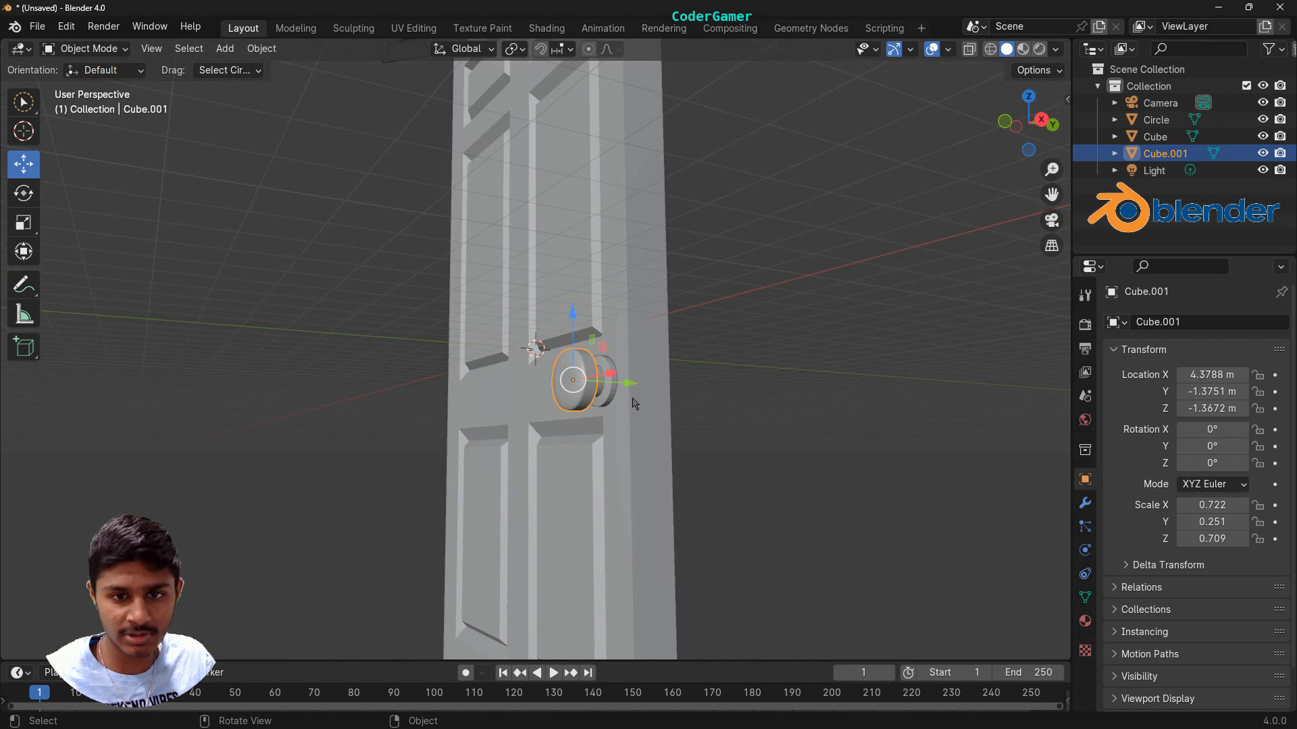
key("s")
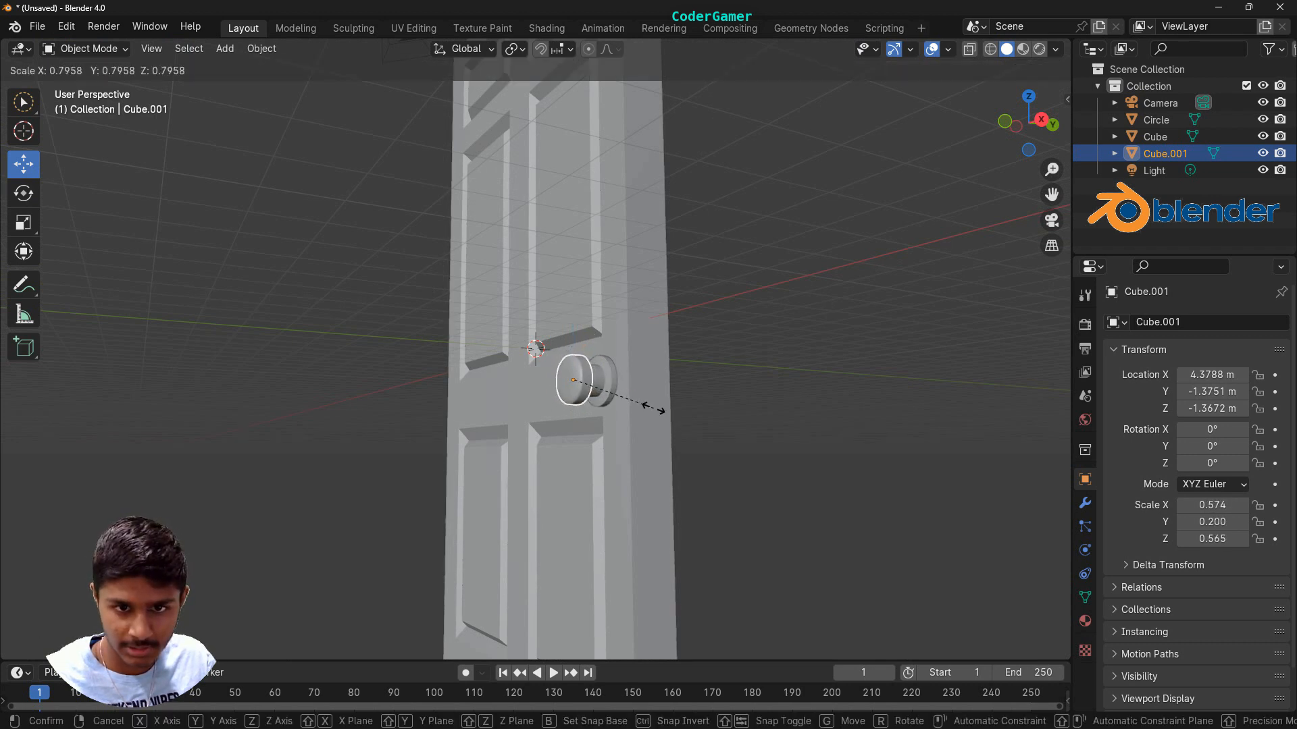
left_click(653, 409)
middle_click_drag(719, 388, 857, 405)
scroll(855, 415, "up", 4)
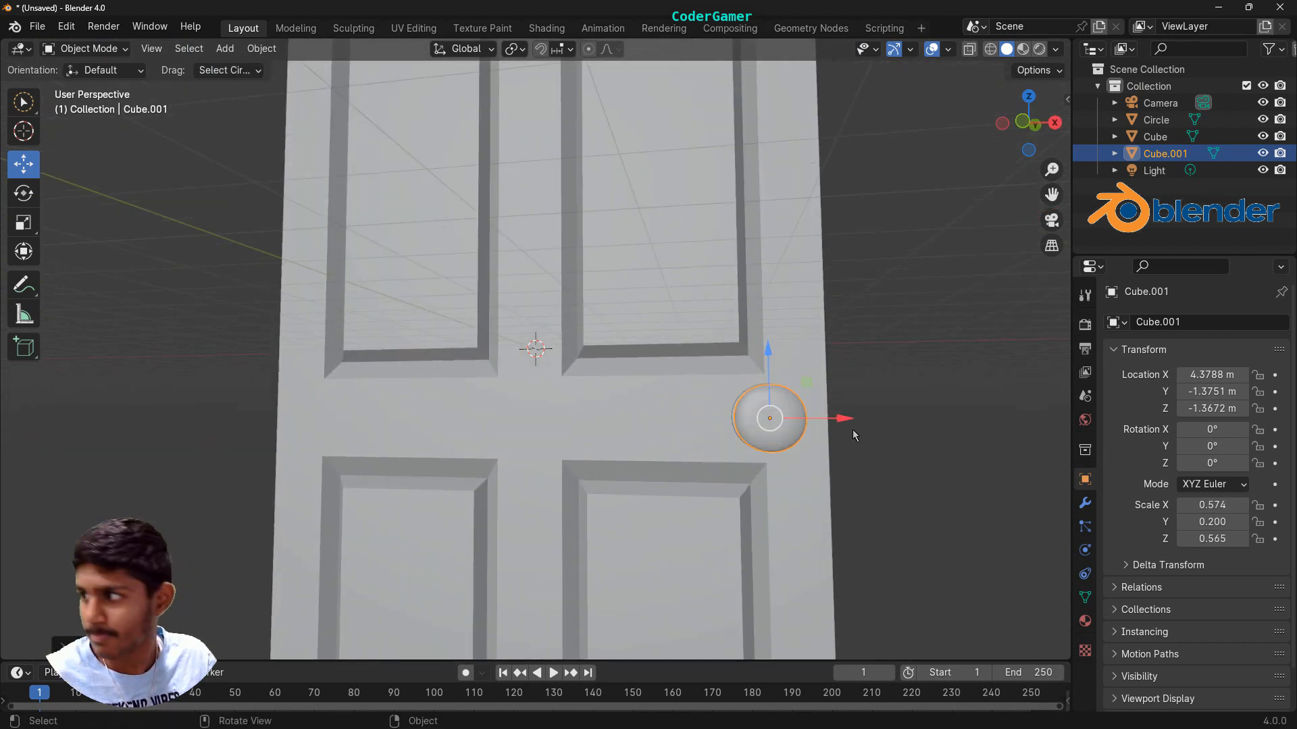
key("s")
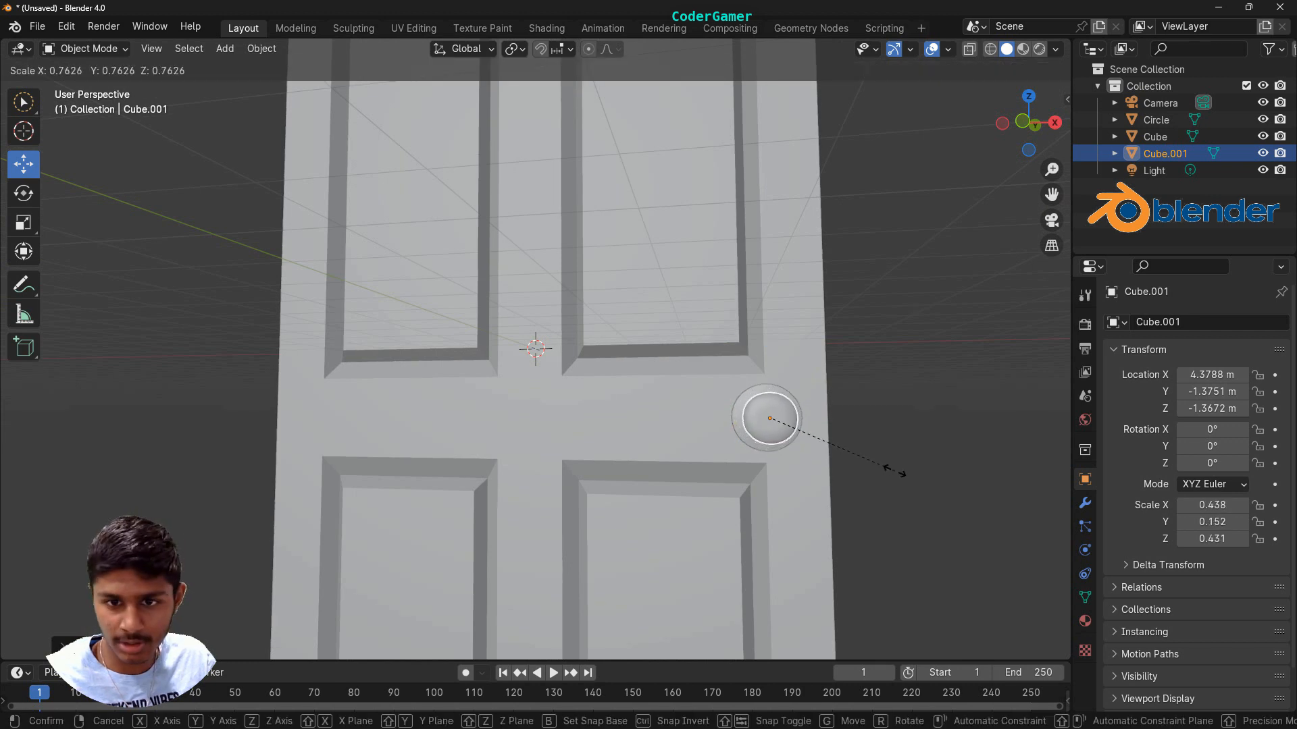
left_click(897, 474)
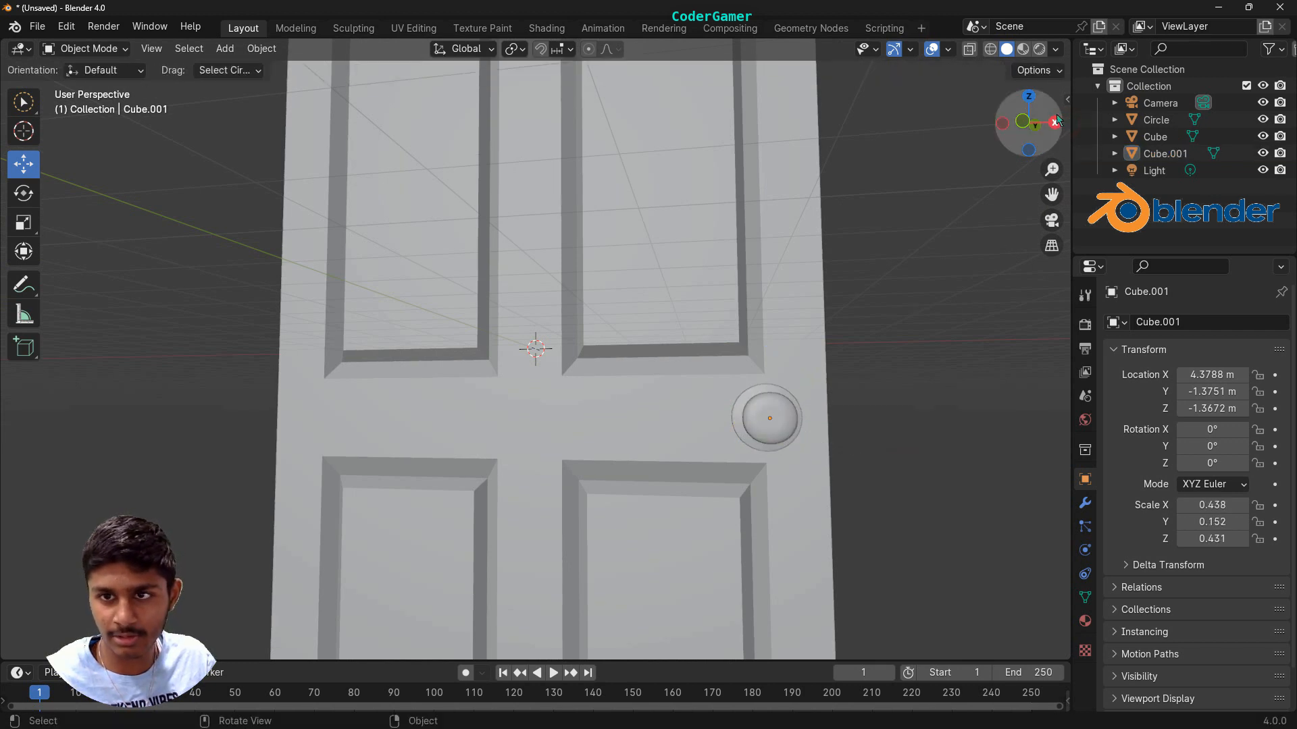
Select the knob's shaft object, enter Edit Mode on it and hide the knob head Cube.001
left_click(1055, 122)
scroll(514, 410, "up", 2)
left_click(450, 474)
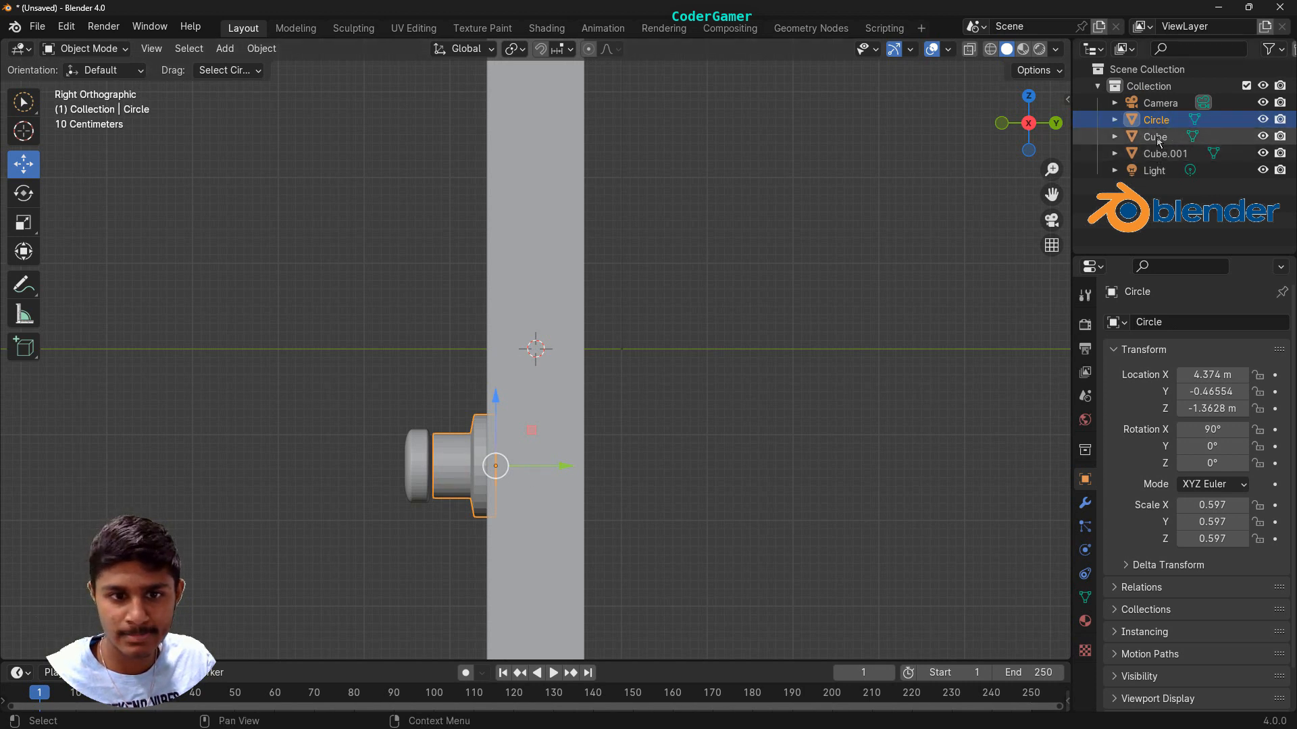
left_click(100, 54)
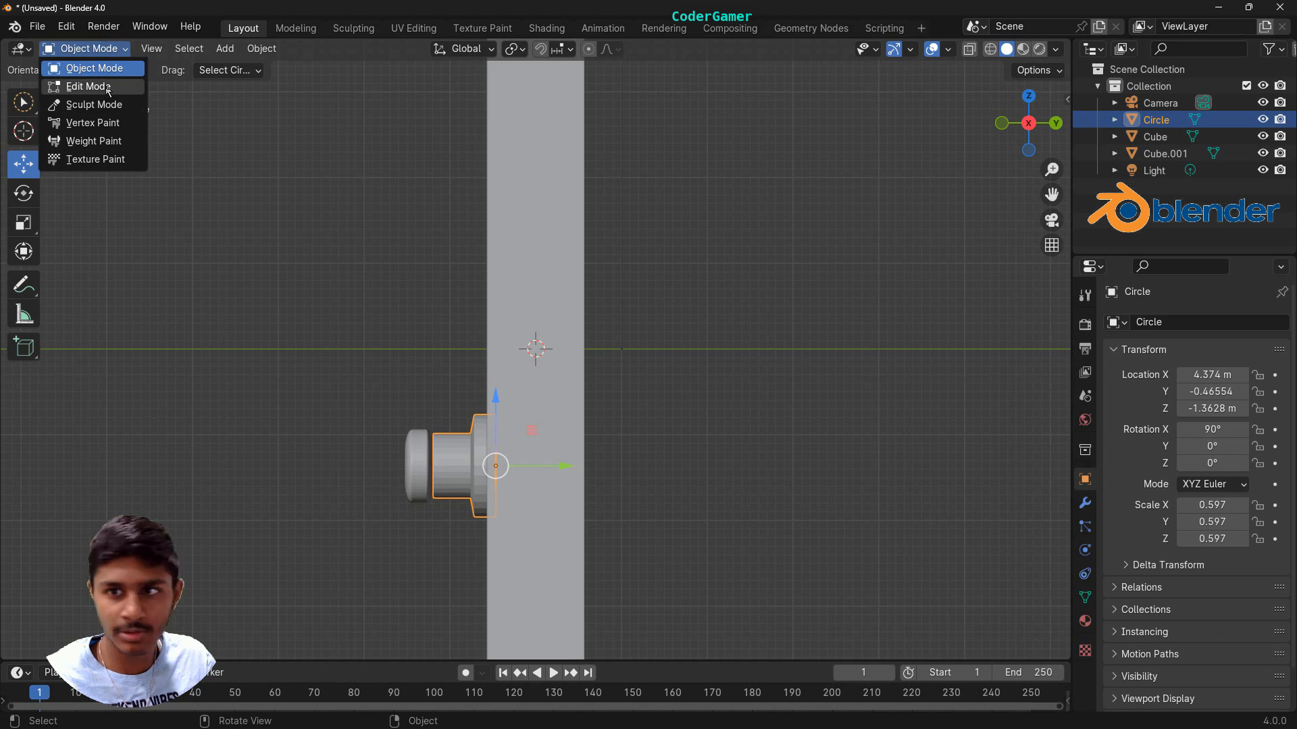
left_click(105, 85)
left_click(1263, 154)
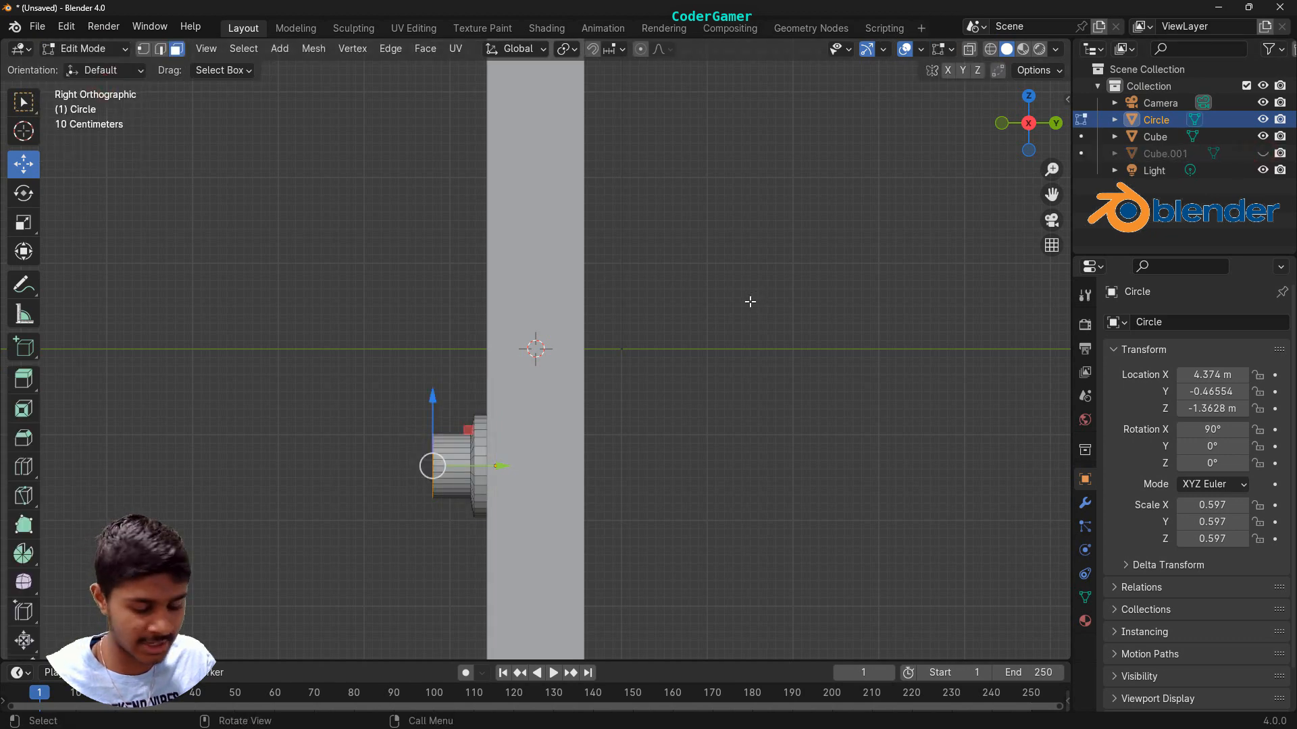
Taper the shaft by scaling its selected end face down to about 0.7, followed by a second reduction
middle_click_drag(750, 302, 1017, 150)
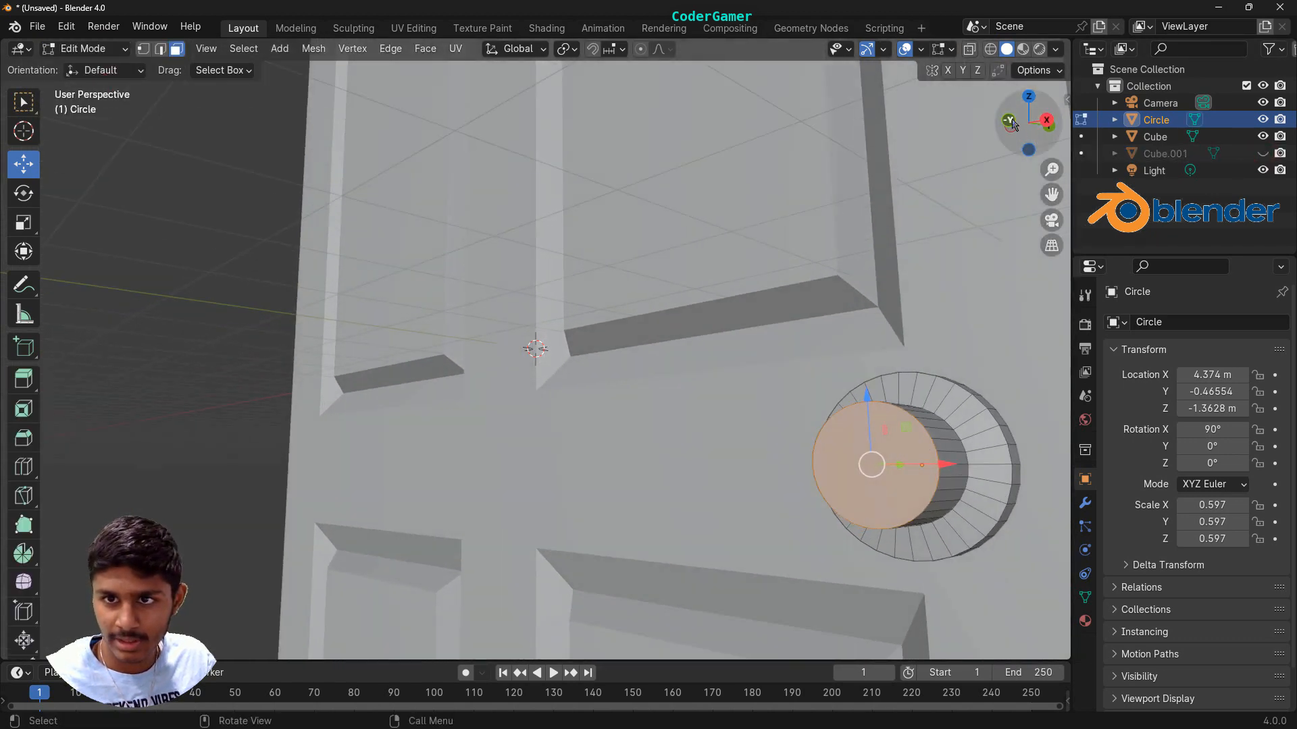
left_click(1010, 121)
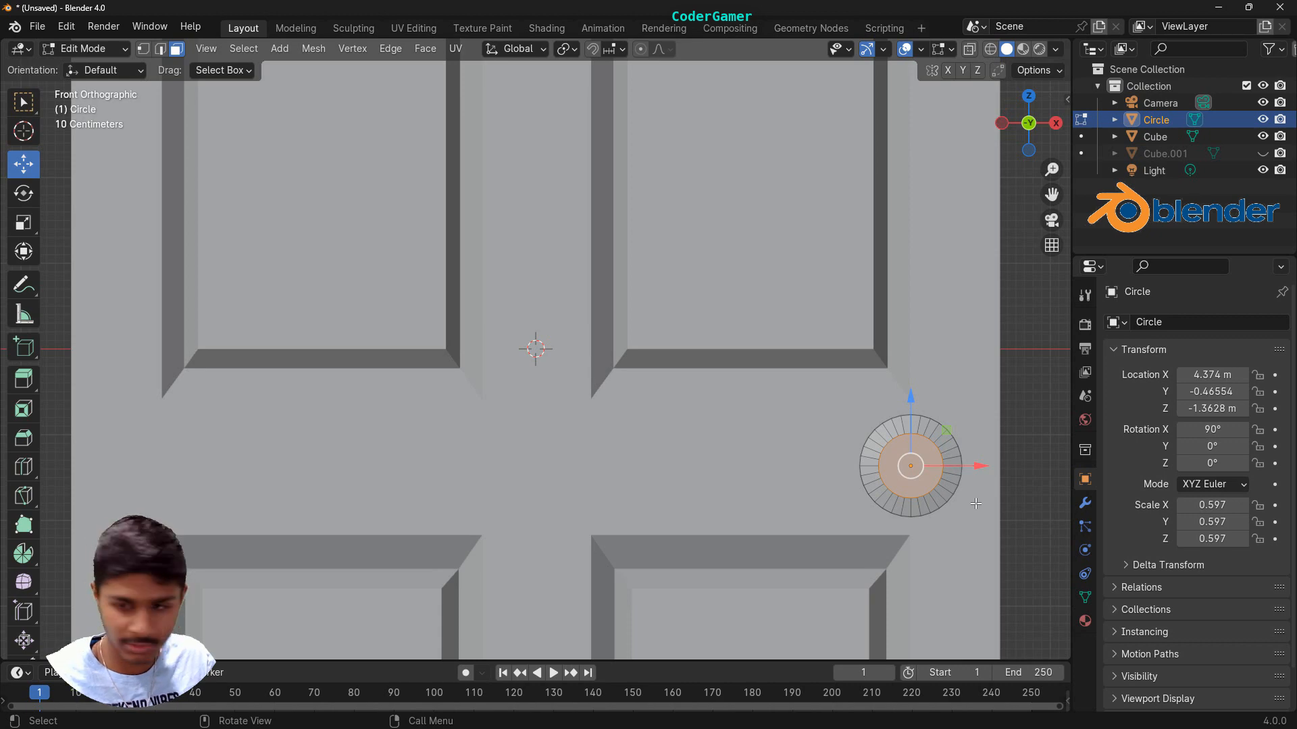
key("s")
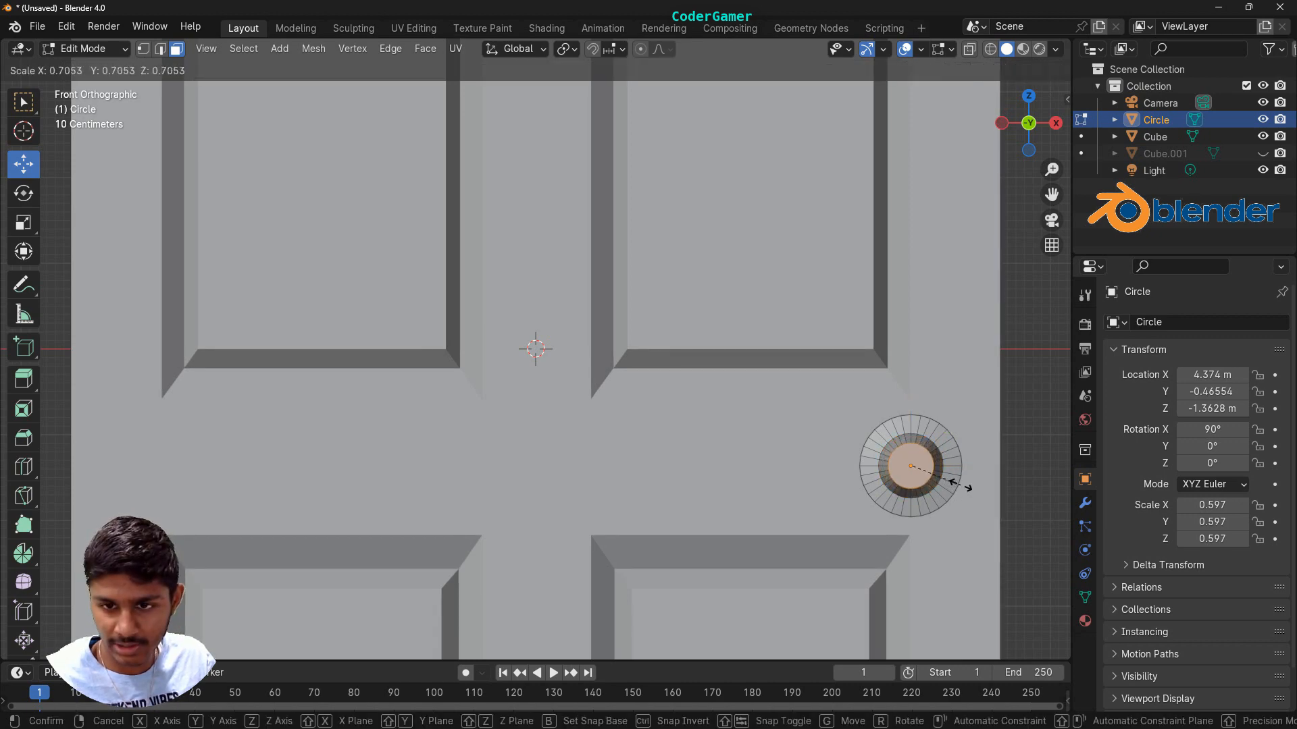
left_click(969, 487)
middle_click_drag(969, 488, 836, 374)
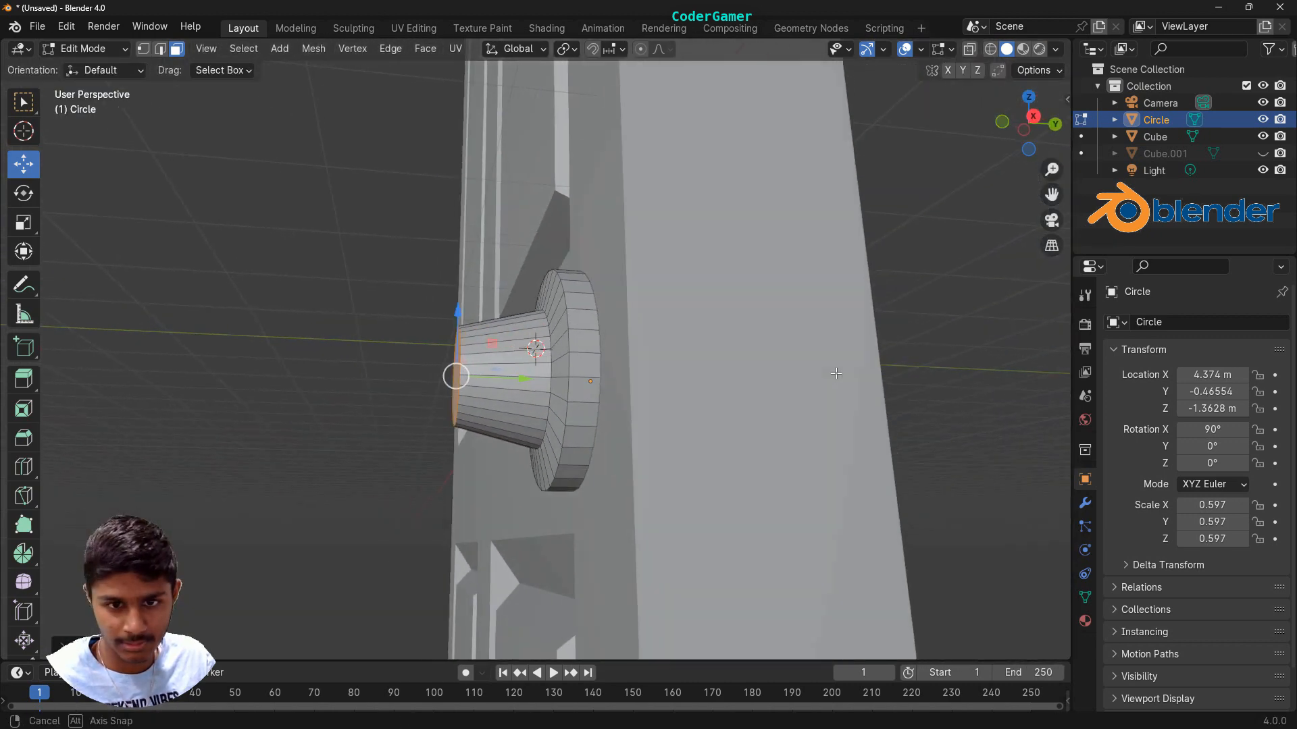
key("s")
left_click(650, 398)
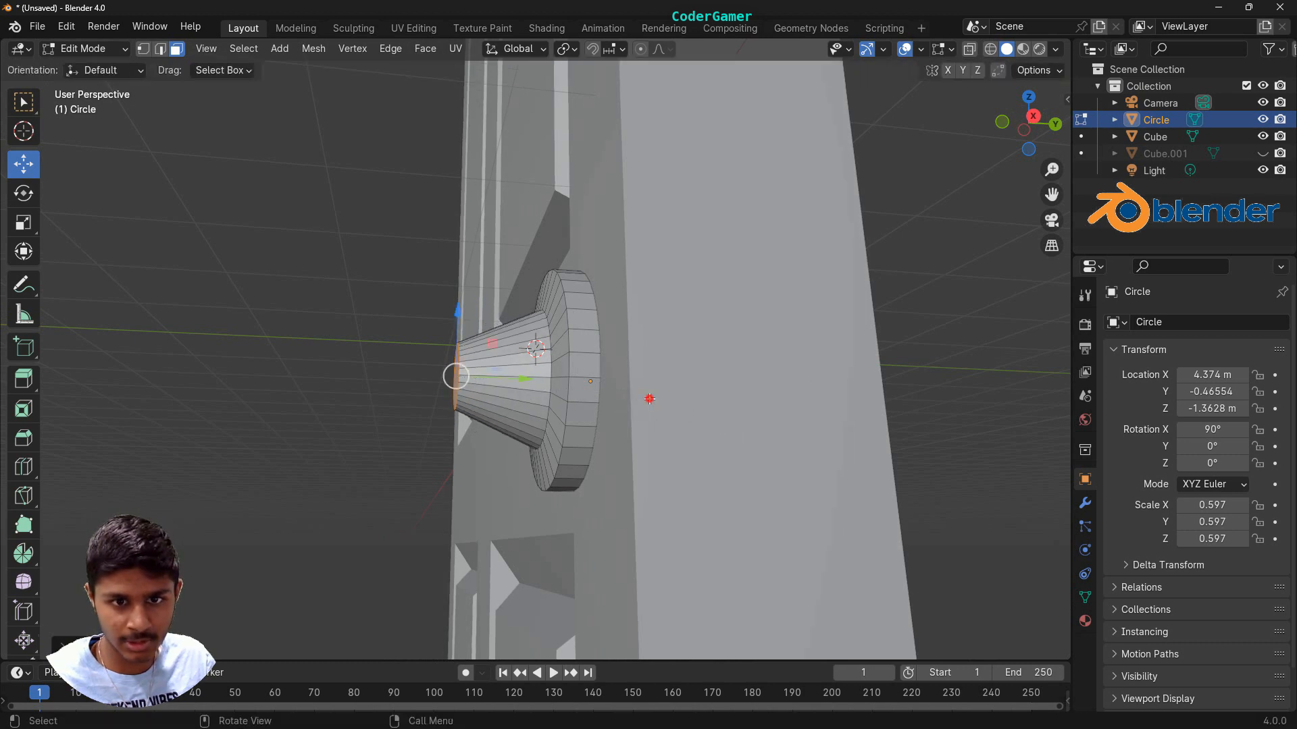
Show the knob head Cube.001 again and return the shaft to Object Mode
left_click(1263, 154)
middle_click_drag(452, 362, 733, 375)
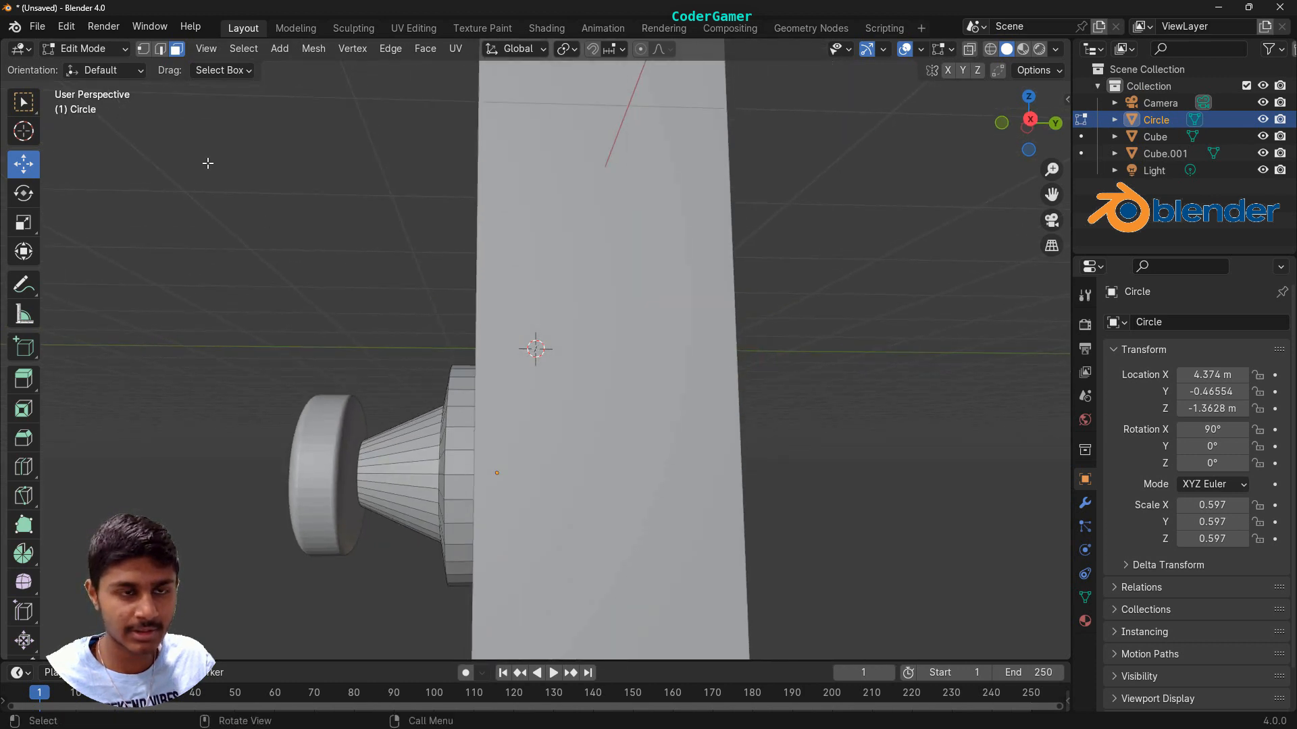
left_click(95, 50)
left_click(85, 84)
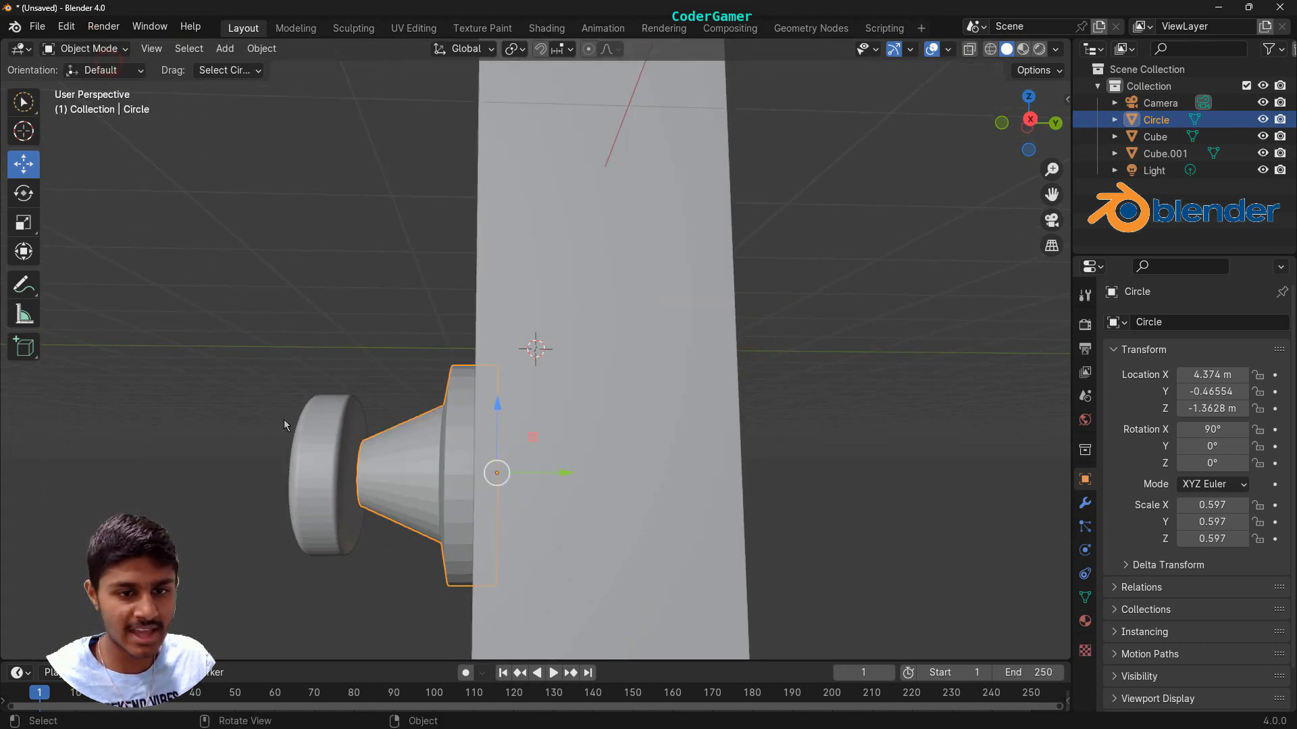
Move the knob head along Y onto the tapered shaft's end, to a Y location of -1.2526 m
left_click(306, 470)
left_click_drag(389, 481, 368, 477)
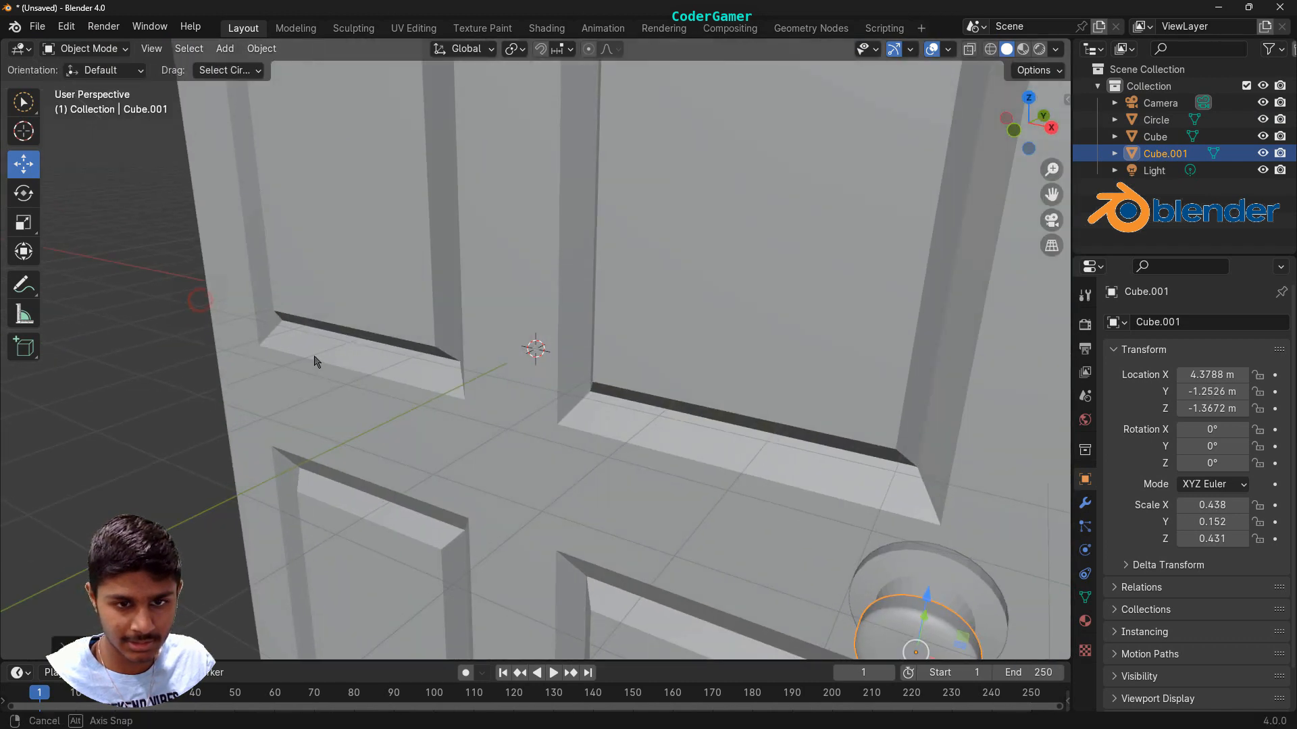
left_click_drag(313, 362, 318, 311)
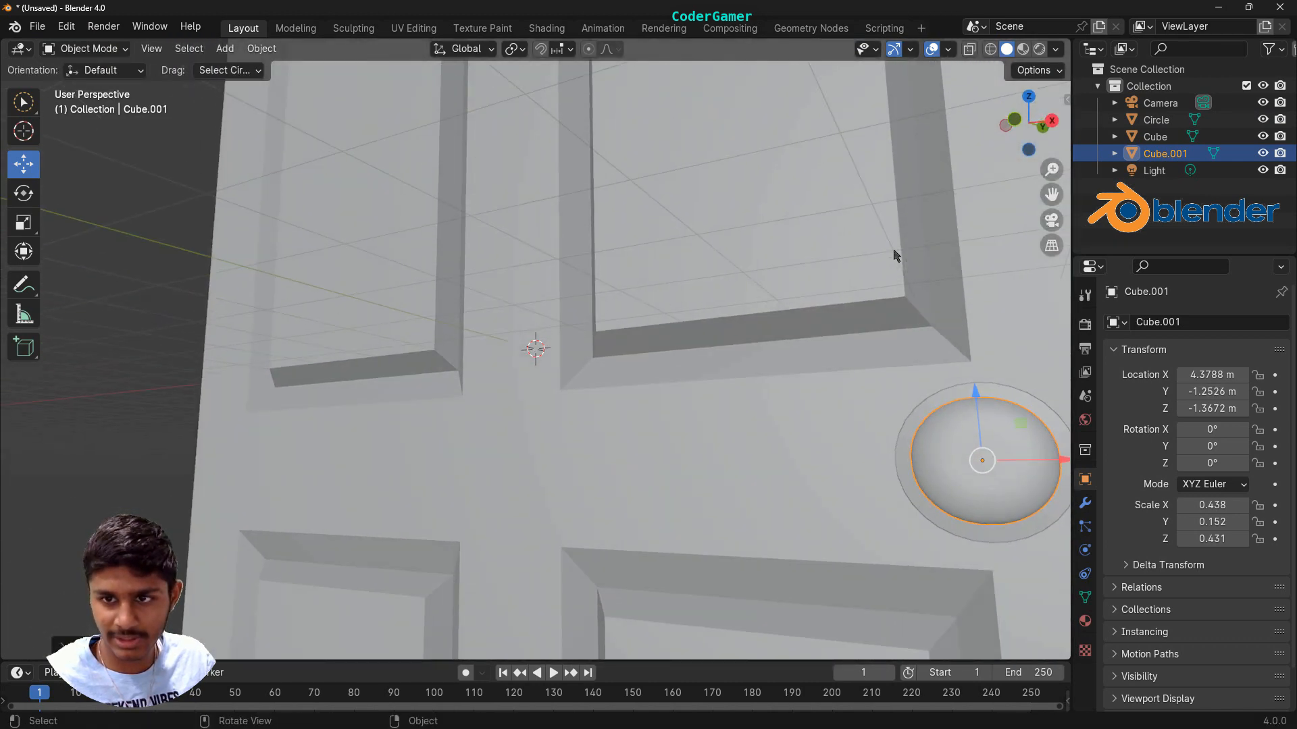
left_click(1018, 122)
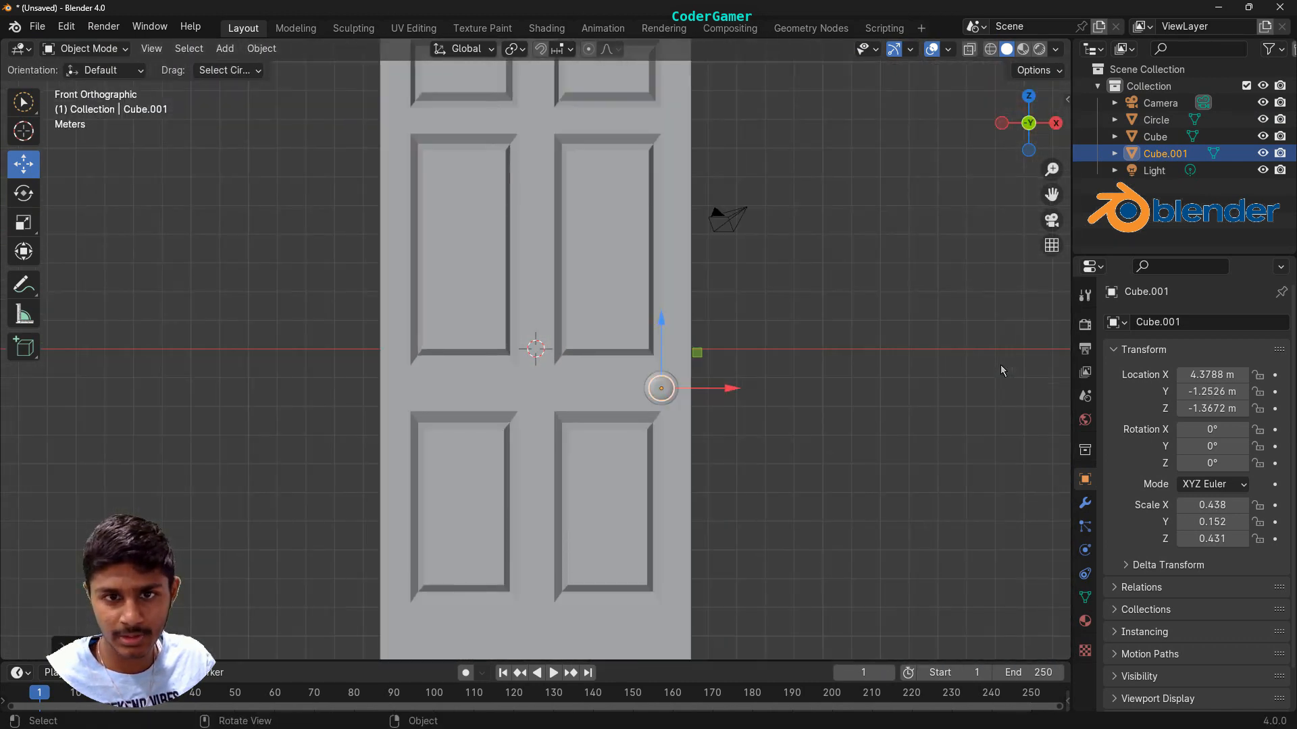
Select the knob head and shaft together and slide them along X beside the door, with the shaft at X 7.9907 m
scroll(759, 338, "down", 3)
left_click(1155, 137)
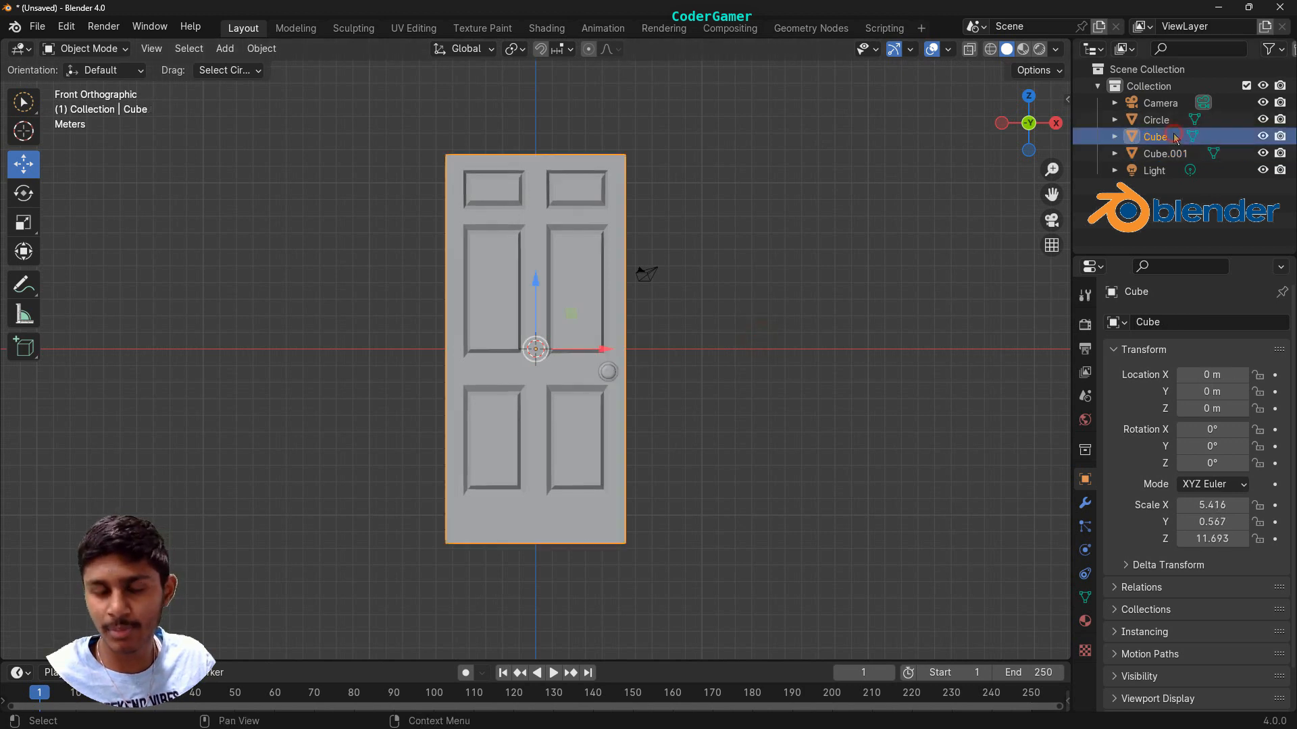
left_click(1159, 154, "shift")
left_click(1156, 137)
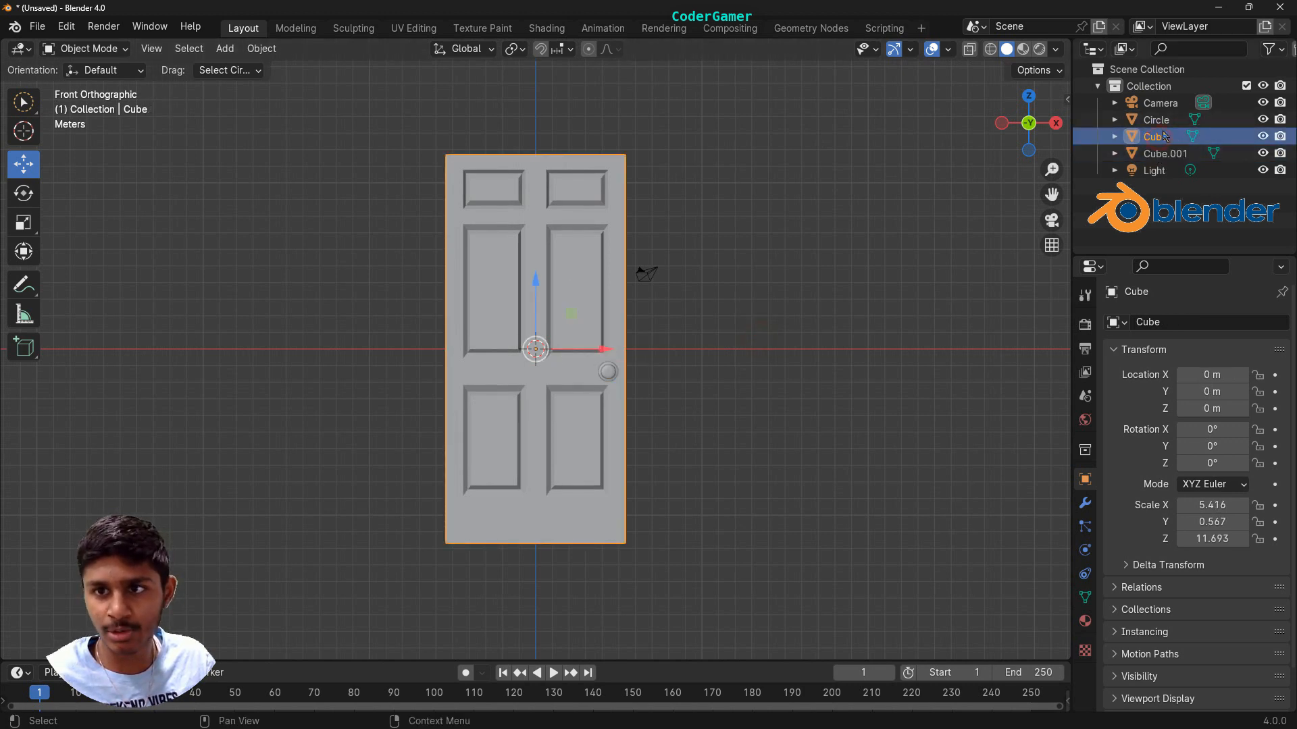
left_click(1159, 154)
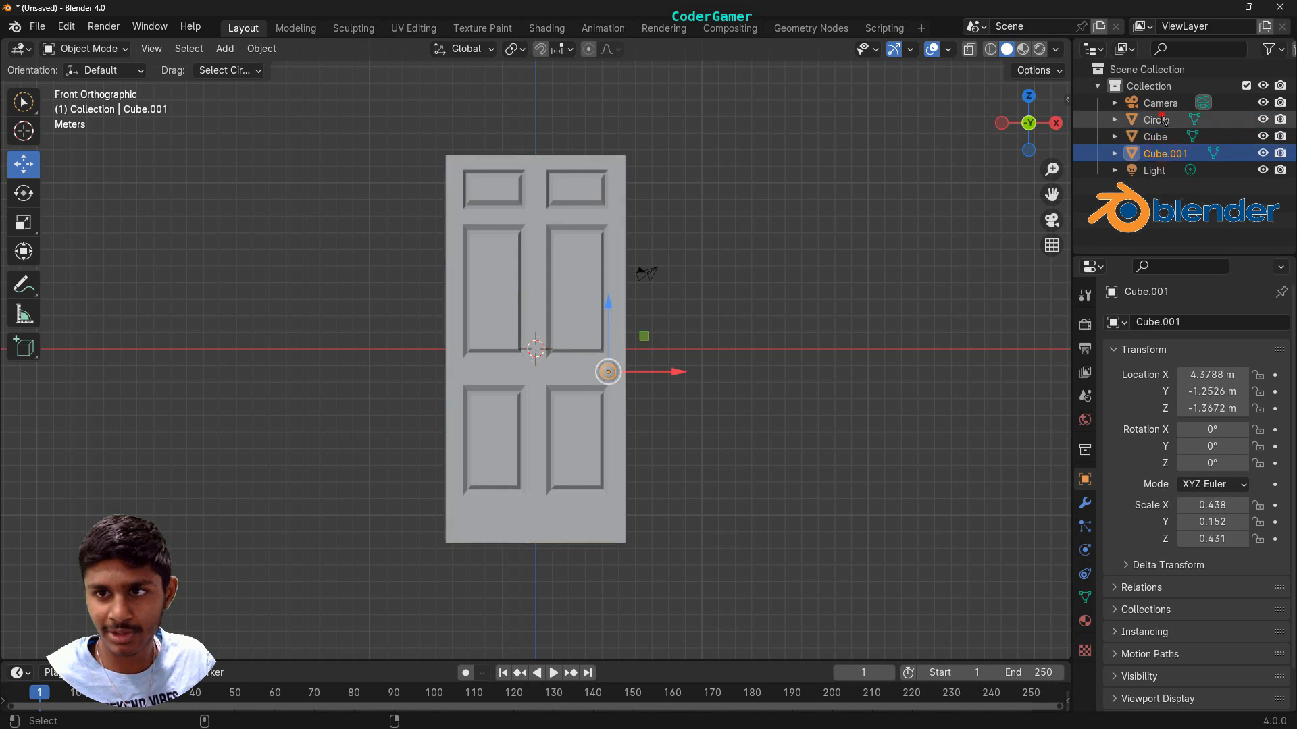
left_click(1156, 120, "ctrl")
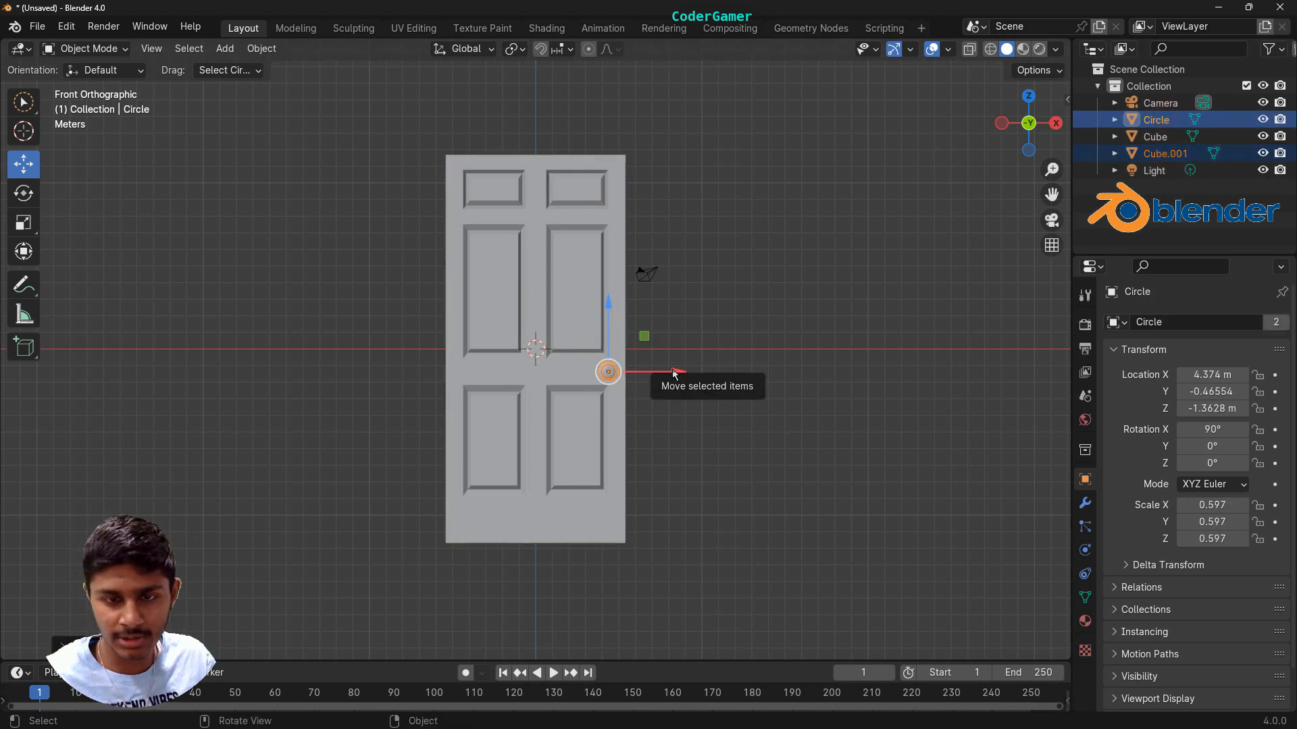
left_click_drag(673, 373, 734, 374)
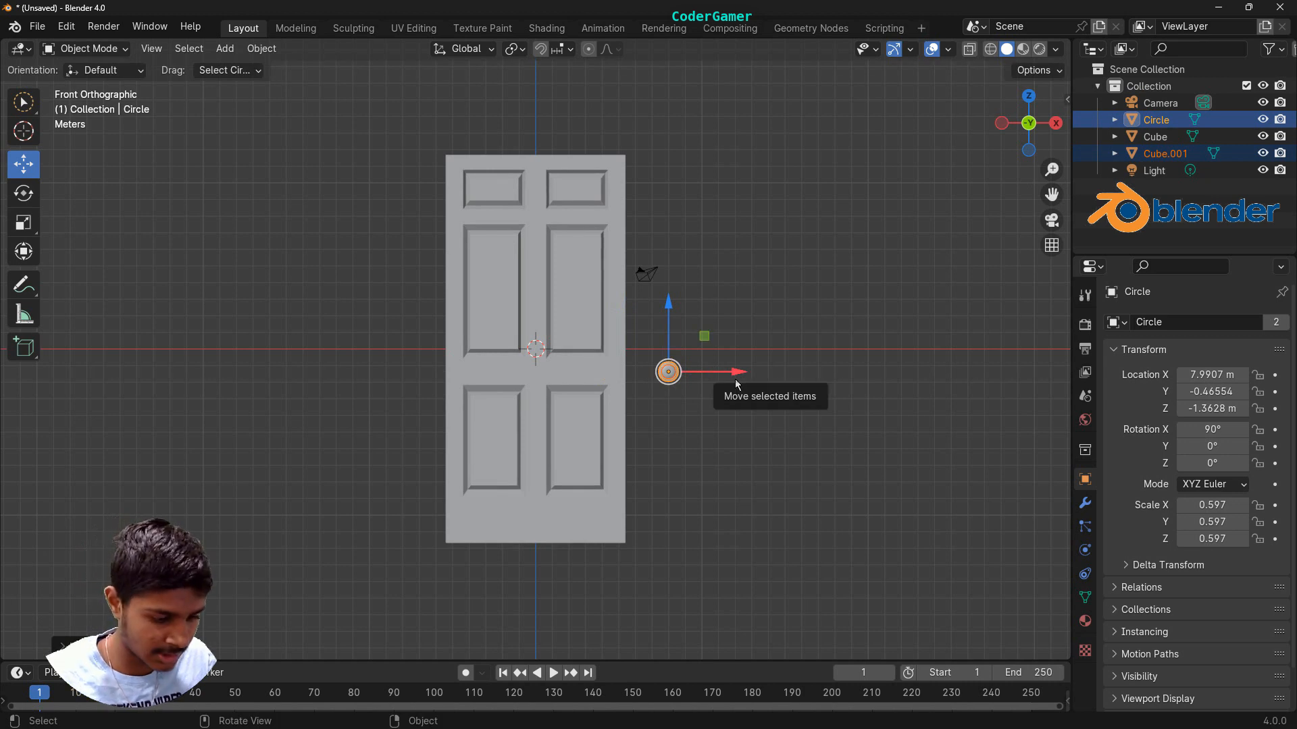
Join the knob head and shaft into one object and move it back along X onto the door
key("ctrl+j")
key("ctrl+j")
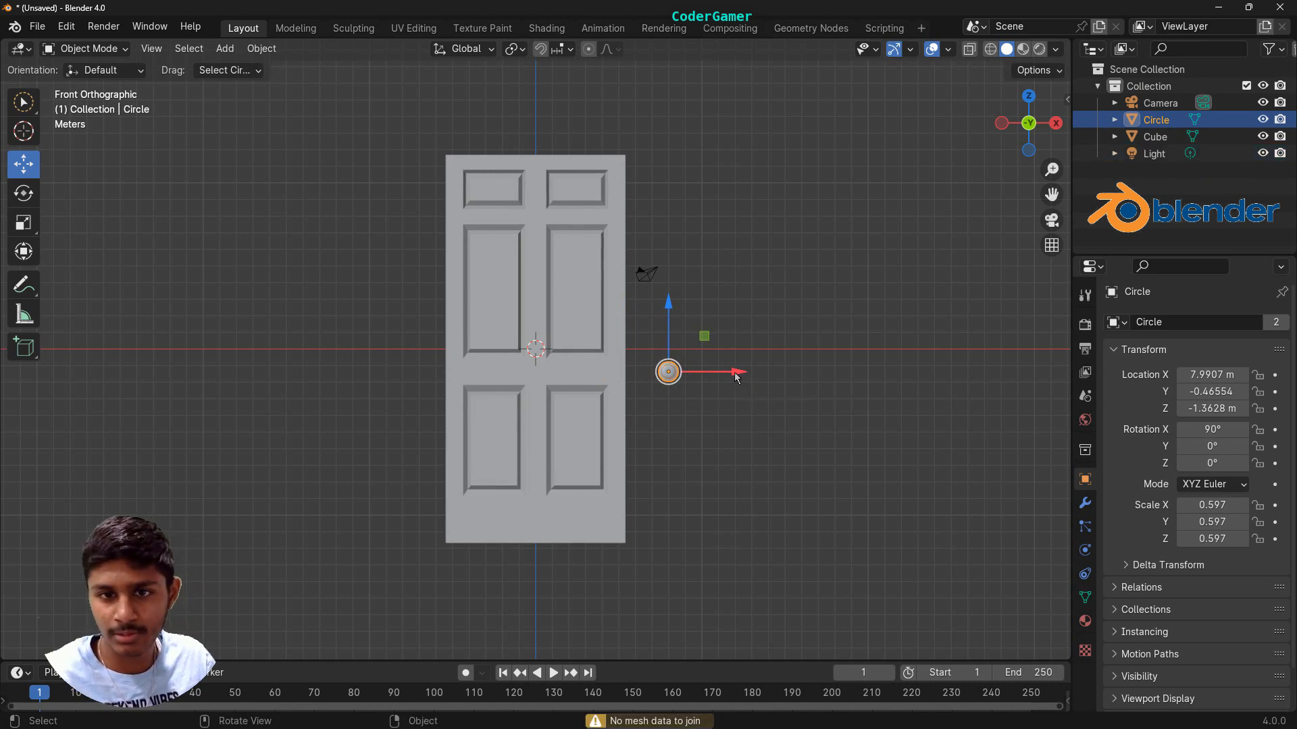
left_click_drag(730, 372, 675, 377)
Select the paneled door object, keeping the whole door and its knob in view
scroll(781, 432, "up", 5)
middle_click_drag(921, 367, 991, 354)
left_click(550, 312)
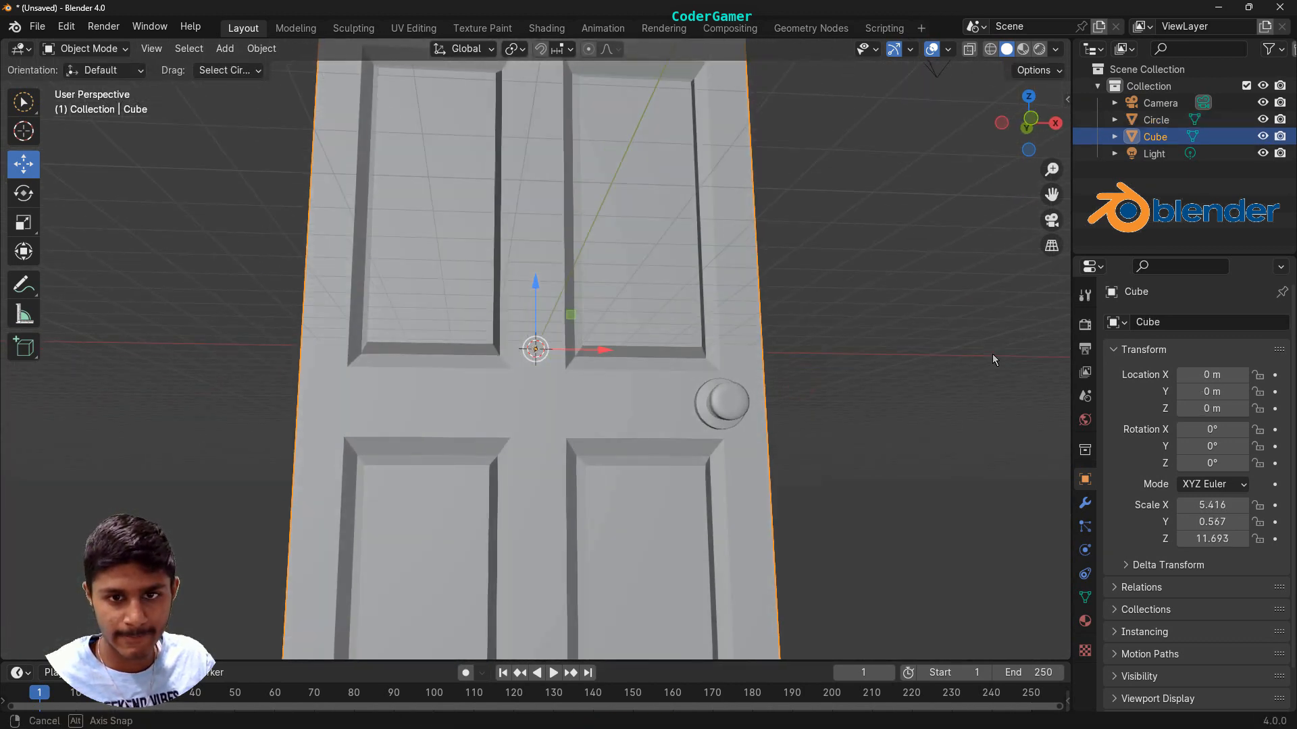
scroll(916, 379, "down", 5)
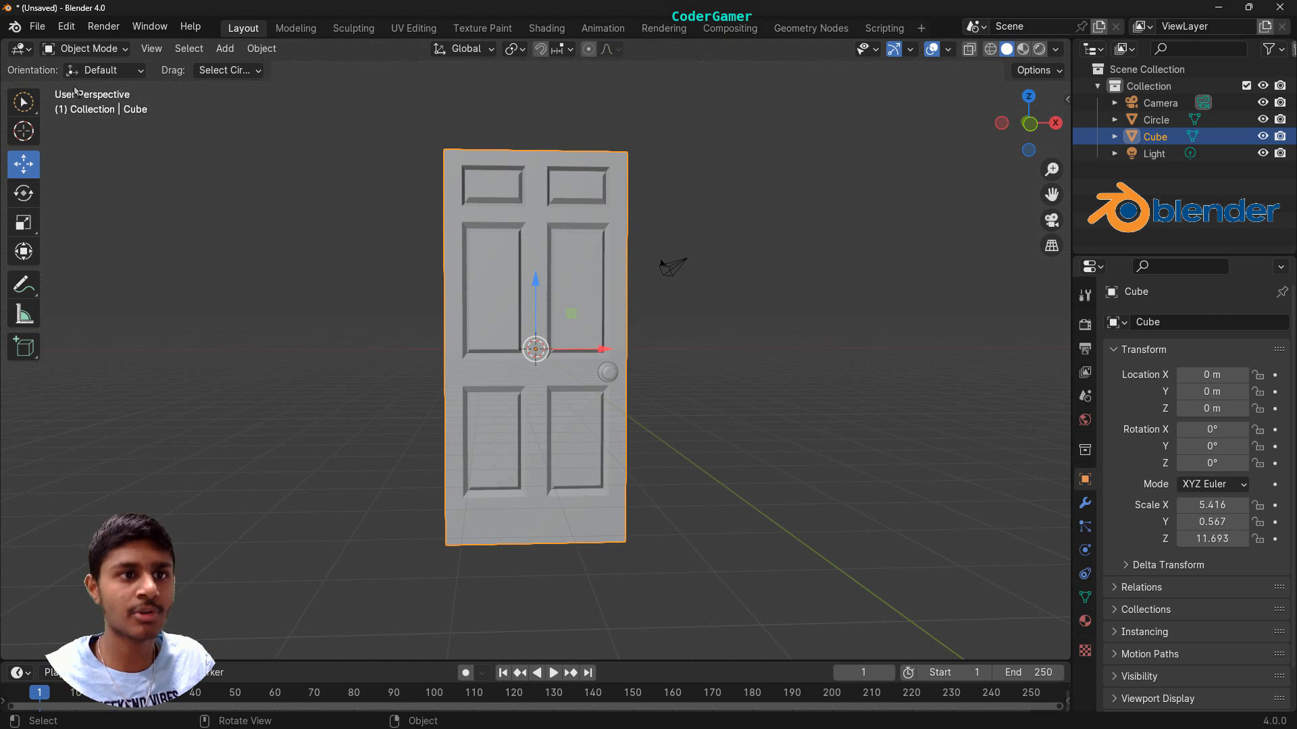
Export the door model as a Wavefront OBJ named Door.obj into the Desktop\Work\UE5Tutorials folder
left_click(42, 31)
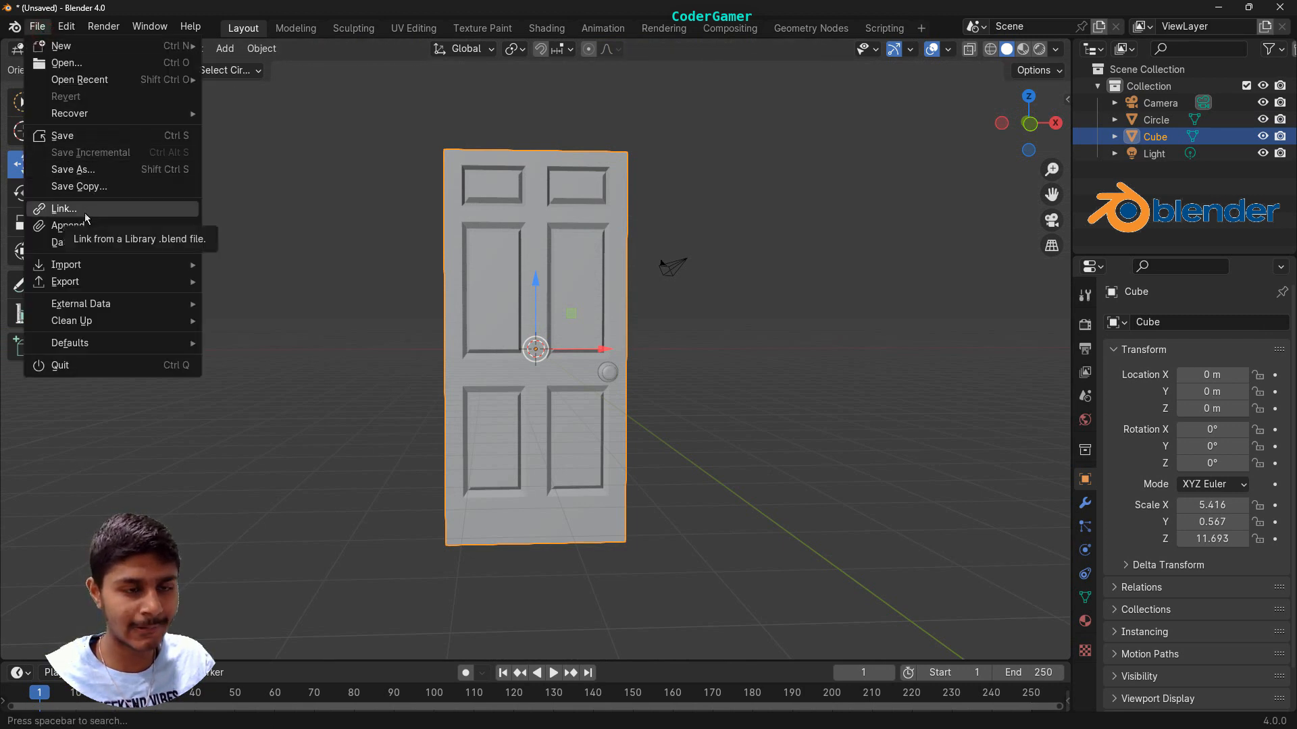
mouse_move(77, 284)
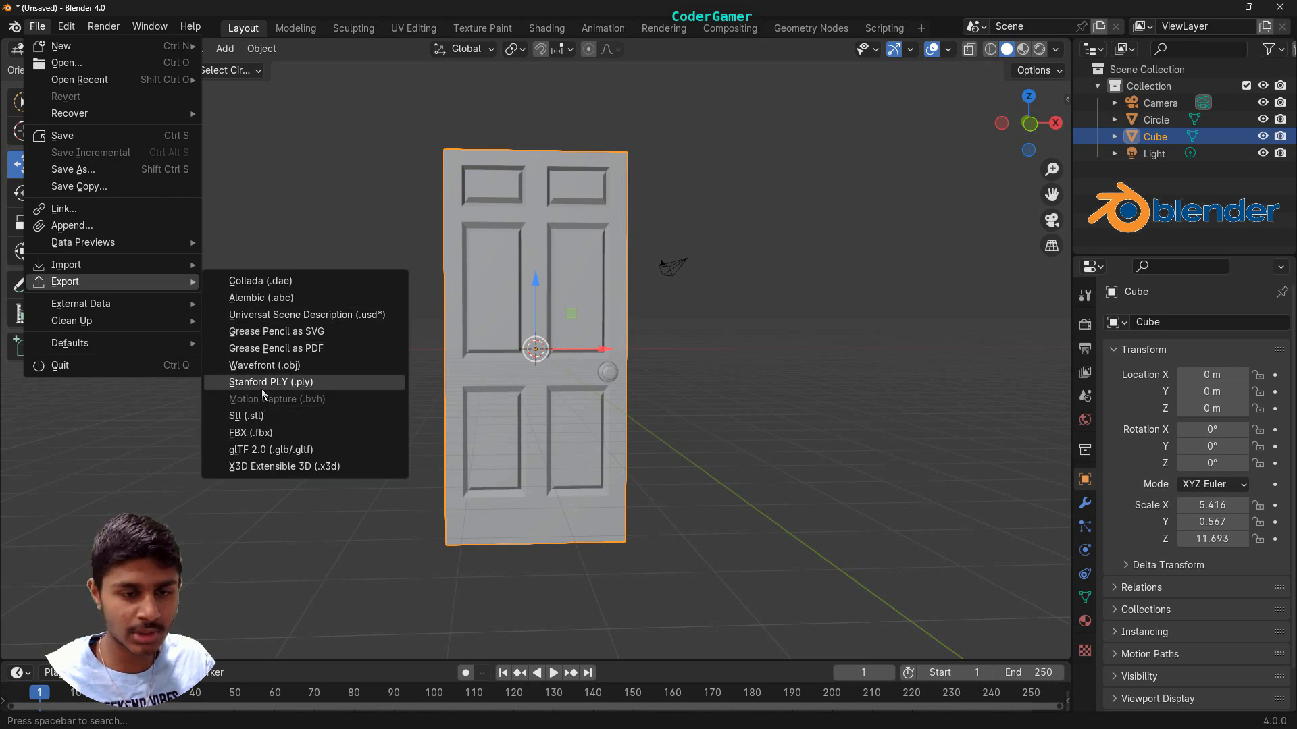
left_click(263, 366)
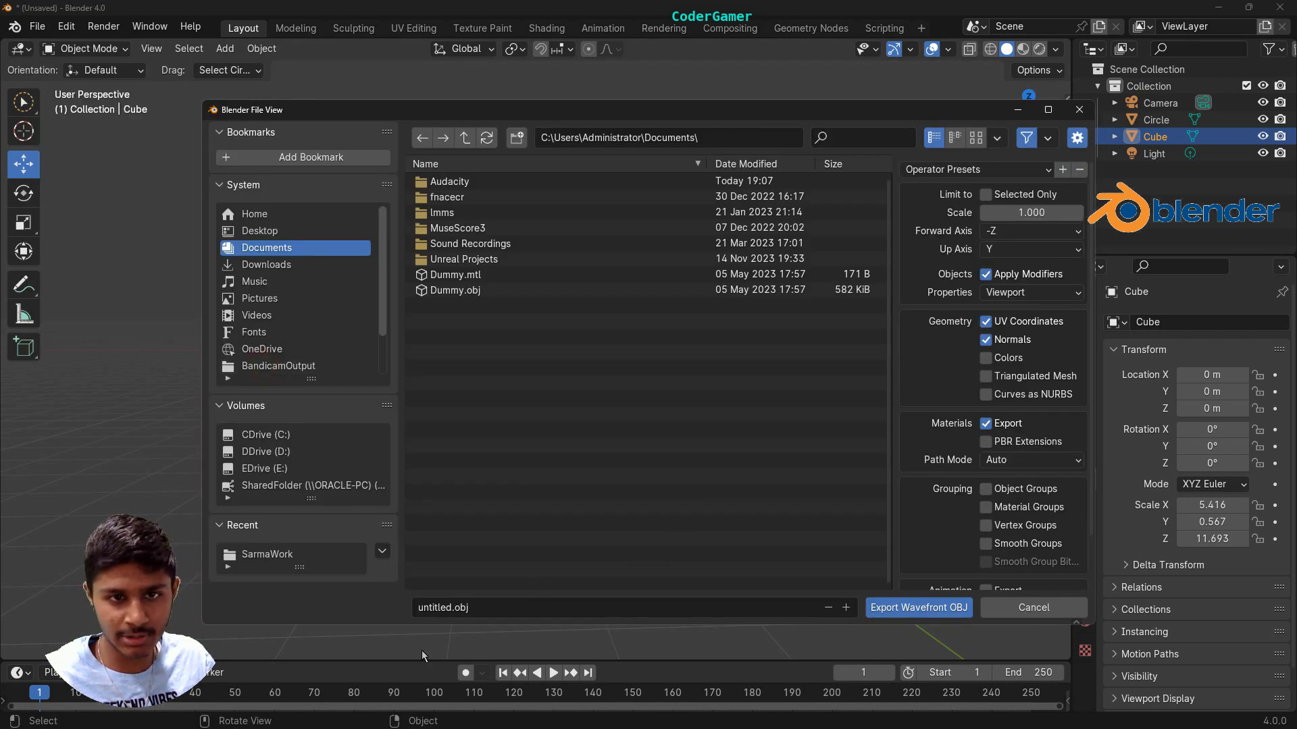
scroll(303, 281, "down", 3)
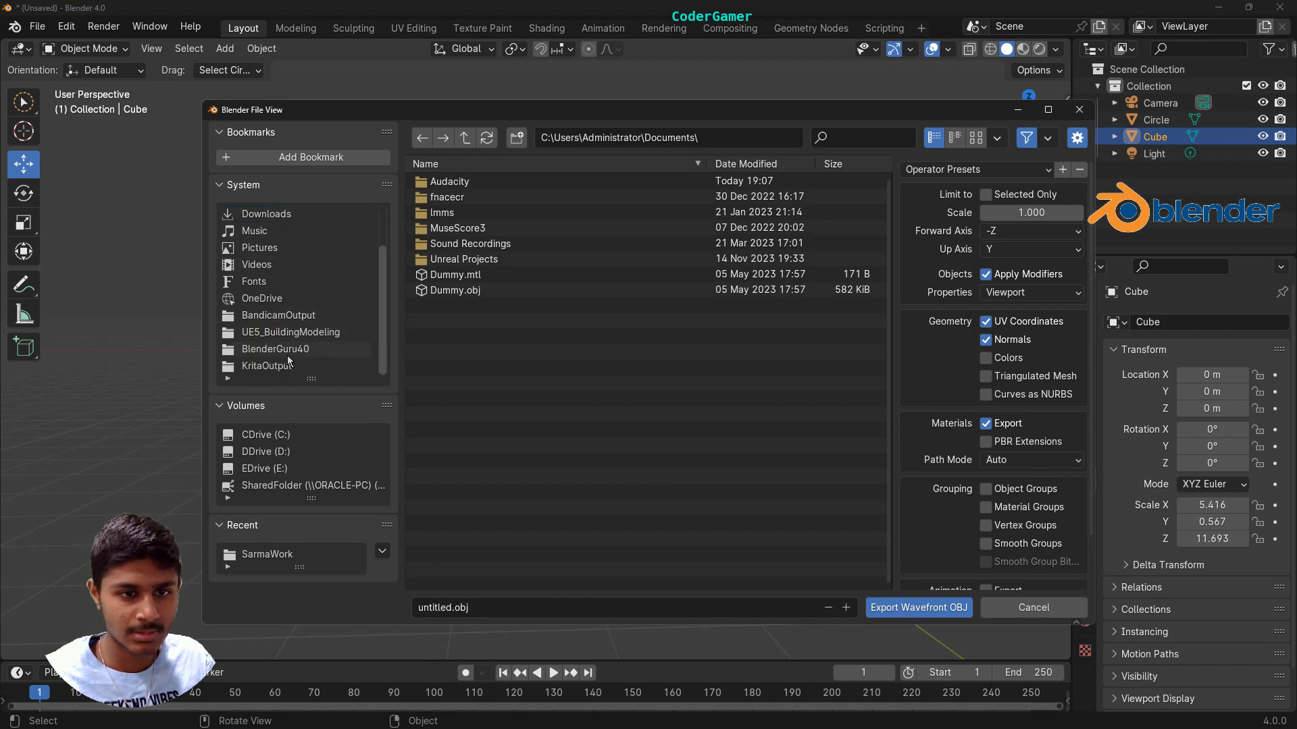
scroll(297, 338, "up", 3)
left_click(244, 215)
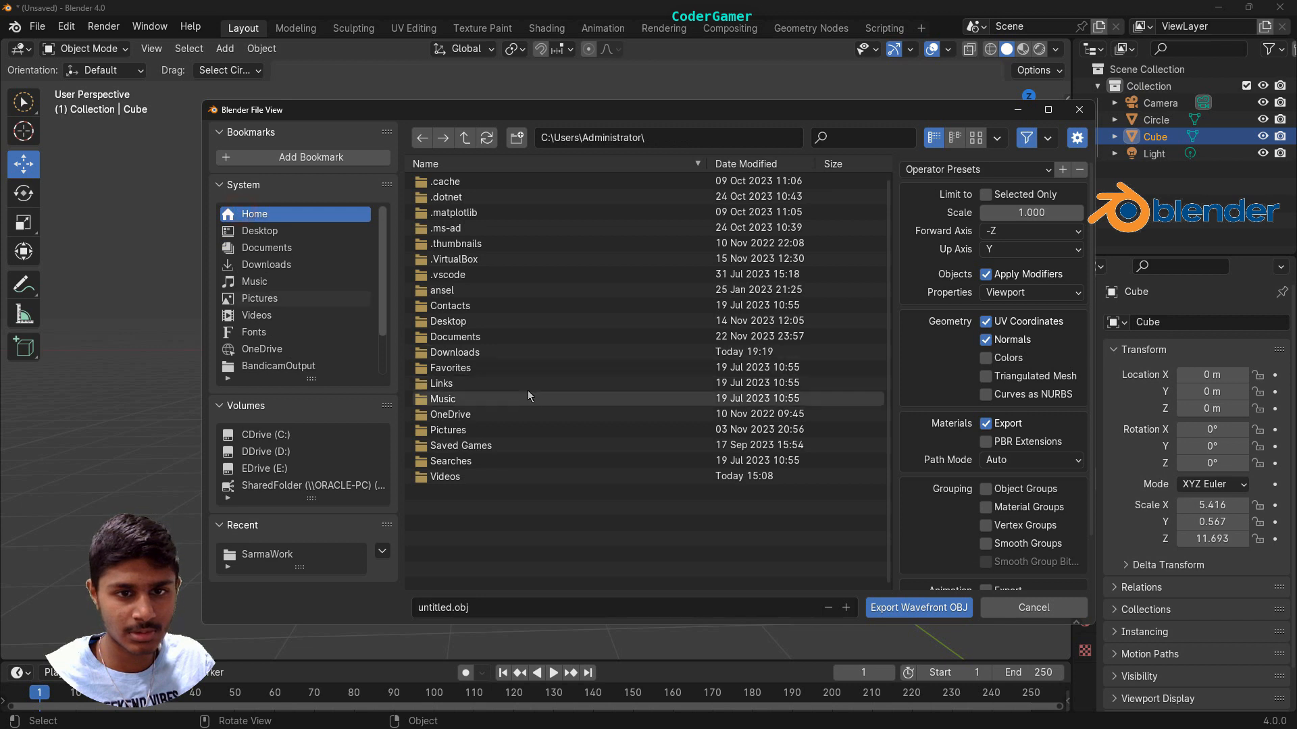
left_click(293, 230)
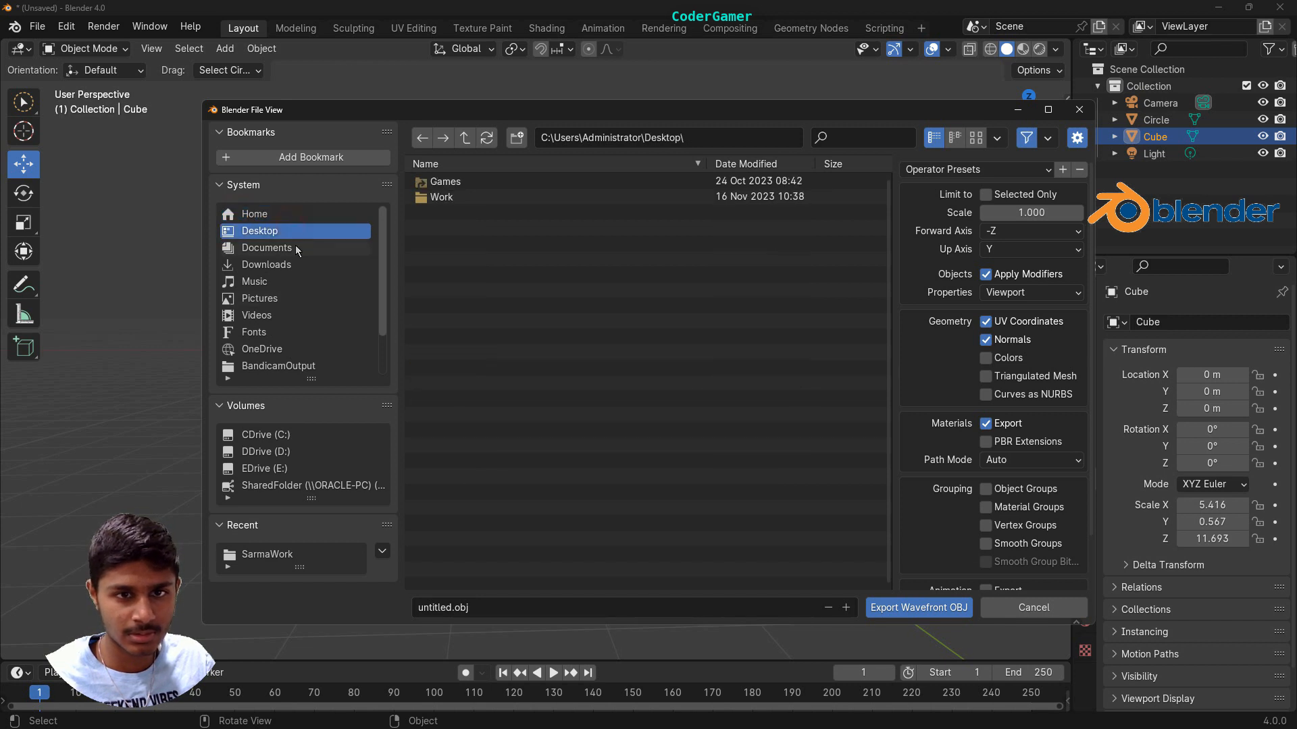
left_click(530, 197)
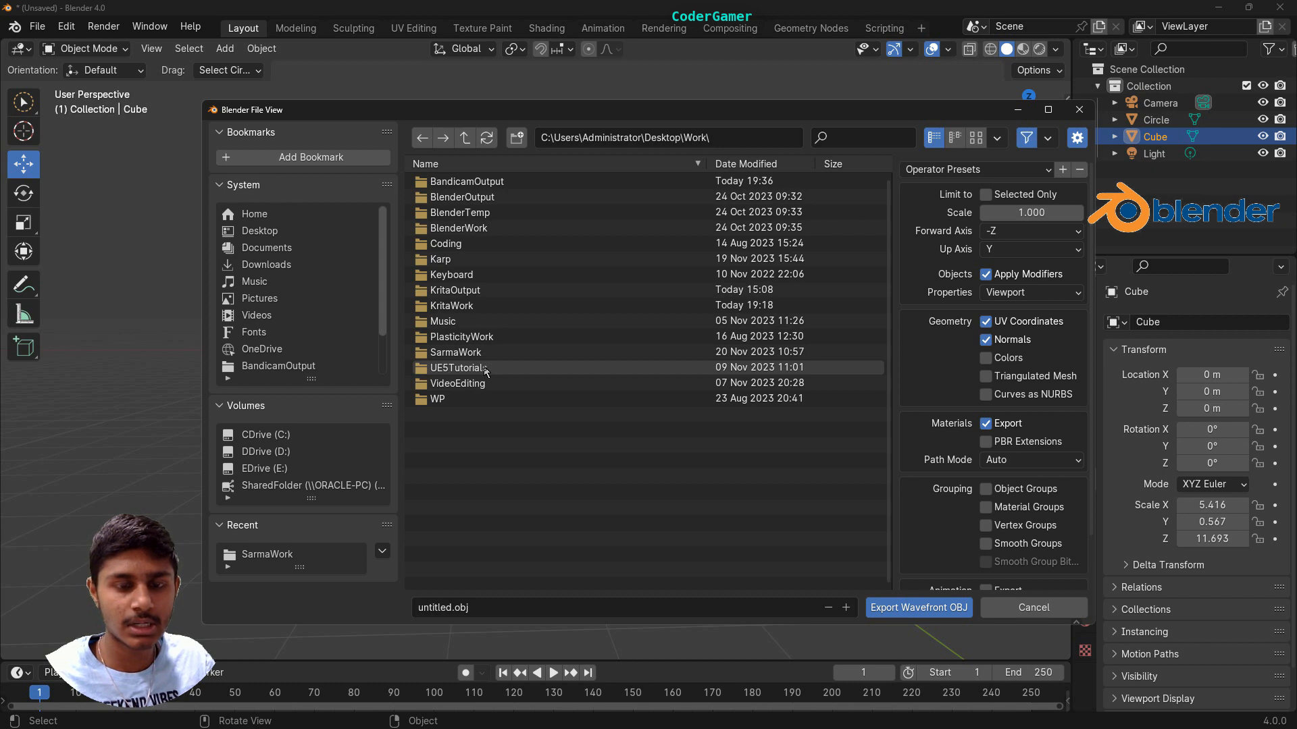
left_click(485, 369)
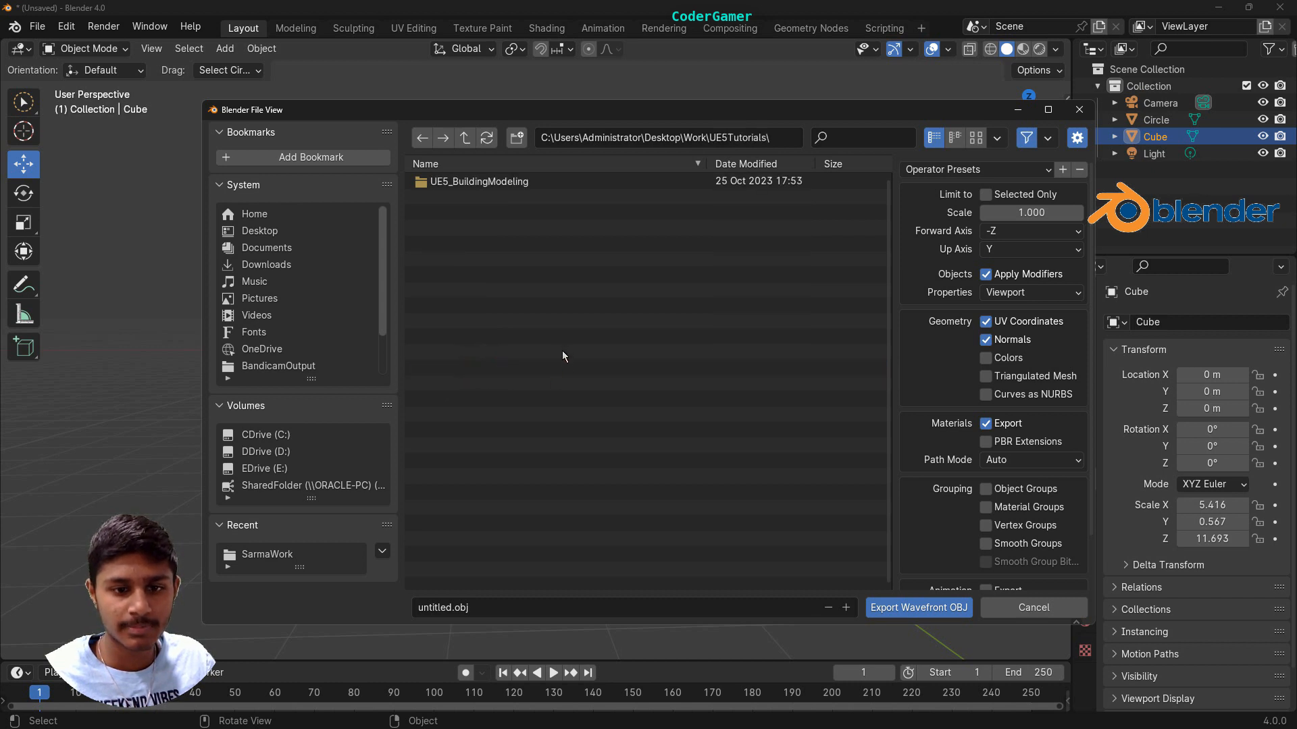
left_click(440, 611)
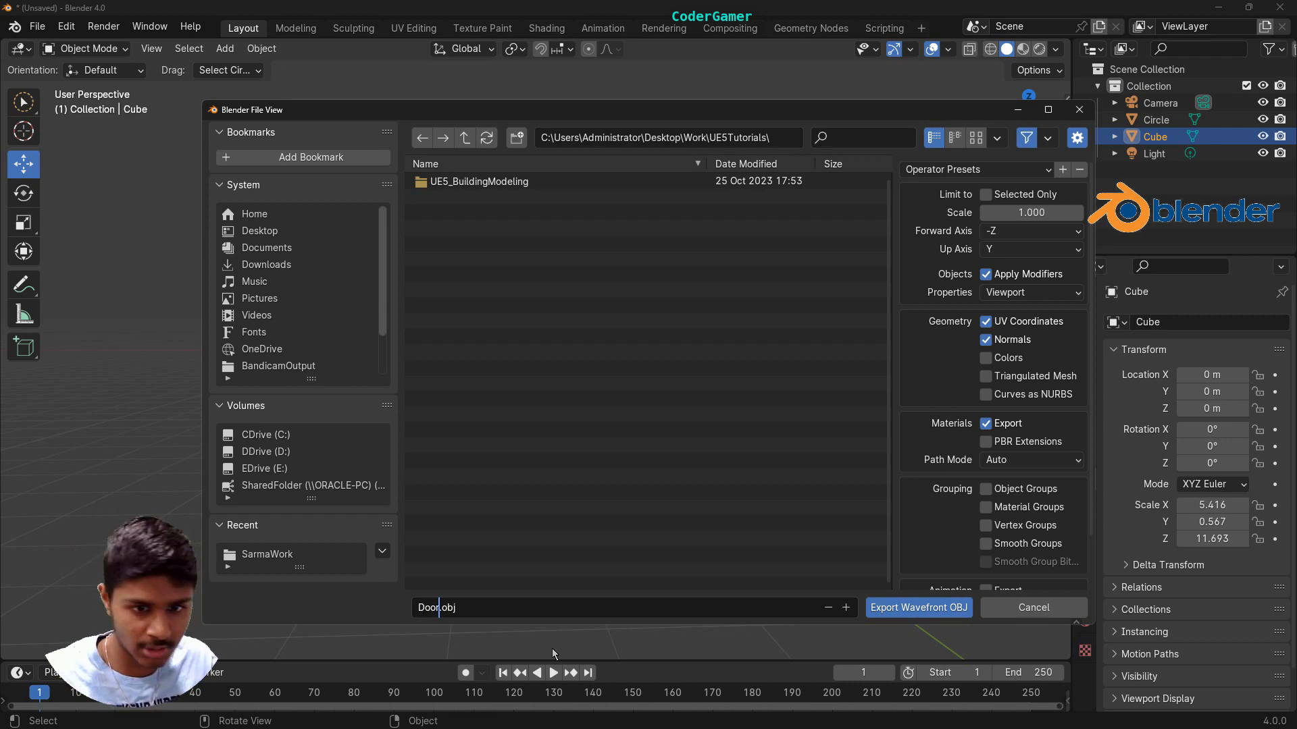
left_click(919, 614)
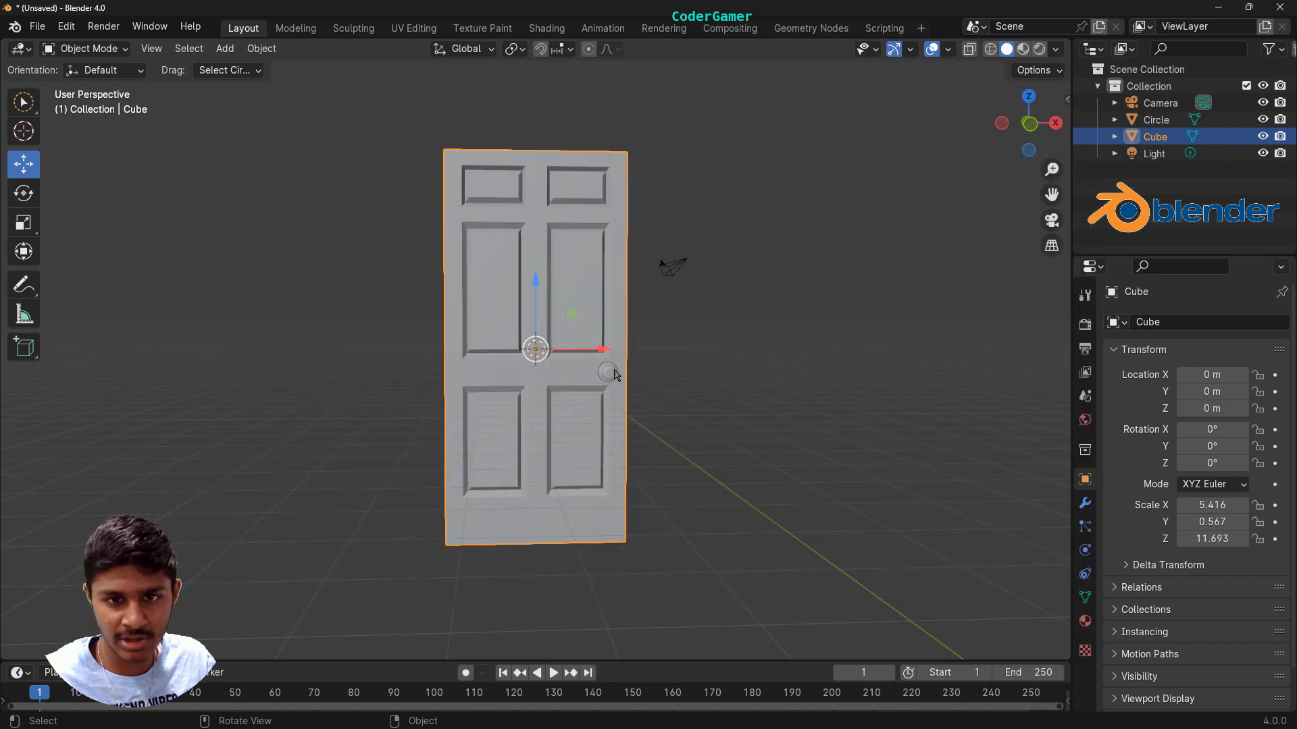
Select the door knob and export as a Wavefront OBJ named Doorknob.obj in the UE5Tutorials folder
left_click(611, 373)
left_click(36, 27)
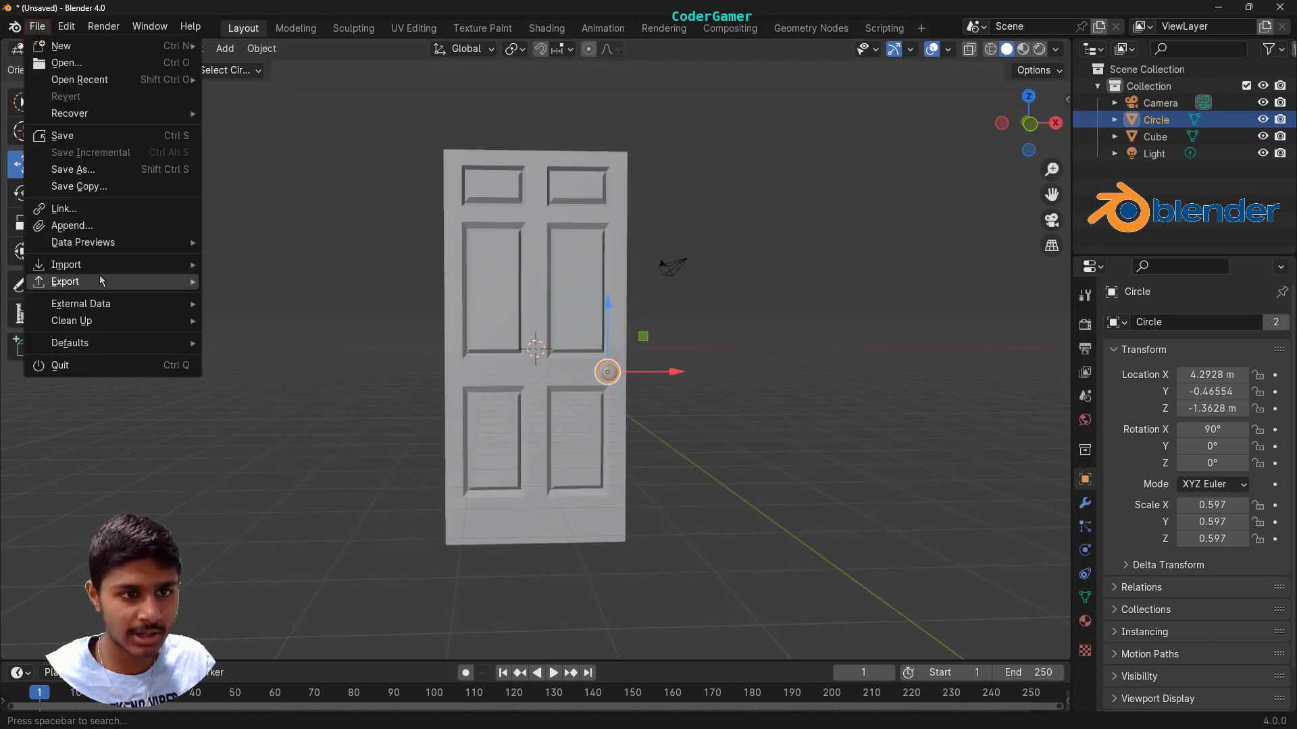
mouse_move(101, 289)
left_click(257, 367)
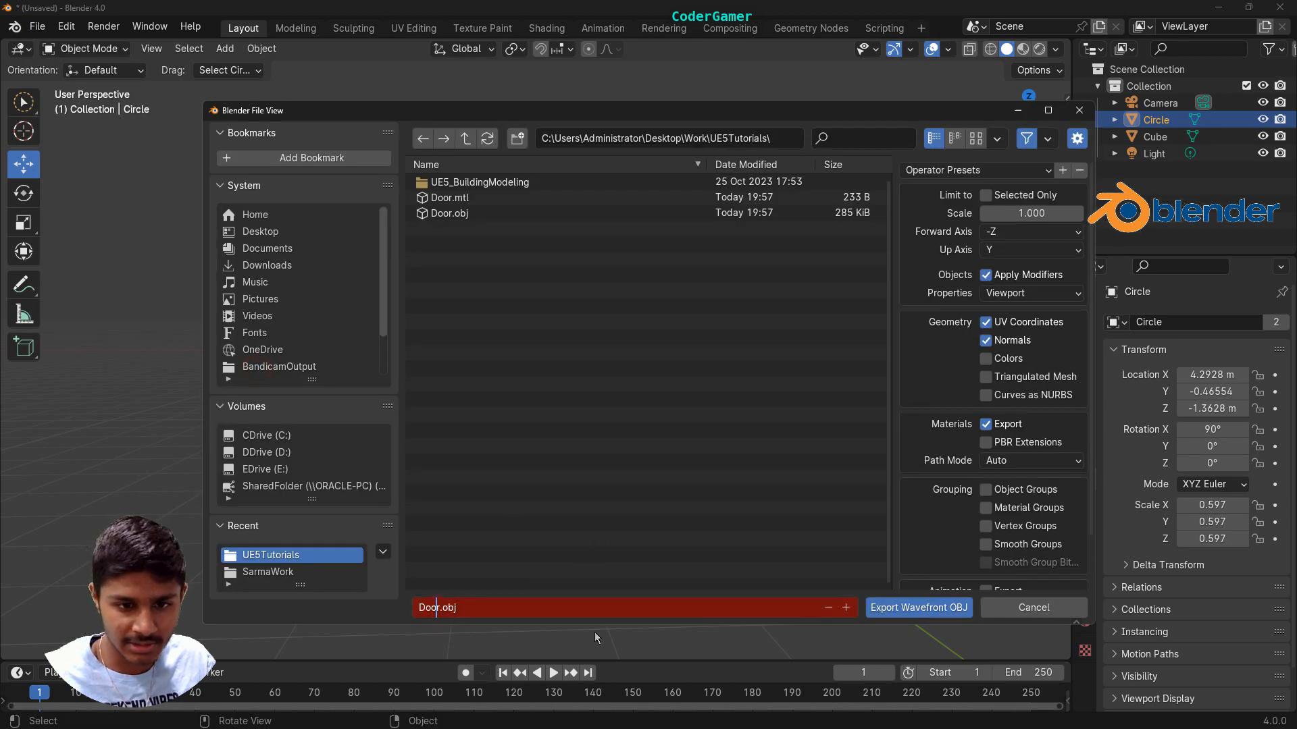
key("Right")
type("nob")
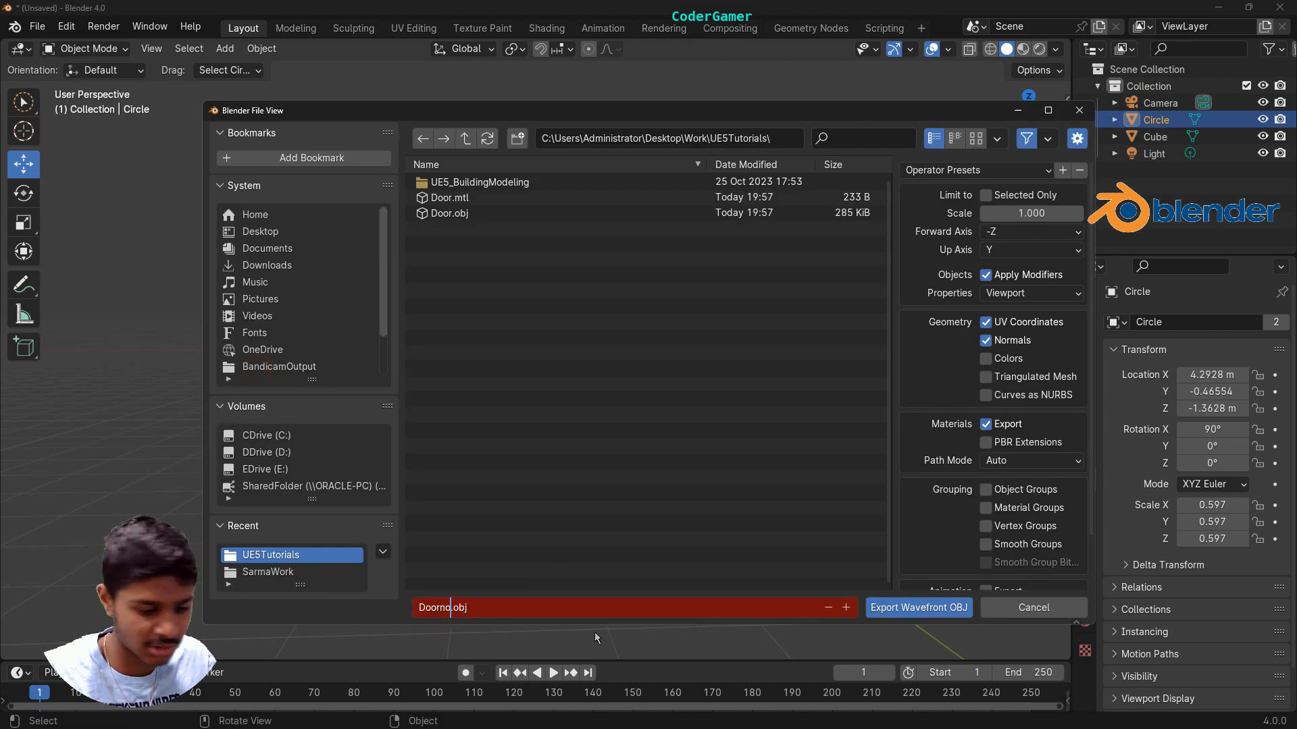
left_click(605, 539)
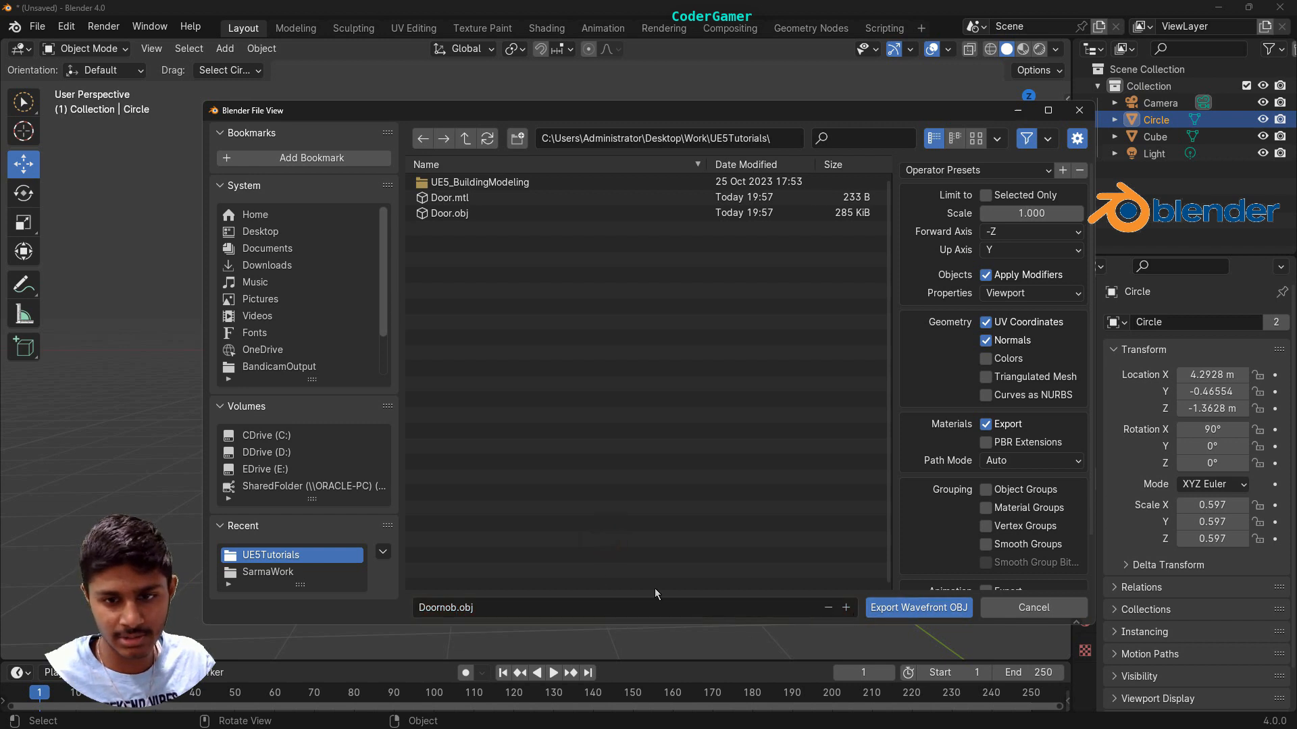
left_click(440, 609)
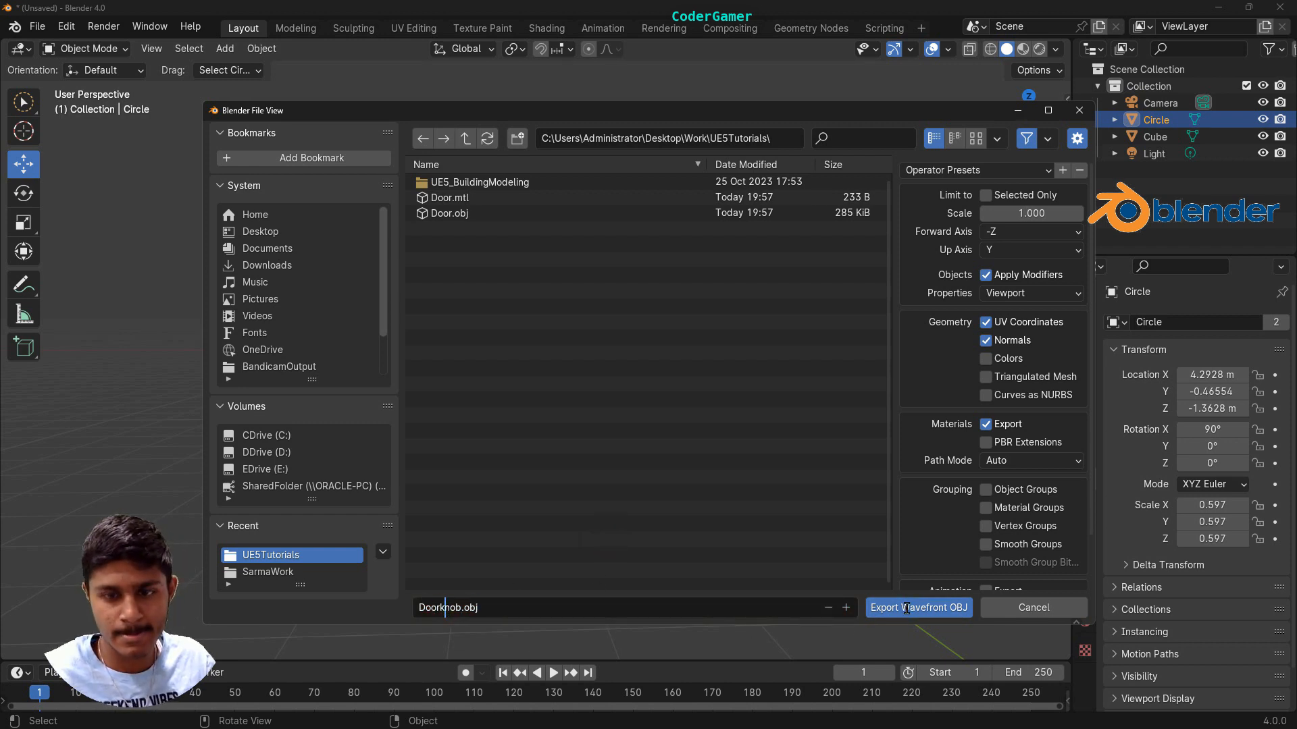
left_click(906, 608)
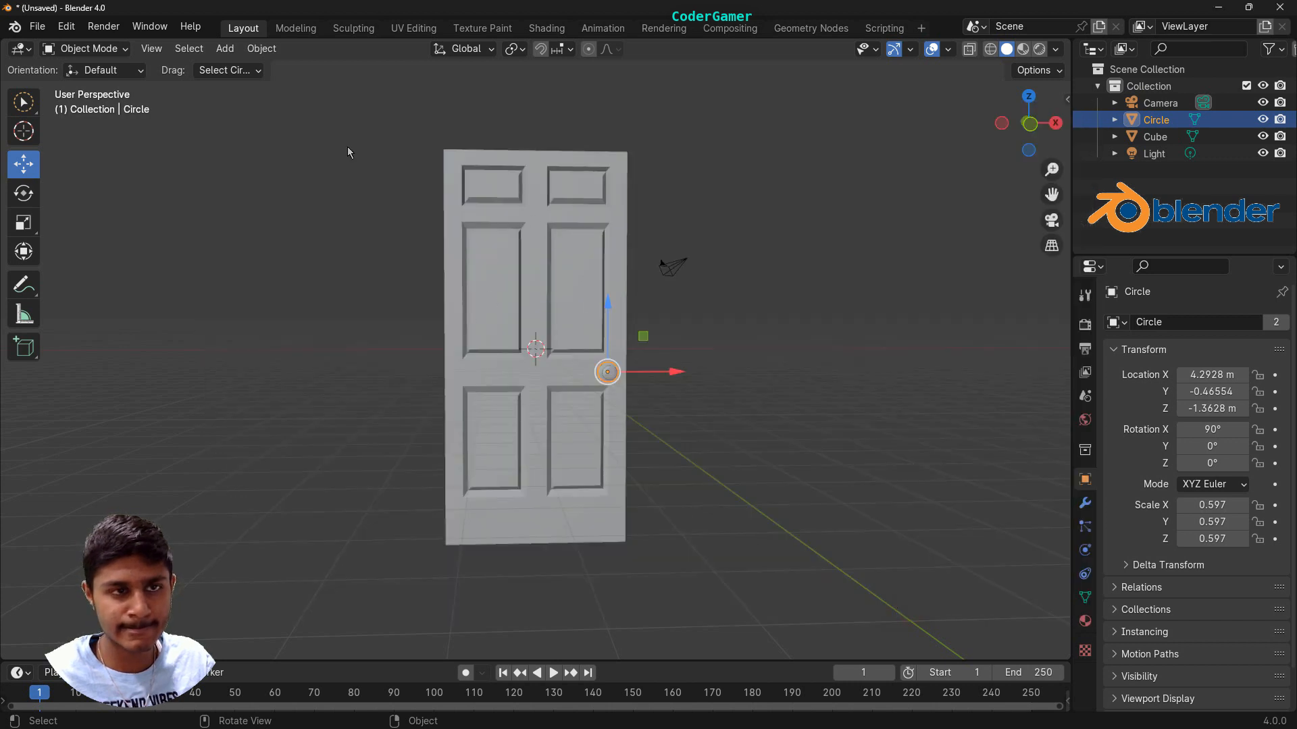
Save the Blender scene under the name Door.blend in the SarmaWork folder
left_click(37, 27)
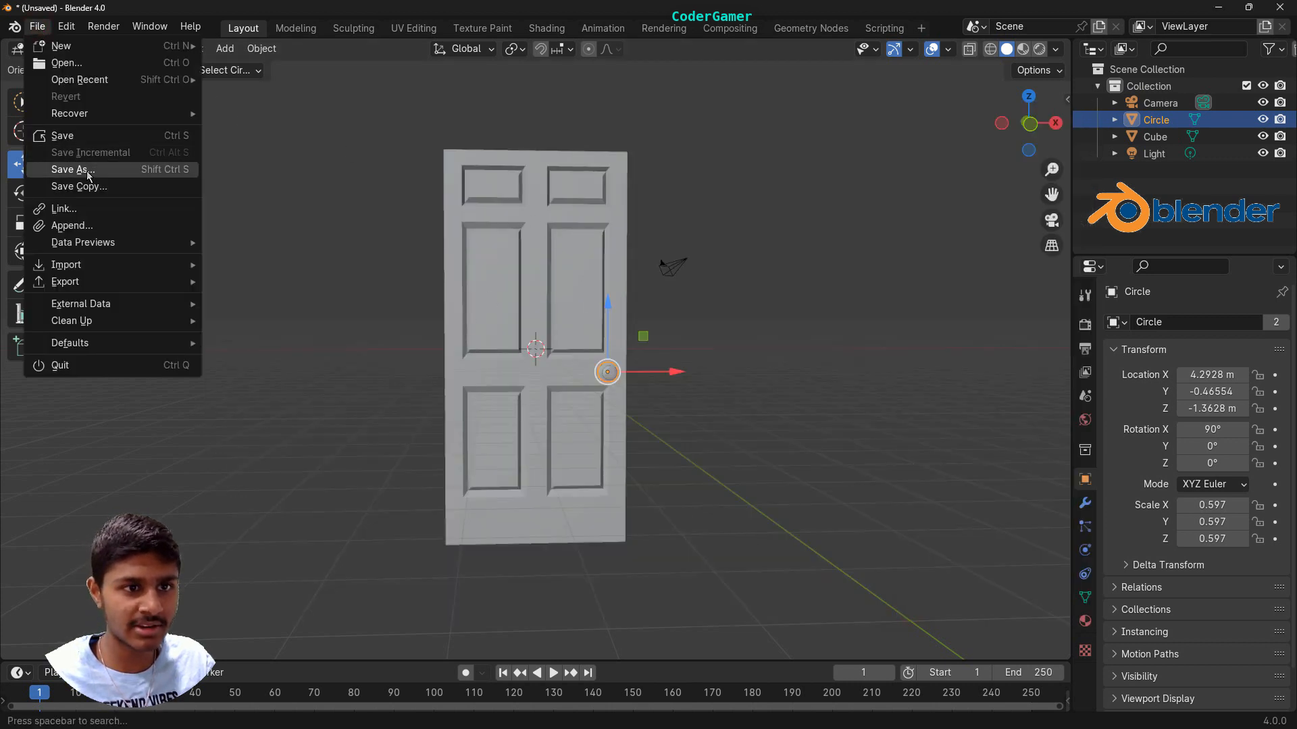
left_click(87, 170)
left_click(451, 610)
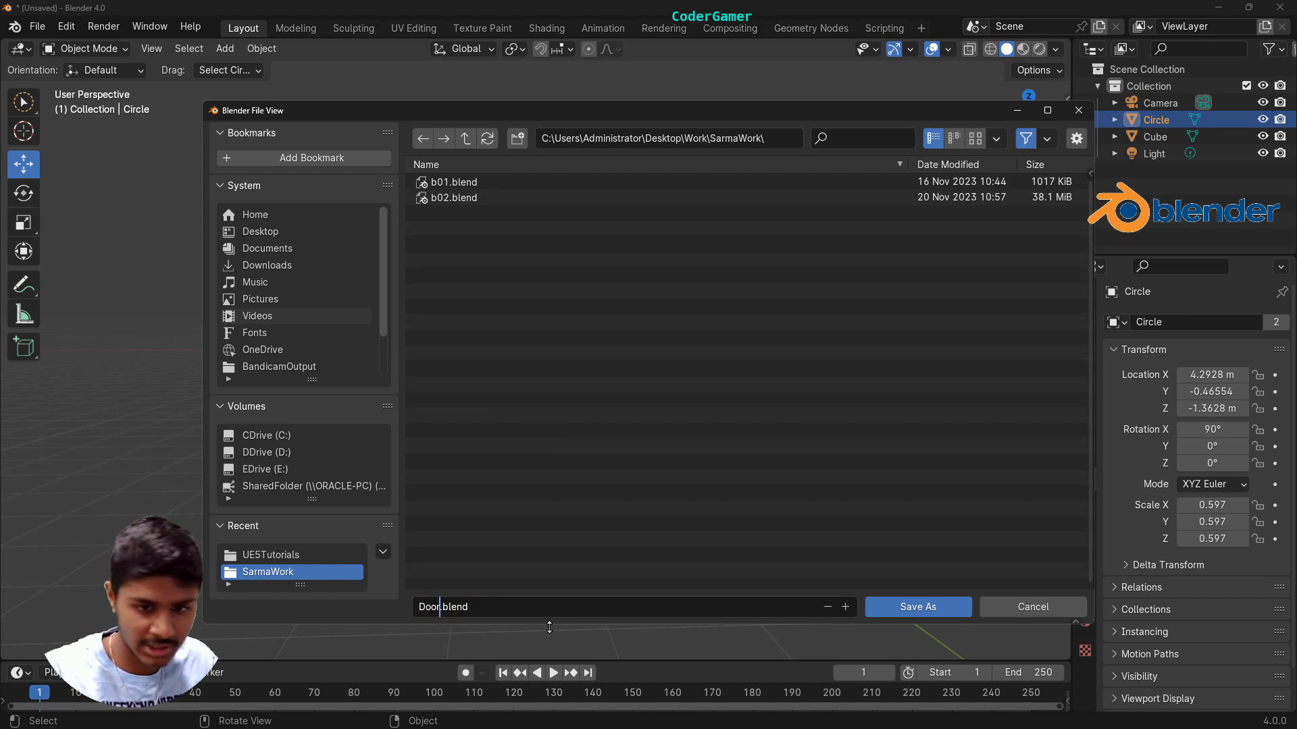
left_click(912, 607)
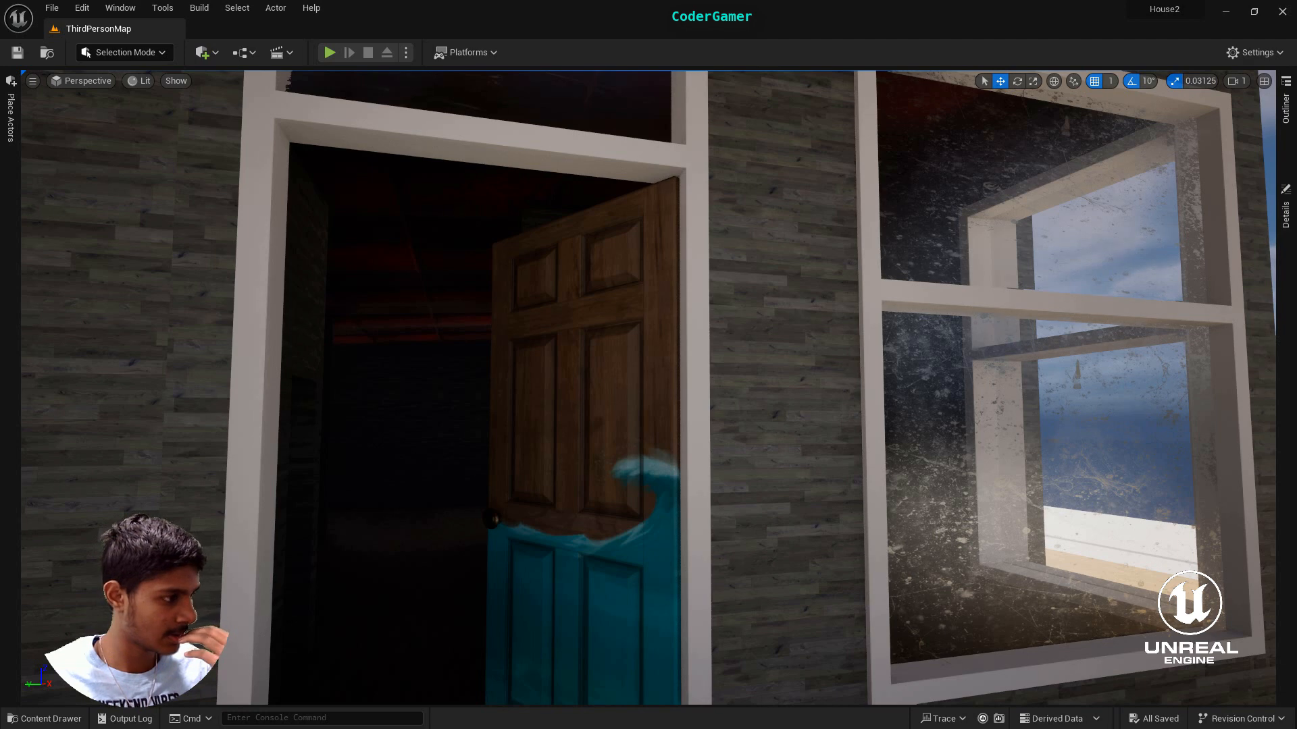
Switch to Unreal Engine and import Door.obj and Doorknob.obj from UE5Tutorials into the EF_FirstFloor Meshes folder with the default pipeline settings
left_click(51, 720)
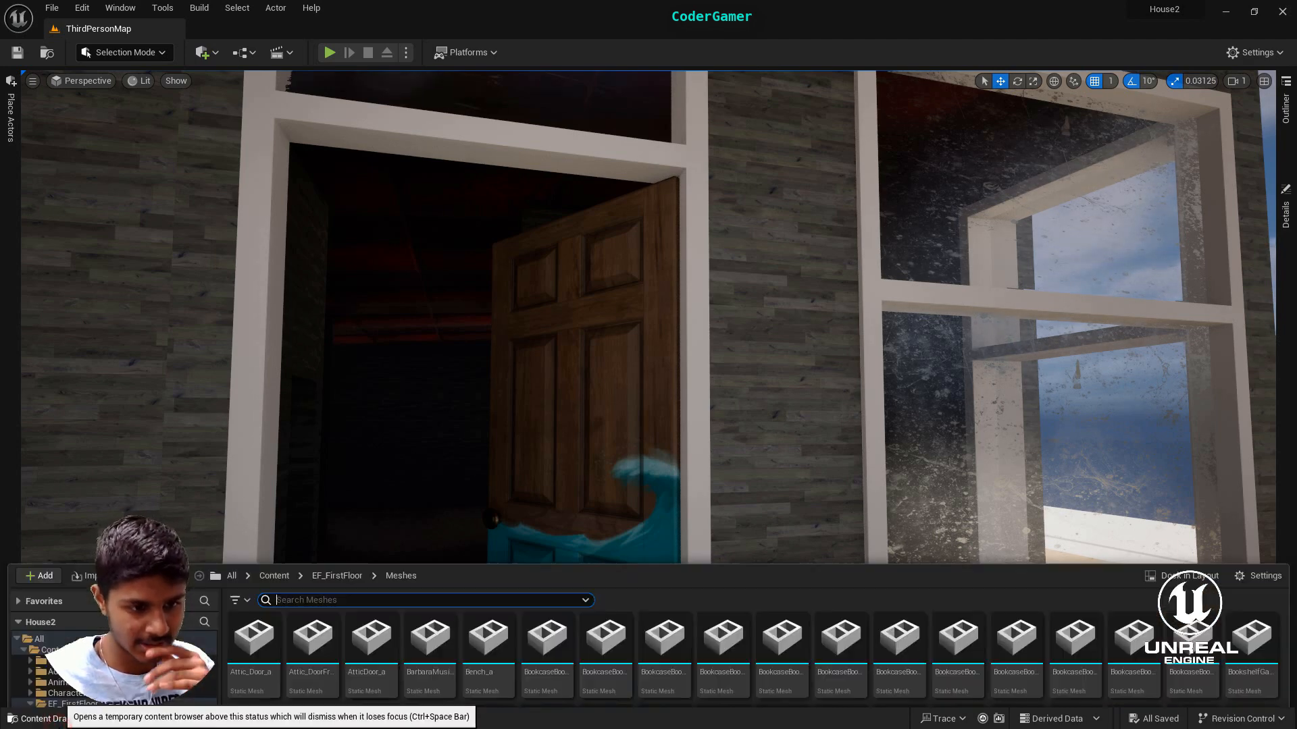
left_click(92, 453)
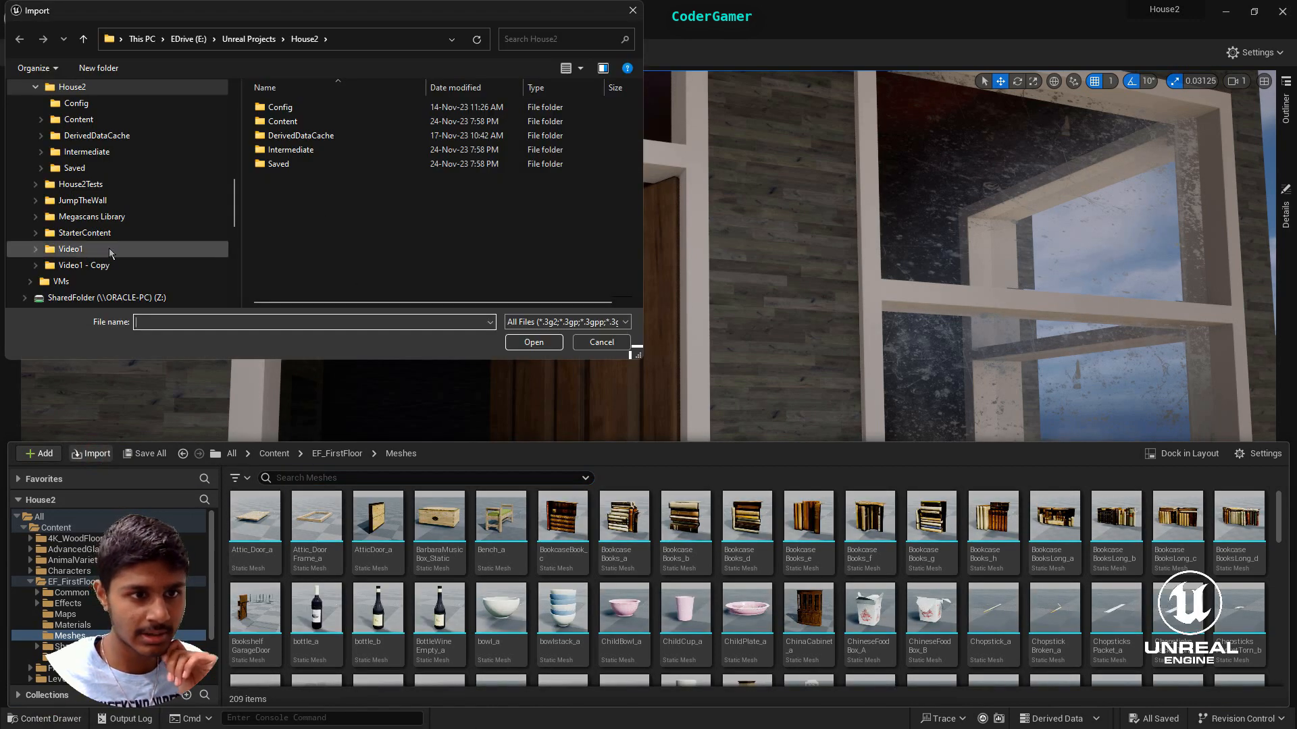
scroll(88, 203, "down", 8)
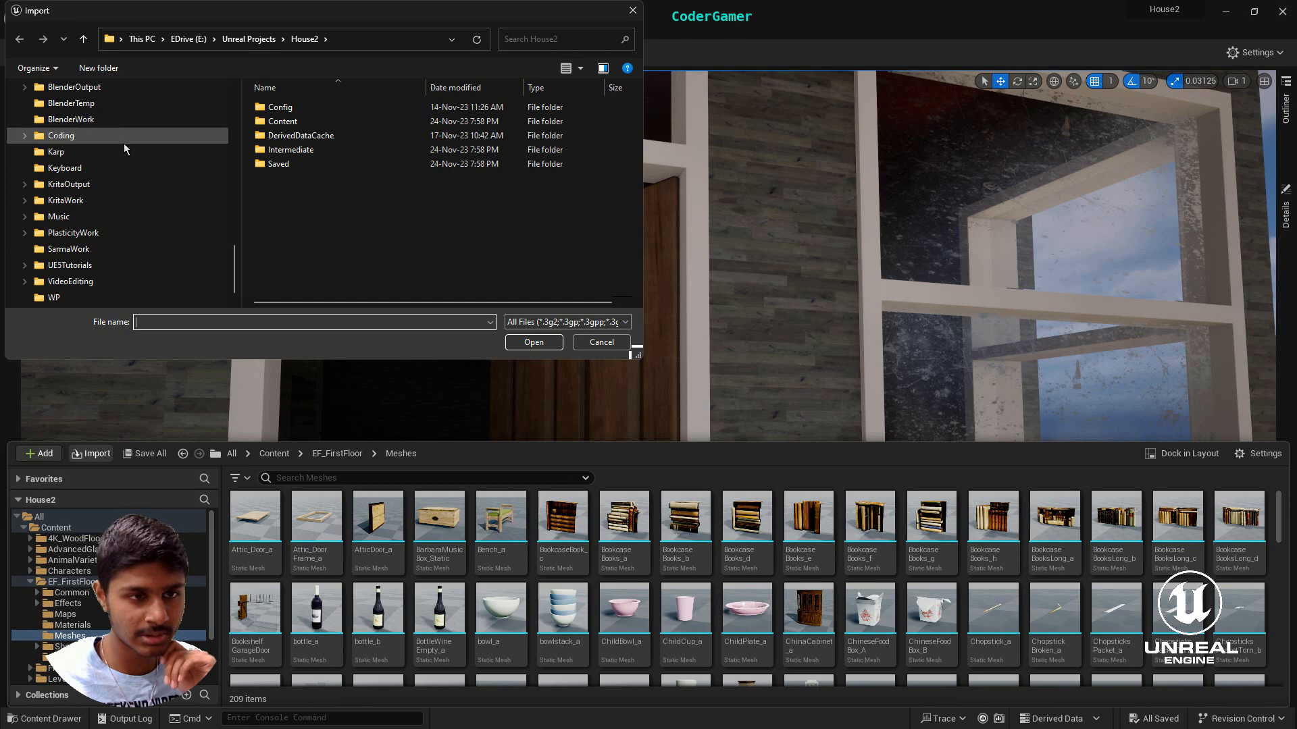
left_click(71, 250)
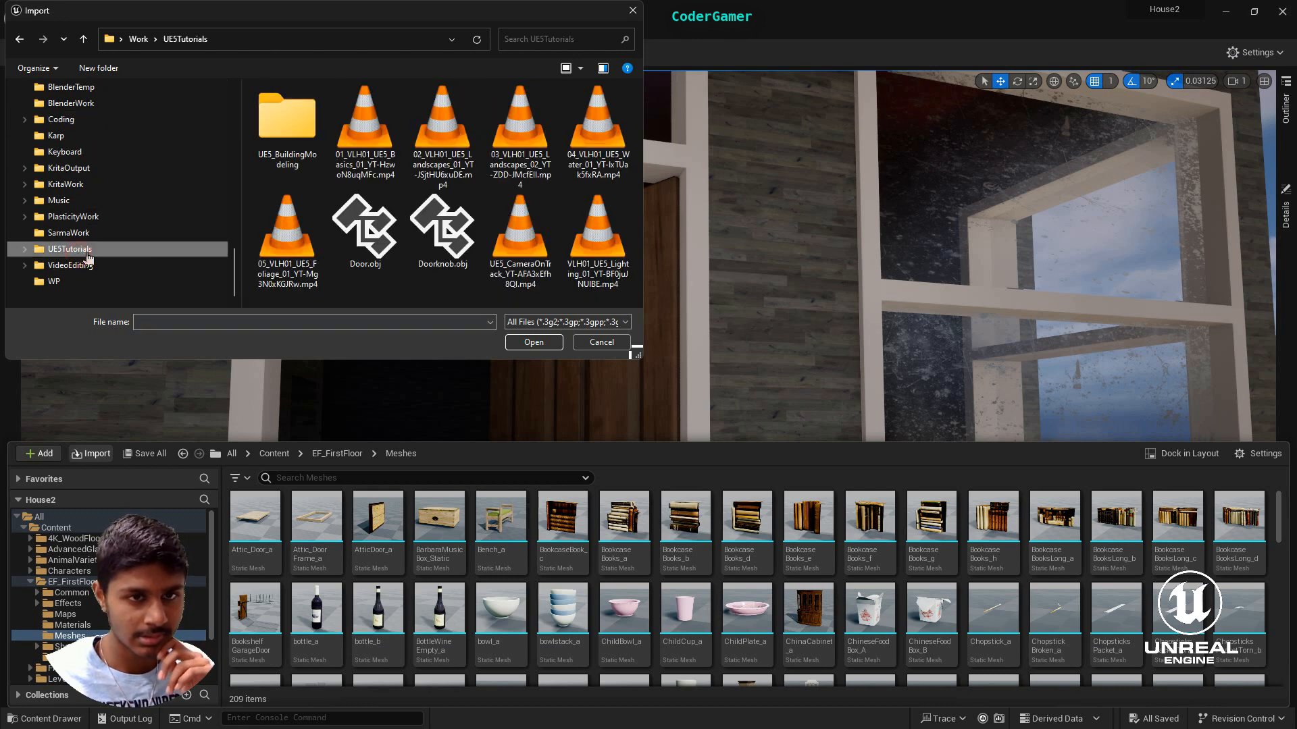
left_click(365, 230)
left_click(442, 230, "ctrl")
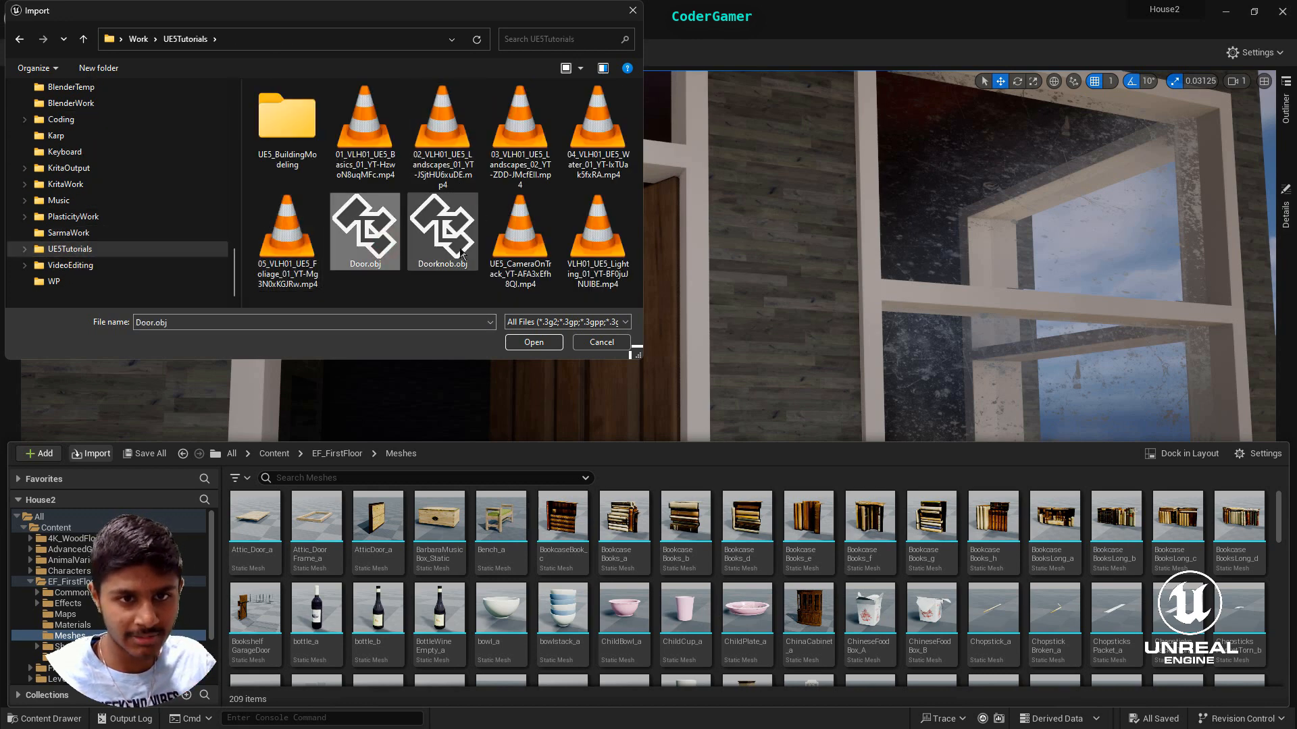
left_click(532, 342)
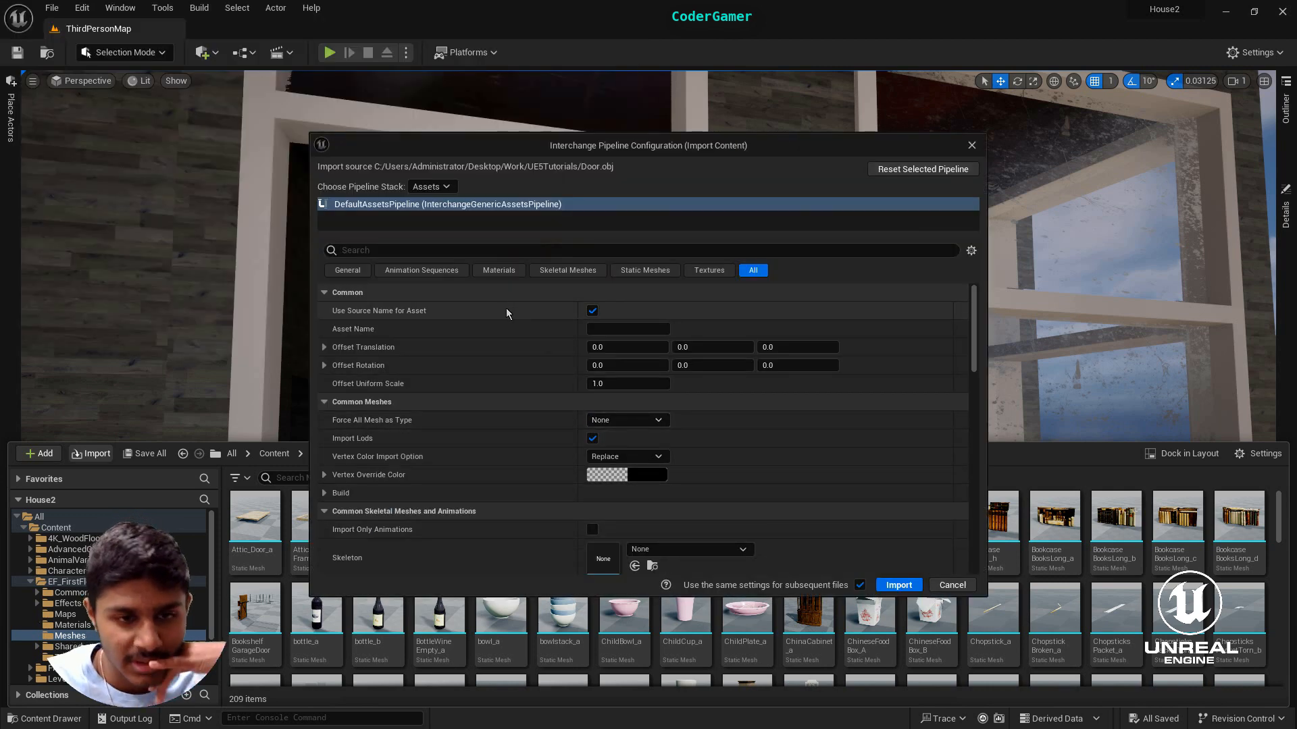
left_click(898, 585)
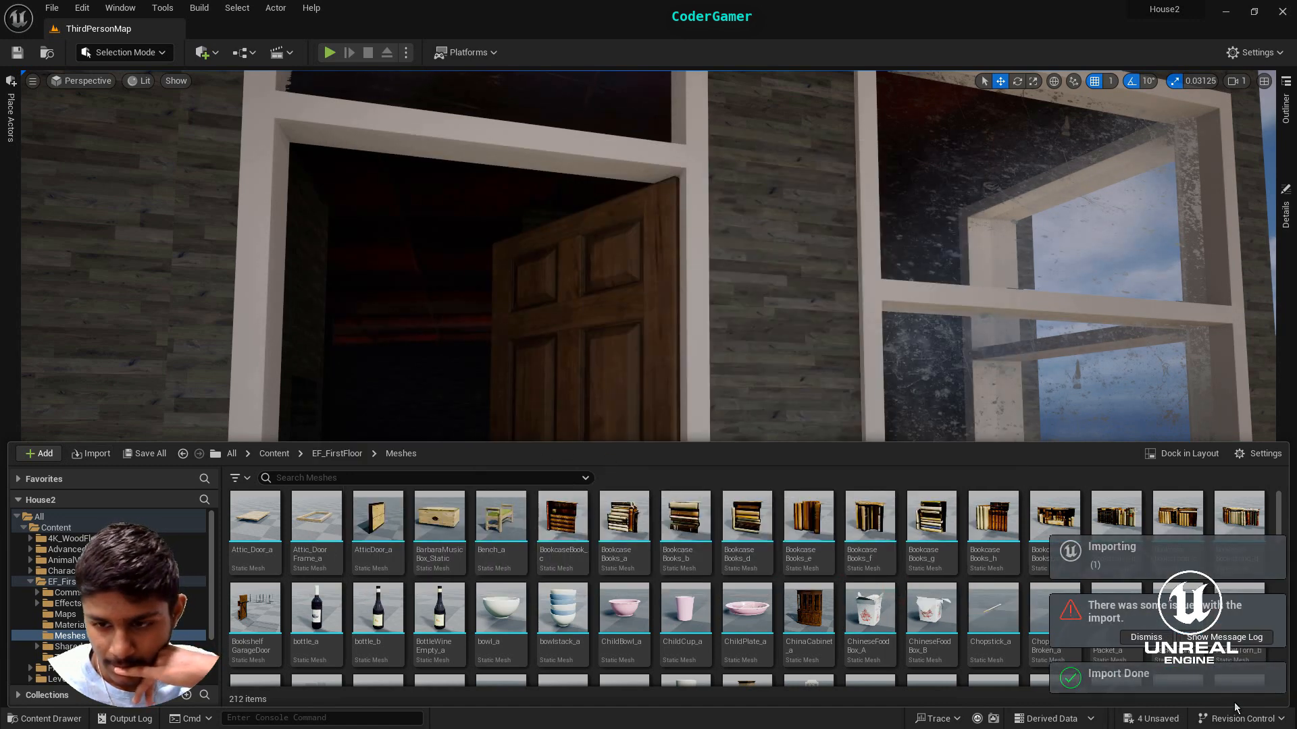
left_click(1156, 637)
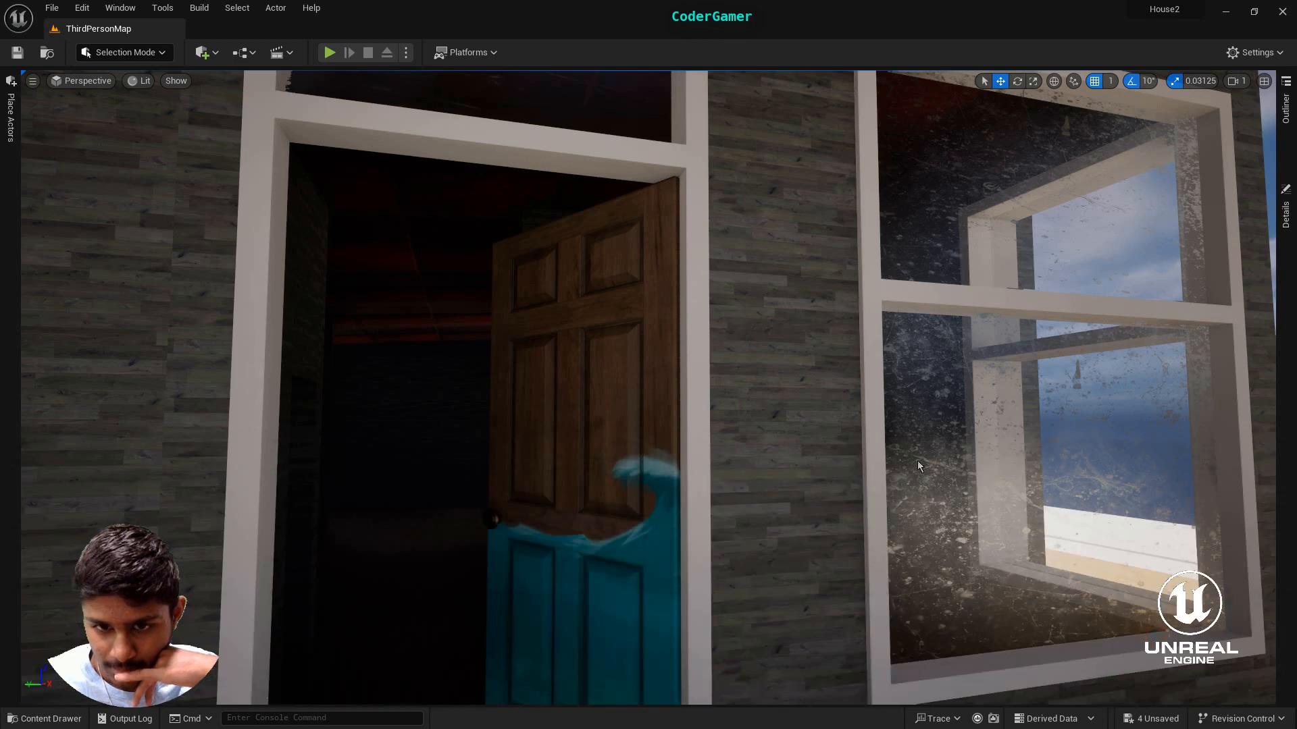
Import Door.obj and Doorknob.obj from UE5Tutorials into the project's root Content folder, using the default pipeline settings
right_click_drag(917, 461, 1060, 485)
mouse_move(285, 652)
right_mouse_down()
mouse_move(298, 648)
mouse_move(257, 652)
mouse_move(285, 652)
right_mouse_up()
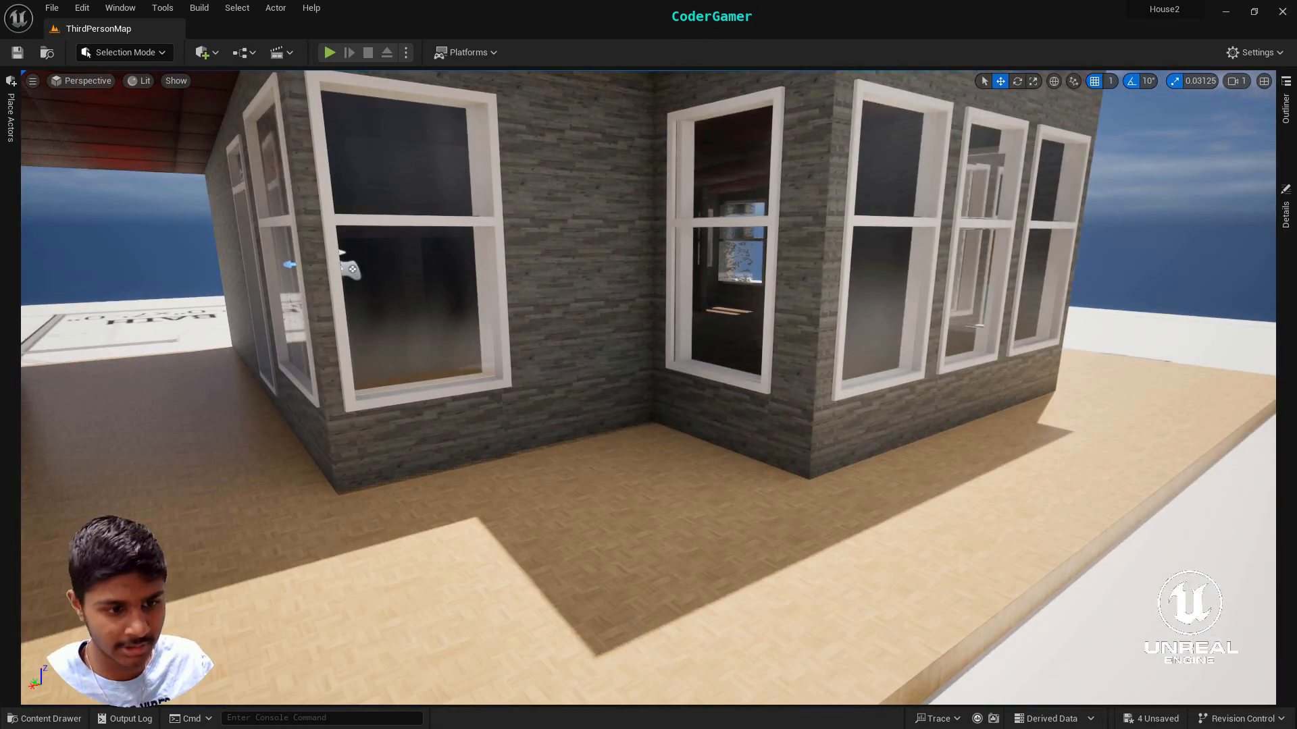
left_click(47, 720)
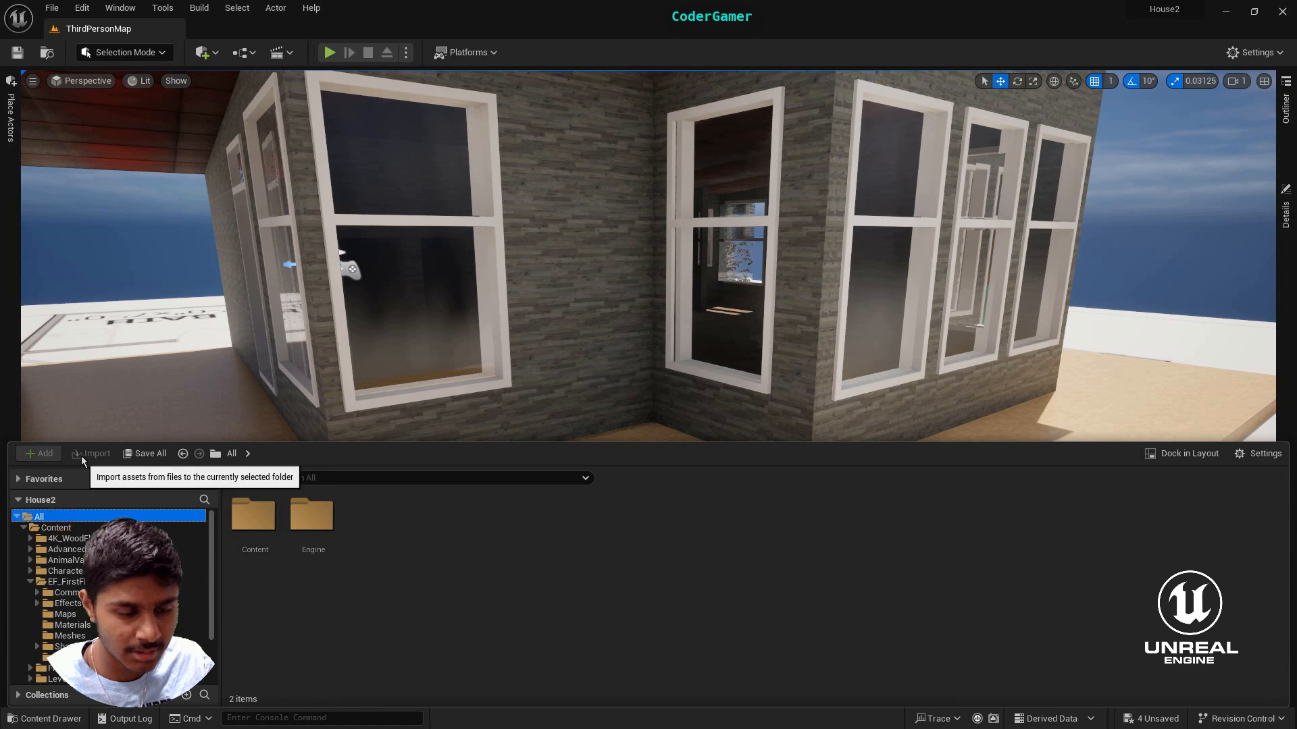
left_click(82, 529)
left_click(95, 454)
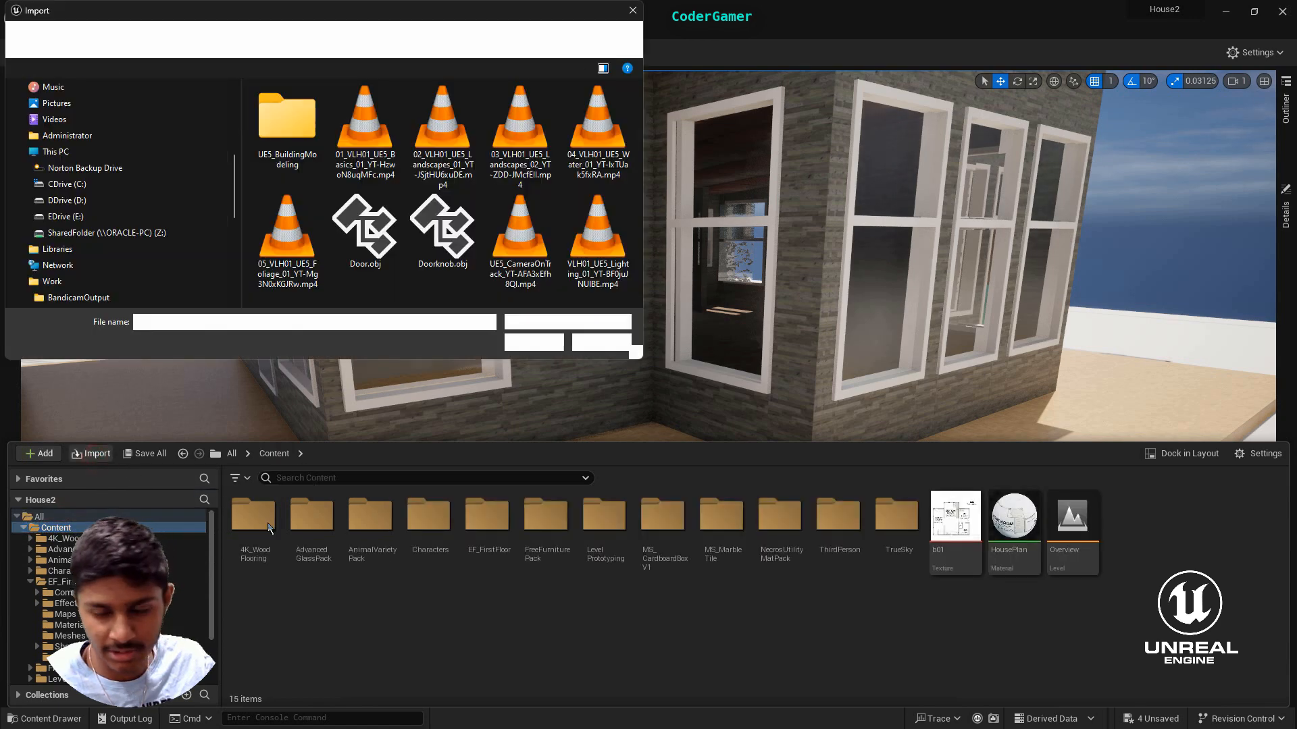
left_click(368, 230)
left_click(442, 230, "ctrl")
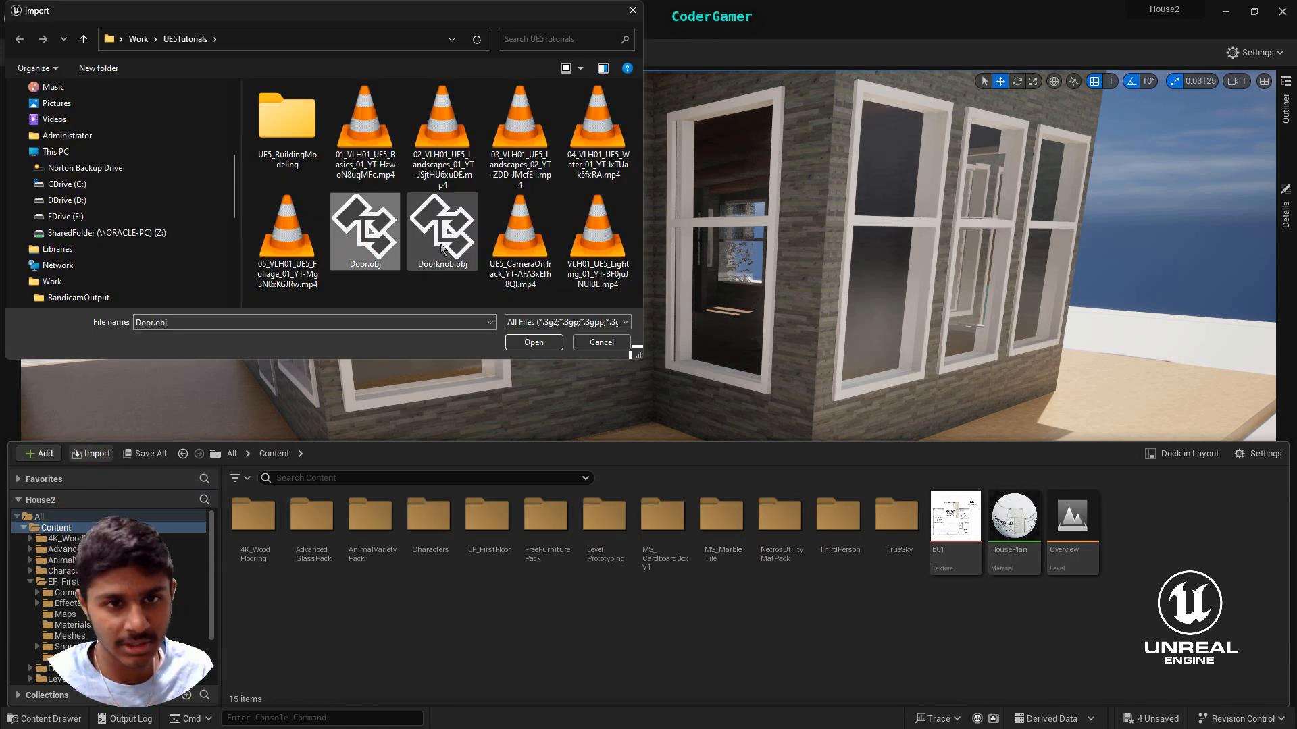
left_click(534, 343)
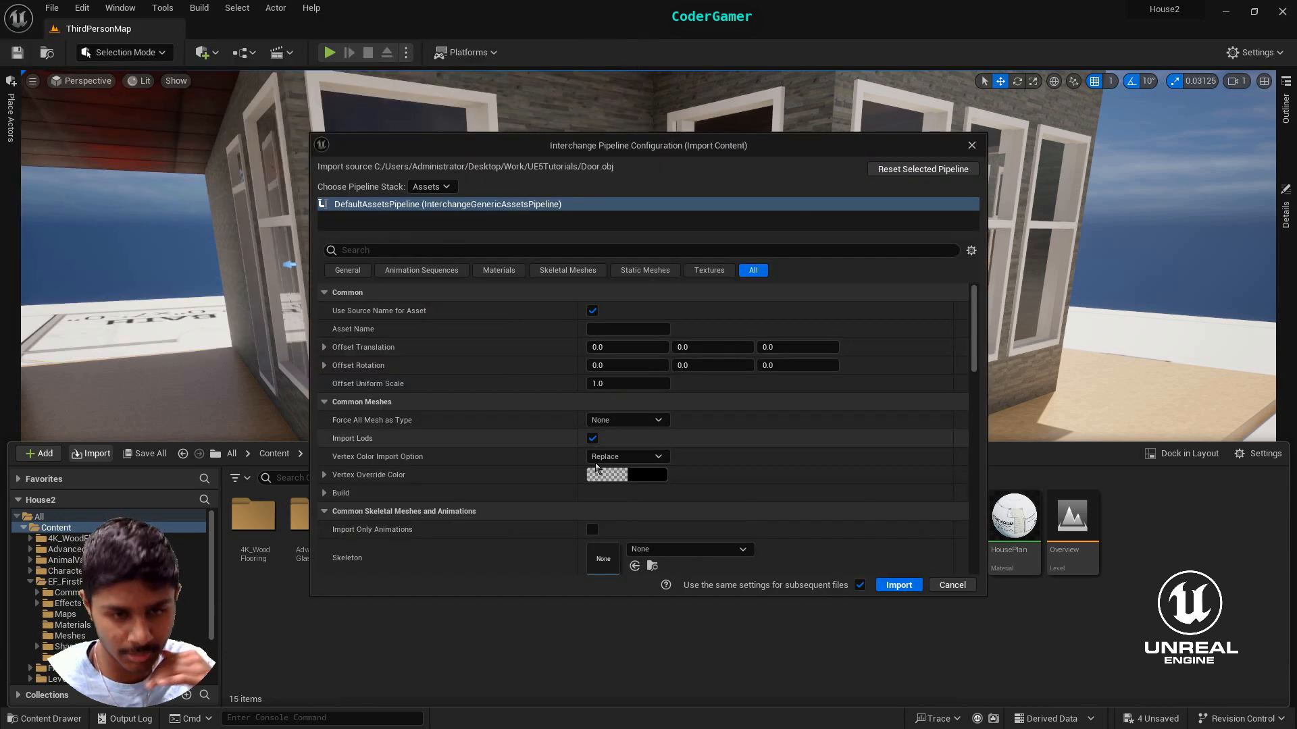
left_click(889, 586)
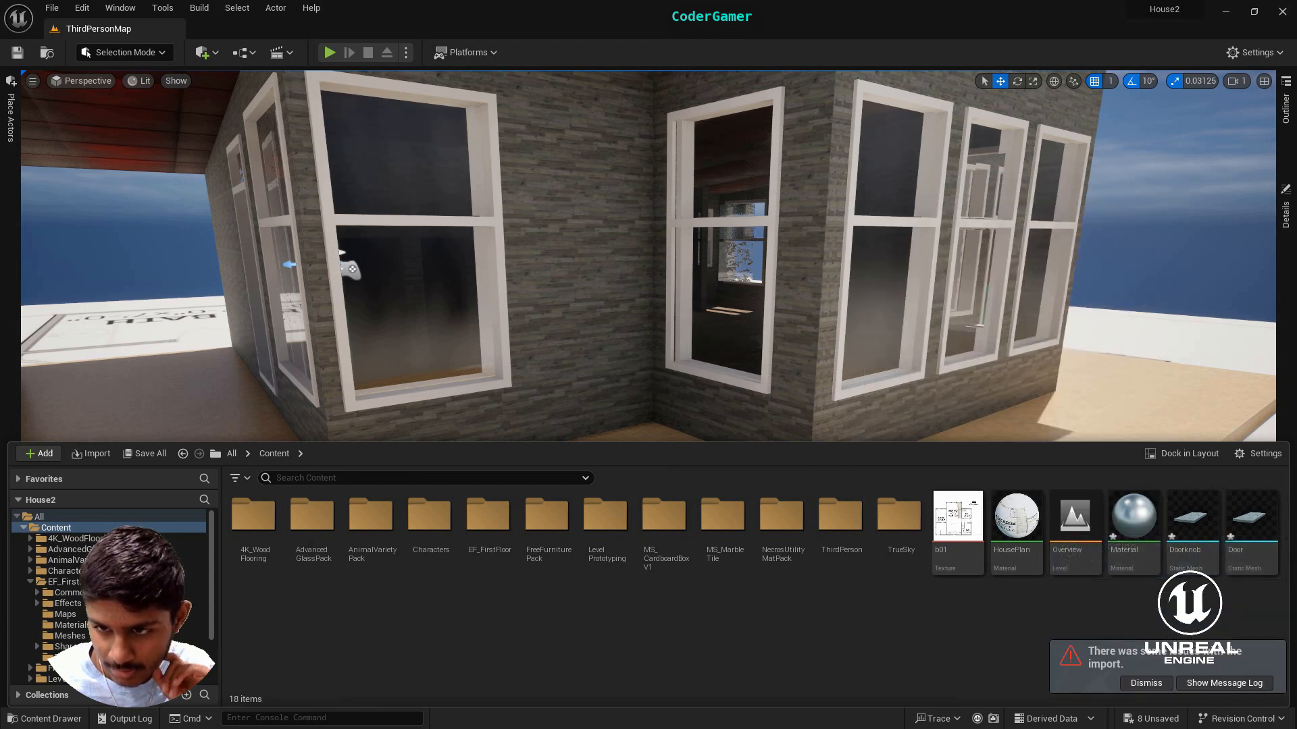
Place the imported Doorknob mesh in the level on the parquet floor outside the house and view it up close
left_click_drag(1193, 523, 799, 435)
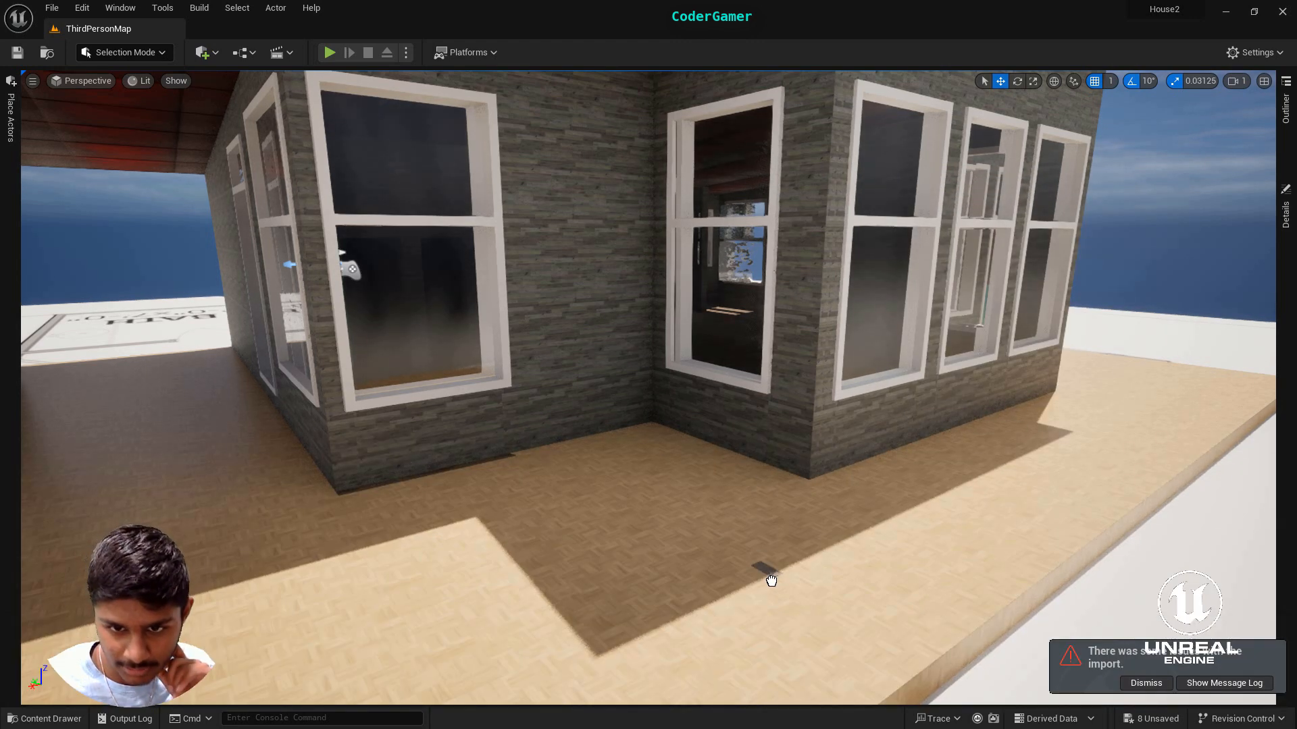
left_click_drag(771, 581, 770, 586)
scroll(931, 593, "up", 3)
right_click_drag(800, 520, 802, 520)
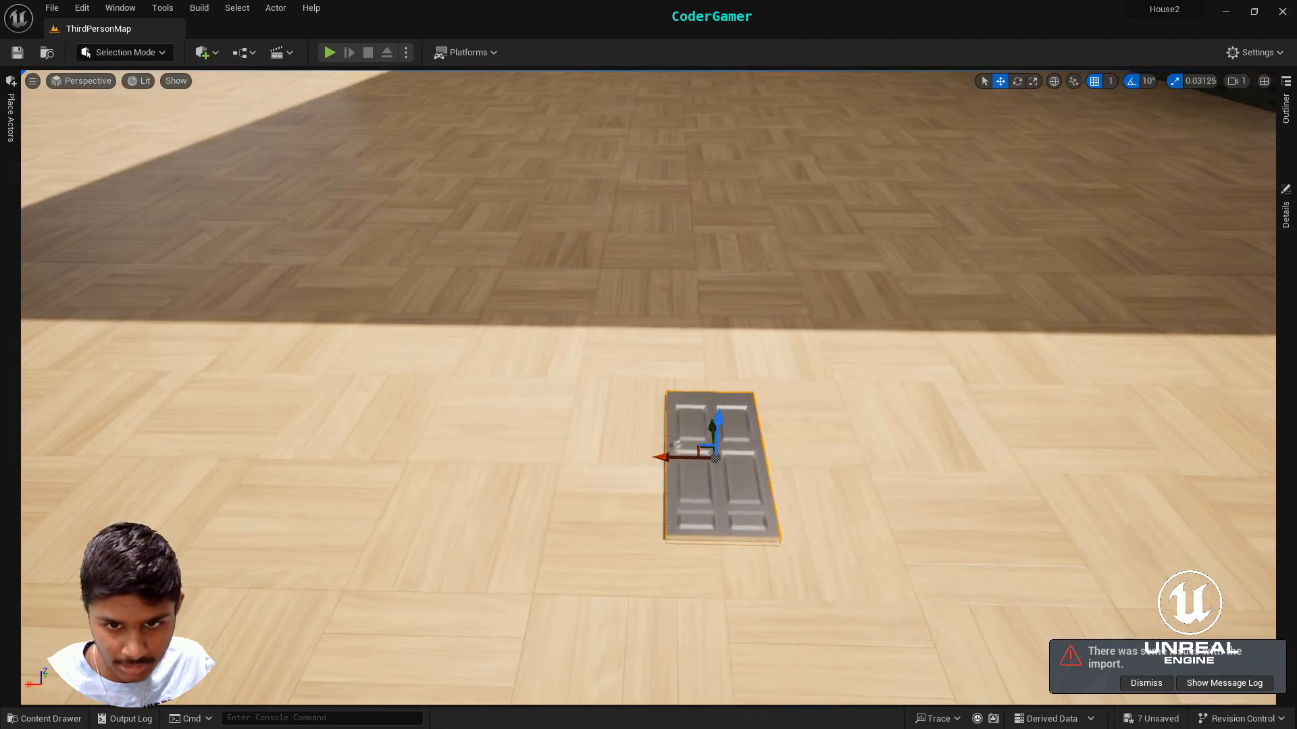
Raise the placed door-and-knob mesh above the parquet floor
left_click_drag(718, 428, 727, 281)
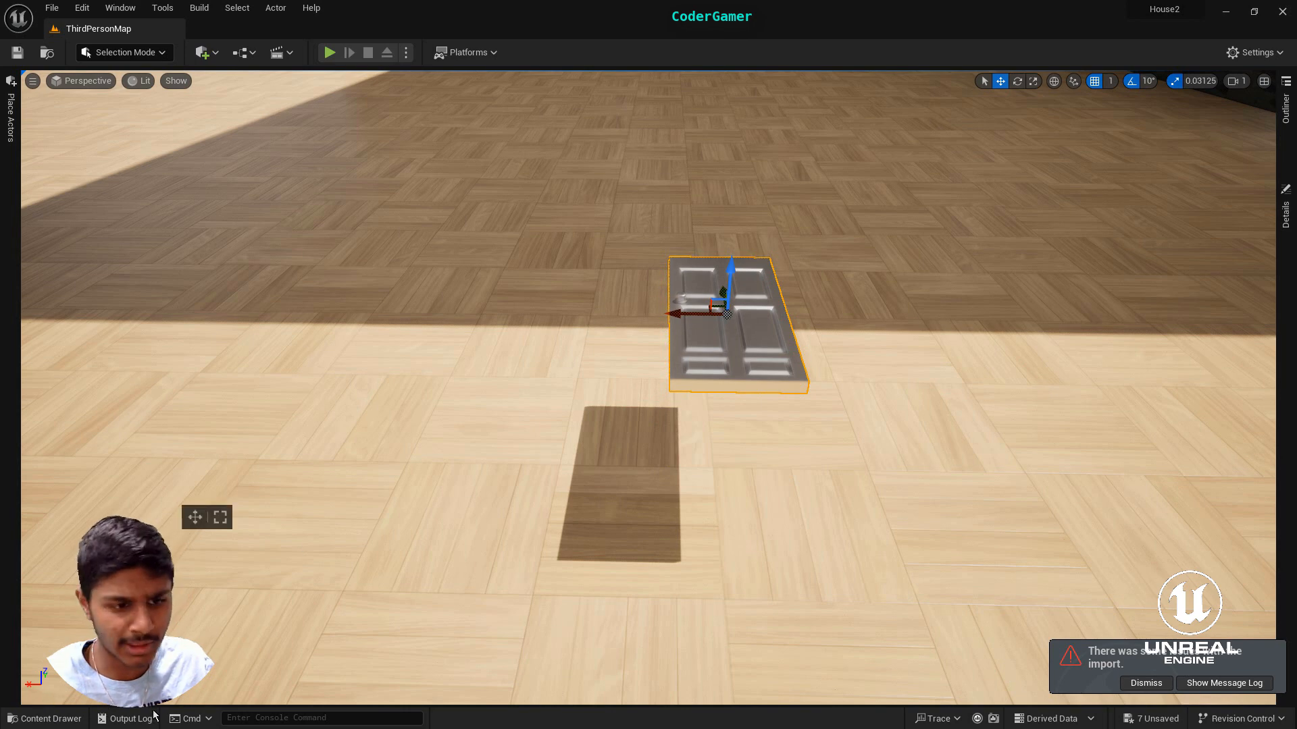
left_click(45, 719)
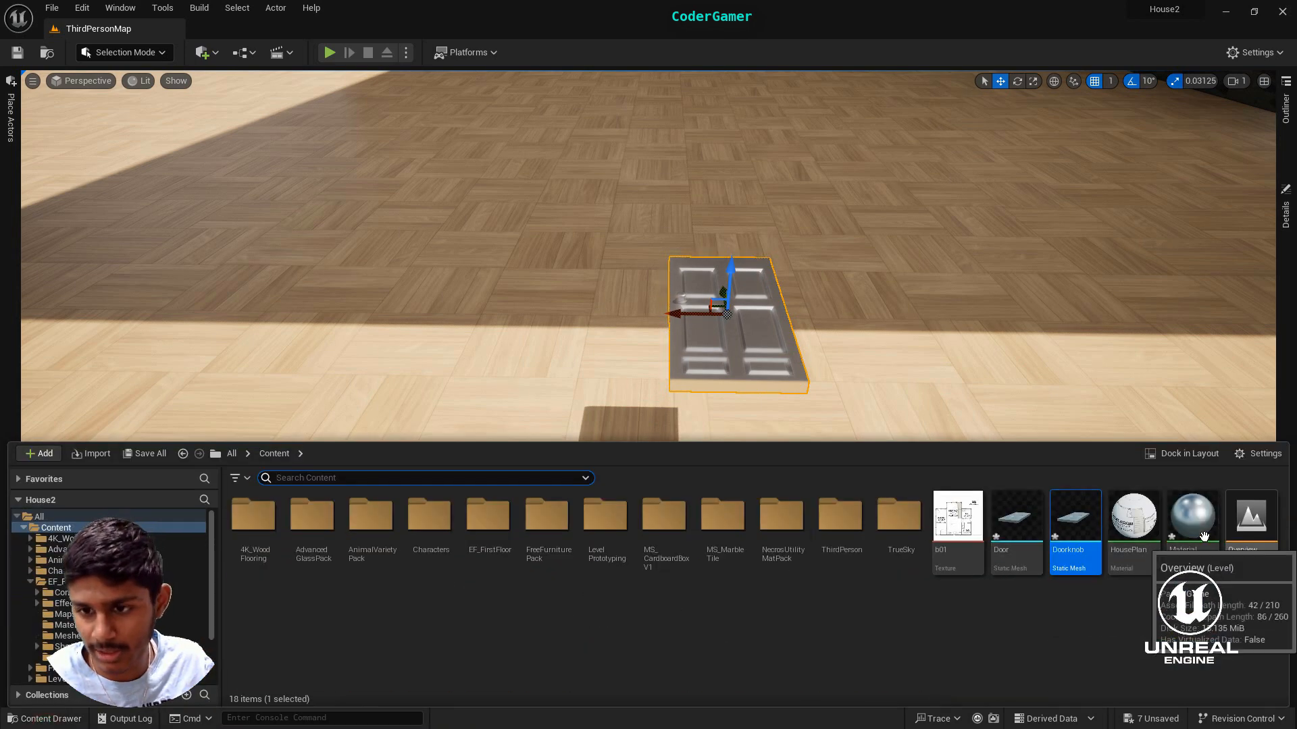
left_click_drag(1015, 517, 517, 374)
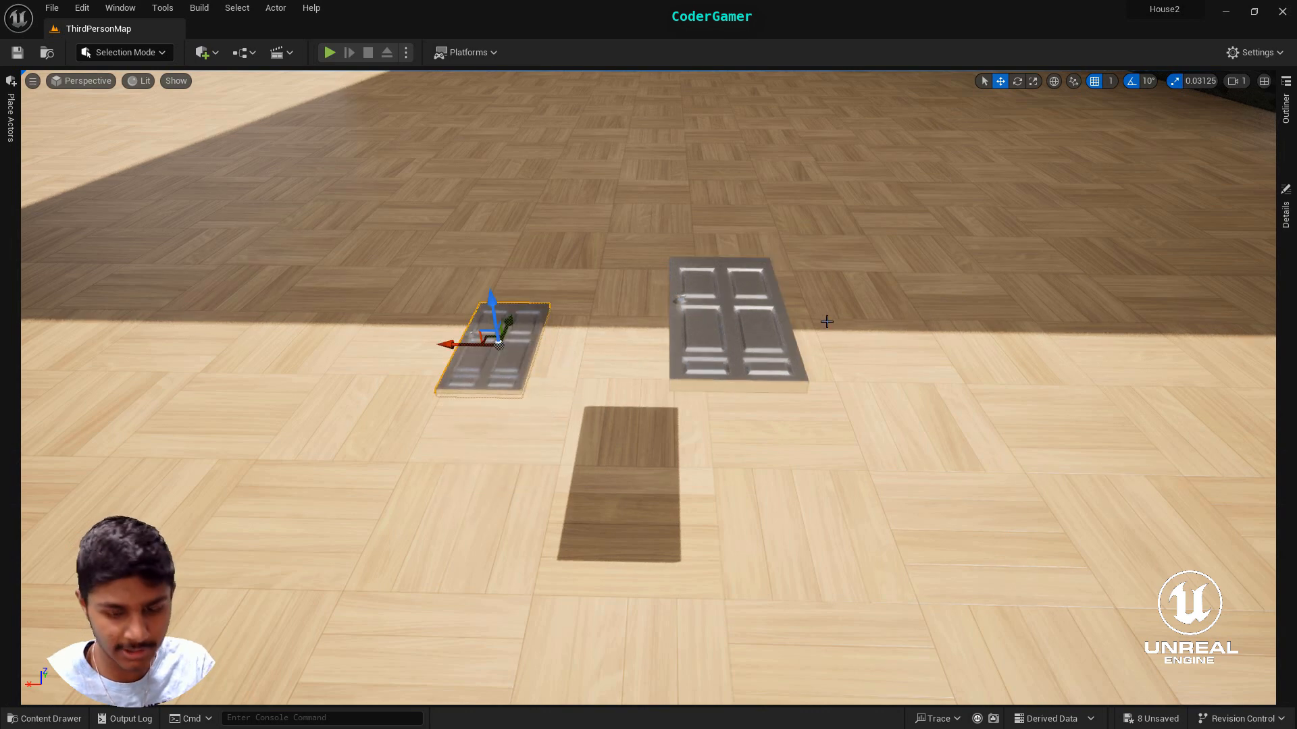
key("Delete")
Rotate the raised door-and-knob mesh until it stands upright, and scale it up uniformly to the size of a real door
left_click(715, 351)
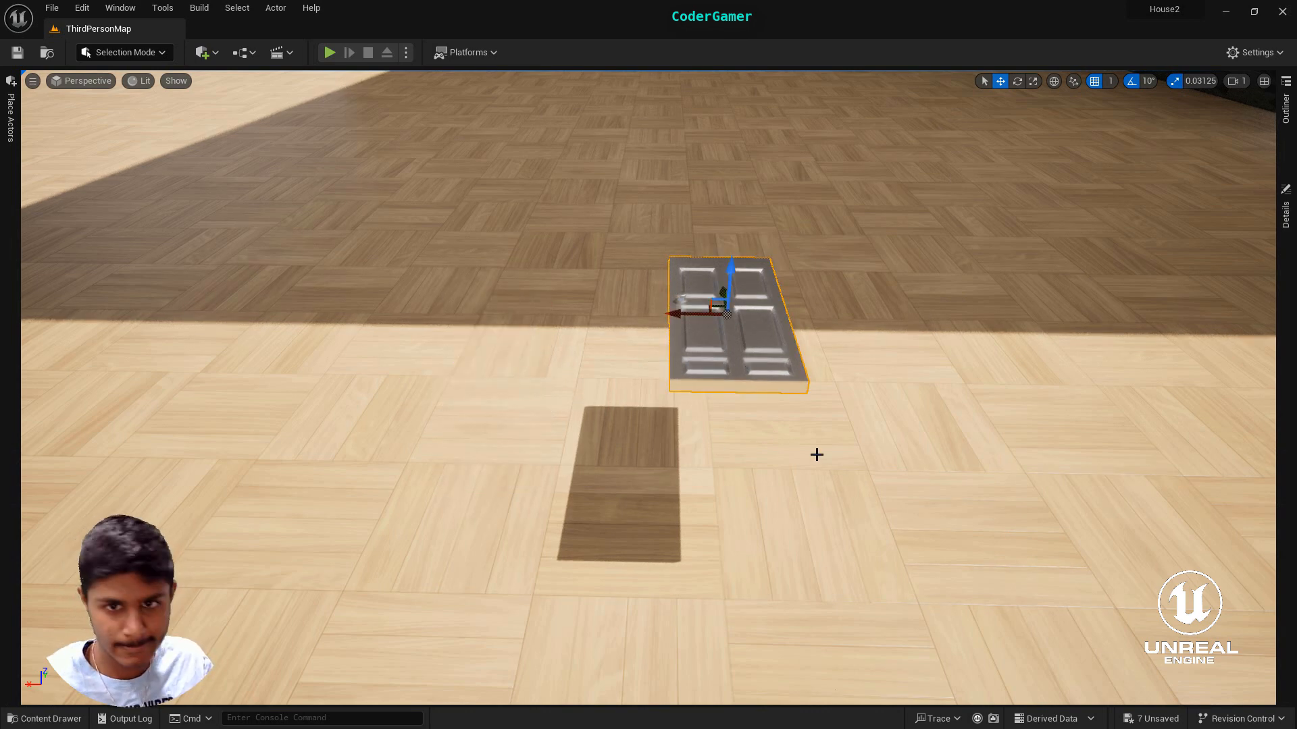
scroll(816, 455, "down", 10)
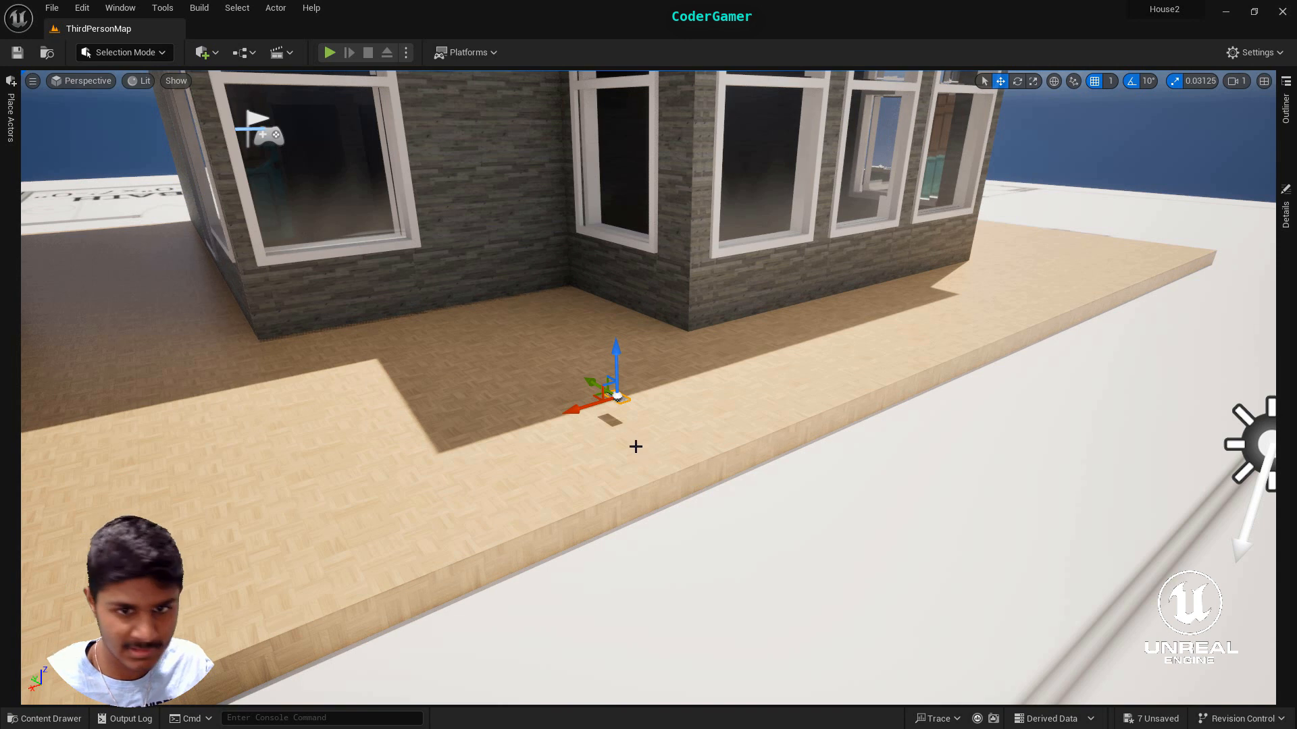
left_click(1017, 81)
left_click_drag(660, 392, 660, 413)
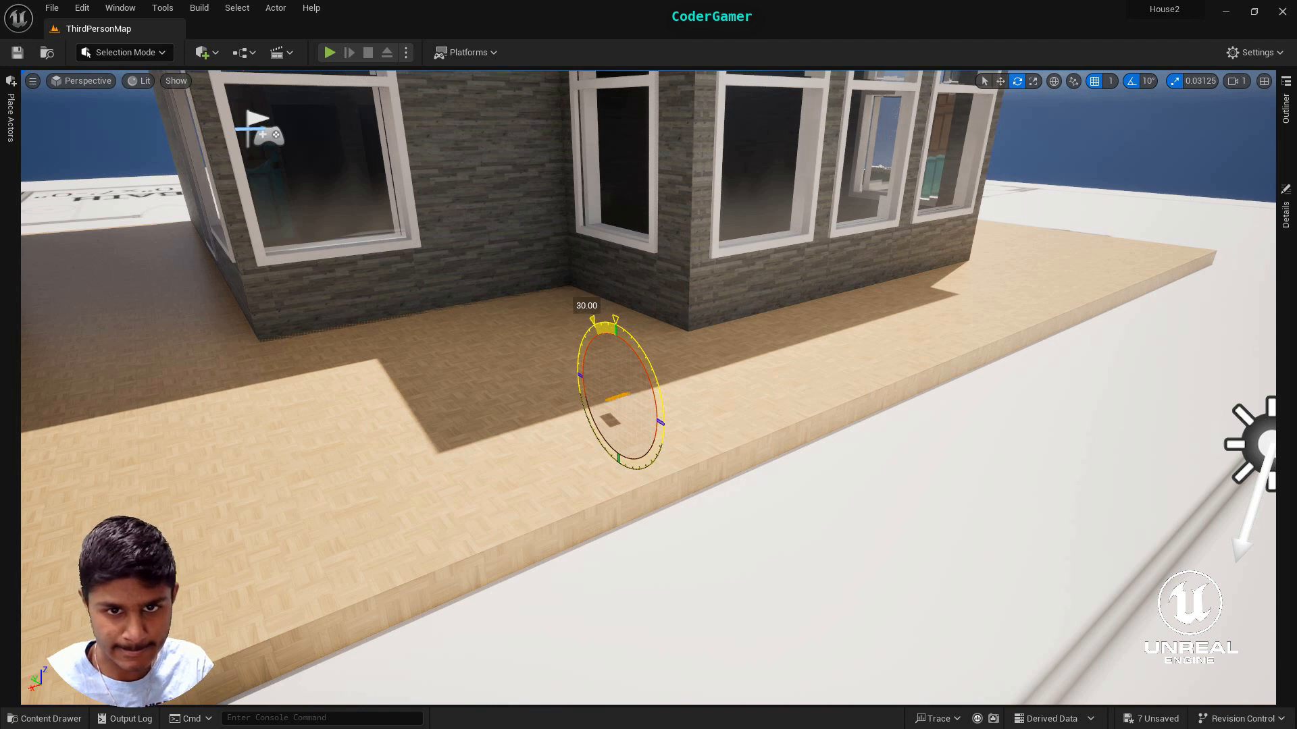
left_click_drag(593, 320, 574, 368)
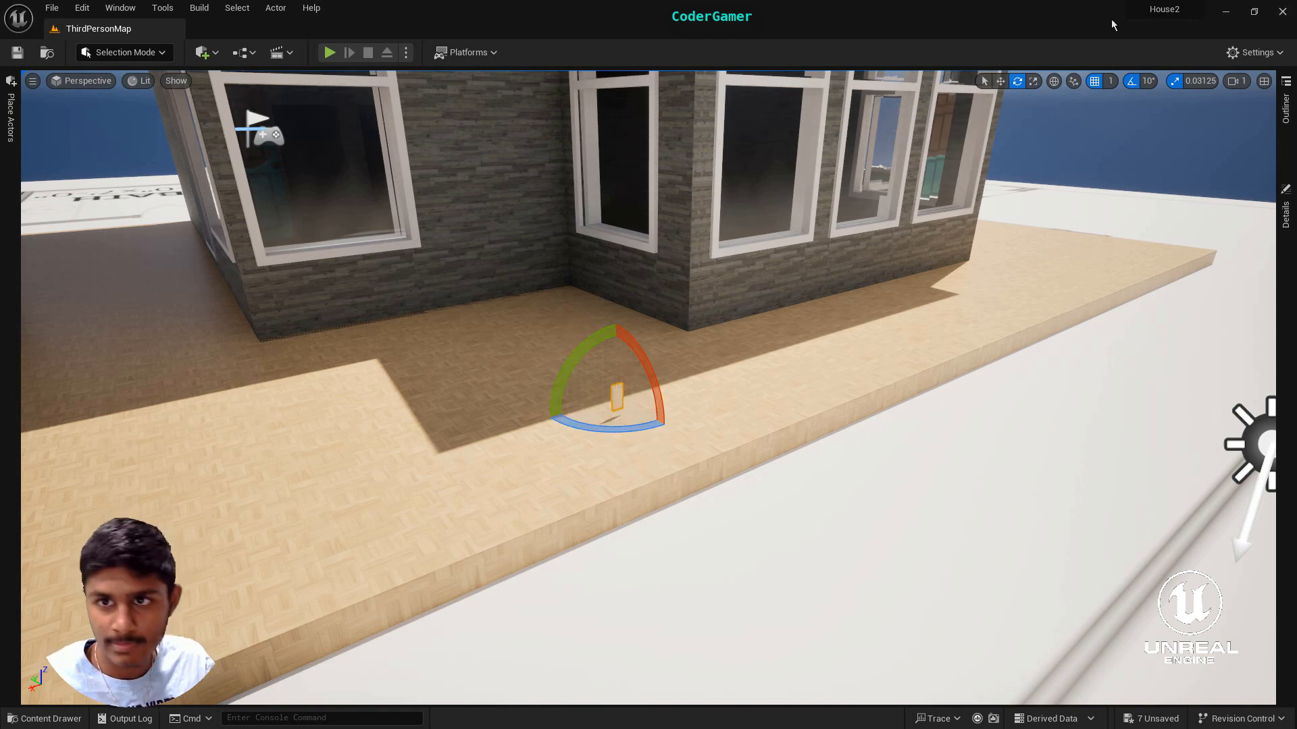
left_click(1032, 81)
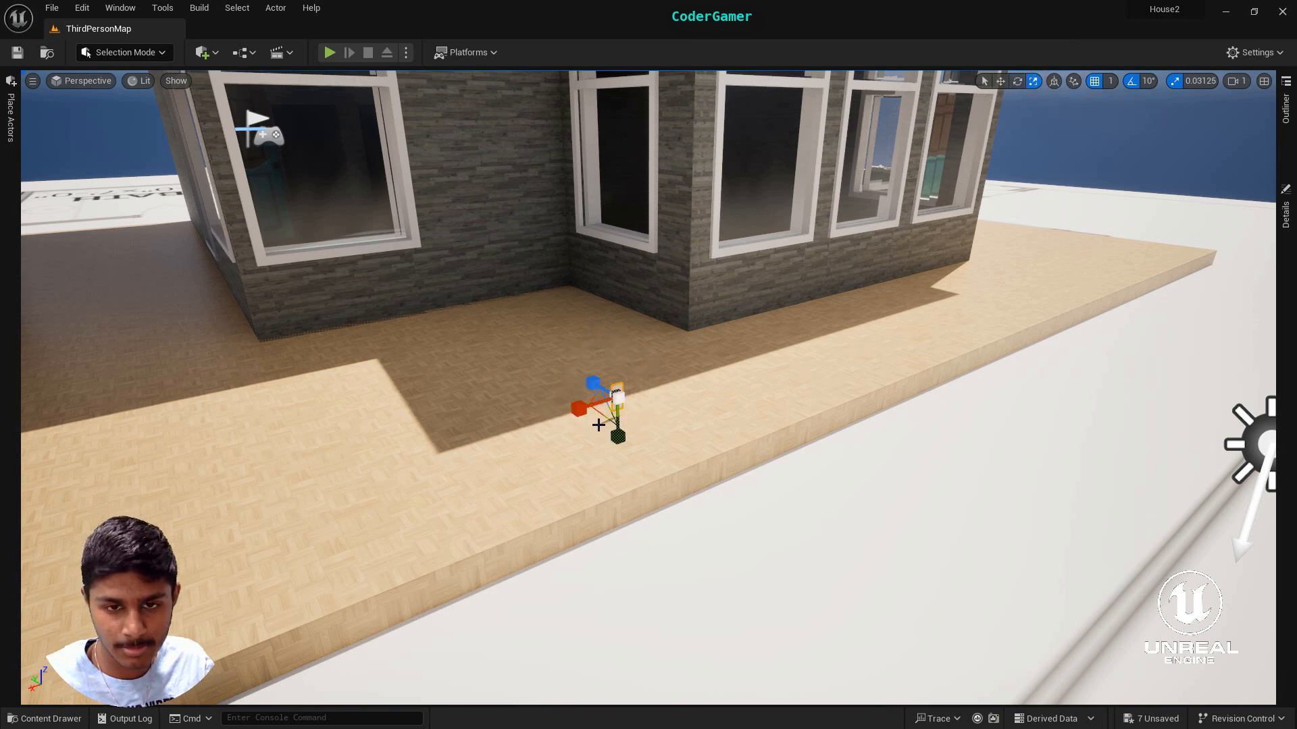
left_click_drag(579, 408, 645, 385)
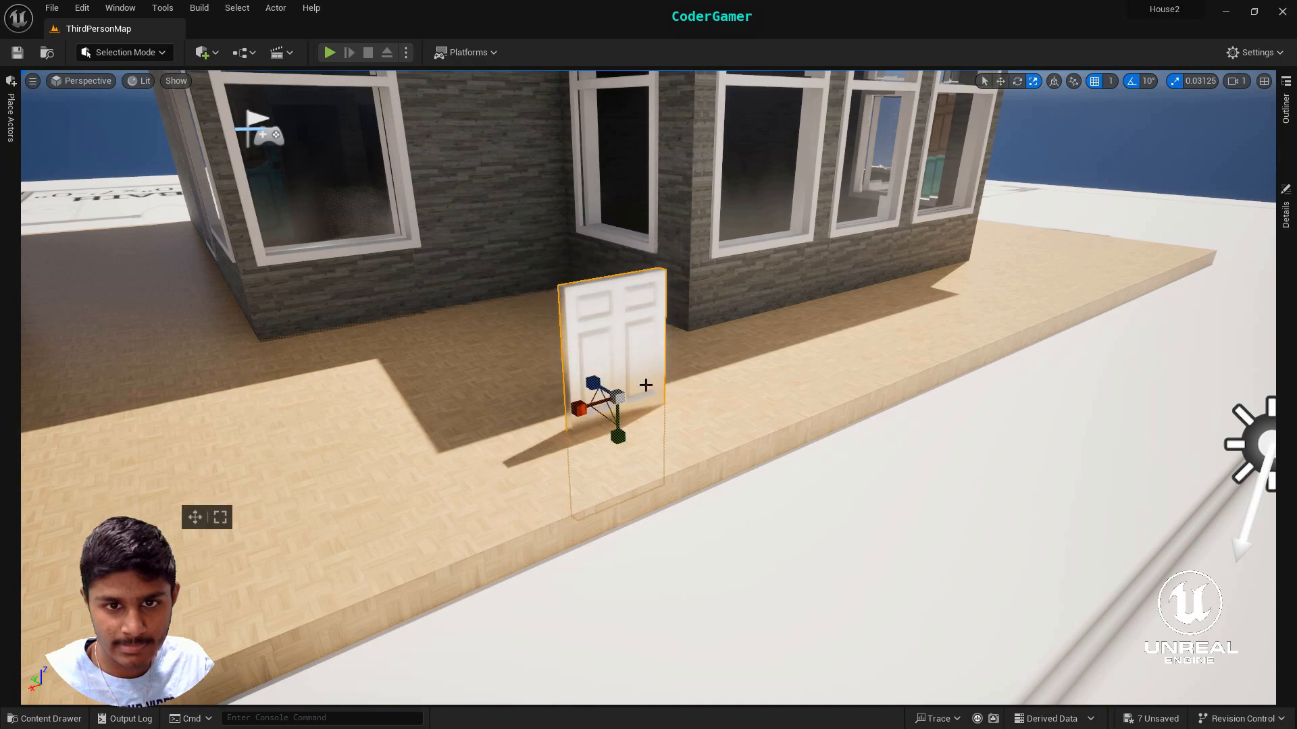
Raise the enlarged door out of the floor and move it through the outer wall into the house's room with the doorways
right_click_drag(765, 436, 761, 346)
key("w")
left_click(1001, 81)
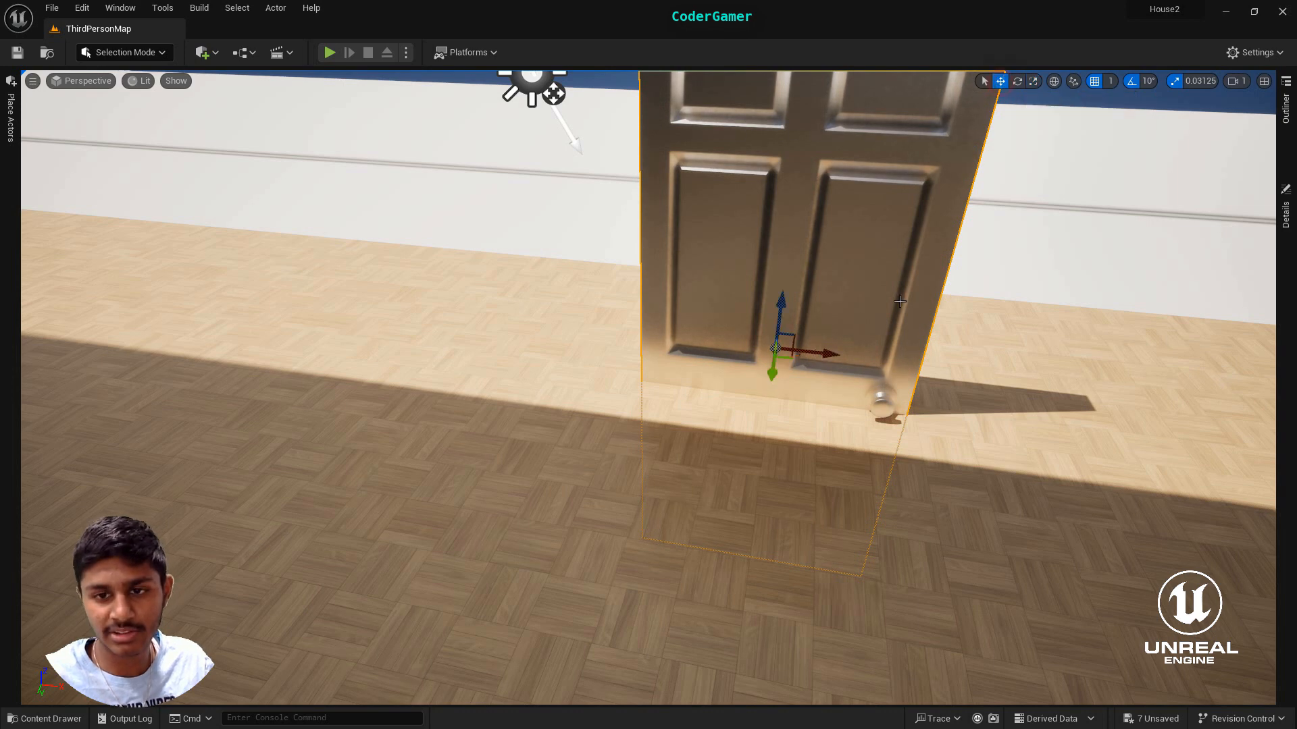
scroll(770, 147, "down", 3)
scroll(770, 147, "up", 2)
left_click_drag(770, 147, 676, 340)
right_click_drag(784, 223, 678, 289)
right_click_drag(267, 392, 434, 337)
left_click_drag(650, 311, 30, 294)
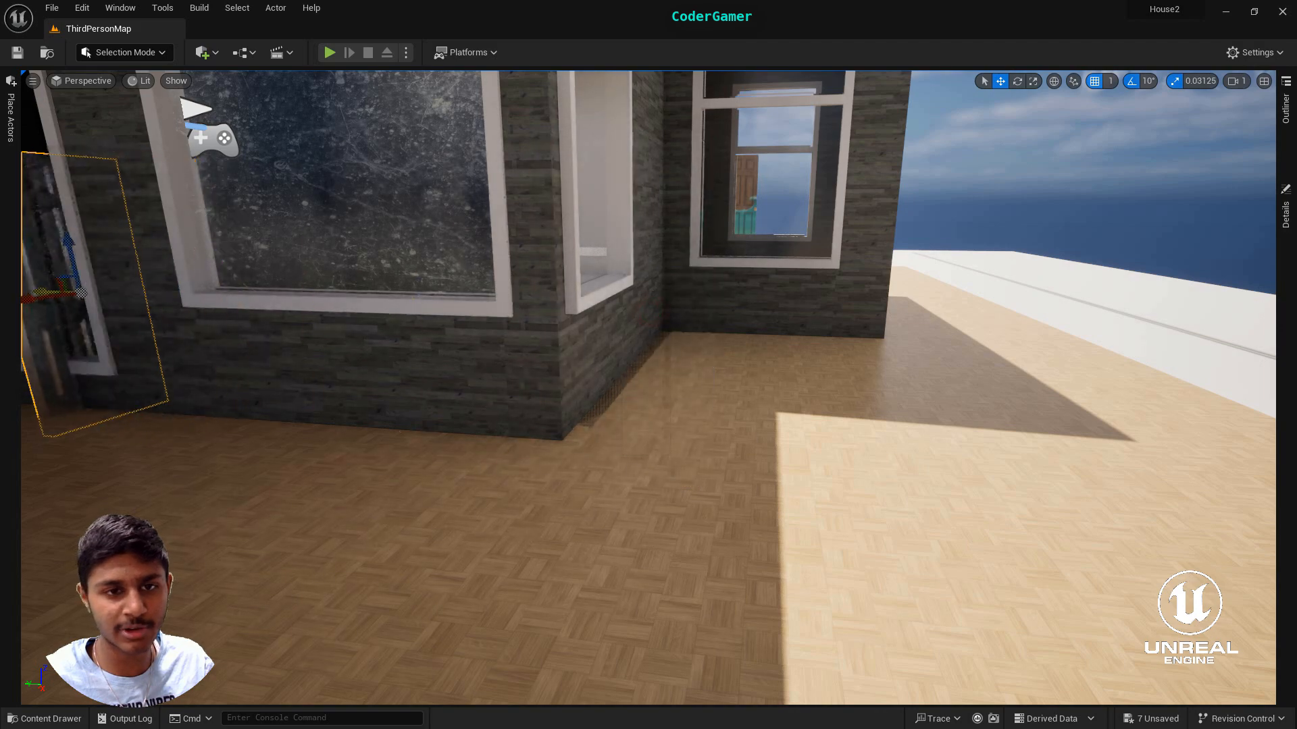
mouse_move(519, 363)
right_mouse_down()
mouse_move(338, 354)
mouse_move(594, 418)
mouse_move(519, 363)
right_mouse_up()
left_click_drag(778, 468, 688, 383)
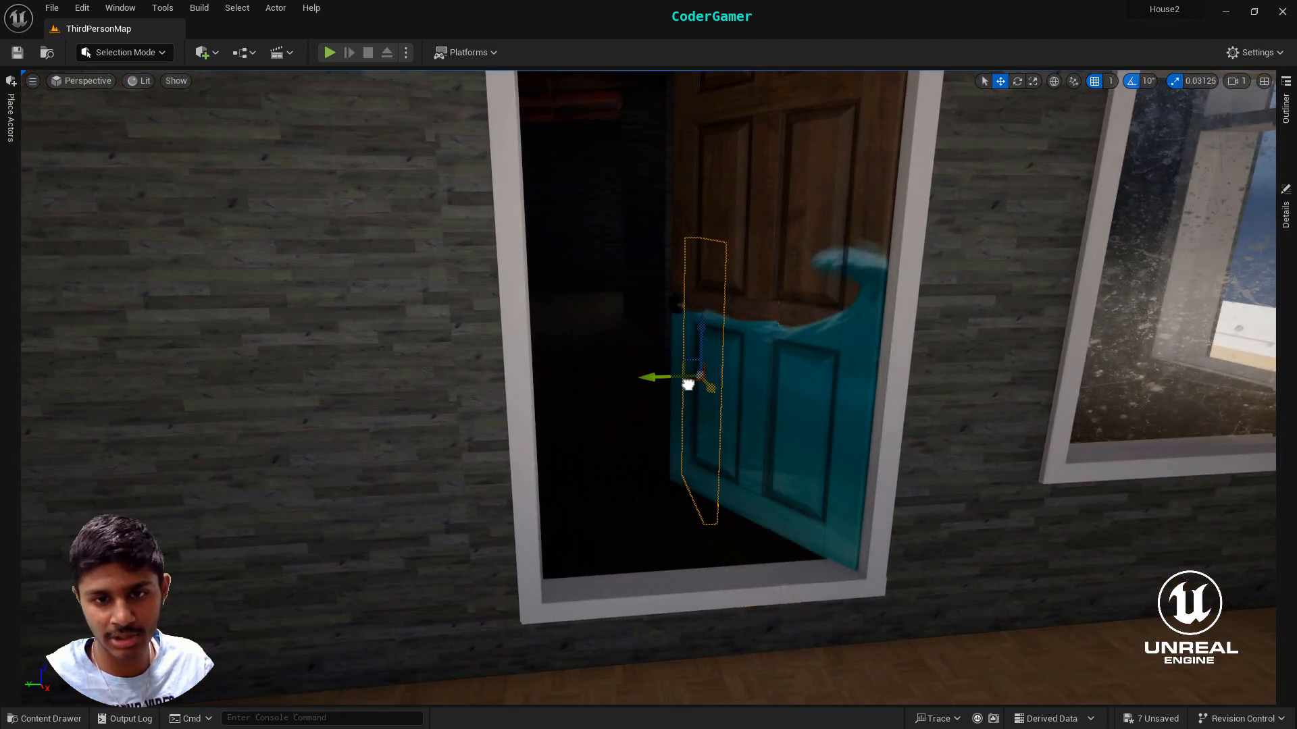
Delete the old teal-and-wood door and the second old object near the doorways inside the house
left_click(796, 364)
key("Delete")
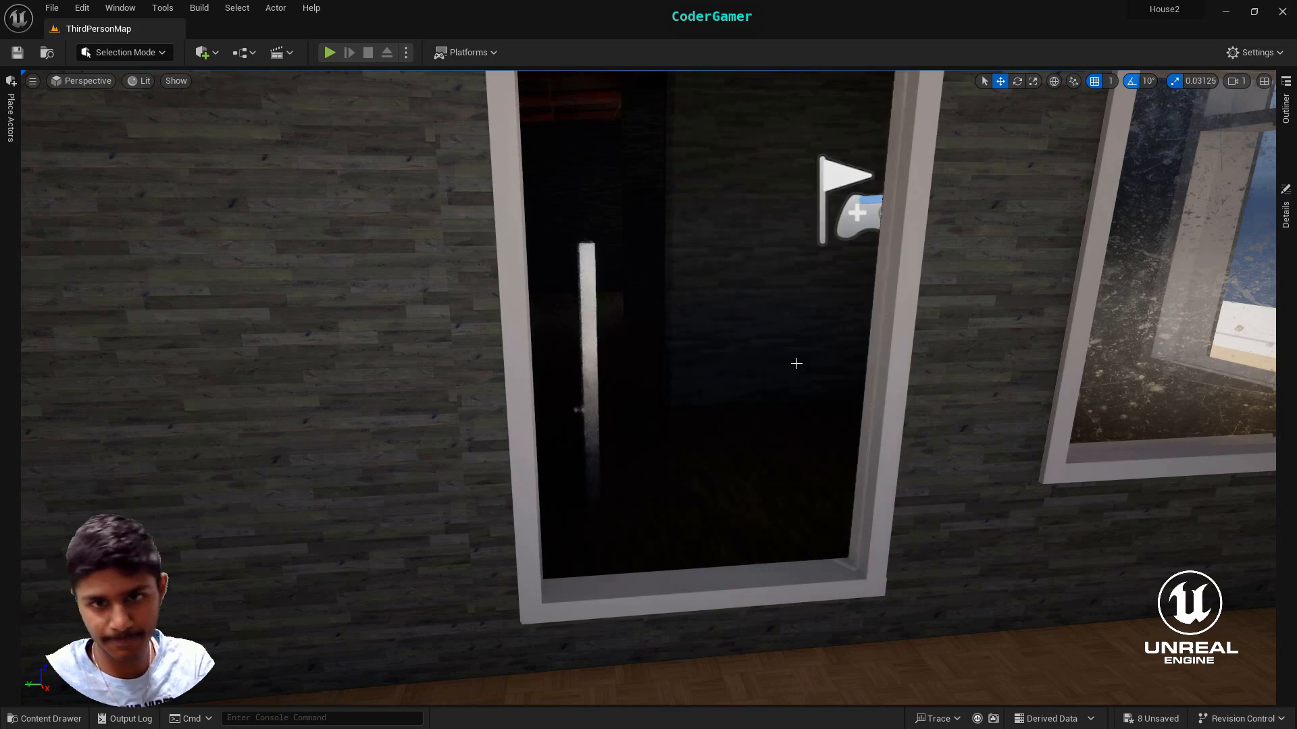
right_click_drag(699, 469, 534, 398)
left_click(929, 500)
key("Delete")
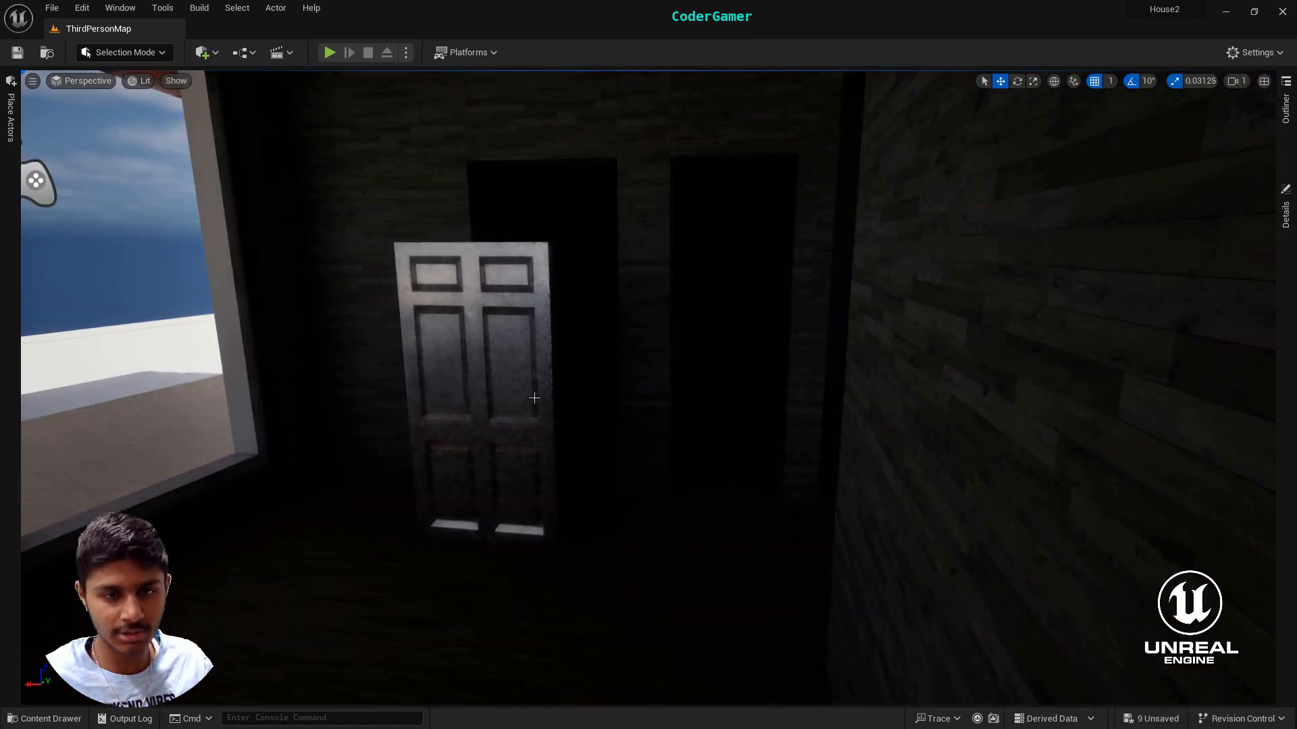
Shift the new door back toward the wall with the empty doorways
right_click_drag(664, 411, 704, 379)
left_click_drag(684, 490, 681, 448)
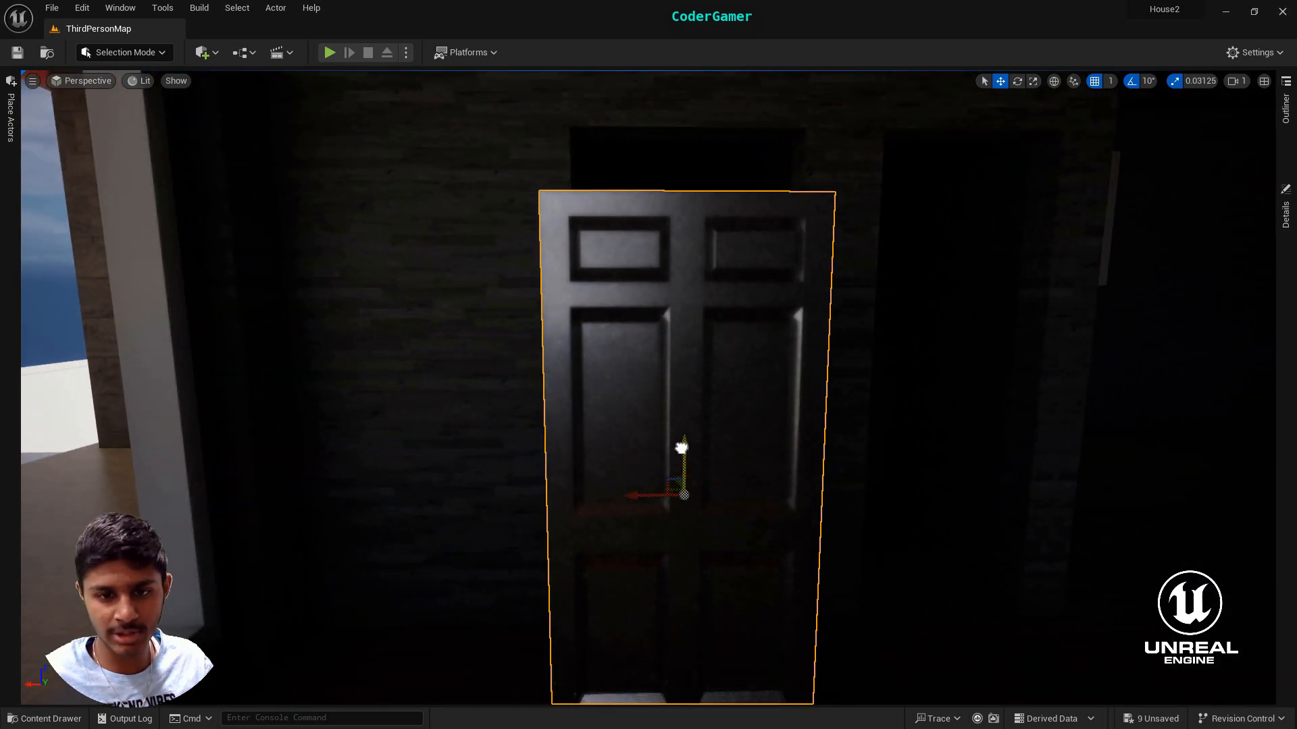
right_click_drag(687, 496, 823, 482)
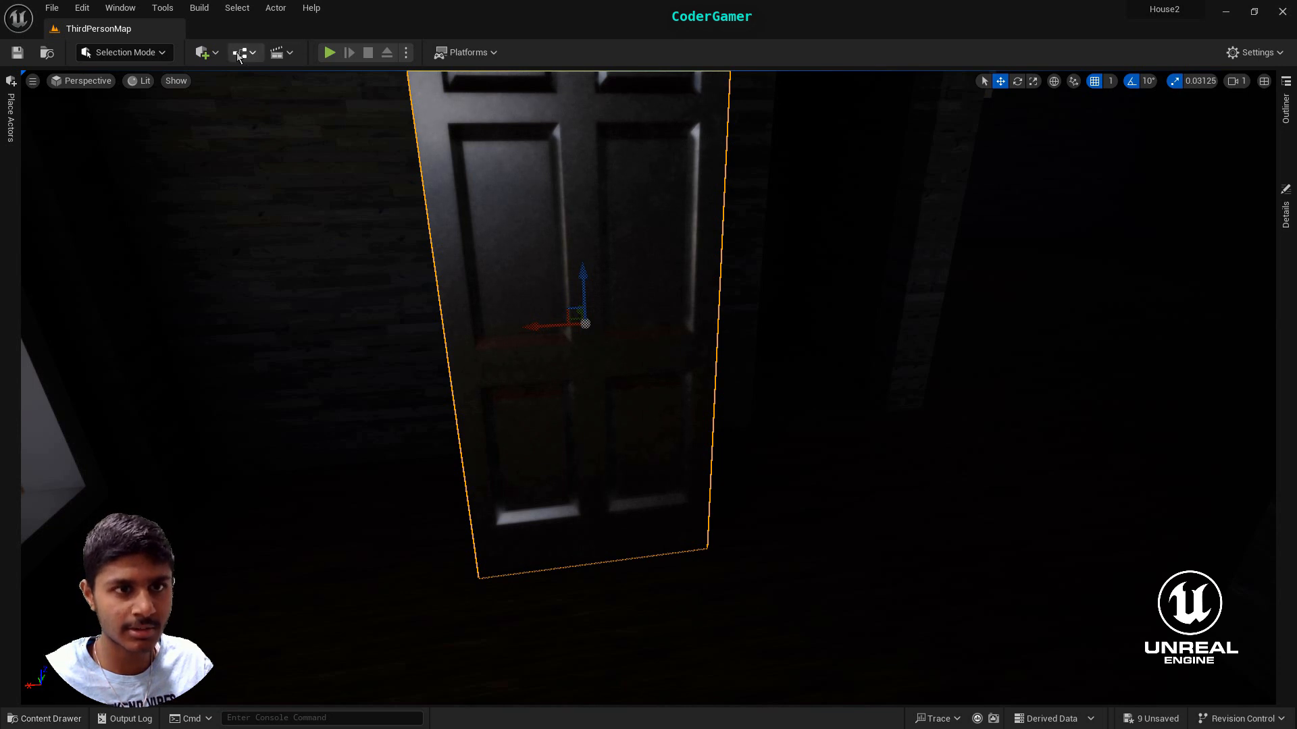
Add a Point Light inside the dark room and raise it above the floor near the doorways
left_click(970, 384)
left_click(202, 52)
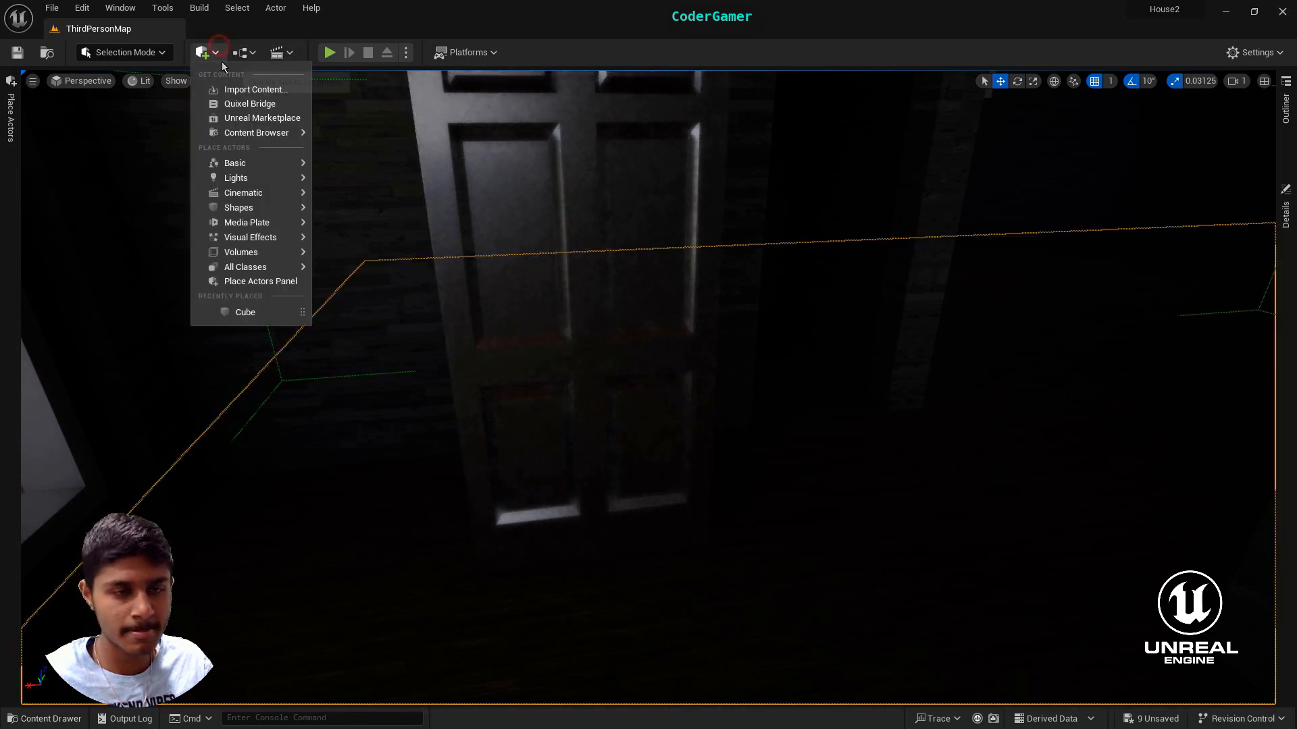
mouse_move(257, 197)
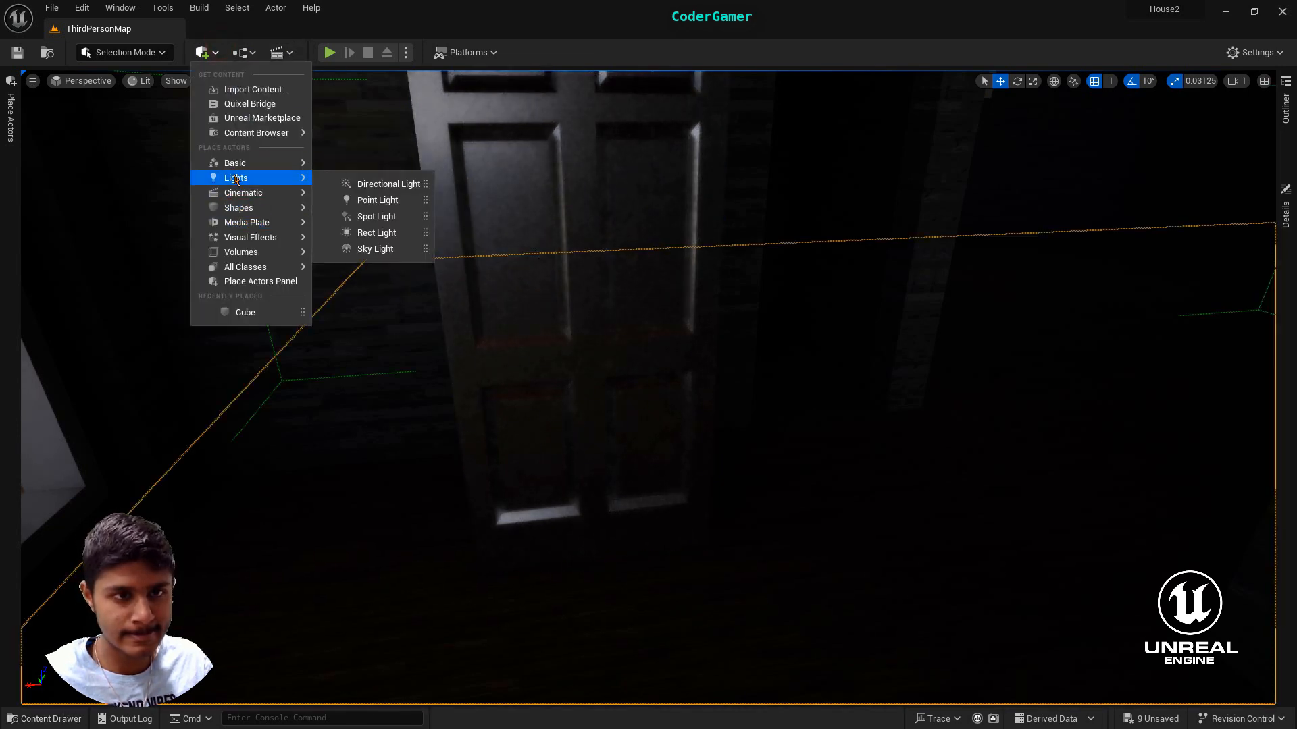
left_click_drag(371, 196, 965, 449)
mouse_move(977, 334)
left_mouse_down()
mouse_move(983, 88)
mouse_move(977, 334)
left_mouse_up()
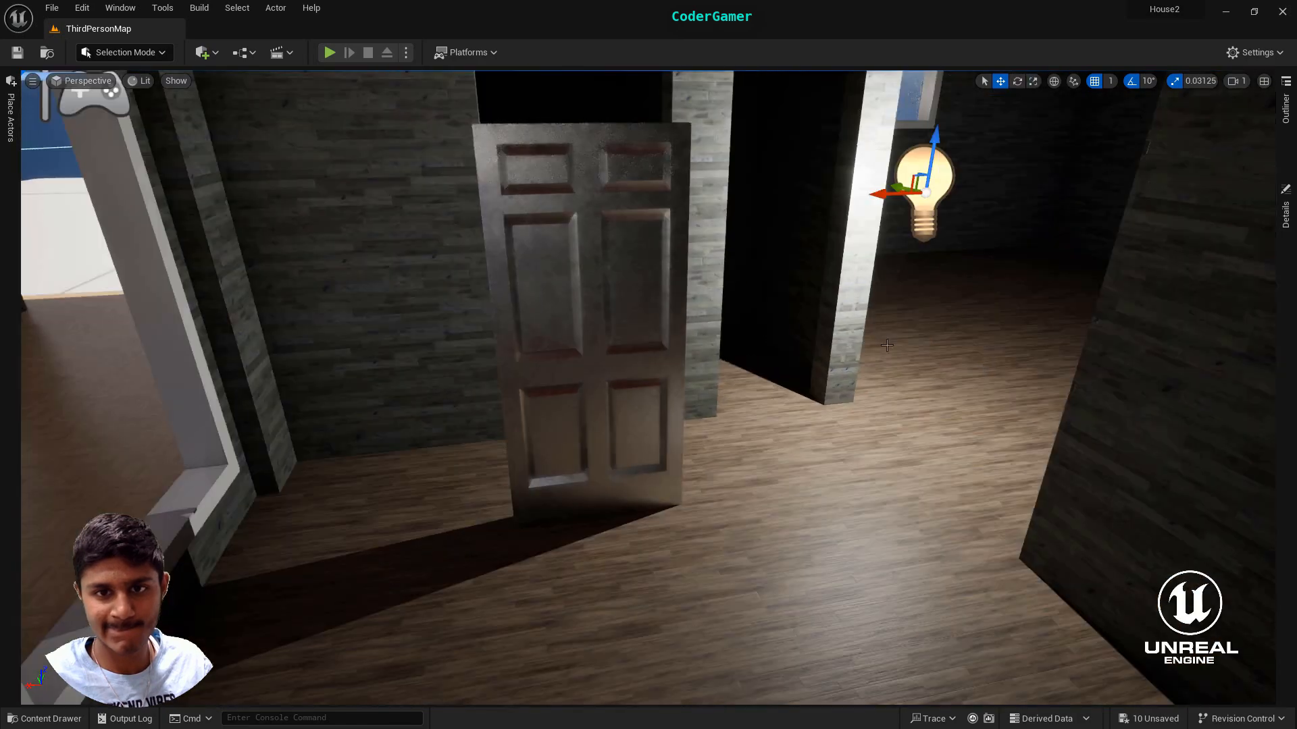
Move the new door into the doorway nearest the point light and align its edge with the door opening
left_click(559, 346)
right_click_drag(558, 346, 1002, 412)
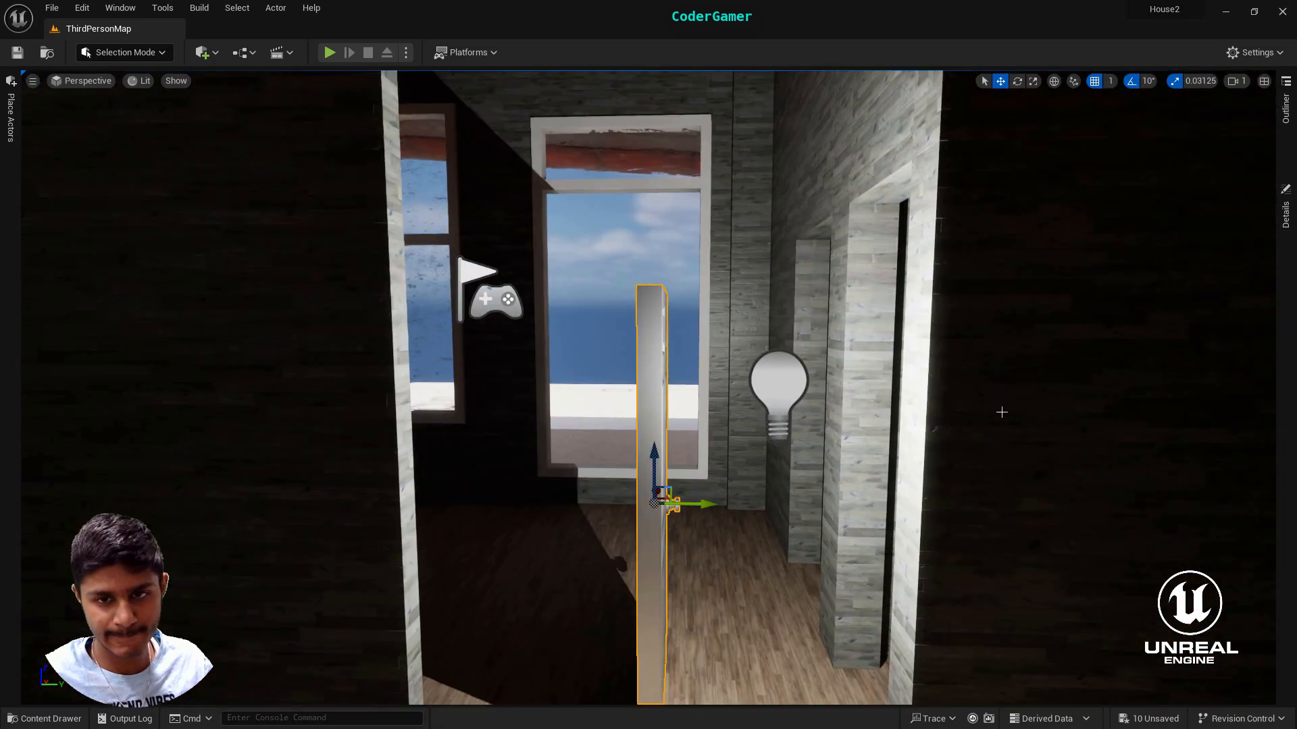
left_click_drag(707, 507, 924, 533)
right_click_drag(922, 553, 681, 478)
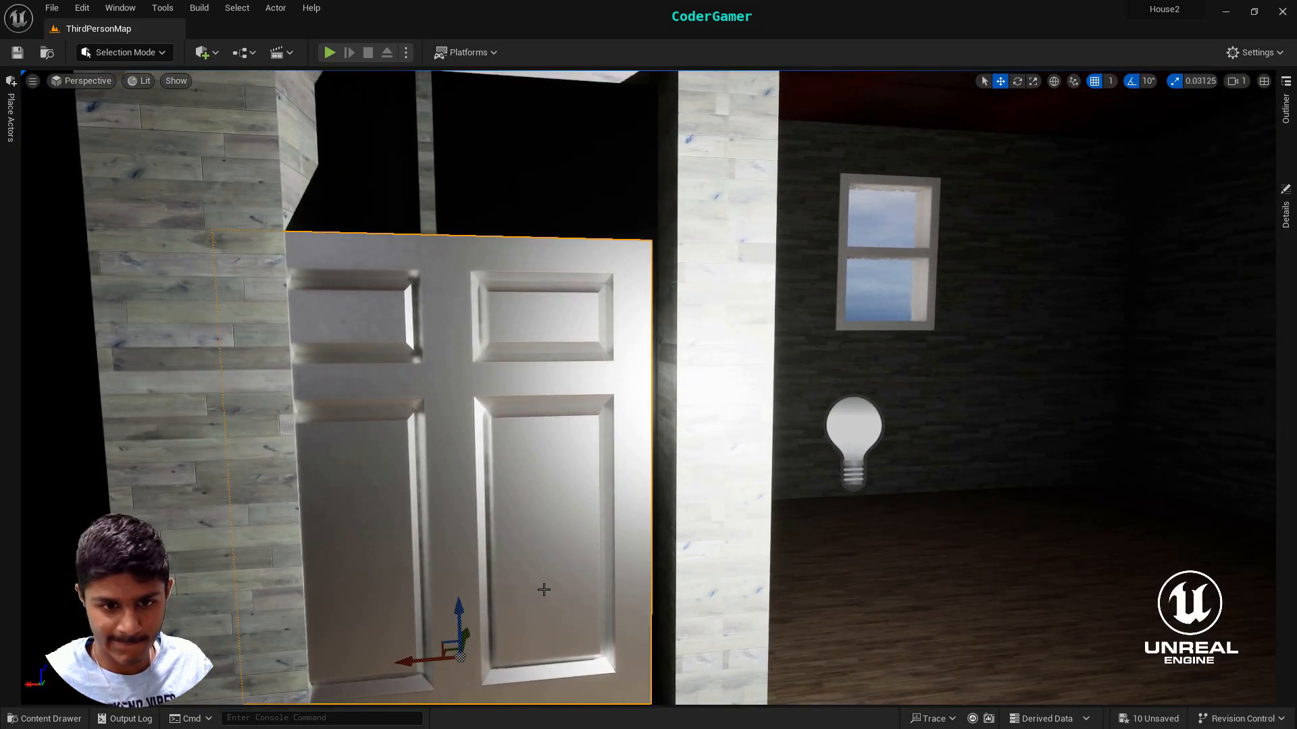
left_click_drag(406, 659, 433, 658)
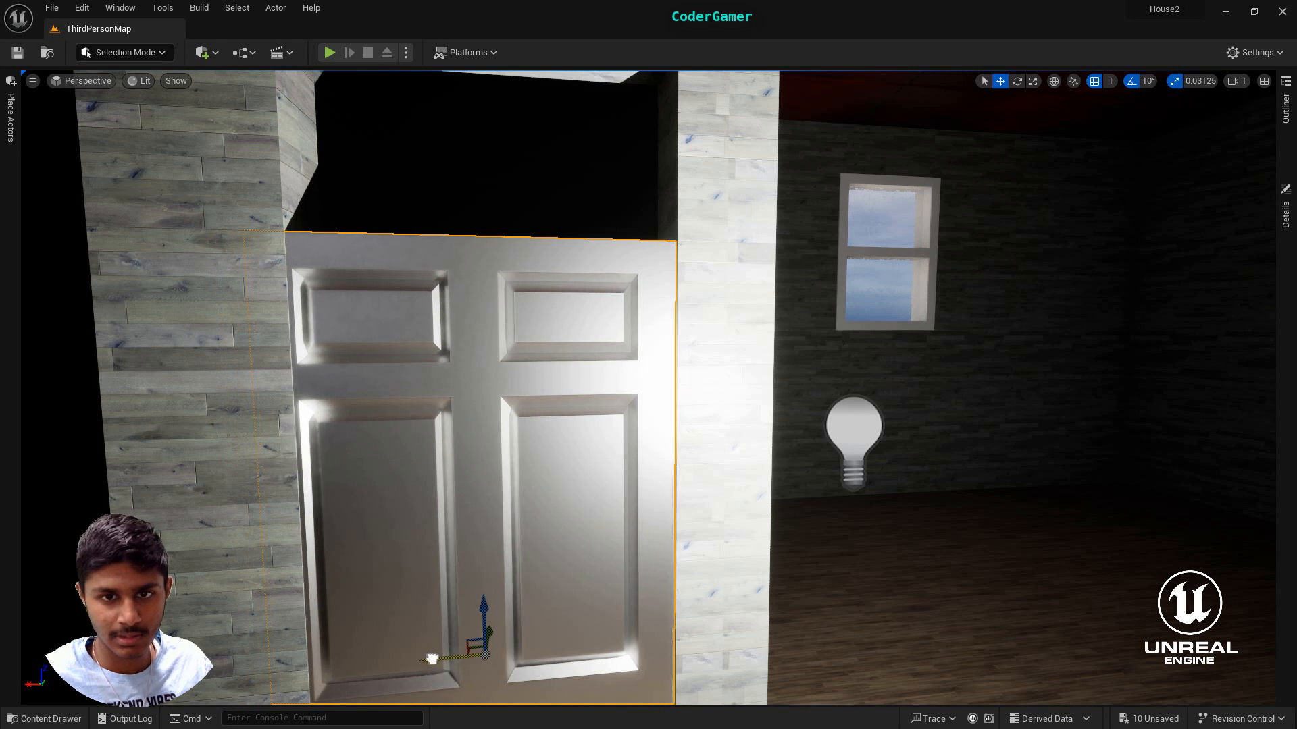
Adjust the door's width and sideways position so it fits between the two sides of the doorway
left_click(1033, 81)
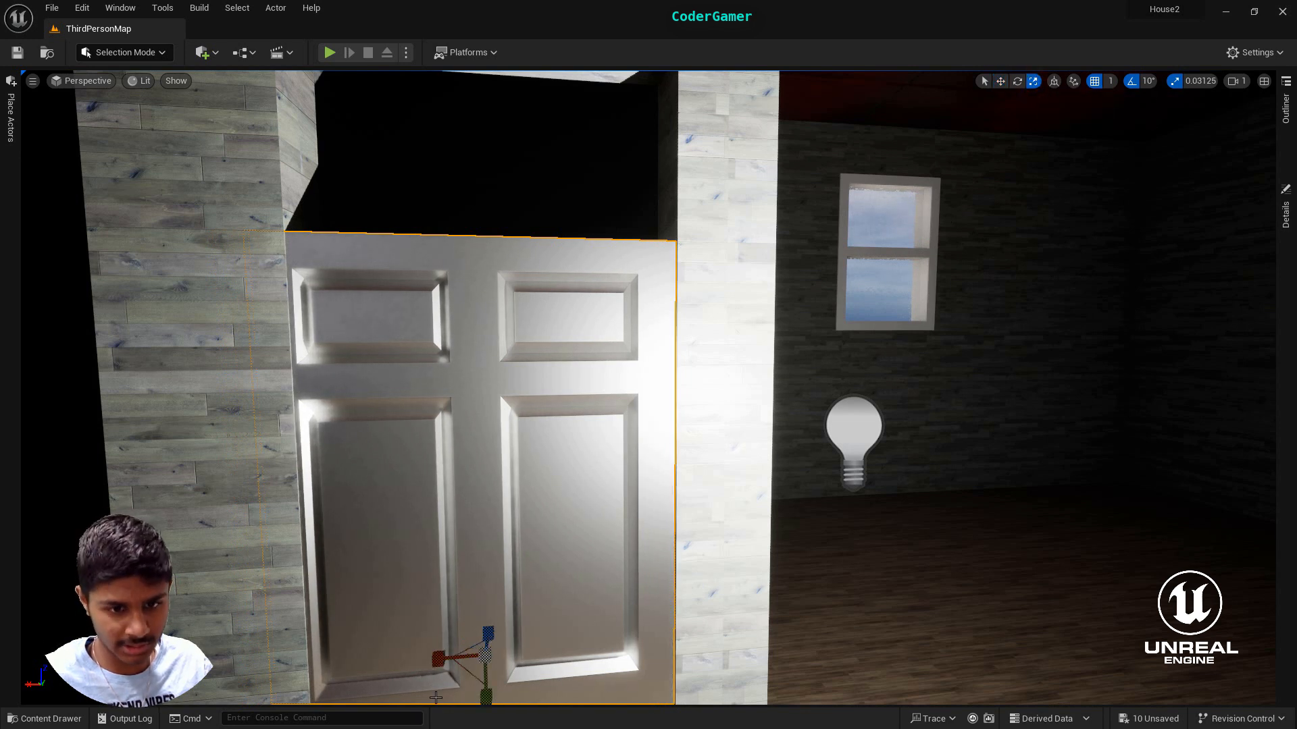
mouse_move(433, 665)
left_mouse_down()
mouse_move(407, 666)
mouse_move(465, 644)
mouse_move(458, 672)
left_mouse_up()
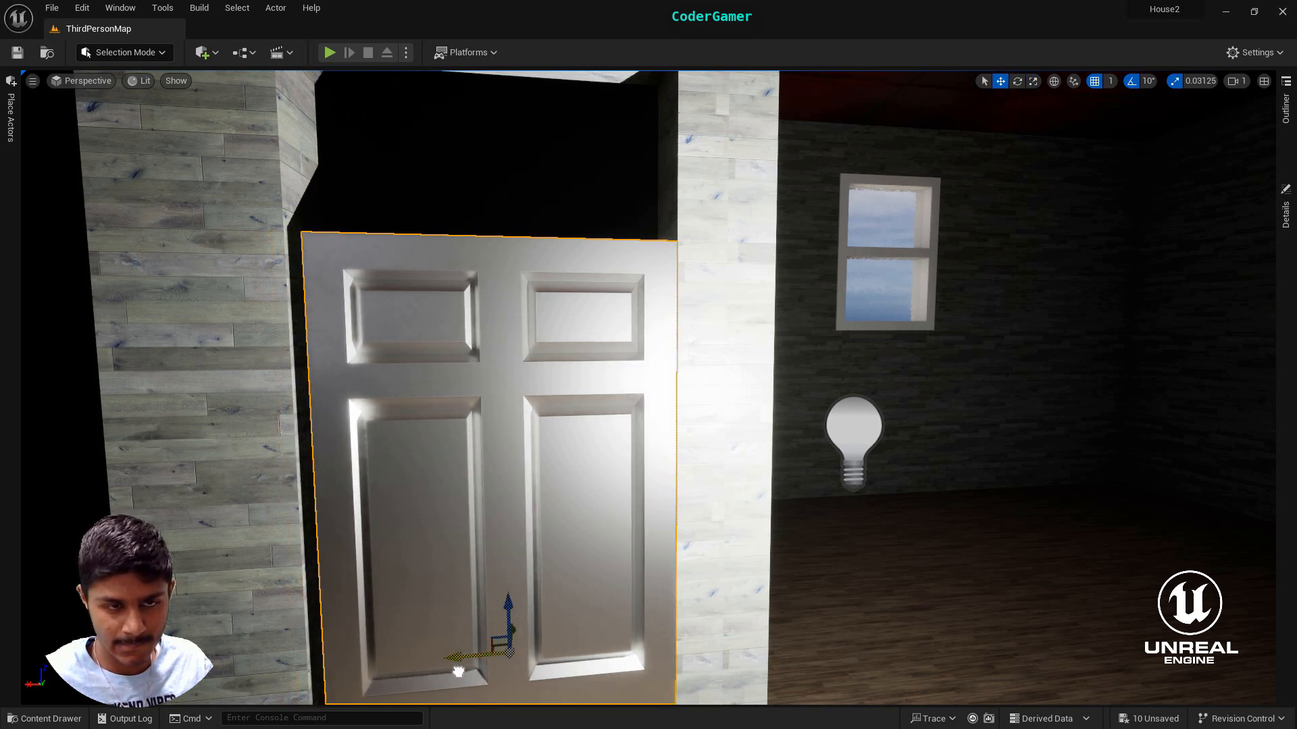
left_click(1032, 84)
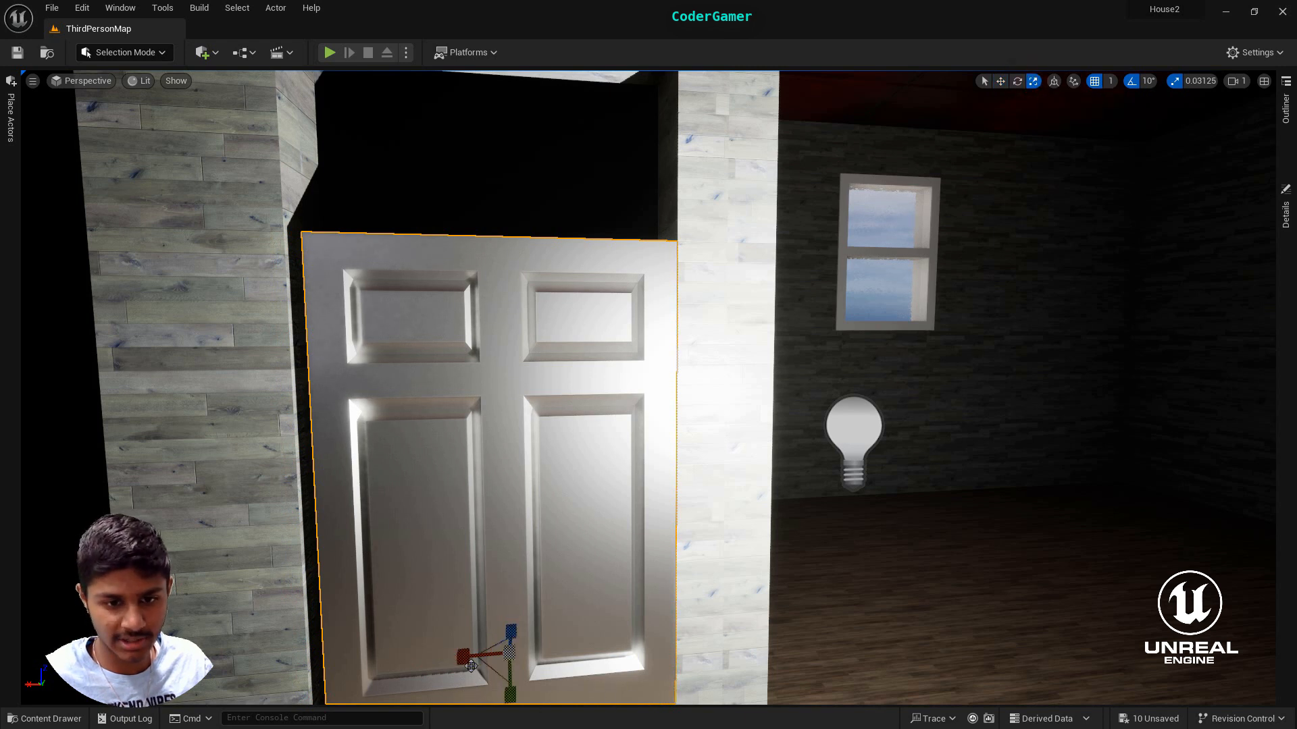
left_click_drag(470, 665, 444, 659)
left_click(1001, 82)
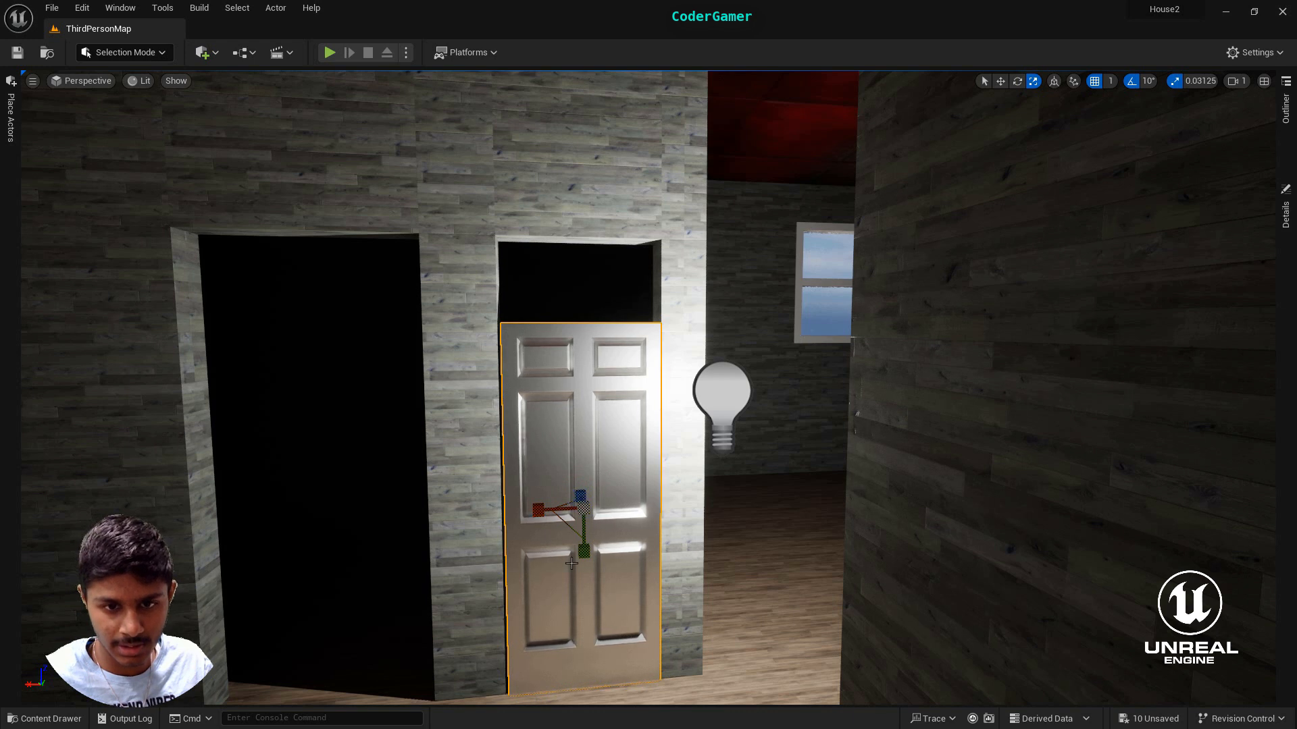
Stretch the door's height and shift it upward so it fills the doorway from floor to lintel
left_click_drag(584, 551, 584, 531)
left_click(1001, 82)
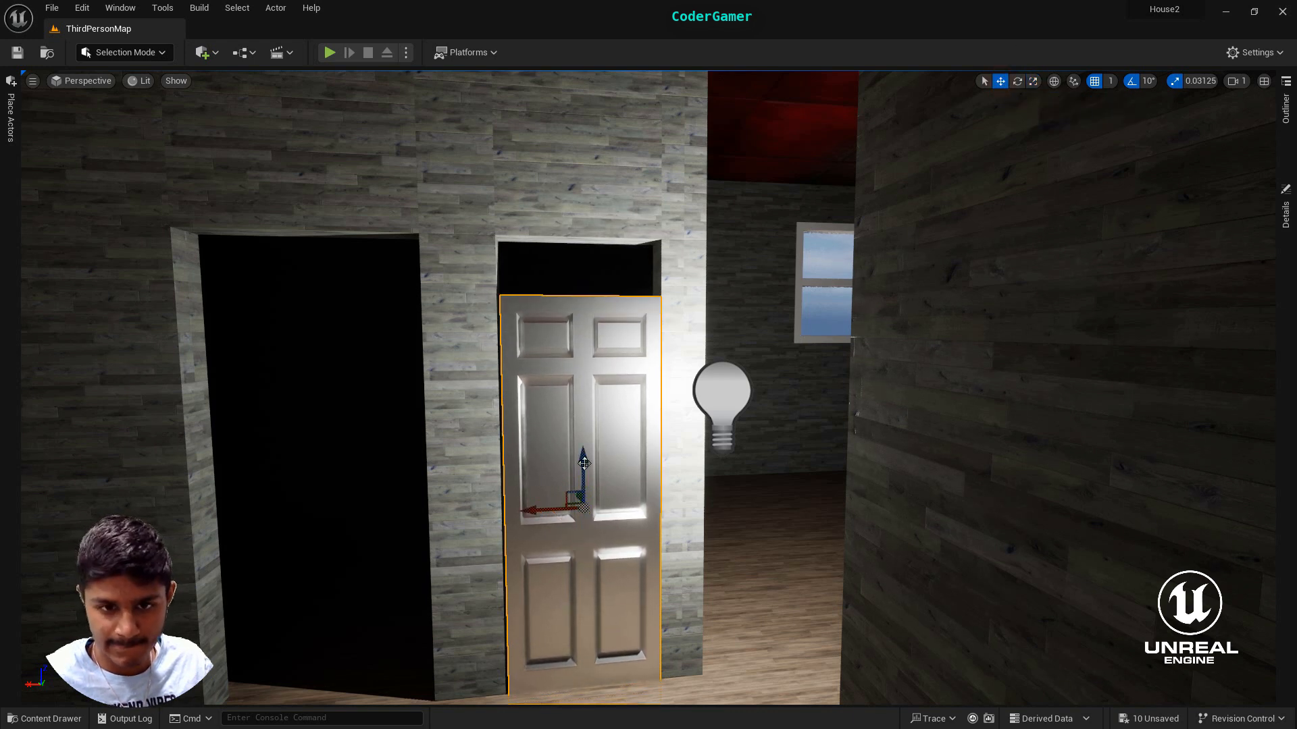
left_click_drag(583, 463, 571, 420)
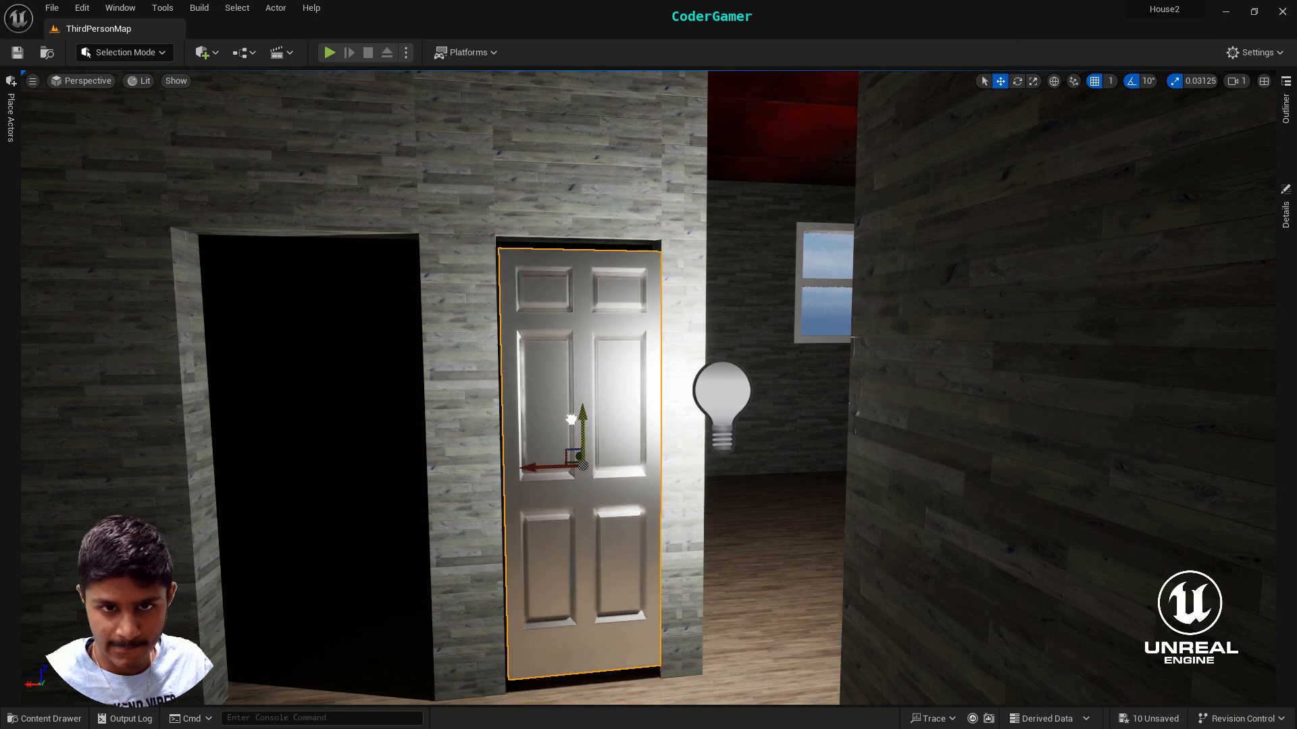
left_click(1033, 82)
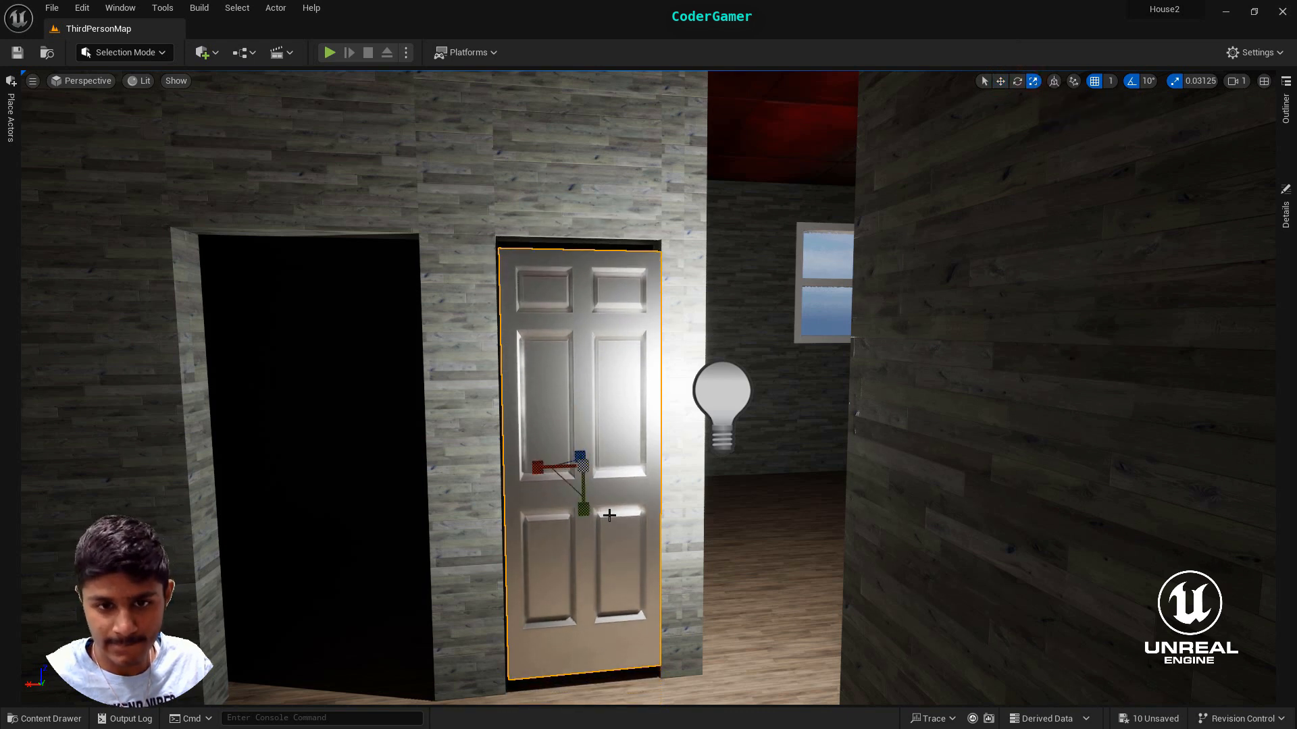
left_click_drag(584, 510, 583, 524)
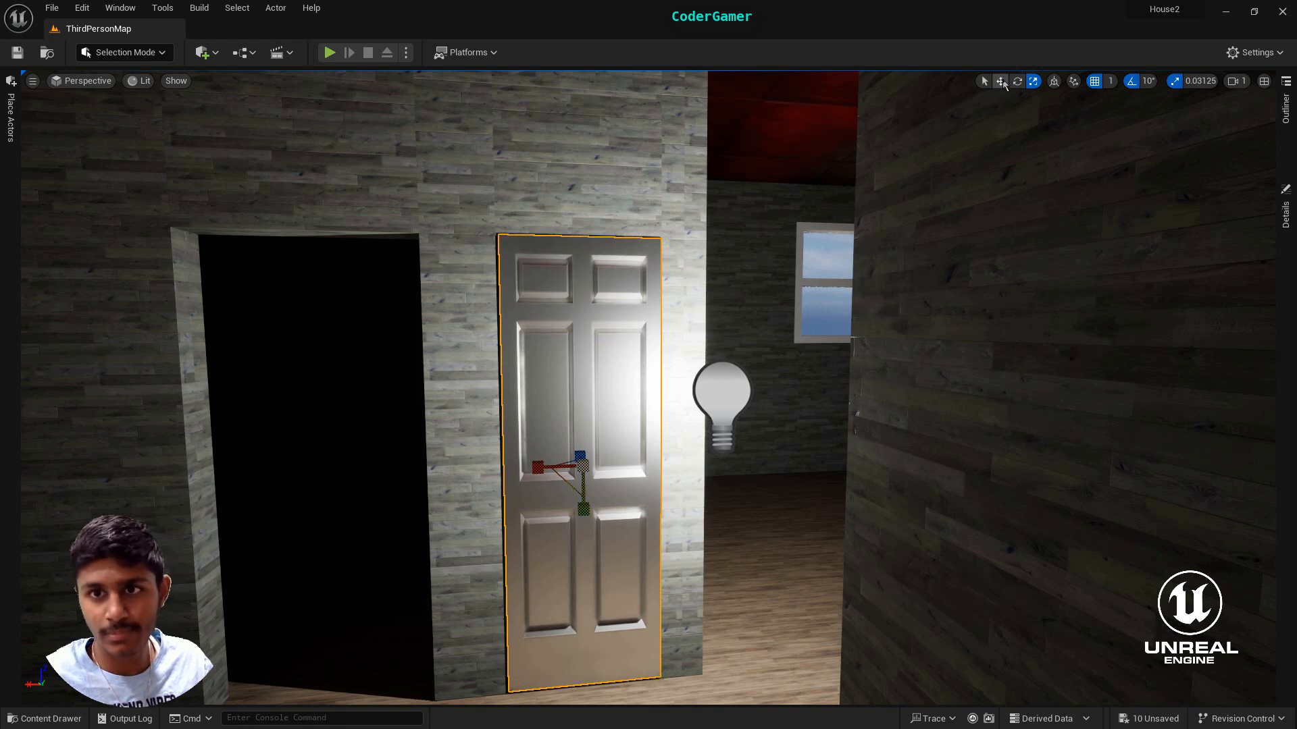
left_click(1002, 82)
left_click_drag(584, 415, 585, 412)
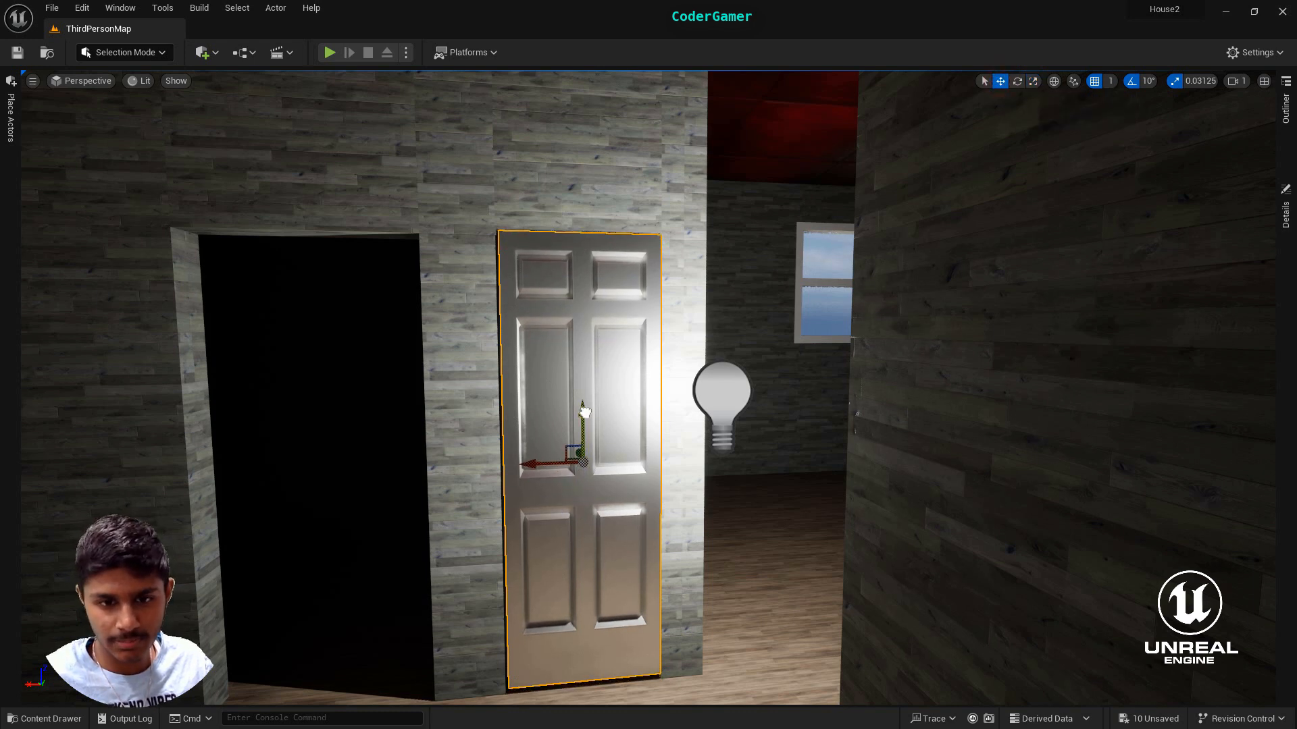
Turn the door half a turn about its vertical axis so the knob faces into the lit room
left_click(1017, 83)
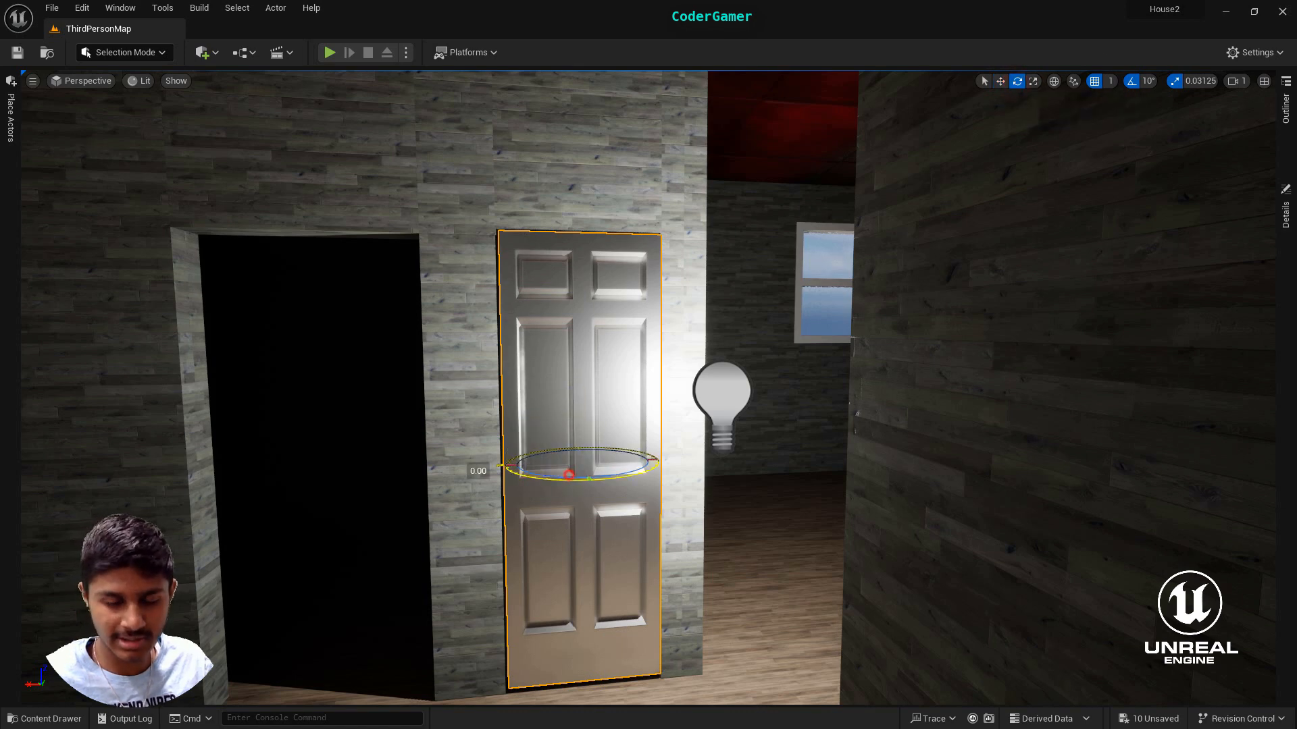
left_click_drag(569, 475, 680, 462)
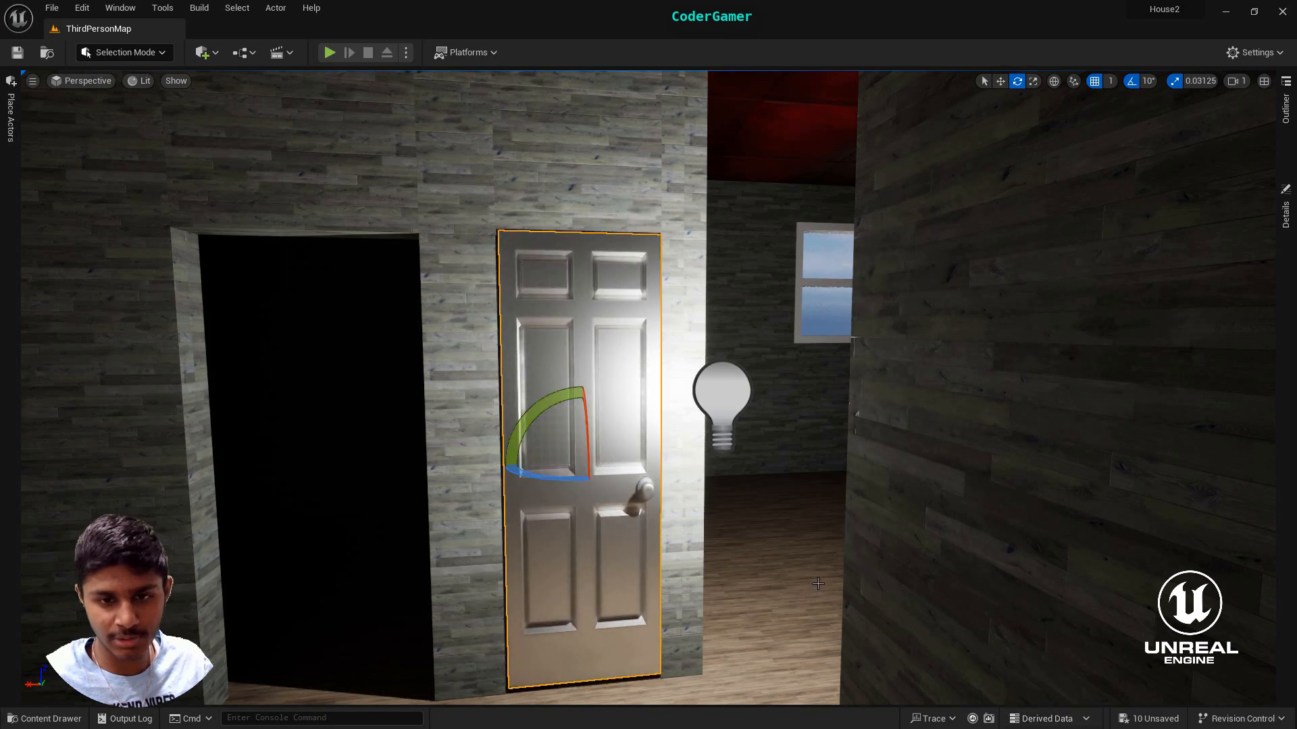
Play the level and walk the character up to the newly fitted door
key("alt+p")
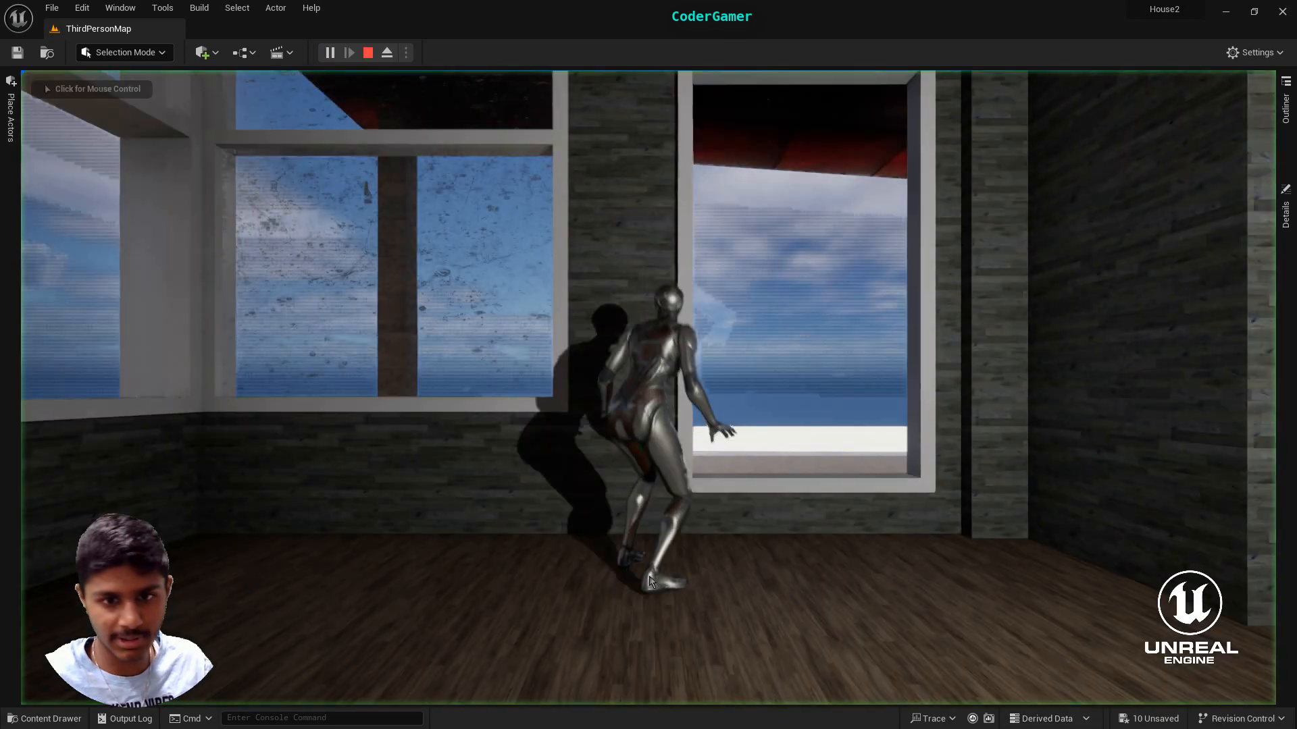
key("w")
key("d")
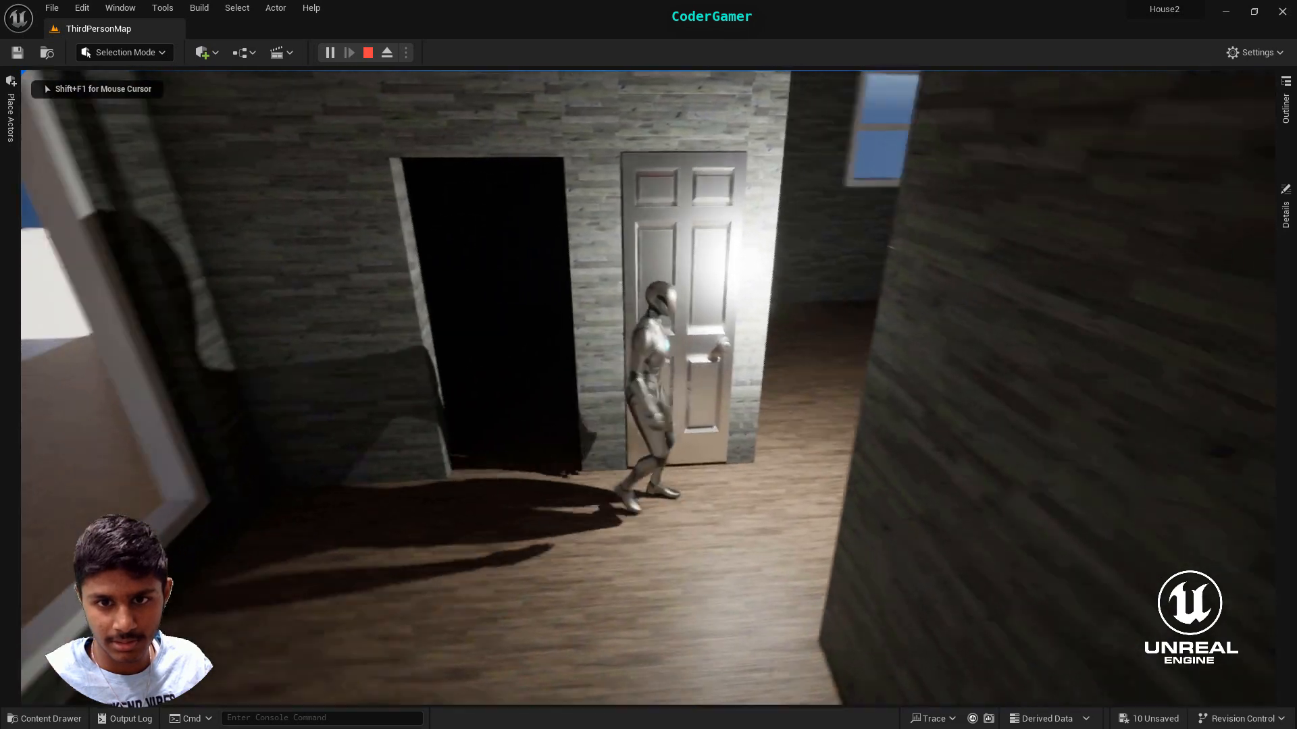
Walk the character around the fitted door and the neighbouring doorway, and end the play session
key("w")
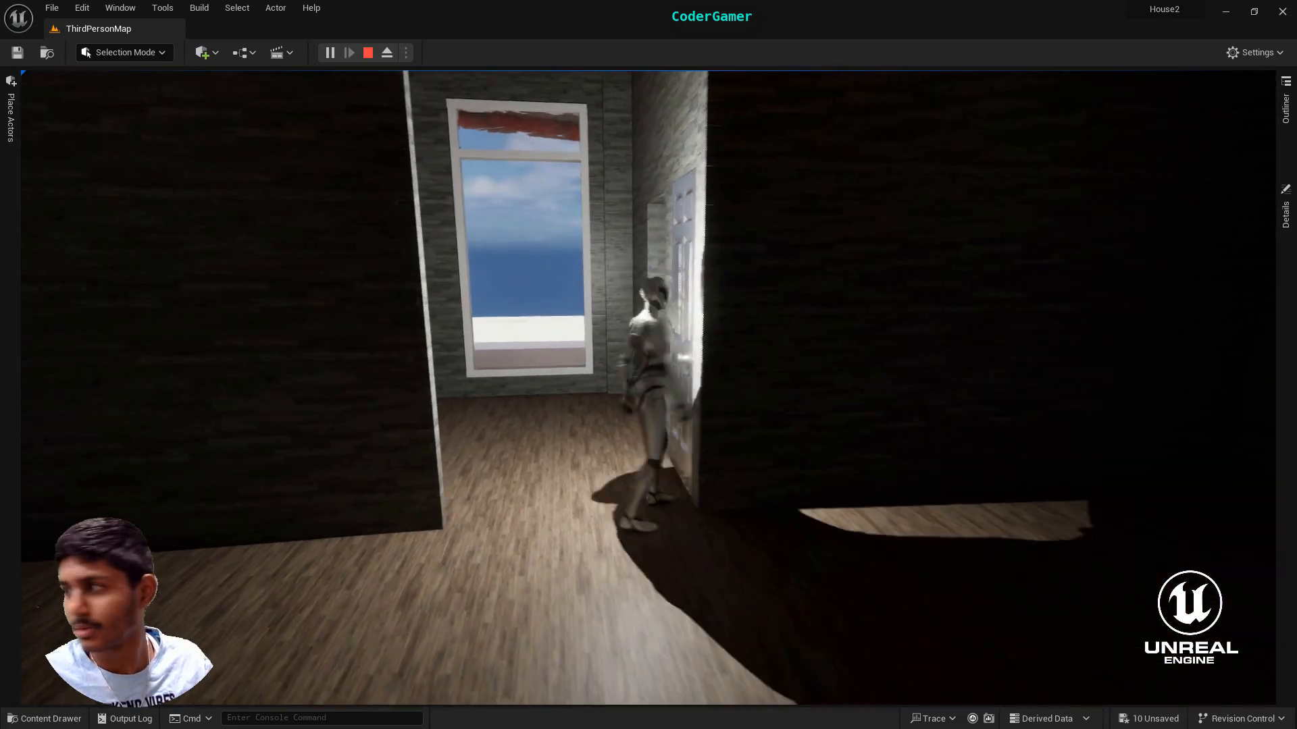
key("s")
key("d")
key("w")
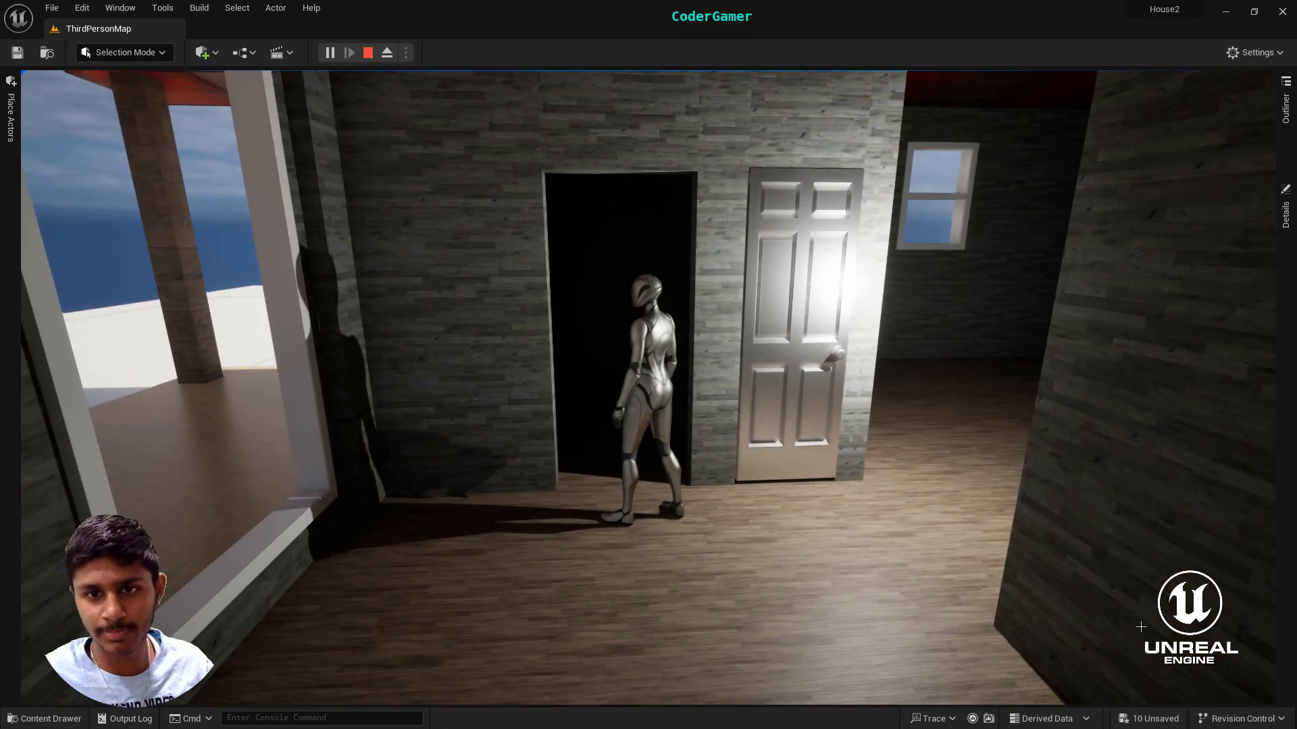
key("Escape")
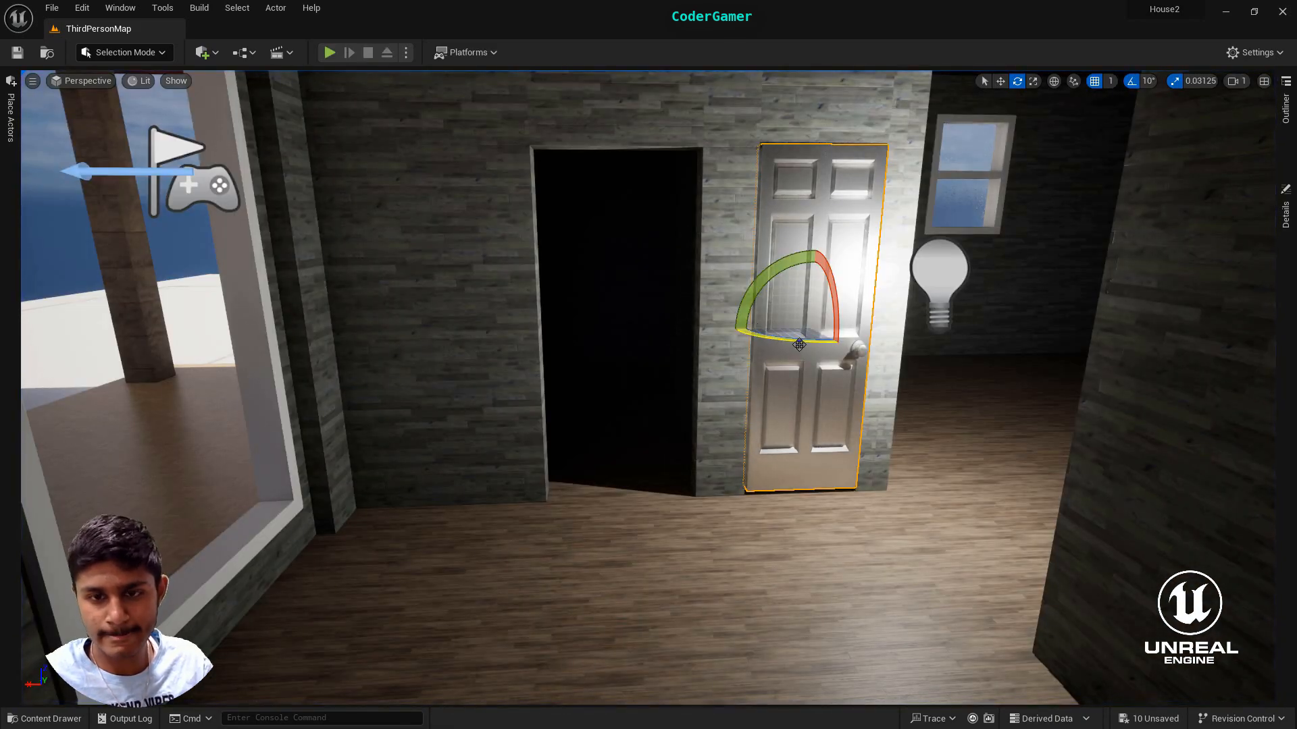
Swing the door partly open about its vertical axis and shift it so its hinge edge sits against the doorway's side
left_click_drag(799, 345, 795, 343)
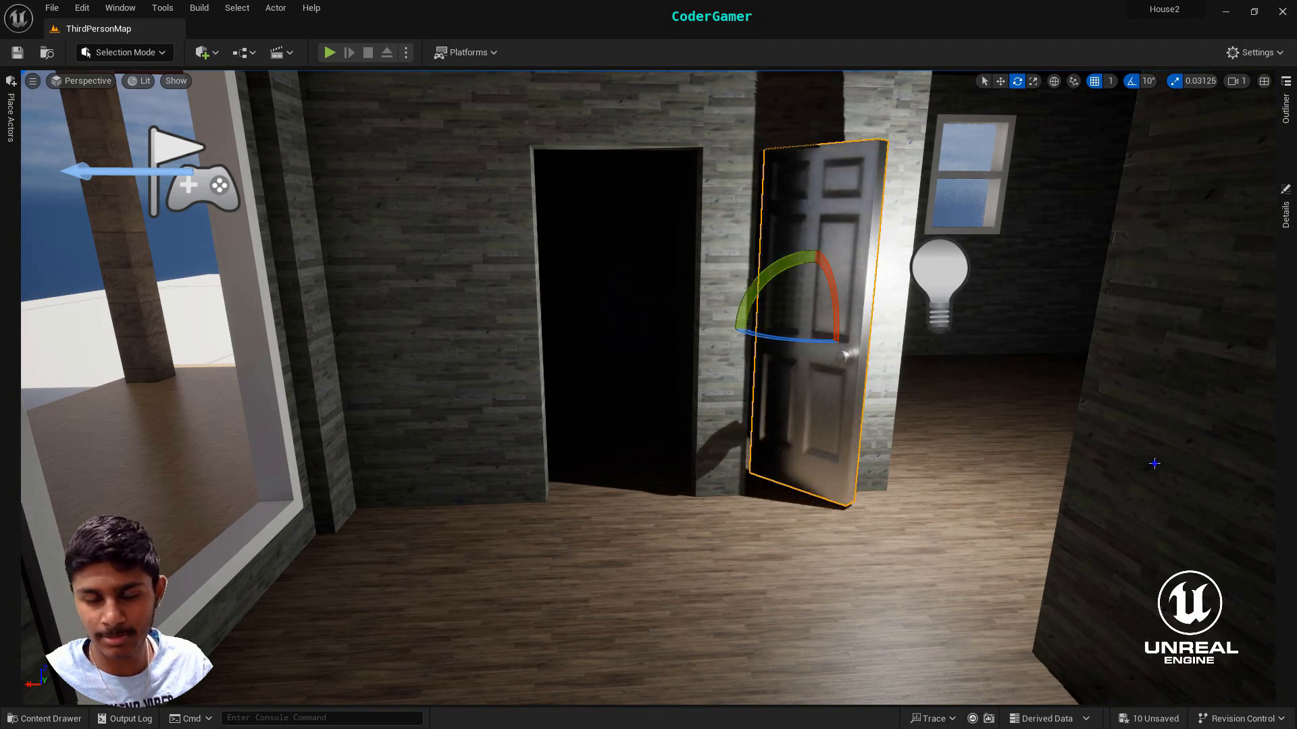
mouse_move(1154, 464)
right_mouse_down()
mouse_move(1114, 466)
mouse_move(1162, 460)
mouse_move(1189, 433)
mouse_move(1154, 463)
right_mouse_up()
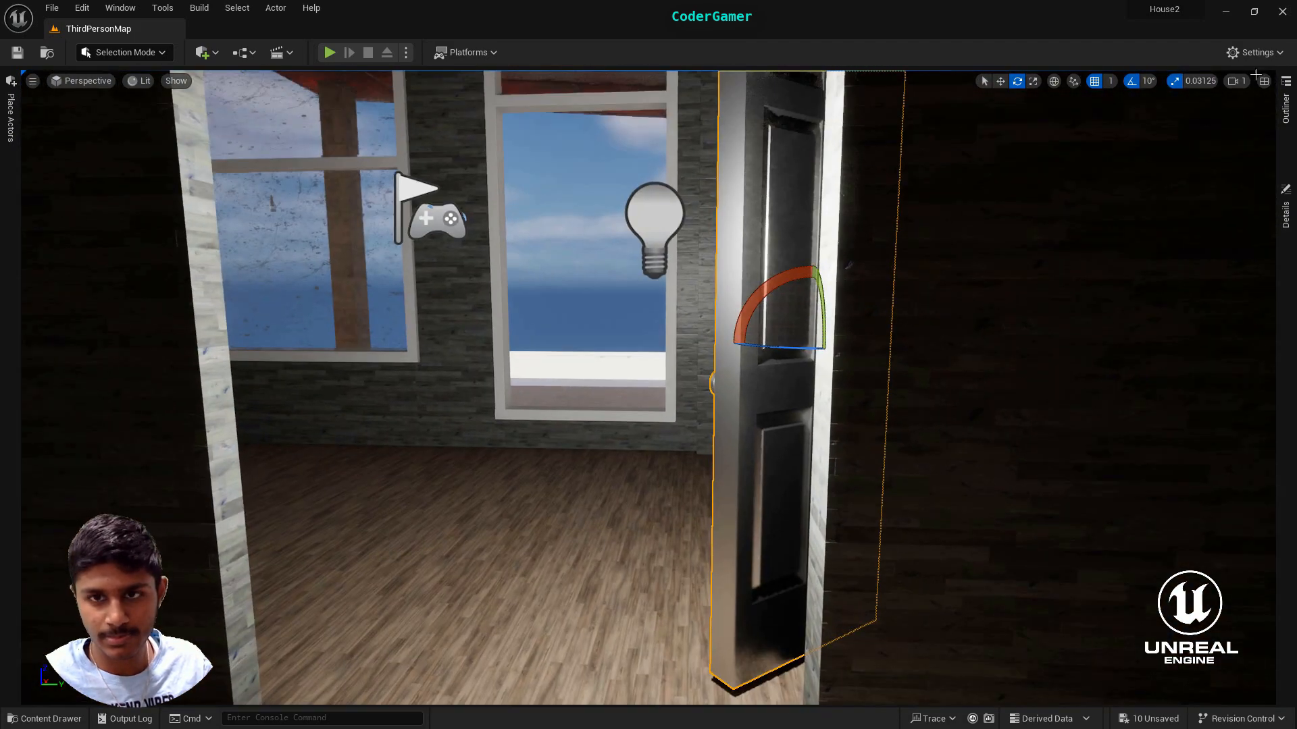
left_click(1000, 81)
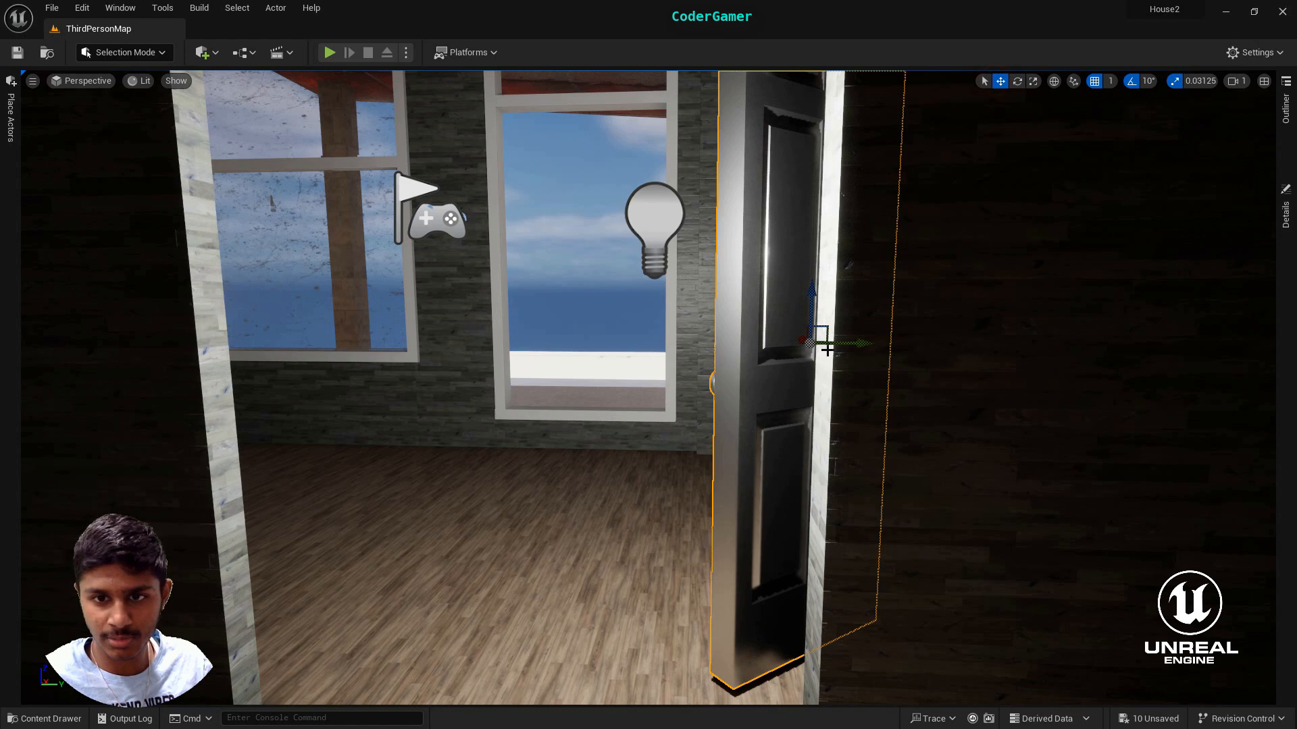
right_click_drag(828, 351, 862, 334)
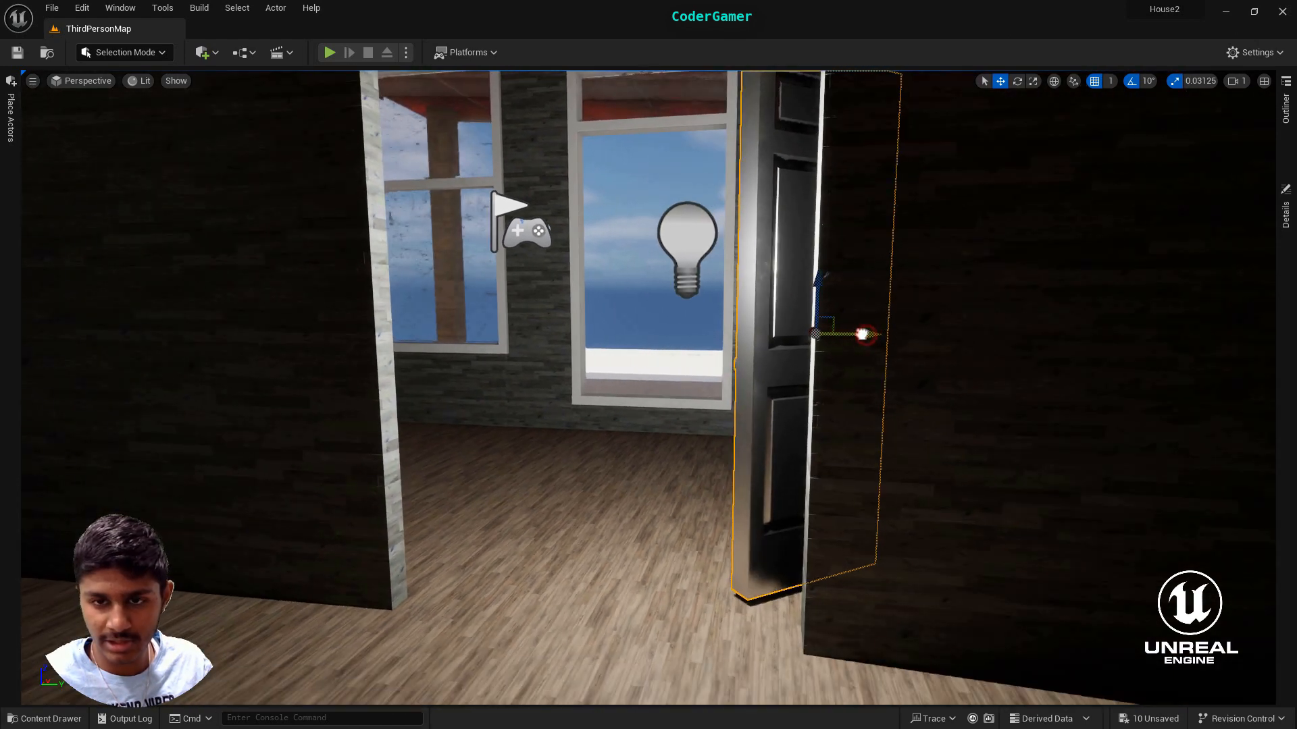
left_click(827, 336)
left_click(776, 348)
left_click_drag(854, 333, 794, 344)
right_click_drag(706, 427, 709, 421)
right_click(711, 422)
left_click(994, 285)
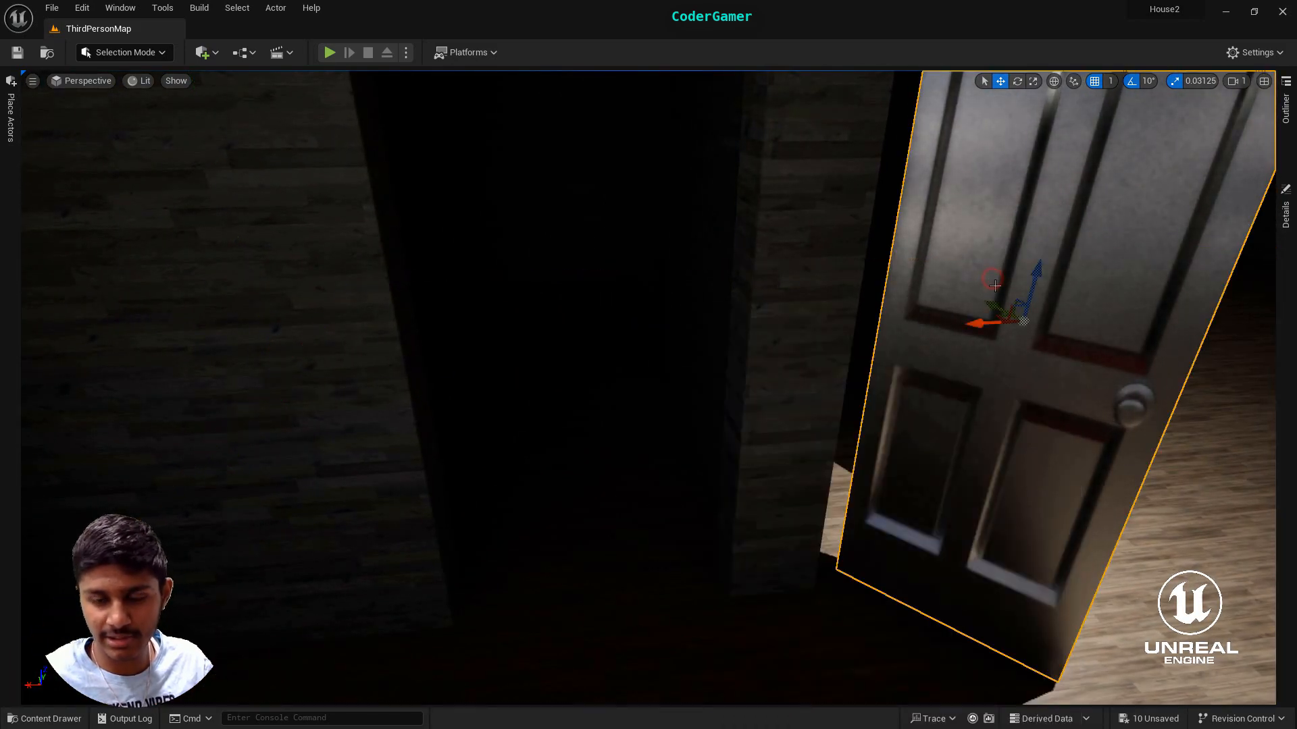
mouse_move(968, 330)
left_mouse_down()
mouse_move(943, 329)
mouse_move(939, 343)
mouse_move(957, 312)
mouse_move(949, 333)
left_mouse_up()
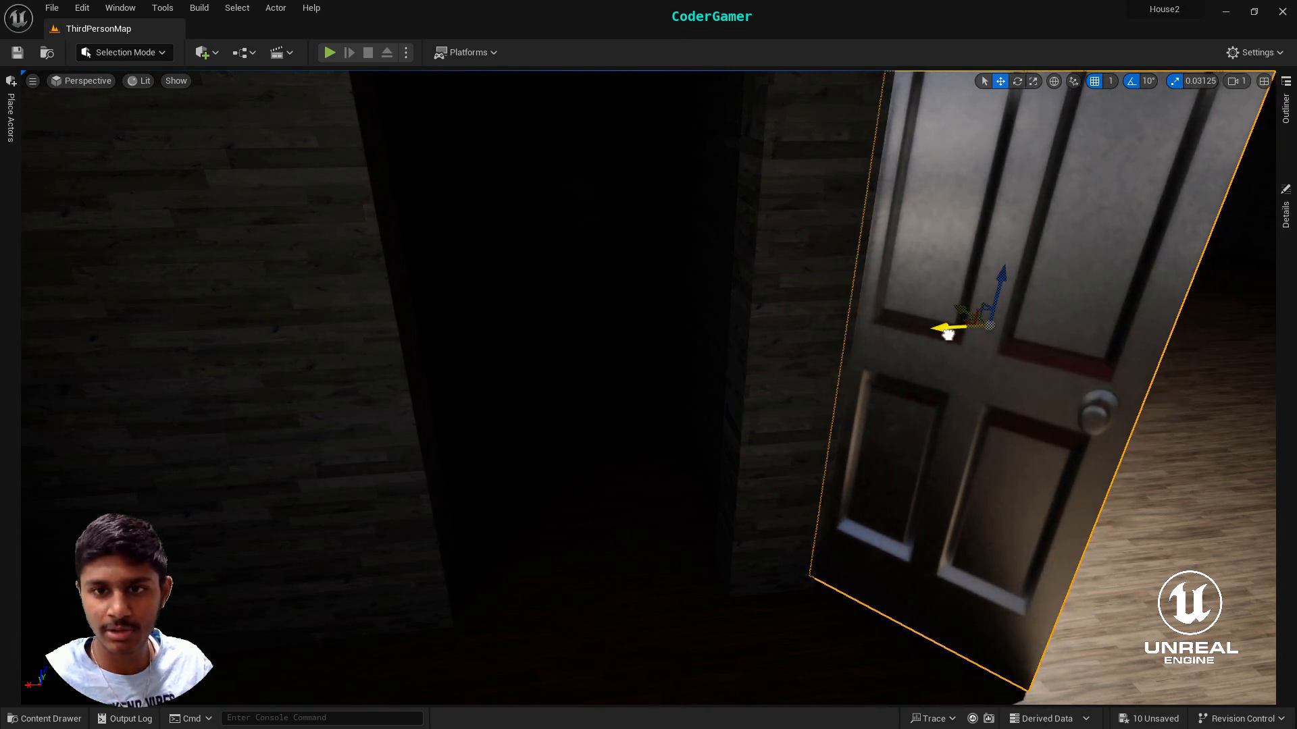
Duplicate the open door and place the copy in front of the neighbouring empty doorway
left_click(1247, 515)
right_click_drag(1248, 515, 1089, 490)
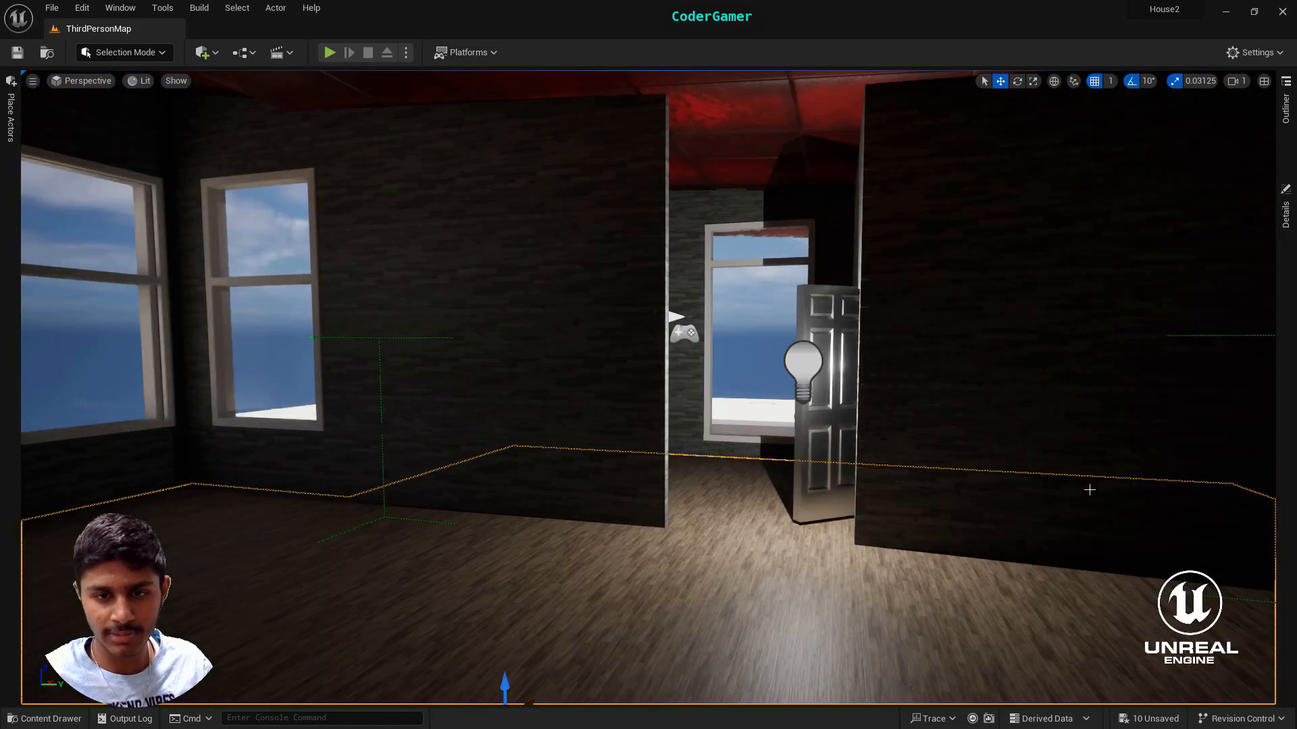
right_click(1066, 470)
left_click(924, 461)
left_click(826, 413)
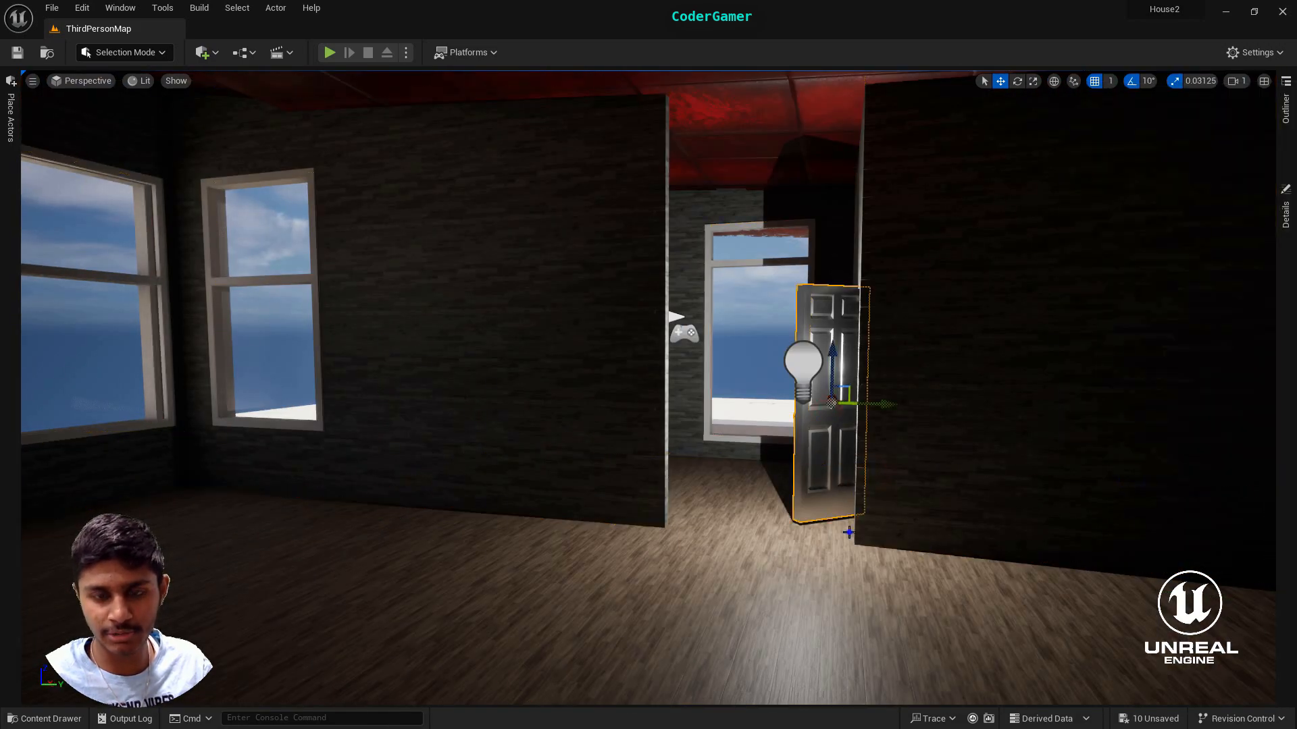
right_click_drag(849, 532, 728, 405)
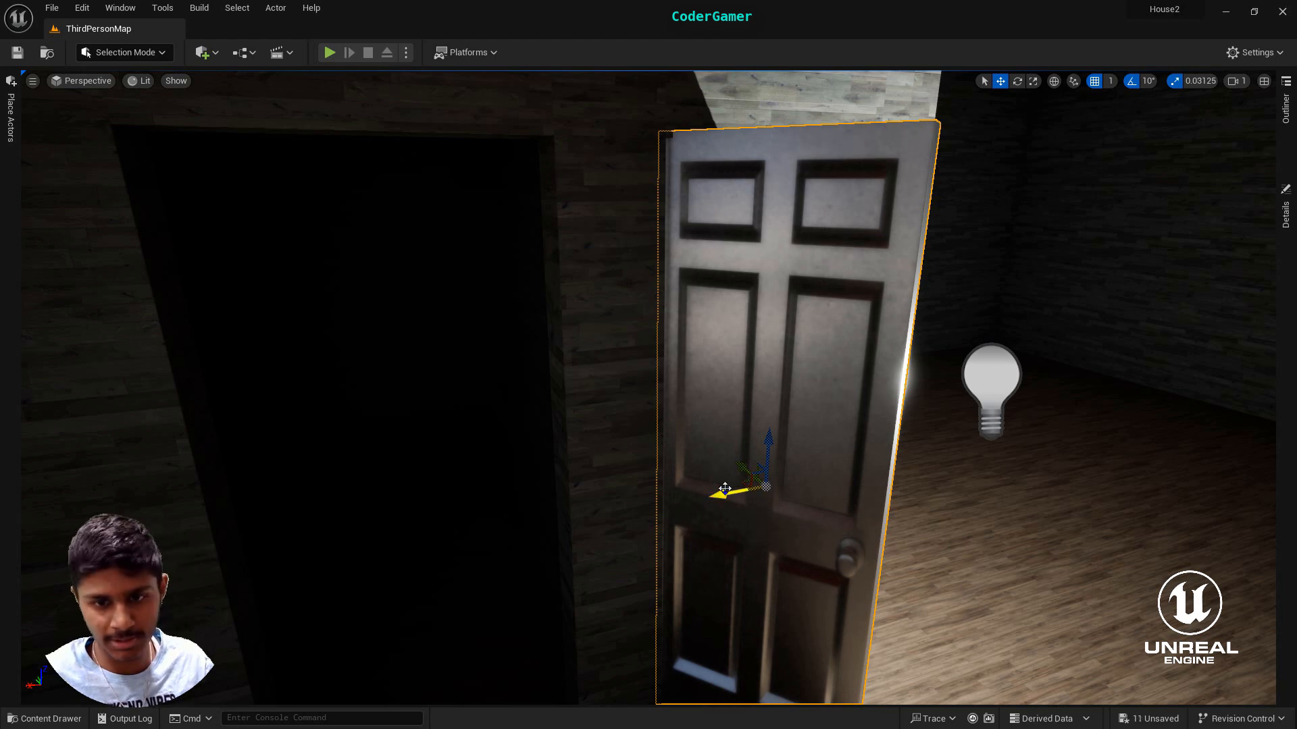
left_click_drag(725, 487, 195, 517, "alt")
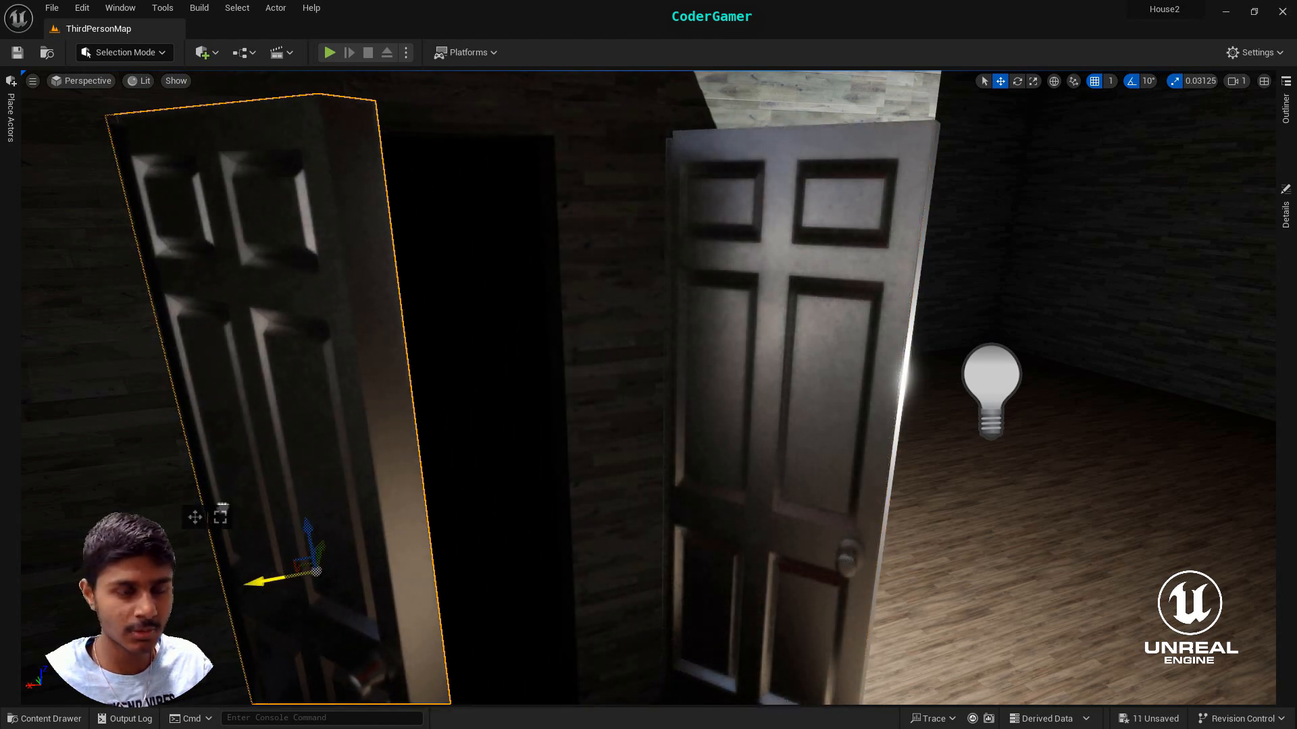
scroll(574, 461, "down", 5)
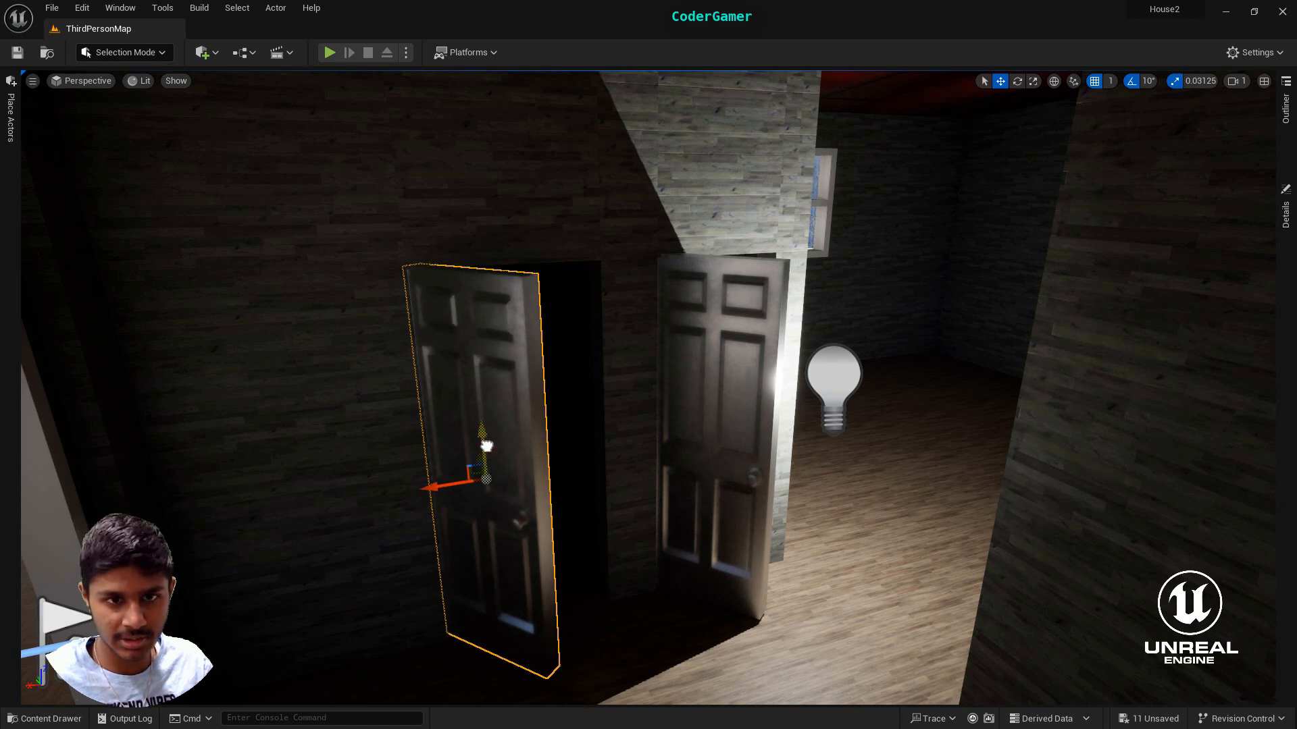
Rotate the copied door parallel to the wall and shift it sideways to line up with the empty doorway
left_click(1015, 82)
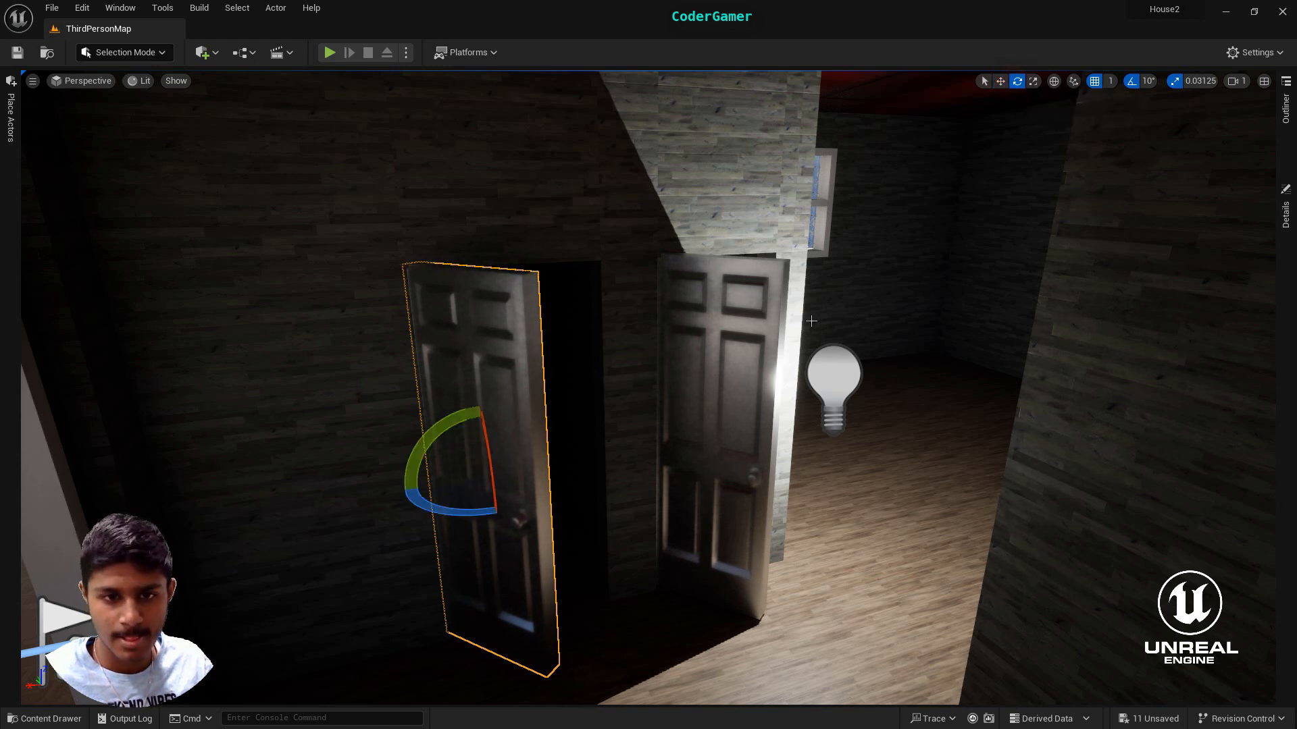
left_click_drag(454, 514, 422, 524)
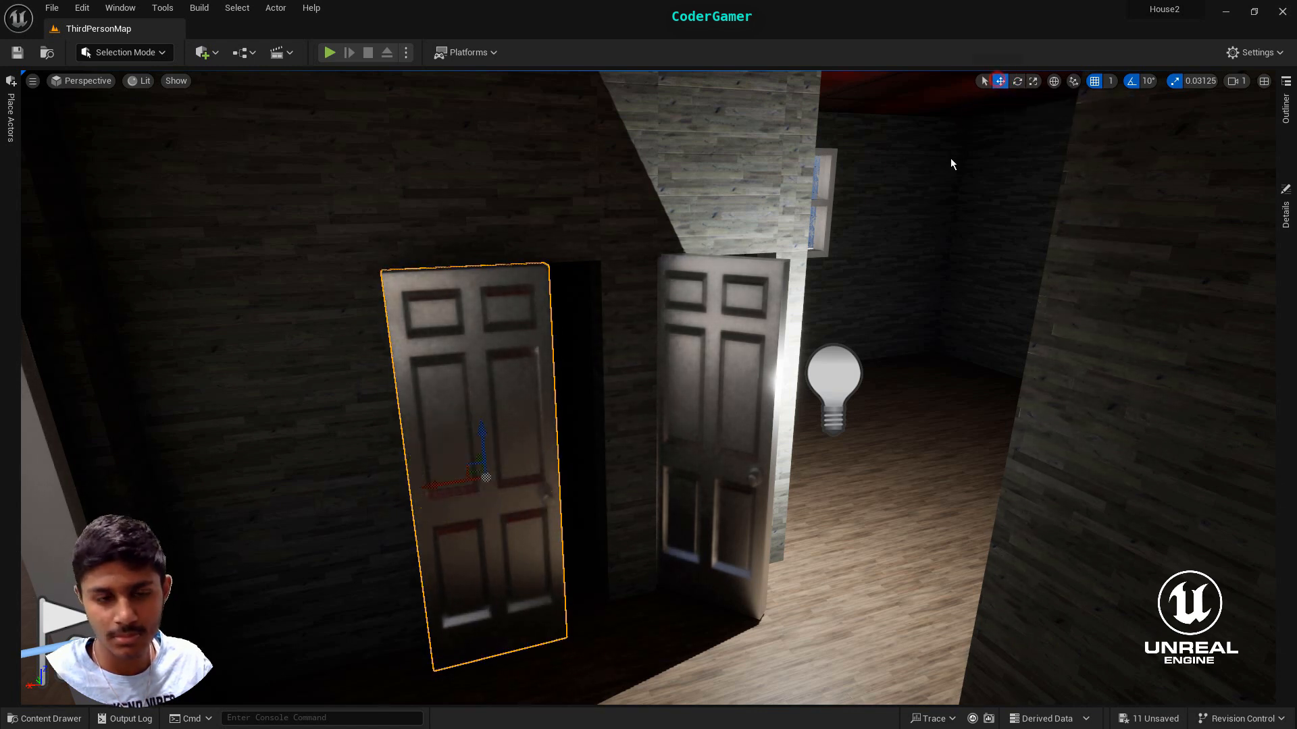
left_click_drag(435, 496, 471, 503)
Move the light across the room to the wall beside the copied door
right_click_drag(710, 544, 957, 448)
left_click(1164, 505)
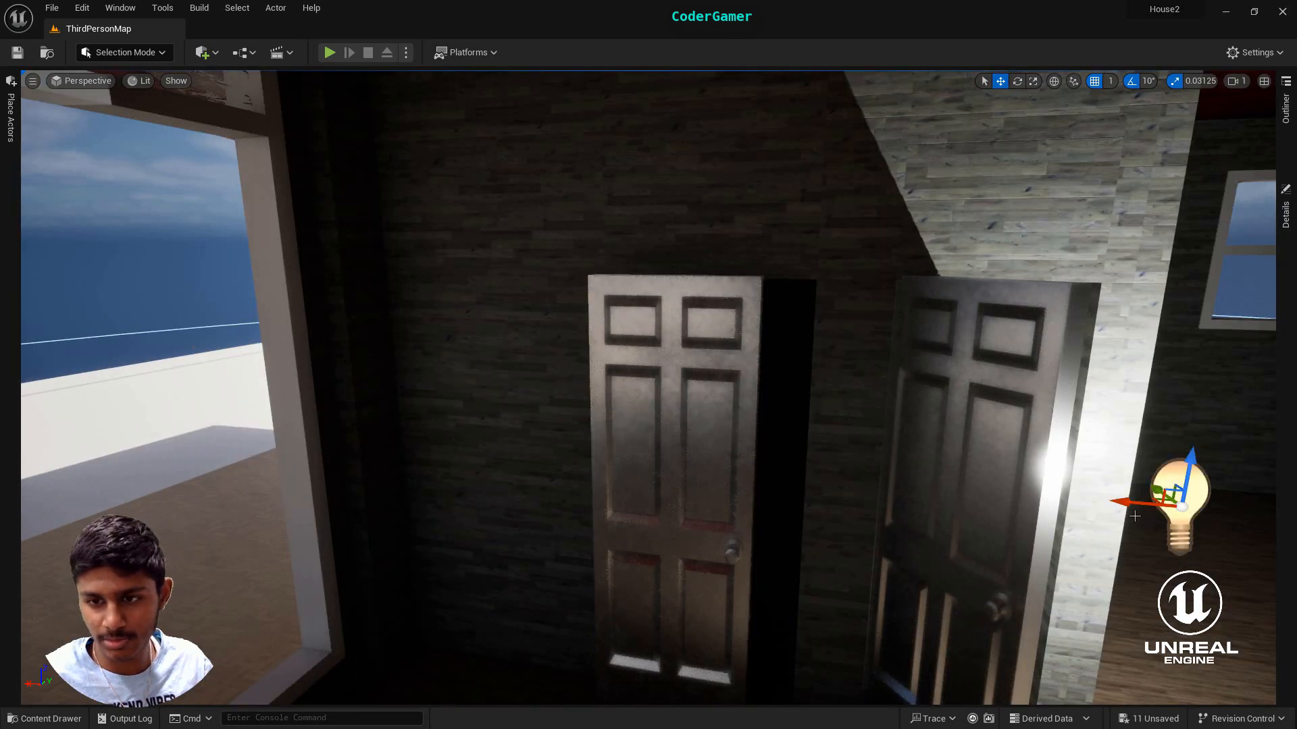
left_click_drag(1150, 505, 472, 419)
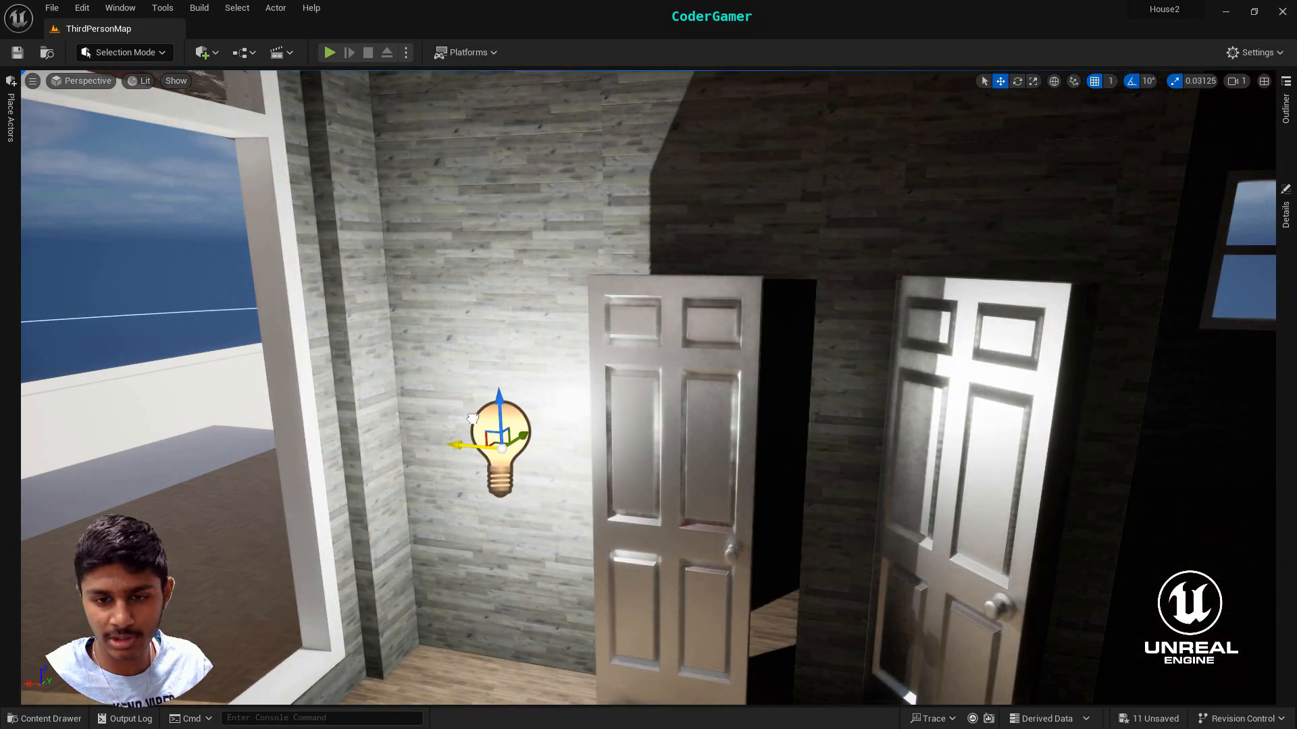
Push the copied door back into the depth of its doorway
left_click(688, 477)
right_click_drag(688, 477, 889, 559)
scroll(844, 547, "down", 5)
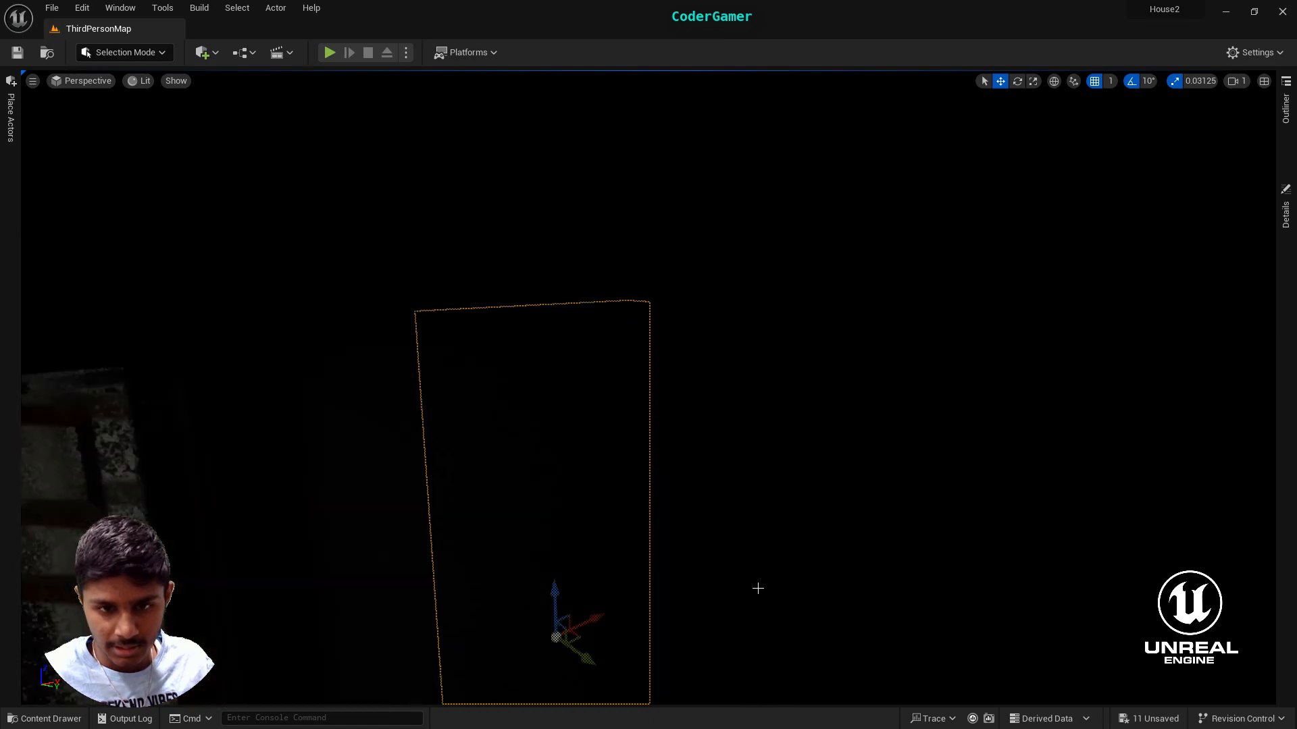
key("f")
left_click_drag(707, 552, 776, 644)
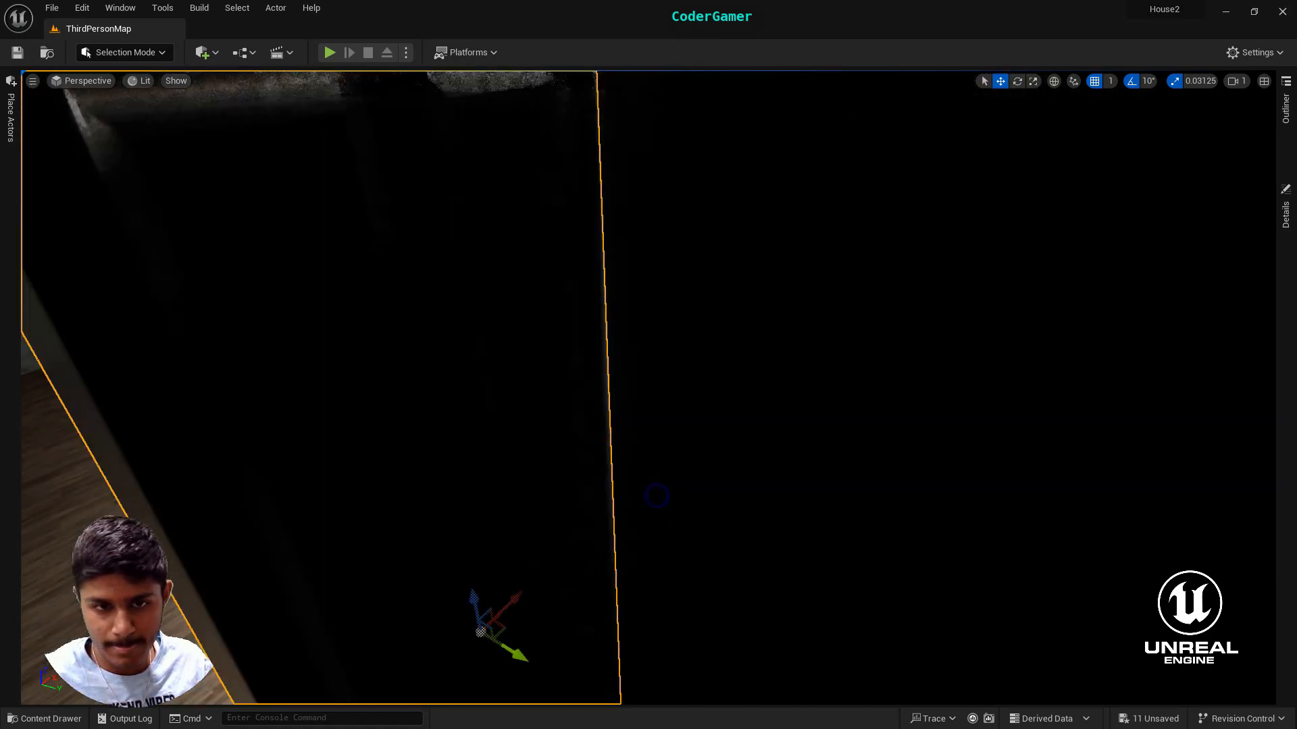
Widen the copied door and shift it sideways in small alternating adjustments until it fills its doorway
right_click_drag(657, 497, 639, 475)
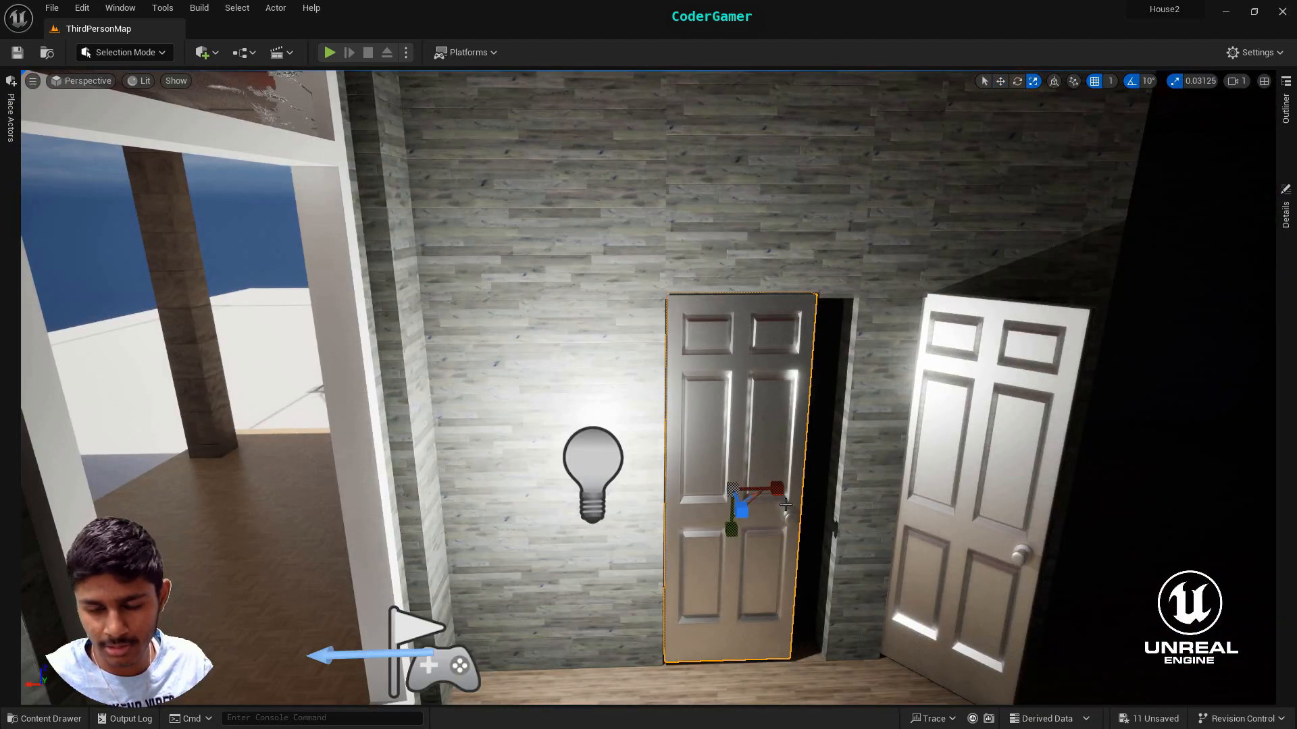
left_click_drag(776, 486, 792, 487)
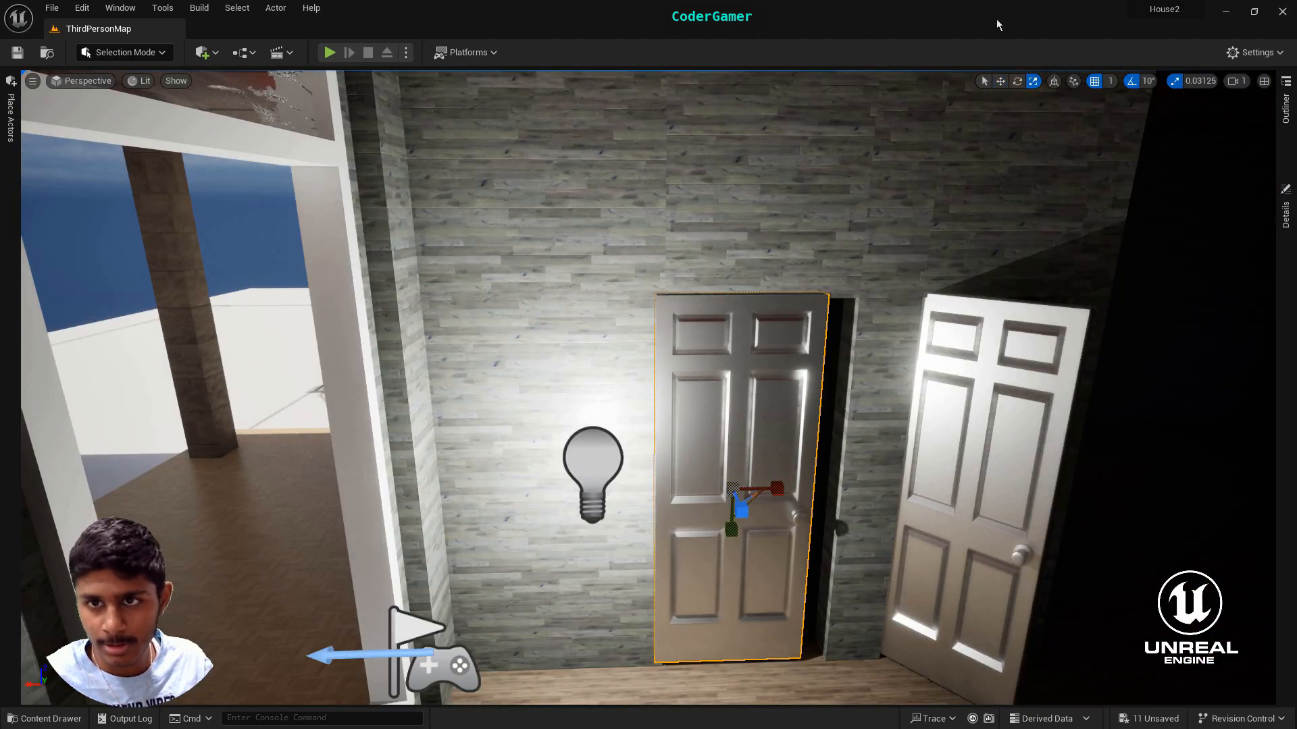
left_click(1005, 82)
mouse_move(682, 493)
left_mouse_down()
mouse_move(700, 493)
mouse_move(693, 501)
left_mouse_up()
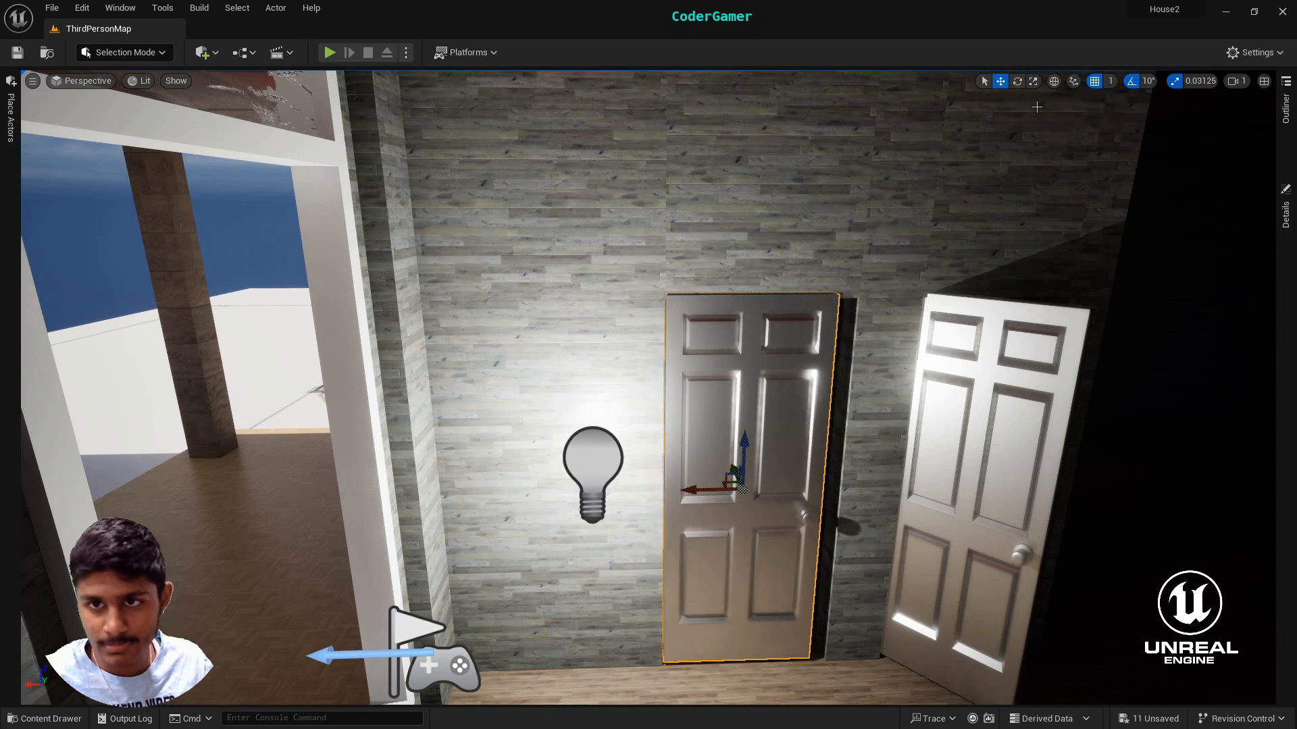
left_click(1034, 82)
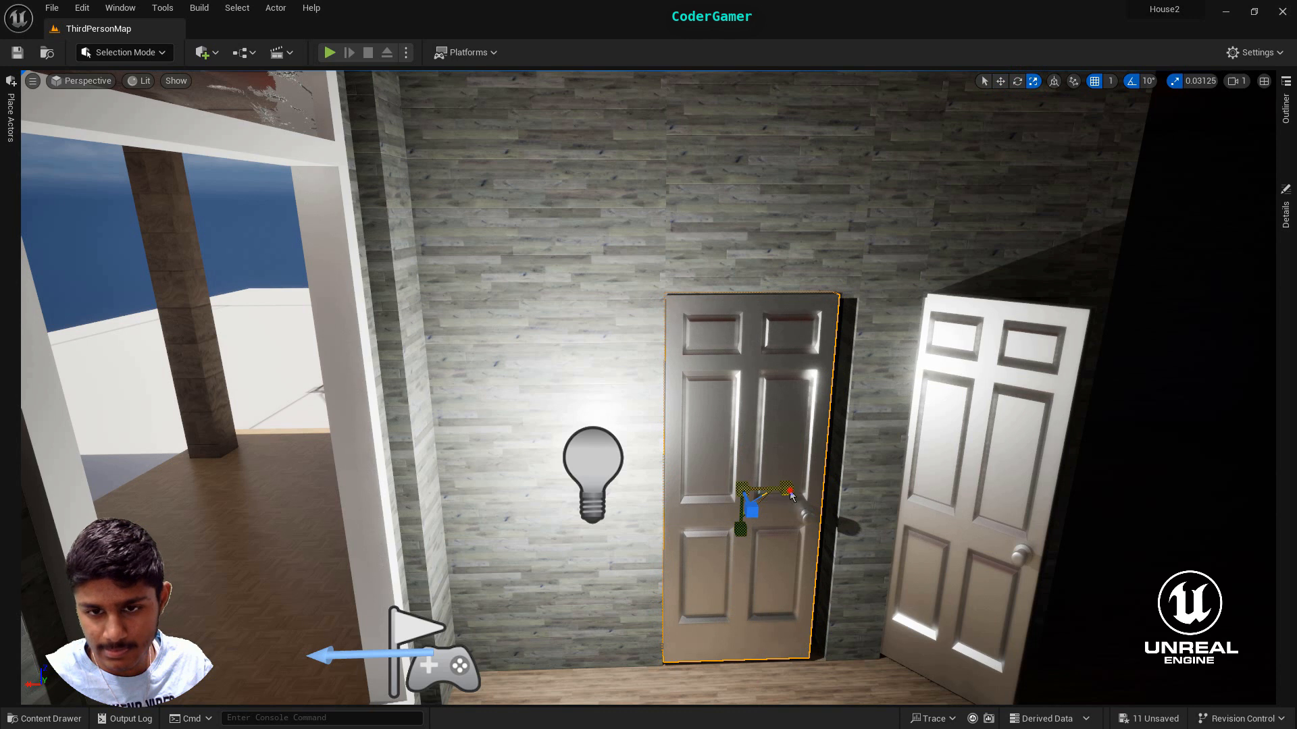
left_click_drag(785, 488, 793, 488)
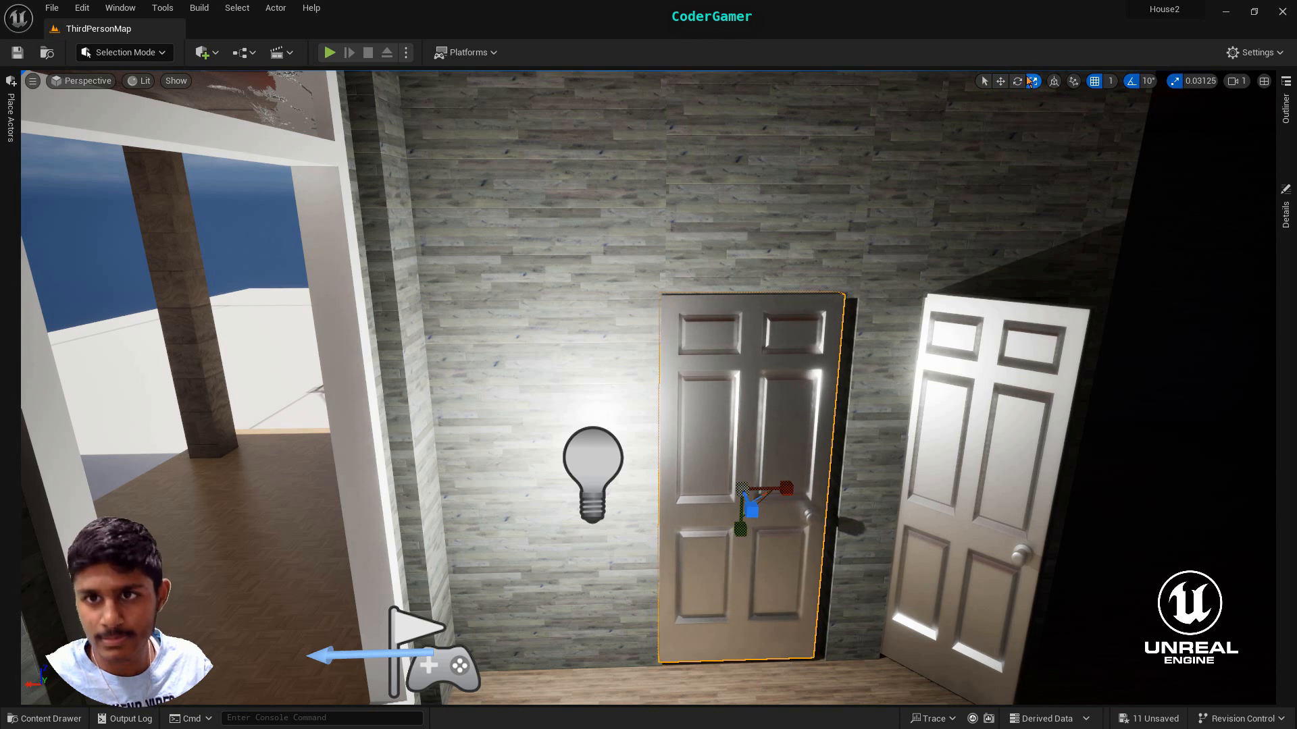
left_click(1000, 81)
left_click_drag(692, 494, 694, 500)
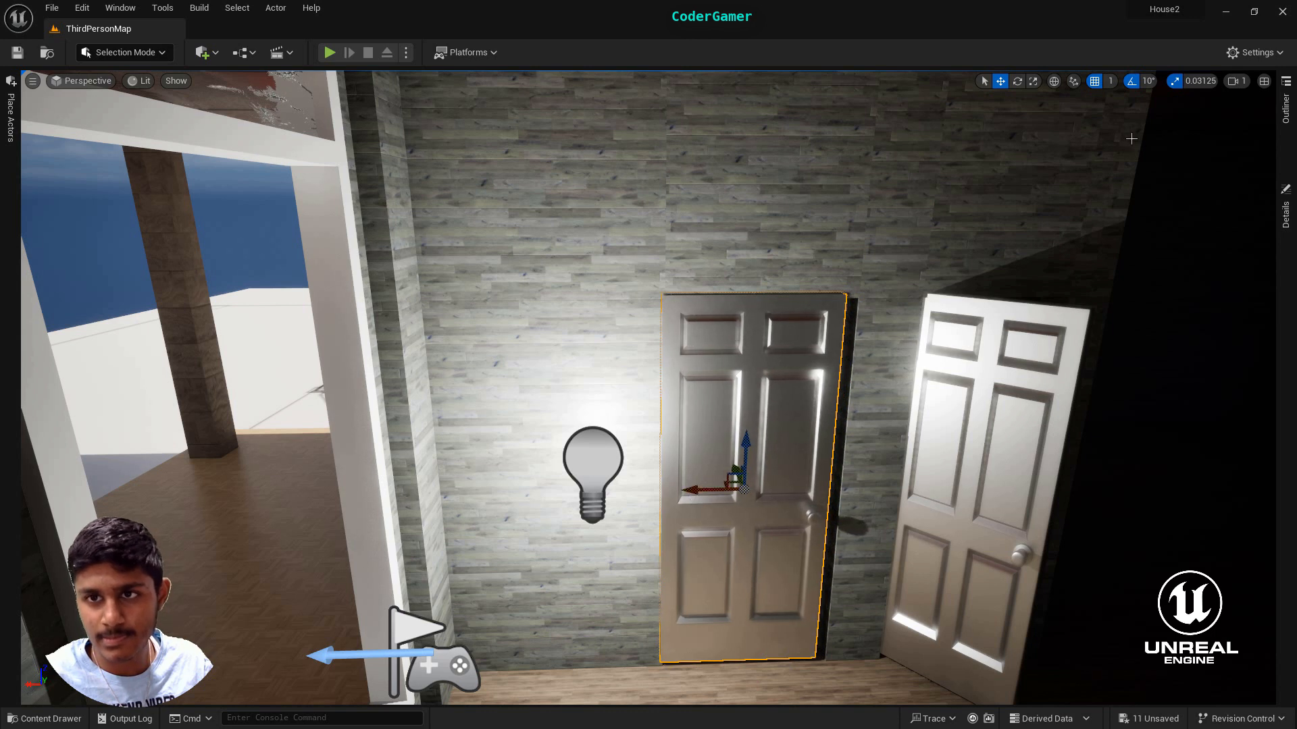
left_click(1032, 81)
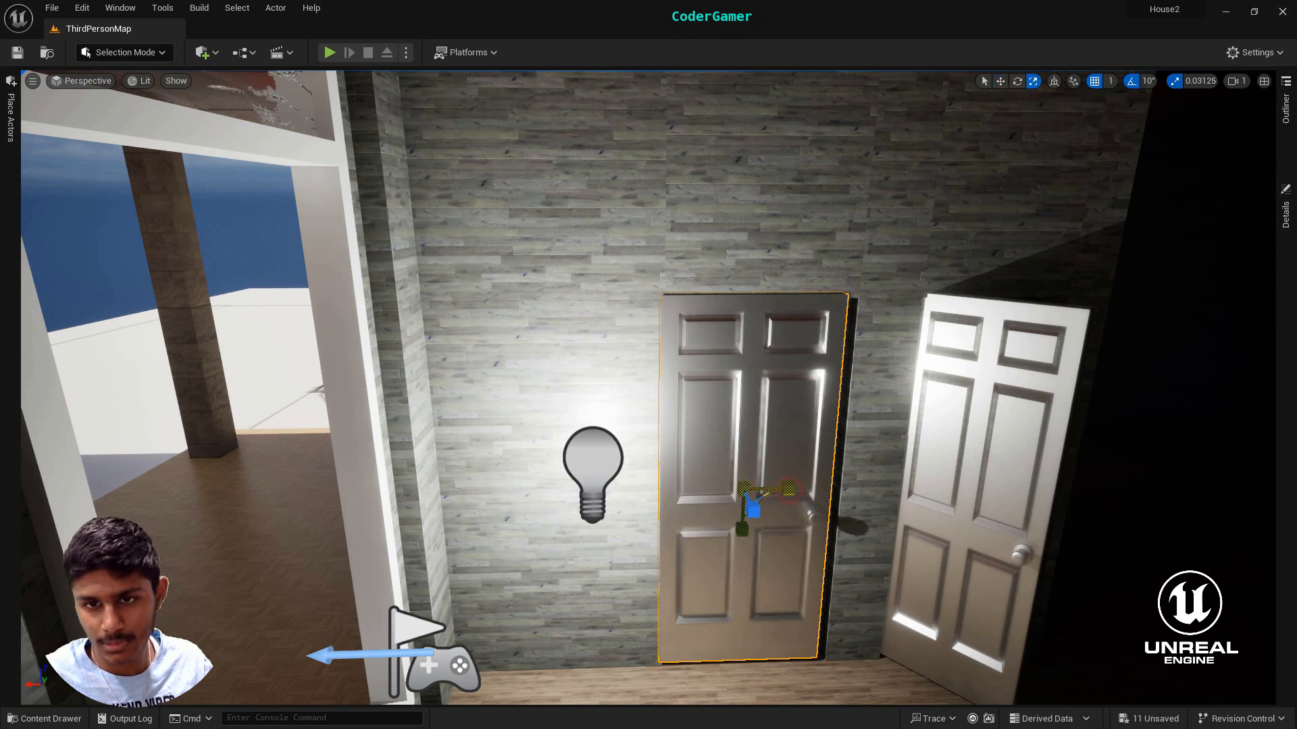
left_click_drag(788, 488, 795, 488)
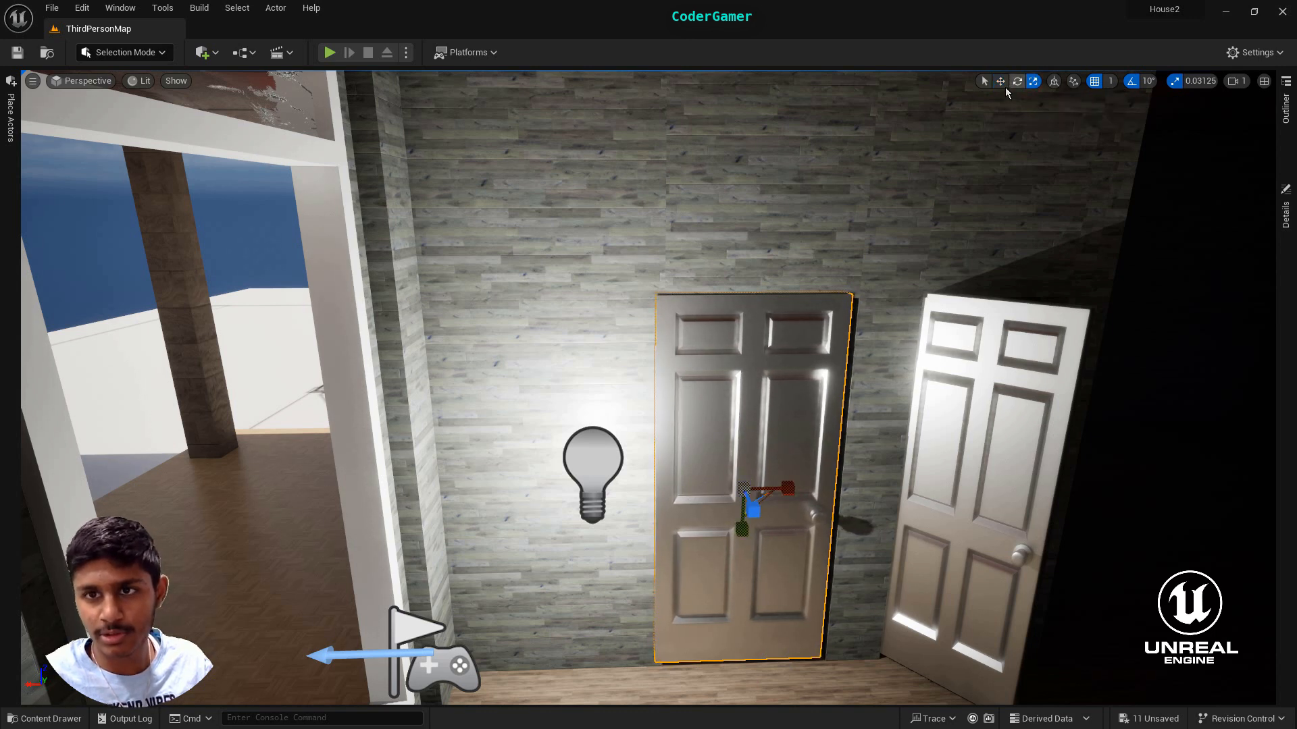
left_click_drag(692, 491, 697, 492)
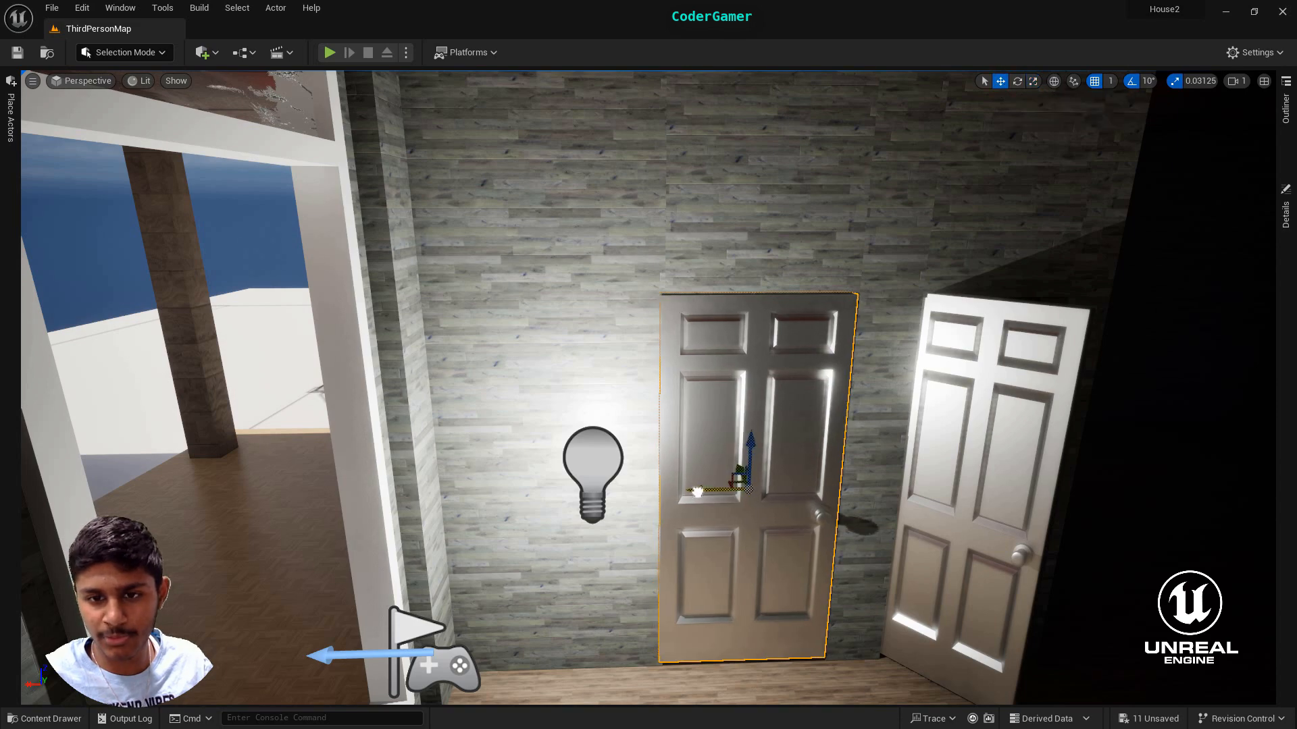
Swing the copied door partly open about its vertical axis
right_click_drag(852, 576, 816, 560)
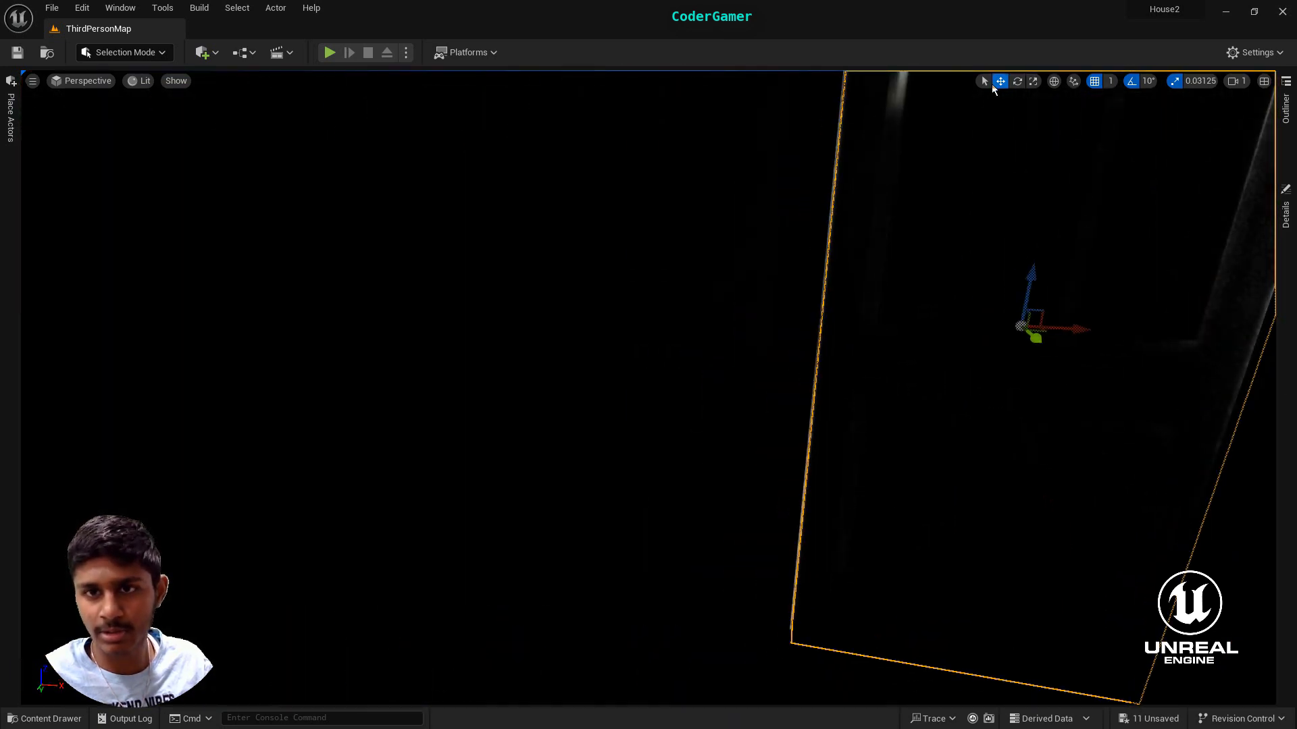
left_click_drag(1016, 345, 1081, 338)
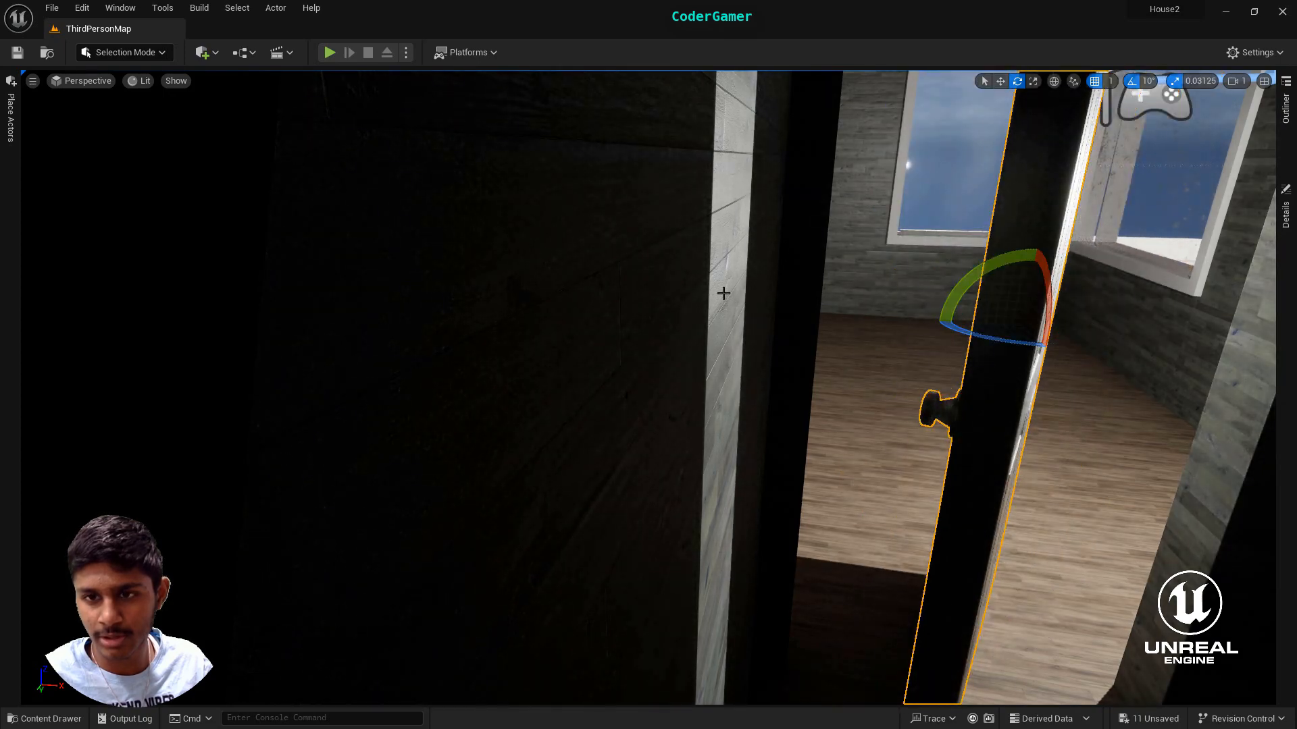
right_click_drag(723, 290, 939, 102)
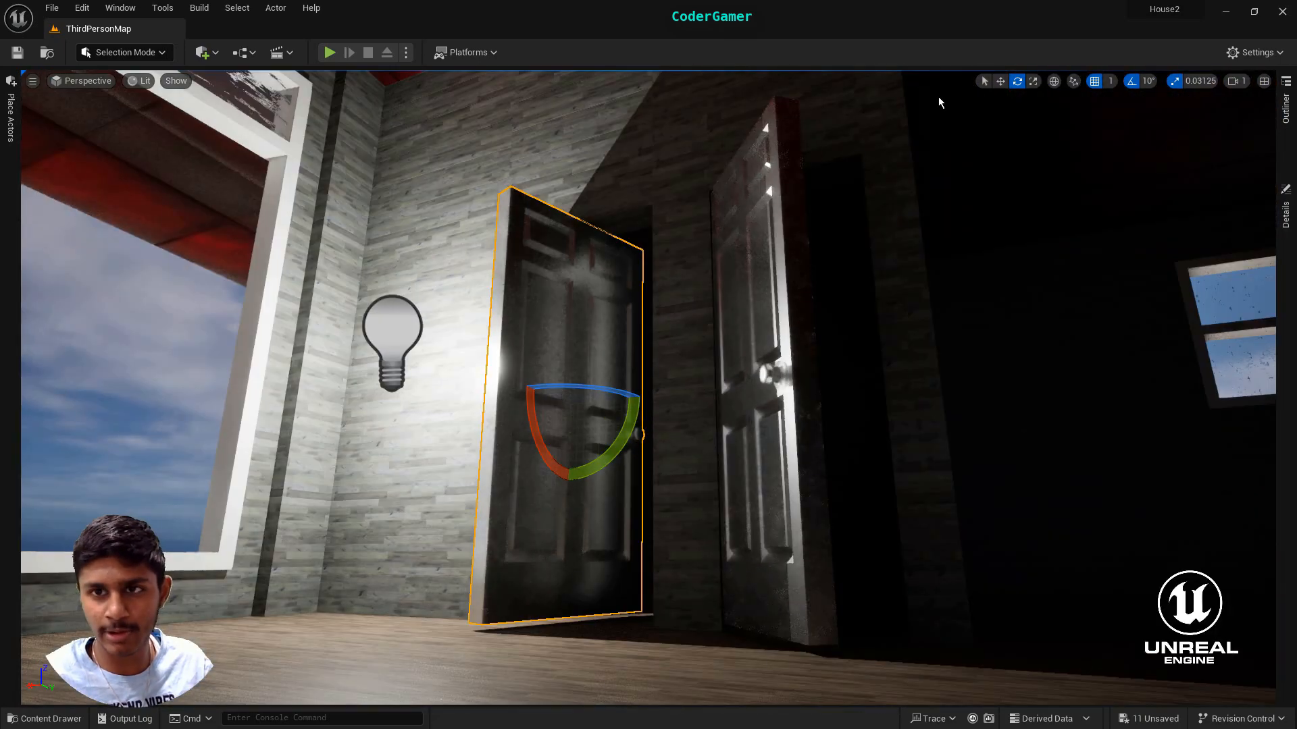
left_click(1000, 81)
right_click_drag(840, 425, 840, 425)
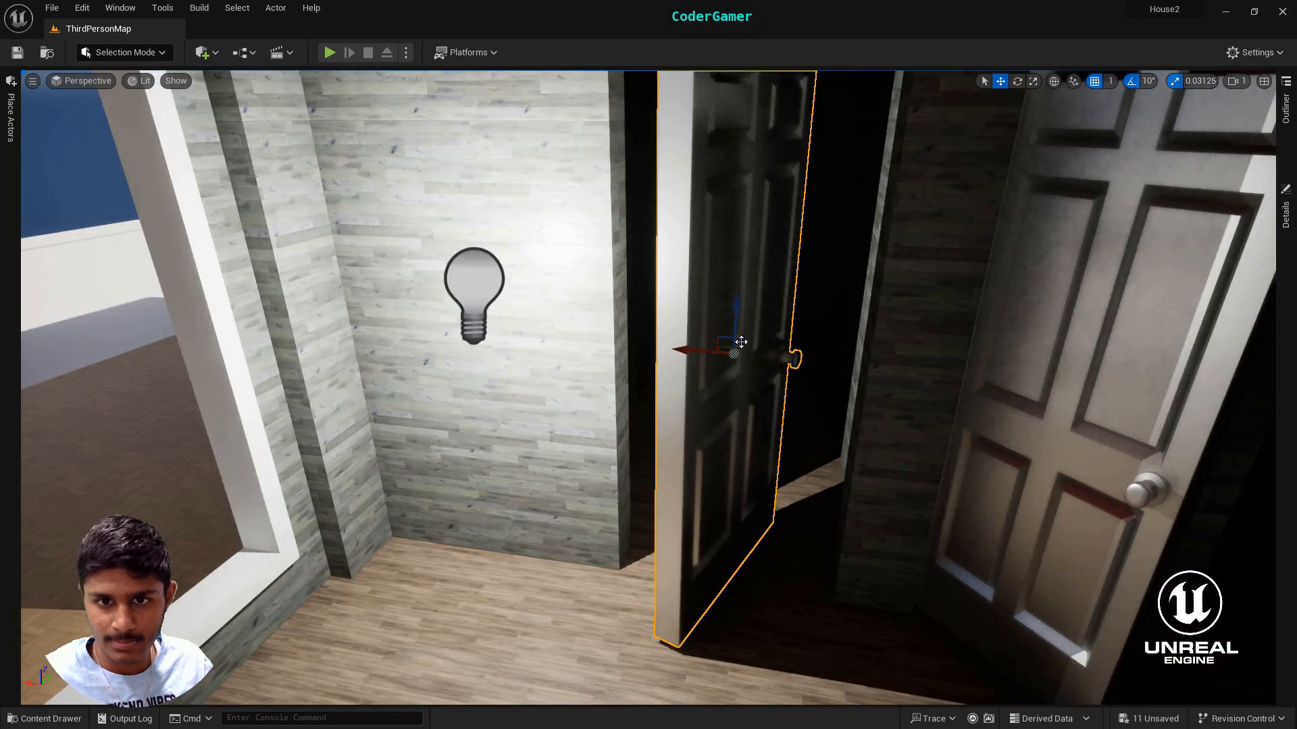
left_click_drag(740, 342, 733, 351)
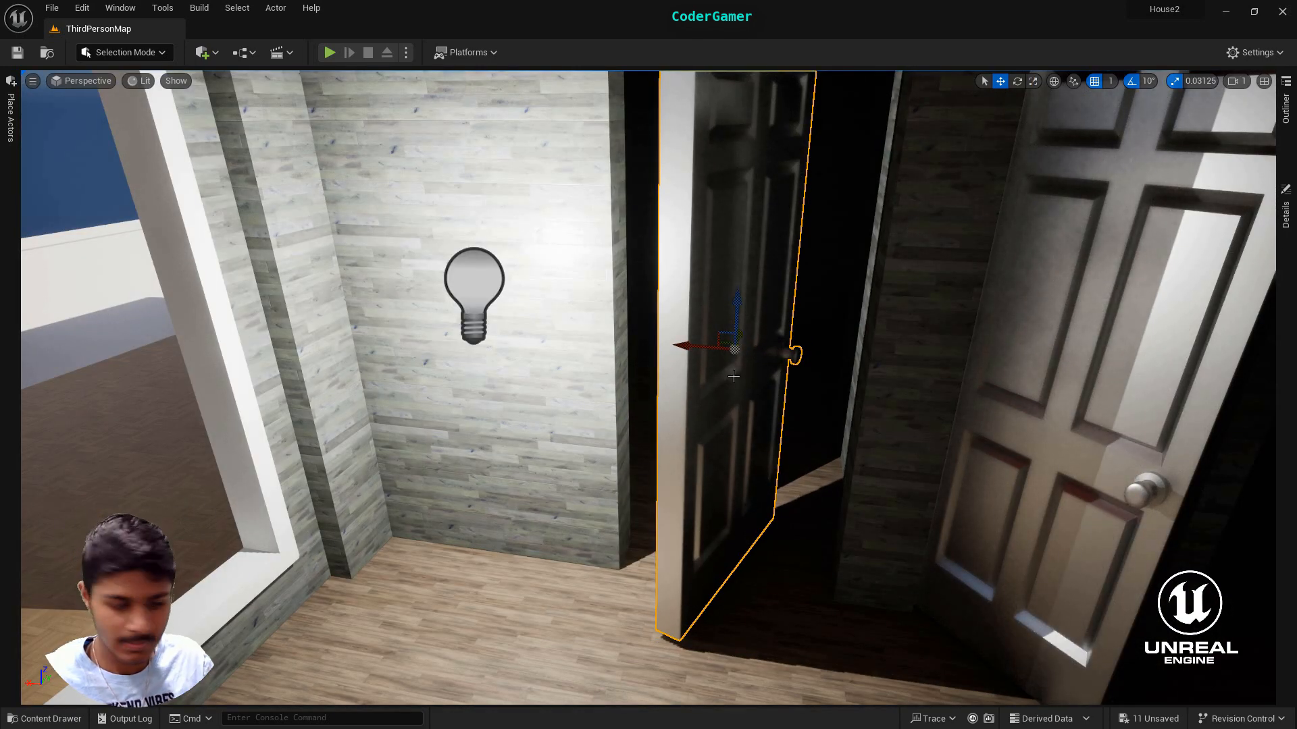
key("ctrl+z")
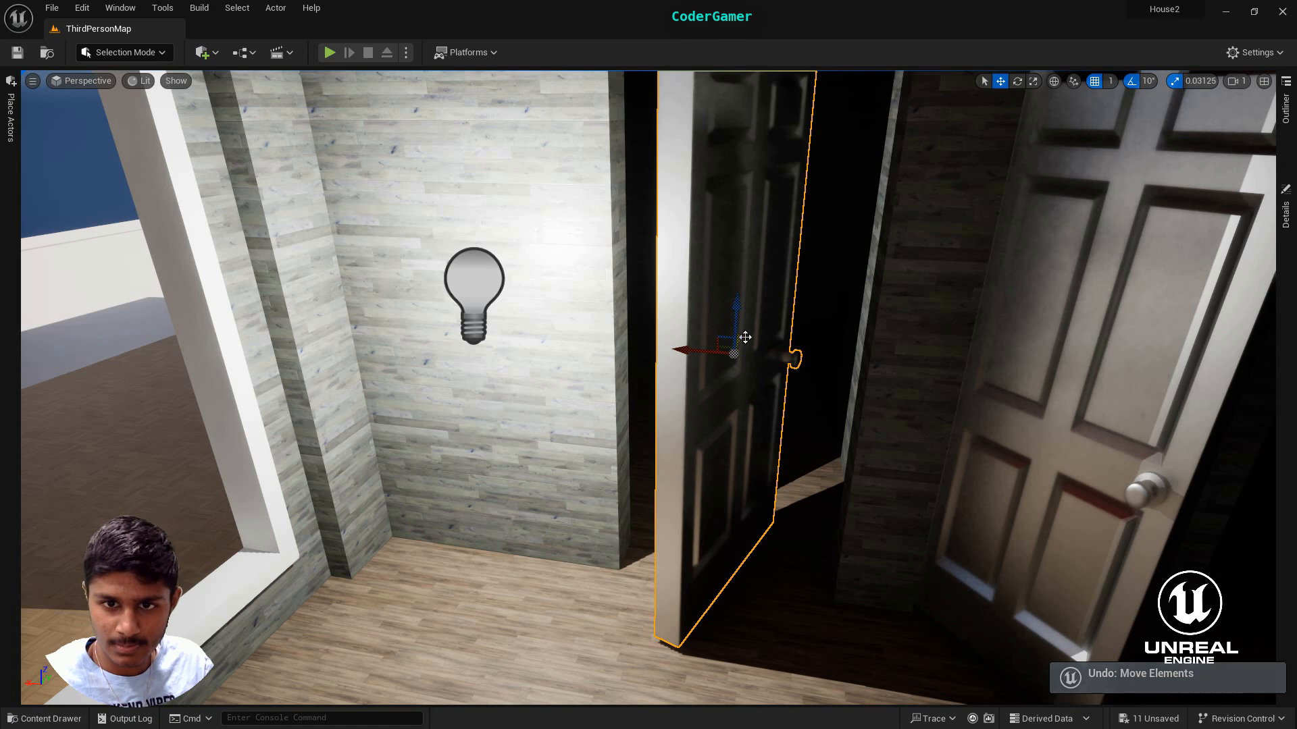
Slide the partly open copied door to the hinge side of its doorway and test walking through it in play mode
left_click_drag(745, 337, 639, 331)
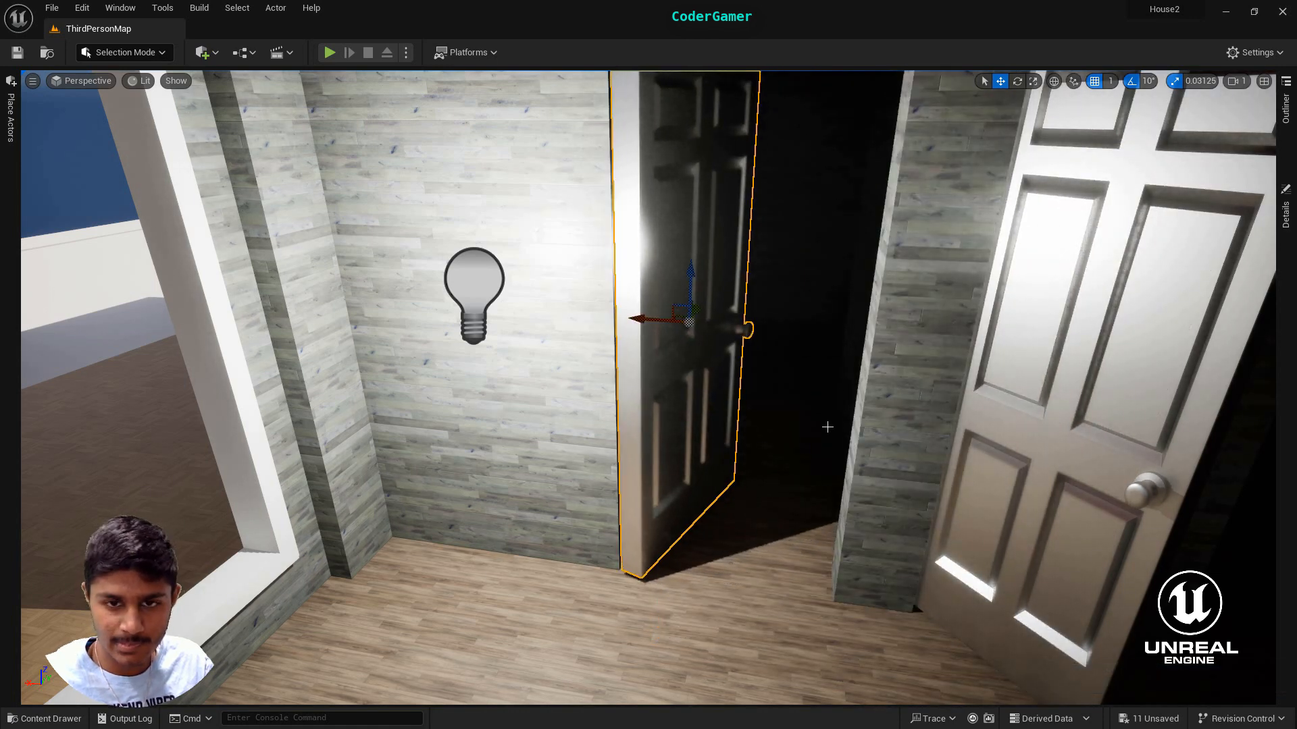
right_click_drag(828, 427, 821, 389)
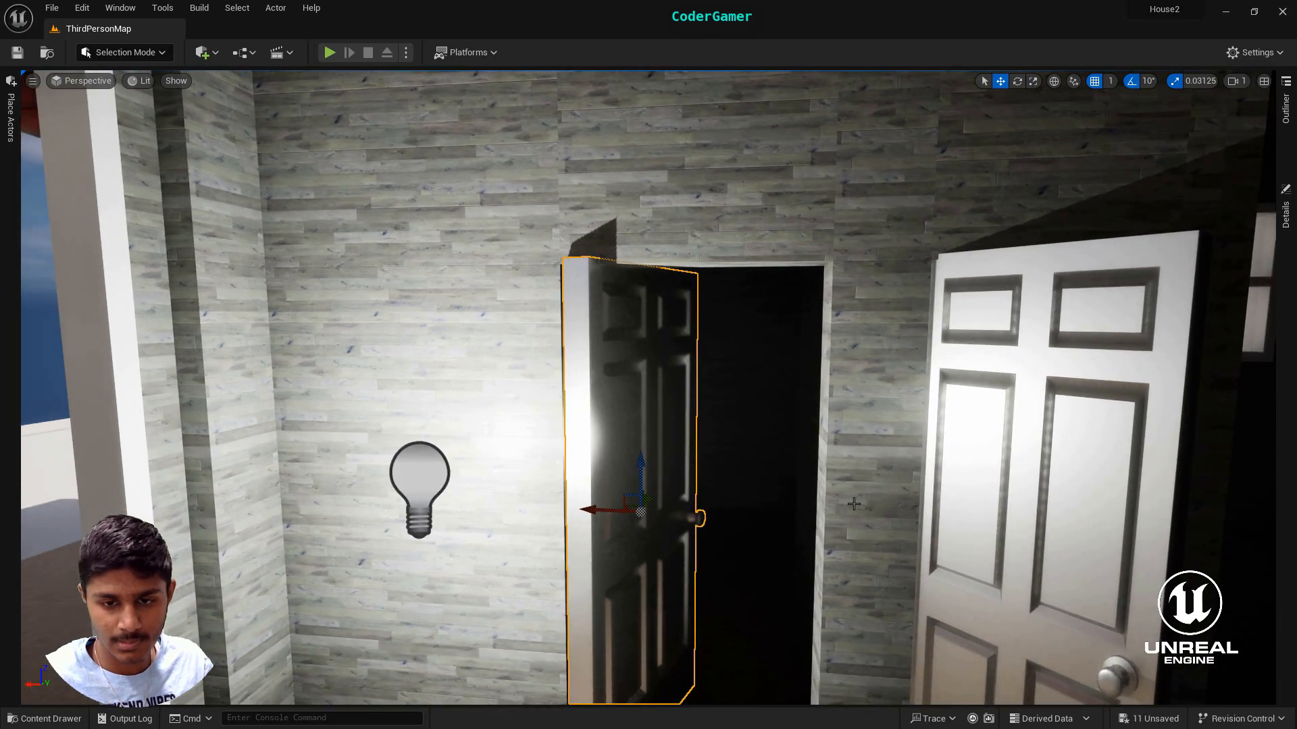
key("alt+p")
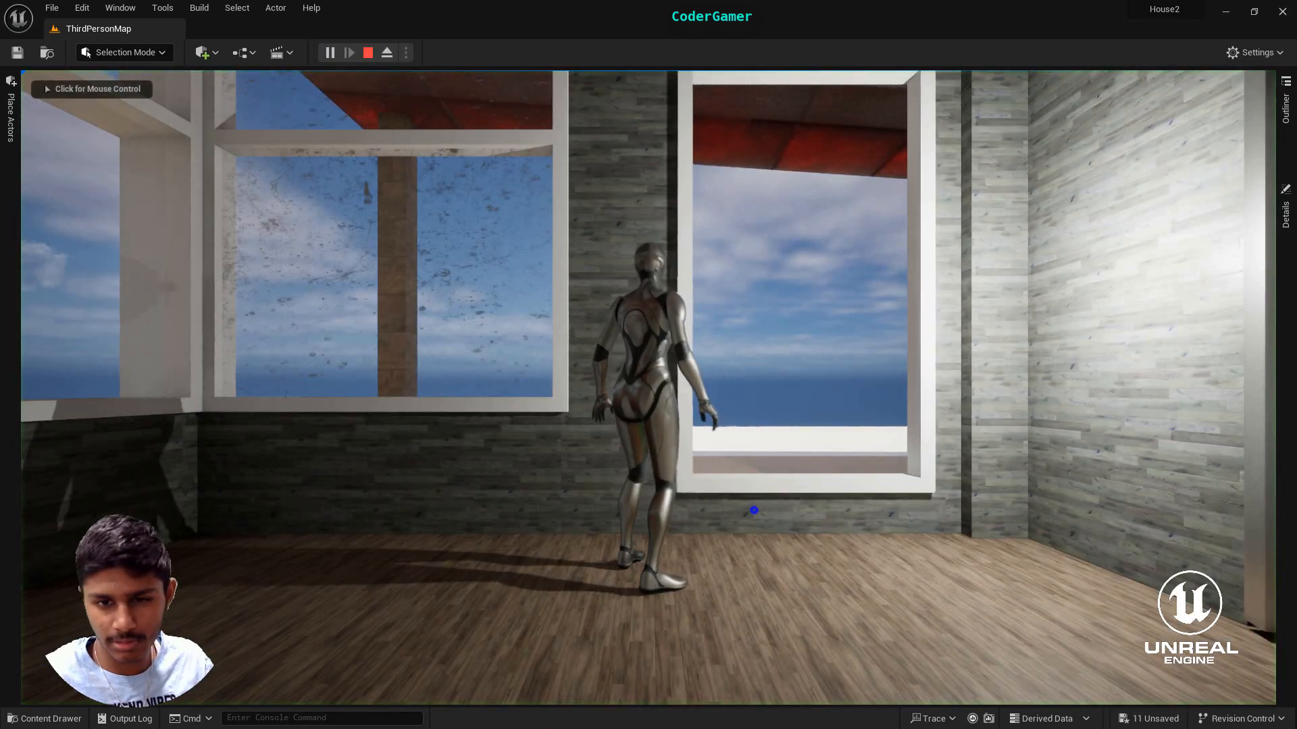
key("w")
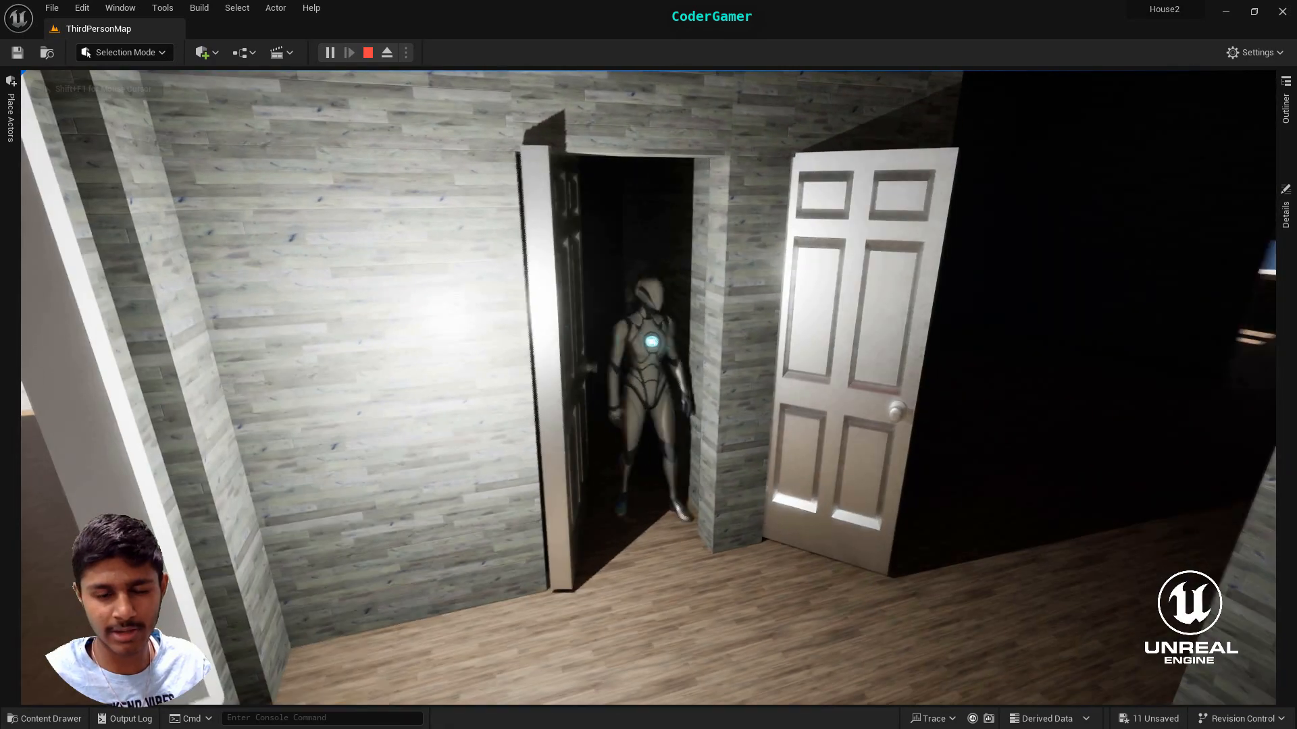
key("Escape")
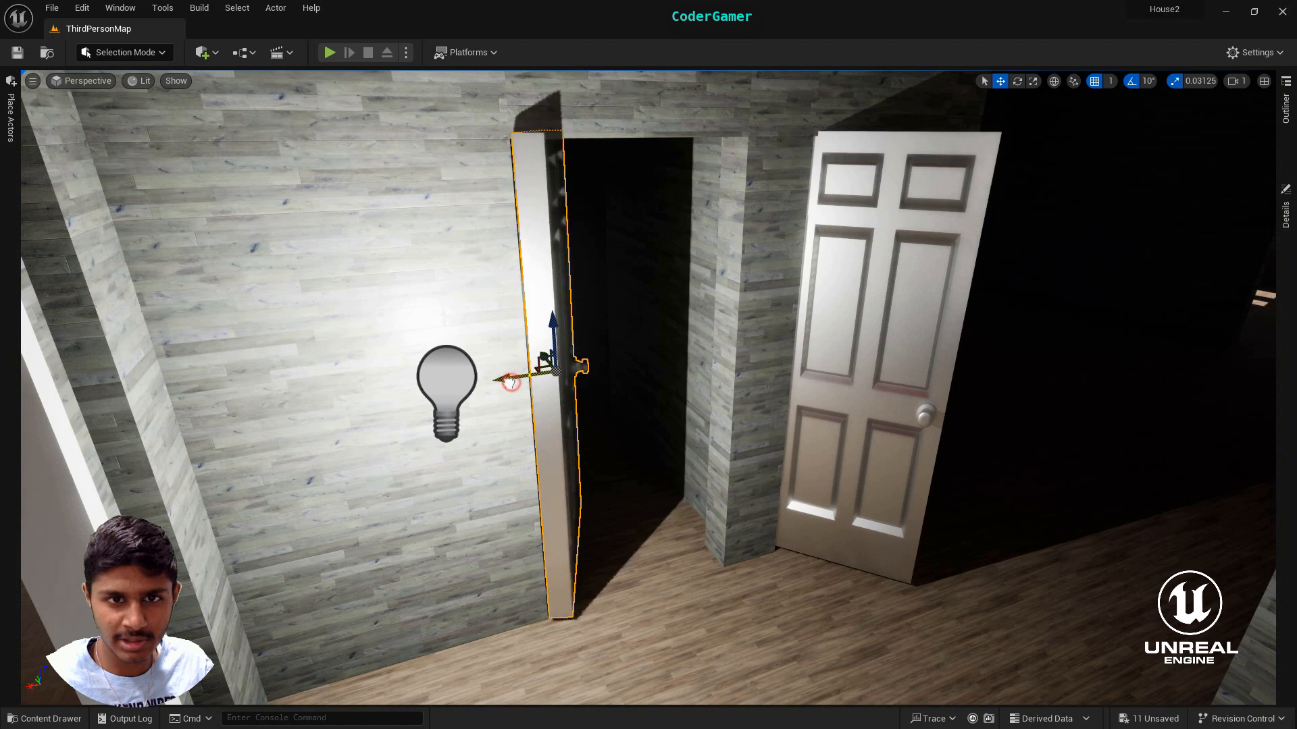
Rotate the copied door further open about its vertical axis and slide it back against the side of its doorway
left_click(1019, 83)
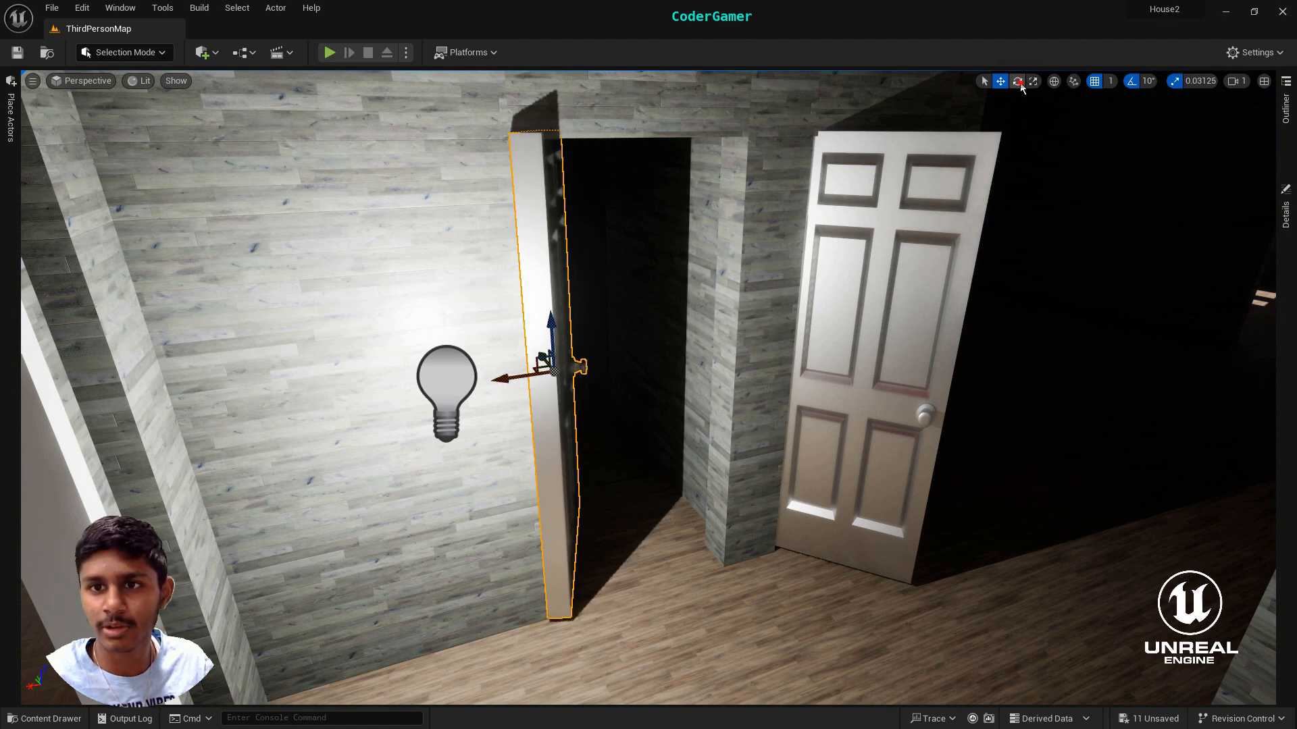
left_click_drag(545, 403, 527, 399)
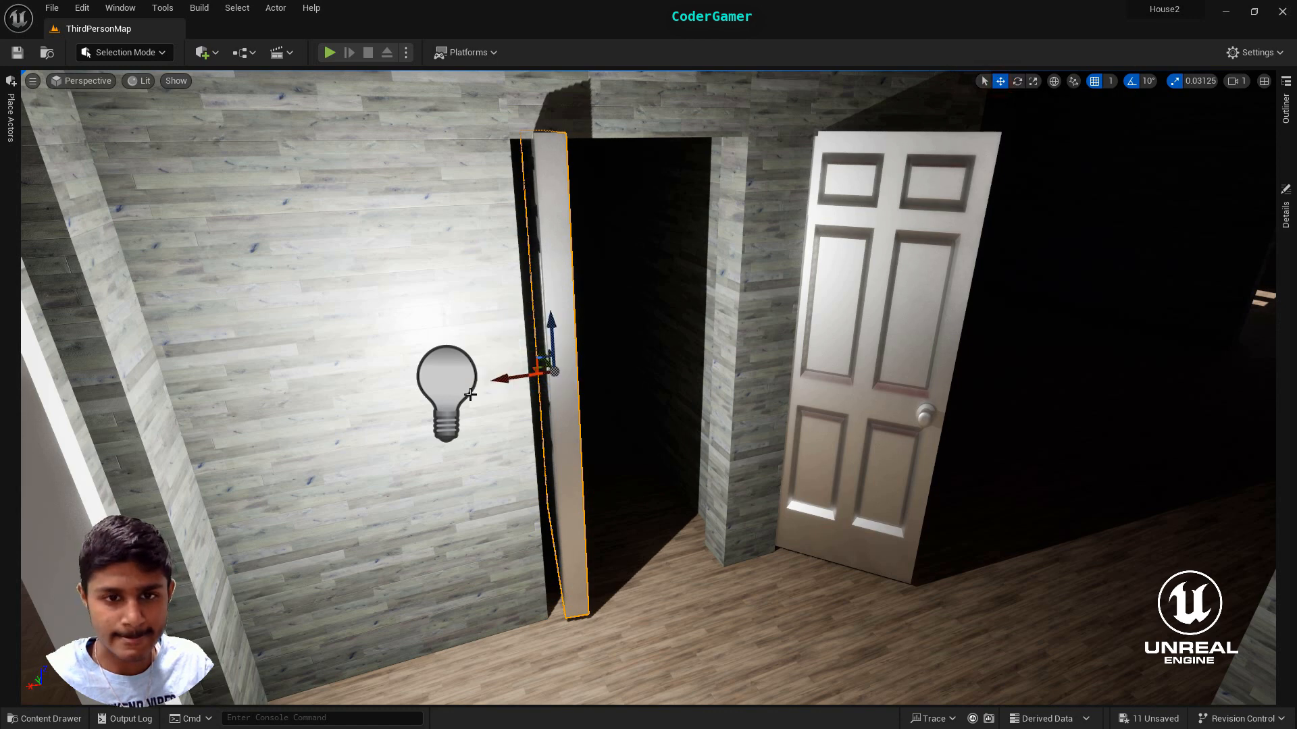
left_click_drag(501, 379, 484, 383)
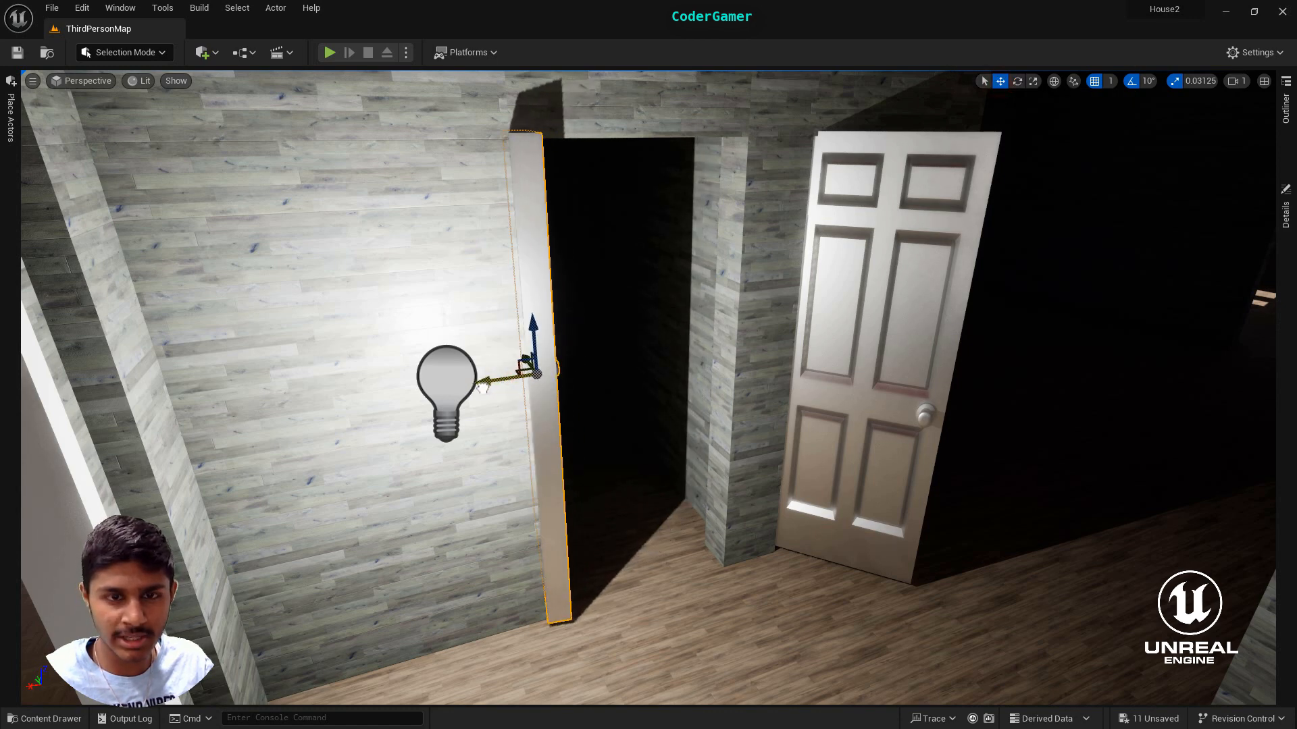
Play the level and walk the character around both partly open doors to check their fit in the doorways
key("alt+p")
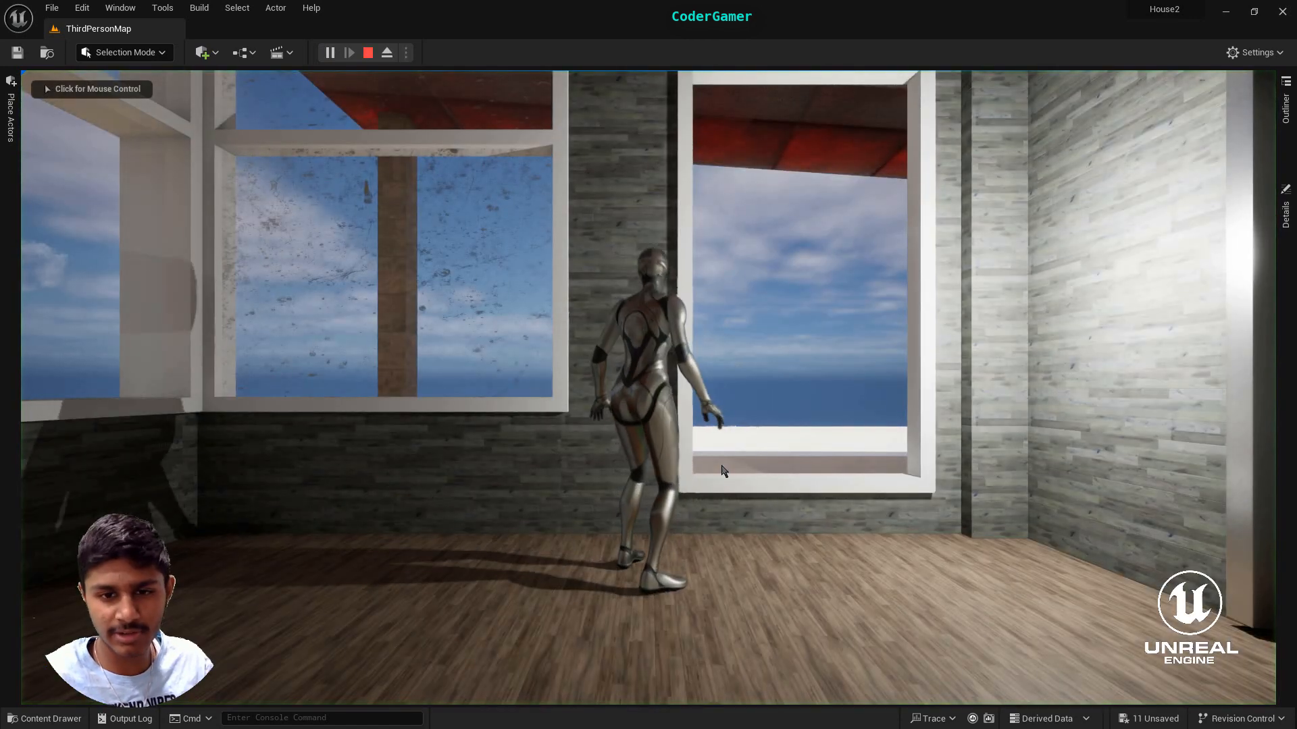
key("w")
key("w")
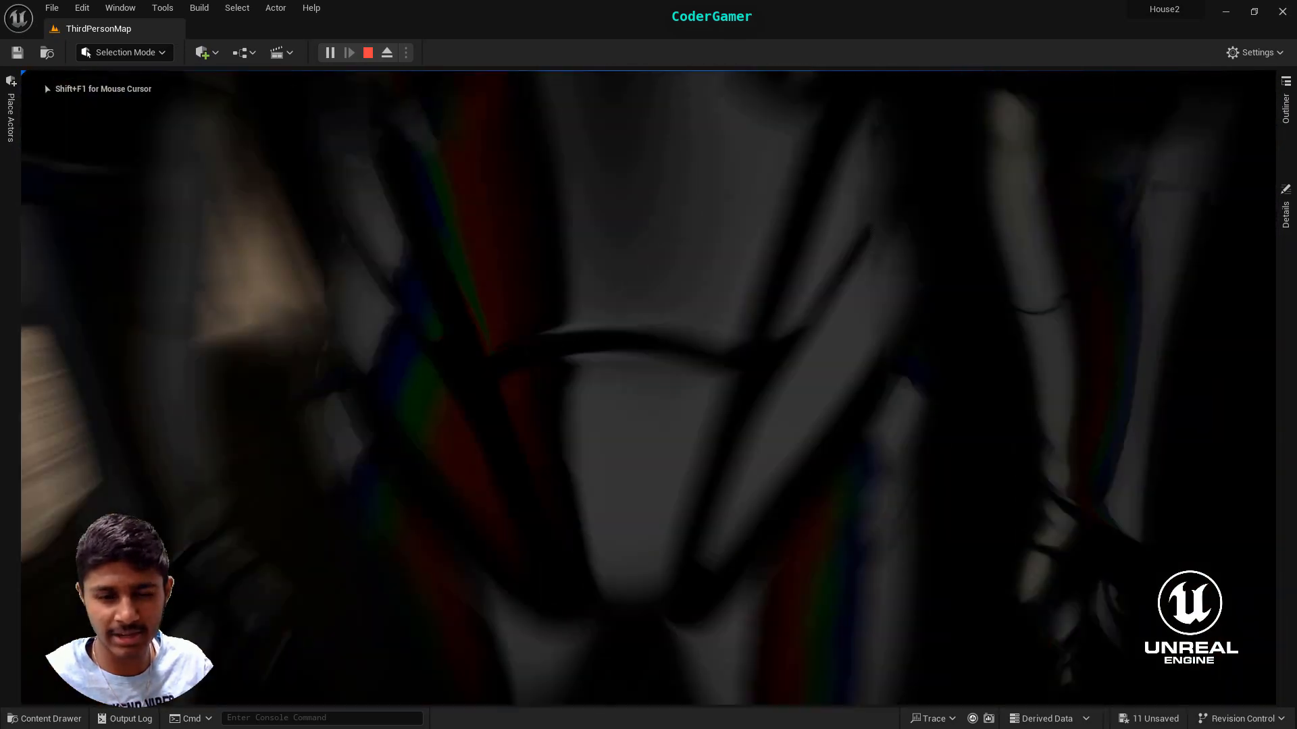
key("w")
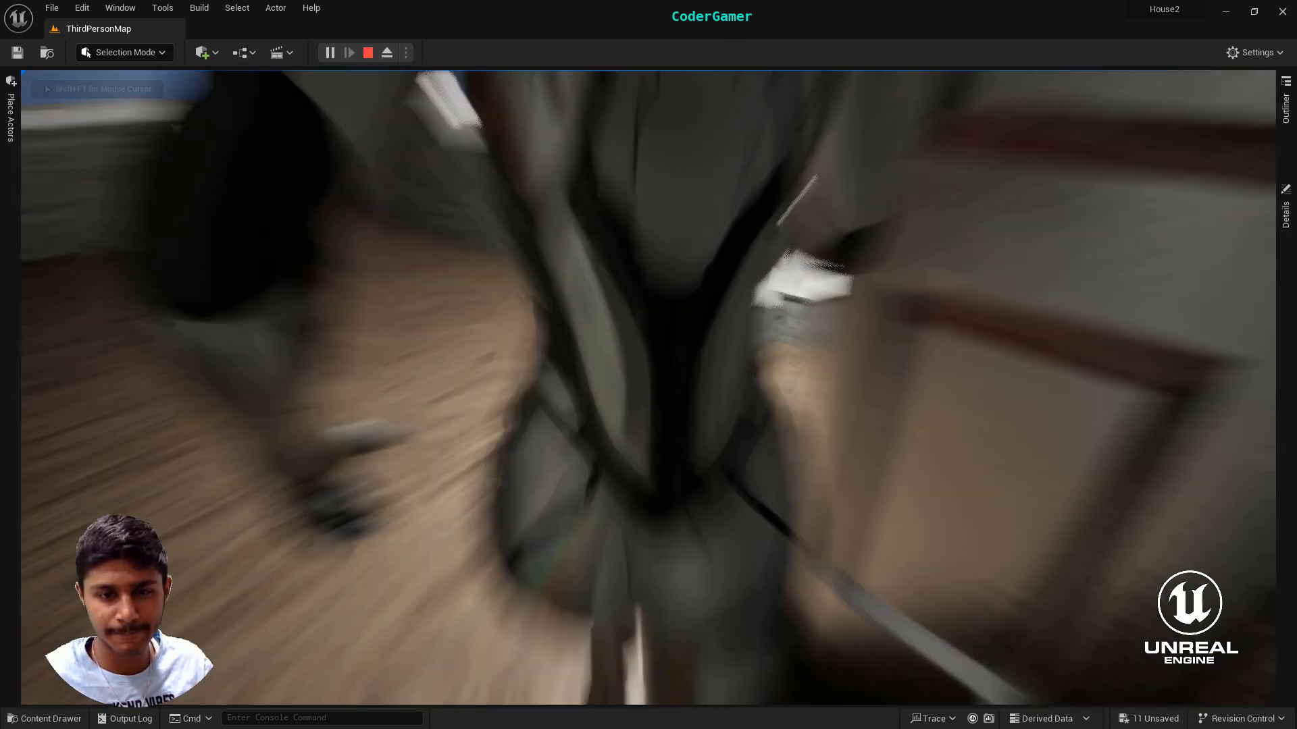
key("d")
key("w")
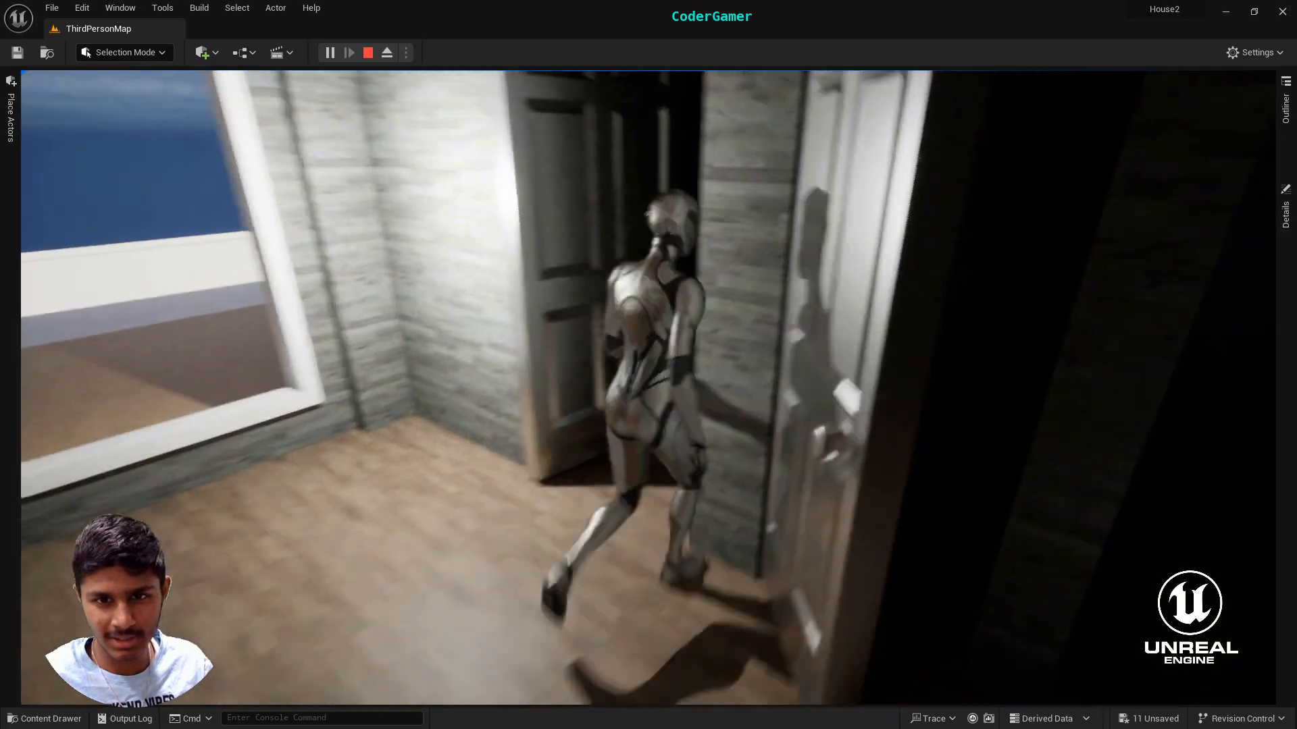
key("s")
key("w")
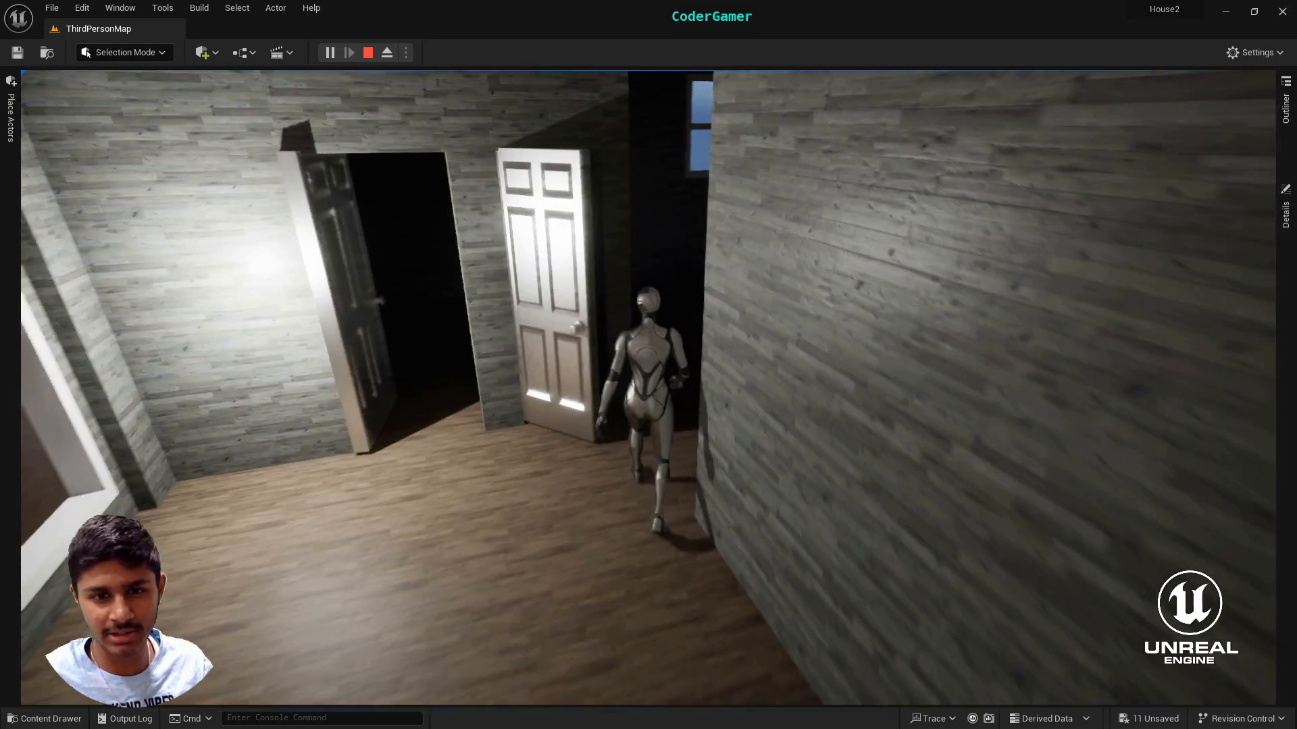
key("w")
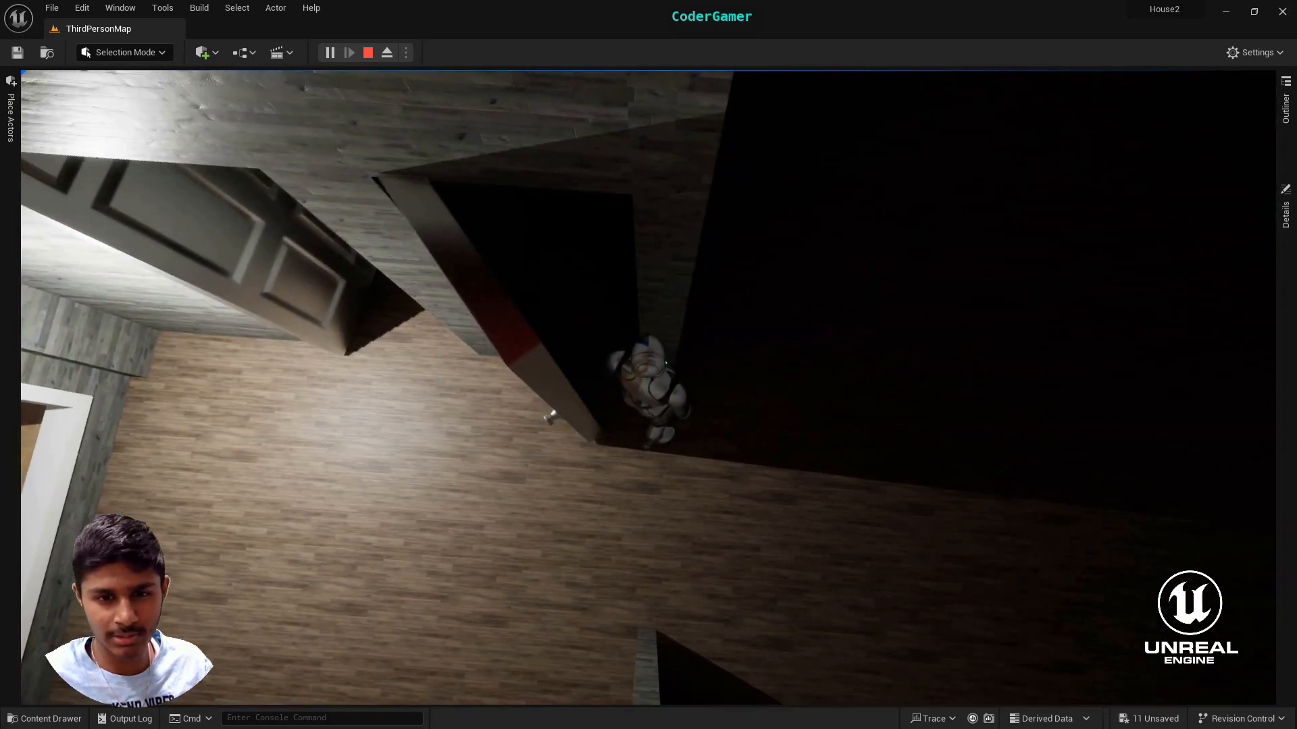
key("Escape")
Play the level again and walk from the dark room back past both doors into the lit room
left_click(529, 370)
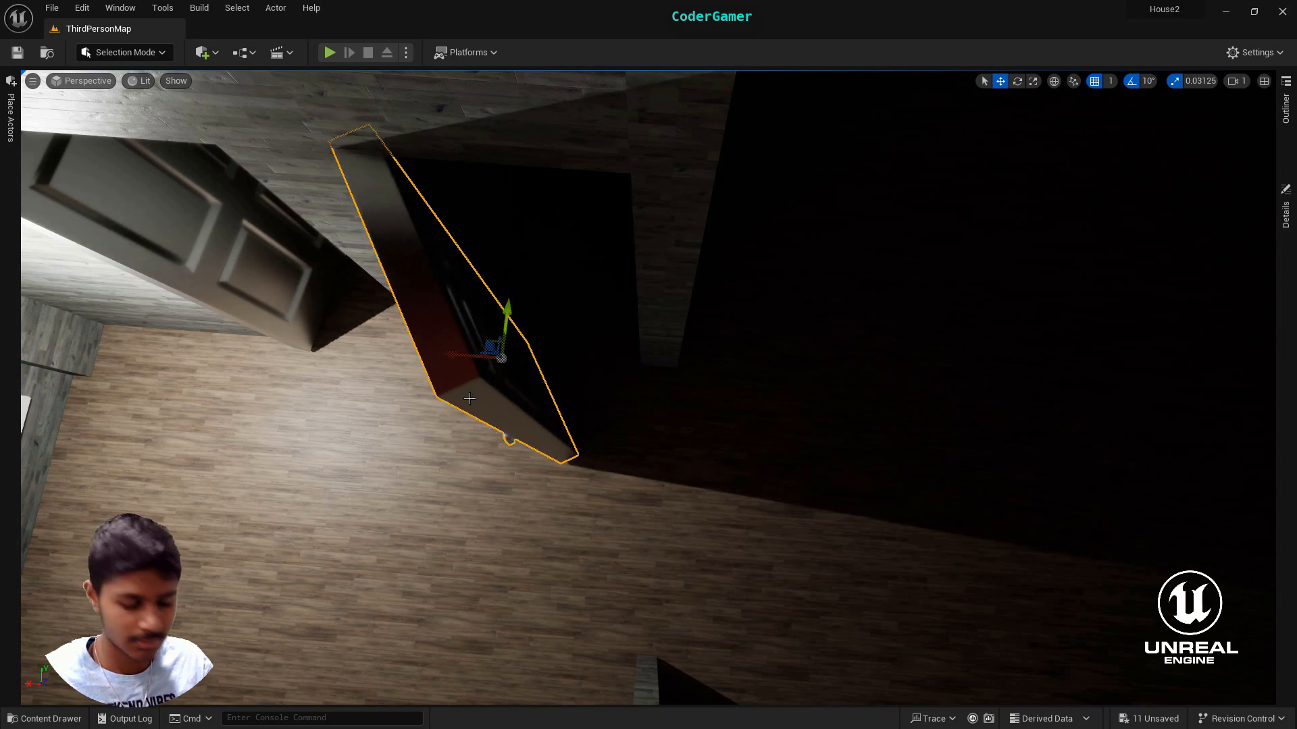
key("alt+p")
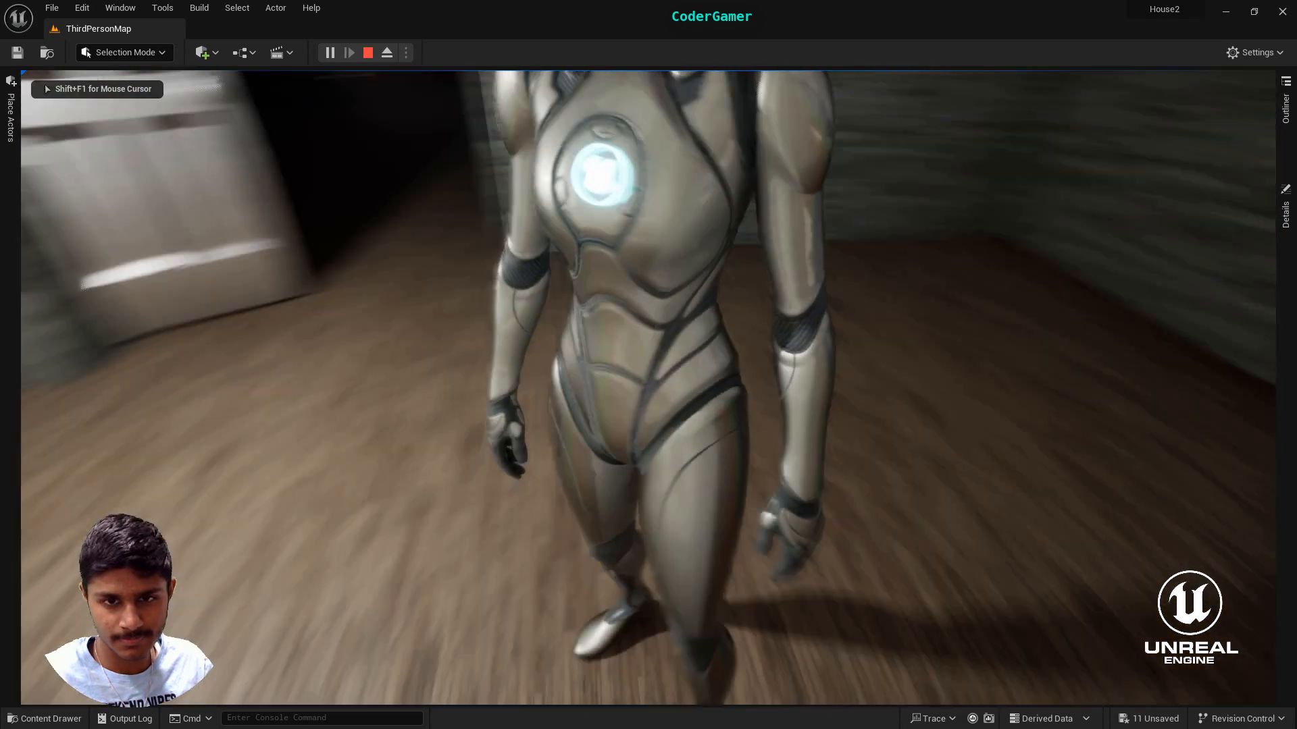
key("w")
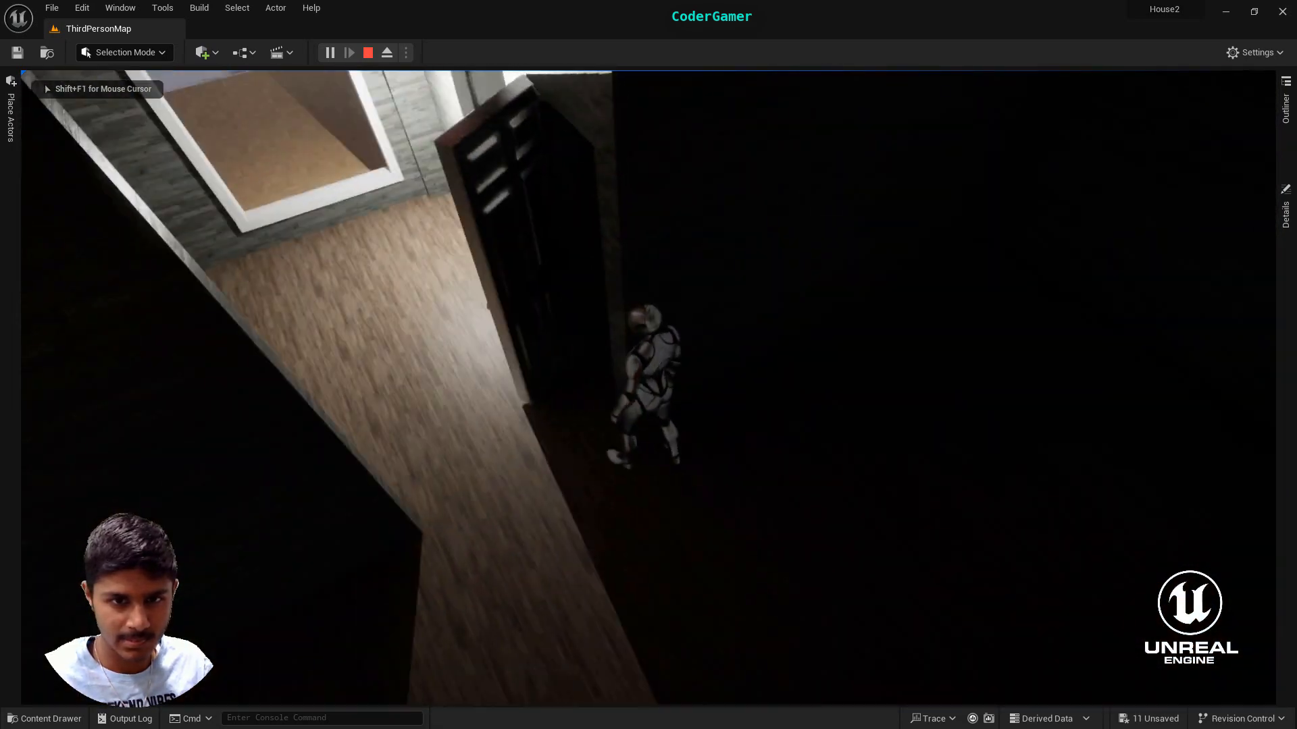
key("a")
key("w")
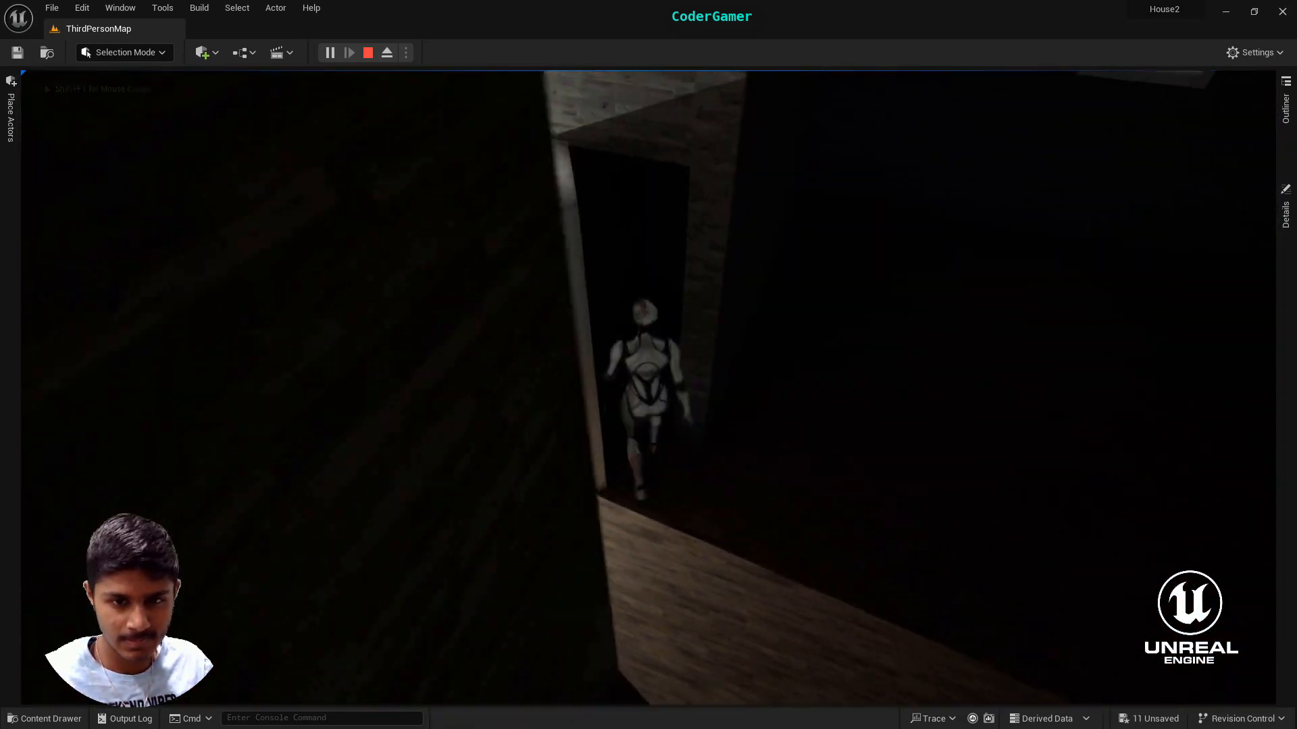
key("w")
key("s")
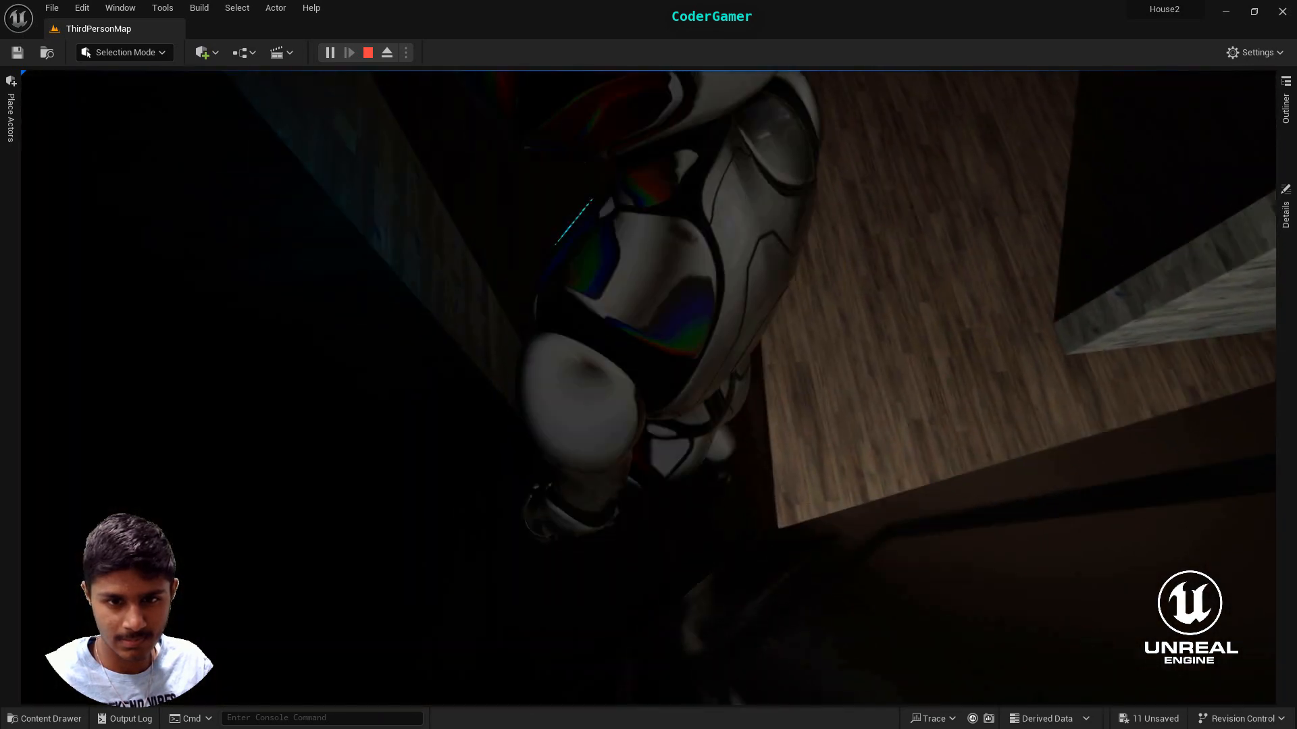
key("w")
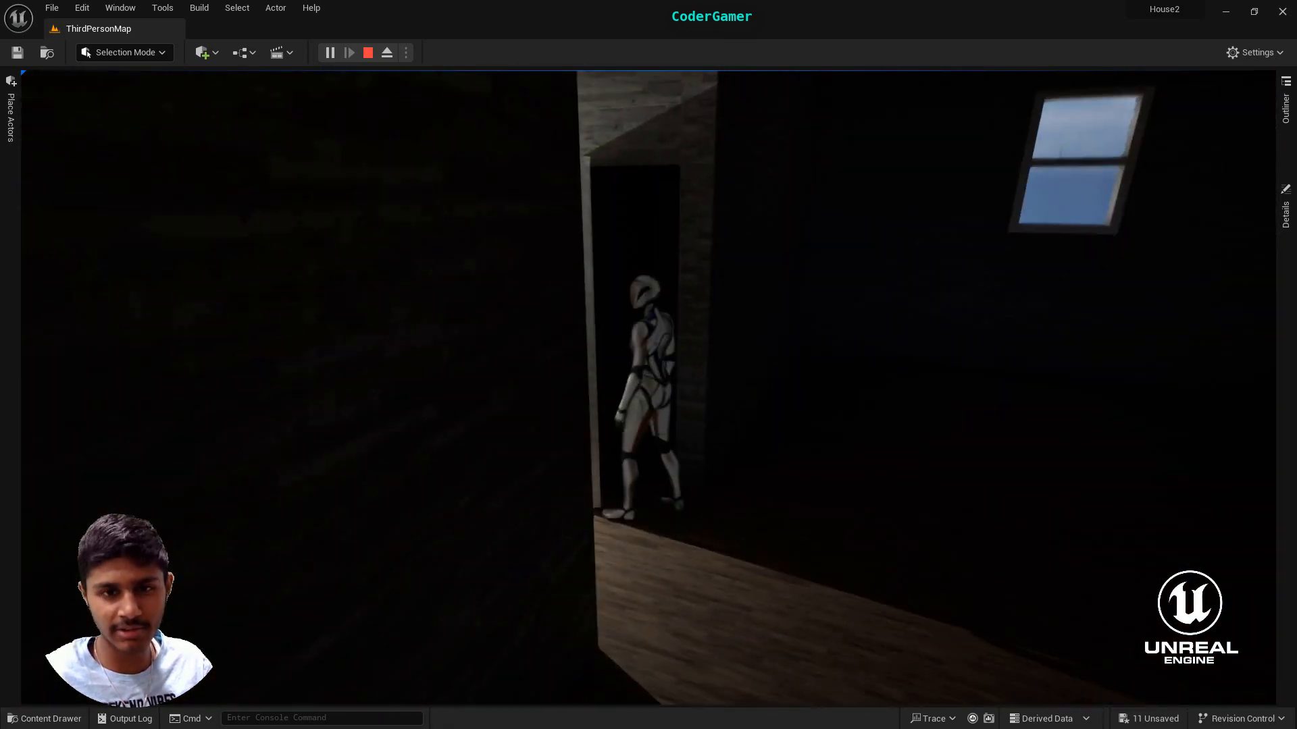
key("w")
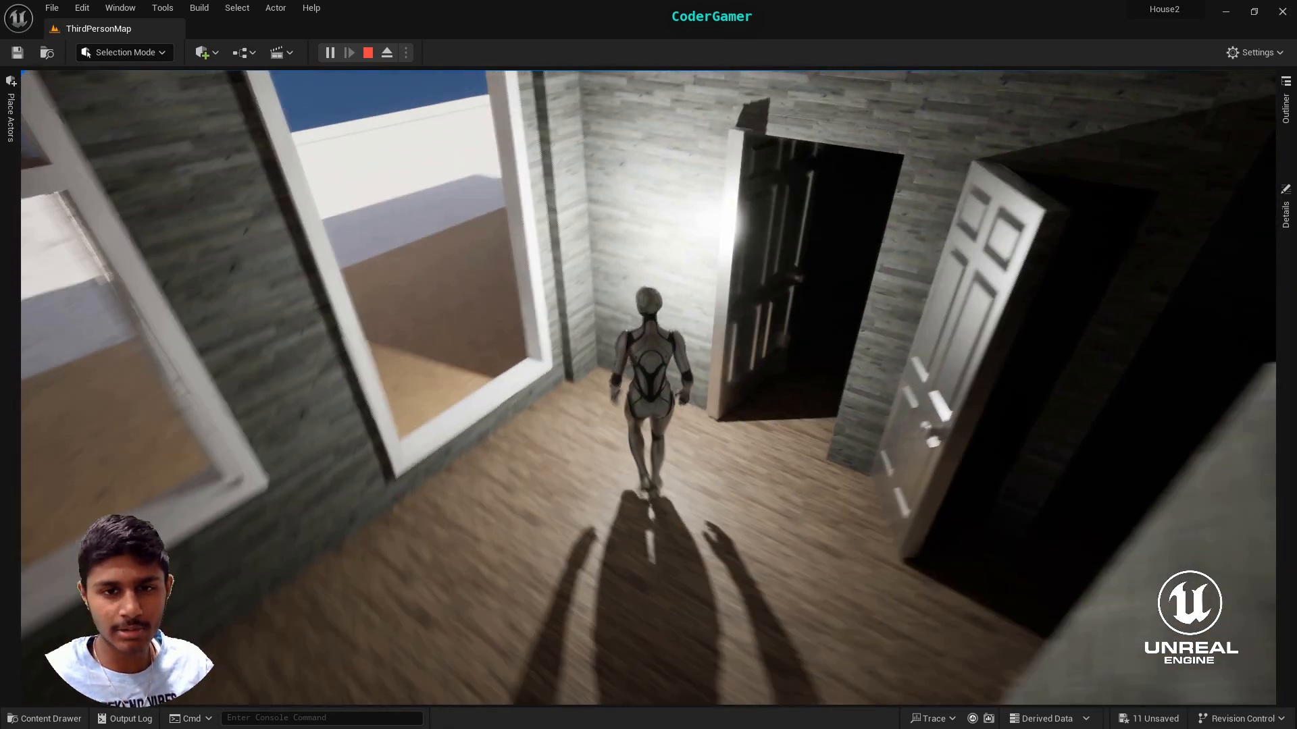
key("Escape")
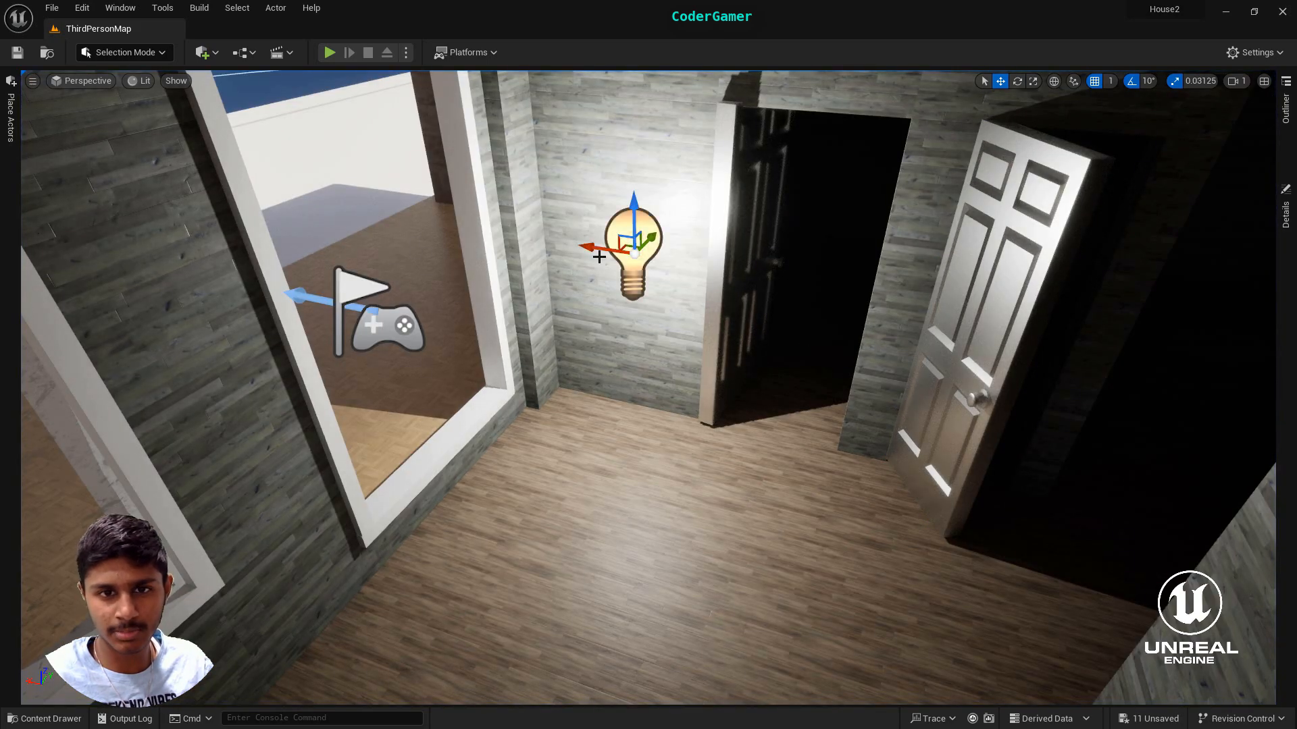
Move the light from the wall beside the copied door to the far side of the original door
left_click_drag(601, 249, 724, 284)
right_click_drag(724, 284, 878, 287)
key("w")
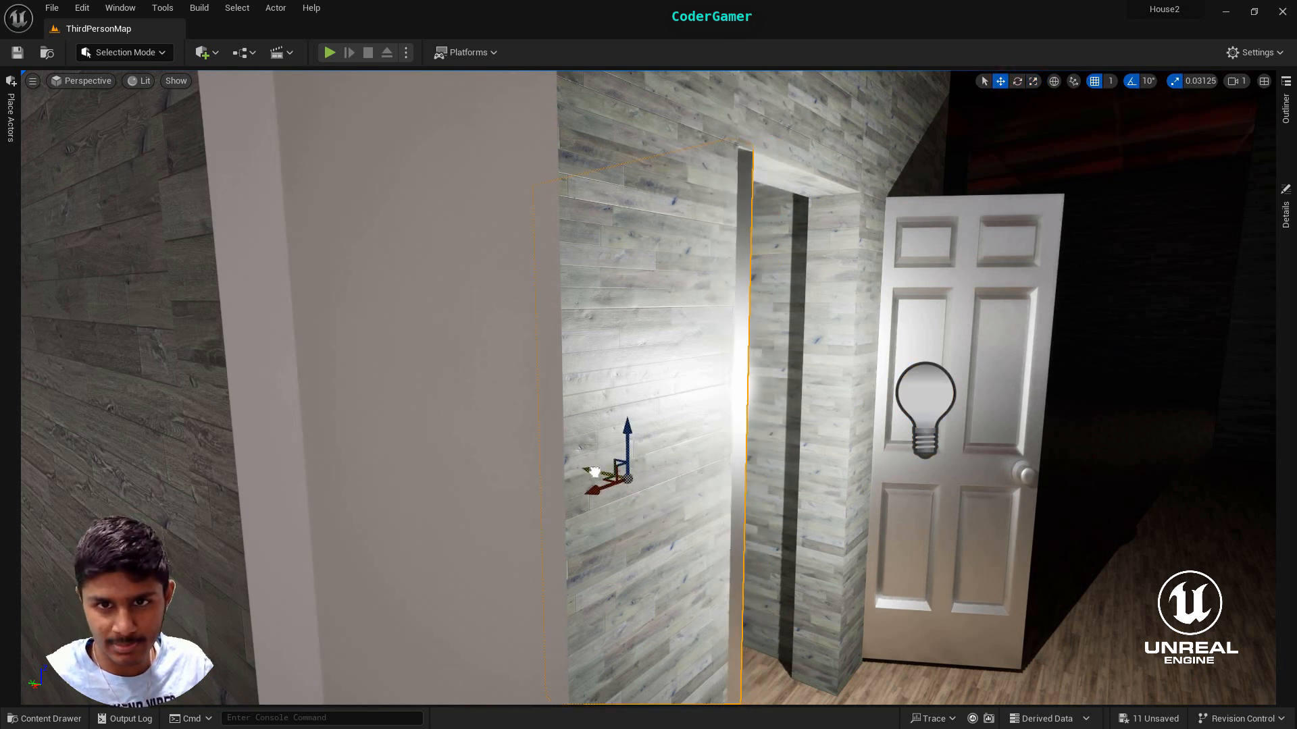
left_click(919, 404)
right_click_drag(919, 405, 734, 235)
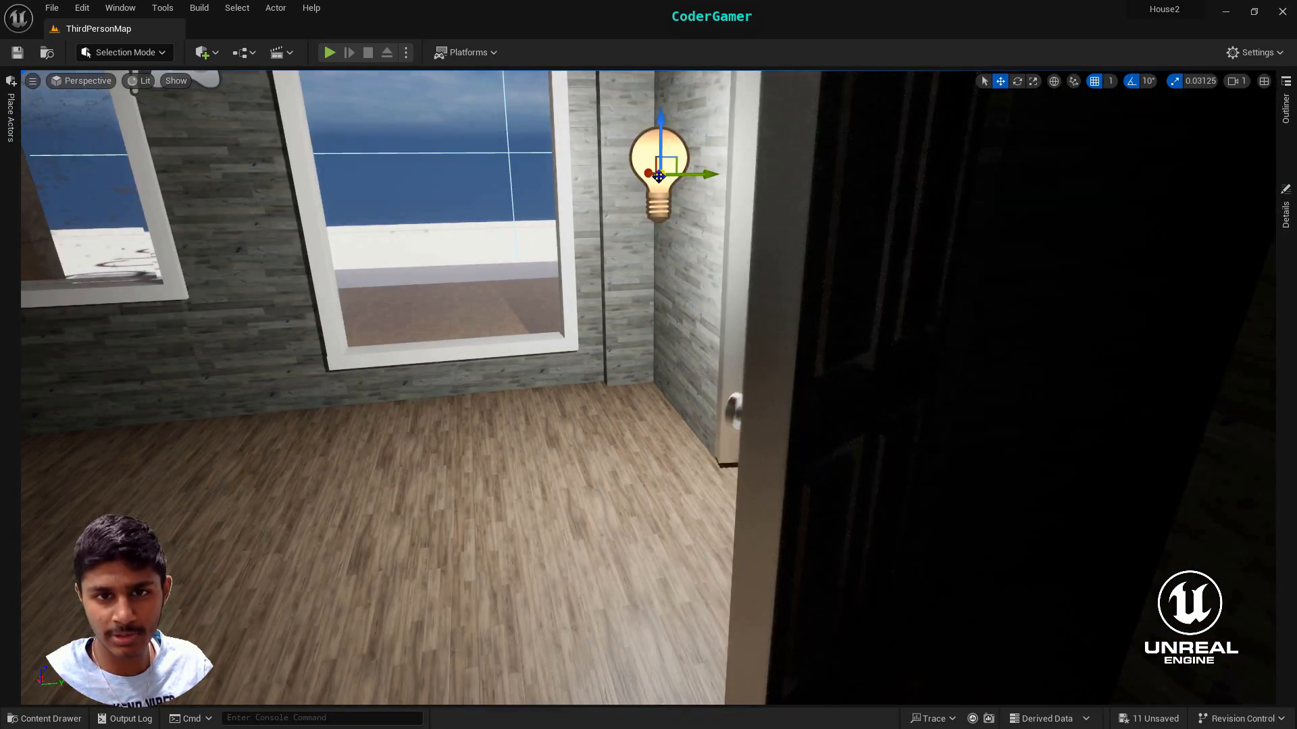
left_click_drag(706, 174, 711, 238)
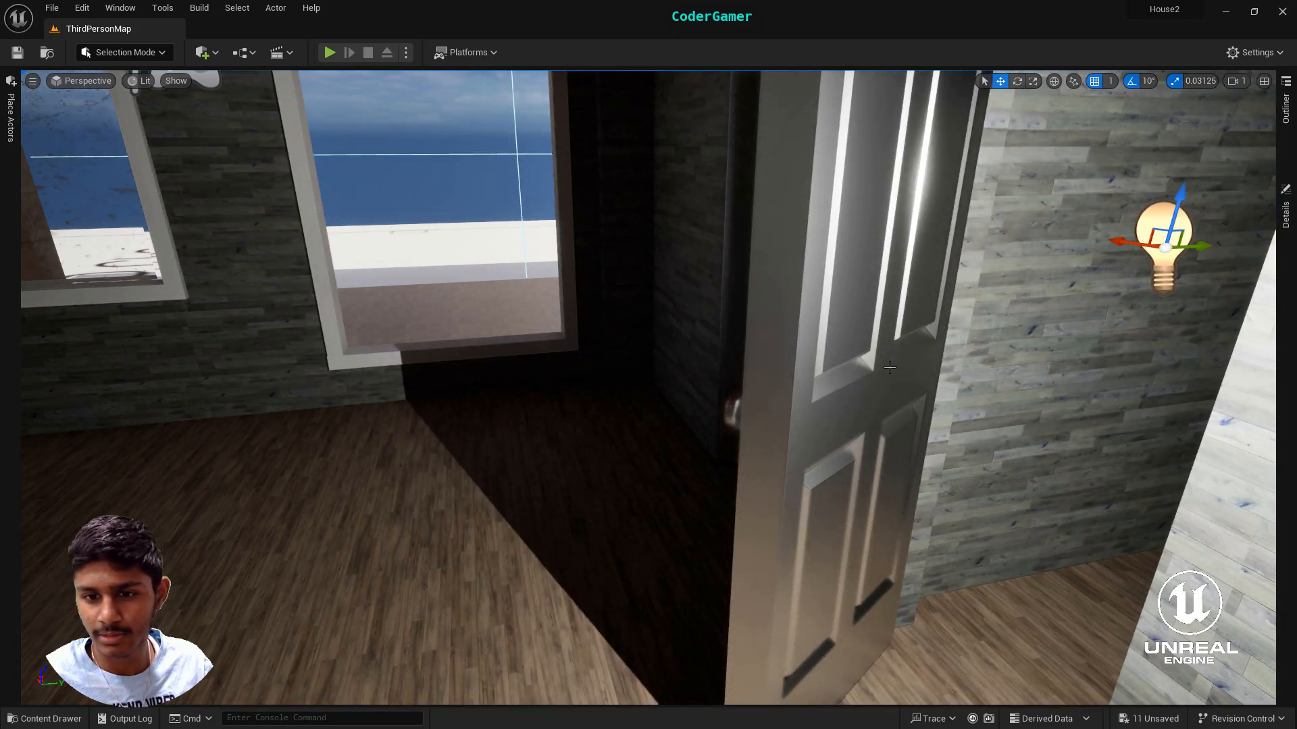
View the door up close and browse the EF_FirstFloor Materials folder for a suitable door material
right_click_drag(890, 368, 946, 379)
right_click_drag(713, 355, 850, 493)
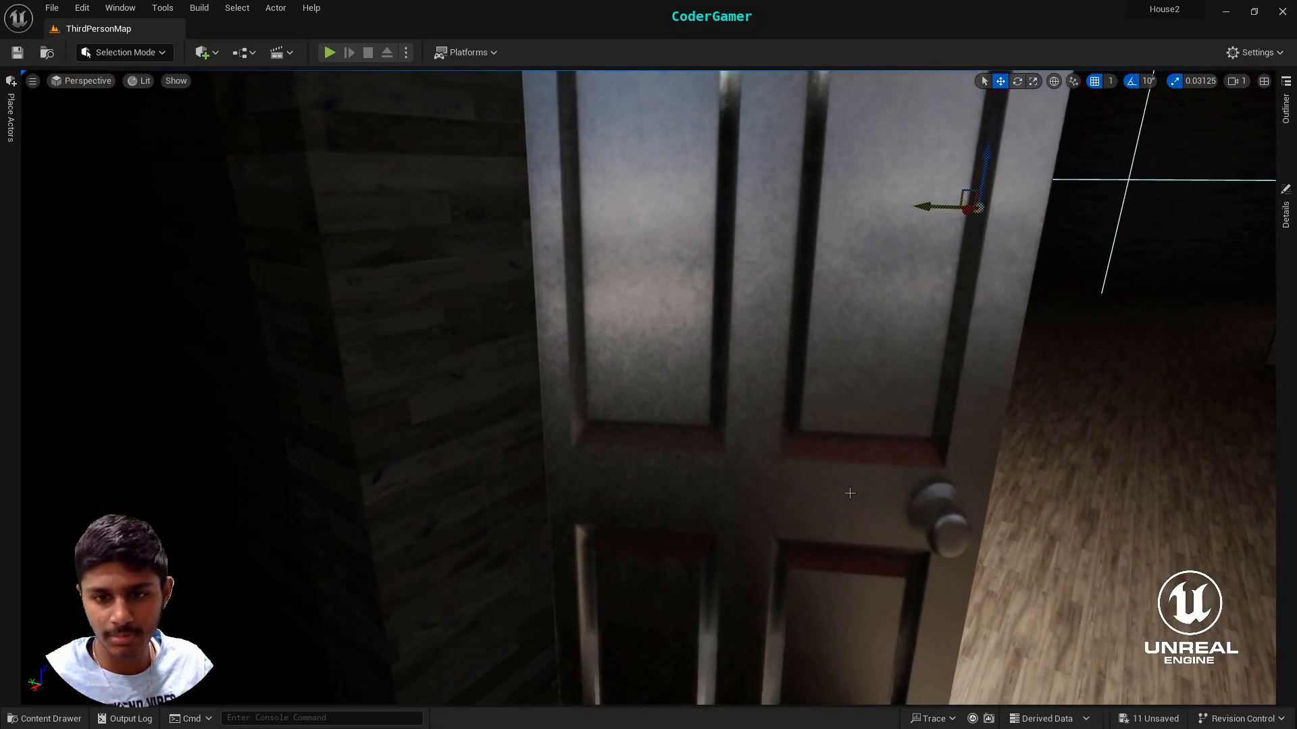
left_click(66, 718)
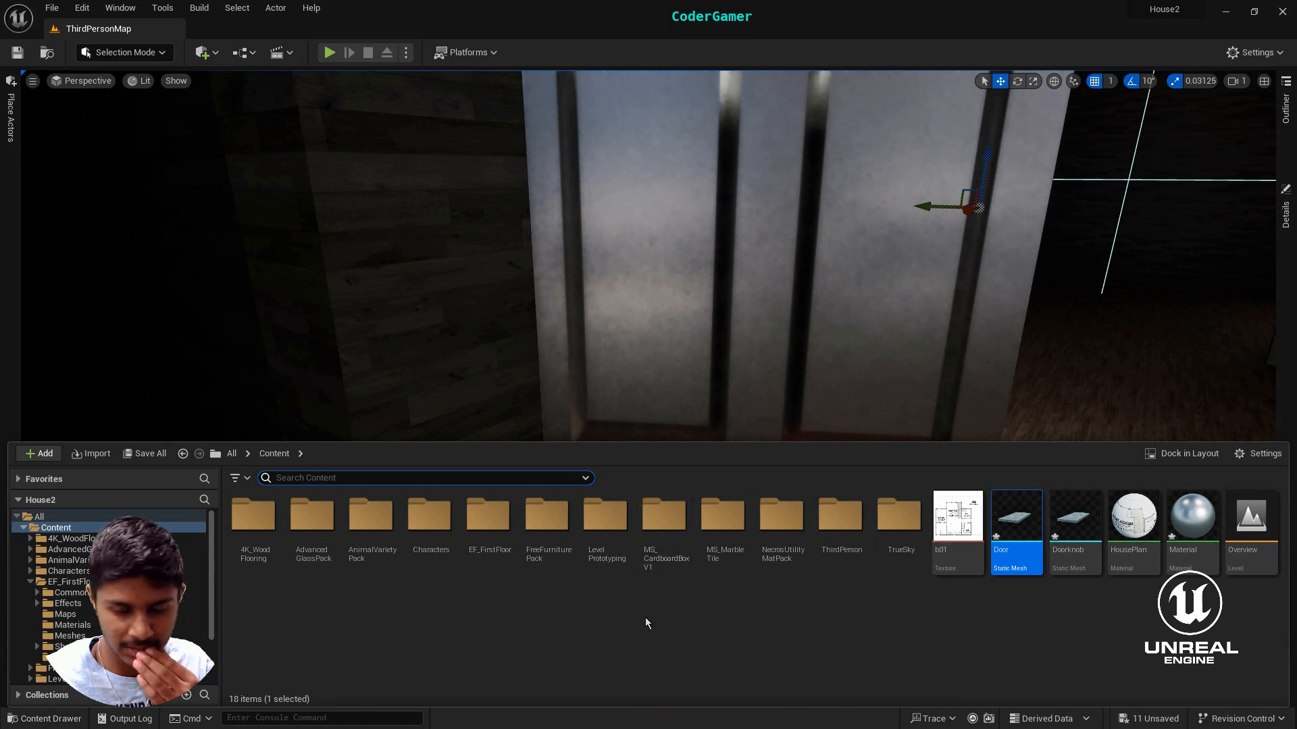
left_click(73, 626)
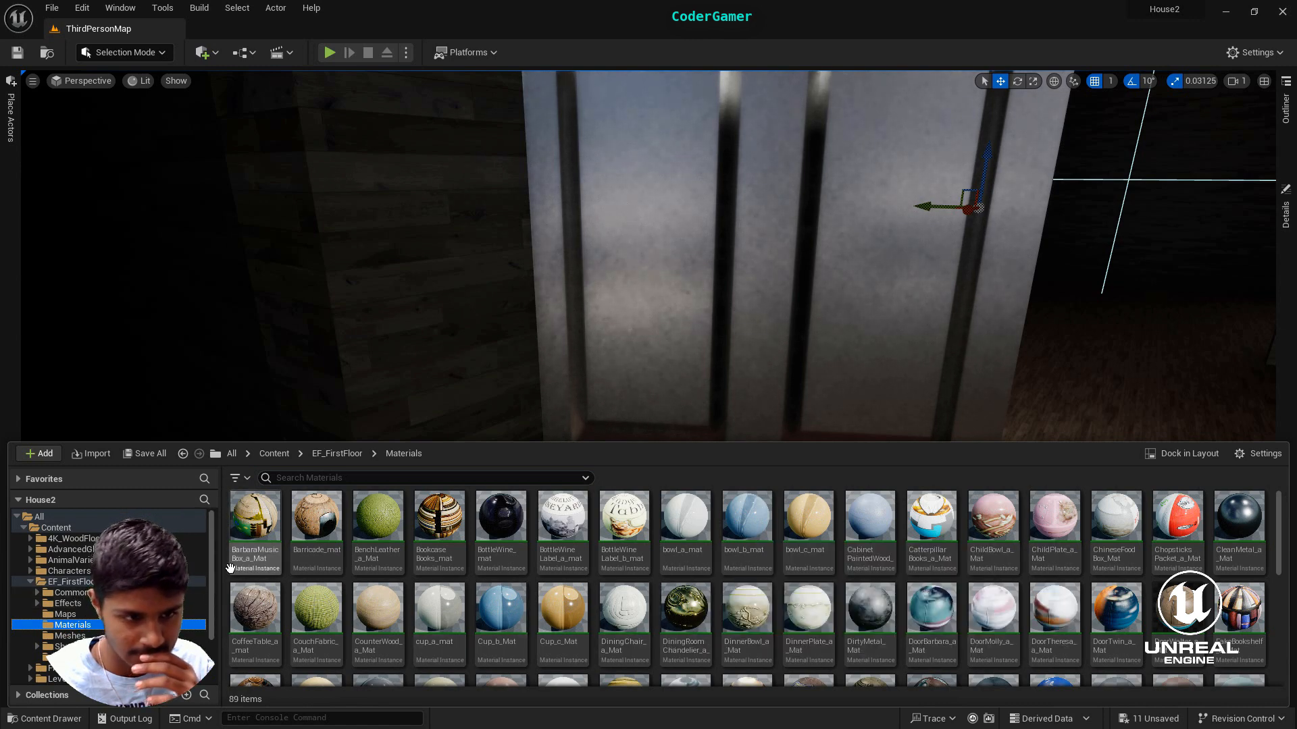
left_click(87, 581)
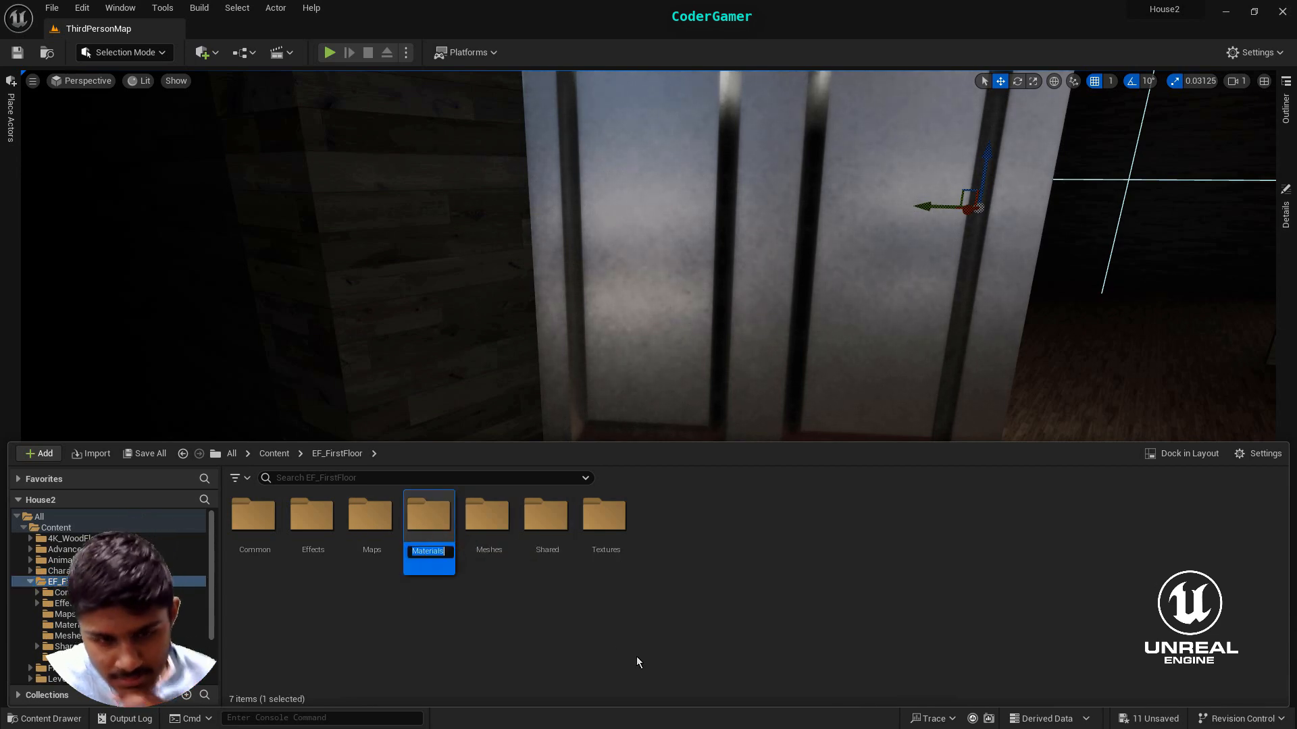
double_click(447, 532)
scroll(843, 579, "down", 2)
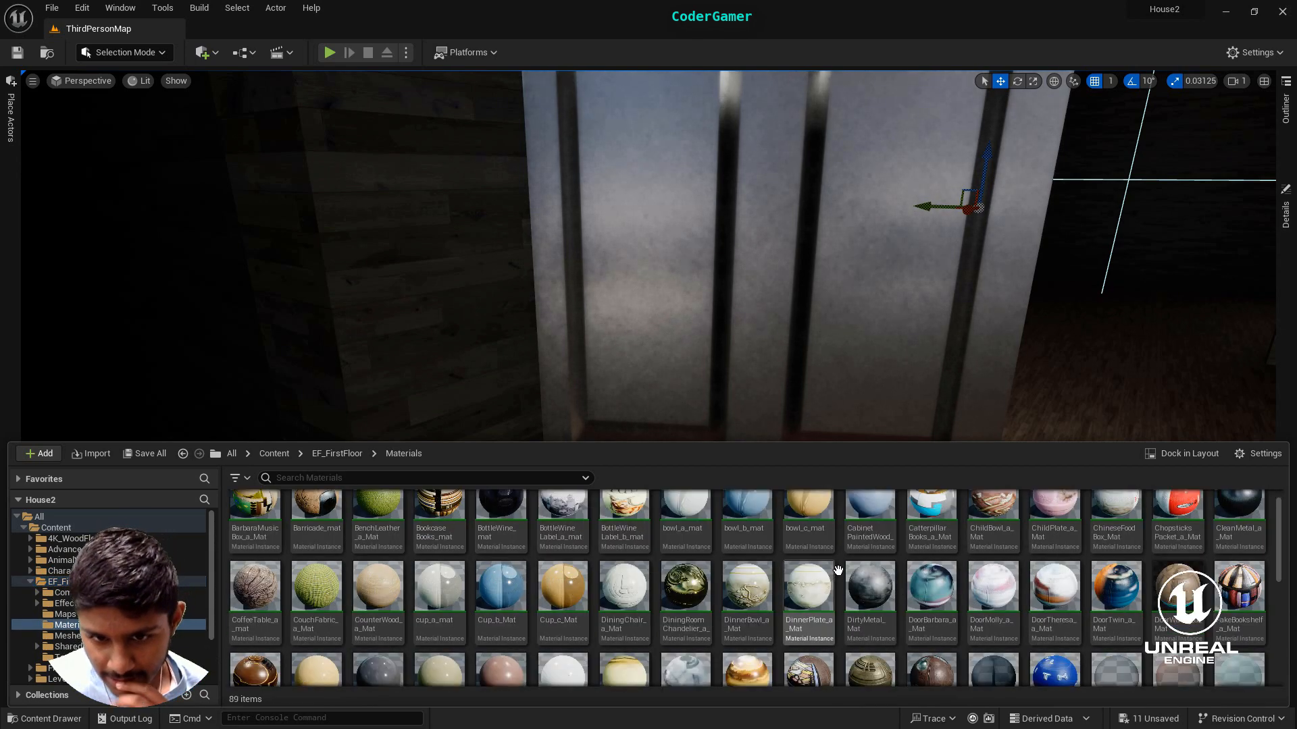
scroll(843, 579, "down", 5)
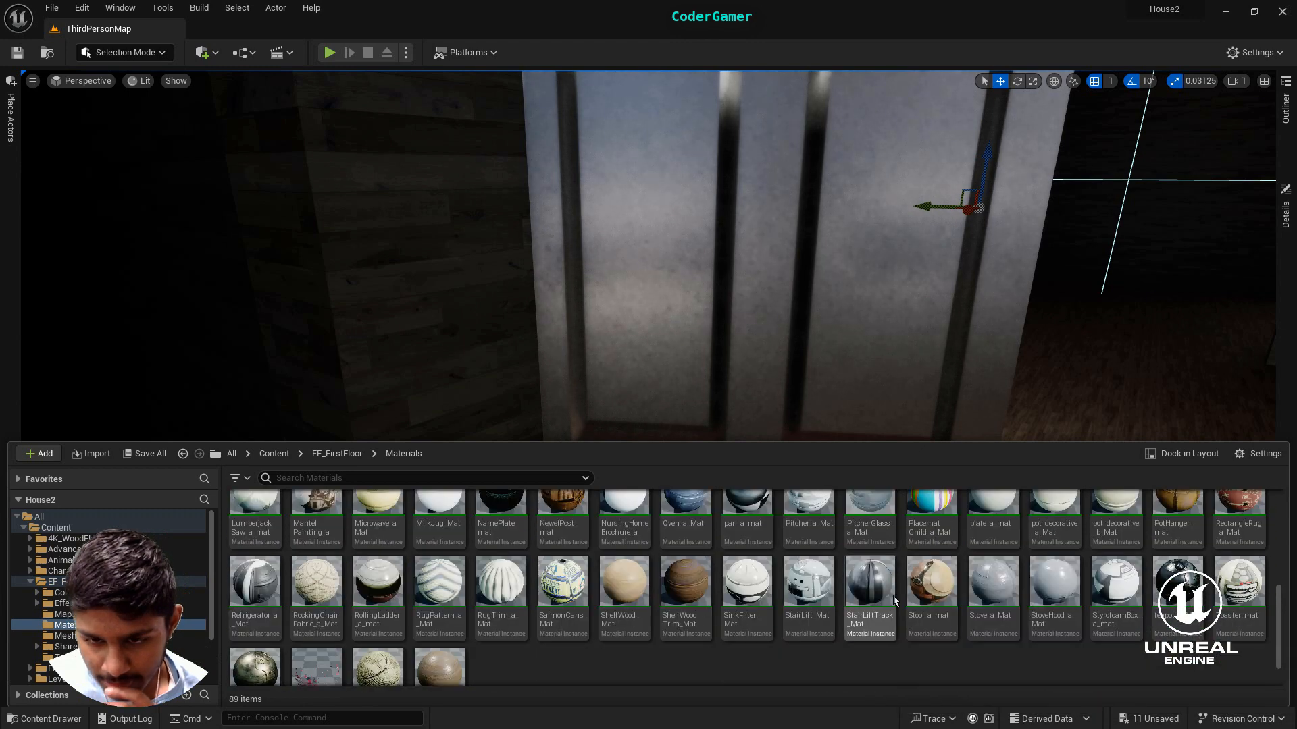
Browse the EF_FirstFloor Effects and Meshes folders and examine the ready-made door meshes, including DoorWalter_a
left_click(67, 603)
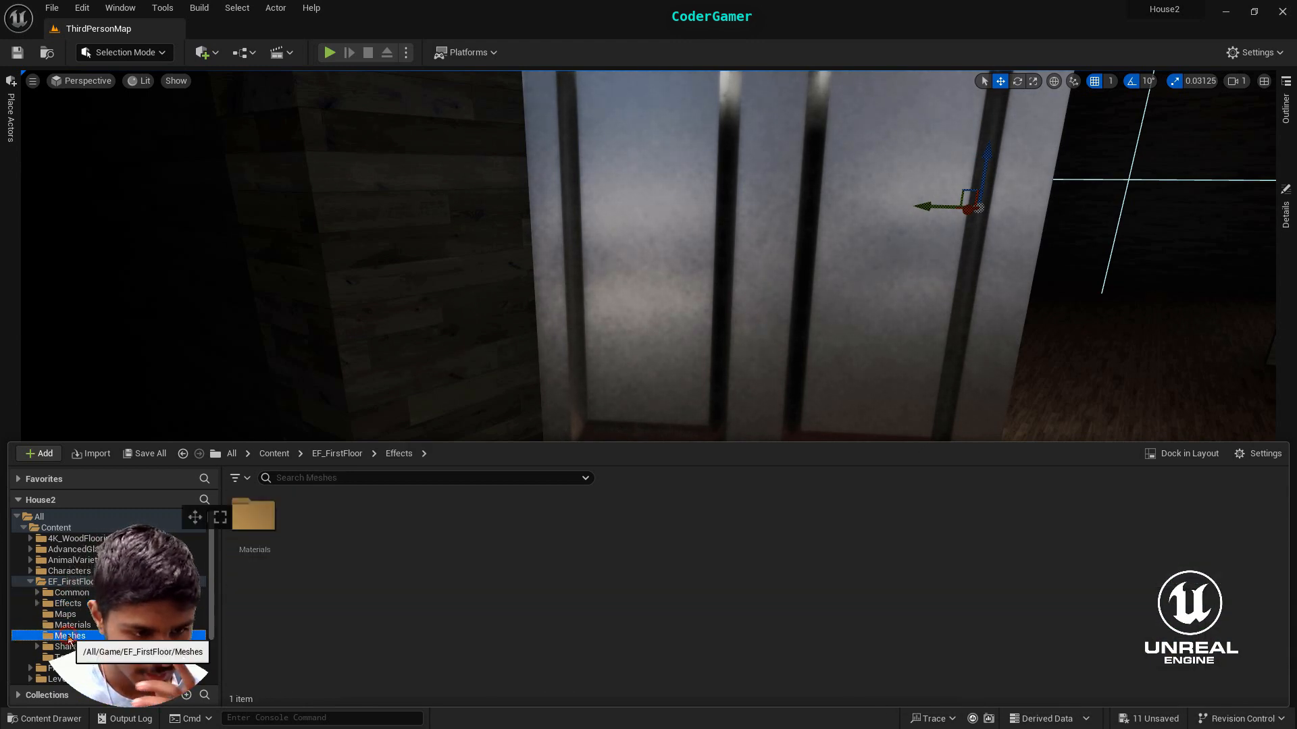
left_click(68, 636)
scroll(743, 588, "down", 3)
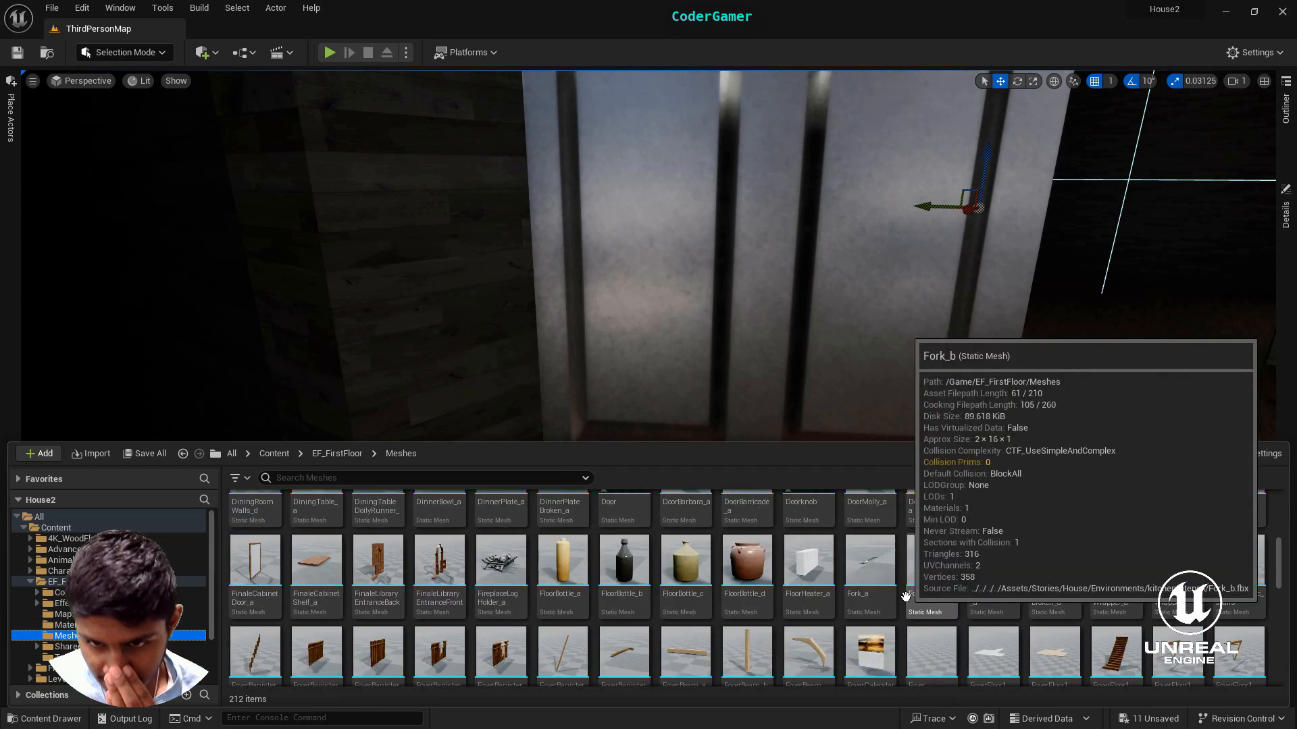
scroll(905, 596, "up", 2)
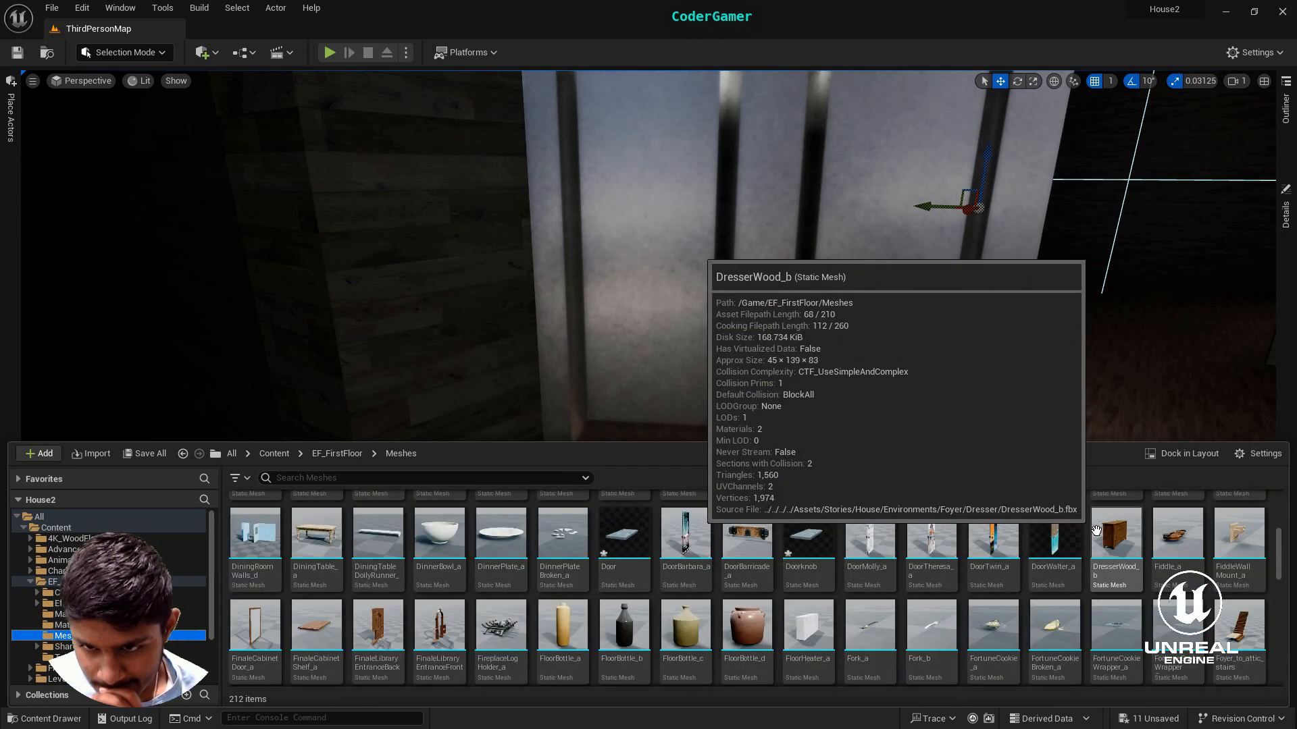
mouse_move(1070, 531)
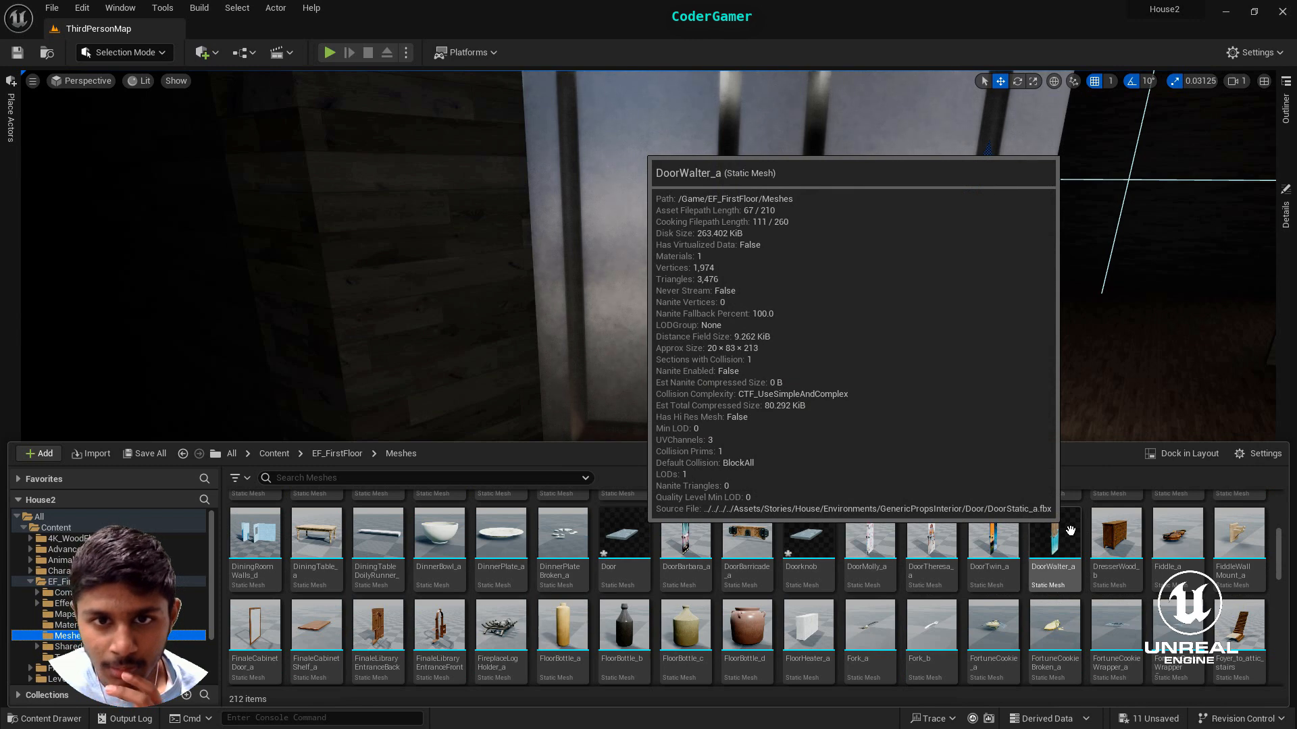
left_click_drag(1070, 531, 972, 203)
Apply the door material listed right after DoorTwin_a_Mat in the EF_FirstFloor Materials folder to the door
left_click(81, 627)
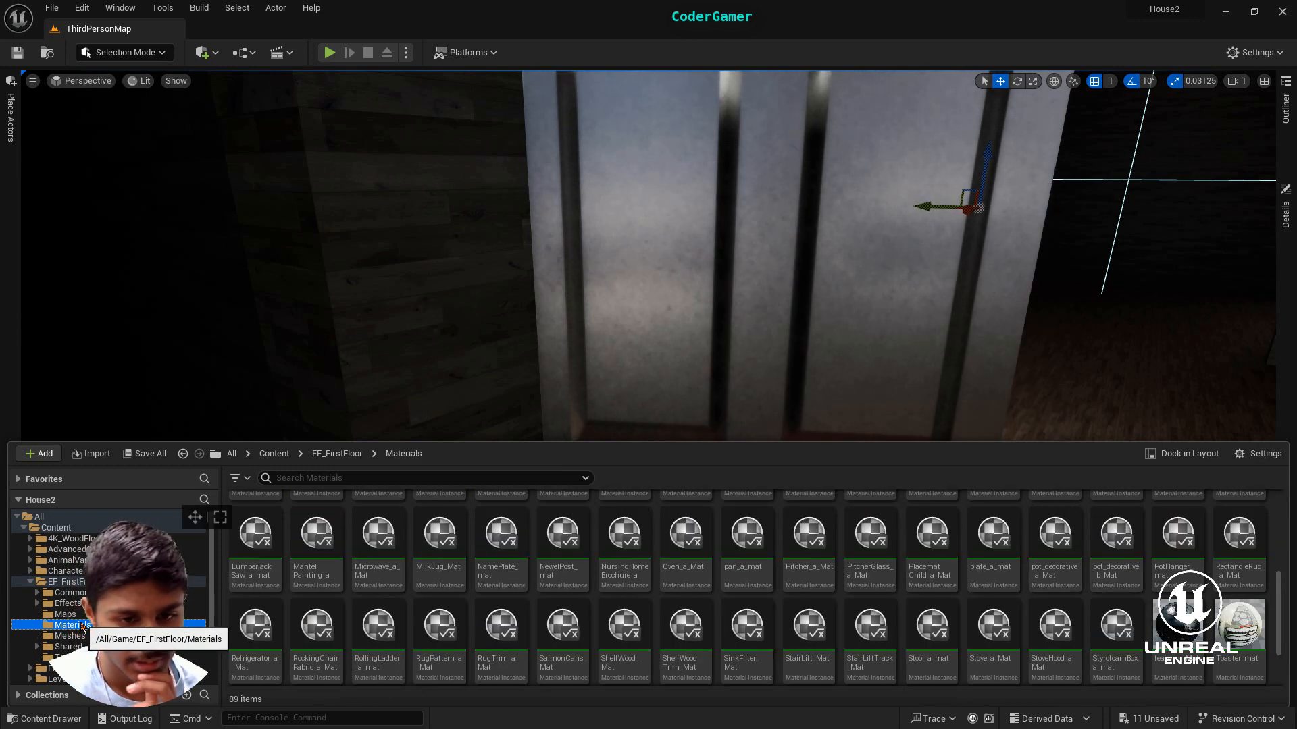
scroll(951, 584, "up", 1)
scroll(951, 584, "up", 2)
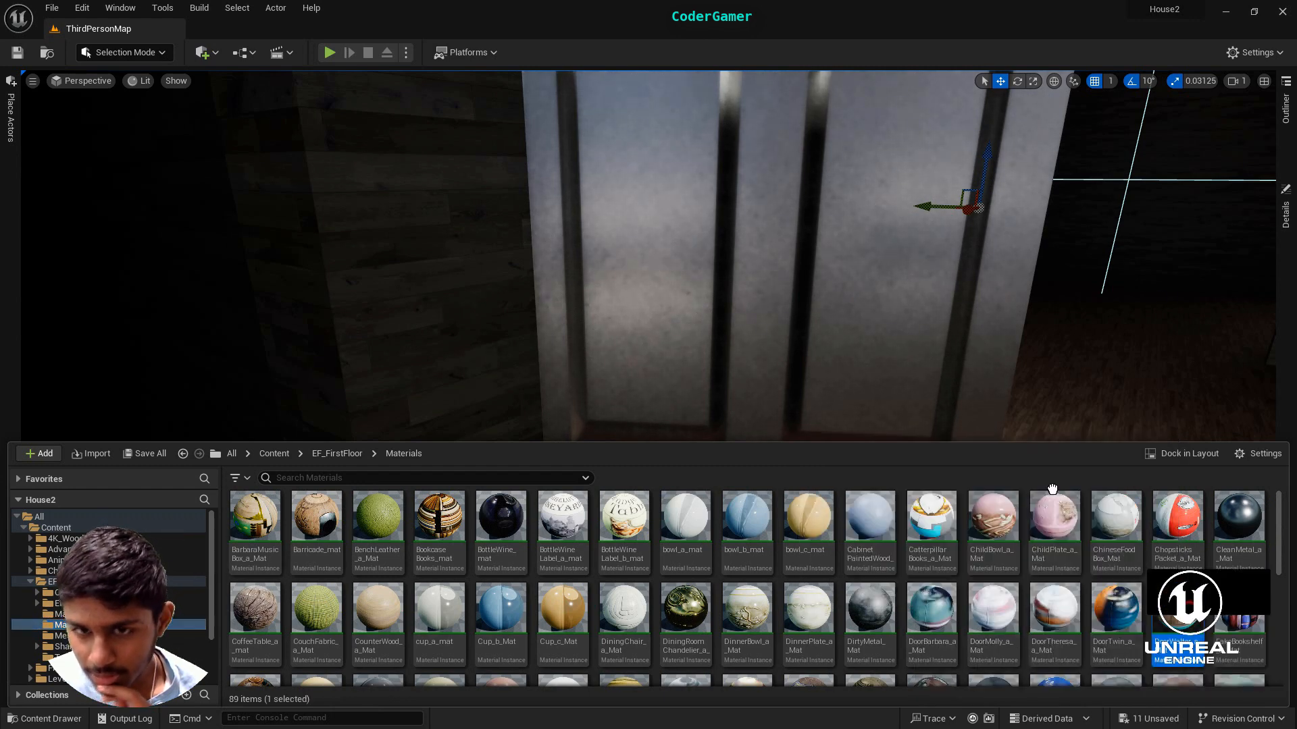
left_click_drag(847, 317, 935, 385)
Examine the newly applied material on the door's panels and knob from near and far
scroll(936, 419, "down", 3)
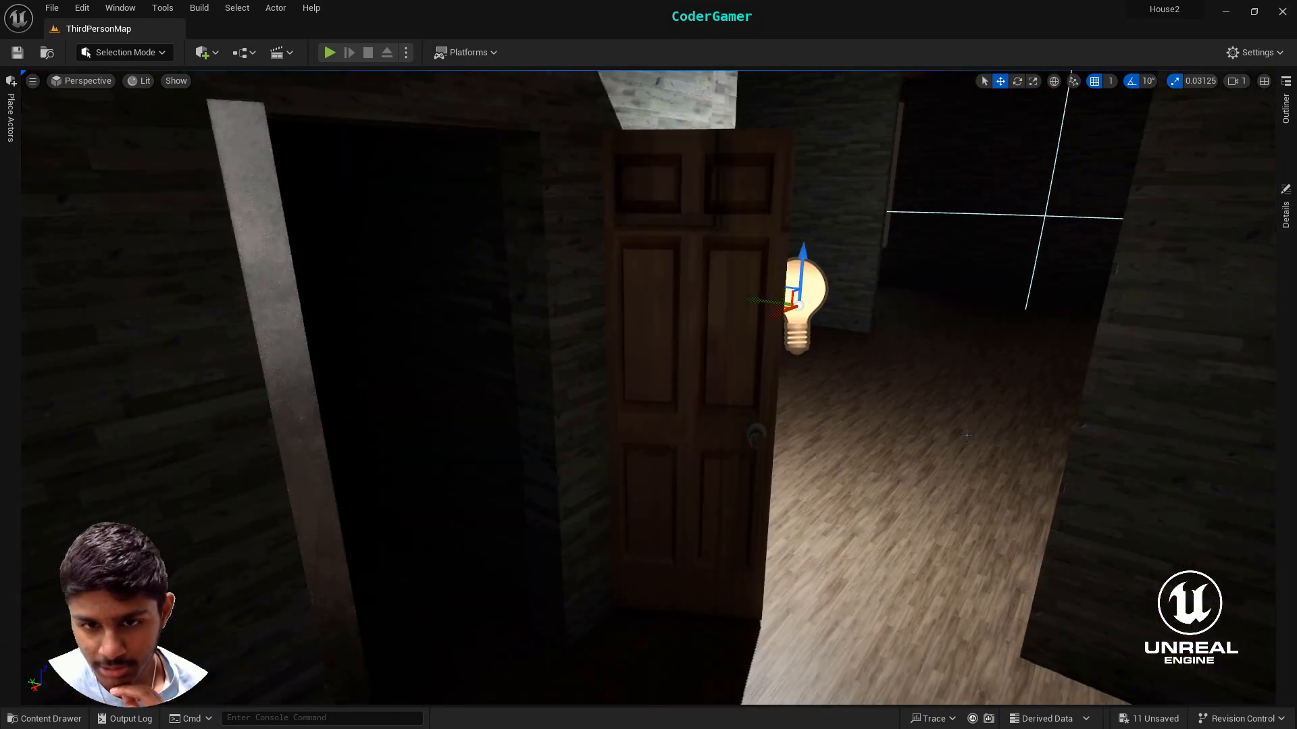
scroll(936, 435, "up", 3)
scroll(933, 435, "up", 3)
scroll(932, 434, "down", 7)
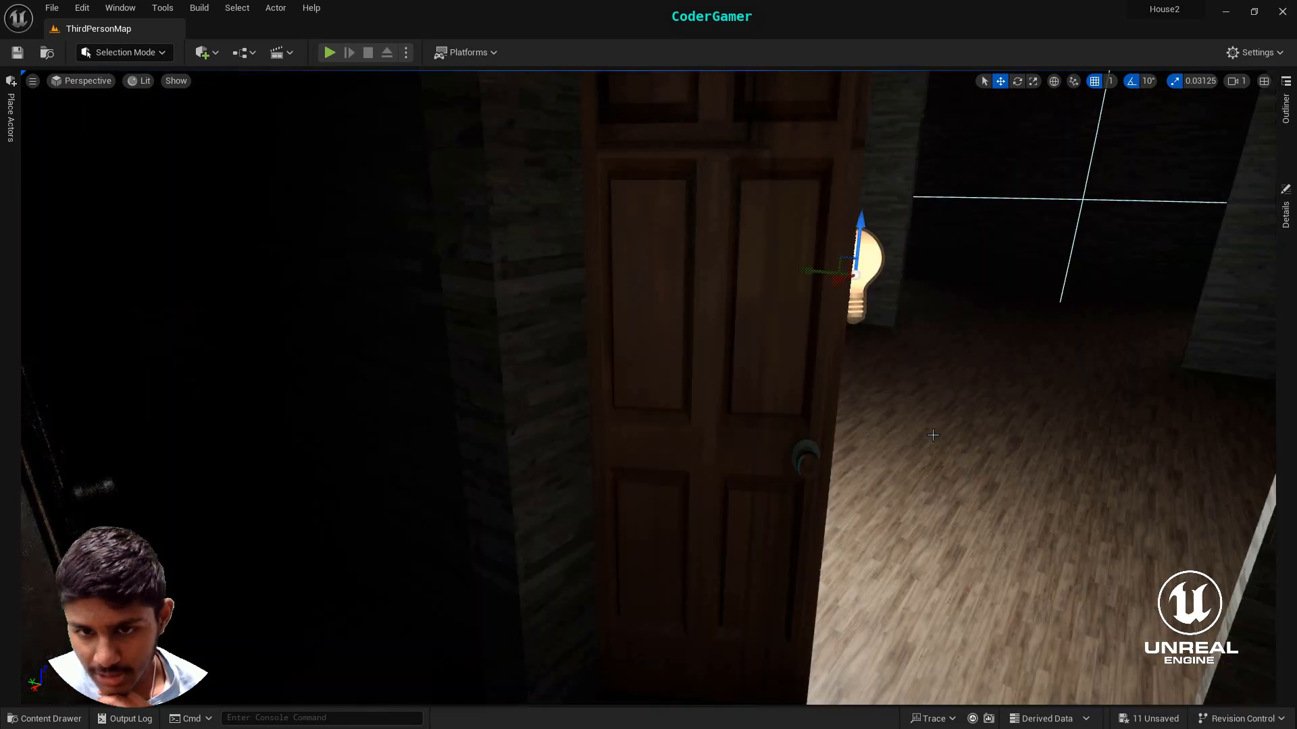
scroll(907, 427, "up", 3)
scroll(907, 427, "up", 2)
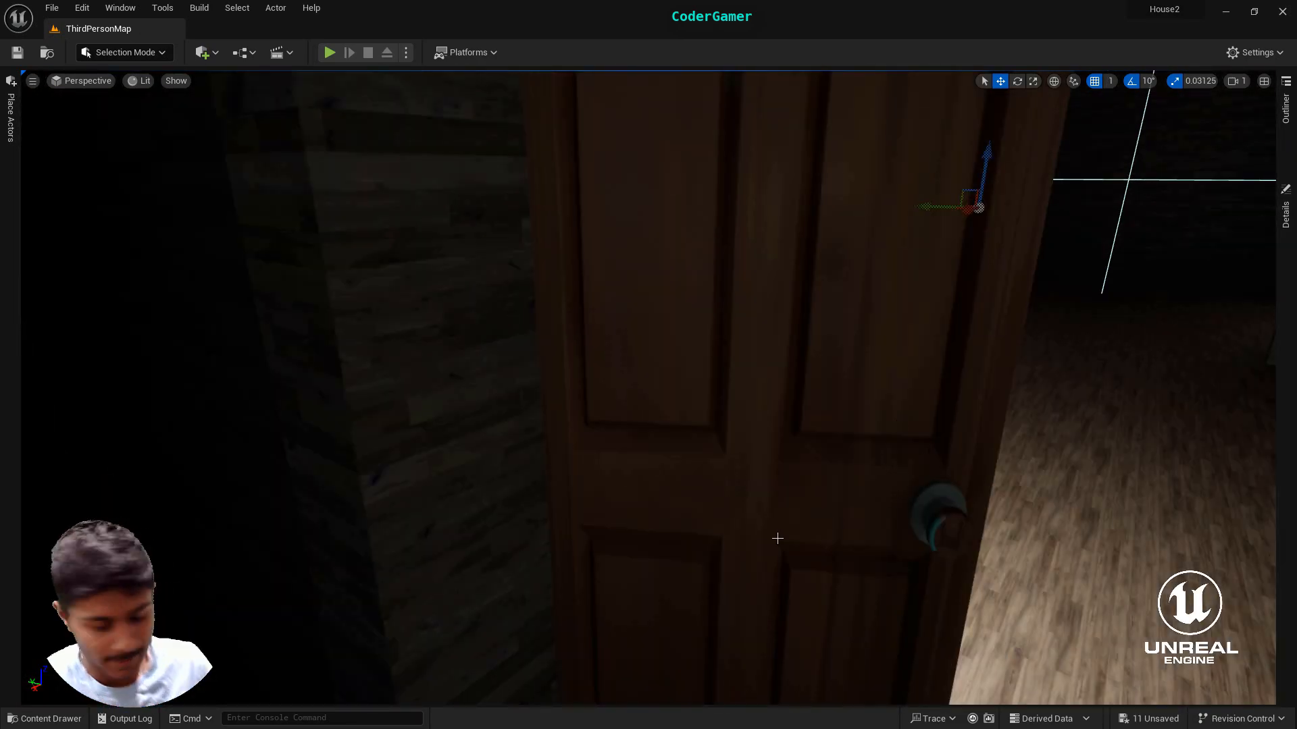
right_click_drag(777, 538, 782, 539)
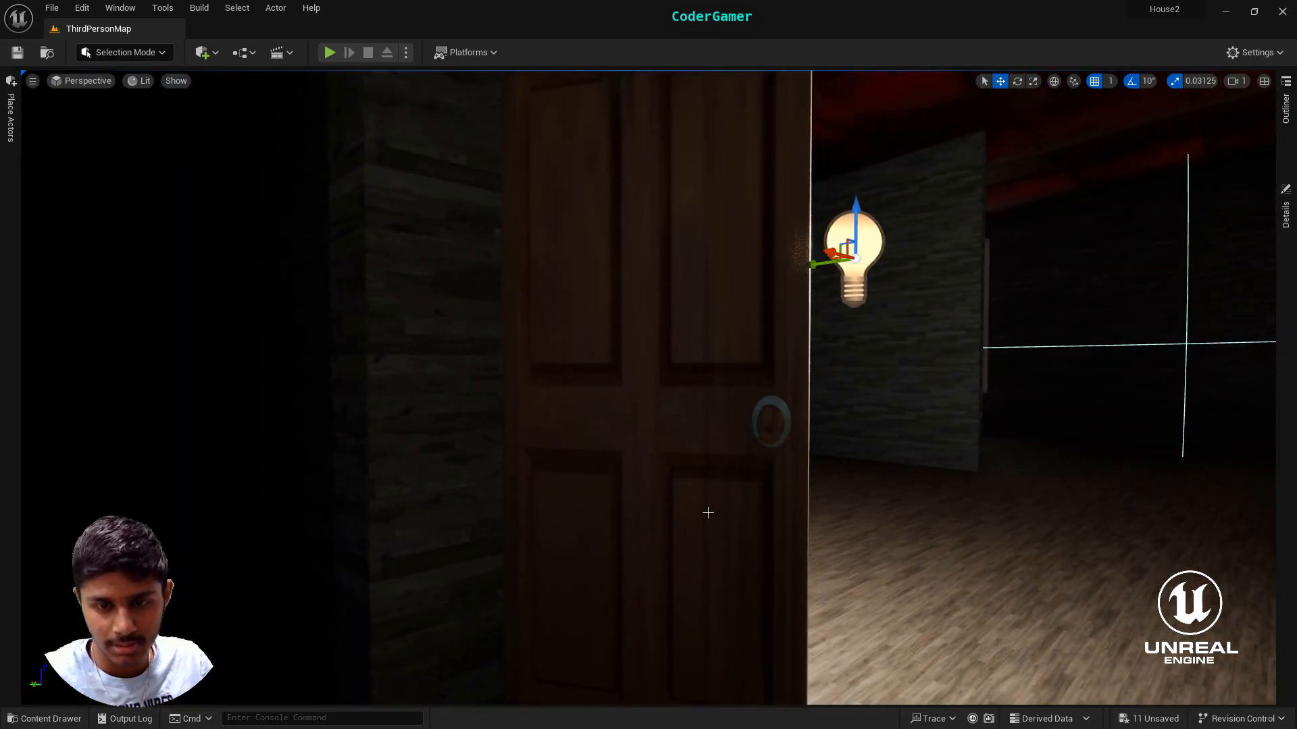
scroll(708, 513, "down", 5)
scroll(708, 500, "up", 6)
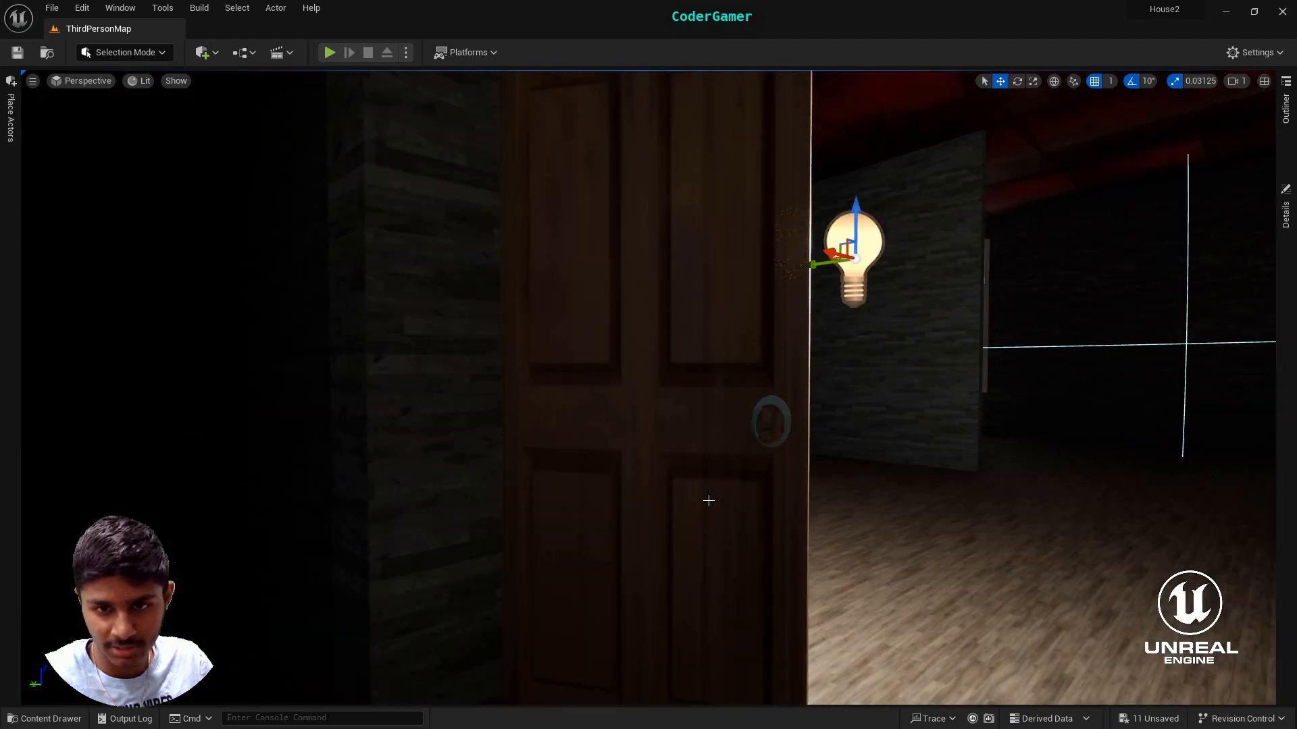
scroll(708, 501, "down", 3)
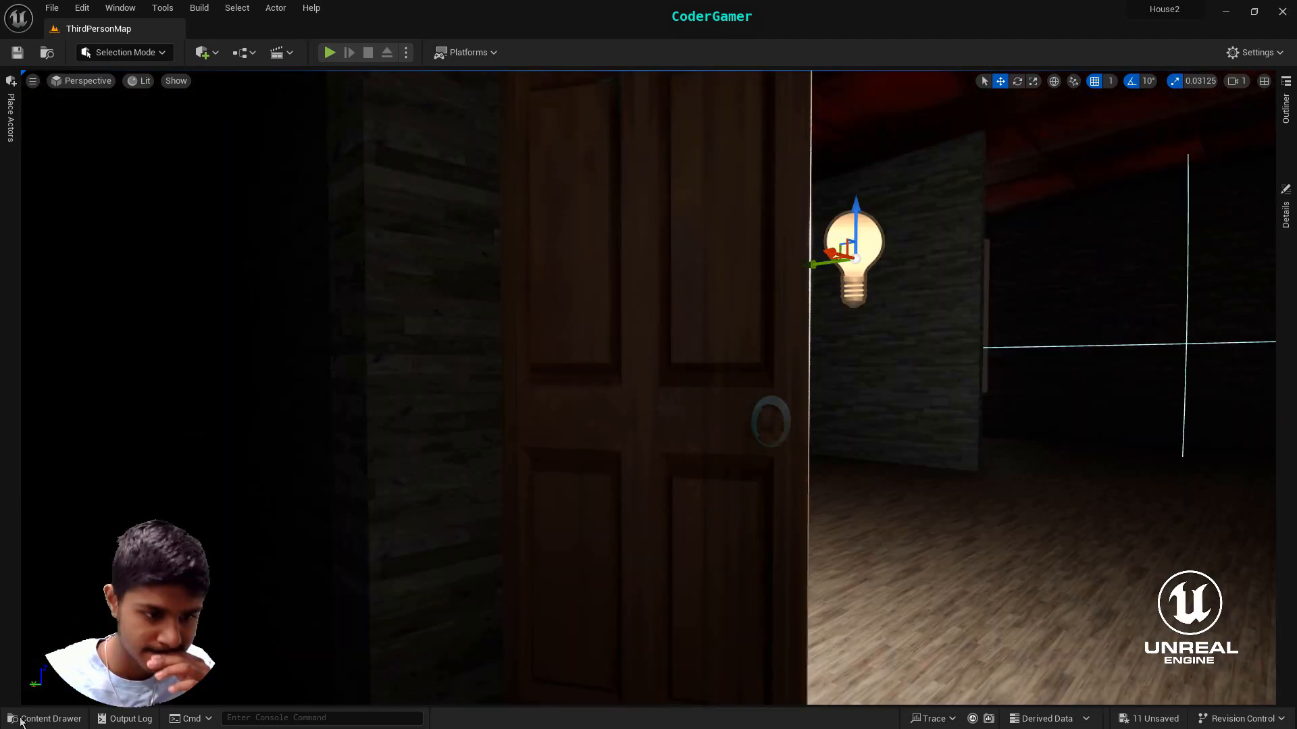
Apply the second M_Oak_Strp material from the 4K_WoodFlooring Materials folder to the door
left_click(51, 721)
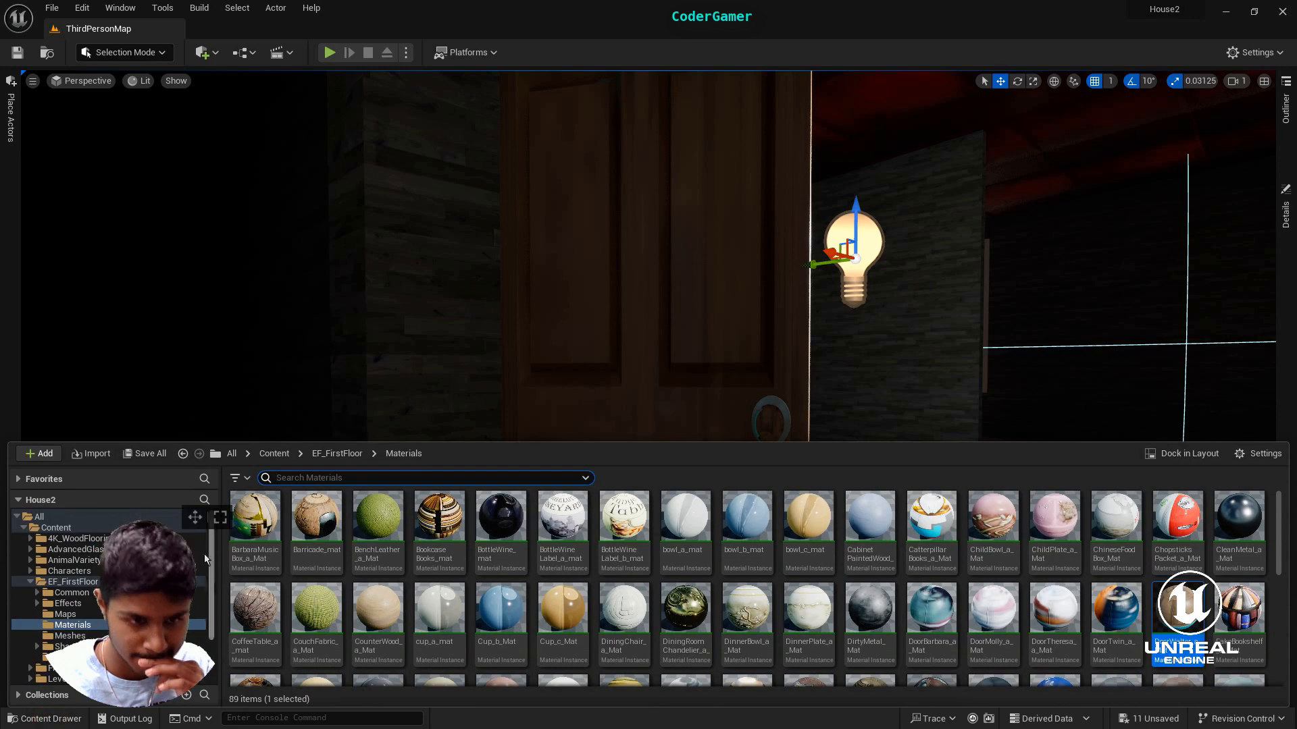
left_click(75, 540)
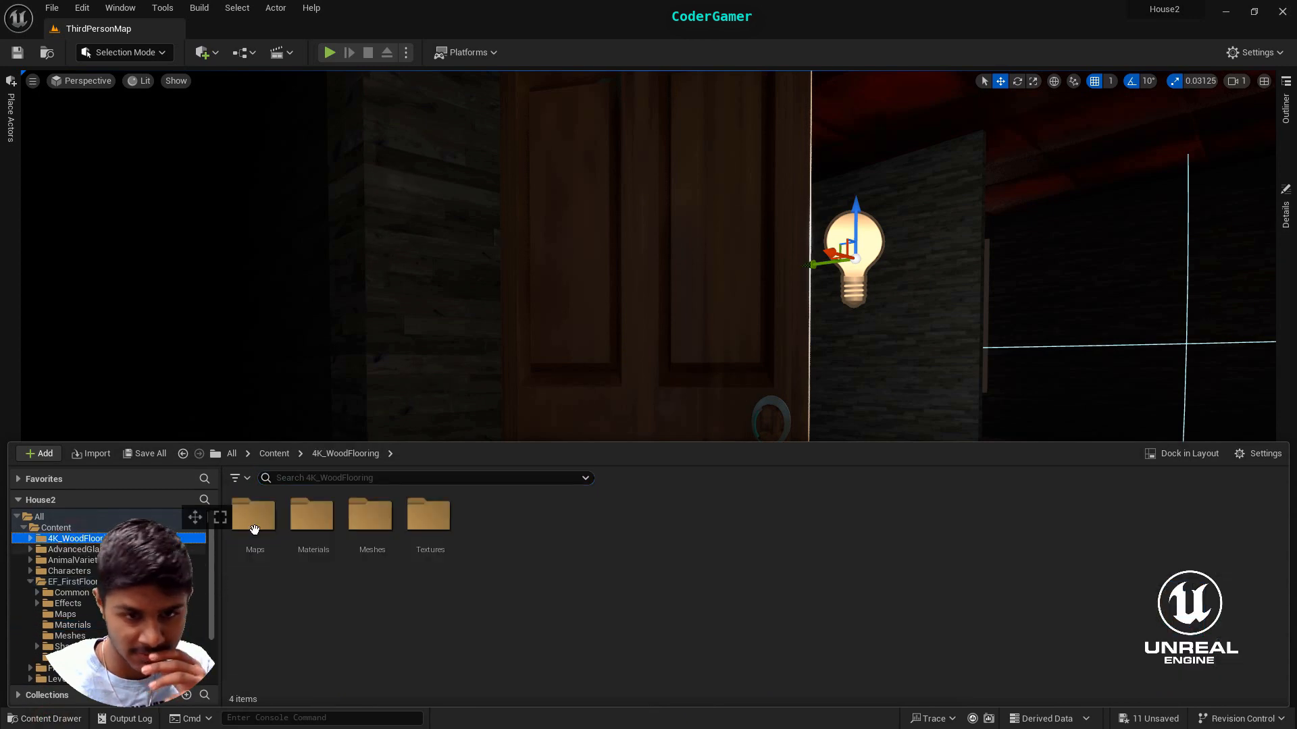
double_click(256, 517)
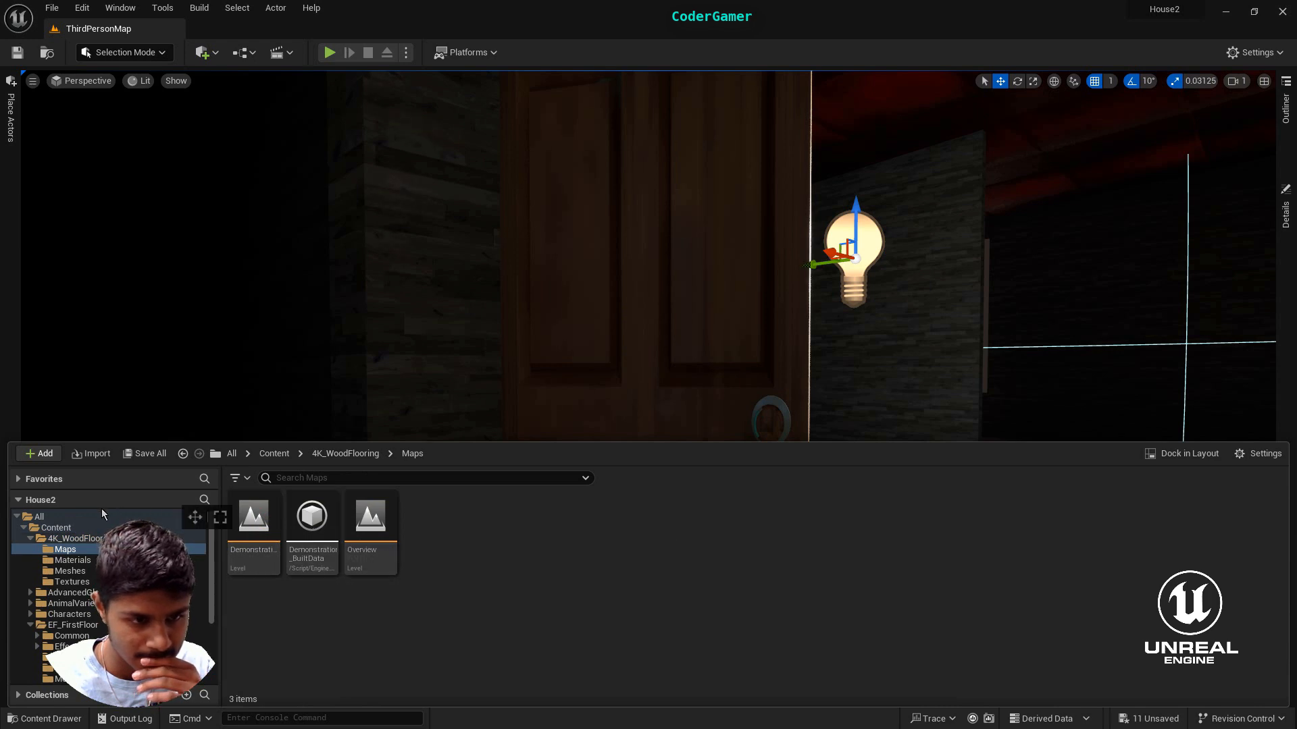
left_click(73, 539)
double_click(313, 527)
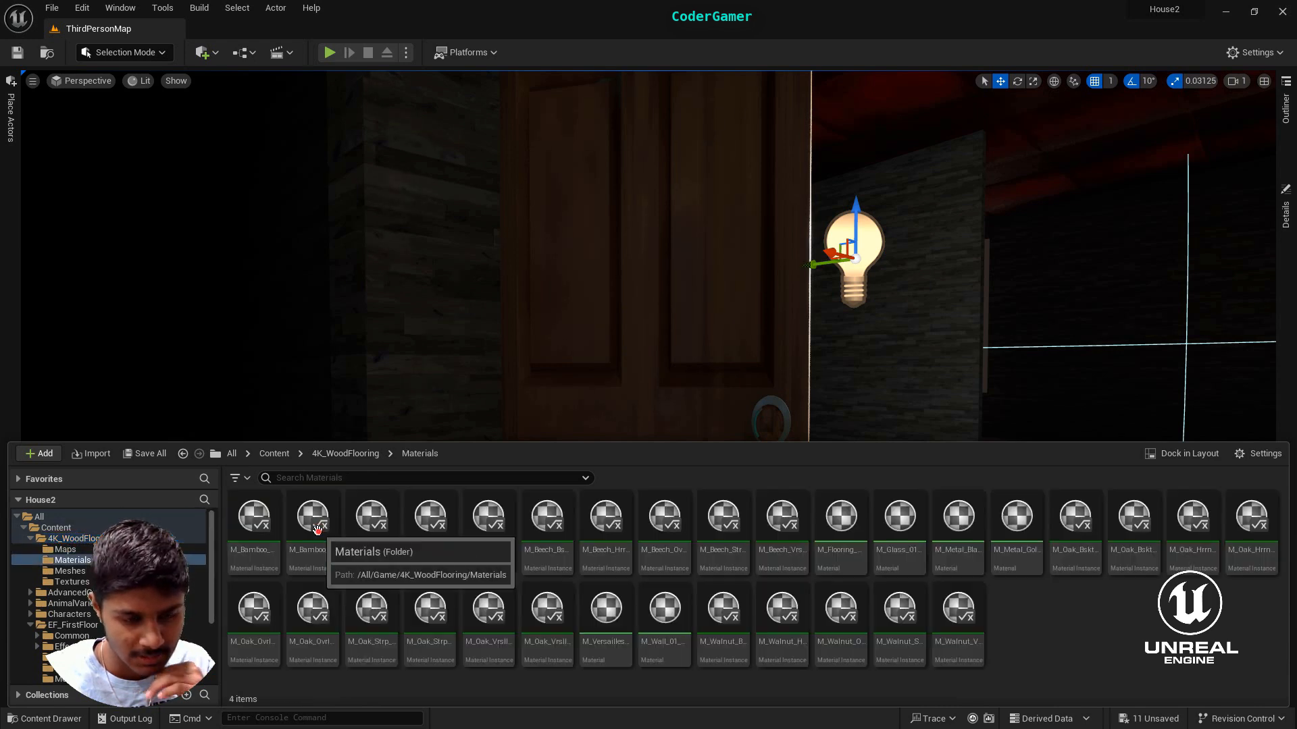
left_click_drag(429, 608, 679, 377)
Apply the same M_Oak_Strp wood material to the other door
key("w")
right_click_drag(894, 524, 553, 535)
key("s")
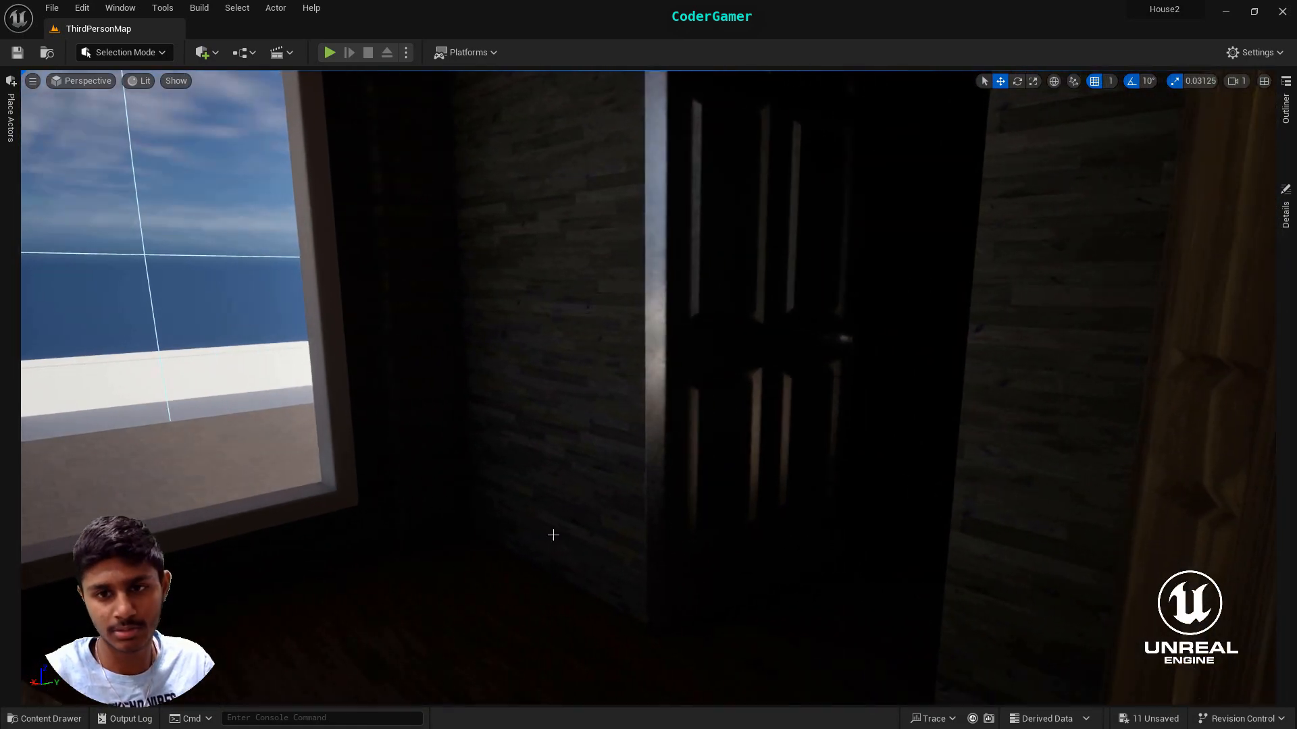
left_click(45, 719)
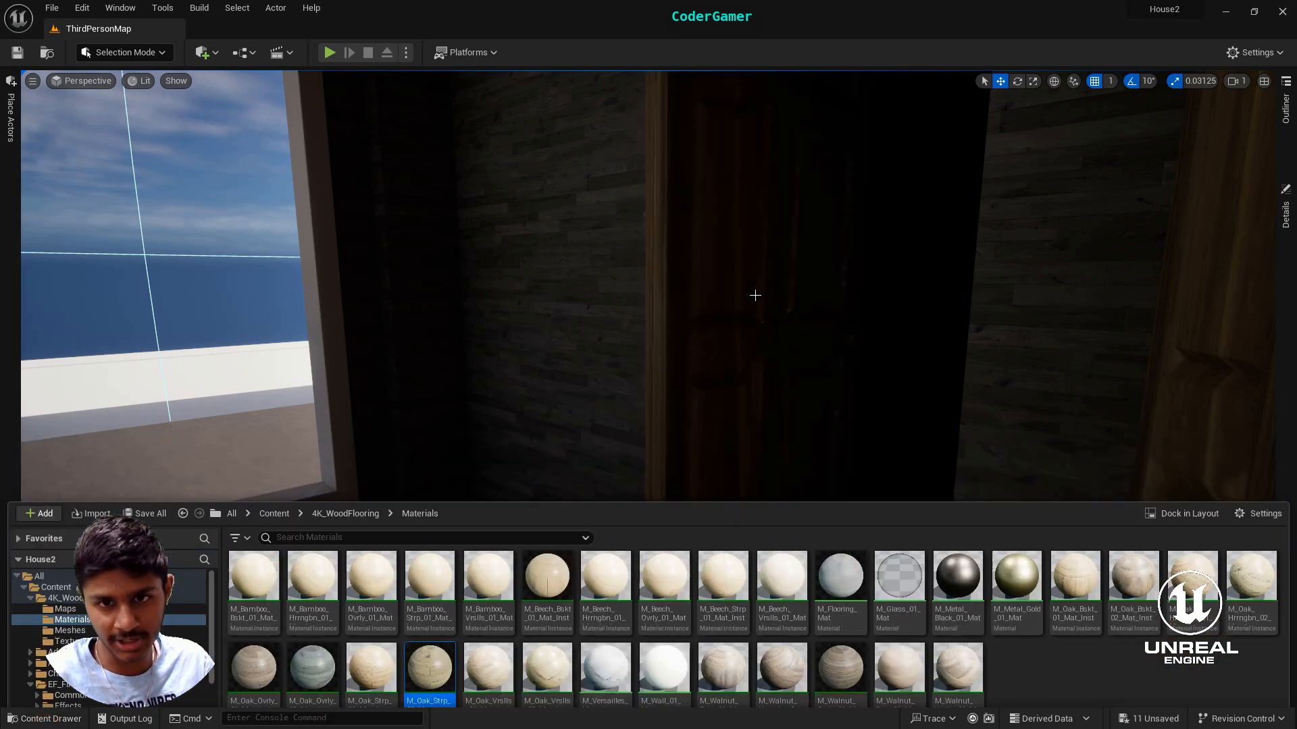
Move the light in front of the two doorways so that it illuminates both wooden doors
right_click_drag(752, 292, 890, 346)
left_click_drag(1075, 322, 876, 377)
right_click_drag(691, 487, 650, 282)
left_click_drag(692, 224, 476, 254)
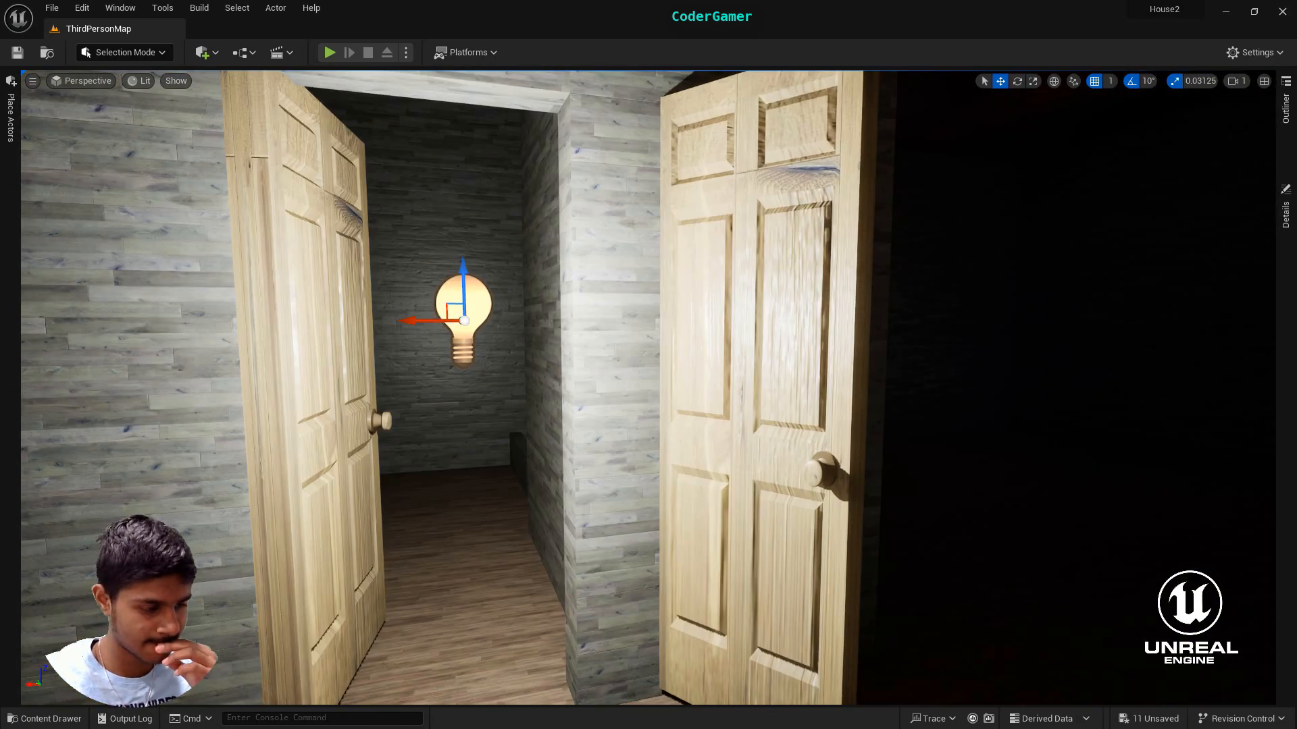
right_click_drag(291, 368, 661, 449)
left_click_drag(655, 433, 815, 466)
right_click_drag(814, 466, 749, 468)
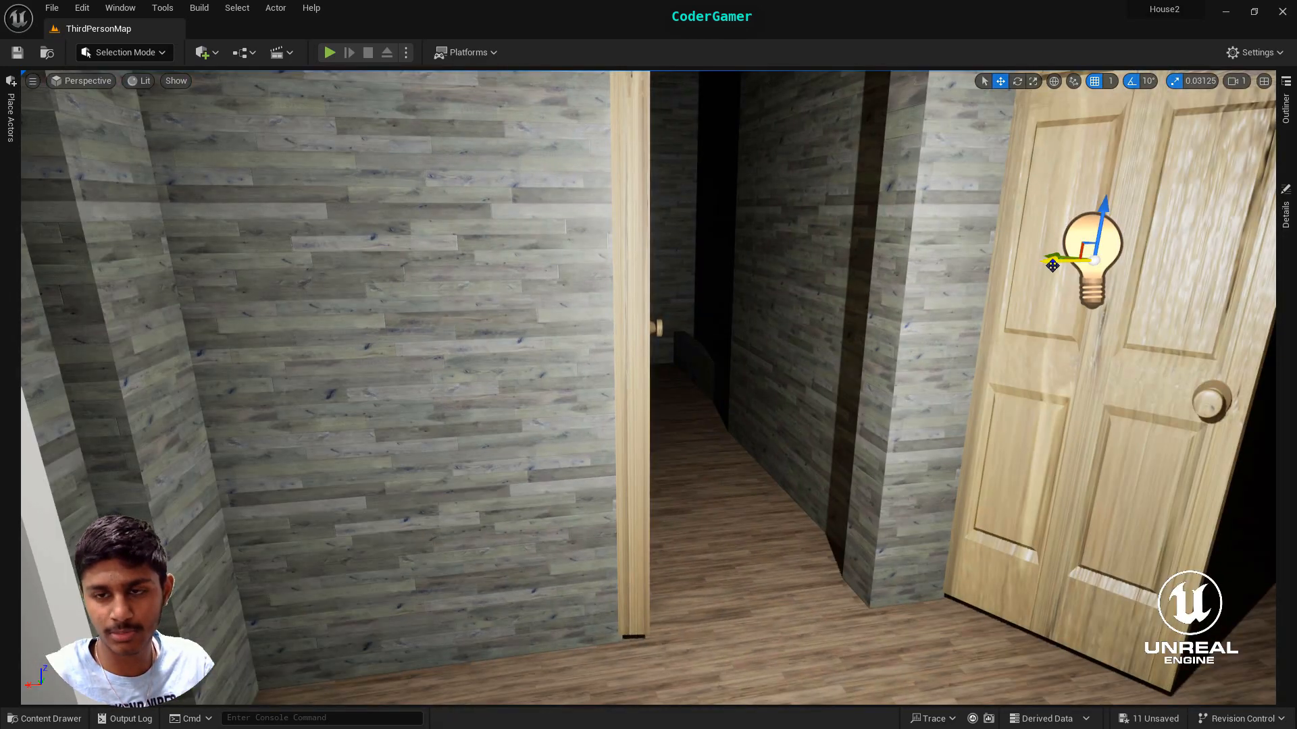
Move the light along the wall toward the house's outer opening and view the lit door from outside
left_click_drag(1079, 271, 54, 426)
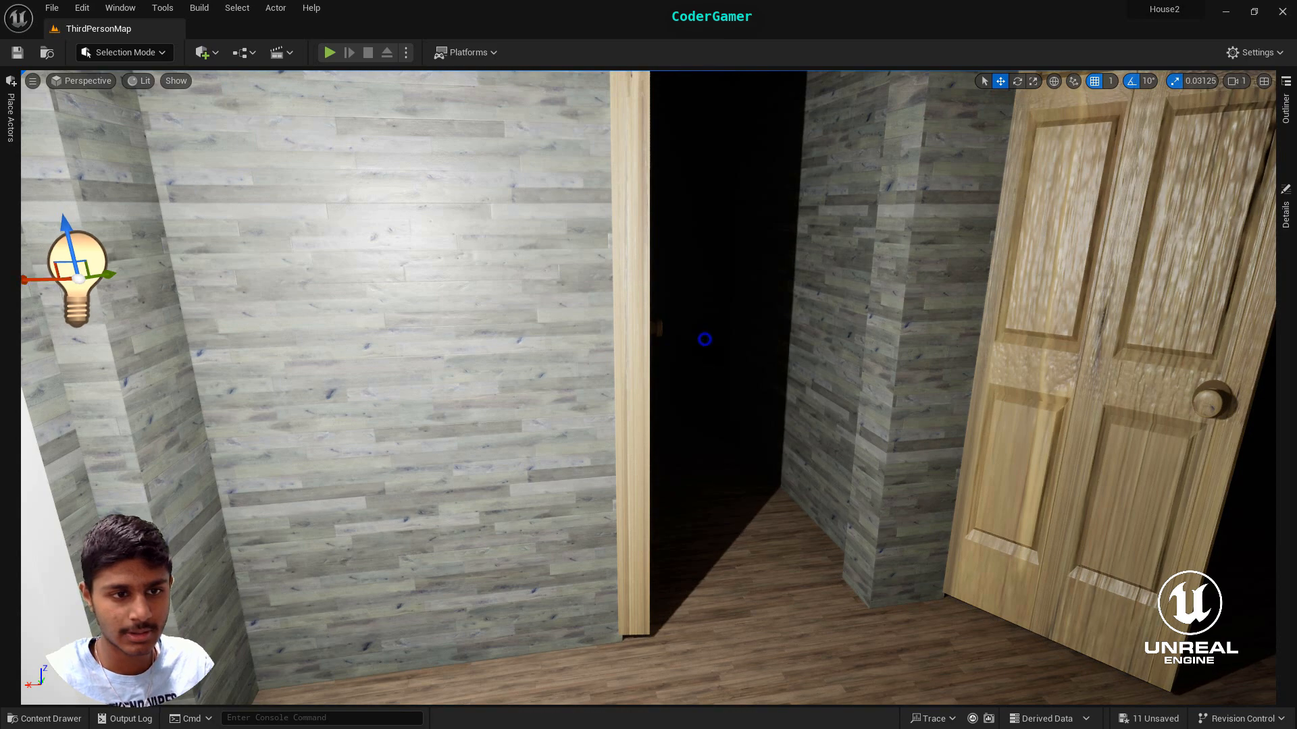
right_click_drag(991, 327, 790, 328)
left_click_drag(878, 283, 502, 257)
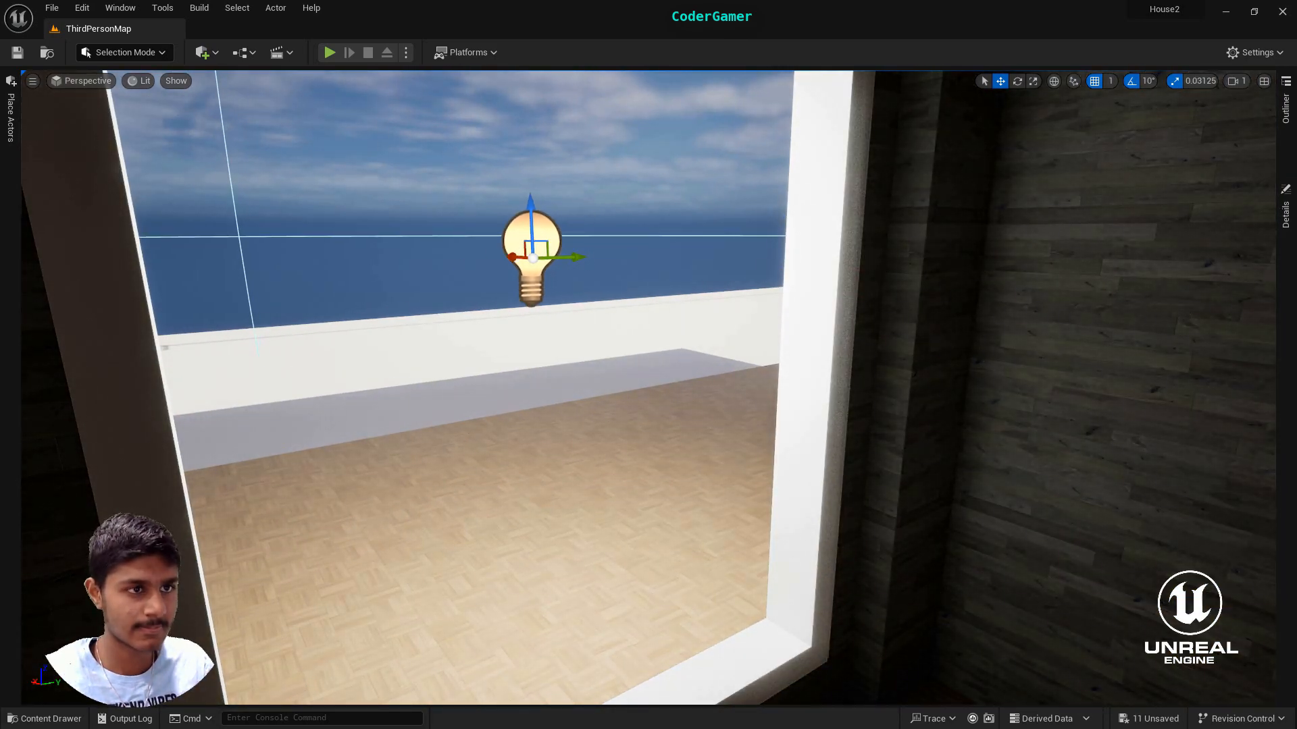
right_click_drag(589, 374, 804, 351)
right_click_drag(649, 387, 891, 358)
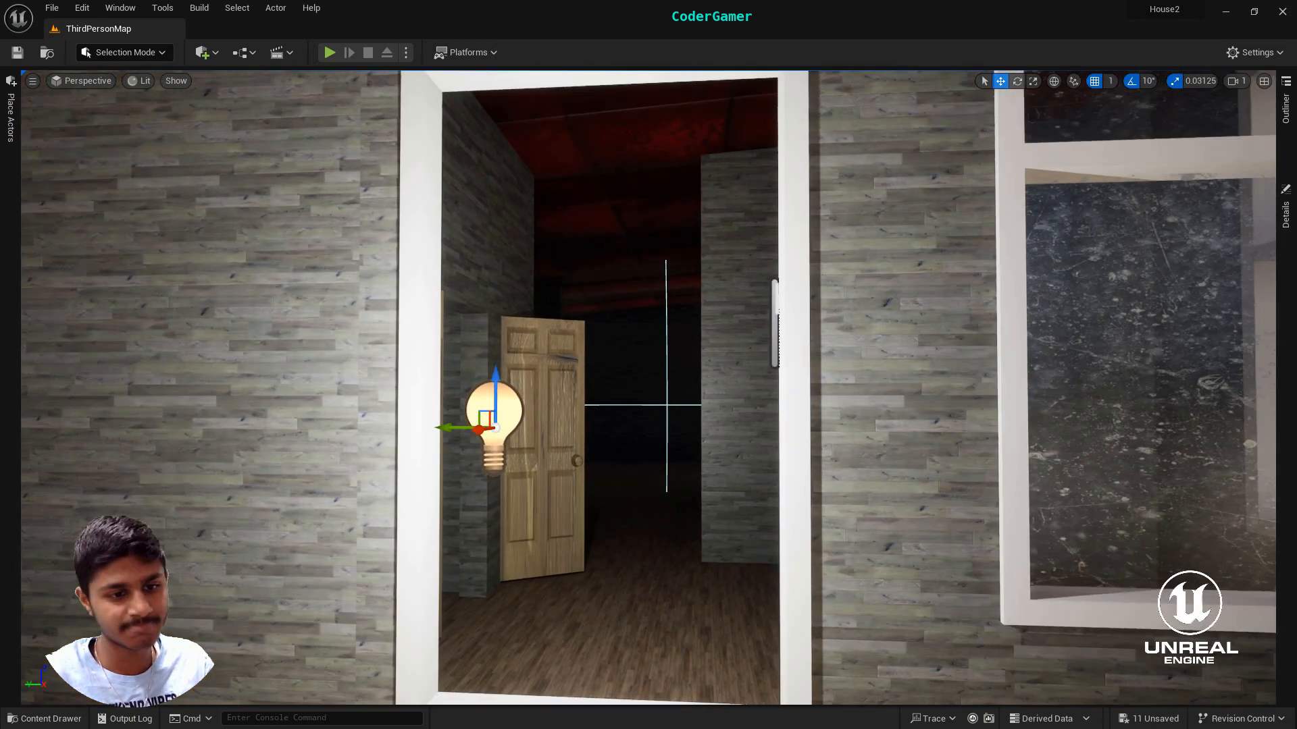
right_click_drag(682, 527, 378, 466)
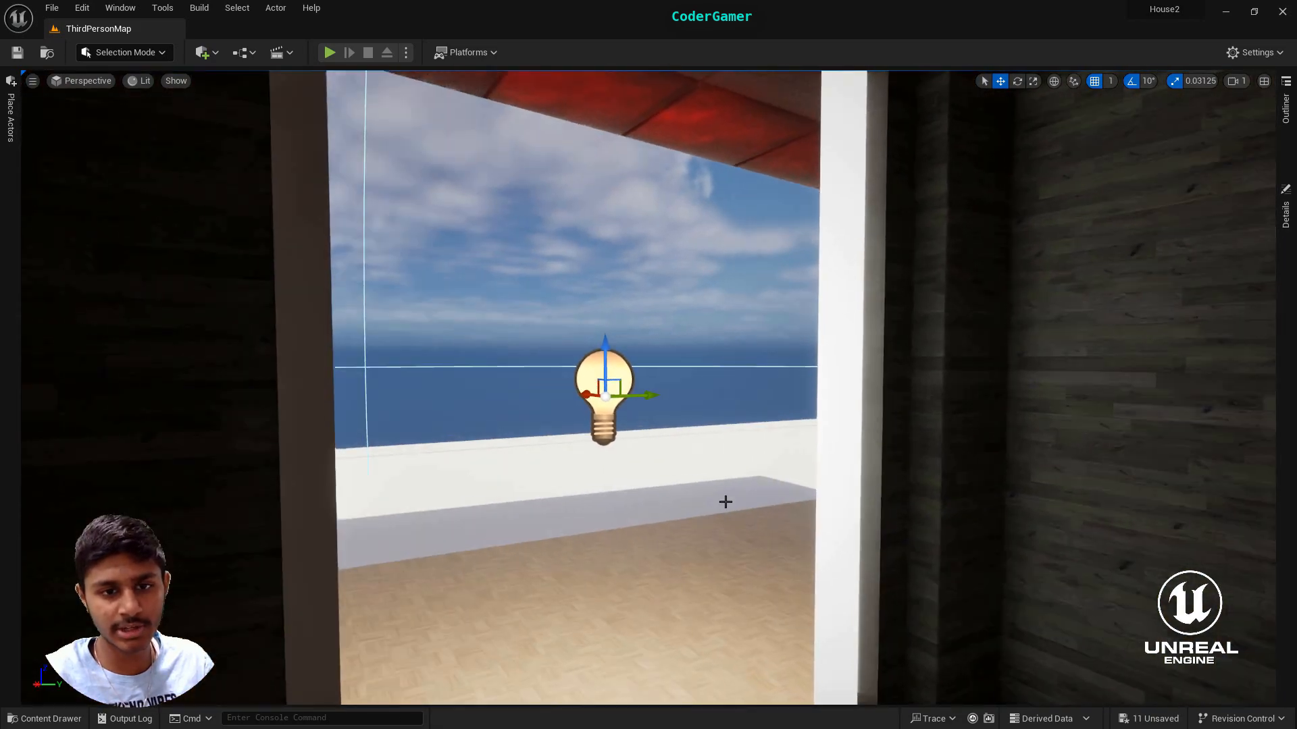
Move the light back inside, near the wall corner between the two wooden doors
left_click_drag(579, 392, 870, 529)
right_click_drag(870, 529, 1135, 500)
left_click_drag(391, 337, 796, 396)
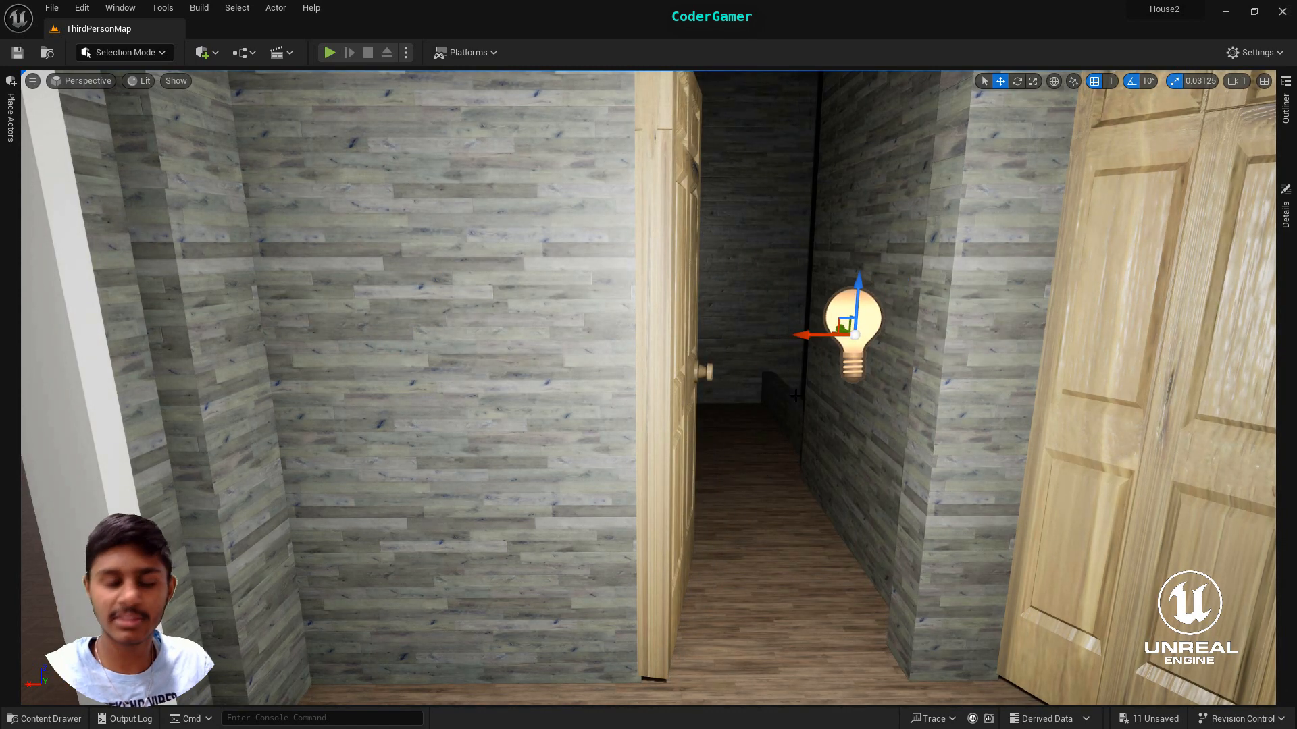